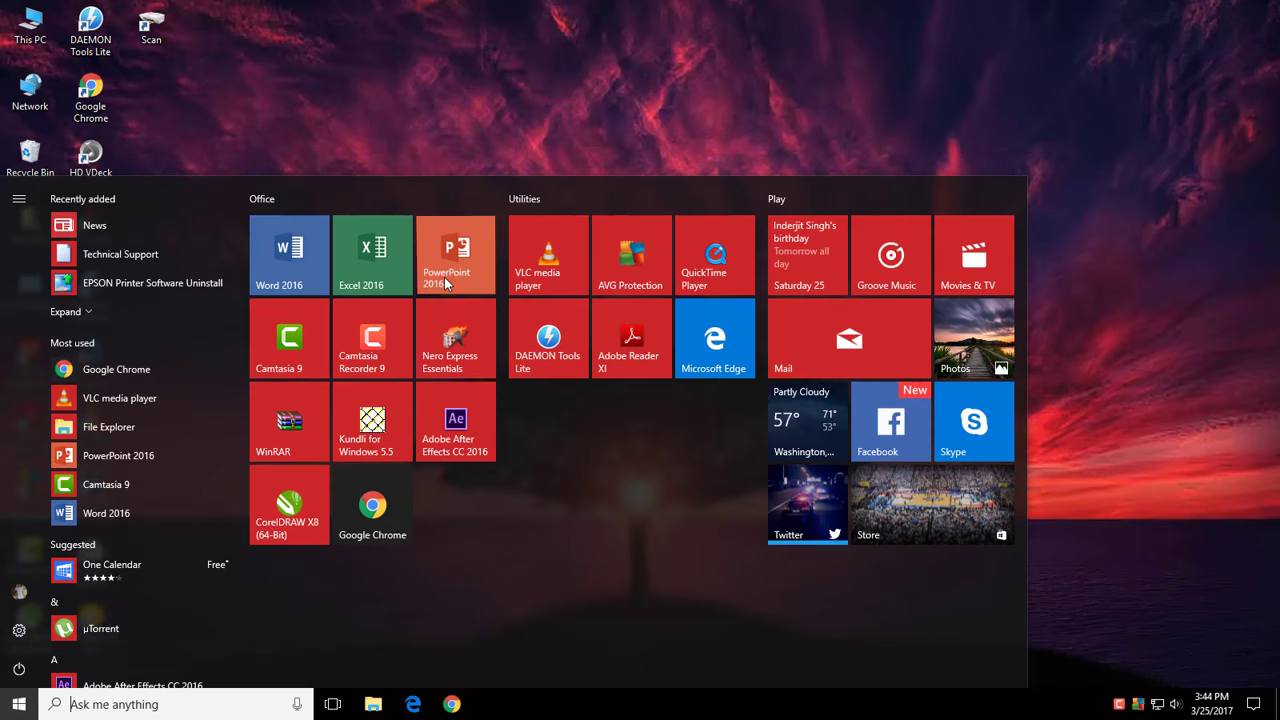
# - Launch PowerPoint 2016 and create a blank presentation with a Blank slide layout
pyautogui.click(444, 277)
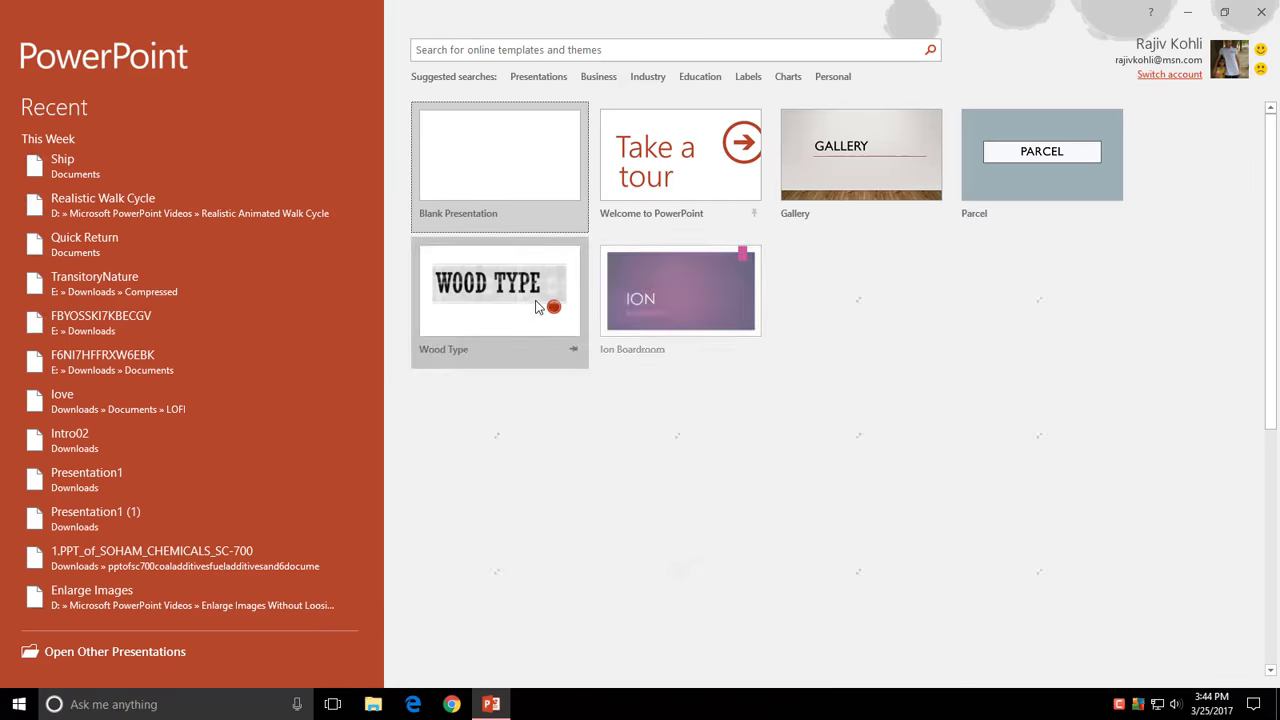
pyautogui.click(521, 192)
pyautogui.click(189, 60)
pyautogui.click(194, 290)
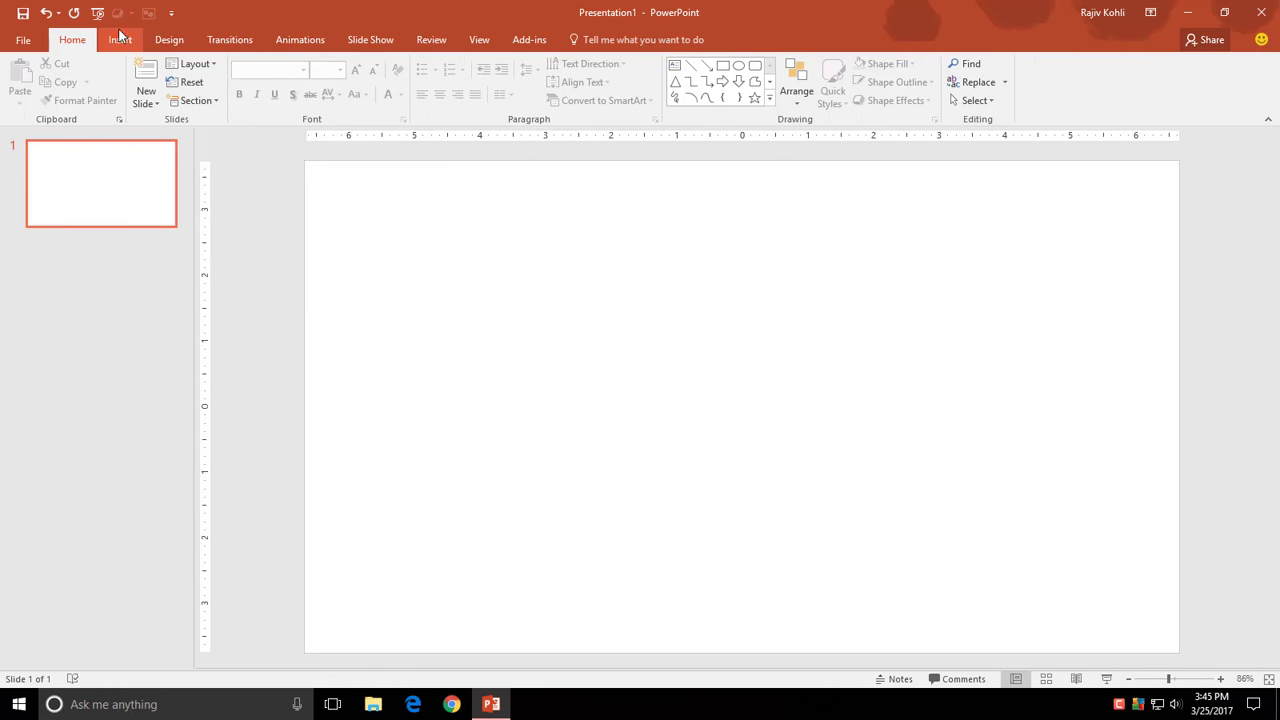
# - Draw a long thin black rectangle bar with no outline, centred horizontally on the slide
pyautogui.click(120, 39)
pyautogui.click(270, 100)
pyautogui.click(272, 180)
pyautogui.moveTo(472, 482); pyautogui.dragTo(917, 482)
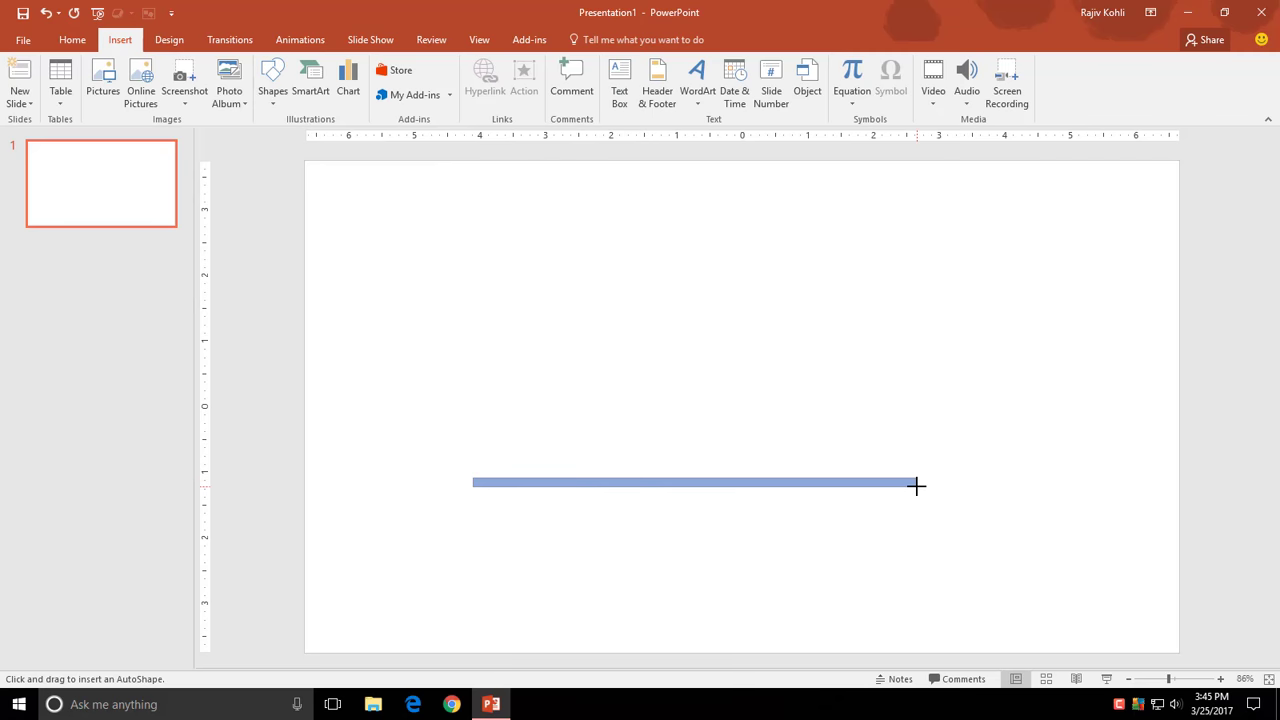
pyautogui.click(578, 63)
pyautogui.click(578, 106)
pyautogui.click(588, 82)
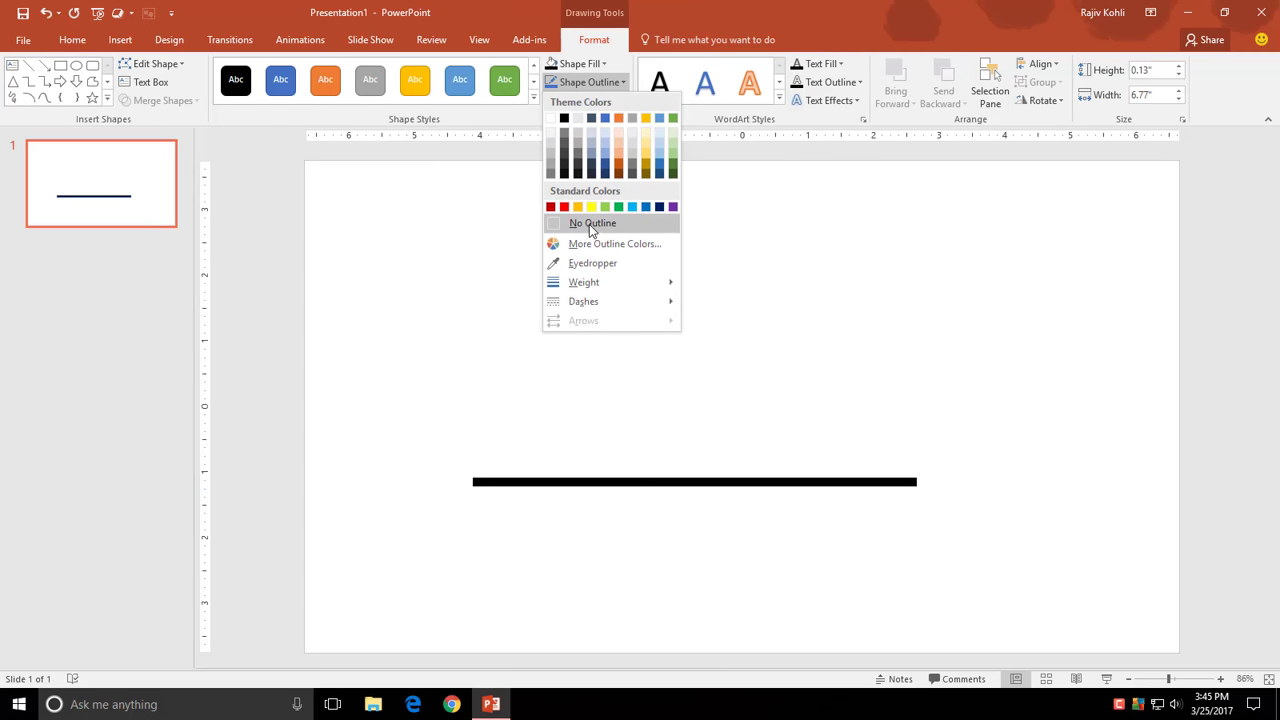
pyautogui.click(575, 226)
pyautogui.click(1040, 63)
pyautogui.click(1050, 100)
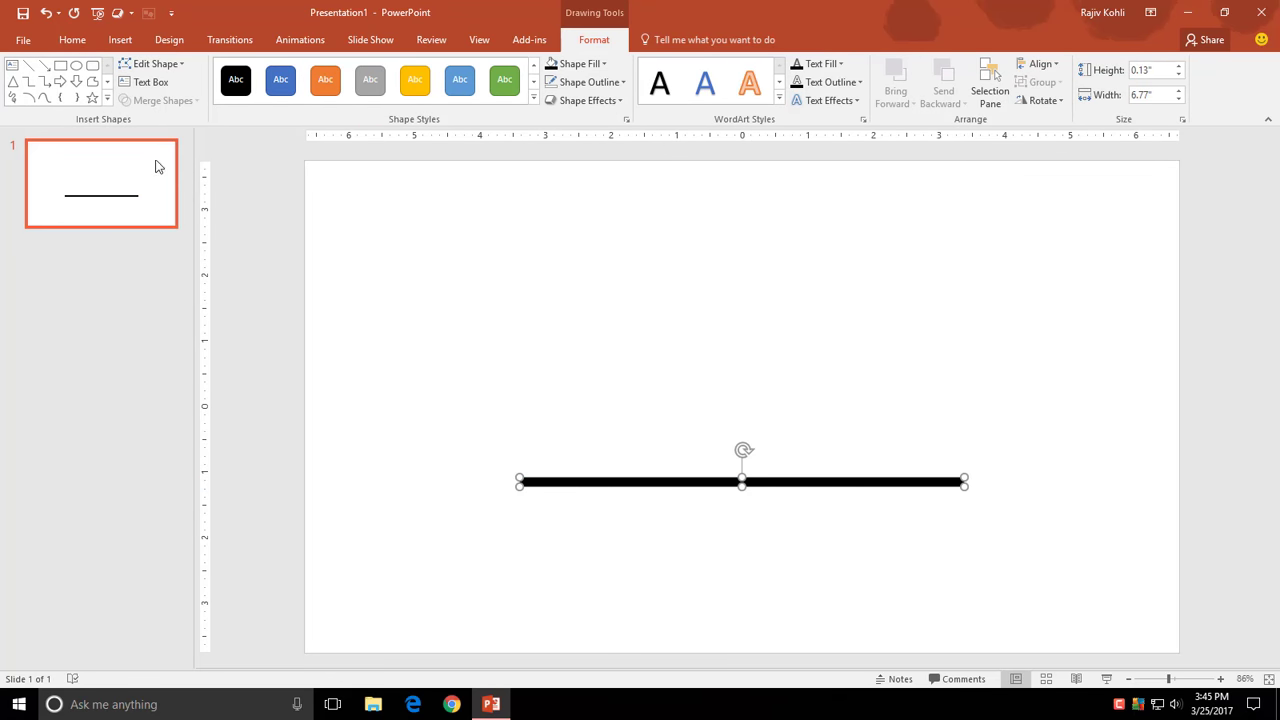
# - Draw a 4.5 pt straight line along the black bar, slightly longer than it
pyautogui.click(120, 39)
pyautogui.click(272, 90)
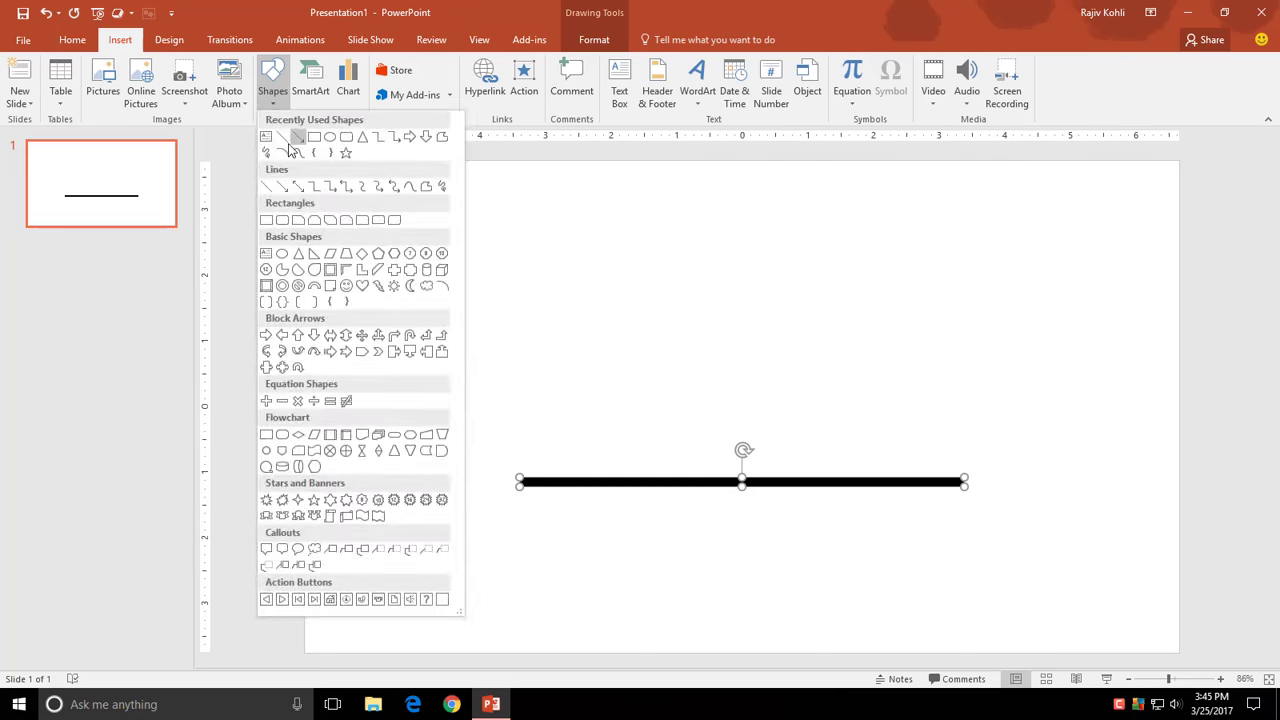
pyautogui.click(362, 268)
pyautogui.moveTo(511, 478); pyautogui.dragTo(974, 492)
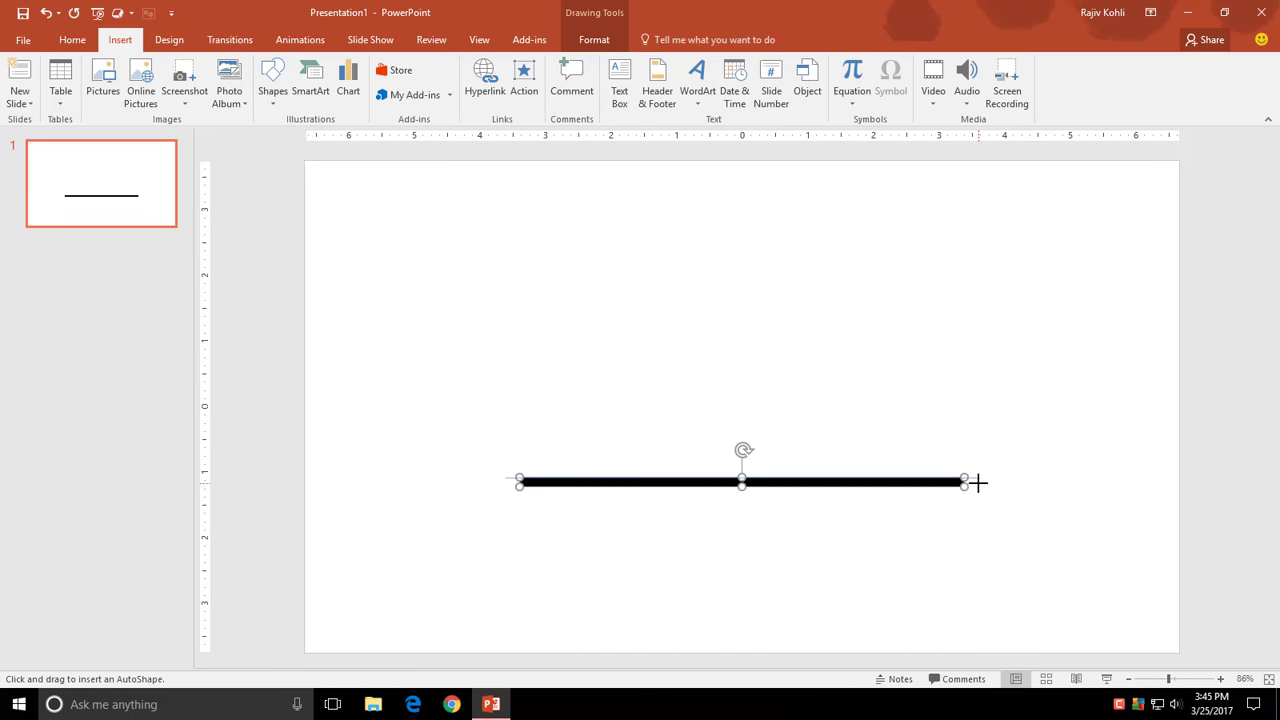
pyautogui.click(590, 82)
pyautogui.click(588, 83)
pyautogui.click(588, 83)
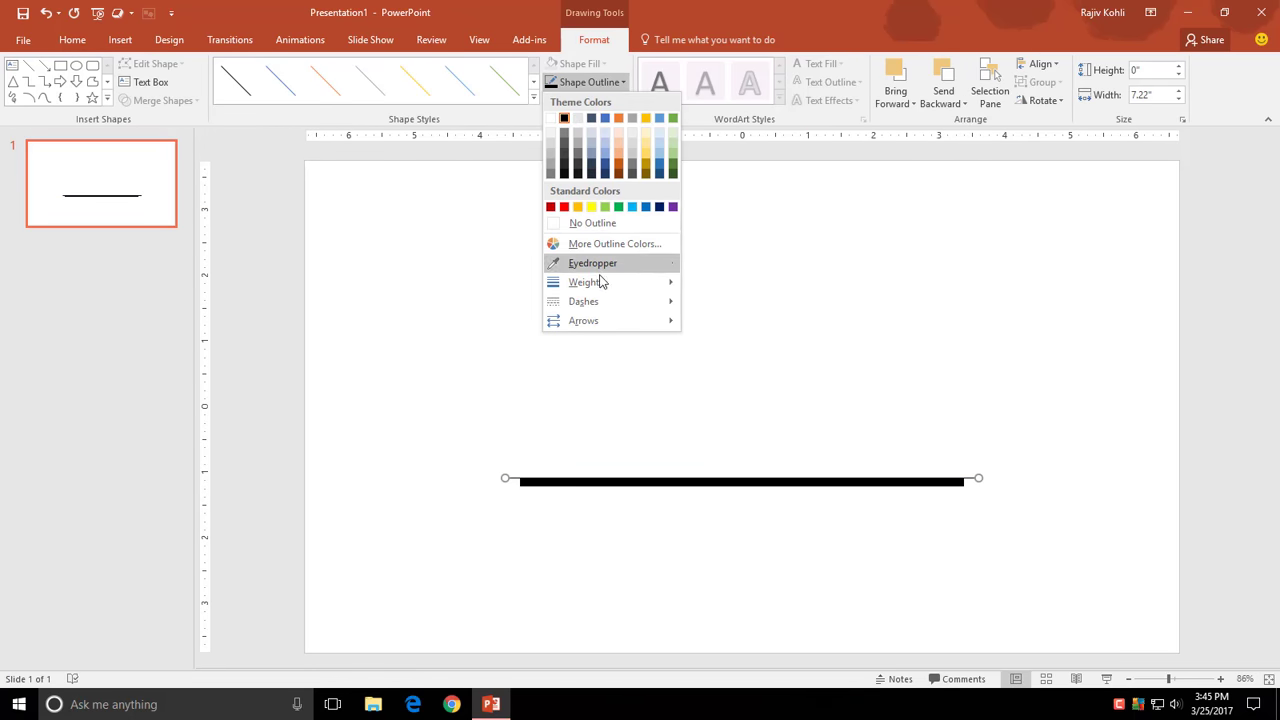
pyautogui.moveTo(585, 282)
pyautogui.click(740, 398)
# - Copy the bar above the line, make it taller, and fill it dark orange
pyautogui.click(120, 39)
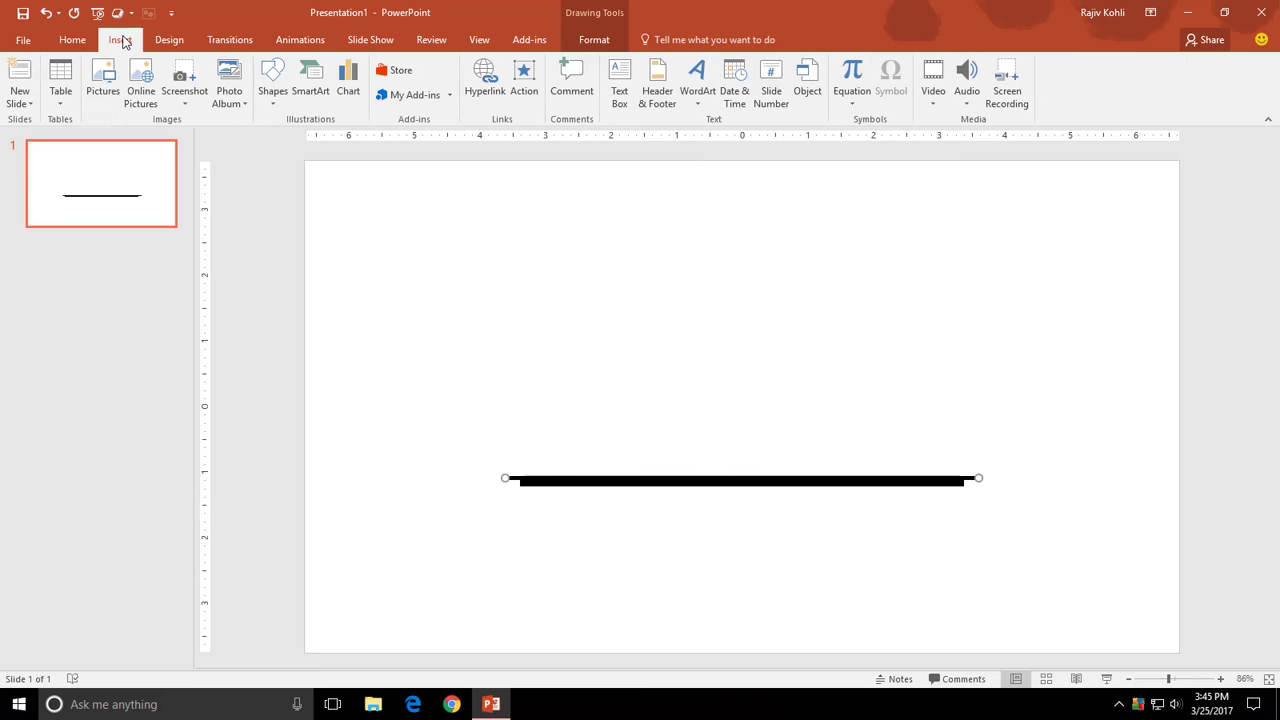
pyautogui.moveTo(594, 485); pyautogui.dragTo(603, 486)
pyautogui.moveTo(731, 466); pyautogui.dragTo(742, 461)
pyautogui.click(397, 209)
pyautogui.click(583, 457)
pyautogui.click(608, 41)
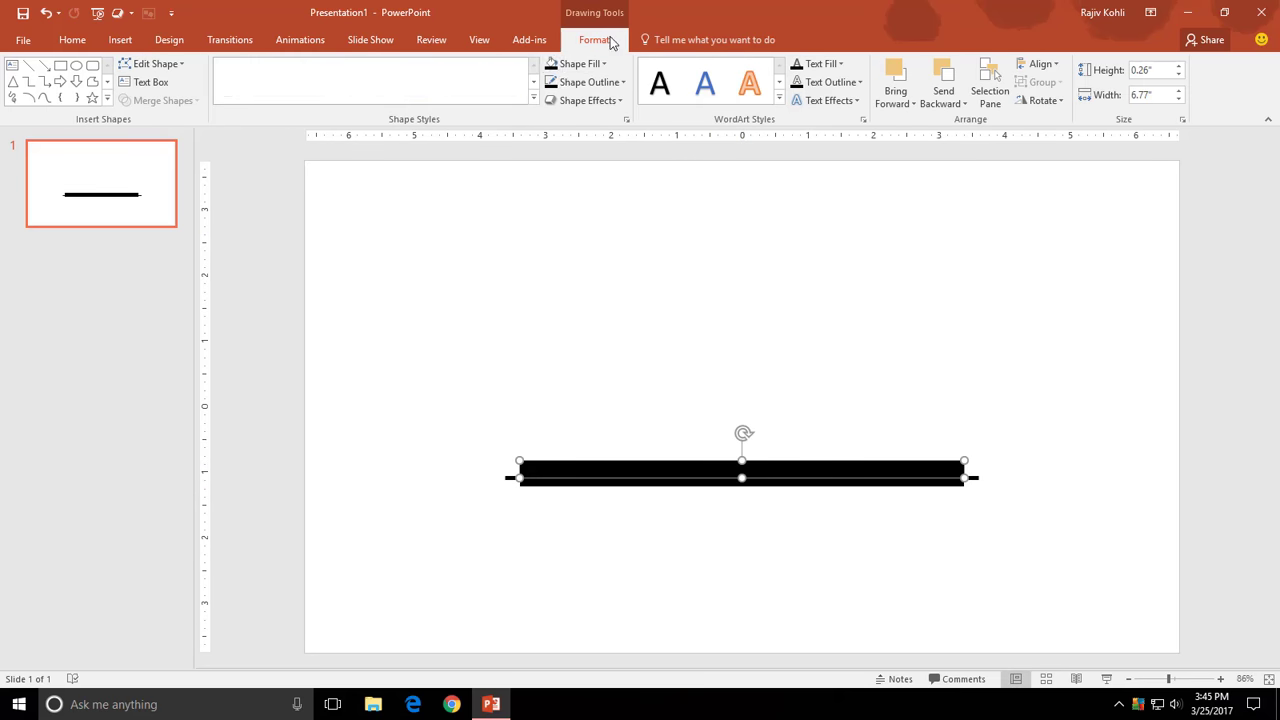
pyautogui.click(578, 63)
pyautogui.click(619, 156)
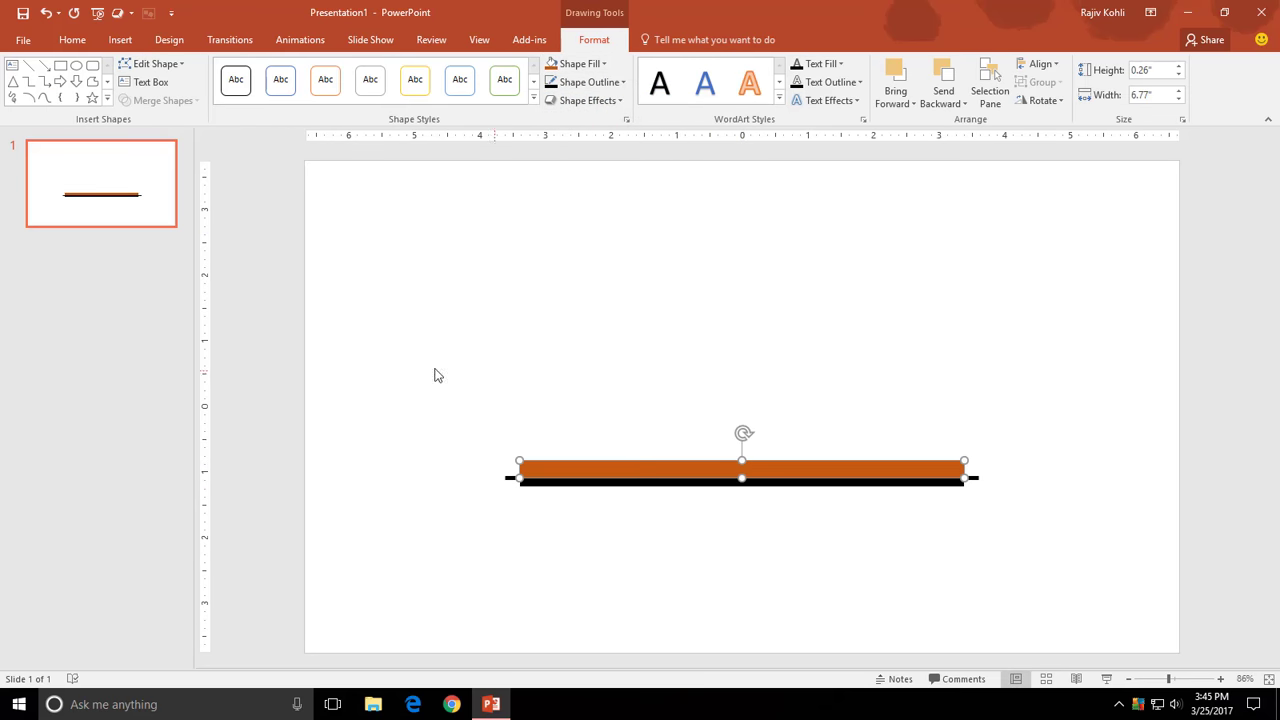
pyautogui.click(128, 45)
pyautogui.click(273, 82)
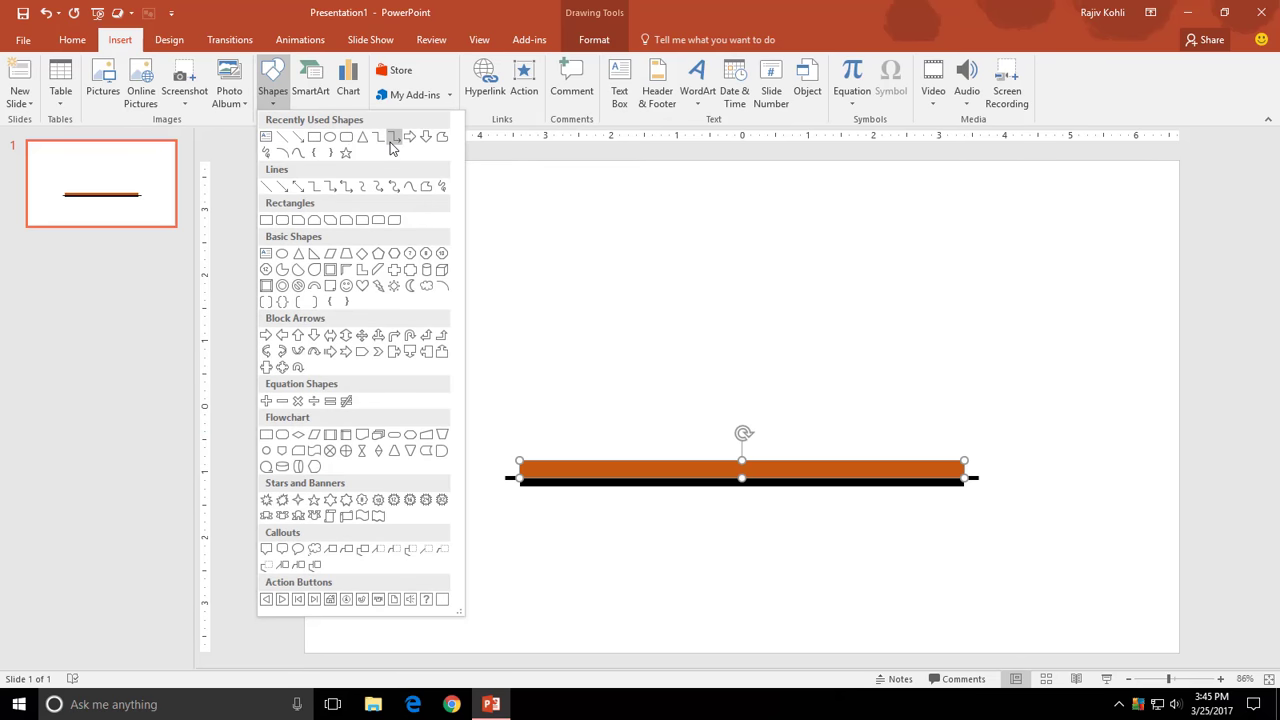
# - Trace a freeform sloped section on the orange bar and nudge its bottom-left point left
pyautogui.click(441, 139)
pyautogui.moveTo(742, 459); pyautogui.dragTo(809, 360)
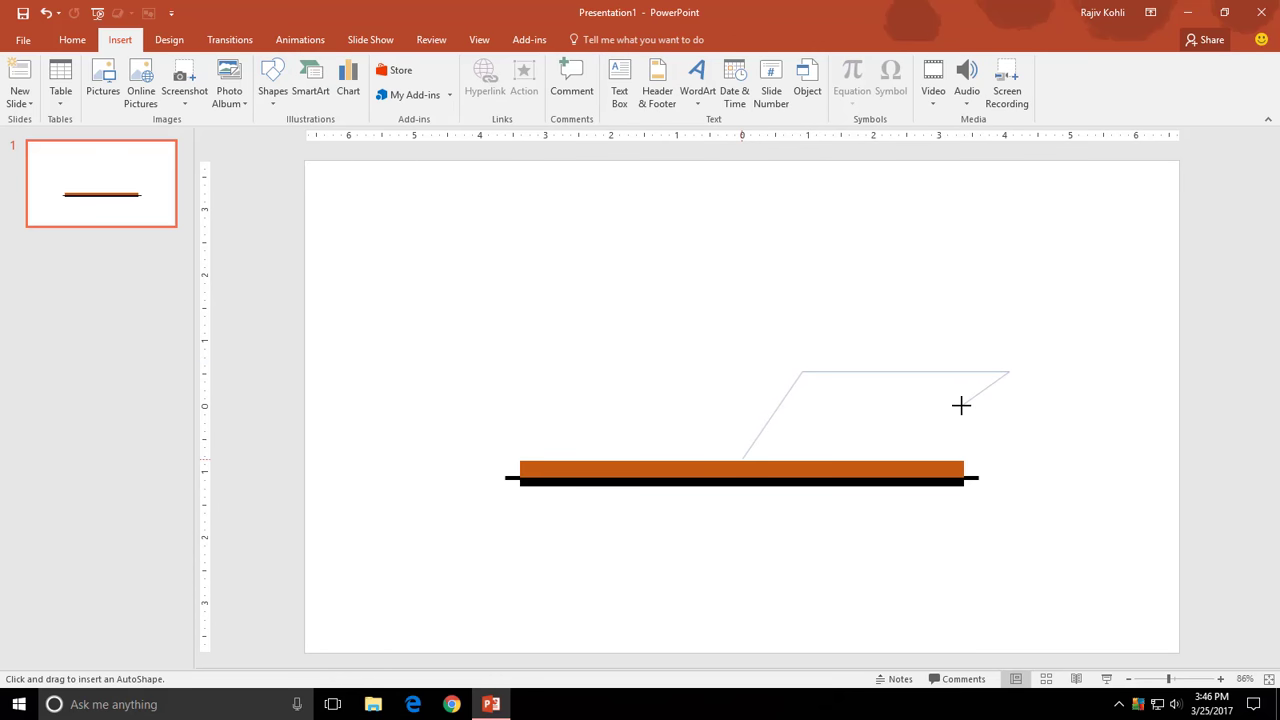
pyautogui.click(742, 459)
pyautogui.keyDown('ctrl'); pyautogui.scroll(5, 1071, 528); pyautogui.keyUp('ctrl')
pyautogui.keyDown('ctrl'); pyautogui.scroll(5, 1054, 523); pyautogui.keyUp('ctrl')
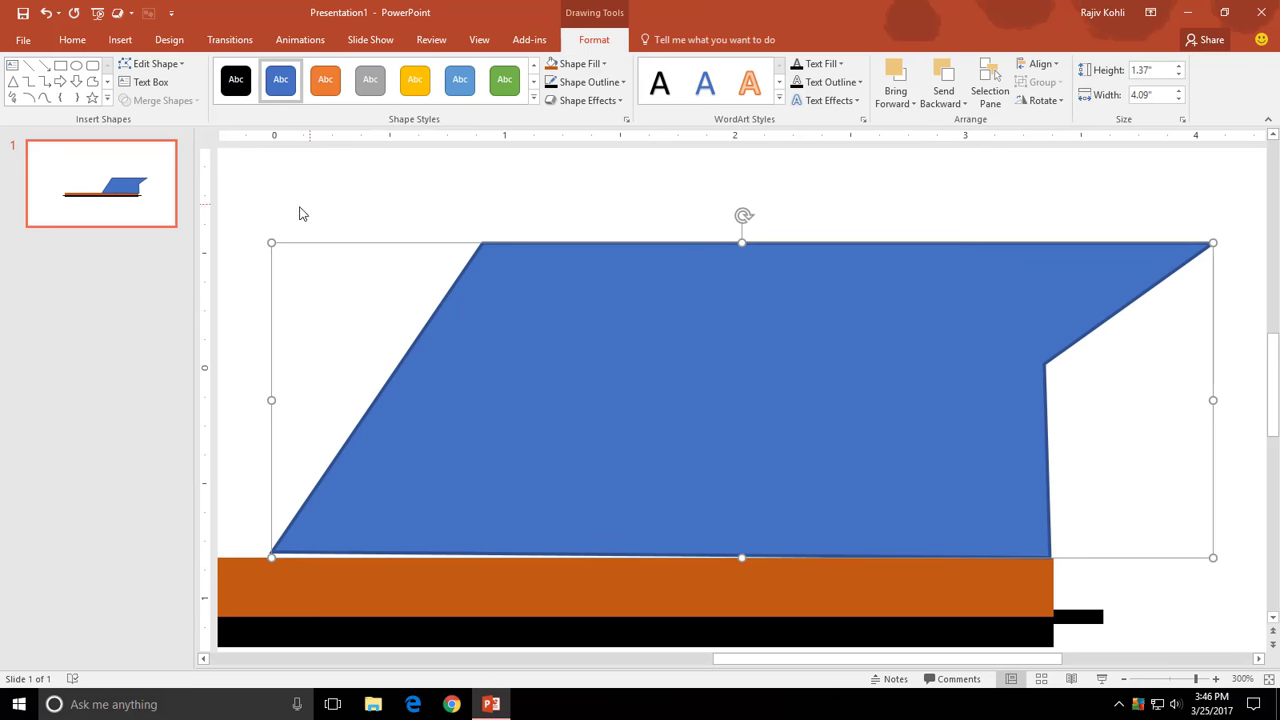
pyautogui.click(155, 63)
pyautogui.click(160, 103)
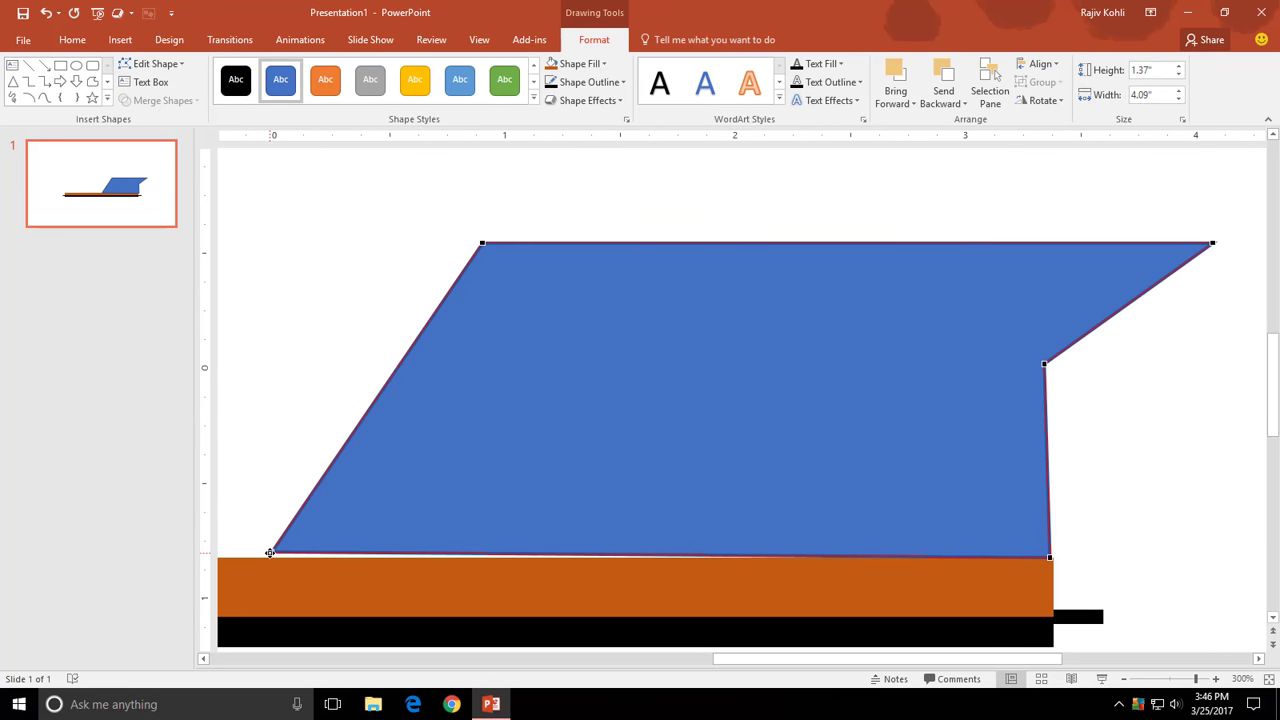
pyautogui.moveTo(273, 551); pyautogui.dragTo(257, 557)
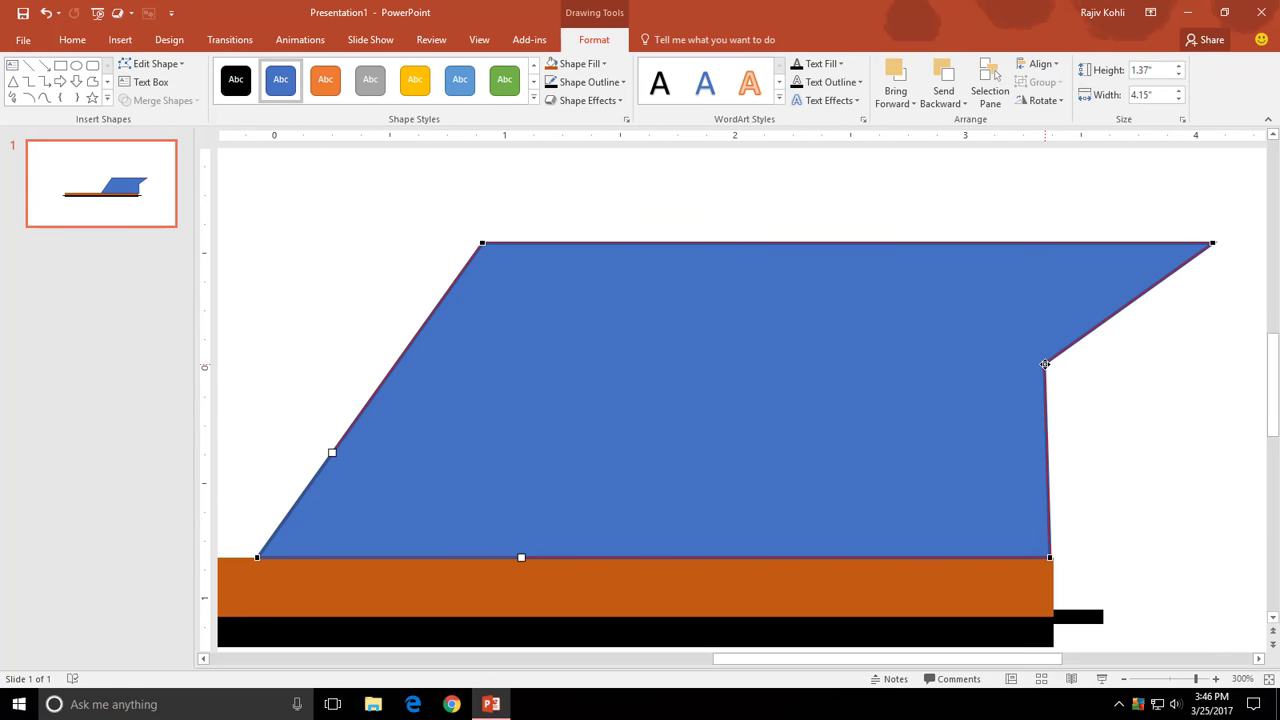
pyautogui.keyDown('ctrl'); pyautogui.scroll(-5, 657, 371); pyautogui.keyUp('ctrl')
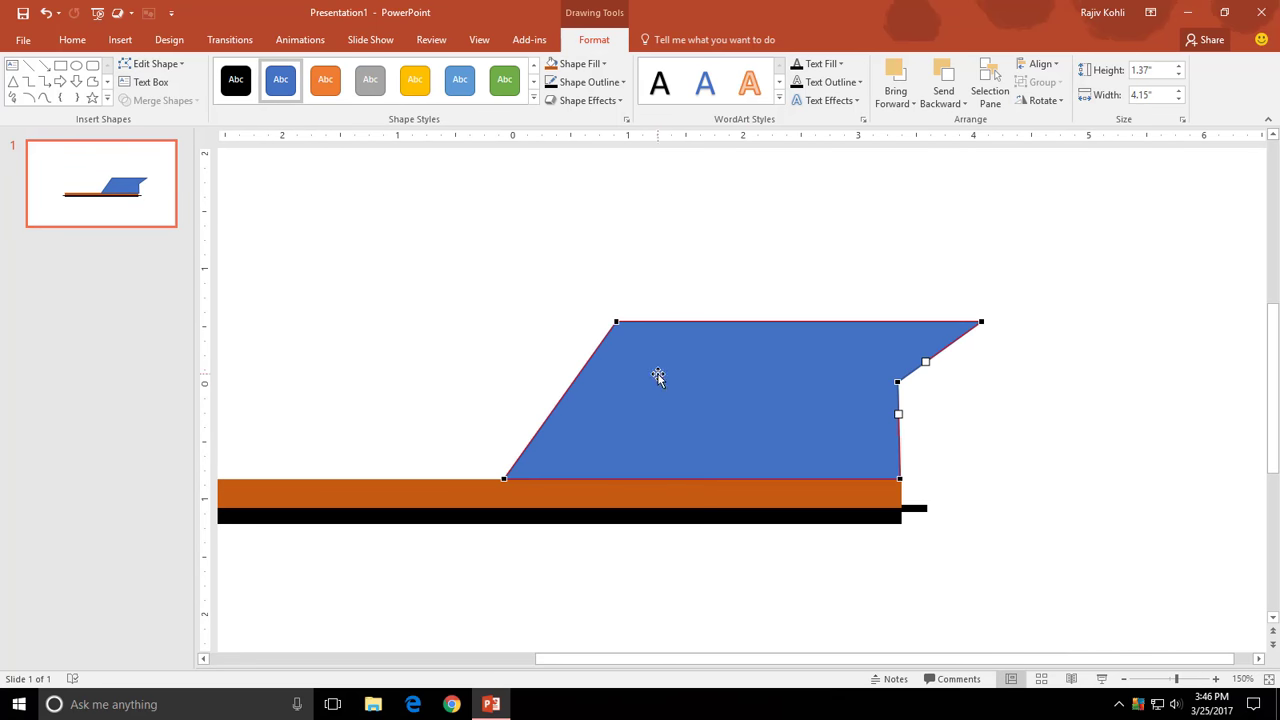
# - Fill the sloped shape dark orange with no outline, previewing a merge without applying it
pyautogui.click(552, 63)
pyautogui.click(590, 82)
pyautogui.click(580, 223)
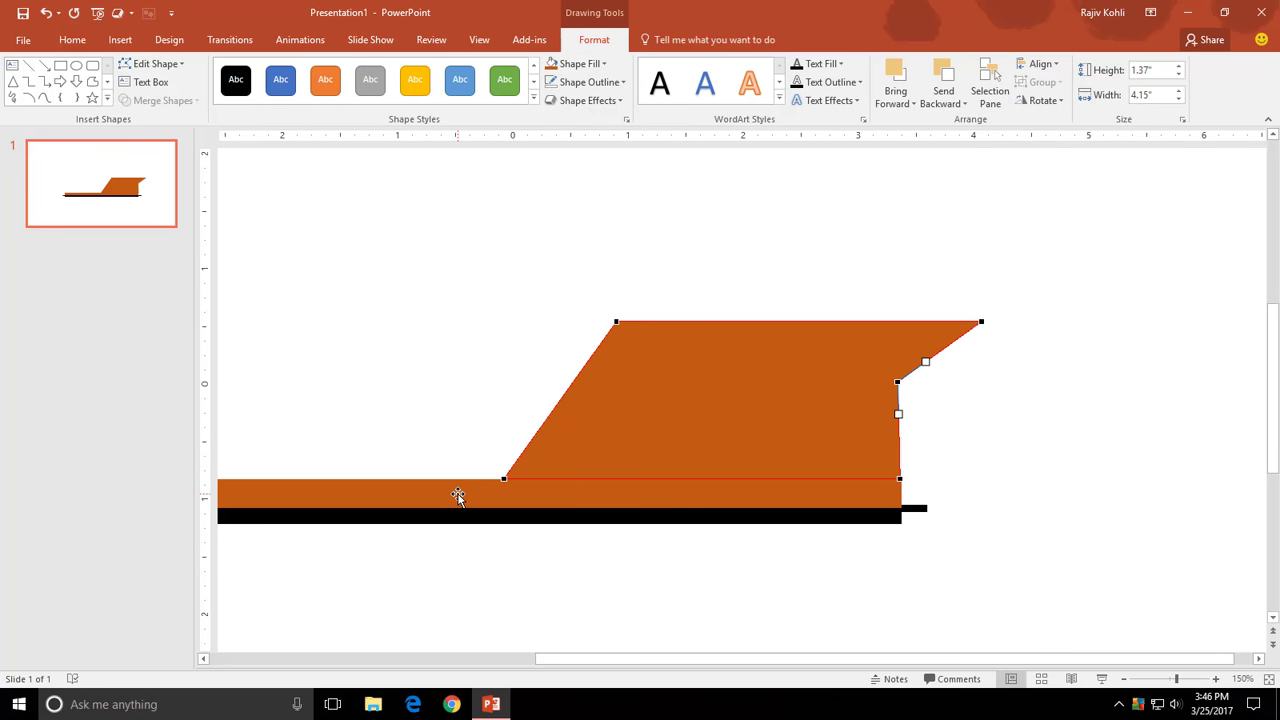
pyautogui.keyDown('shift'); pyautogui.click(457, 497); pyautogui.keyUp('shift')
pyautogui.click(180, 100)
pyautogui.press('Escape')
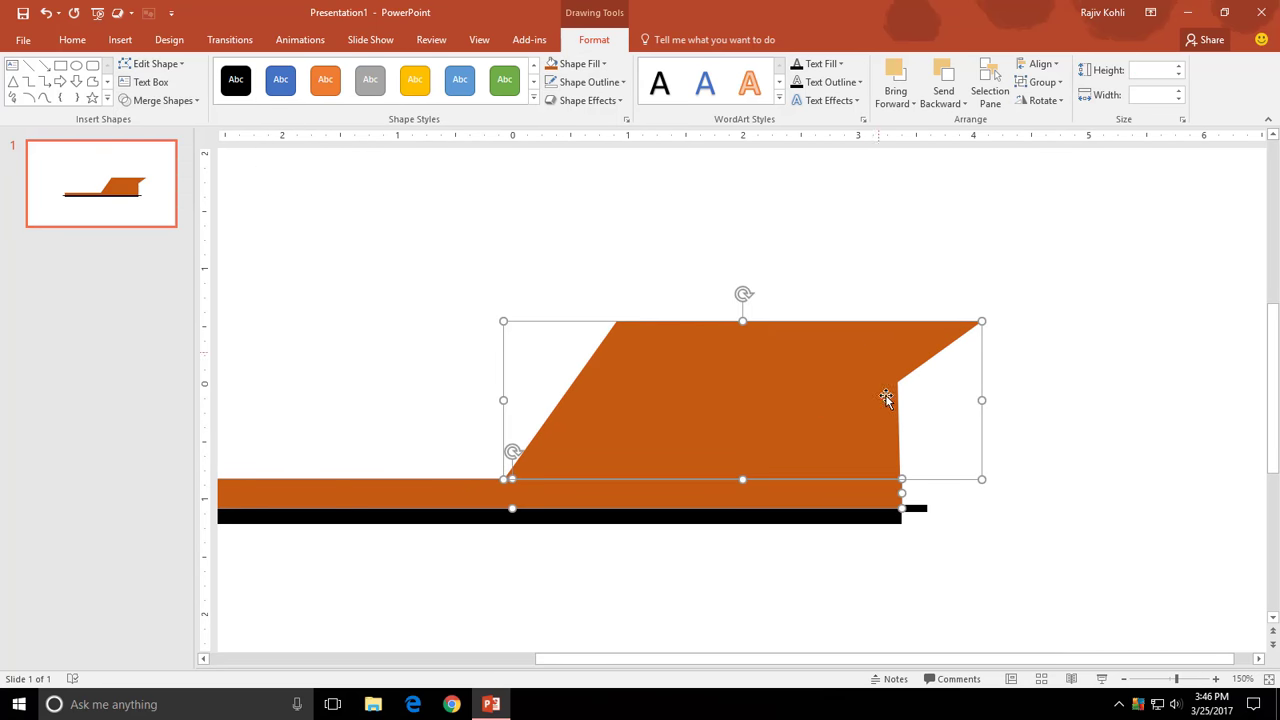
# - Edit the sloped piece's points, selecting the inner corner on its right edge
pyautogui.click(886, 398)
pyautogui.keyDown('ctrl'); pyautogui.scroll(5, 1080, 505); pyautogui.keyUp('ctrl')
pyautogui.click(160, 63)
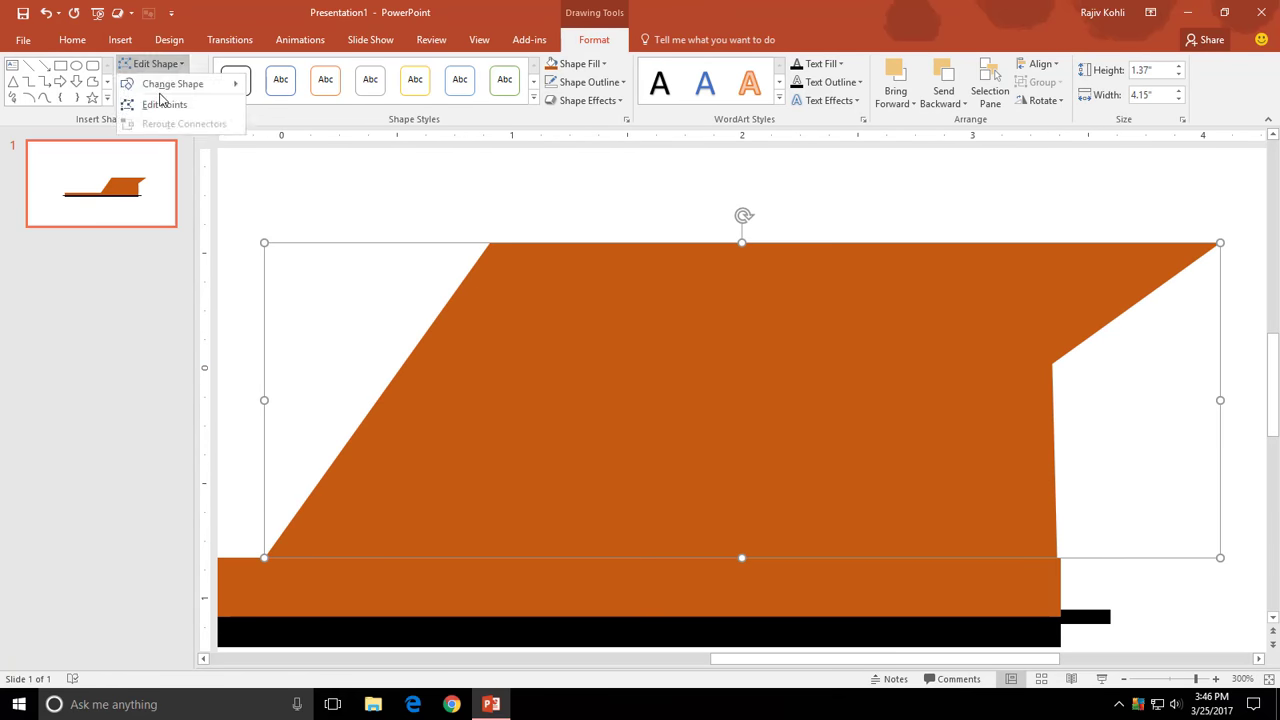
pyautogui.click(163, 104)
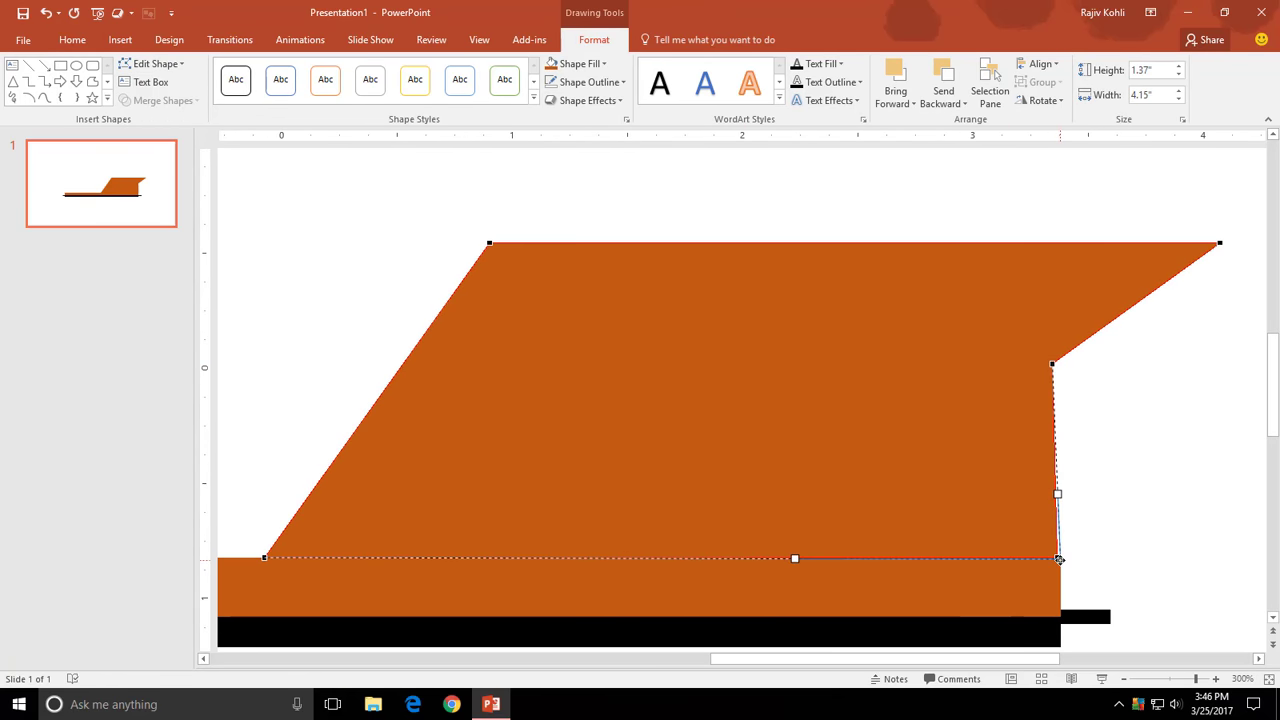
pyautogui.click(1056, 364)
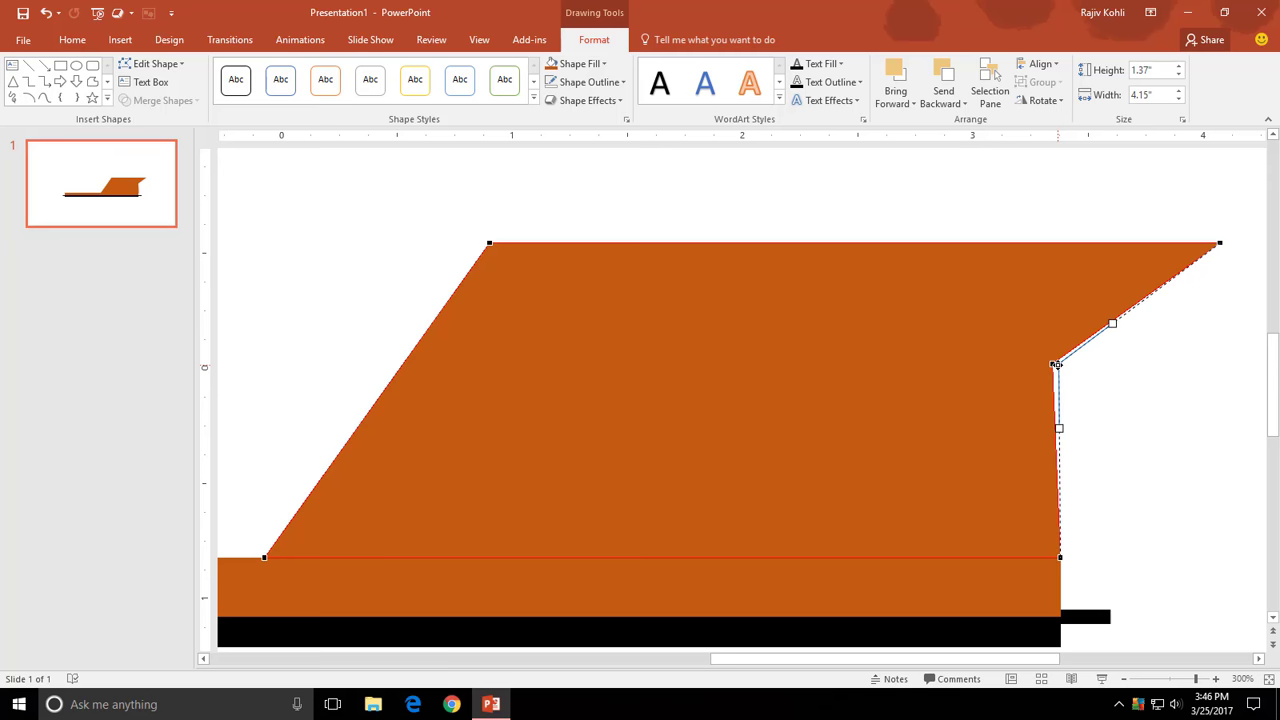
pyautogui.click(1086, 397)
pyautogui.keyDown('ctrl'); pyautogui.scroll(-5, 1029, 437); pyautogui.keyUp('ctrl')
# - Merge the sloped piece with the orange bar, then undo the merge
pyautogui.click(661, 515)
pyautogui.keyDown('shift'); pyautogui.click(826, 365); pyautogui.keyUp('shift')
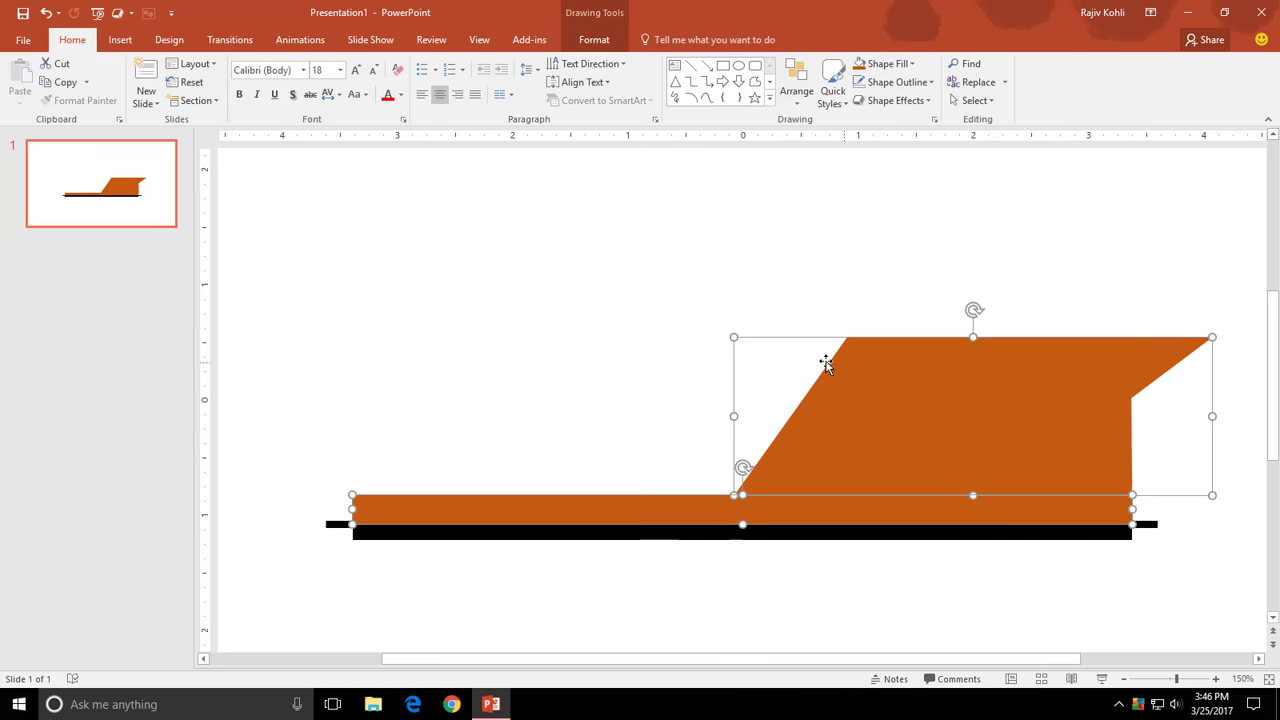
pyautogui.click(594, 39)
pyautogui.click(145, 101)
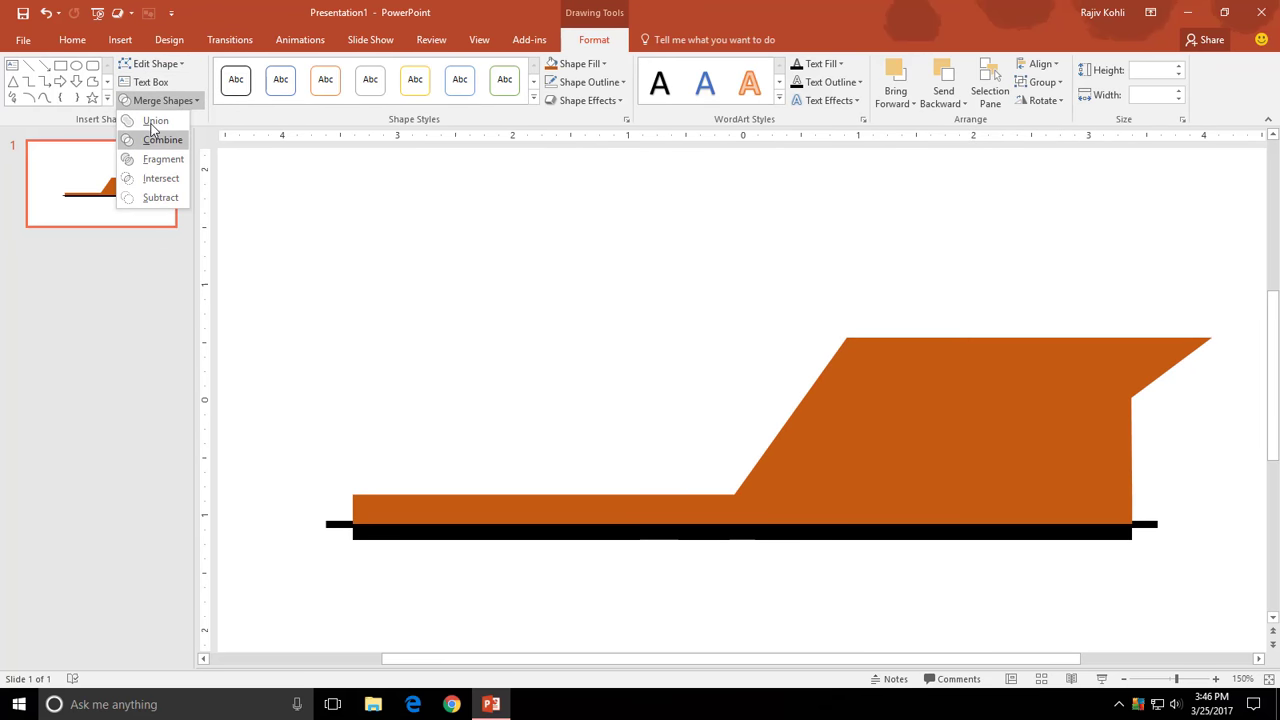
pyautogui.click(153, 122)
pyautogui.click(588, 82)
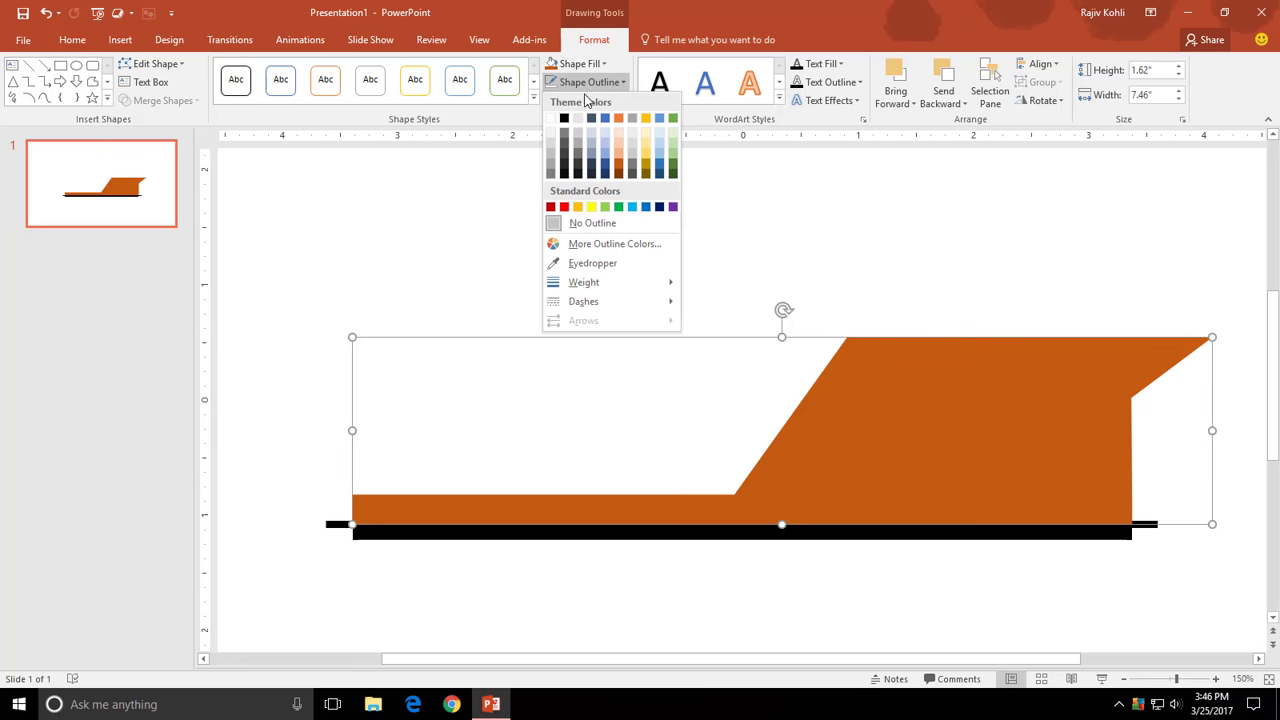
pyautogui.press('Escape')
pyautogui.hotkey('ctrl', 'z')
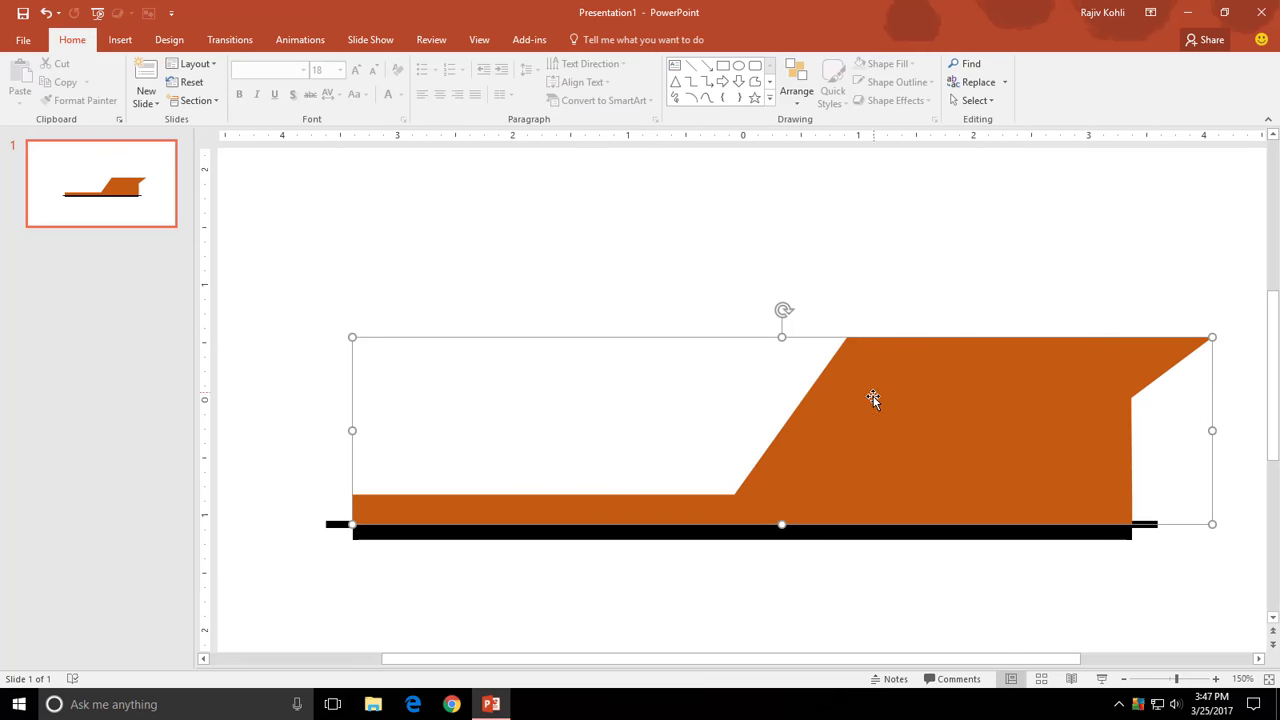
# - Nudge the sloped piece down, union it with the bar, and give it a 3 pt black outline
pyautogui.click(862, 420)
pyautogui.moveTo(862, 420); pyautogui.dragTo(857, 424)
pyautogui.keyDown('shift'); pyautogui.click(628, 508); pyautogui.keyUp('shift')
pyautogui.click(155, 101)
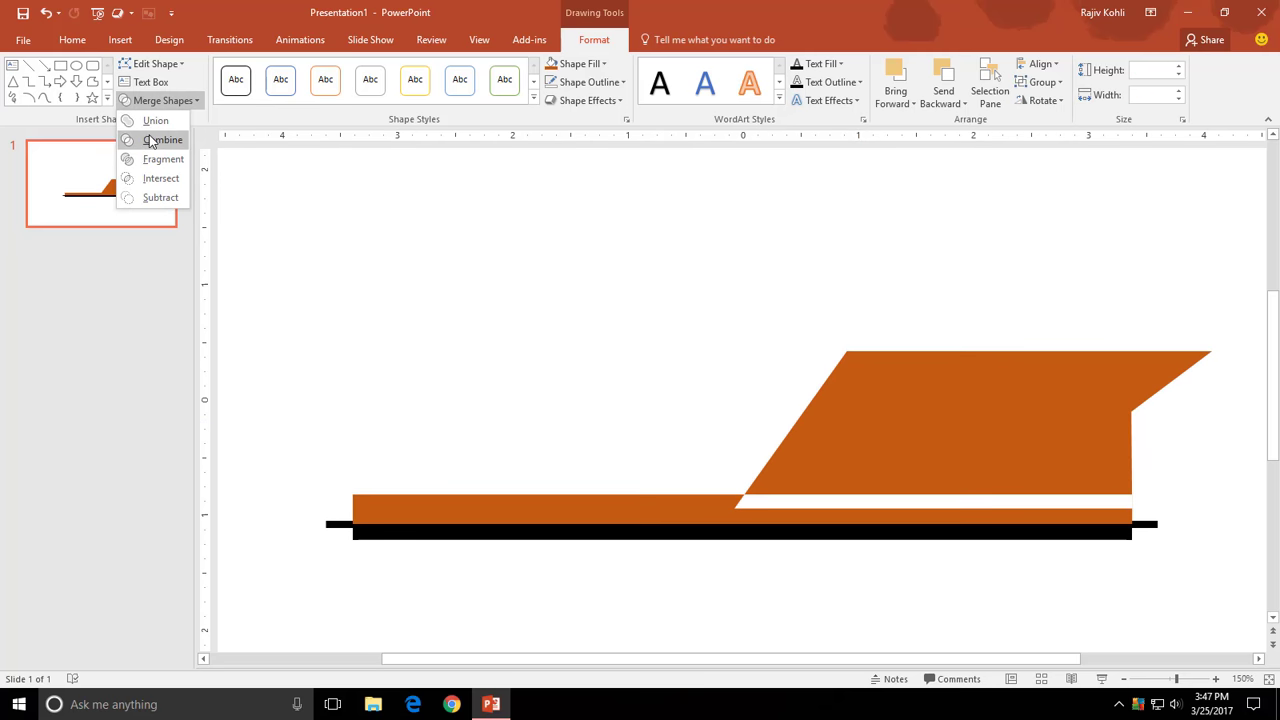
pyautogui.click(155, 120)
pyautogui.click(590, 82)
pyautogui.click(563, 119)
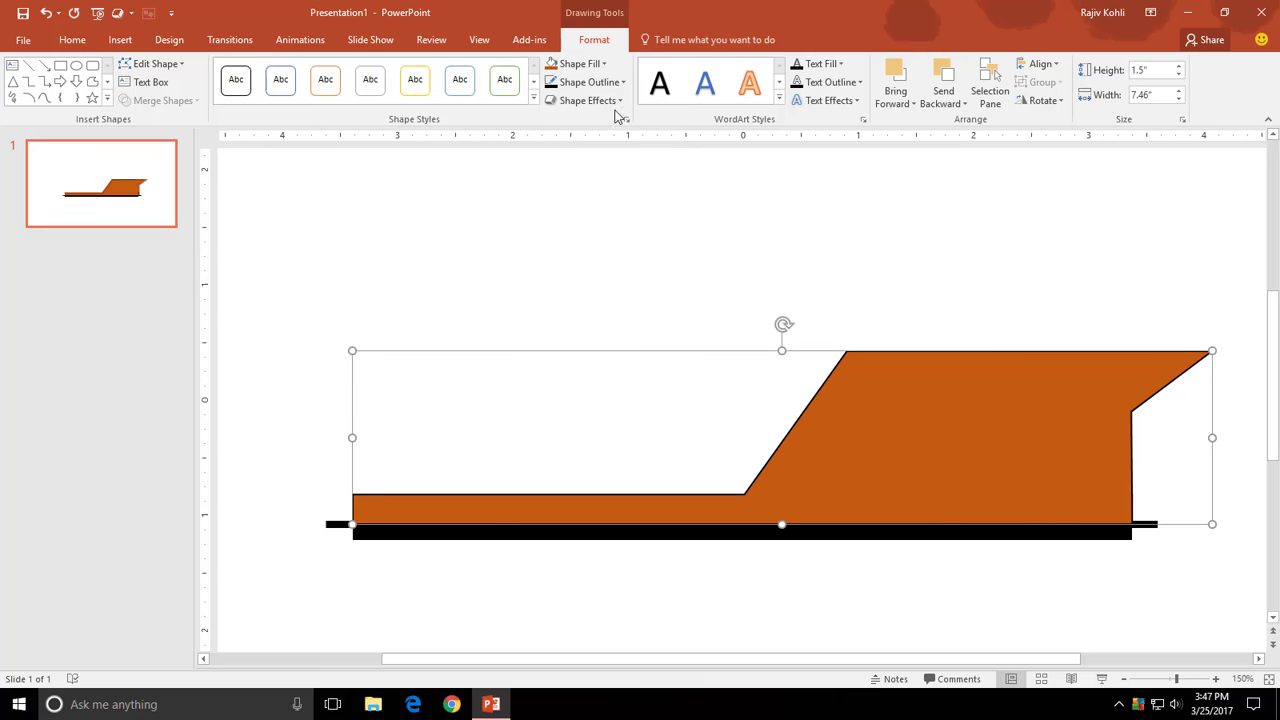
pyautogui.click(590, 82)
pyautogui.click(757, 390)
# - Edit the hull's points, checking point options and selecting its bottom-right corner
pyautogui.scroll(3, 1234, 609)
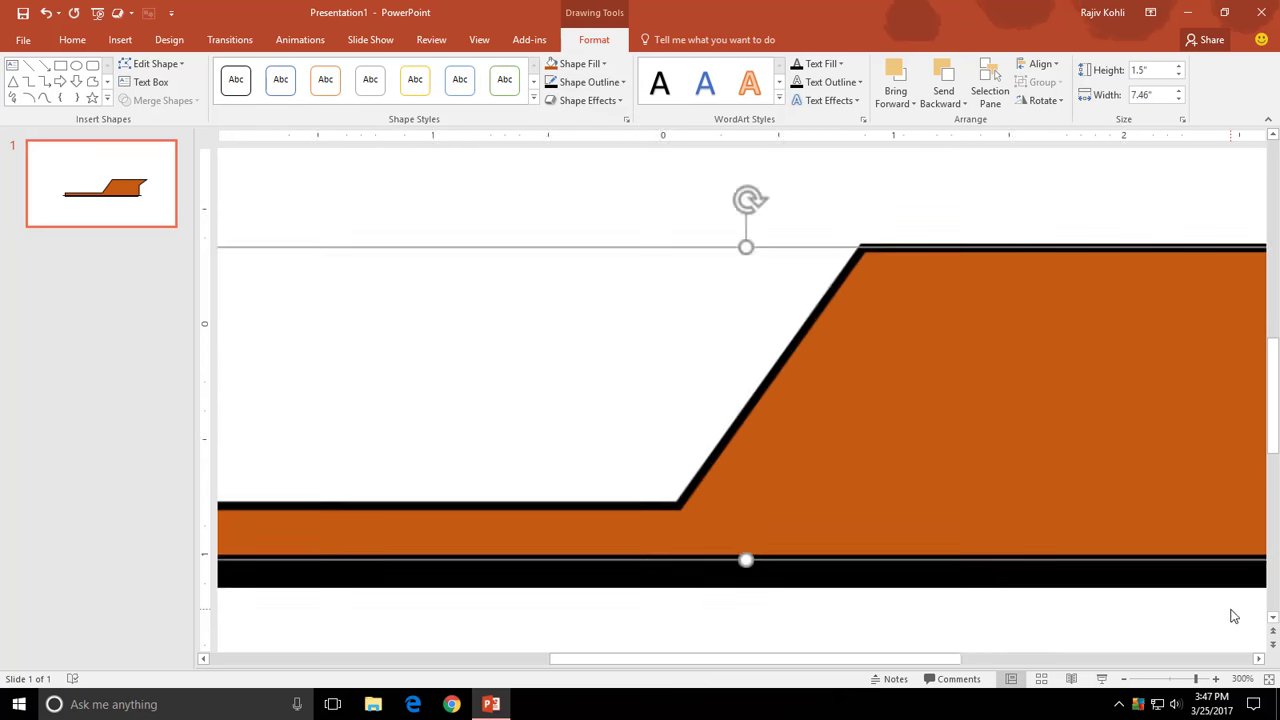
pyautogui.scroll(2, 720, 534)
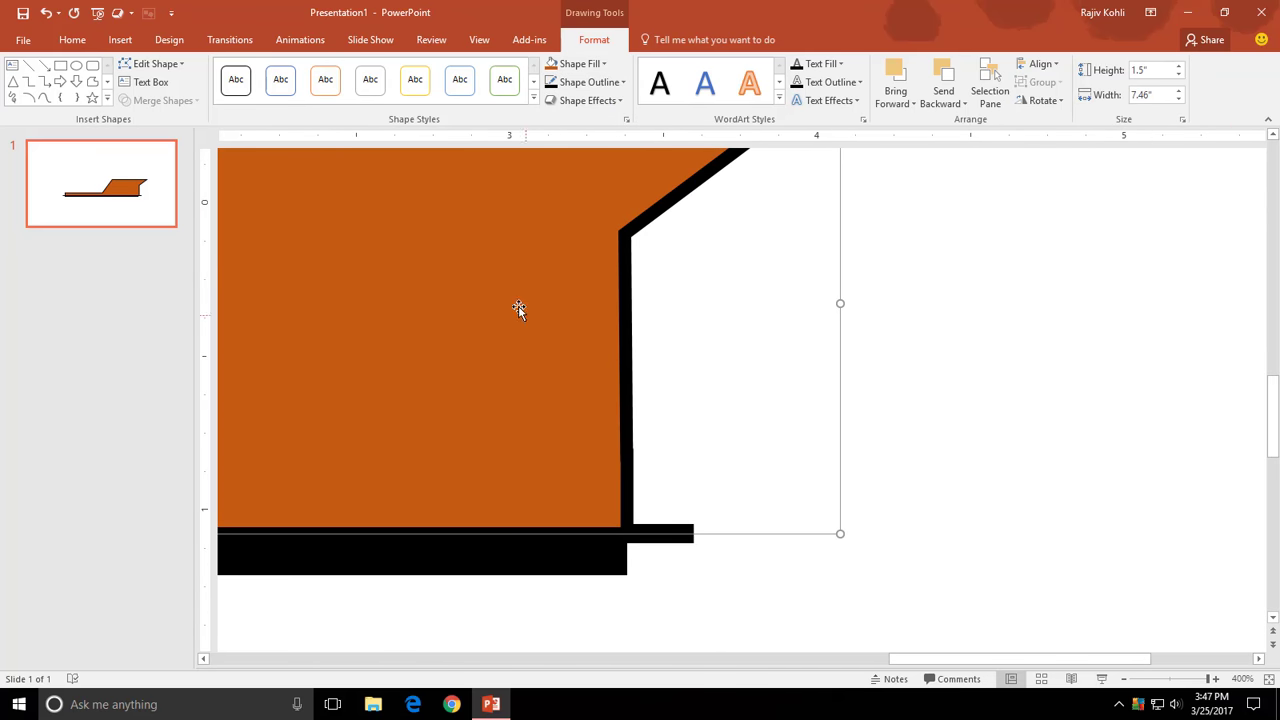
pyautogui.click(155, 63)
pyautogui.click(160, 101)
pyautogui.rightClick(626, 459)
pyautogui.press('Escape')
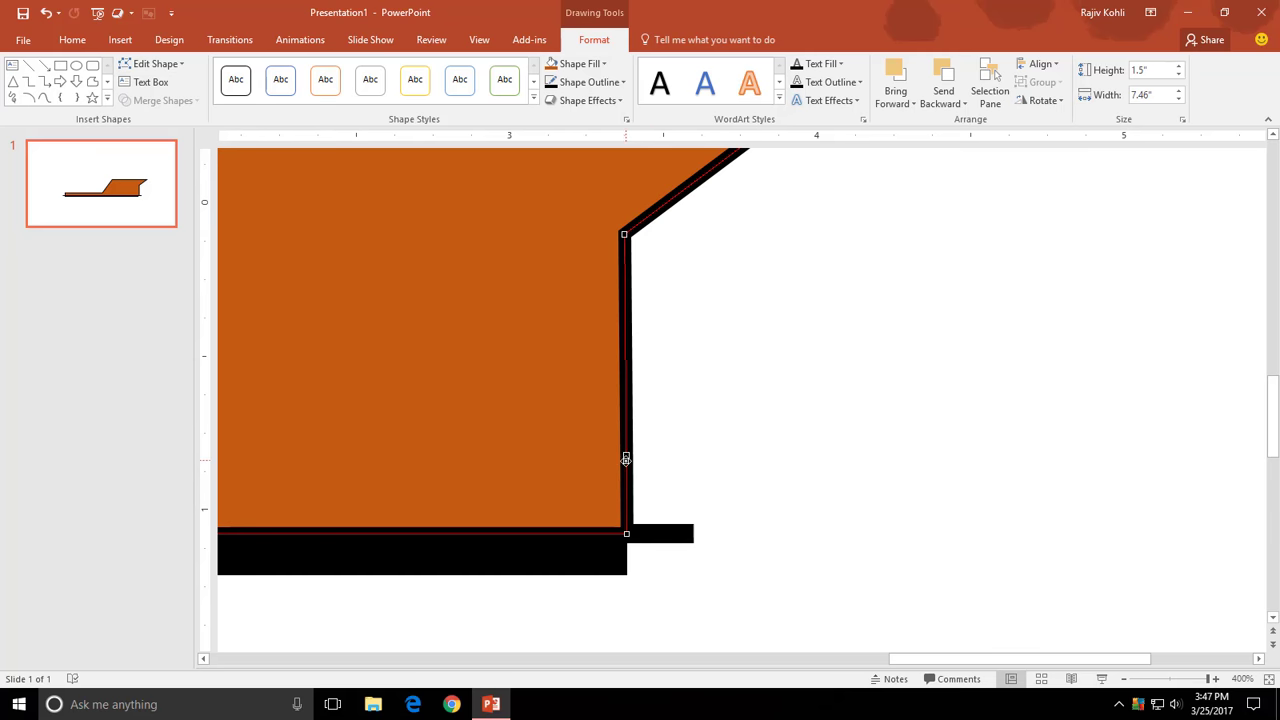
pyautogui.rightClick(626, 459)
pyautogui.press('Escape')
pyautogui.click(628, 534)
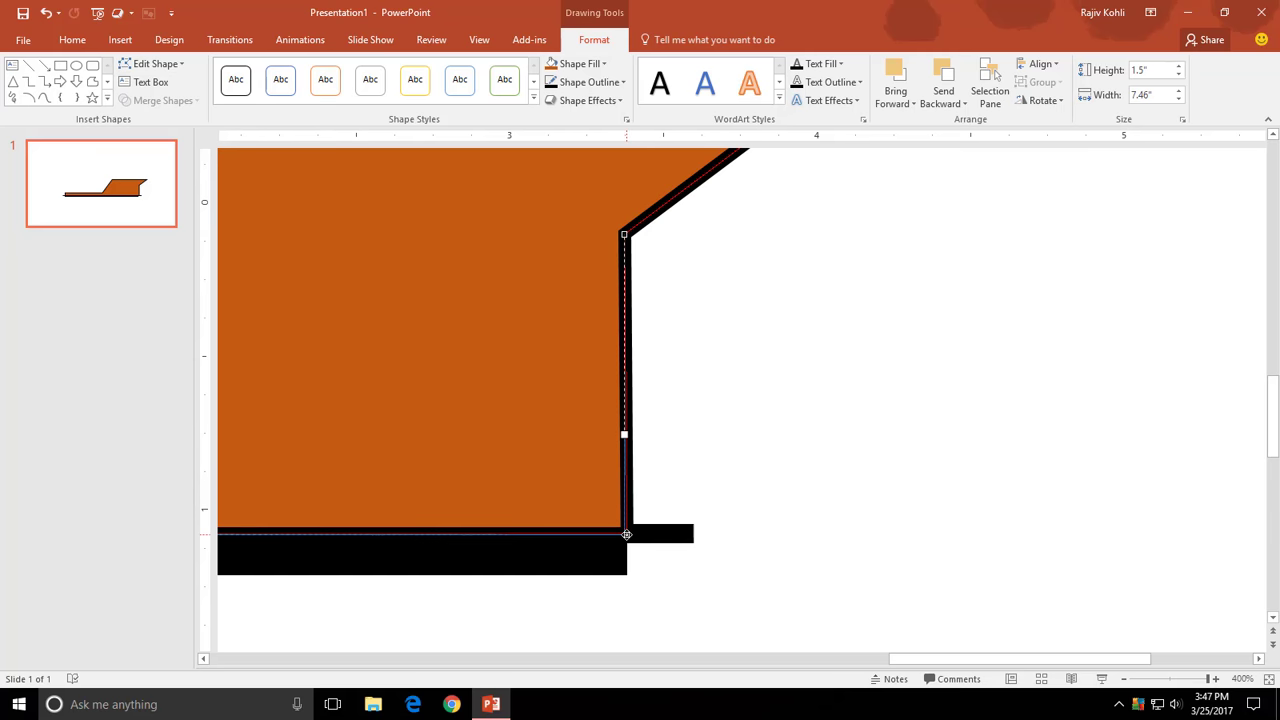
pyautogui.keyDown('ctrl'); pyautogui.scroll(-10, 640, 414); pyautogui.keyUp('ctrl')
pyautogui.click(603, 404)
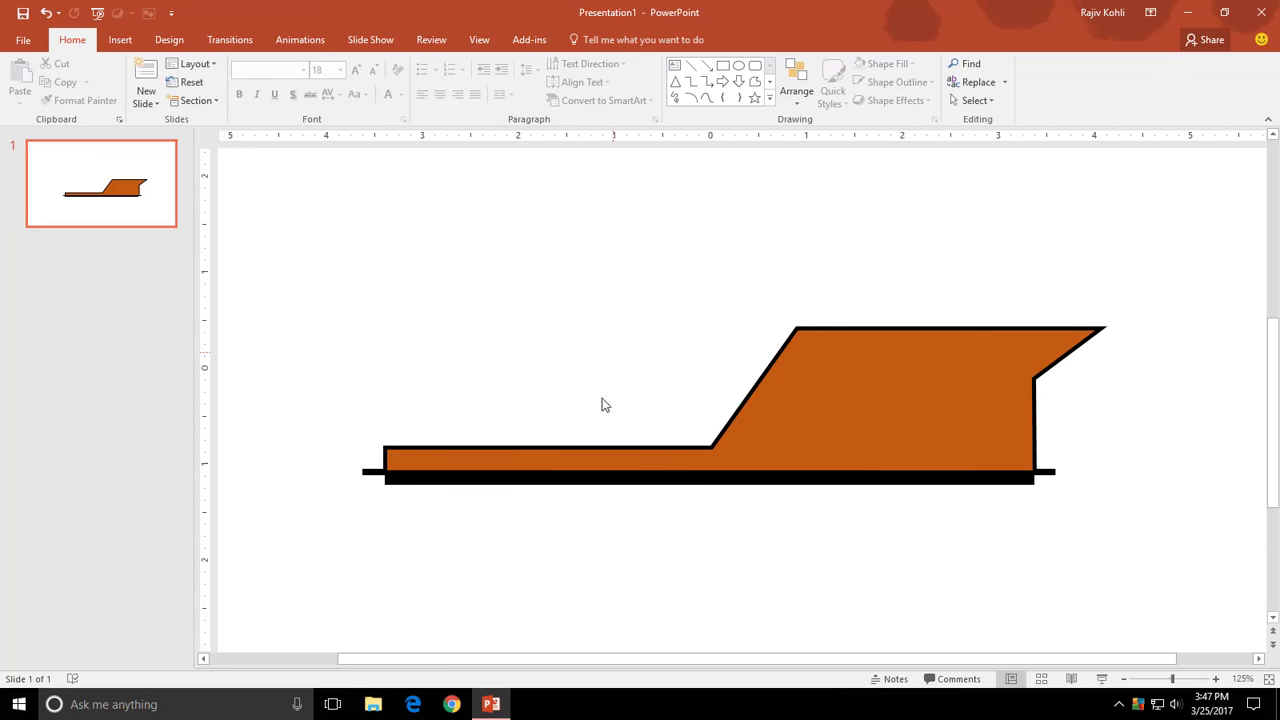
# - Group the orange hull shape, black bar and thick line together
pyautogui.click(370, 471)
pyautogui.keyDown('shift'); pyautogui.click(760, 428); pyautogui.keyUp('shift')
pyautogui.keyDown('shift'); pyautogui.click(709, 478); pyautogui.keyUp('shift')
pyautogui.click(1042, 82)
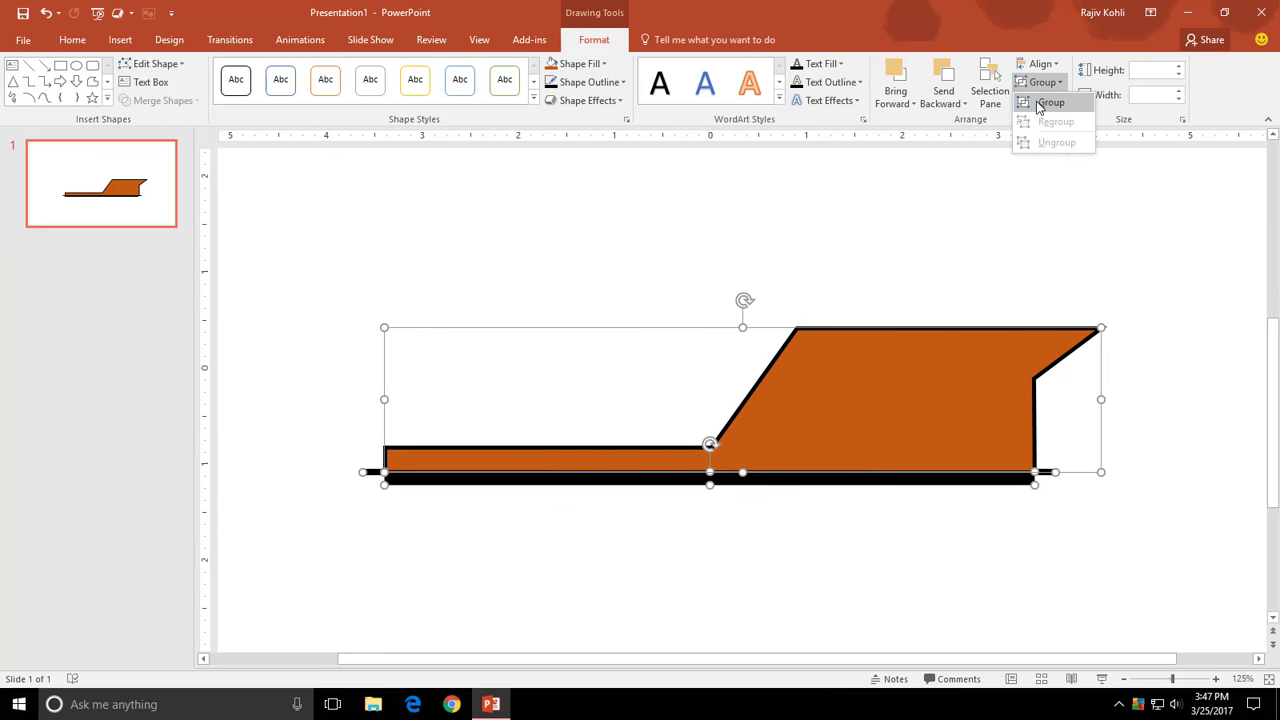
pyautogui.click(1048, 103)
# - Rename the new group to 'Base' in the Selection Pane
pyautogui.click(72, 40)
pyautogui.click(975, 100)
pyautogui.click(1000, 160)
pyautogui.click(1130, 197)
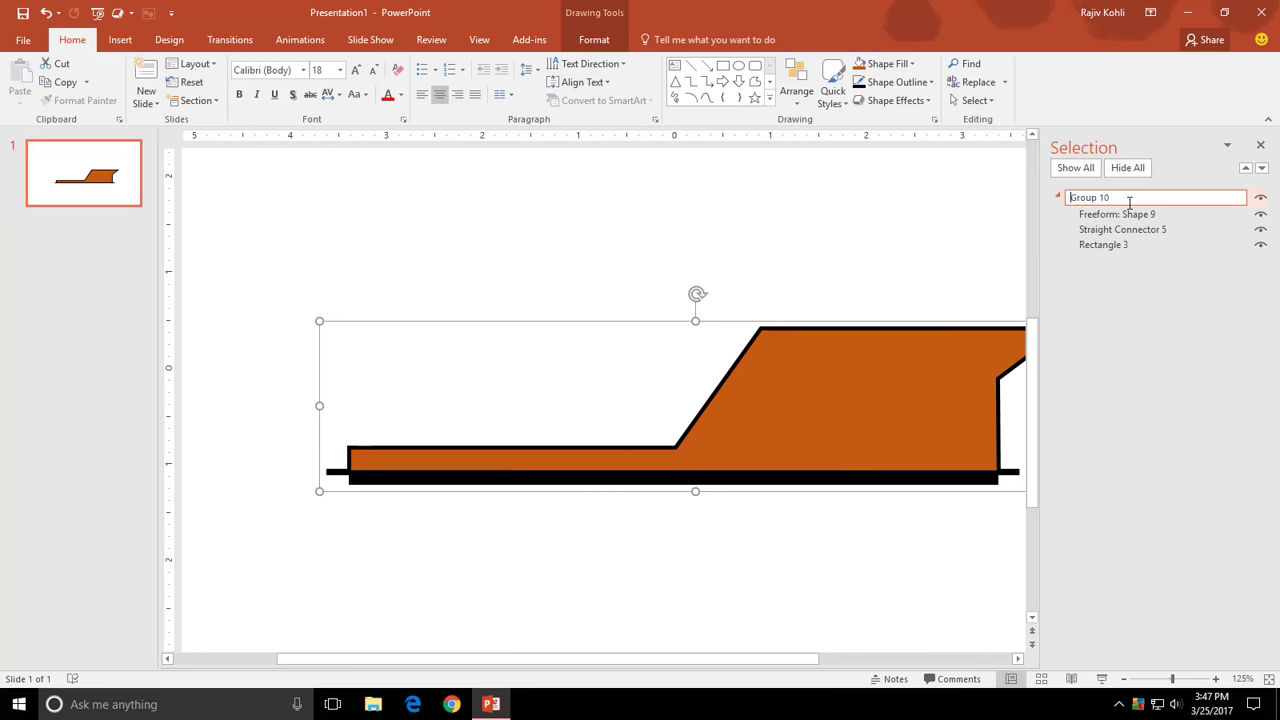
pyautogui.write('Base')
pyautogui.press('Return')
pyautogui.click(389, 246)
# - Draw a small white box with a thick black outline on the hull's left deck
pyautogui.click(120, 40)
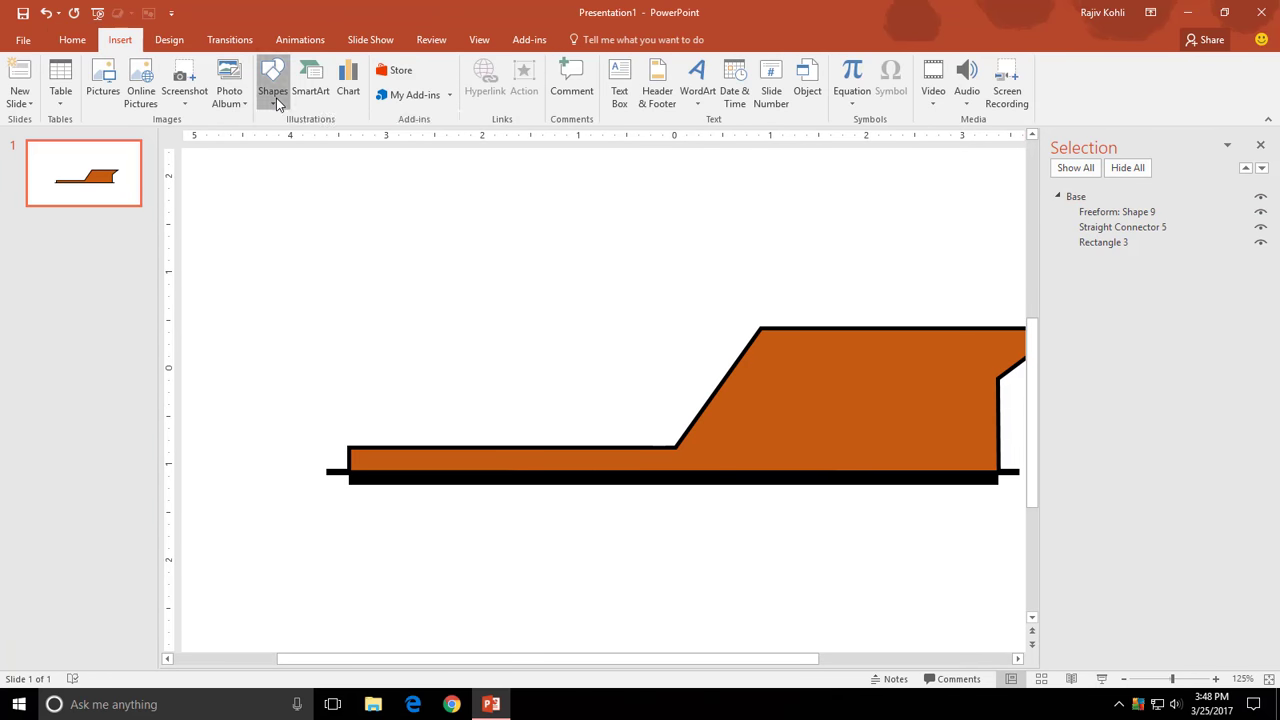
pyautogui.click(272, 80)
pyautogui.click(315, 138)
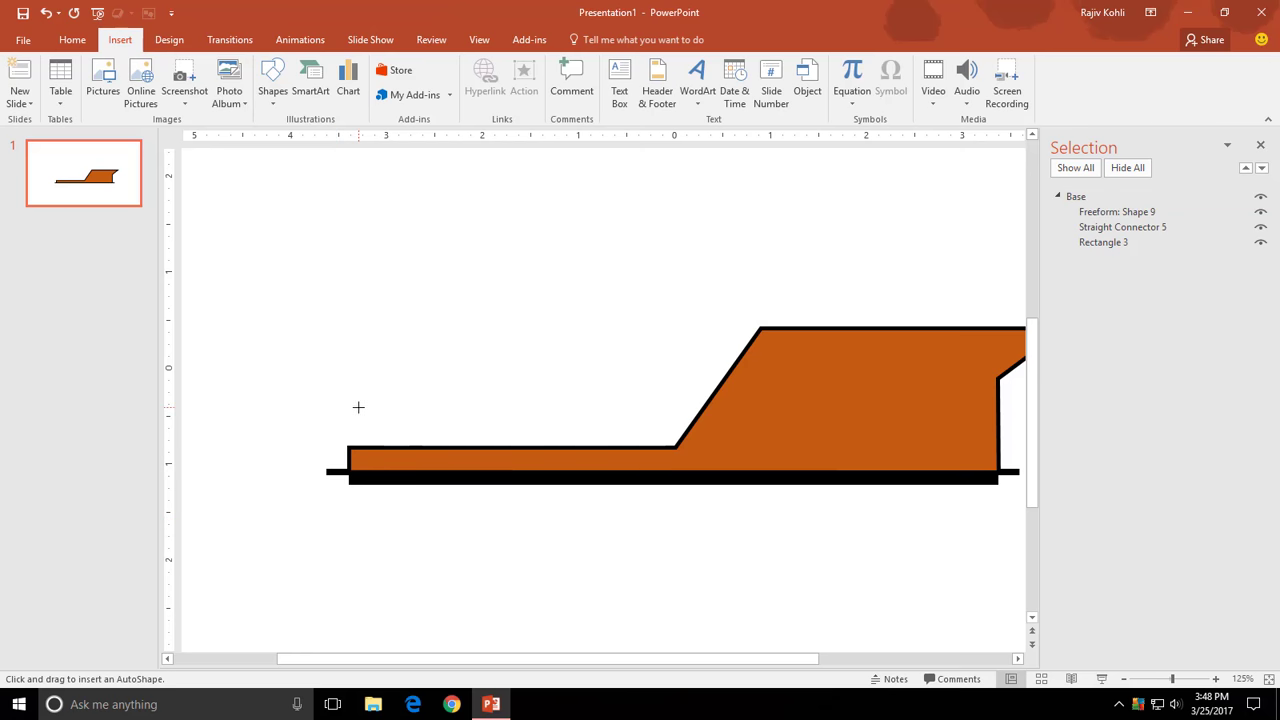
pyautogui.moveTo(390, 445); pyautogui.dragTo(391, 446)
pyautogui.click(580, 63)
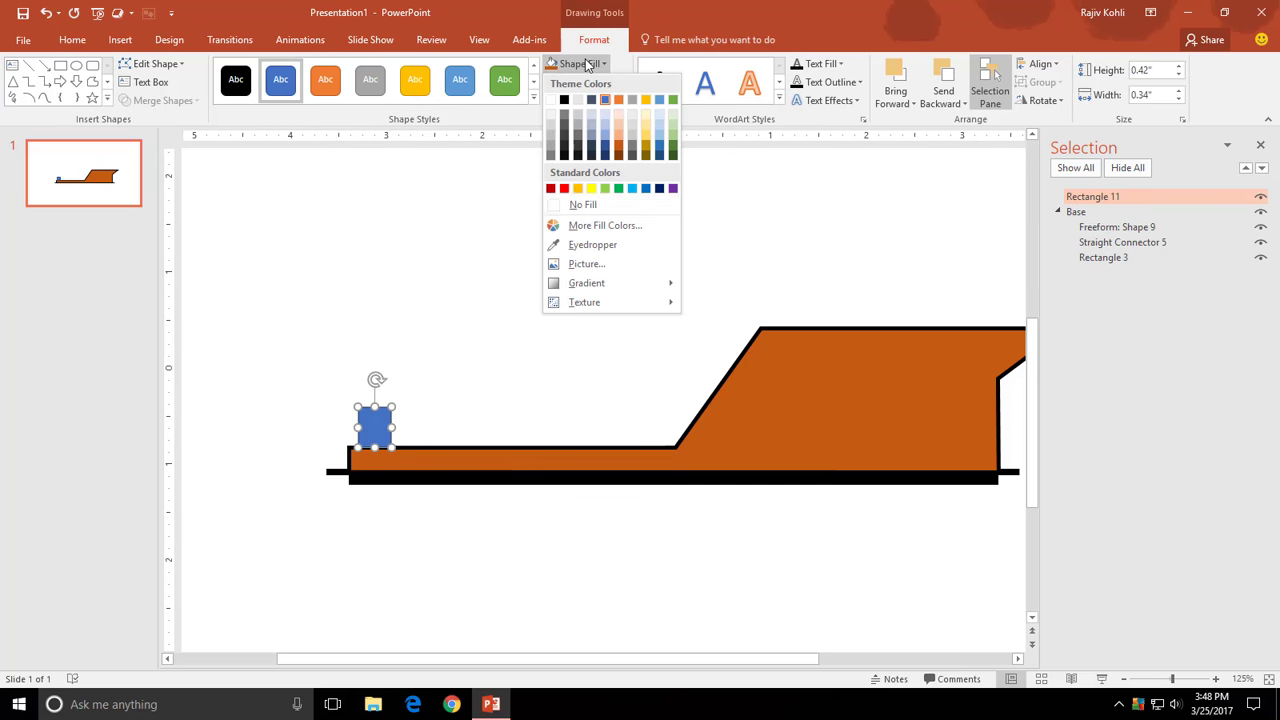
pyautogui.click(550, 118)
pyautogui.click(590, 82)
pyautogui.click(563, 120)
pyautogui.click(590, 82)
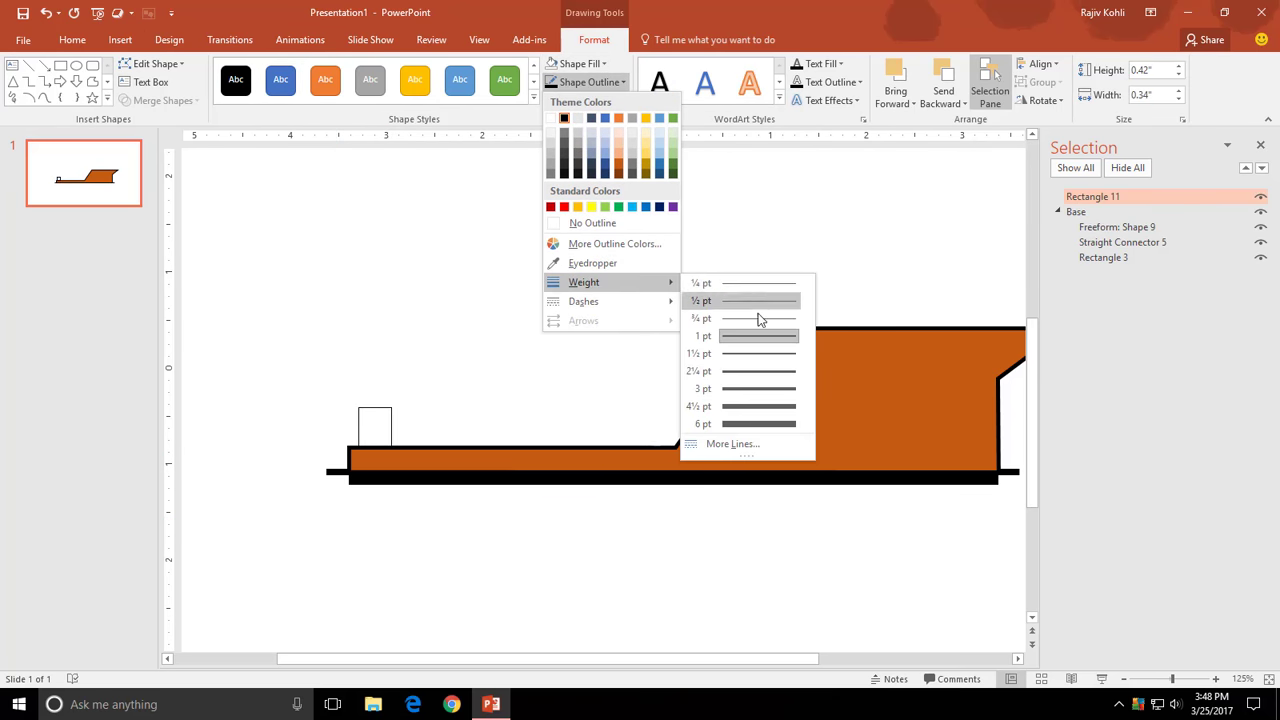
pyautogui.click(757, 391)
# - Copy the box into a two-row, six-cell railing and group it as 'Bottom Fence'
pyautogui.moveTo(391, 403)
pyautogui.mouseDown()
pyautogui.moveTo(450, 413)
pyautogui.moveTo(377, 378)
pyautogui.mouseUp()
pyautogui.keyDown('shift'); pyautogui.click(402, 413); pyautogui.keyUp('shift')
pyautogui.keyDown('shift'); pyautogui.click(372, 412); pyautogui.keyUp('shift')
pyautogui.keyDown('shift'); pyautogui.click(372, 428); pyautogui.keyUp('shift')
pyautogui.keyDown('shift'); pyautogui.click(443, 430); pyautogui.keyUp('shift')
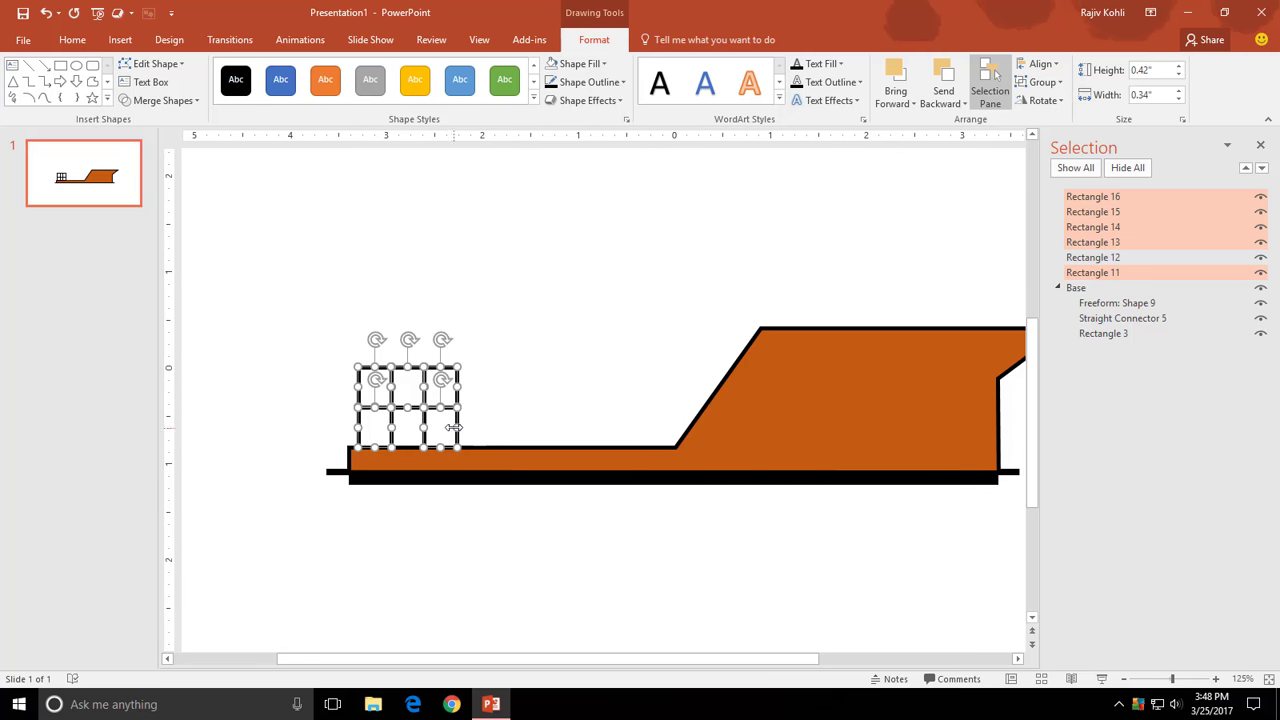
pyautogui.hotkey('ctrl', 'g')
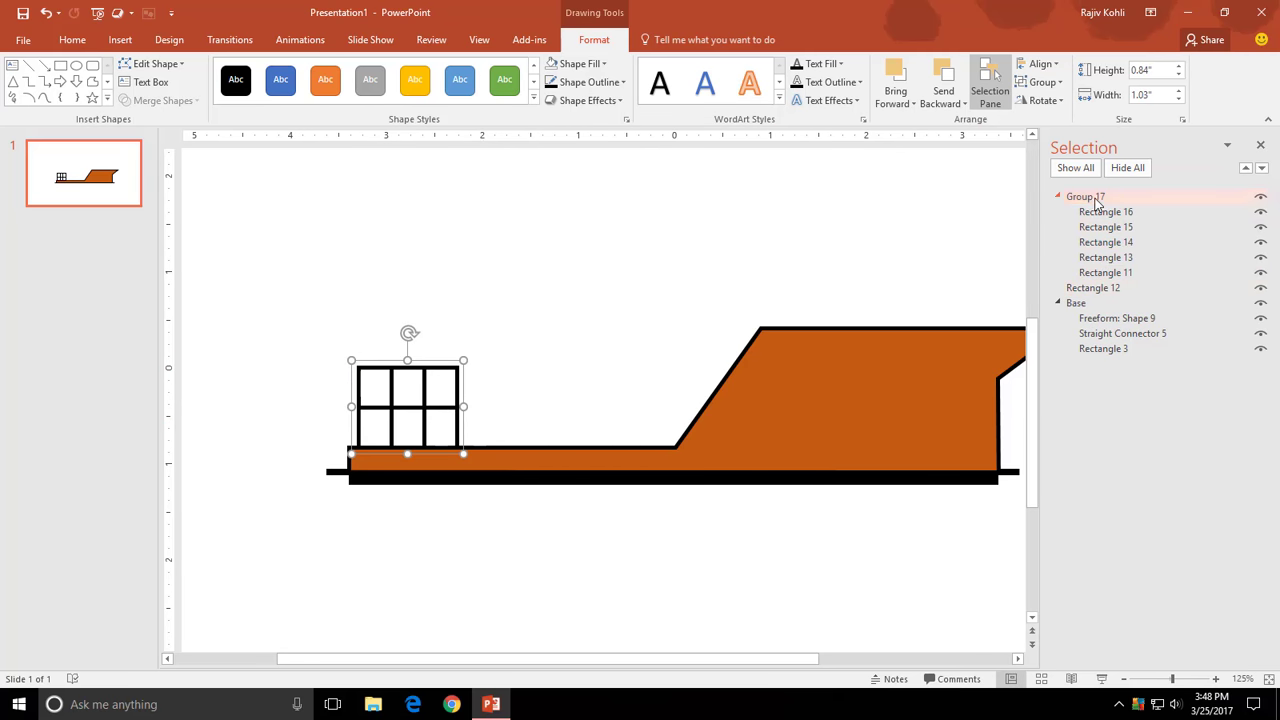
pyautogui.press('F2')
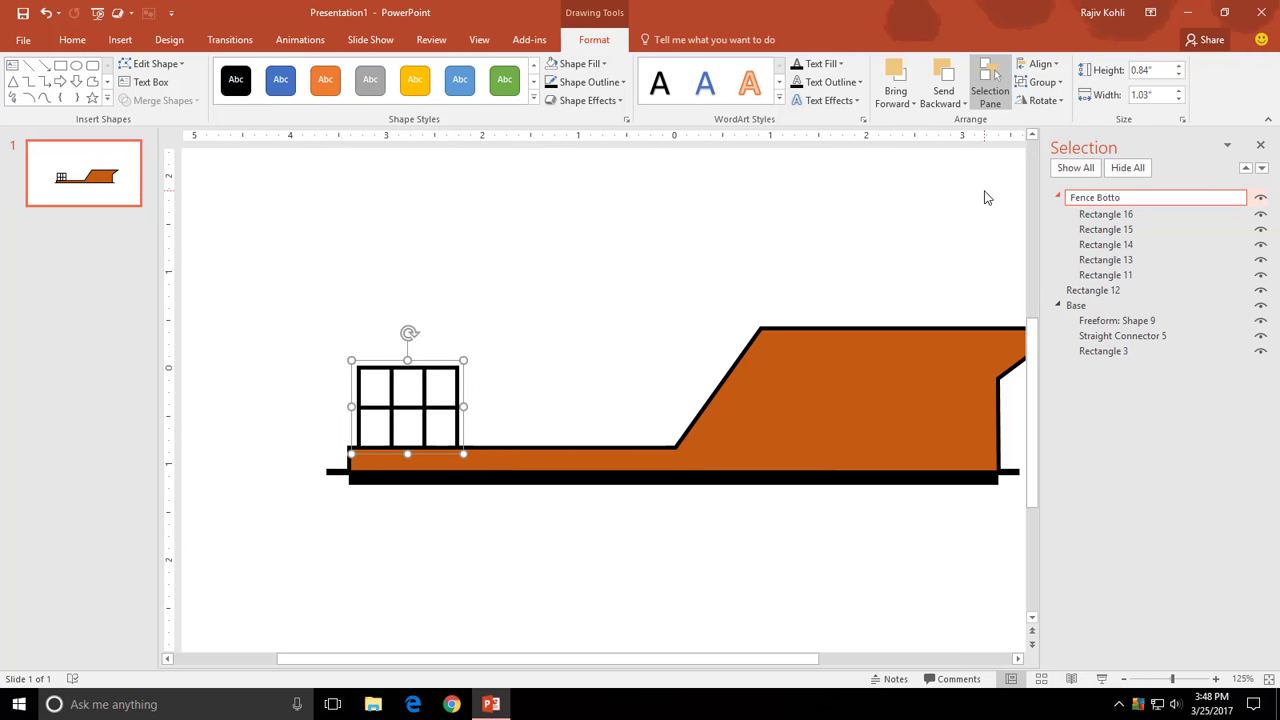
pyautogui.write('nce')
pyautogui.press('Return')
pyautogui.click(554, 308)
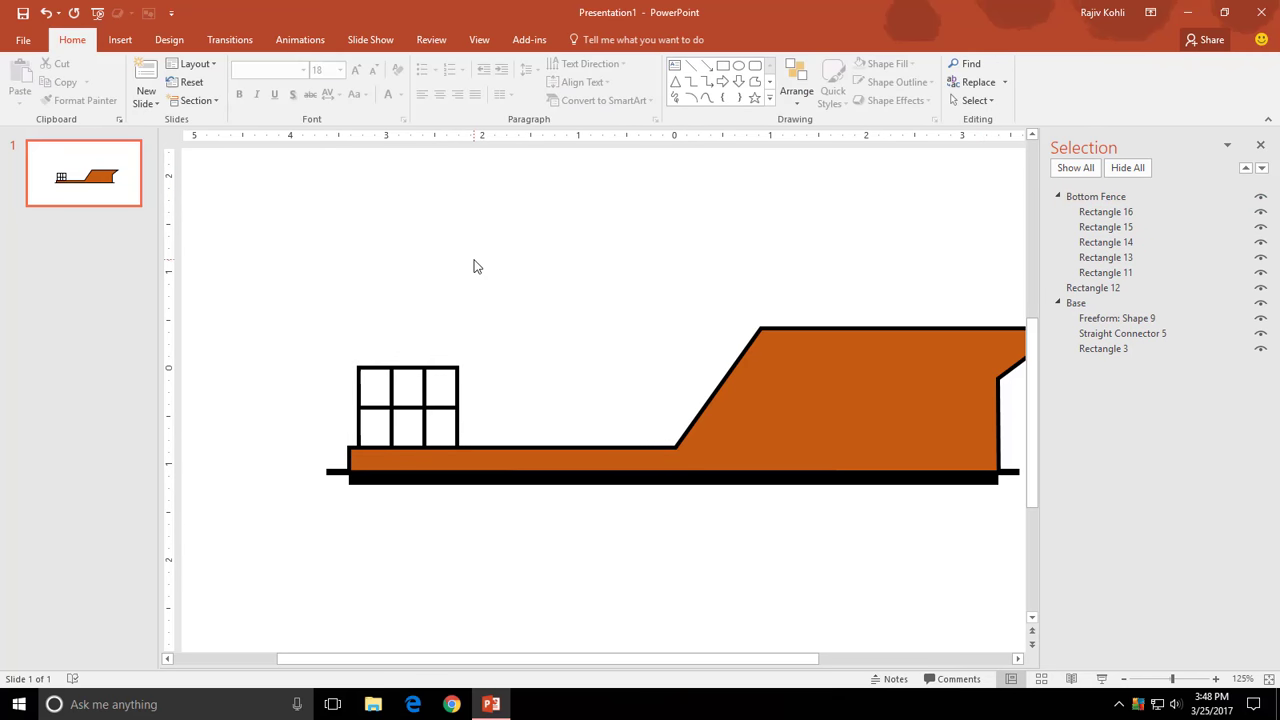
pyautogui.click(120, 40)
pyautogui.click(270, 91)
pyautogui.click(291, 242)
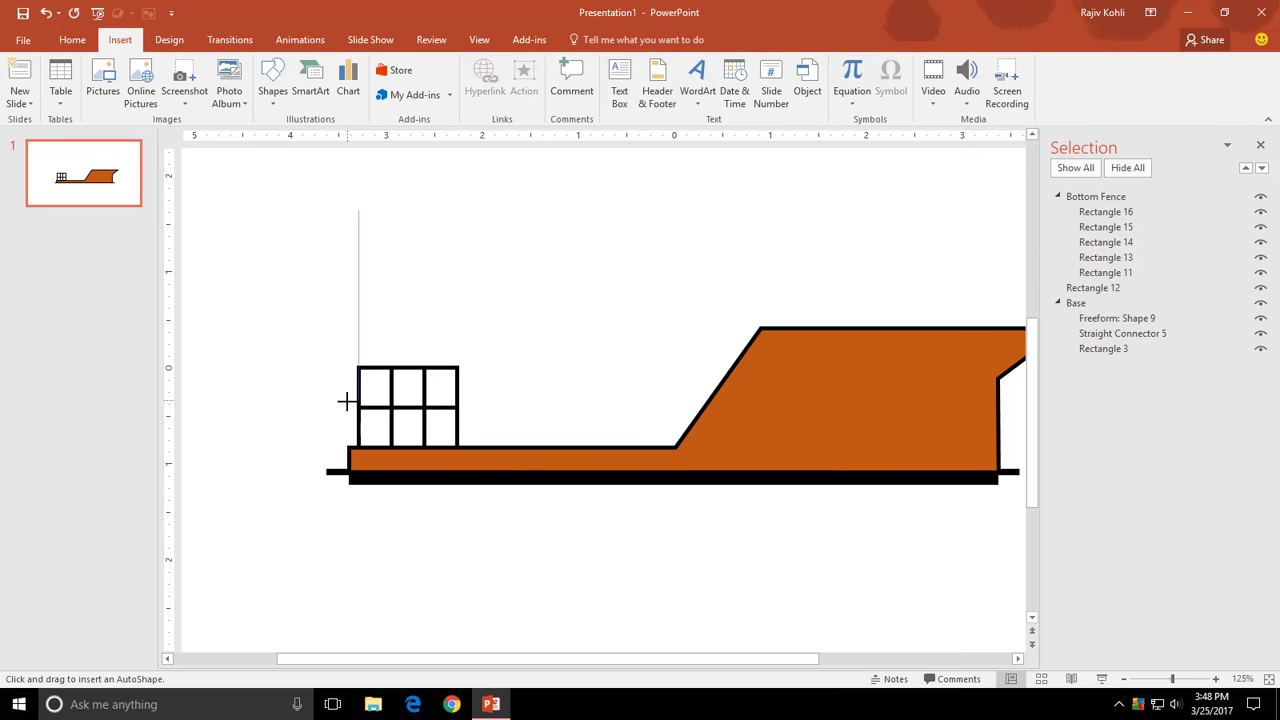
# - Draw the flagpole line up from the hull's left end, 3 pt thick with rounded caps
pyautogui.moveTo(352, 445); pyautogui.dragTo(359, 447)
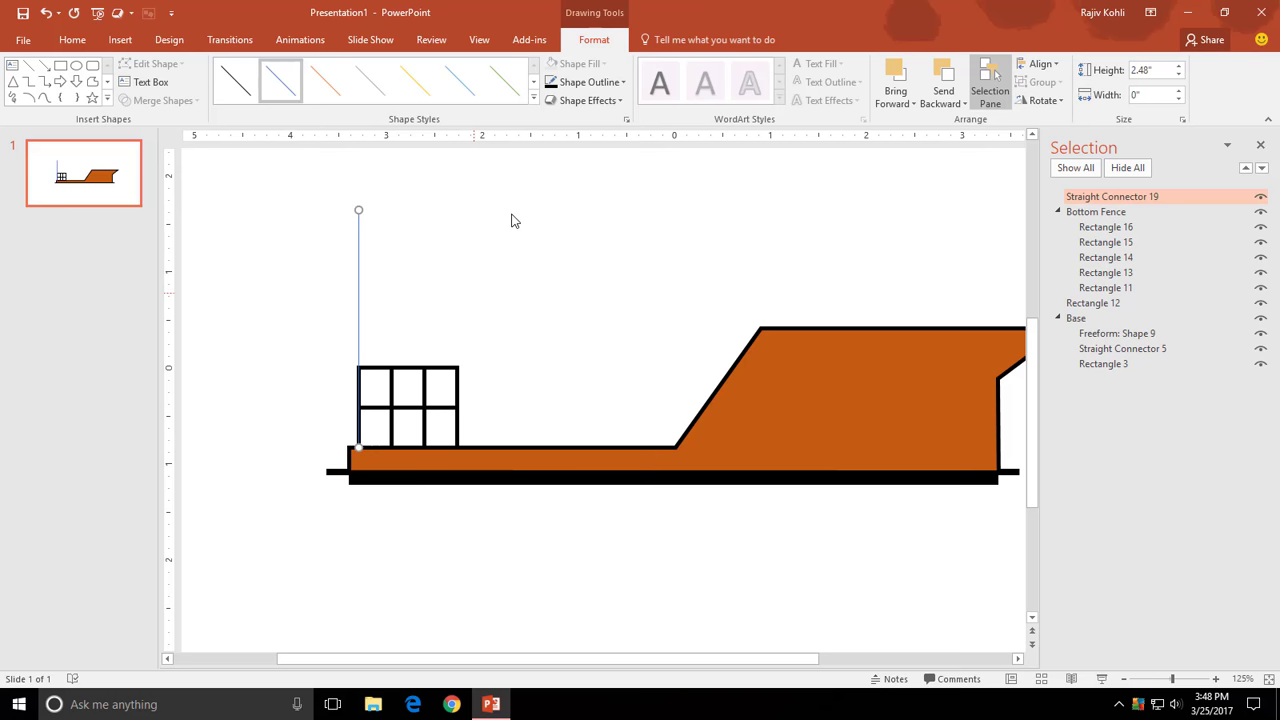
pyautogui.click(588, 82)
pyautogui.click(741, 388)
pyautogui.scroll(1, 380, 191)
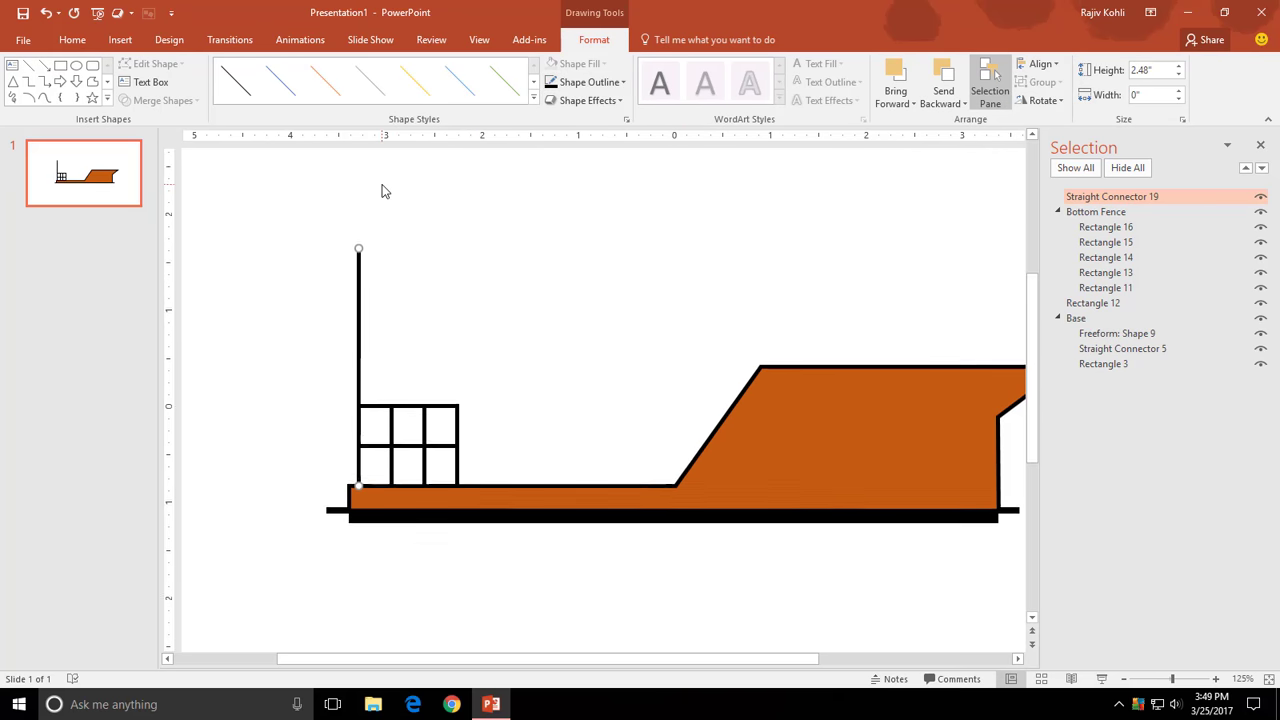
pyautogui.scroll(1, 370, 305)
pyautogui.rightClick(359, 313)
pyautogui.click(443, 580)
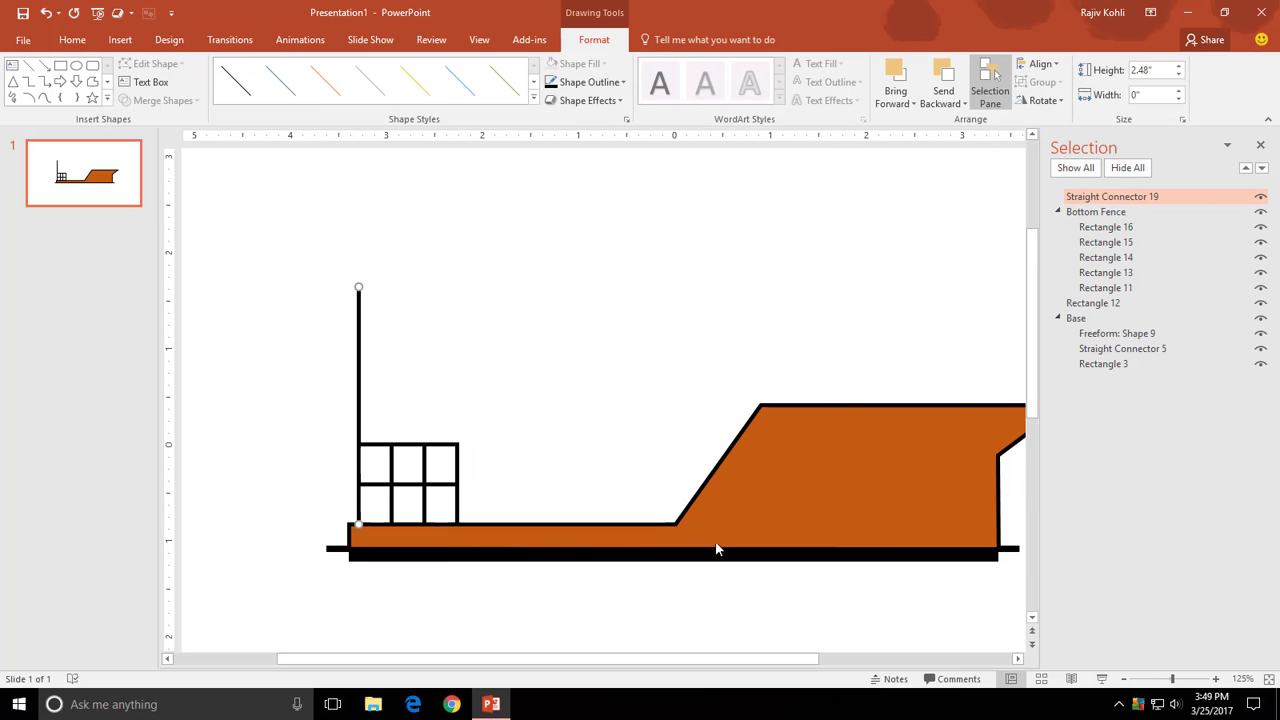
pyautogui.click(1238, 437)
pyautogui.click(1216, 467)
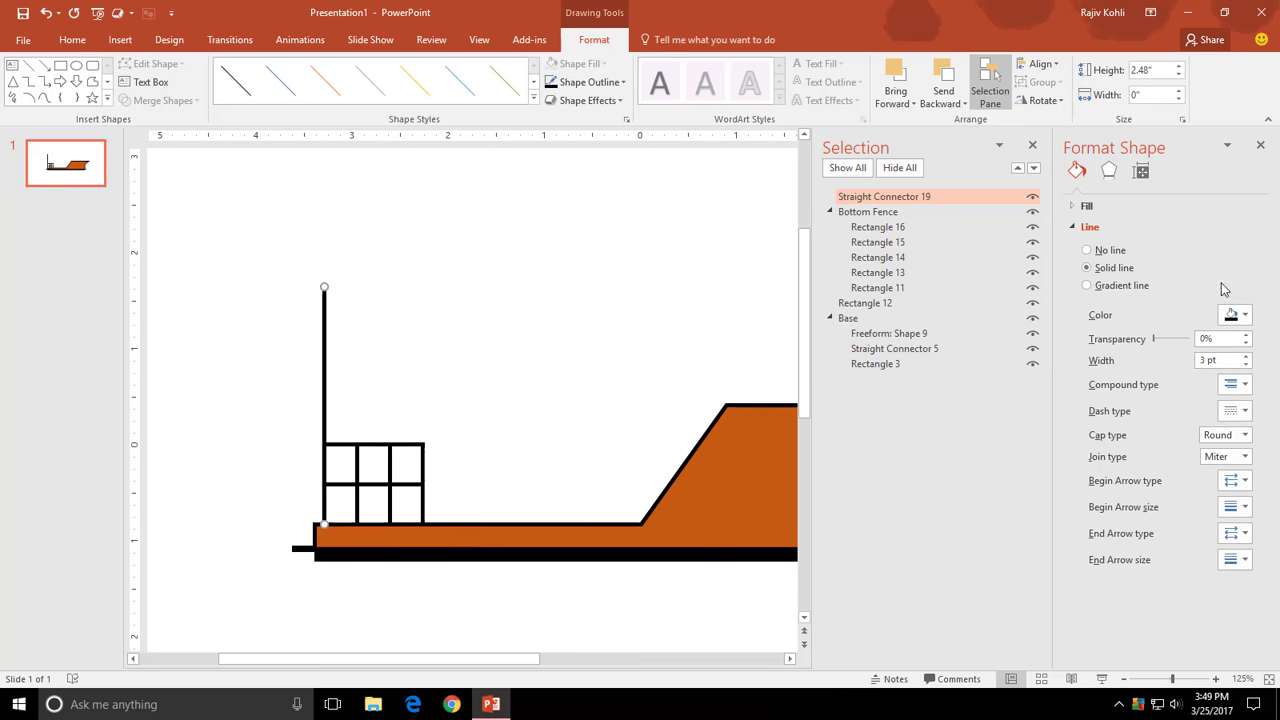
pyautogui.click(1261, 146)
pyautogui.keyDown('ctrl'); pyautogui.scroll(5, 271, 280); pyautogui.keyUp('ctrl')
pyautogui.scroll(2, 271, 280)
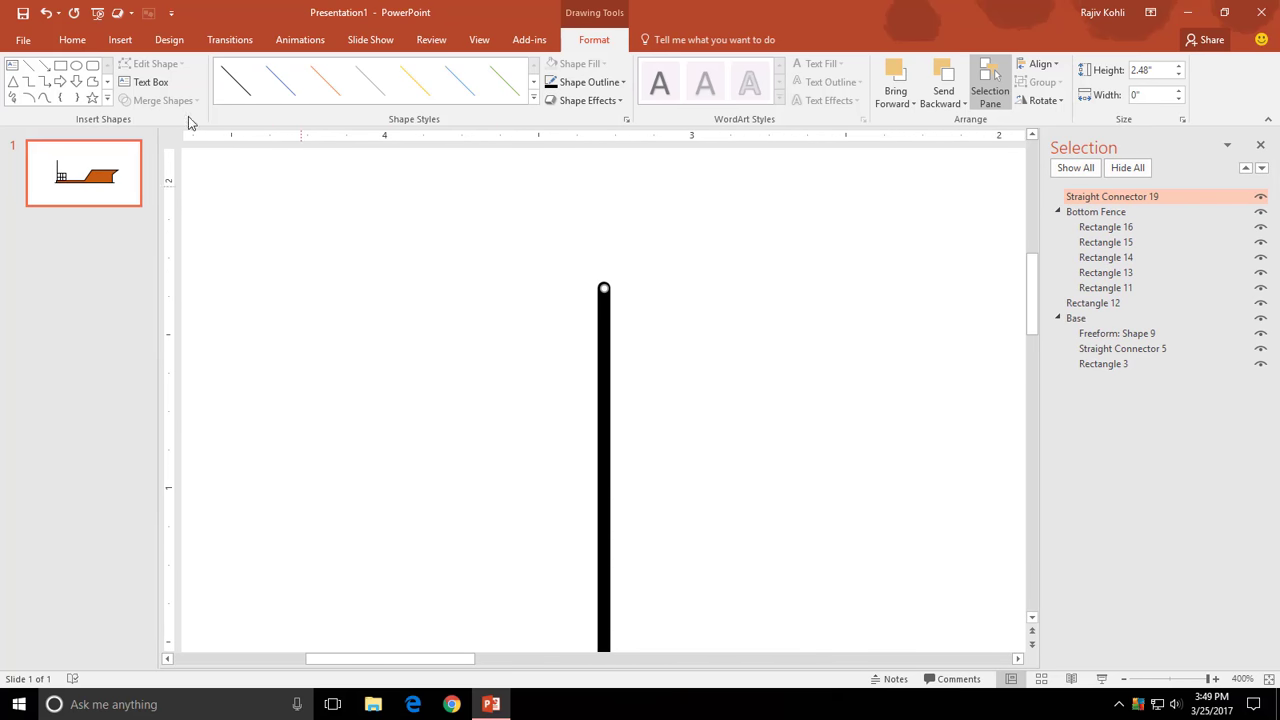
# - Draw a flag rectangle by the pole top and place a duplicate behind it, offset slightly
pyautogui.click(120, 40)
pyautogui.click(272, 80)
pyautogui.click(324, 142)
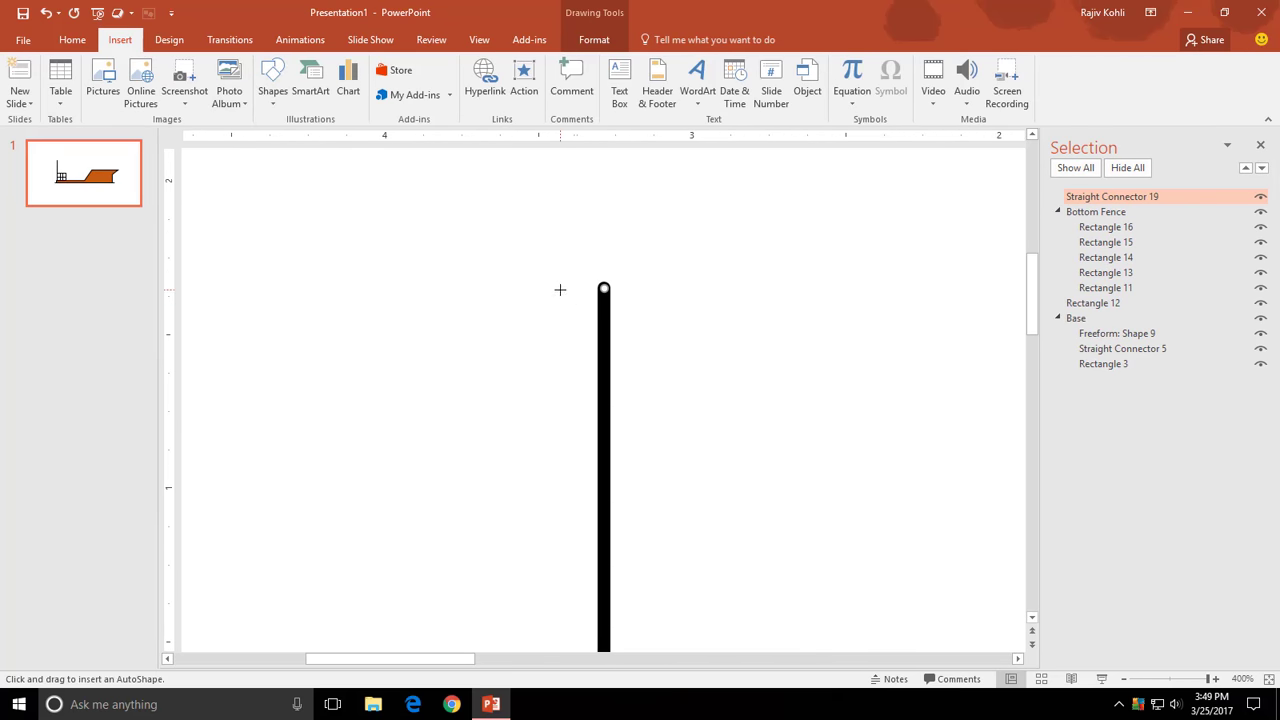
pyautogui.moveTo(550, 299); pyautogui.dragTo(605, 339)
pyautogui.moveTo(532, 325); pyautogui.dragTo(533, 335)
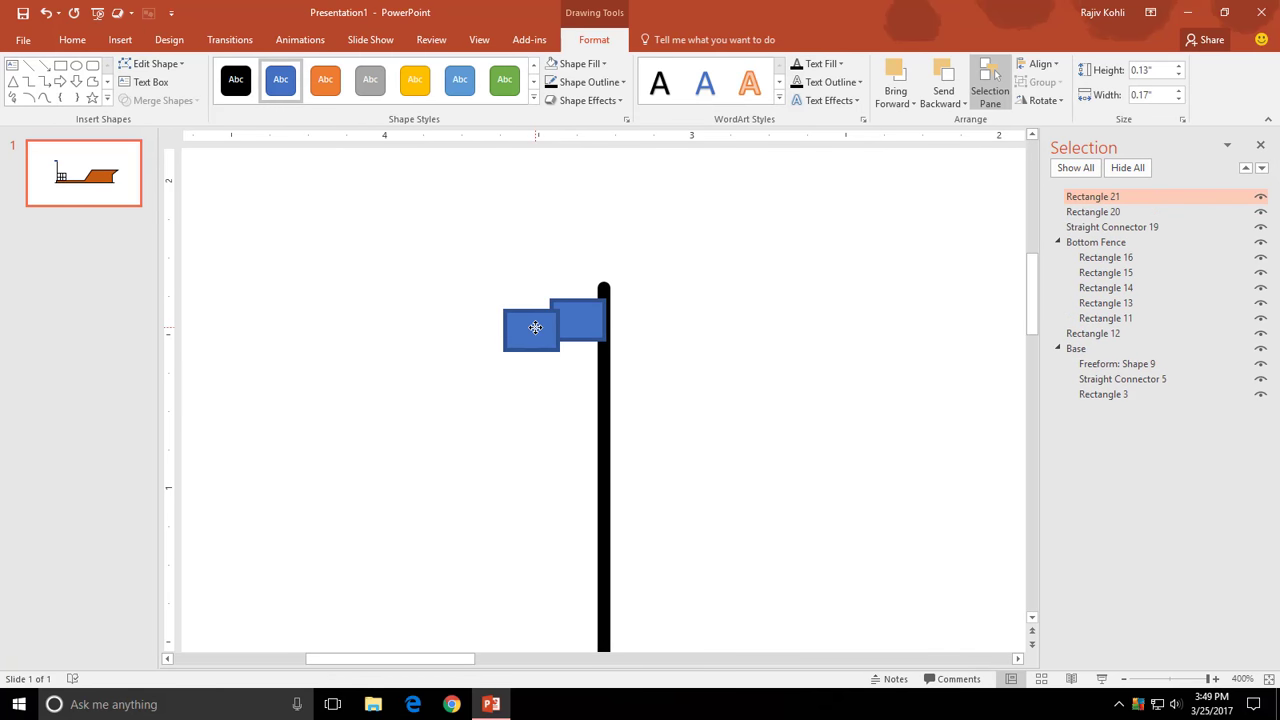
pyautogui.click(939, 79)
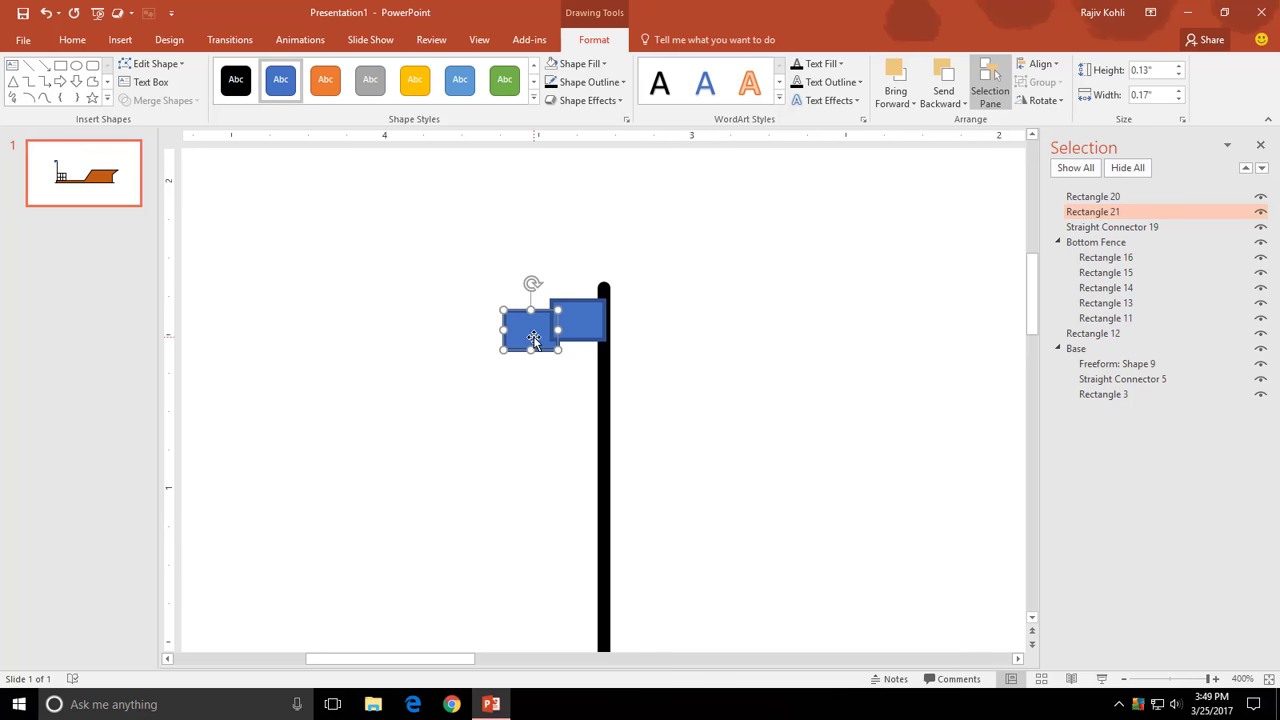
pyautogui.moveTo(534, 340); pyautogui.dragTo(540, 342)
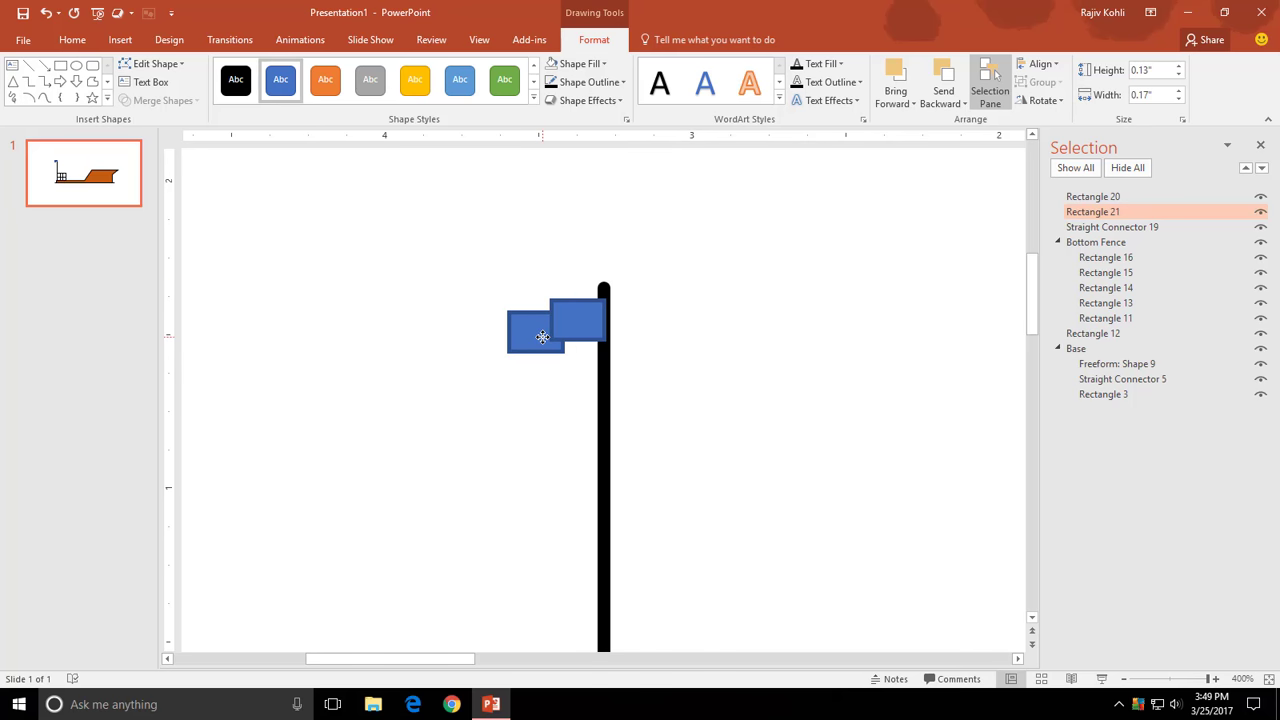
# - Group the two flag rectangles together without merging them
pyautogui.keyDown('shift'); pyautogui.click(590, 320); pyautogui.keyUp('shift')
pyautogui.keyDown('shift'); pyautogui.click(606, 370); pyautogui.keyUp('shift')
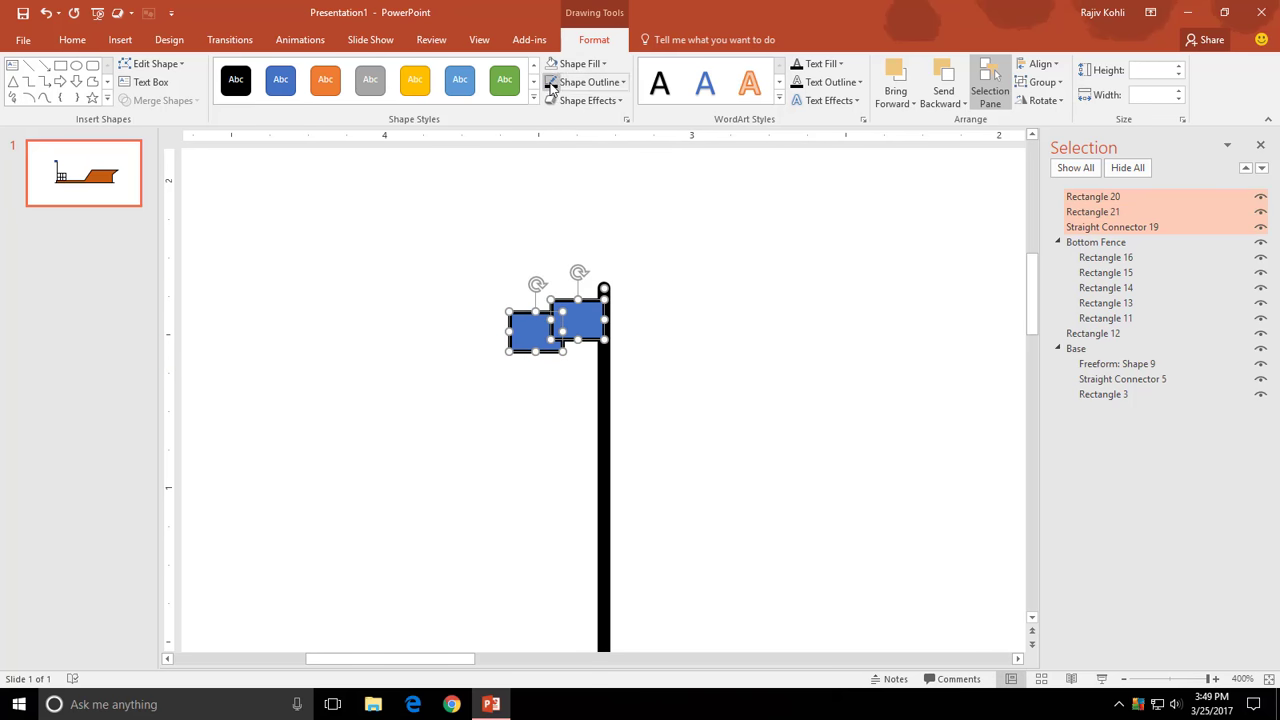
pyautogui.click(551, 325)
pyautogui.keyDown('shift'); pyautogui.click(584, 313); pyautogui.keyUp('shift')
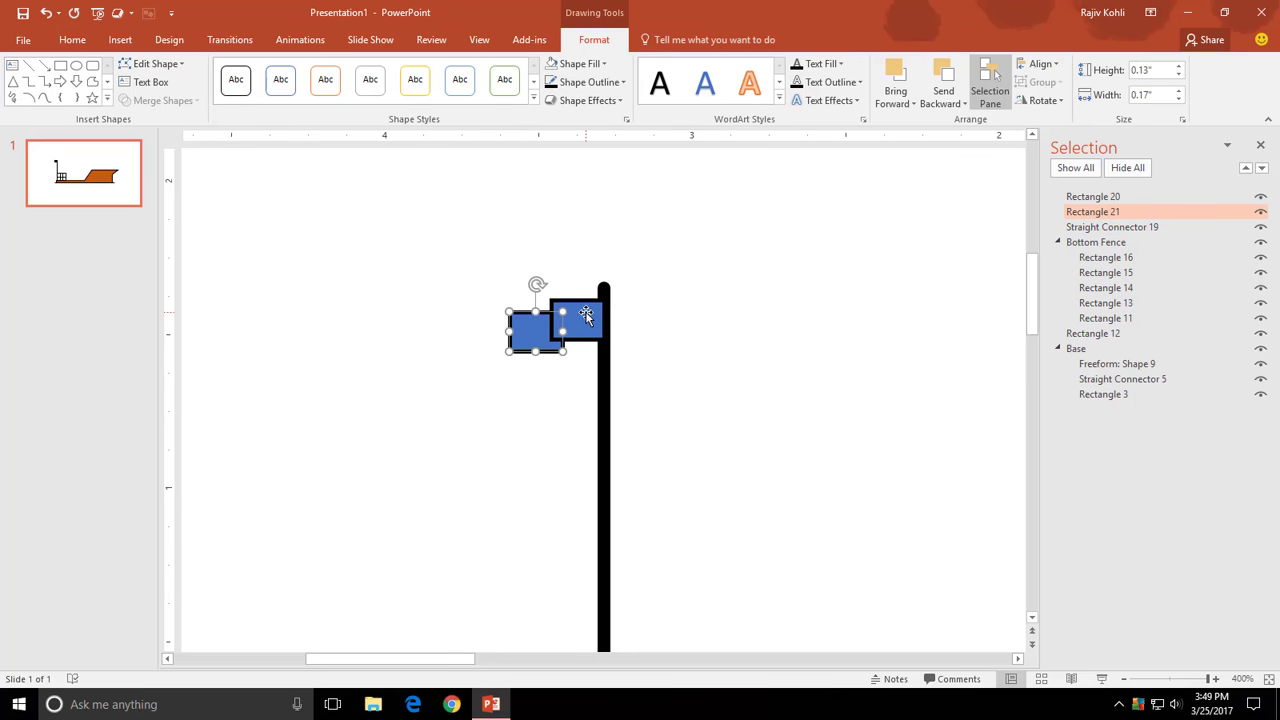
pyautogui.click(160, 100)
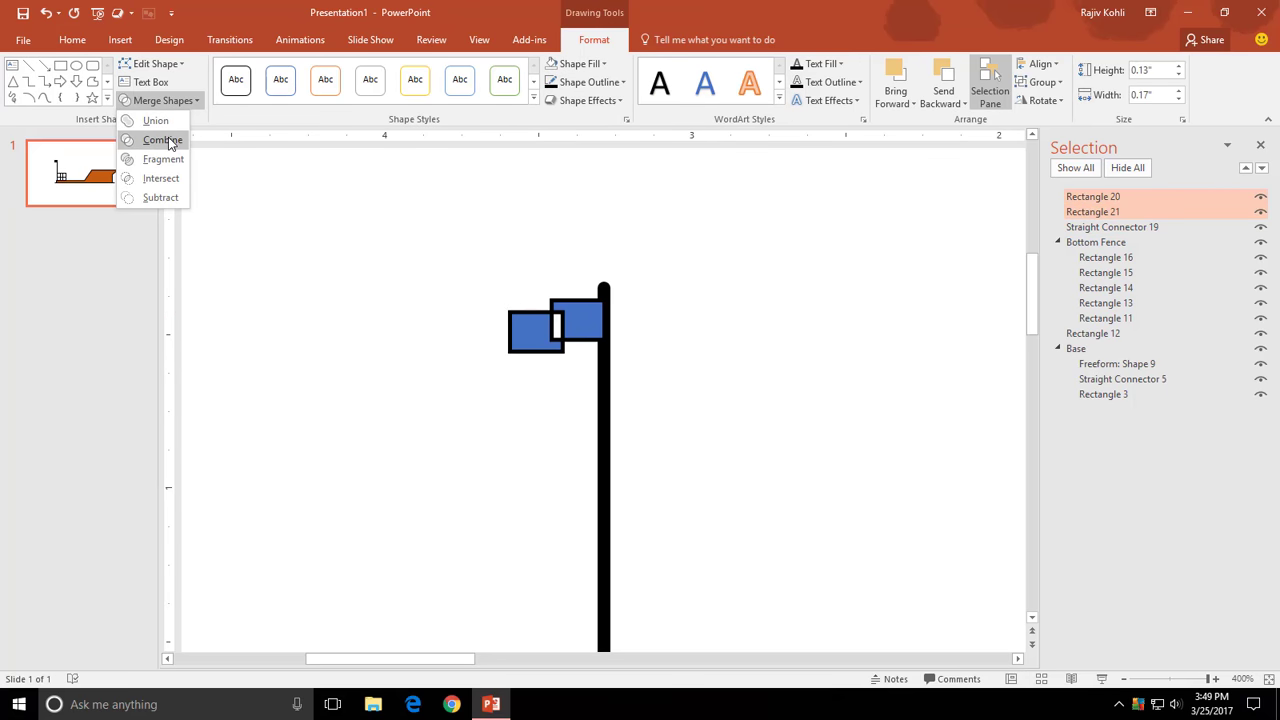
pyautogui.click(552, 243)
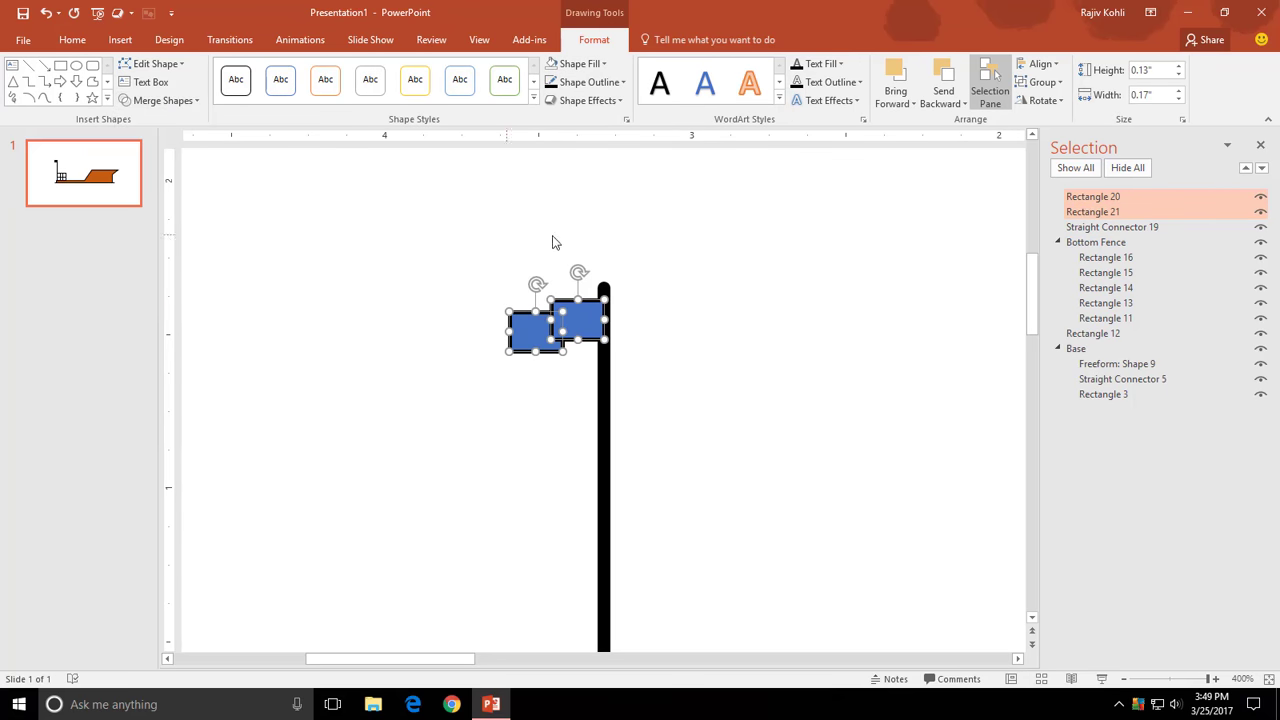
pyautogui.click(1043, 82)
pyautogui.click(1045, 101)
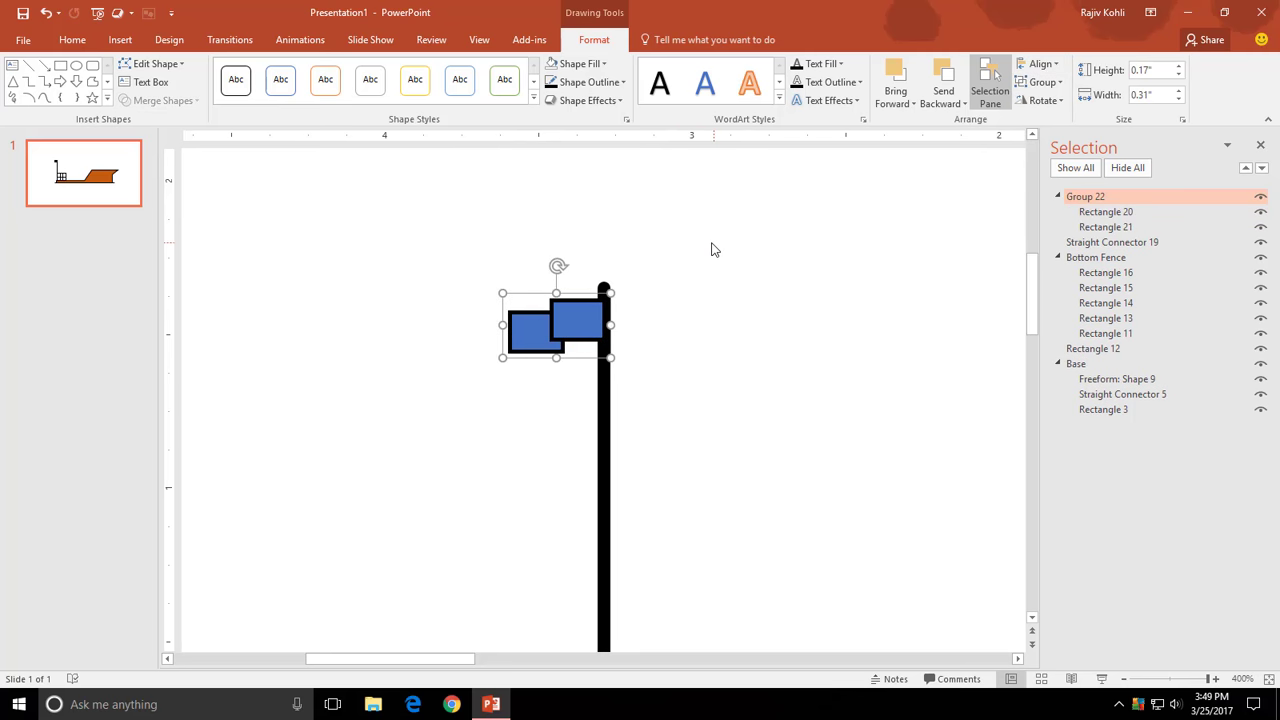
# - Group the flag with the pole and name the group Flag
pyautogui.keyDown('shift'); pyautogui.click(600, 395); pyautogui.keyUp('shift')
pyautogui.click(1043, 82)
pyautogui.click(1045, 101)
pyautogui.doubleClick(1150, 199)
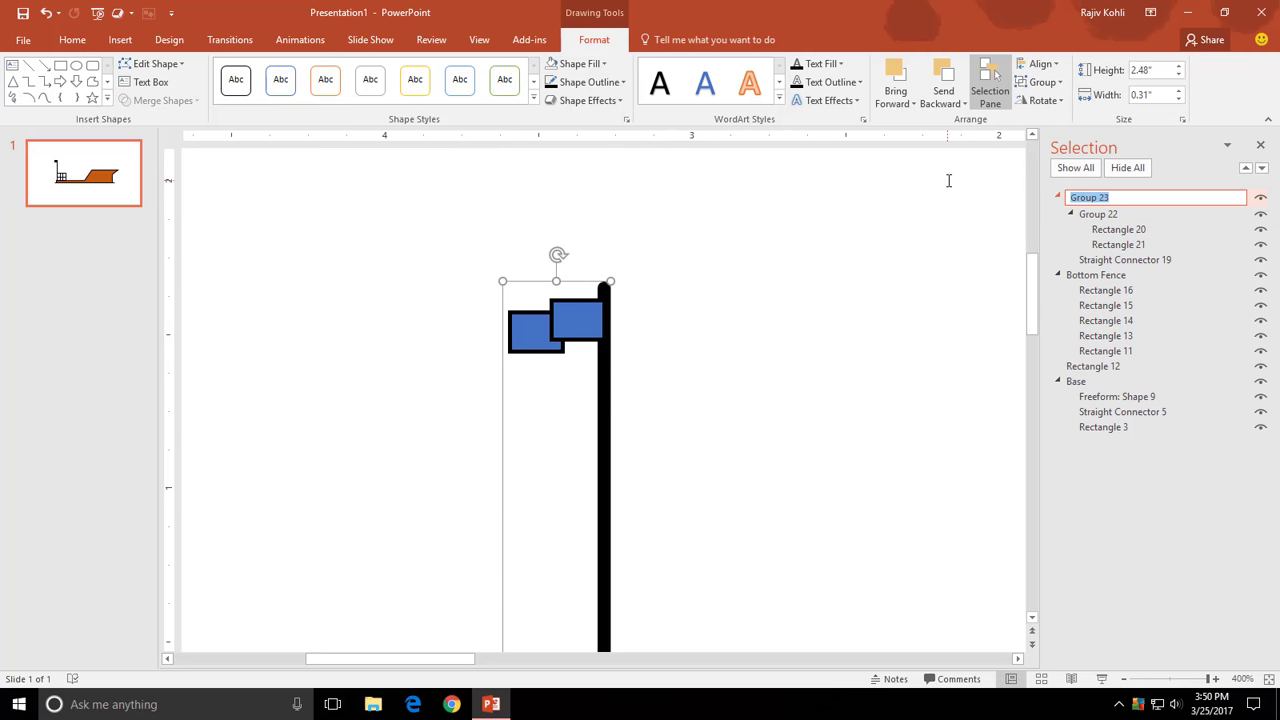
pyautogui.write('g')
pyautogui.press('Return')
# - Give the front flag piece a light fill, then deselect the flag
pyautogui.keyDown('ctrl'); pyautogui.scroll(-10, 663, 374); pyautogui.keyUp('ctrl')
pyautogui.click(504, 292)
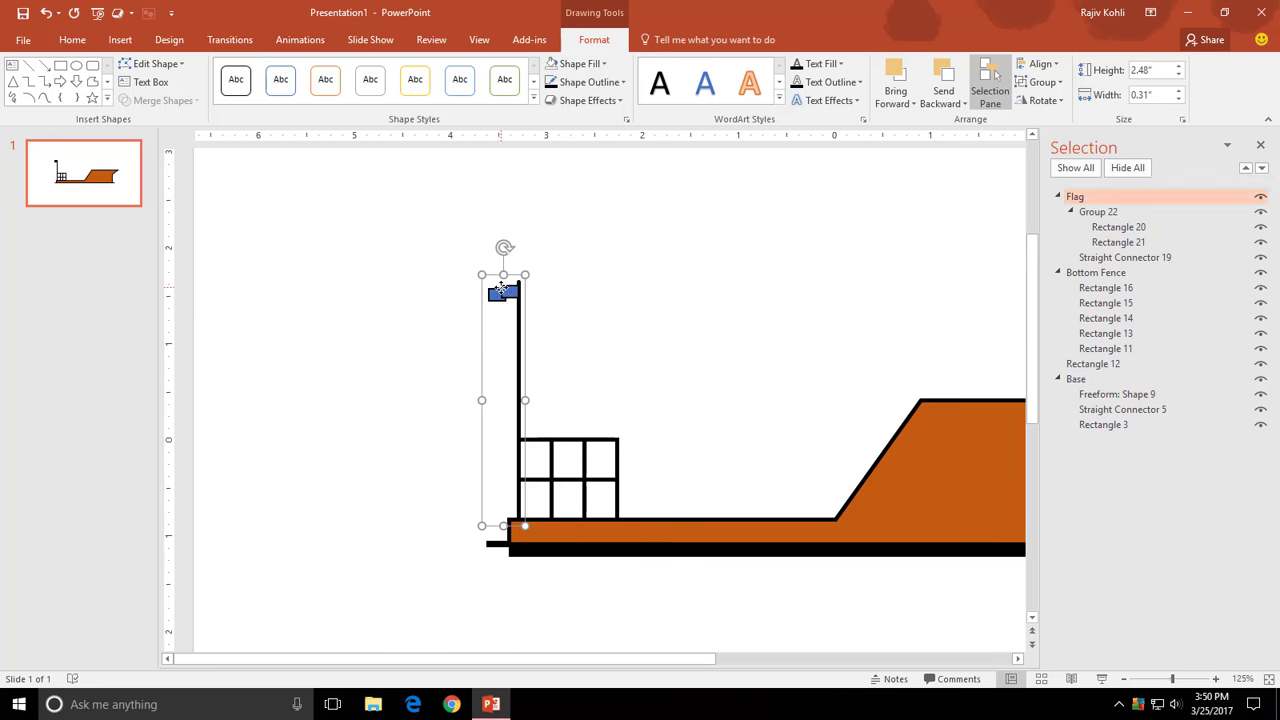
pyautogui.click(504, 292)
pyautogui.click(602, 64)
pyautogui.click(616, 116)
pyautogui.click(495, 294)
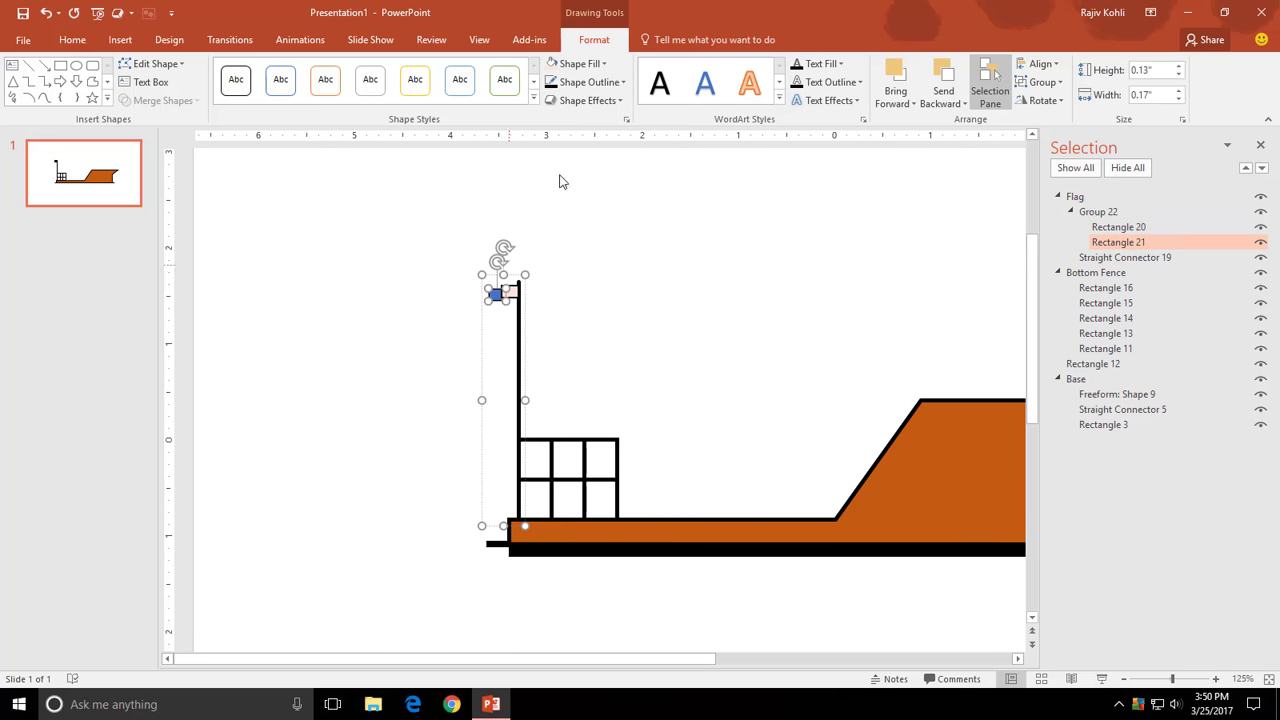
pyautogui.click(1005, 621)
pyautogui.click(1017, 658)
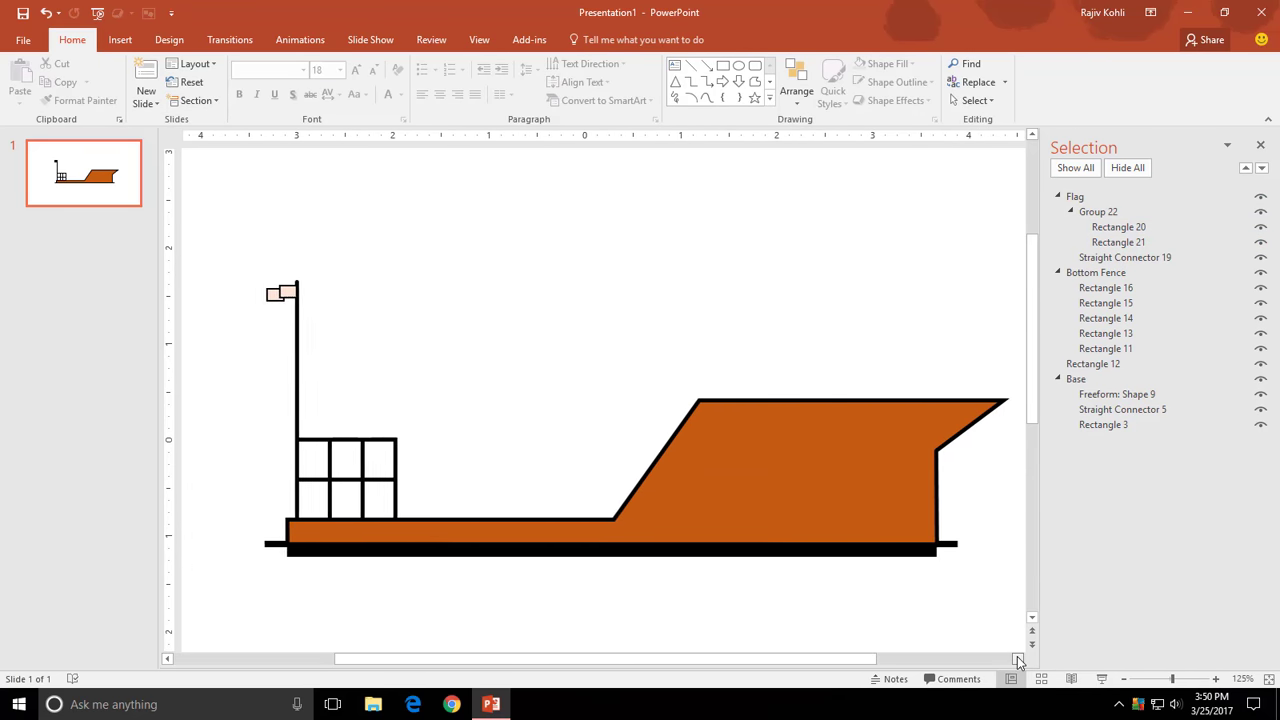
# - Draw a large rectangle over the ship's deck and send it behind the orange hull
pyautogui.click(120, 39)
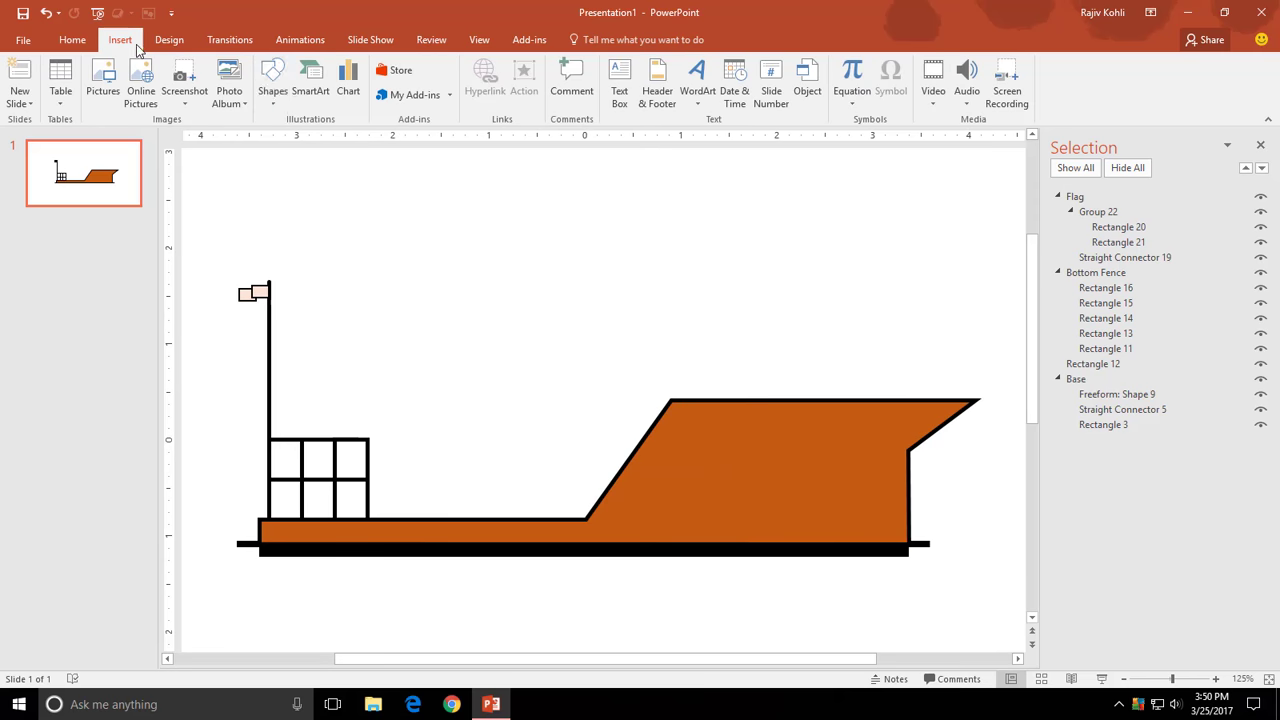
pyautogui.click(272, 80)
pyautogui.click(310, 134)
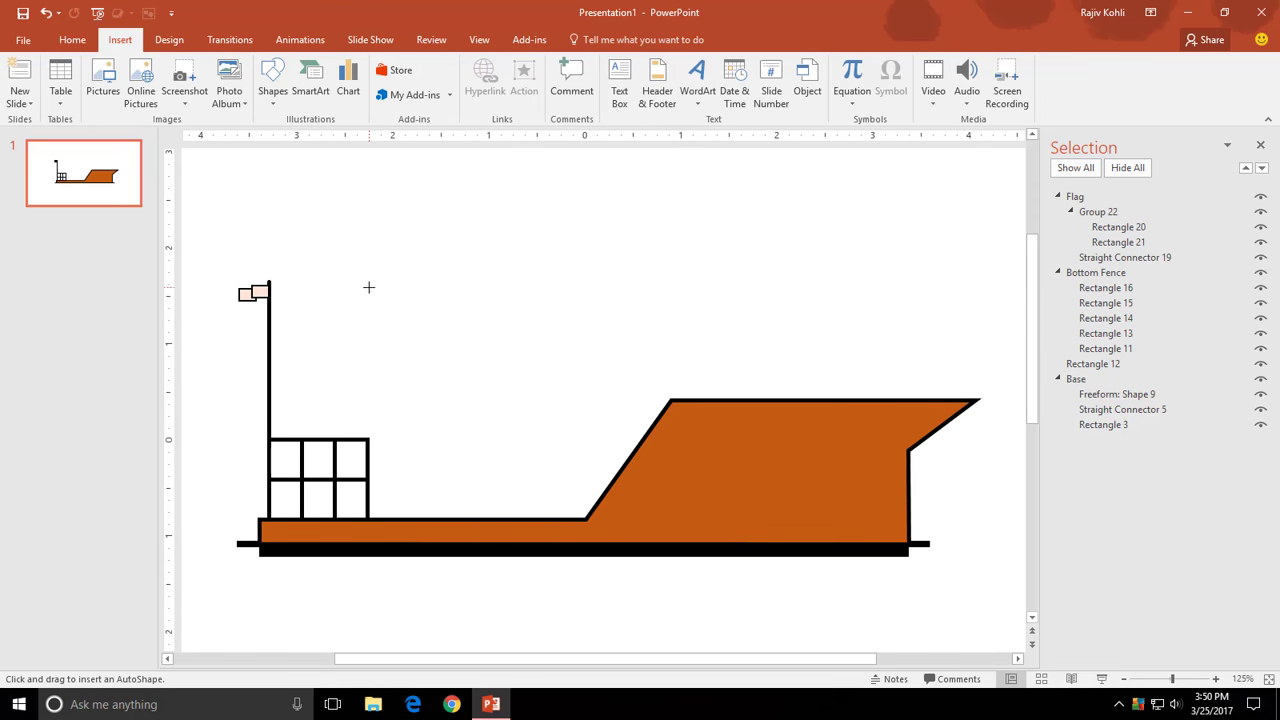
pyautogui.moveTo(368, 287); pyautogui.dragTo(894, 517)
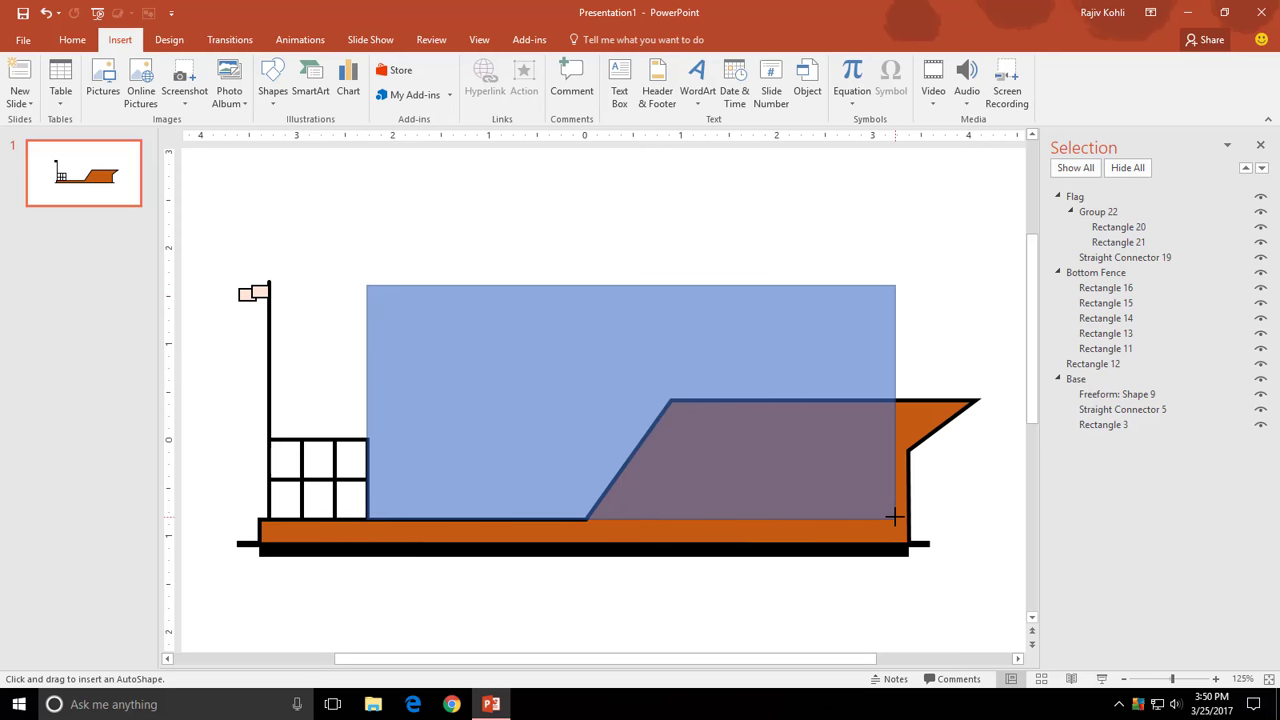
pyautogui.moveTo(890, 516); pyautogui.dragTo(856, 519)
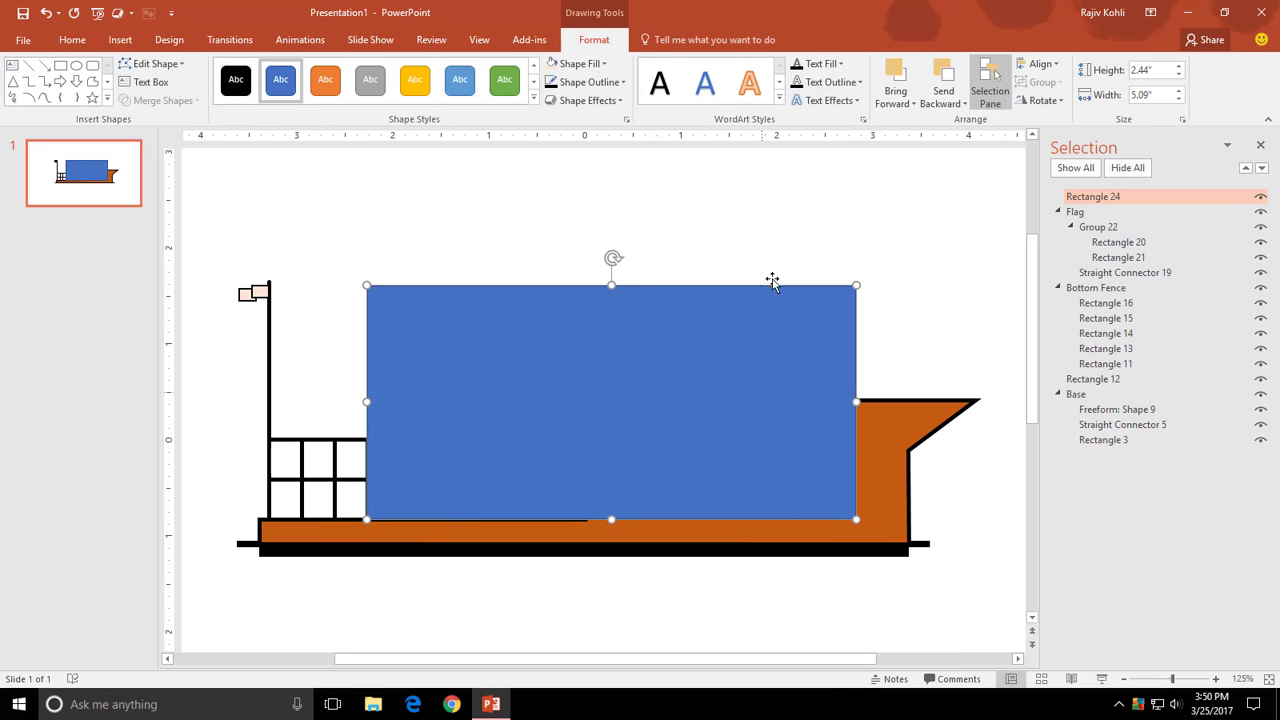
pyautogui.click(943, 100)
pyautogui.click(970, 139)
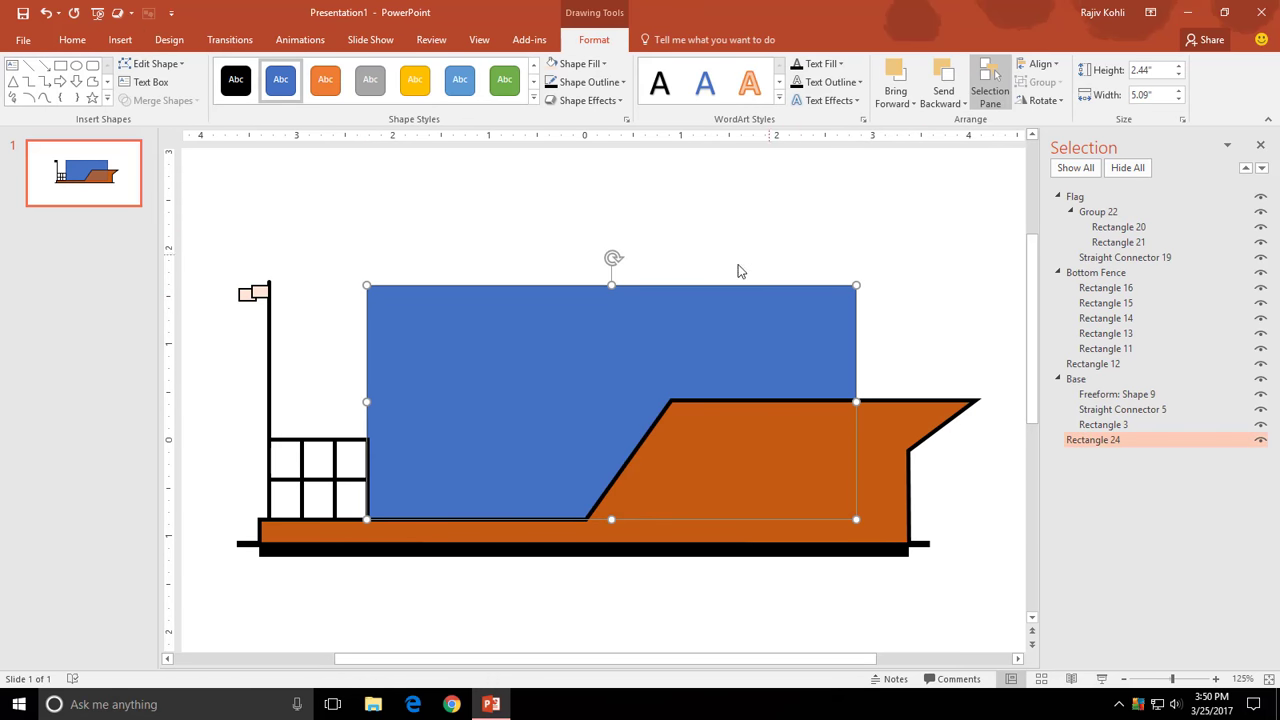
# - Fill the cabin rectangle light peach and give it a thick 3 pt black outline
pyautogui.click(566, 63)
pyautogui.click(603, 64)
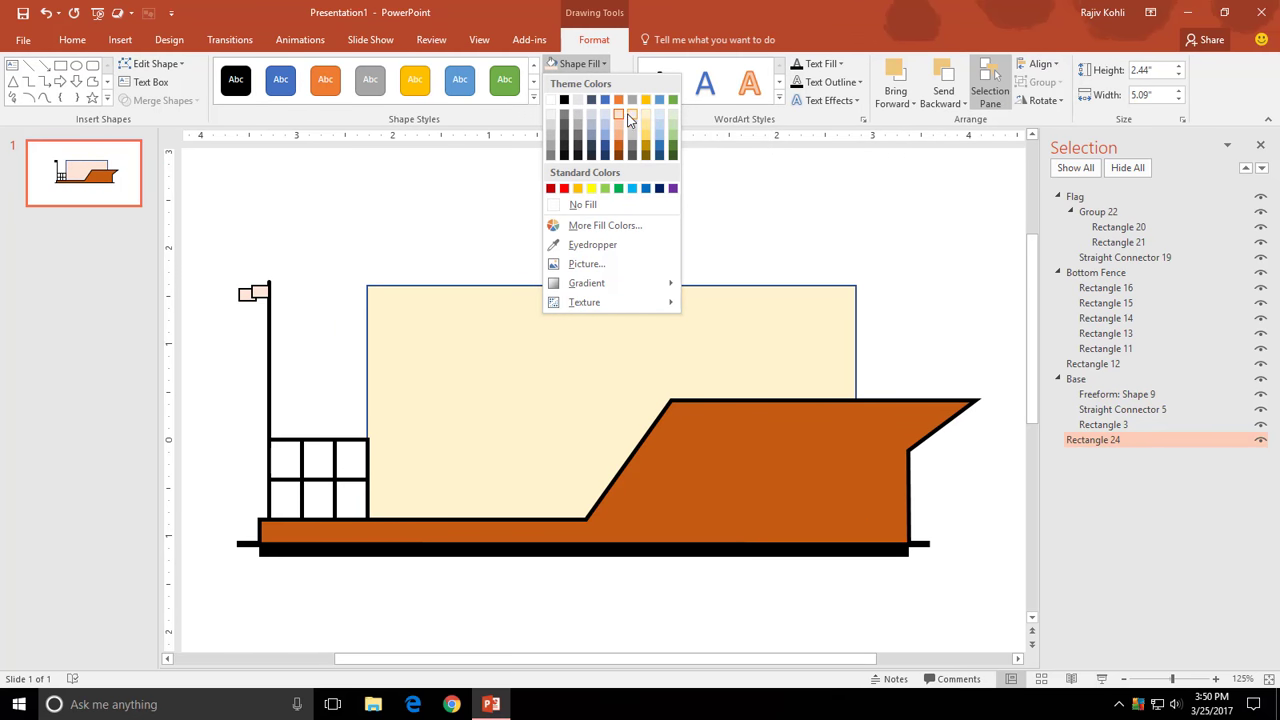
pyautogui.click(619, 113)
pyautogui.click(590, 82)
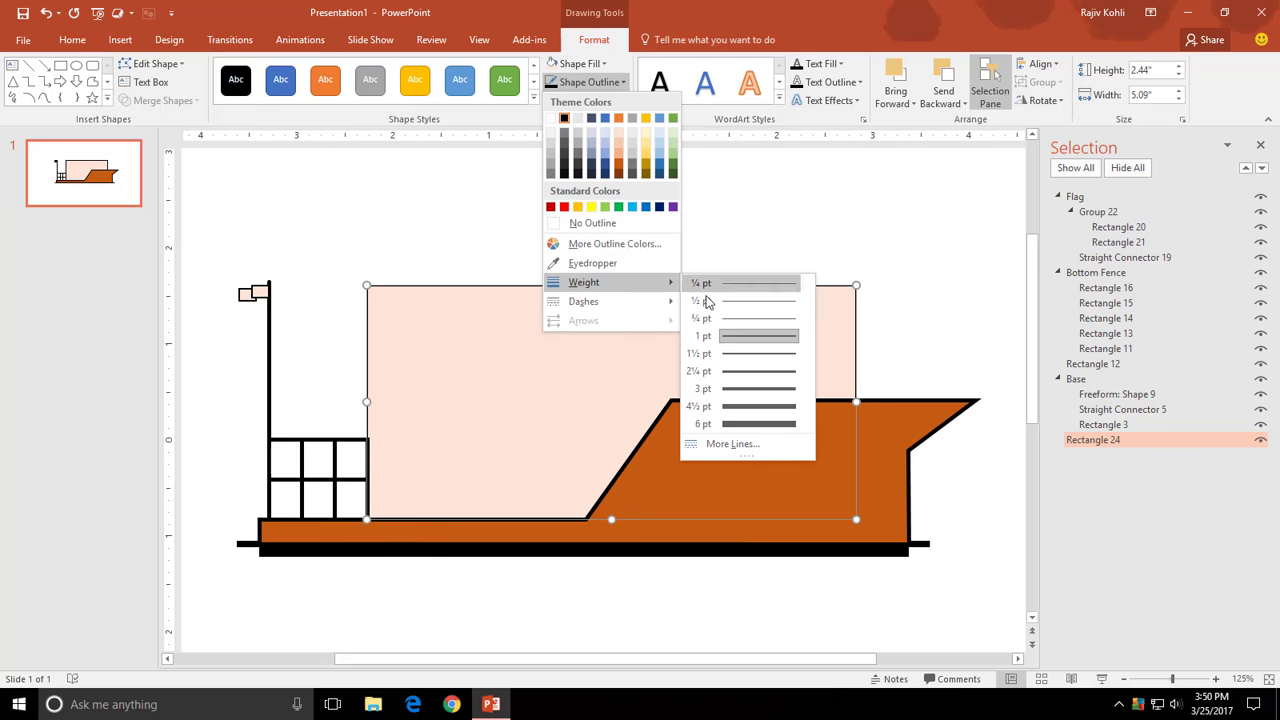
pyautogui.click(728, 388)
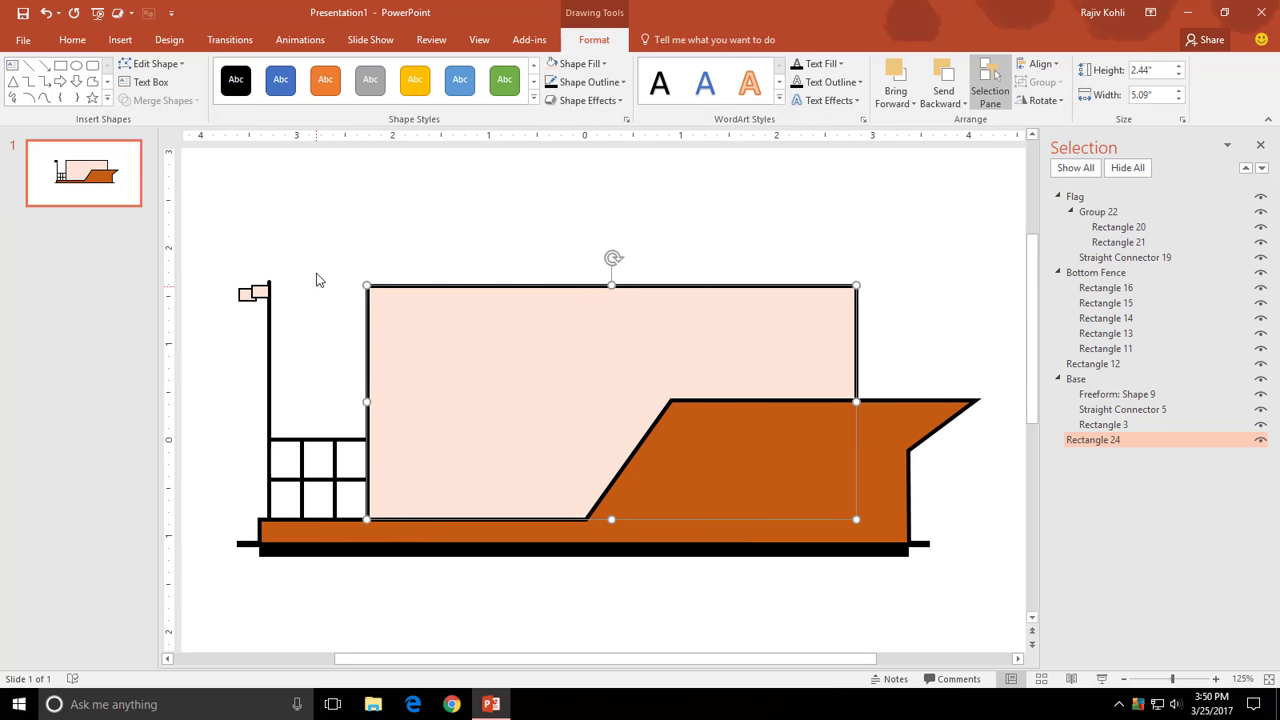
pyautogui.click(320, 272)
pyautogui.click(120, 40)
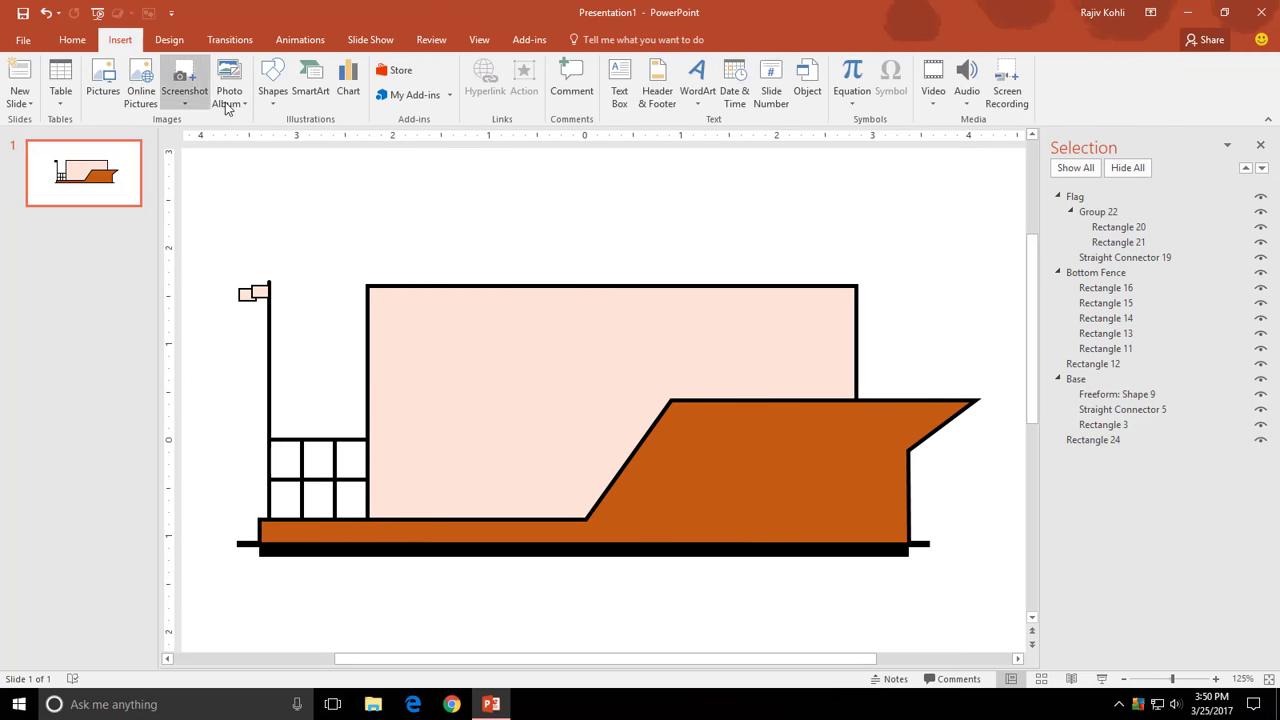
pyautogui.click(272, 80)
# - Draw a porthole circle near the cabin's top-left and copy it along the cabin top
pyautogui.click(287, 276)
pyautogui.moveTo(420, 346)
pyautogui.mouseDown()
pyautogui.moveTo(472, 396)
pyautogui.moveTo(409, 328)
pyautogui.mouseUp()
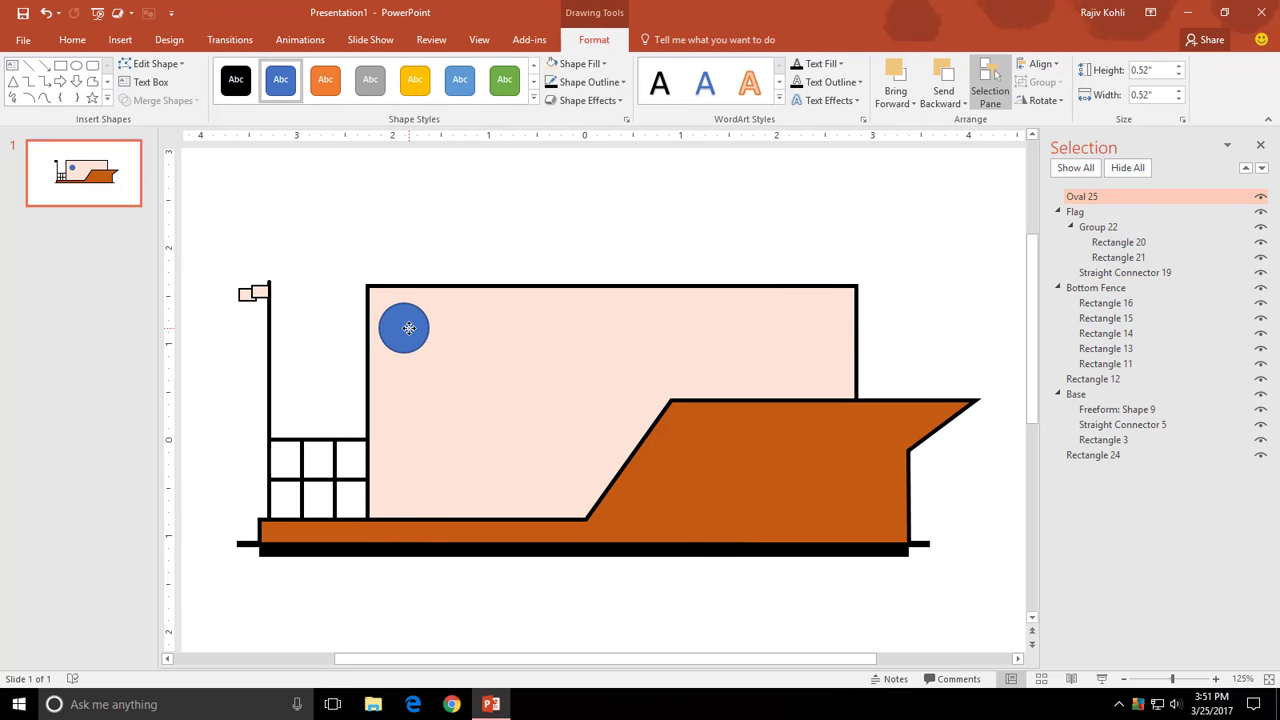
pyautogui.keyDown('ctrl'); pyautogui.moveTo(412, 331); pyautogui.dragTo(790, 335); pyautogui.keyUp('ctrl')
pyautogui.keyDown('shift'); pyautogui.click(674, 326); pyautogui.keyUp('shift')
# - Give all four portholes thick black outlines and a peach fill
pyautogui.keyDown('shift'); pyautogui.click(611, 328); pyautogui.keyUp('shift')
pyautogui.keyDown('shift'); pyautogui.click(400, 325); pyautogui.keyUp('shift')
pyautogui.click(588, 82)
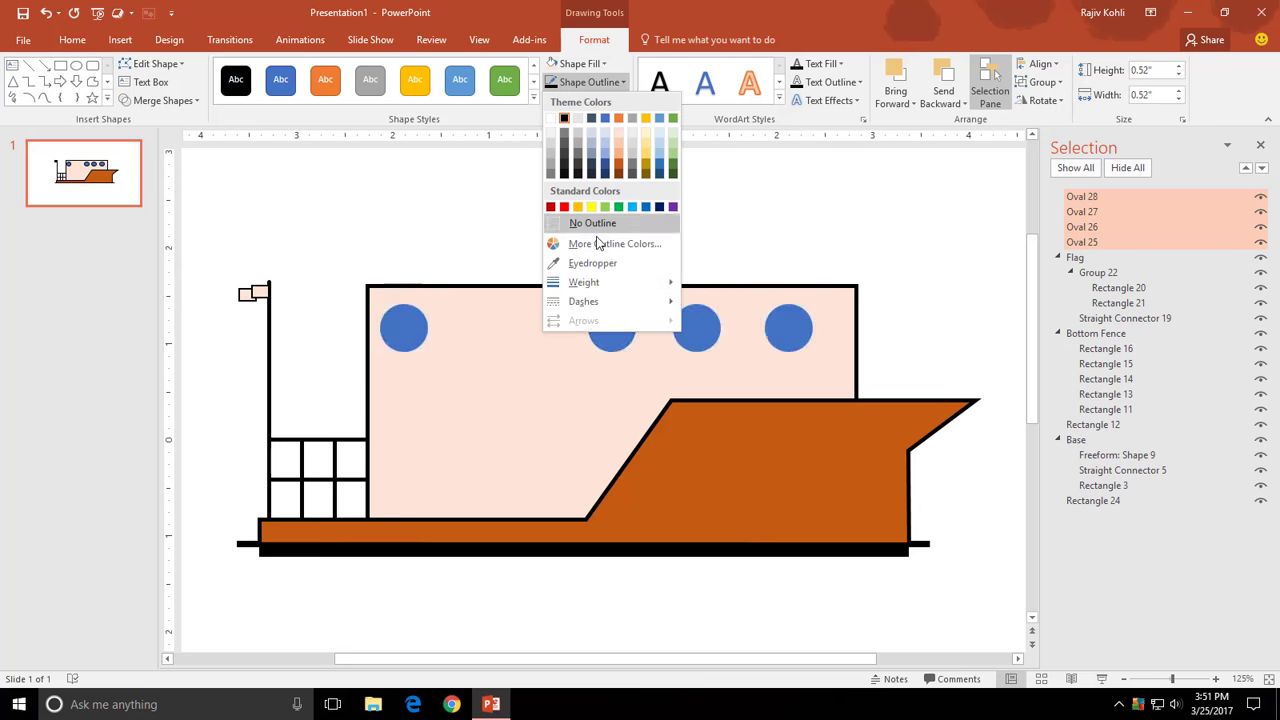
pyautogui.click(731, 388)
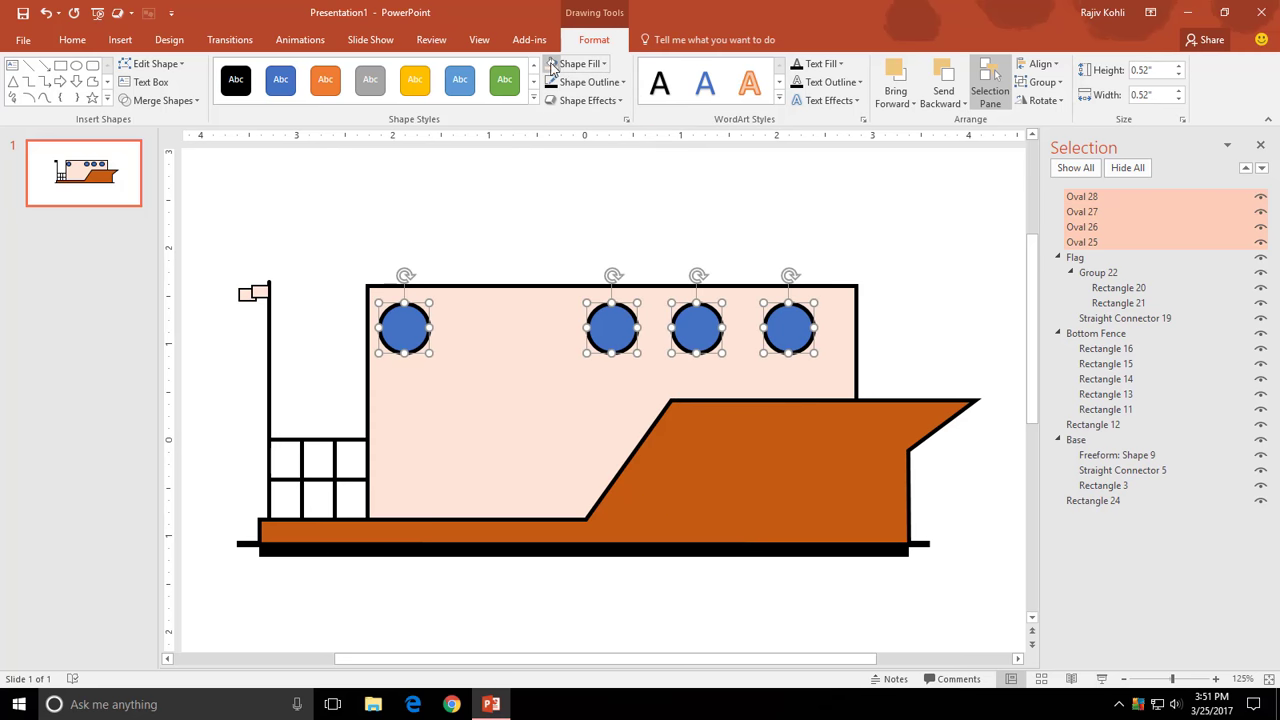
pyautogui.click(562, 64)
pyautogui.click(618, 125)
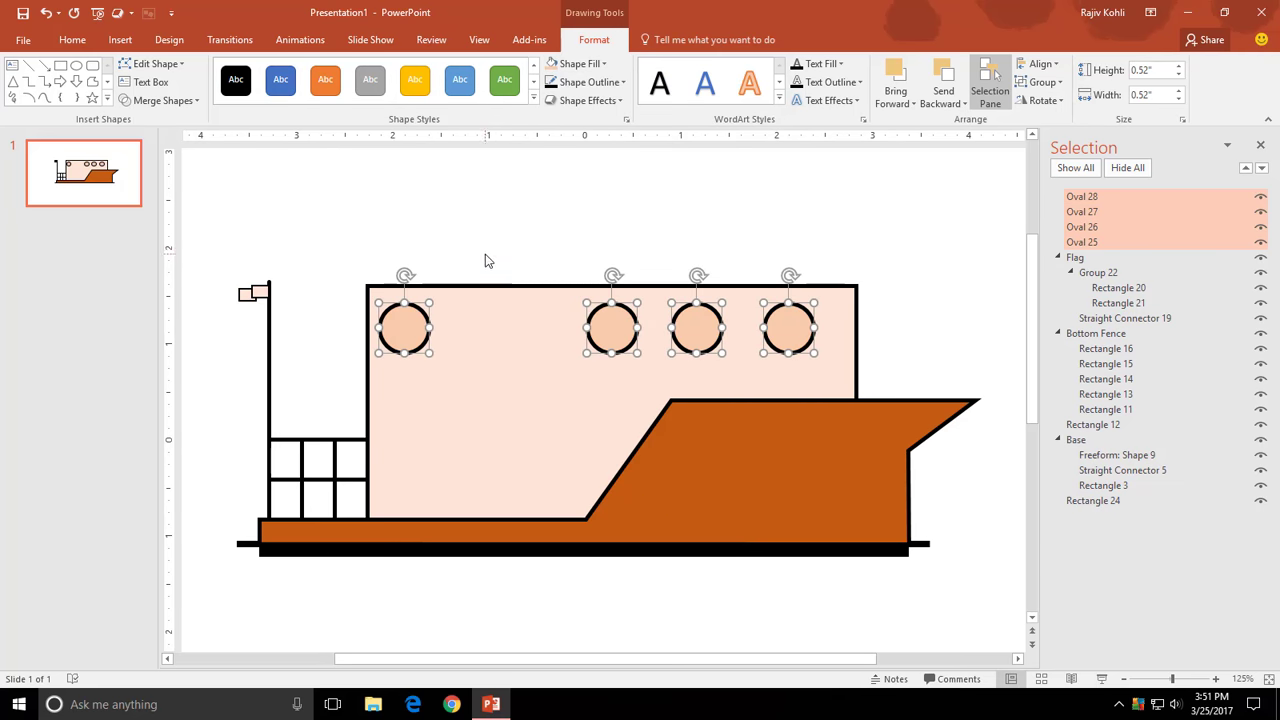
pyautogui.click(460, 252)
pyautogui.scroll(-3, 478, 355)
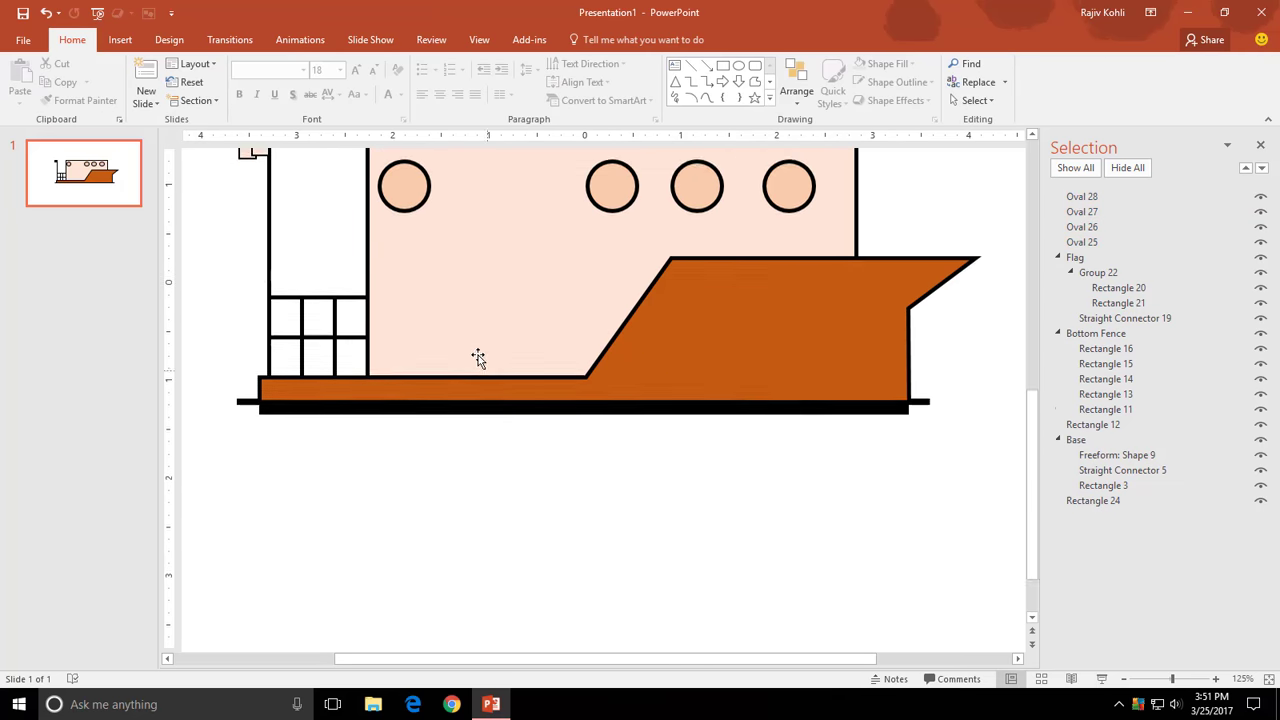
# - Draw a tall rounded rectangle with a plain rectangle strip across its bottom
pyautogui.click(120, 40)
pyautogui.click(272, 80)
pyautogui.click(347, 137)
pyautogui.moveTo(472, 440); pyautogui.dragTo(584, 623)
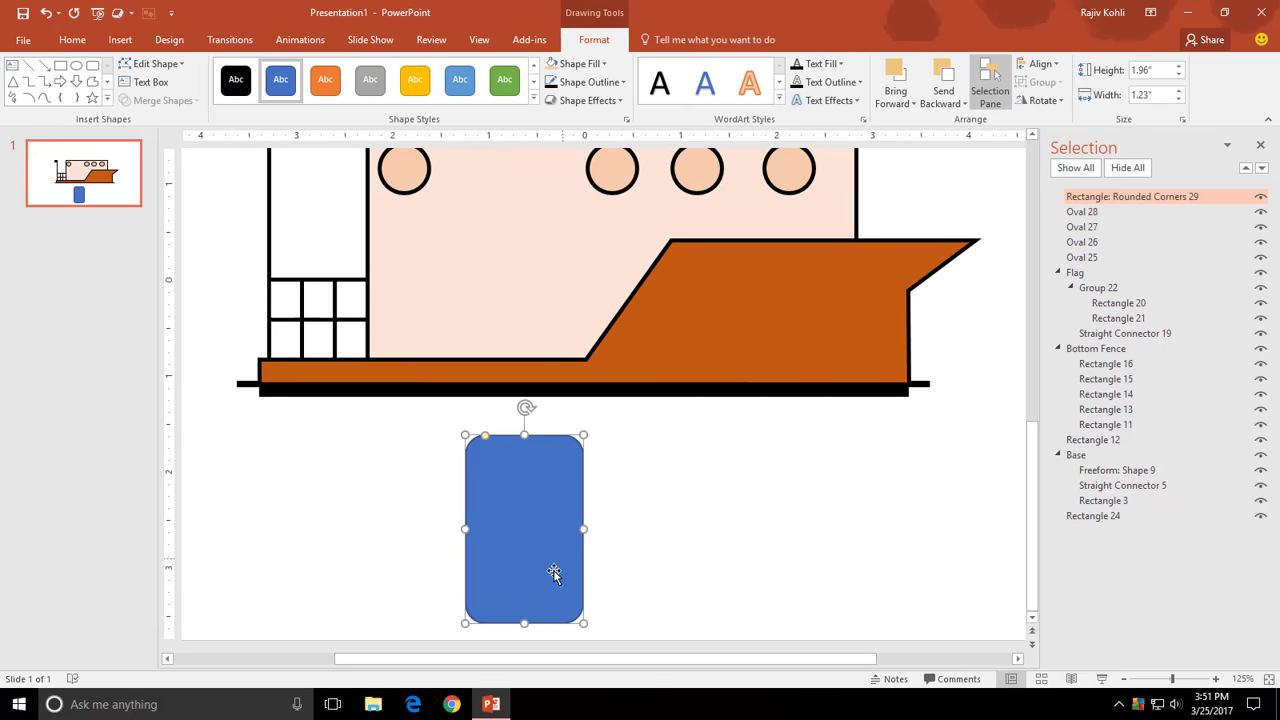
pyautogui.click(120, 40)
pyautogui.click(272, 90)
pyautogui.click(331, 429)
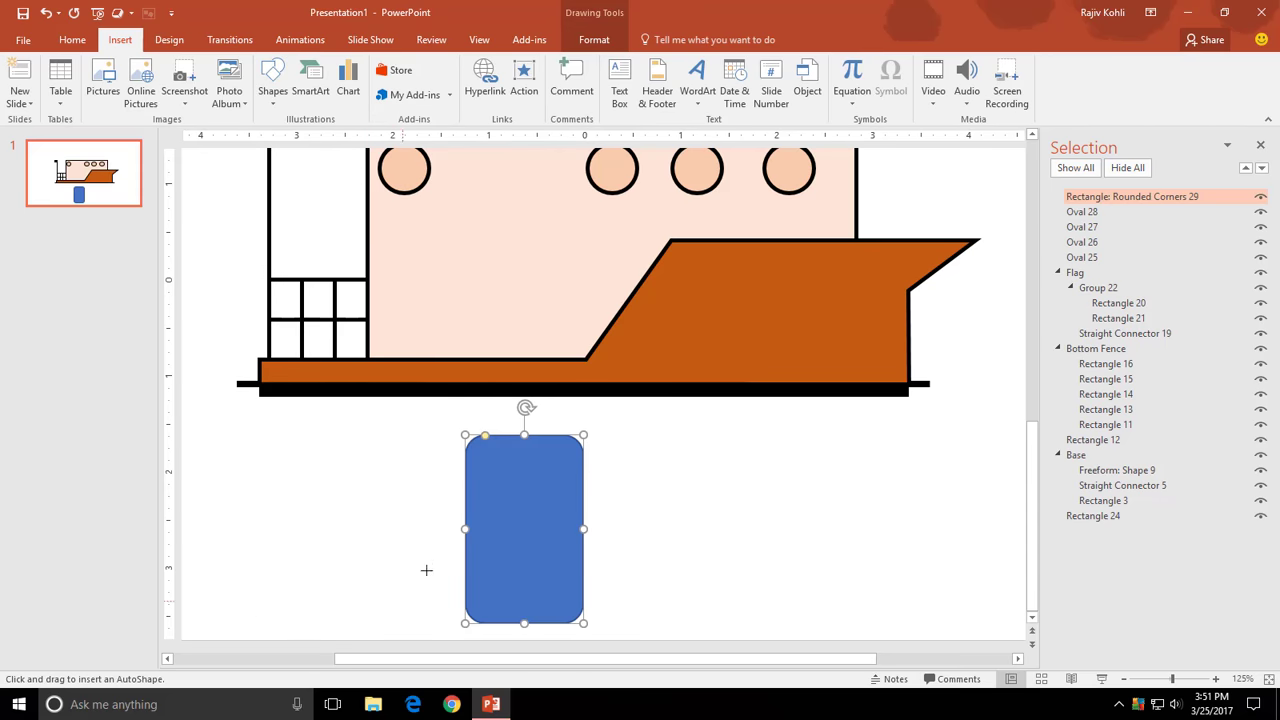
pyautogui.moveTo(444, 606); pyautogui.dragTo(612, 638)
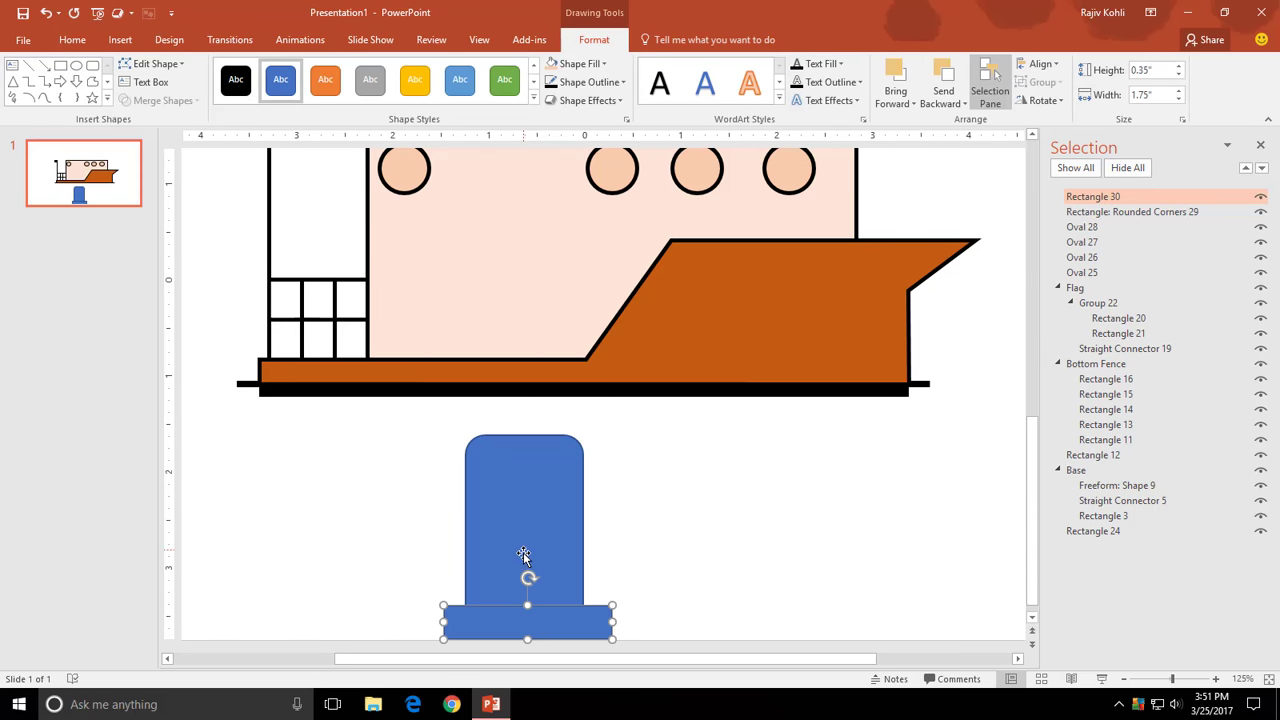
# - Subtract the strip to make a flat-bottomed door and move it onto the cabin
pyautogui.keyDown('shift'); pyautogui.click(523, 555); pyautogui.keyUp('shift')
pyautogui.click(160, 100)
pyautogui.click(423, 483)
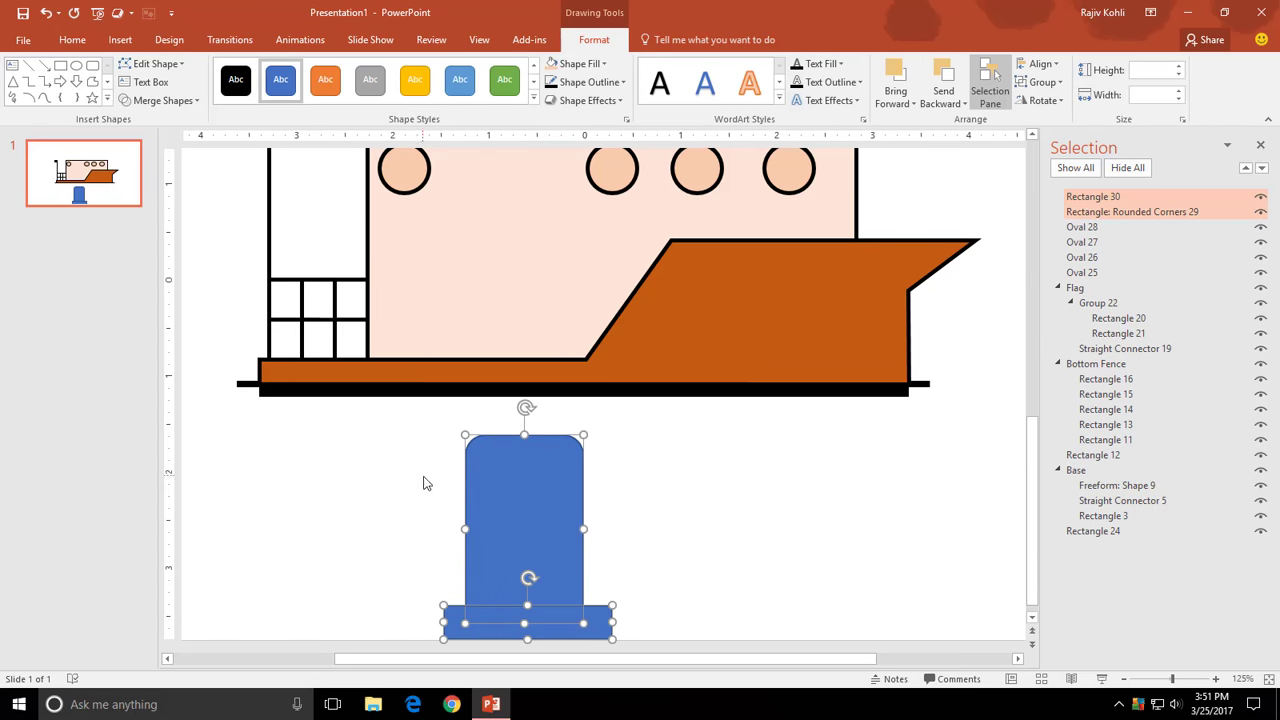
pyautogui.click(160, 100)
pyautogui.click(165, 197)
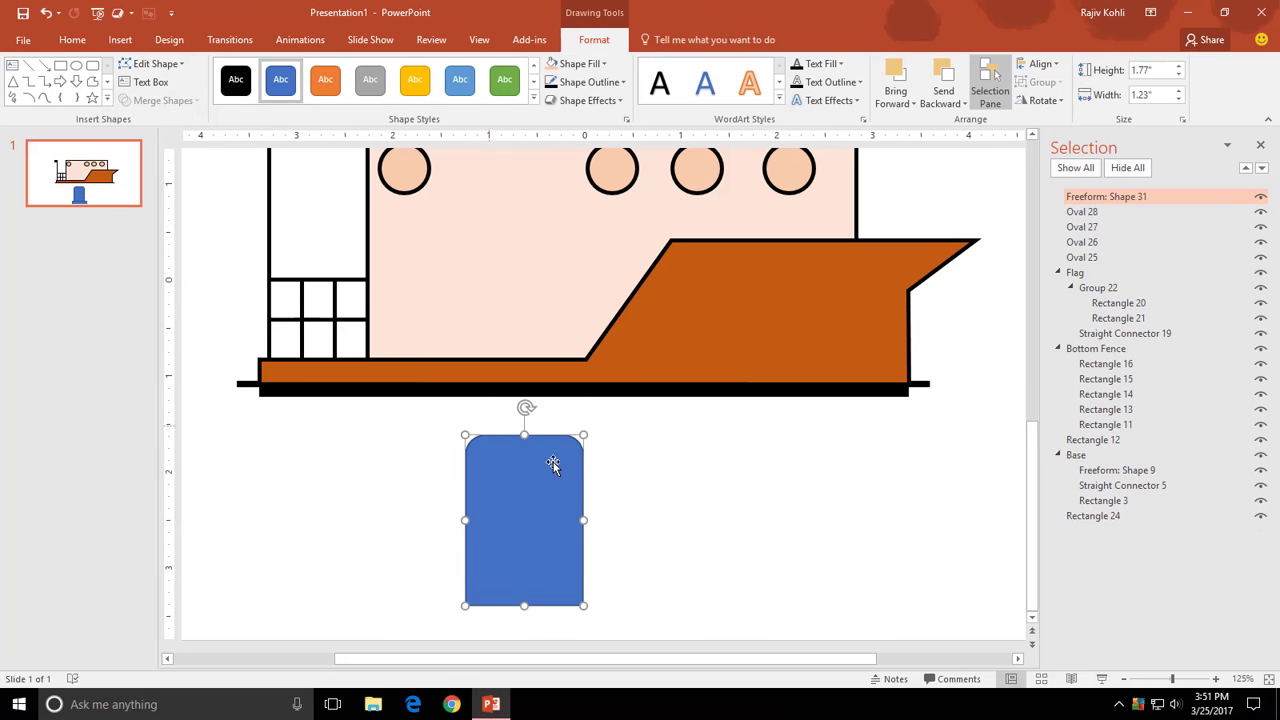
pyautogui.moveTo(553, 464); pyautogui.dragTo(539, 219)
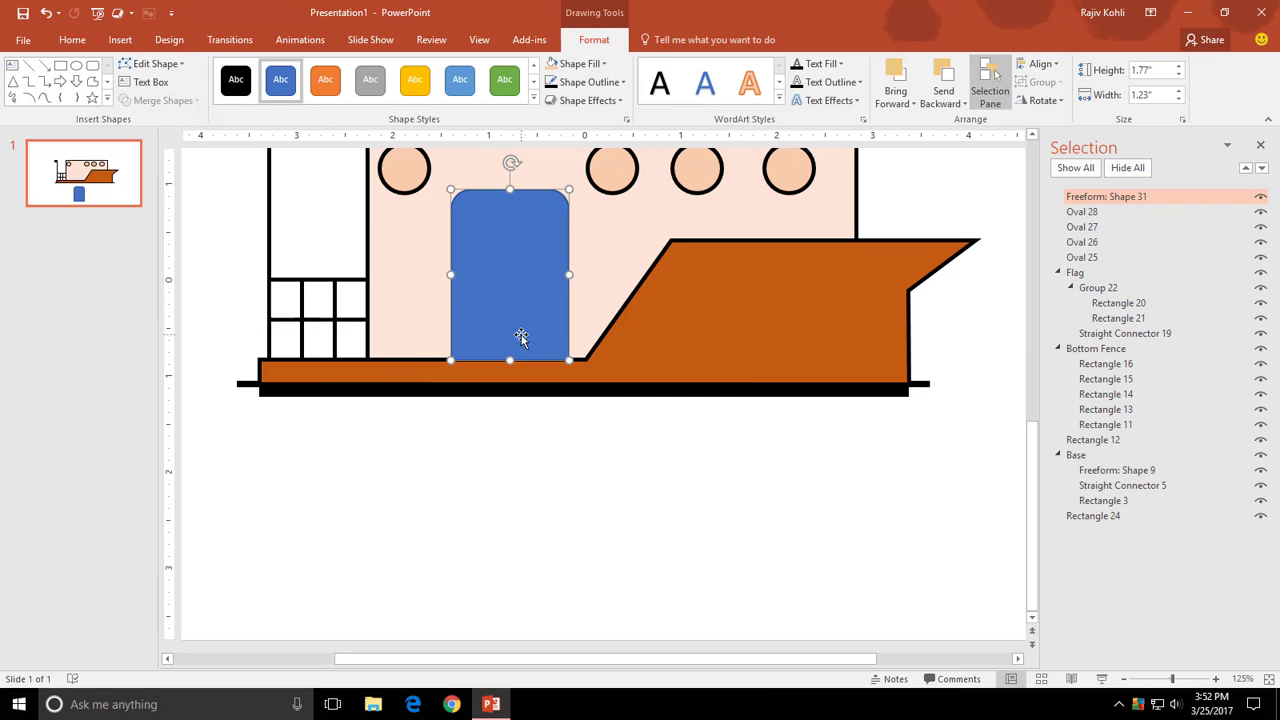
# - Give the door a thick black outline and a light-blue fill
pyautogui.click(589, 82)
pyautogui.click(589, 280)
pyautogui.click(740, 386)
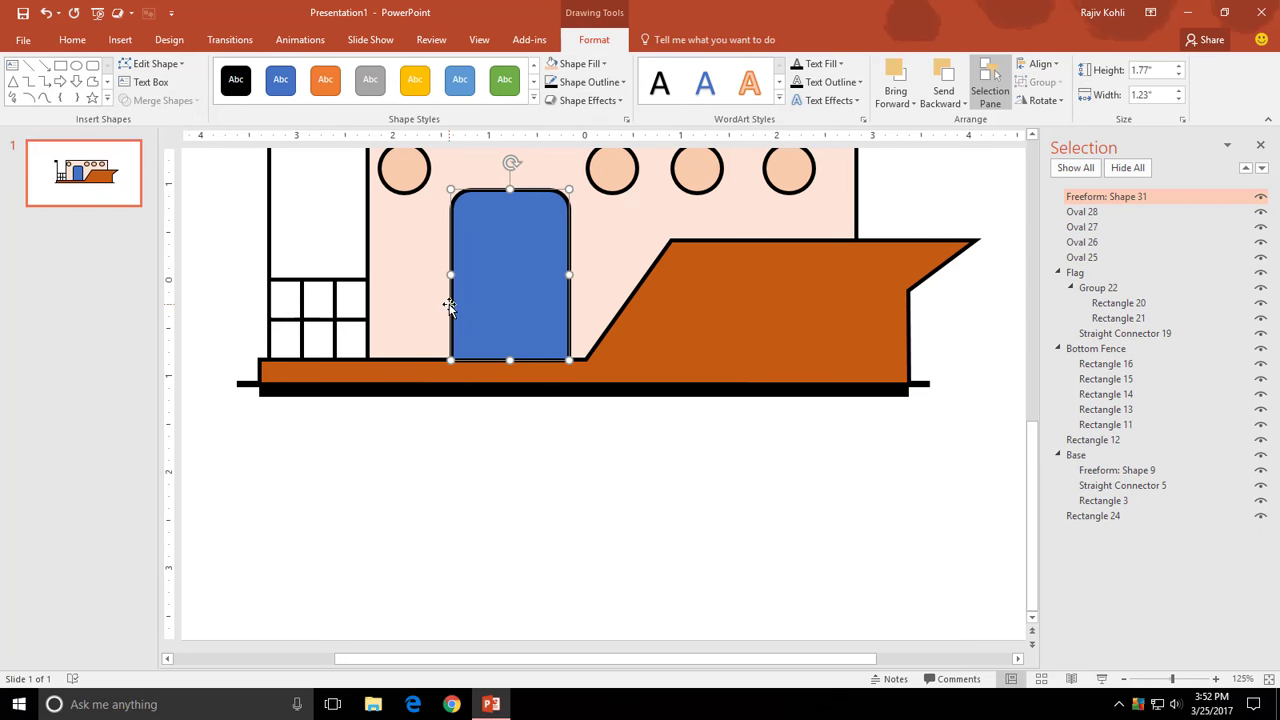
pyautogui.click(580, 63)
pyautogui.click(606, 115)
pyautogui.keyDown('ctrl'); pyautogui.scroll(1, 488, 300); pyautogui.keyUp('ctrl')
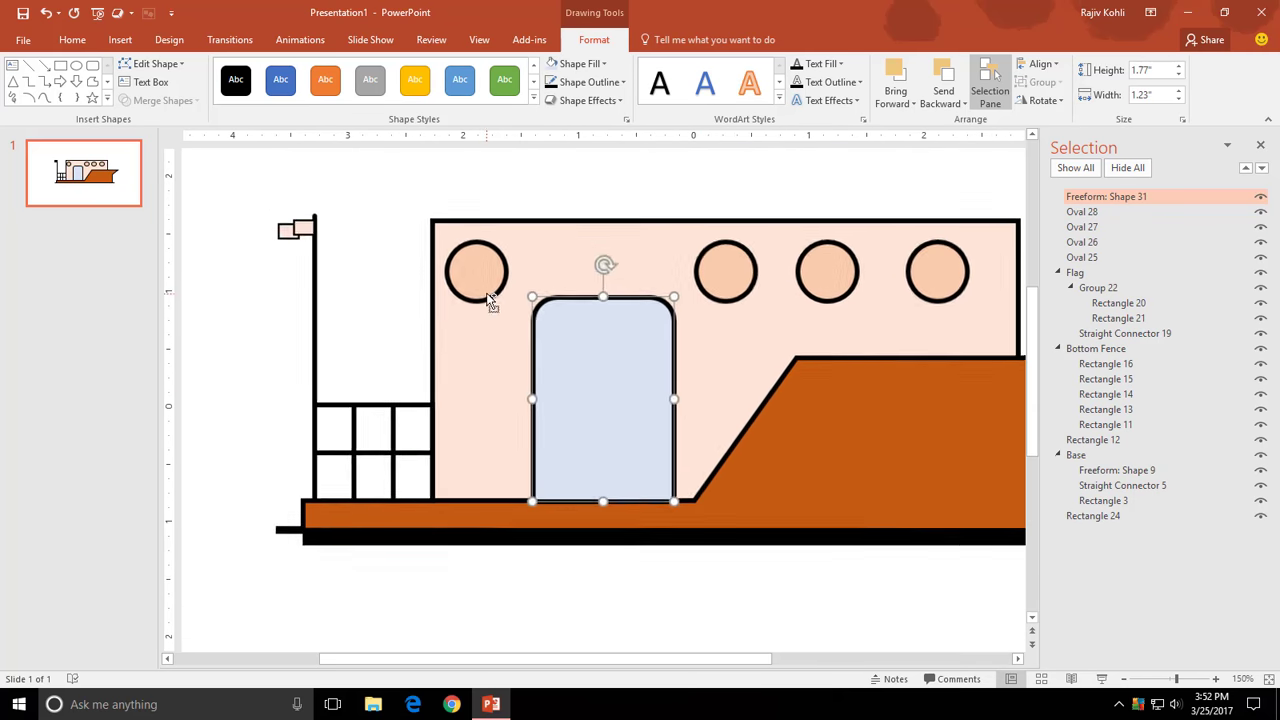
# - Group the four portholes as Windows and narrow the door to 1.04 inches wide
pyautogui.click(468, 276)
pyautogui.keyDown('shift'); pyautogui.click(727, 271); pyautogui.keyUp('shift')
pyautogui.keyDown('shift'); pyautogui.click(828, 271); pyautogui.keyUp('shift')
pyautogui.keyDown('shift'); pyautogui.click(938, 271); pyautogui.keyUp('shift')
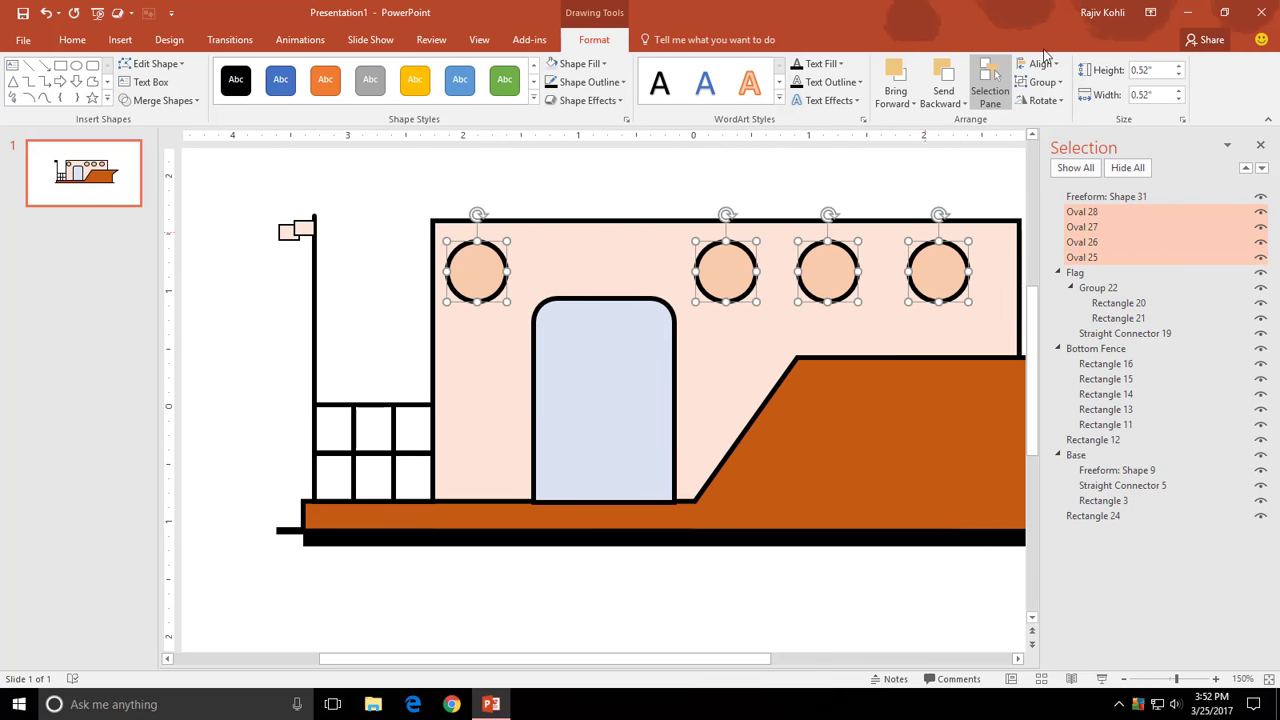
pyautogui.click(1043, 82)
pyautogui.click(1045, 104)
pyautogui.write('Windows')
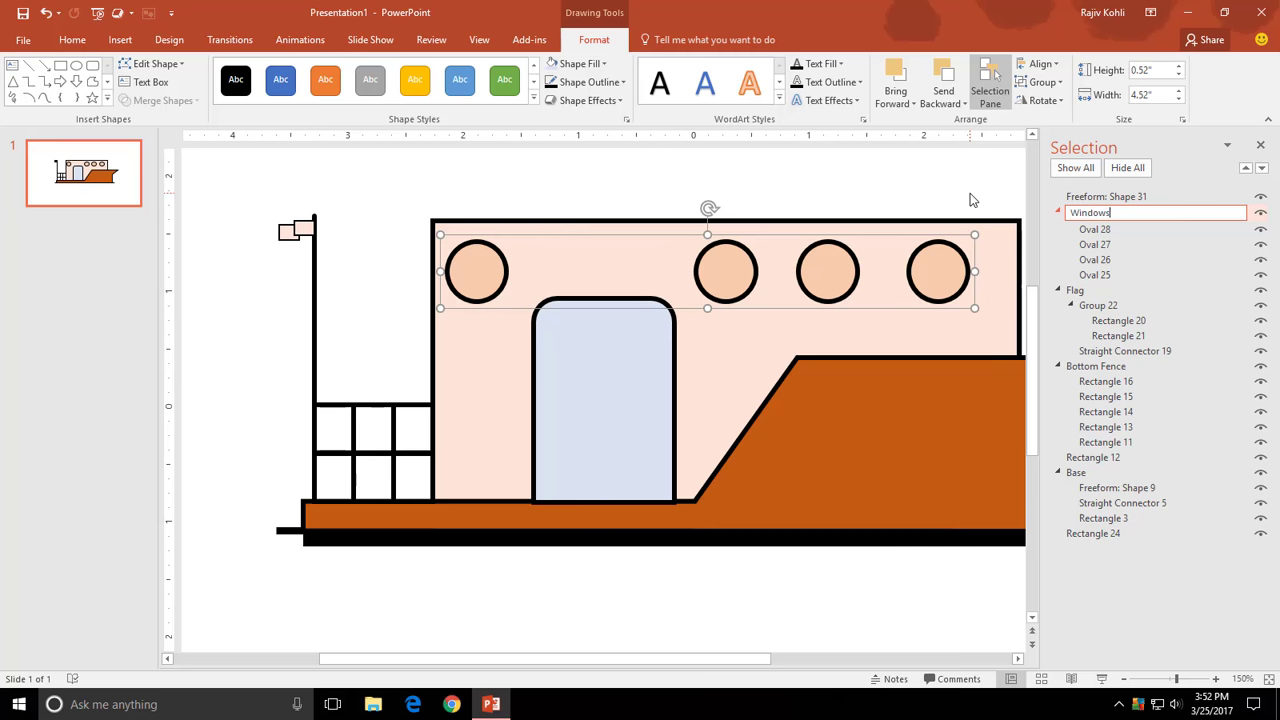
pyautogui.press('Return')
pyautogui.click(578, 407)
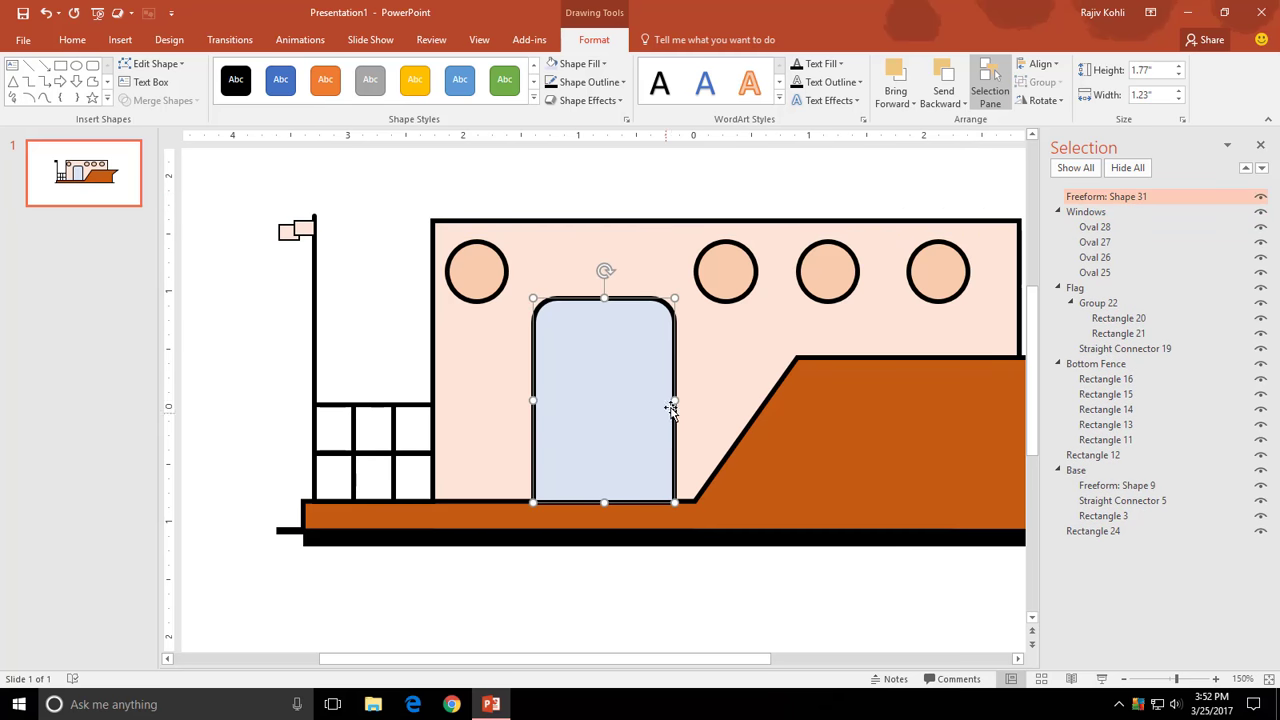
pyautogui.moveTo(675, 401); pyautogui.dragTo(654, 405)
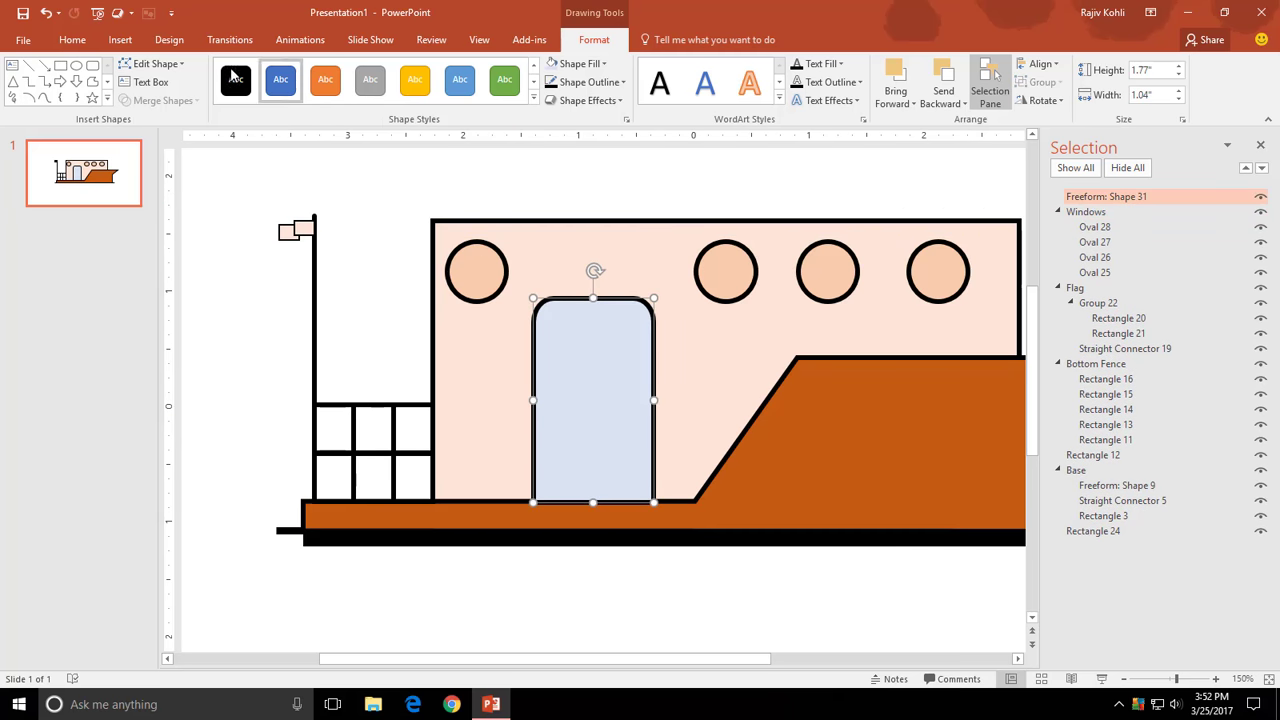
# - Draw a short door handle line, 3 pt thick with rounded ends
pyautogui.click(120, 40)
pyautogui.click(273, 80)
pyautogui.click(283, 140)
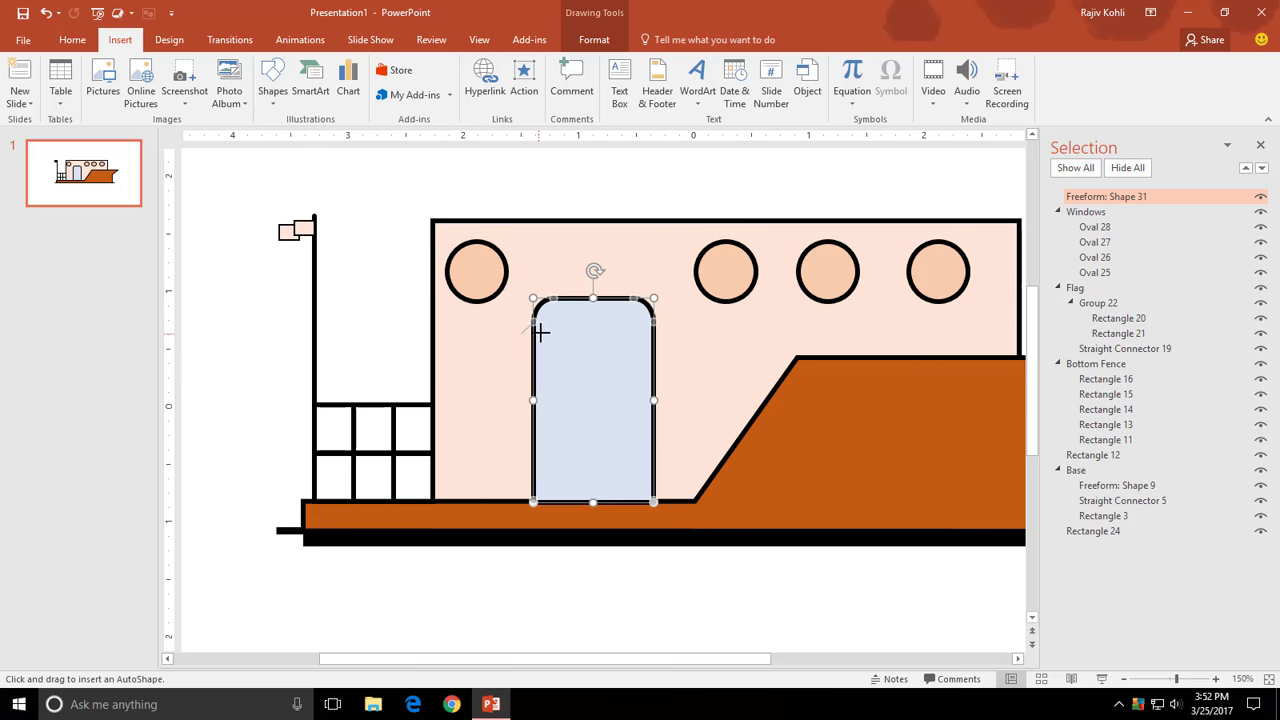
pyautogui.moveTo(545, 333); pyautogui.dragTo(547, 333)
pyautogui.scroll(5, 543, 363)
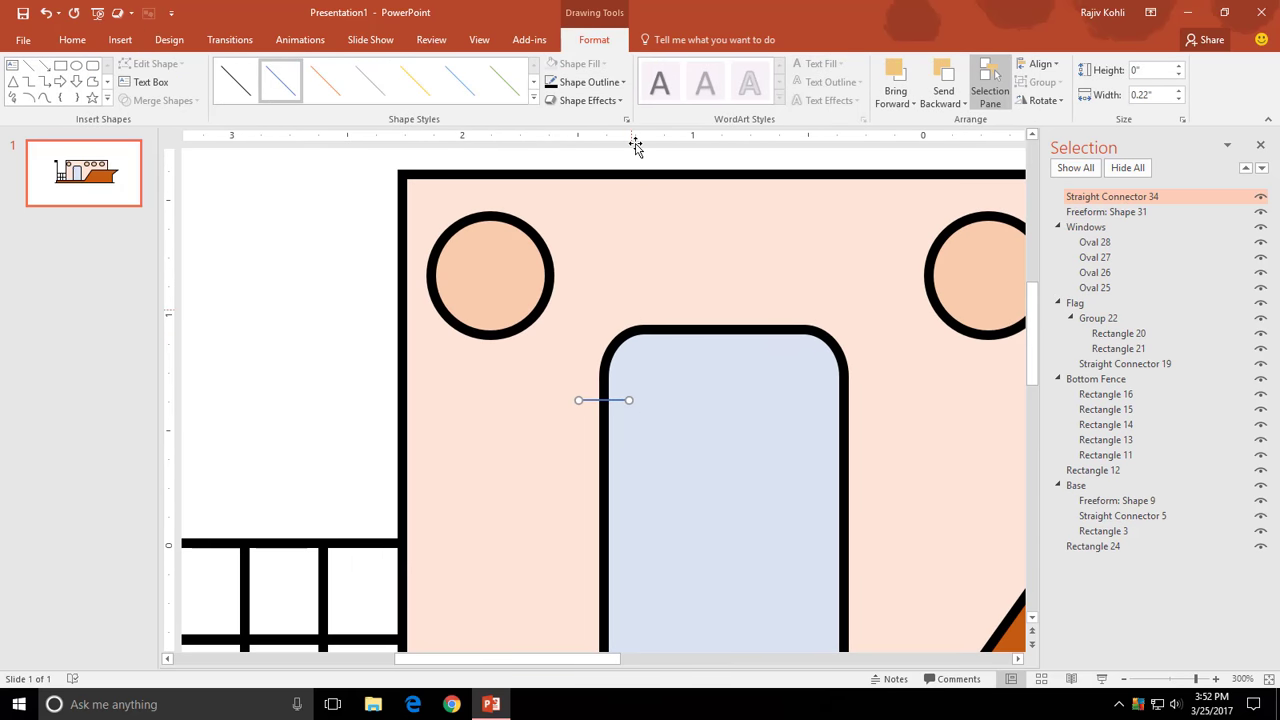
pyautogui.click(588, 82)
pyautogui.moveTo(584, 282)
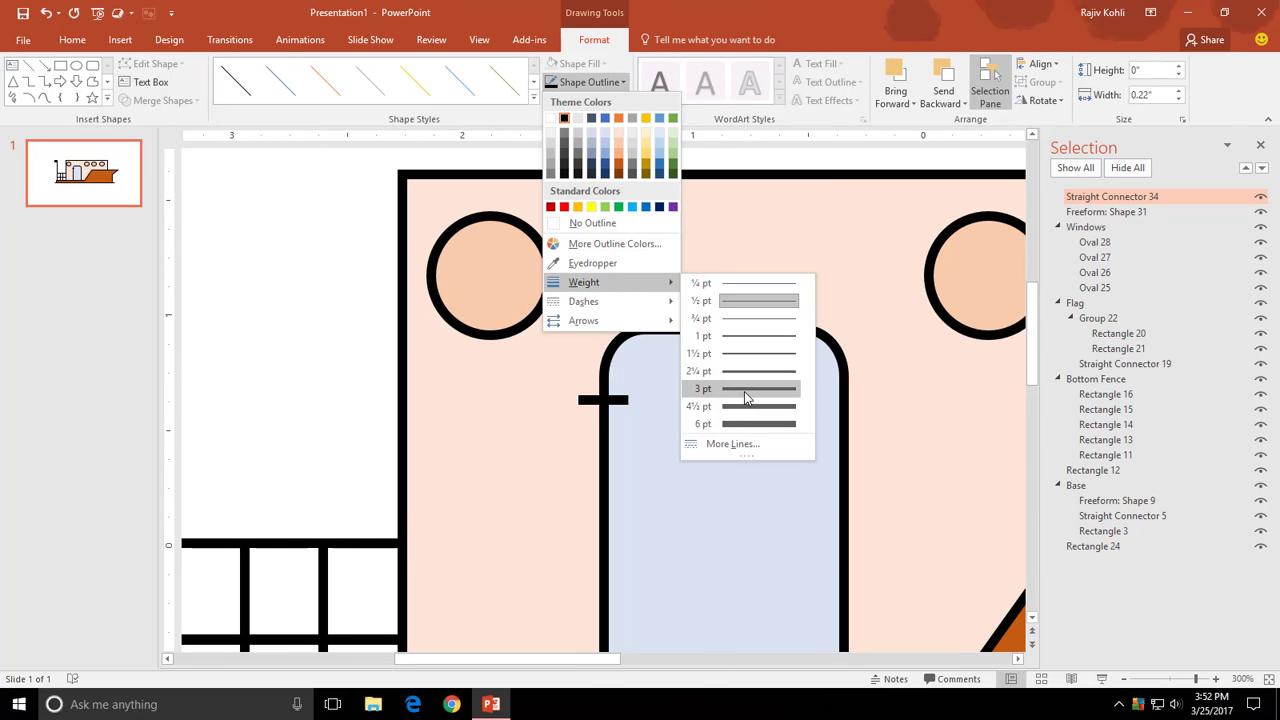
pyautogui.click(743, 394)
pyautogui.rightClick(603, 400)
pyautogui.click(680, 678)
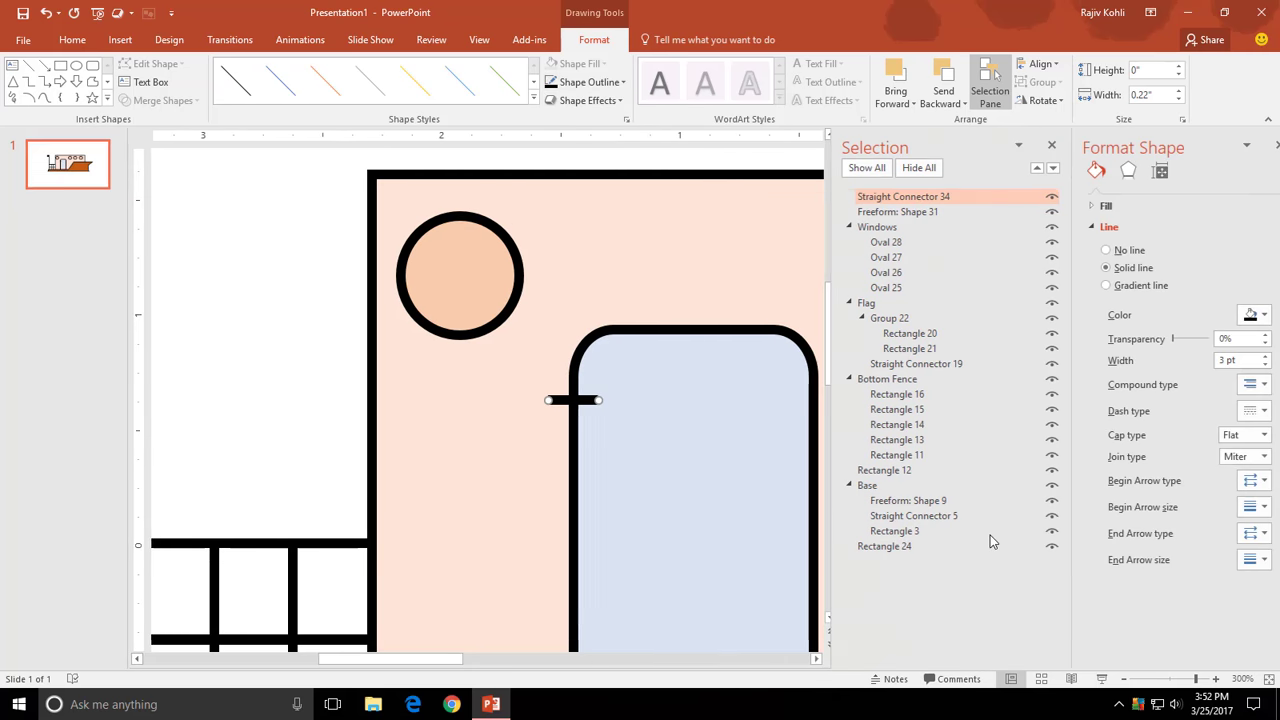
pyautogui.click(1245, 435)
pyautogui.click(1216, 467)
pyautogui.click(1260, 145)
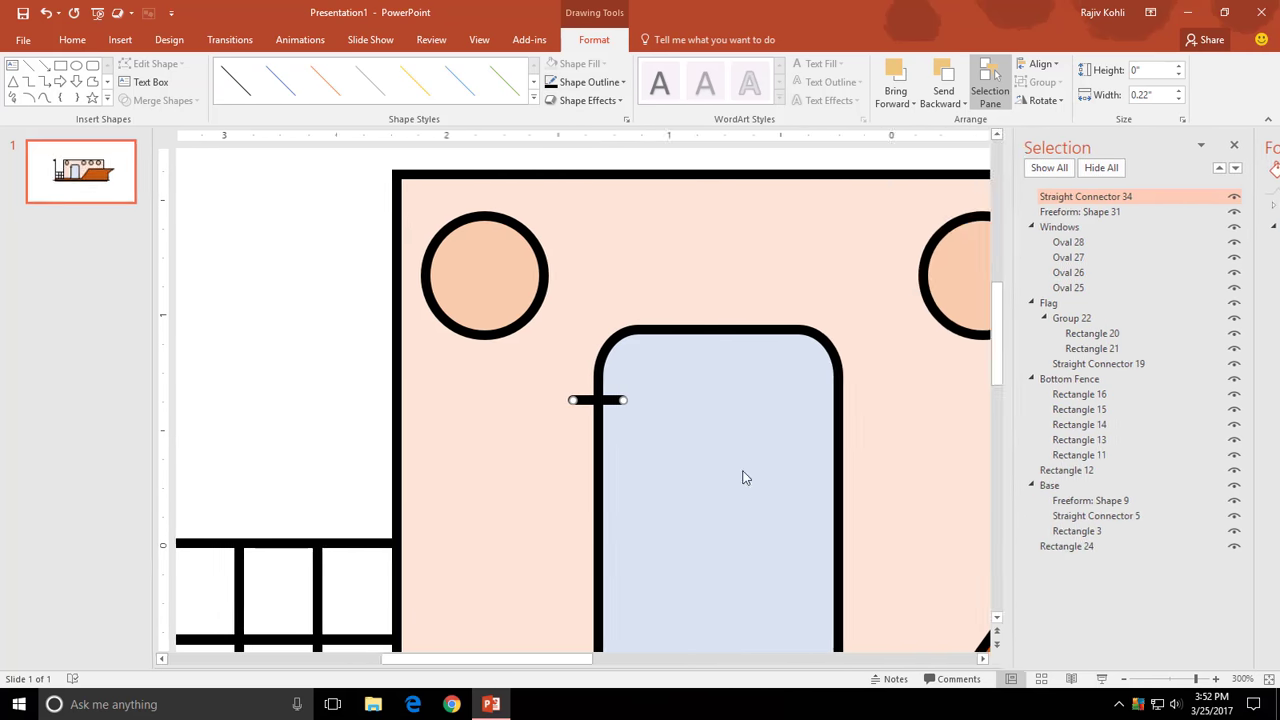
pyautogui.scroll(-3, 743, 477)
pyautogui.scroll(-2, 737, 443)
# - Copy the handle to the door's bottom and draw a tiny round knob on the door
pyautogui.keyDown('ctrl'); pyautogui.moveTo(613, 268); pyautogui.dragTo(621, 544); pyautogui.keyUp('ctrl')
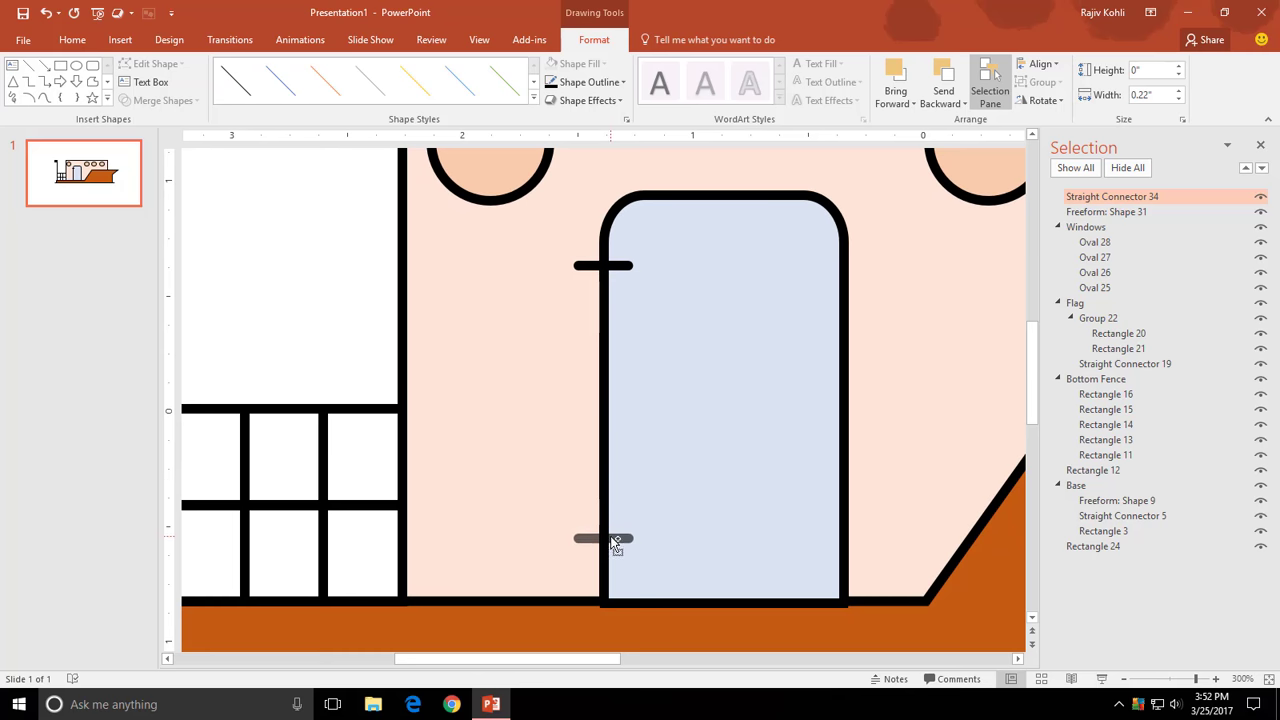
pyautogui.press('alt')
pyautogui.press('n')
pyautogui.press('s')
pyautogui.press('h')
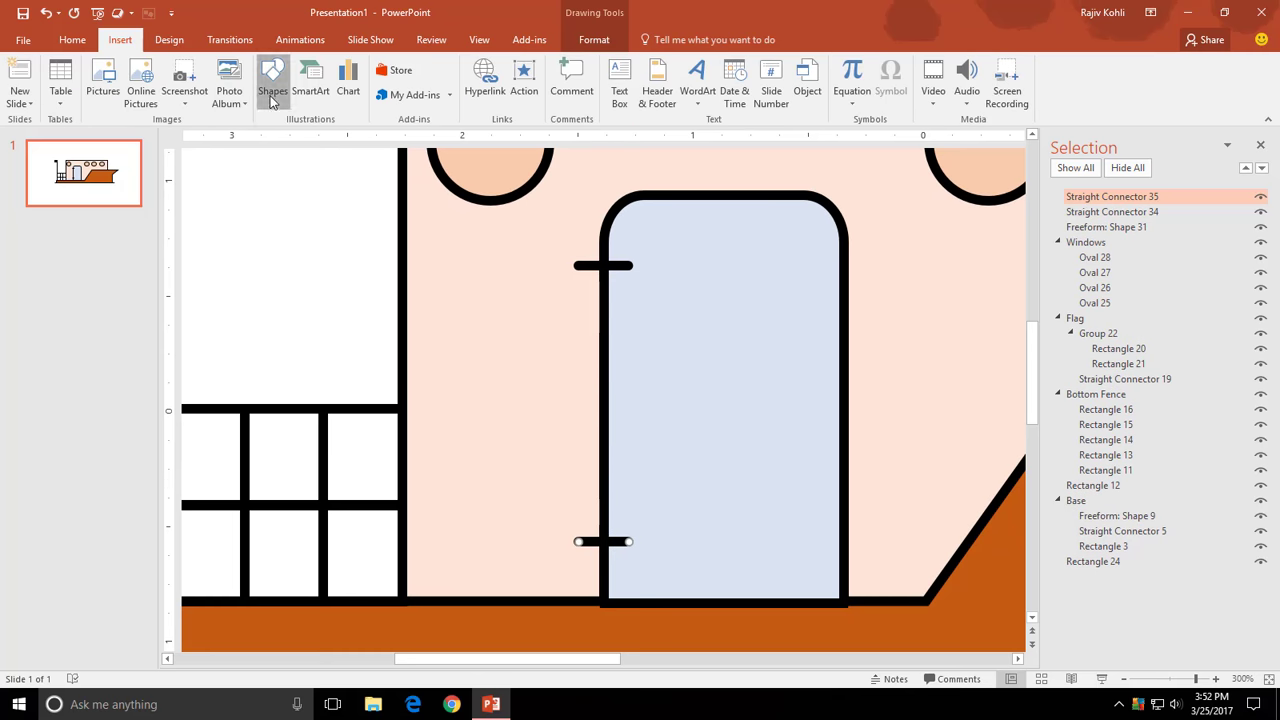
pyautogui.press('Return')
pyautogui.moveTo(815, 409); pyautogui.dragTo(820, 413)
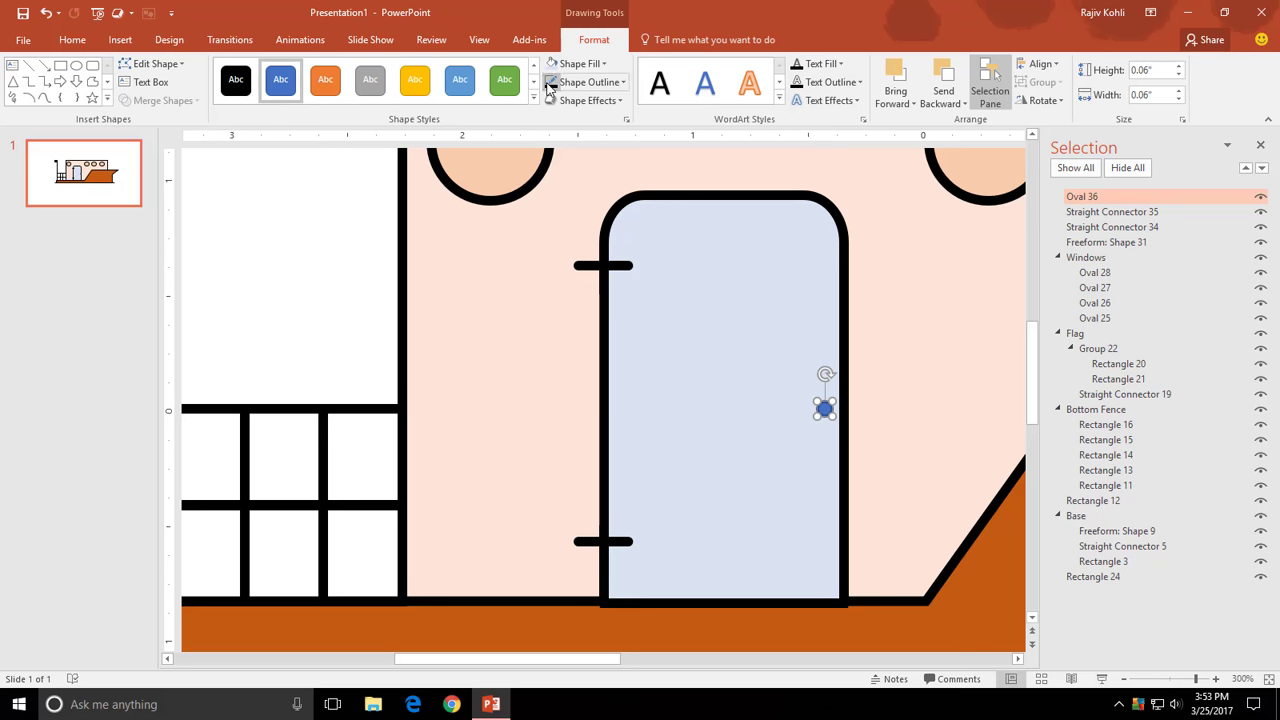
# - Group the door, both handles and the knob, naming the group Door
pyautogui.keyDown('ctrl'); pyautogui.scroll(-5, 760, 337); pyautogui.keyUp('ctrl')
pyautogui.keyDown('shift'); pyautogui.click(457, 305); pyautogui.keyUp('shift')
pyautogui.keyDown('shift'); pyautogui.click(461, 304); pyautogui.keyUp('shift')
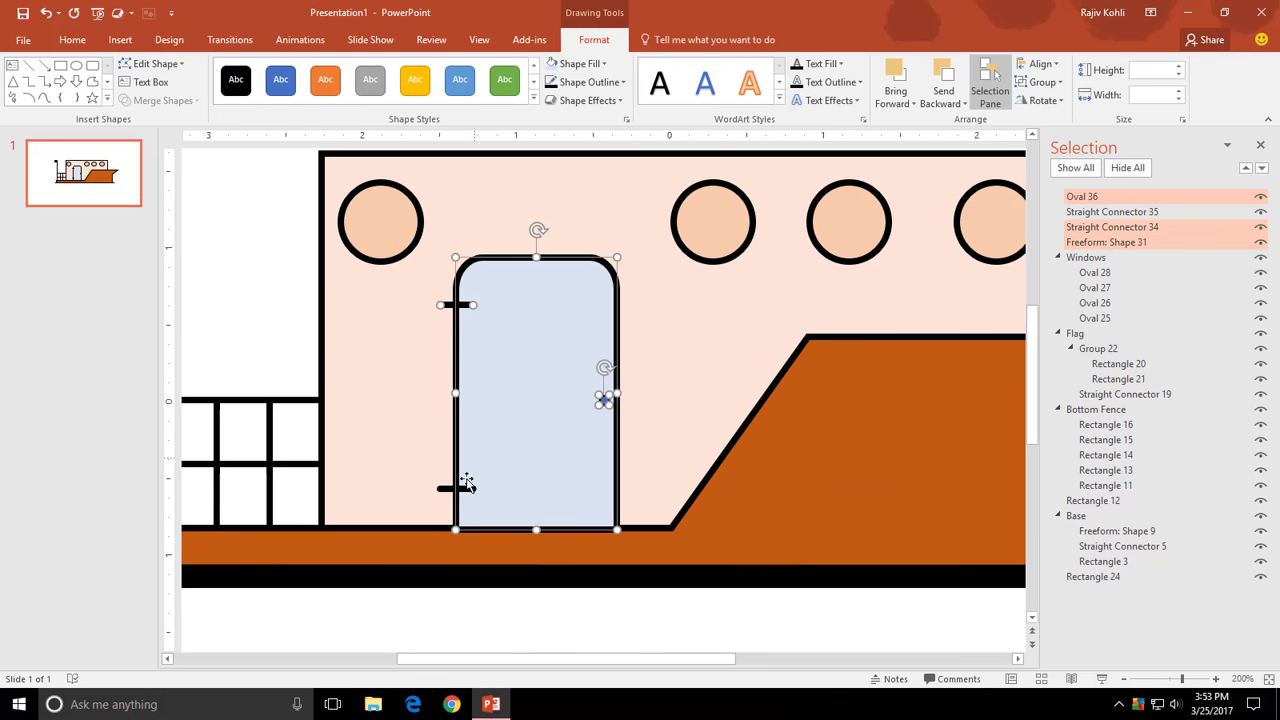
pyautogui.keyDown('shift'); pyautogui.click(464, 488); pyautogui.keyUp('shift')
pyautogui.click(1050, 82)
pyautogui.click(1052, 104)
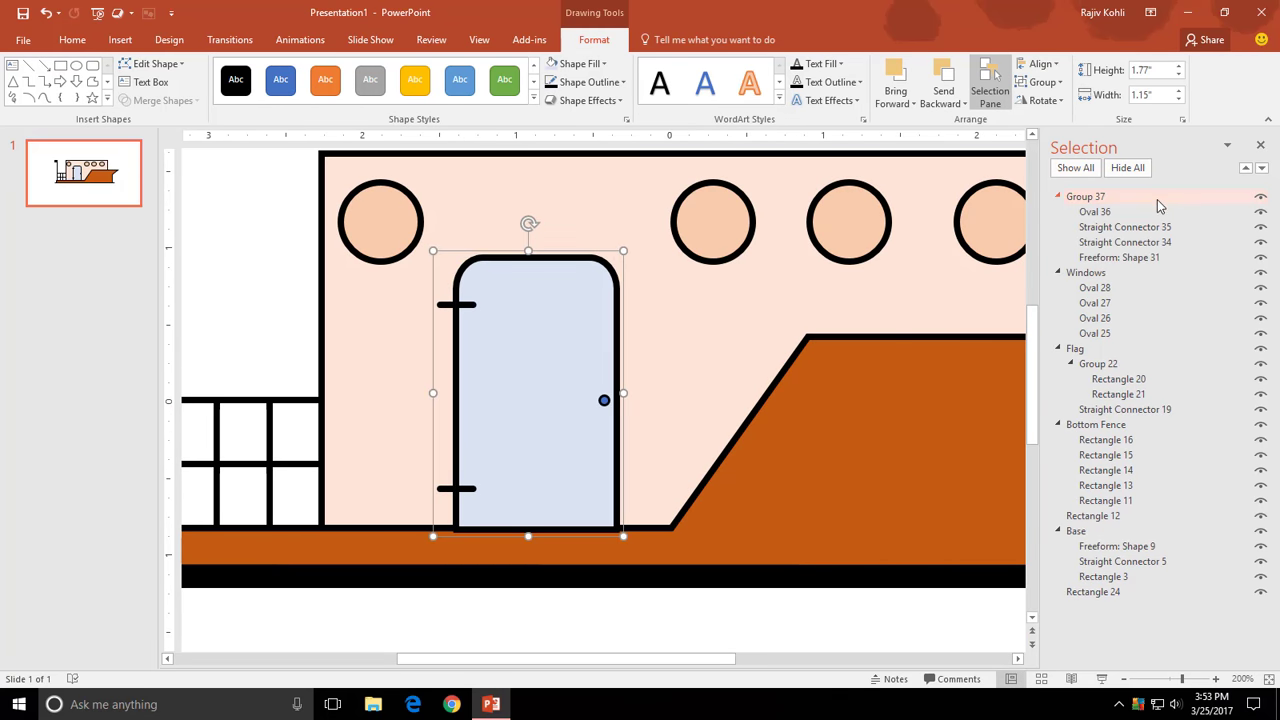
pyautogui.press('Return')
pyautogui.keyDown('ctrl'); pyautogui.scroll(-2, 606, 332); pyautogui.keyUp('ctrl')
pyautogui.keyDown('ctrl'); pyautogui.scroll(-2, 606, 332); pyautogui.keyUp('ctrl')
pyautogui.keyDown('ctrl'); pyautogui.scroll(-1, 604, 328); pyautogui.keyUp('ctrl')
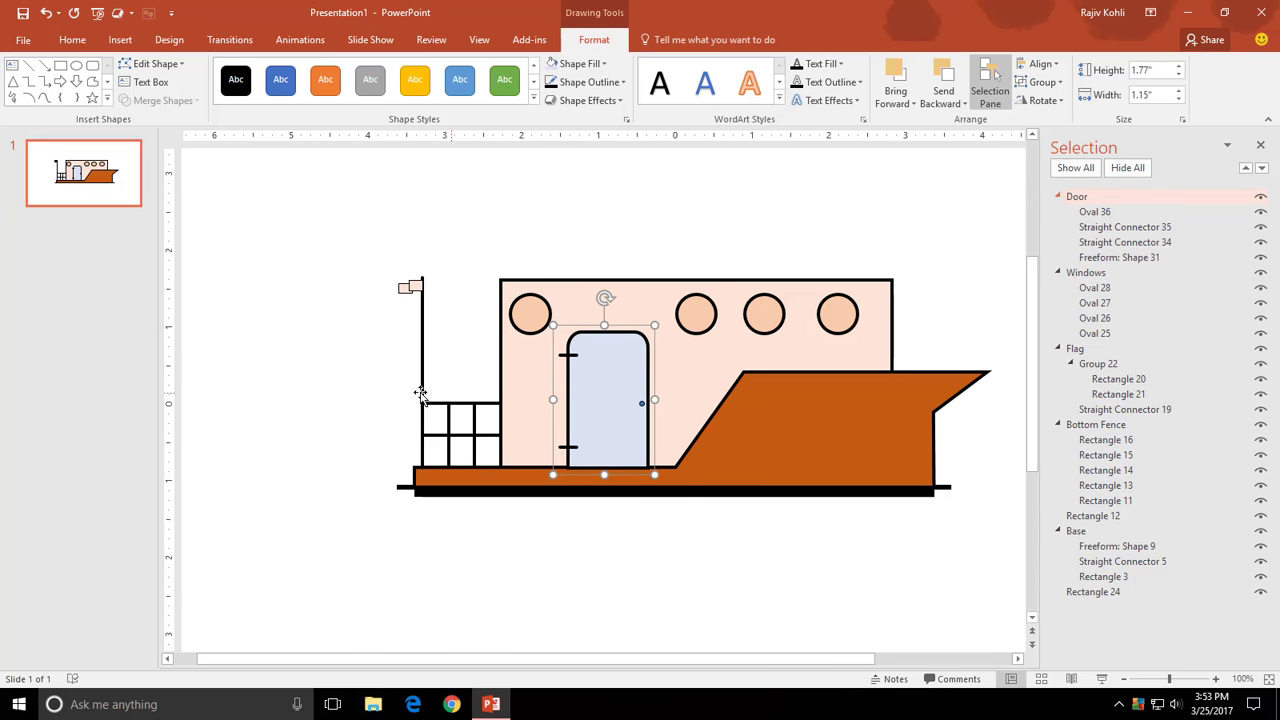
pyautogui.click(430, 336)
pyautogui.click(120, 40)
# - Add a light-peach hollow-circle life ring with a thicker outline on the railing, named Life Saver 1
pyautogui.click(275, 85)
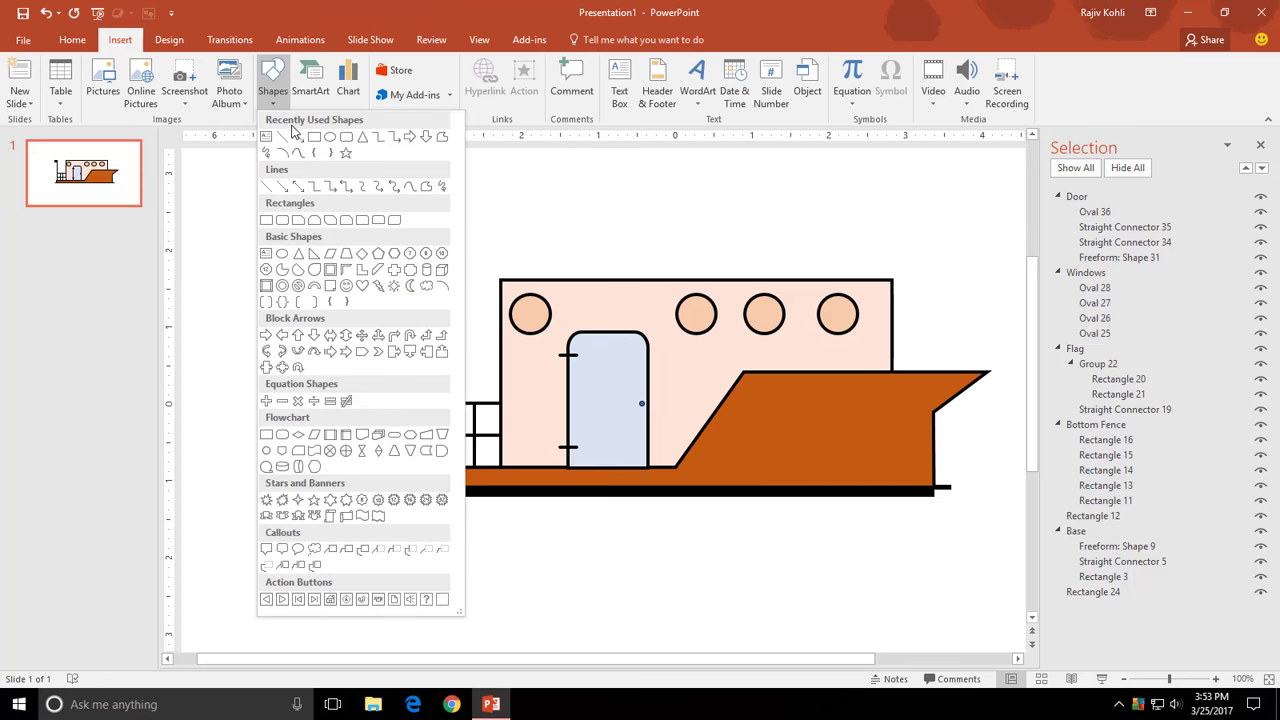
pyautogui.click(283, 288)
pyautogui.click(466, 400)
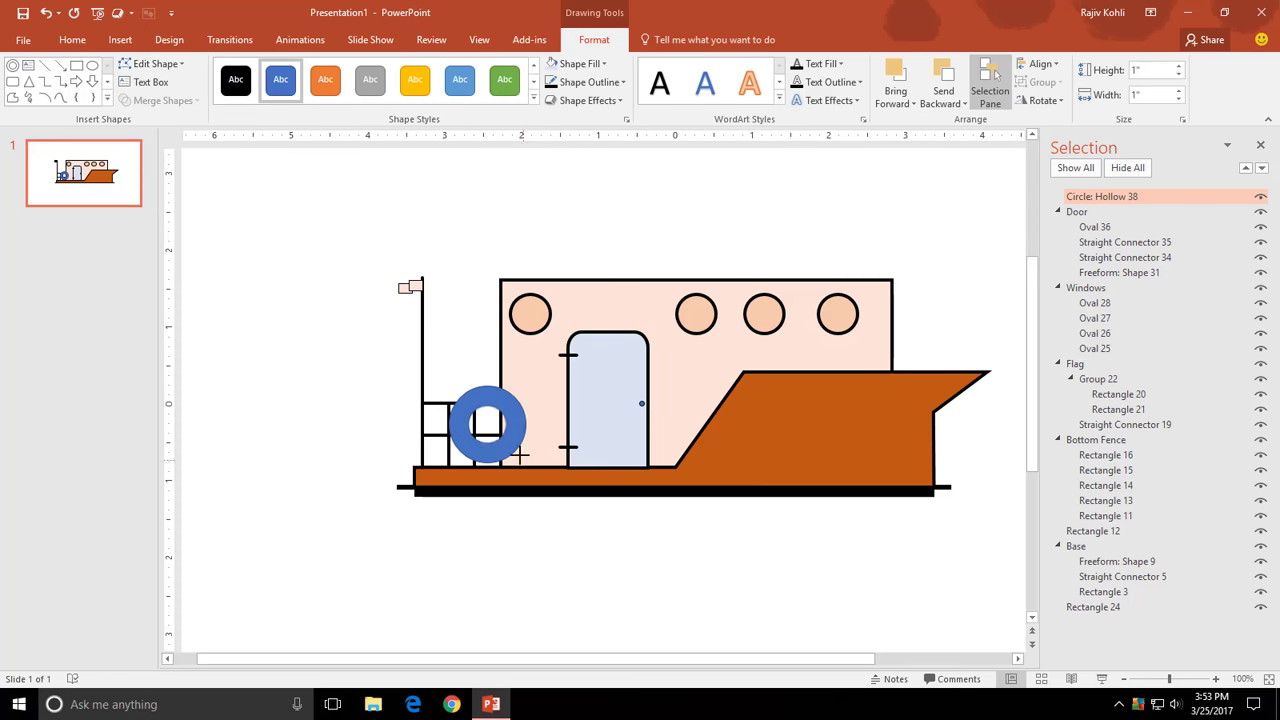
pyautogui.moveTo(528, 451); pyautogui.dragTo(458, 411)
pyautogui.click(590, 64)
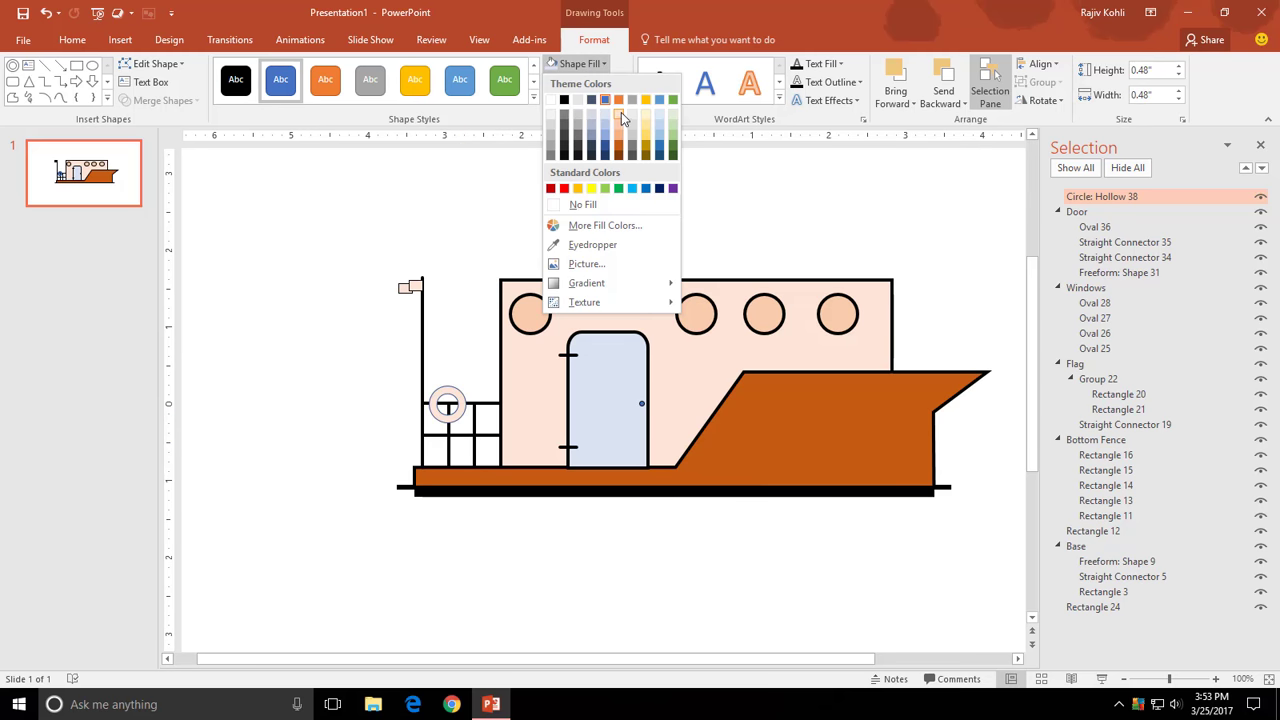
pyautogui.click(618, 110)
pyautogui.click(588, 82)
pyautogui.click(722, 371)
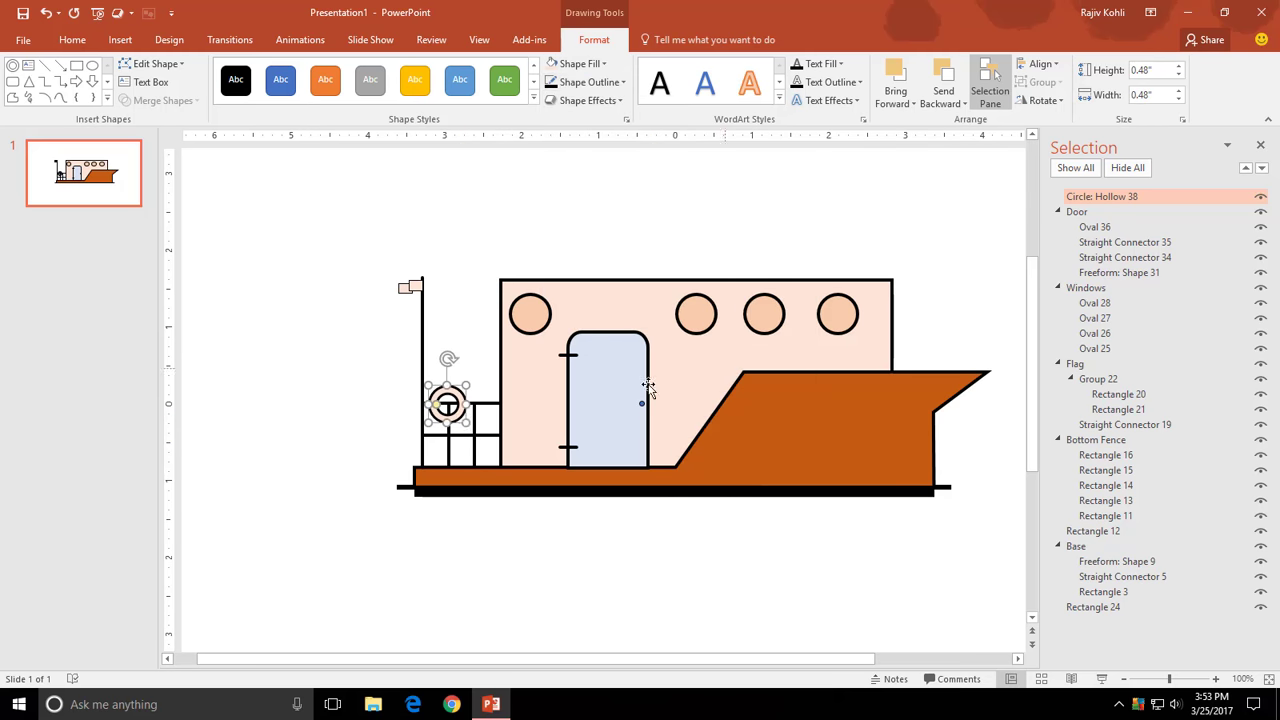
pyautogui.moveTo(458, 410); pyautogui.dragTo(481, 410)
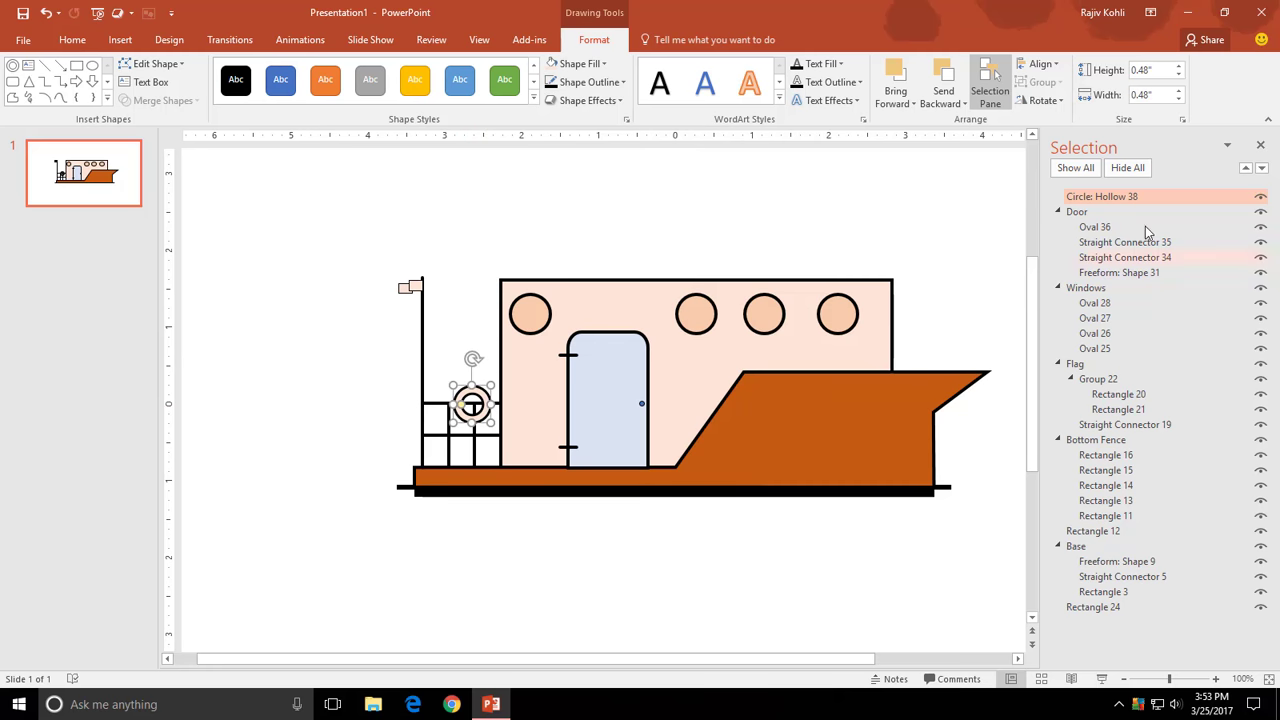
pyautogui.doubleClick(1100, 196)
pyautogui.write('Life Saver 1')
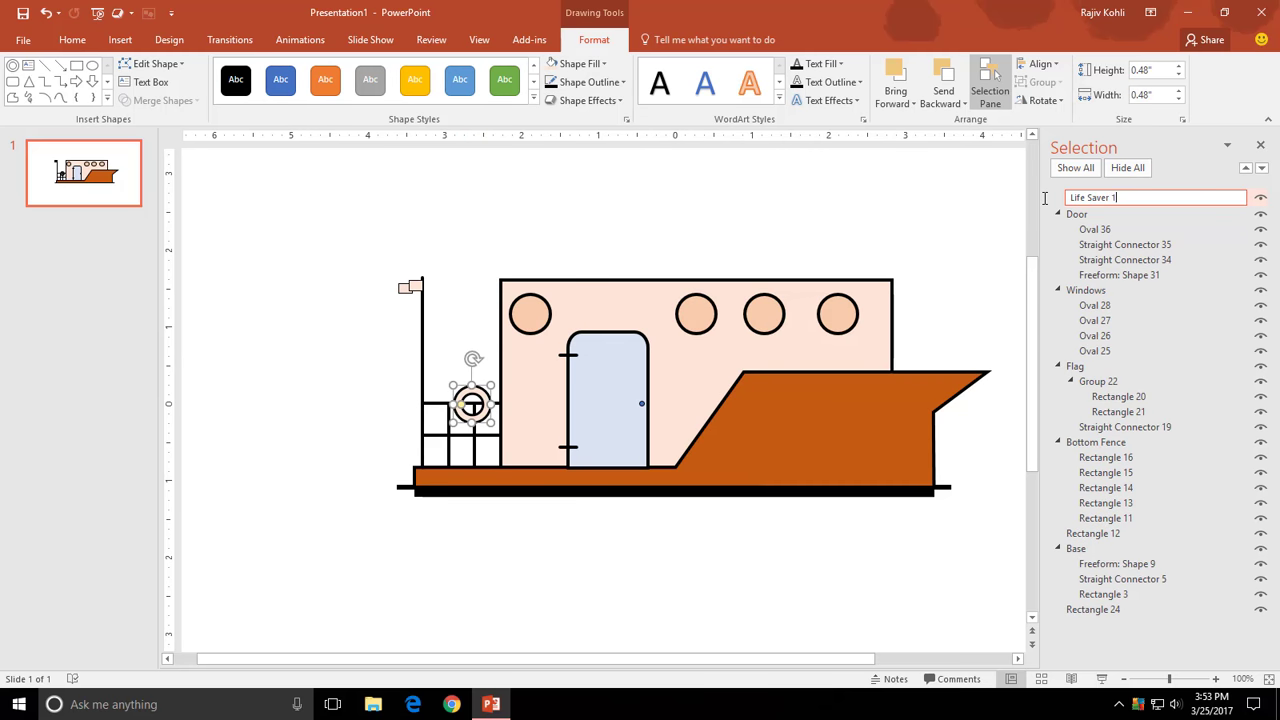
pyautogui.press('Return')
# - Group the fence with Rectangle 12 and name the group Bottom Fence
pyautogui.click(450, 443)
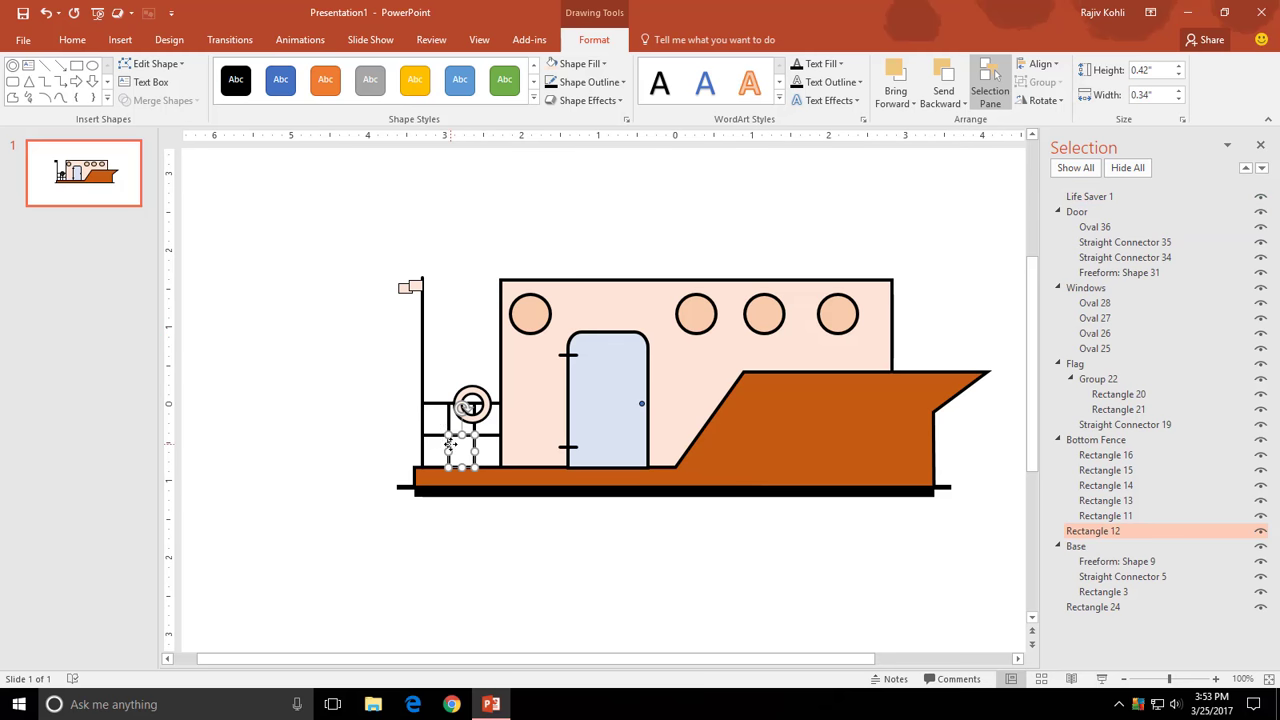
pyautogui.click(428, 410)
pyautogui.moveTo(440, 420); pyautogui.dragTo(528, 229)
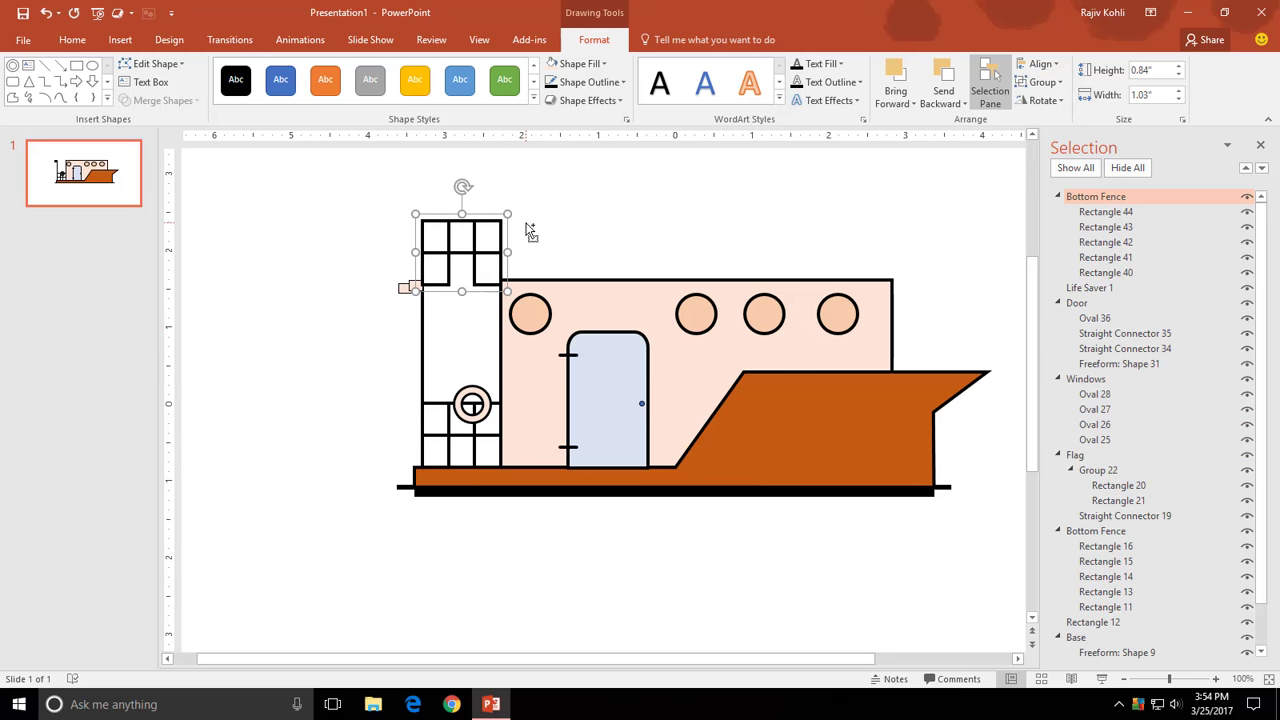
pyautogui.hotkey('ctrl', 'z')
pyautogui.keyDown('shift'); pyautogui.click(475, 452); pyautogui.keyUp('shift')
pyautogui.click(1043, 82)
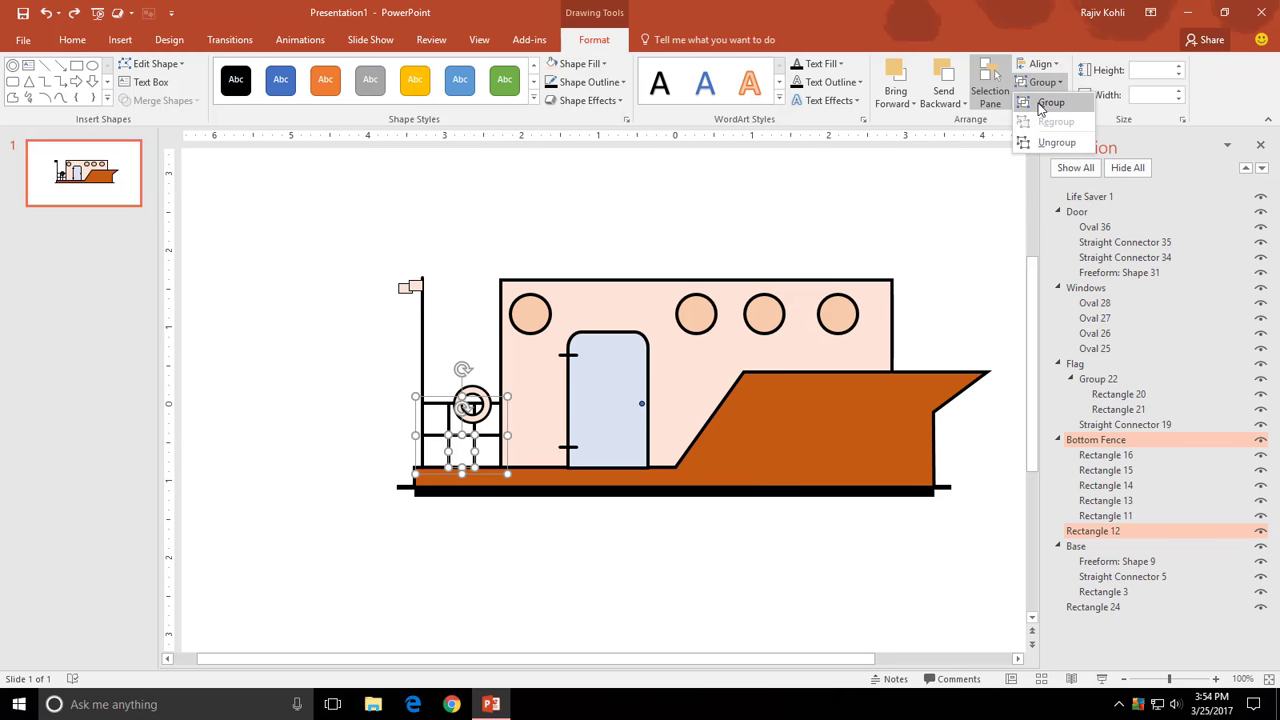
pyautogui.click(1050, 106)
pyautogui.doubleClick(1088, 440)
pyautogui.write('Bottom Fe')
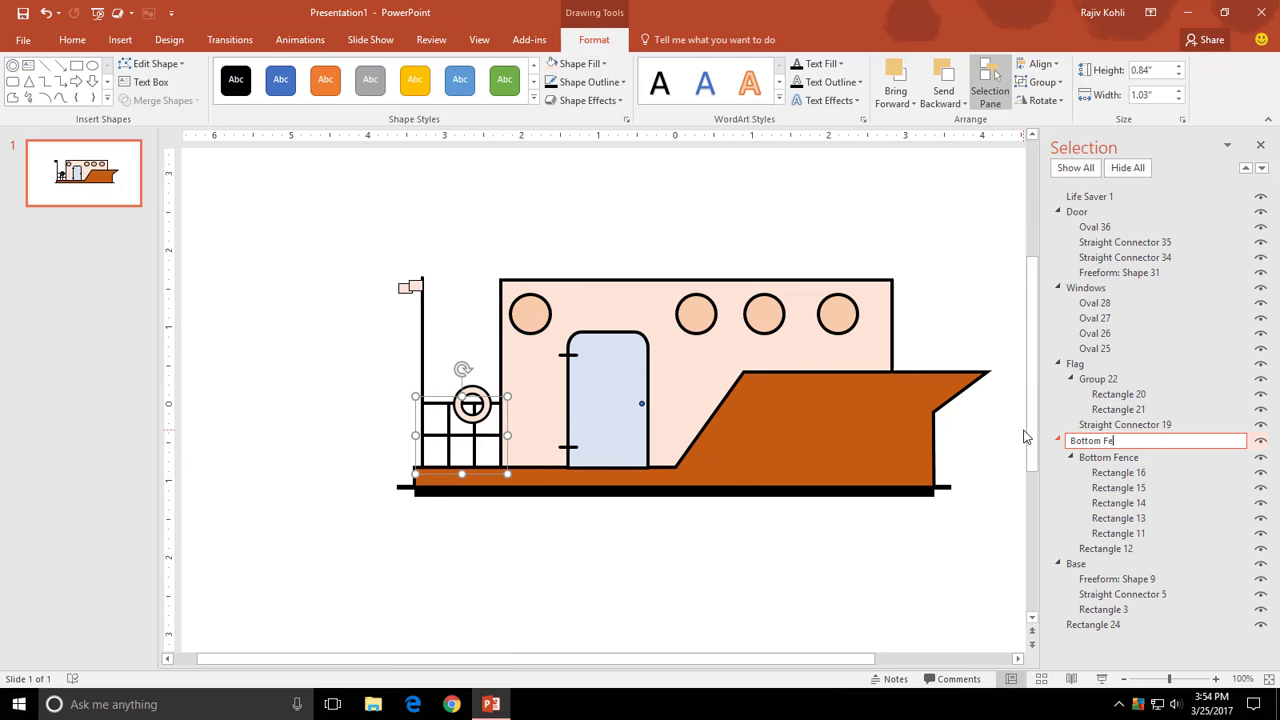
pyautogui.write('nce')
pyautogui.press('Return')
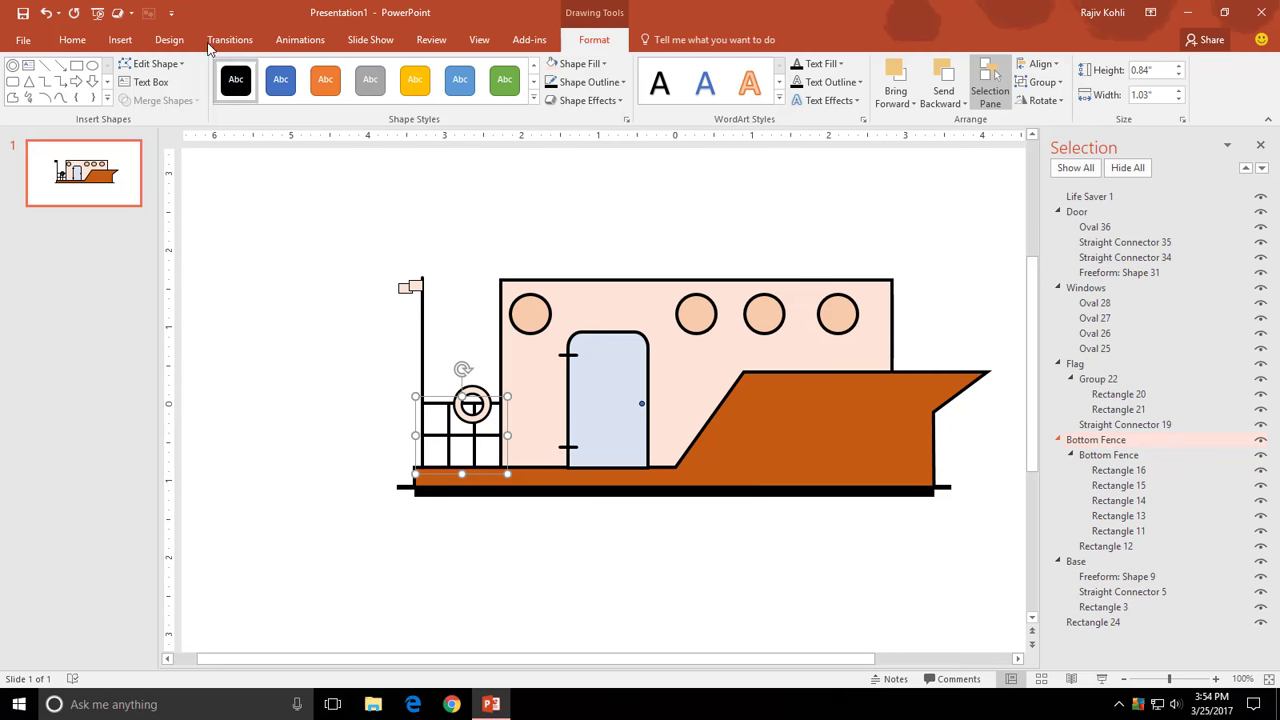
# - Pick the Rectangle shape from the Insert Shapes gallery
pyautogui.click(120, 39)
pyautogui.click(272, 80)
pyautogui.click(347, 143)
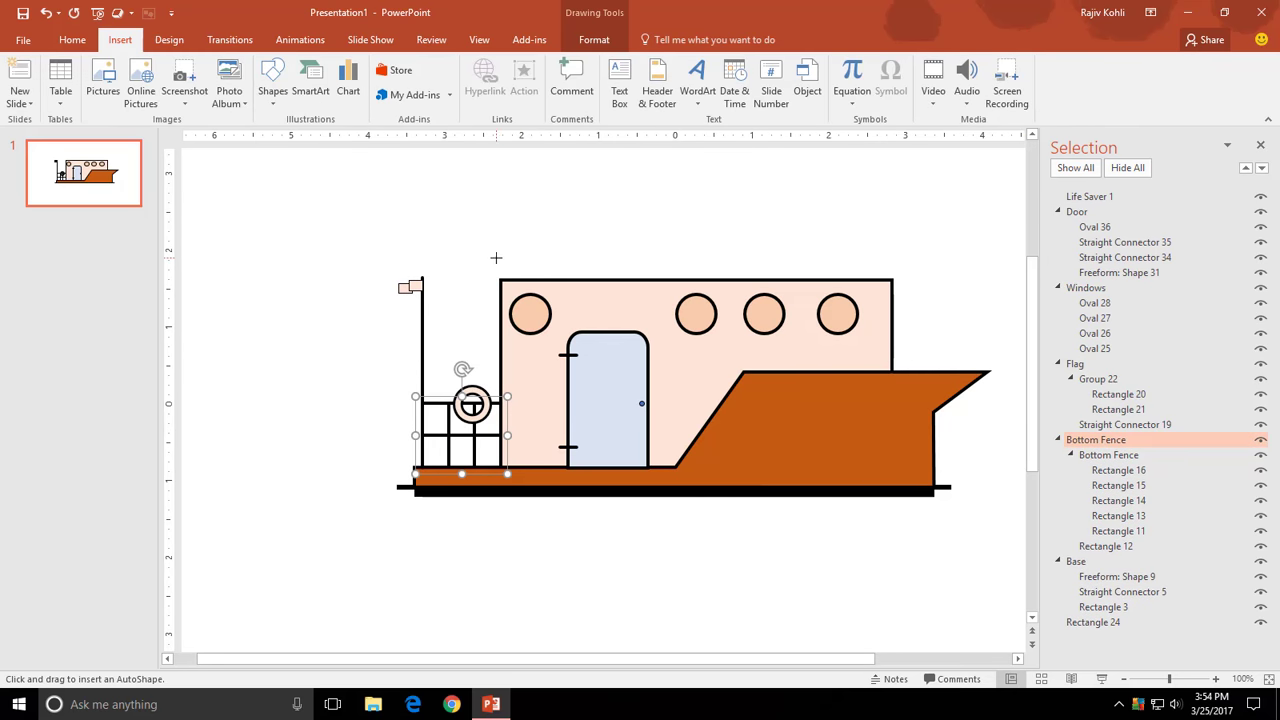
# - Draw a long orange bar with a thick outline across the top of the cabin
pyautogui.click(272, 80)
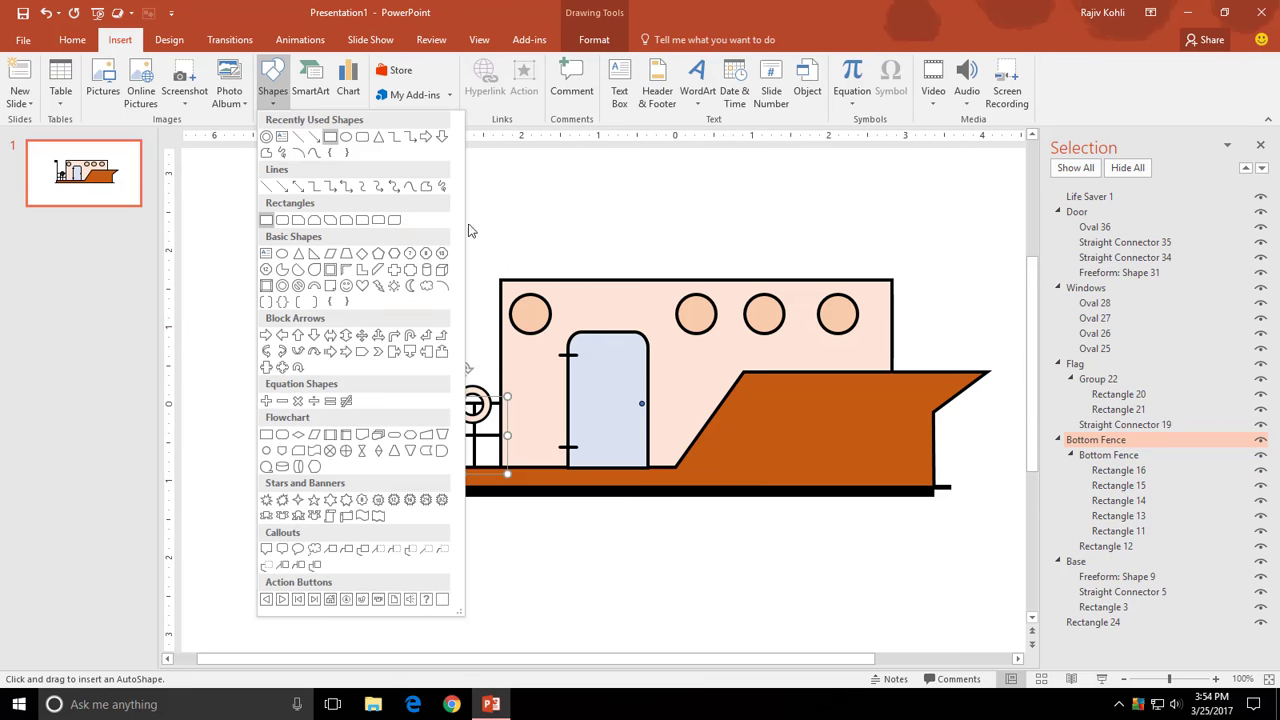
pyautogui.click(345, 140)
pyautogui.moveTo(484, 263)
pyautogui.mouseDown()
pyautogui.moveTo(560, 282)
pyautogui.moveTo(904, 279)
pyautogui.mouseUp()
pyautogui.click(580, 63)
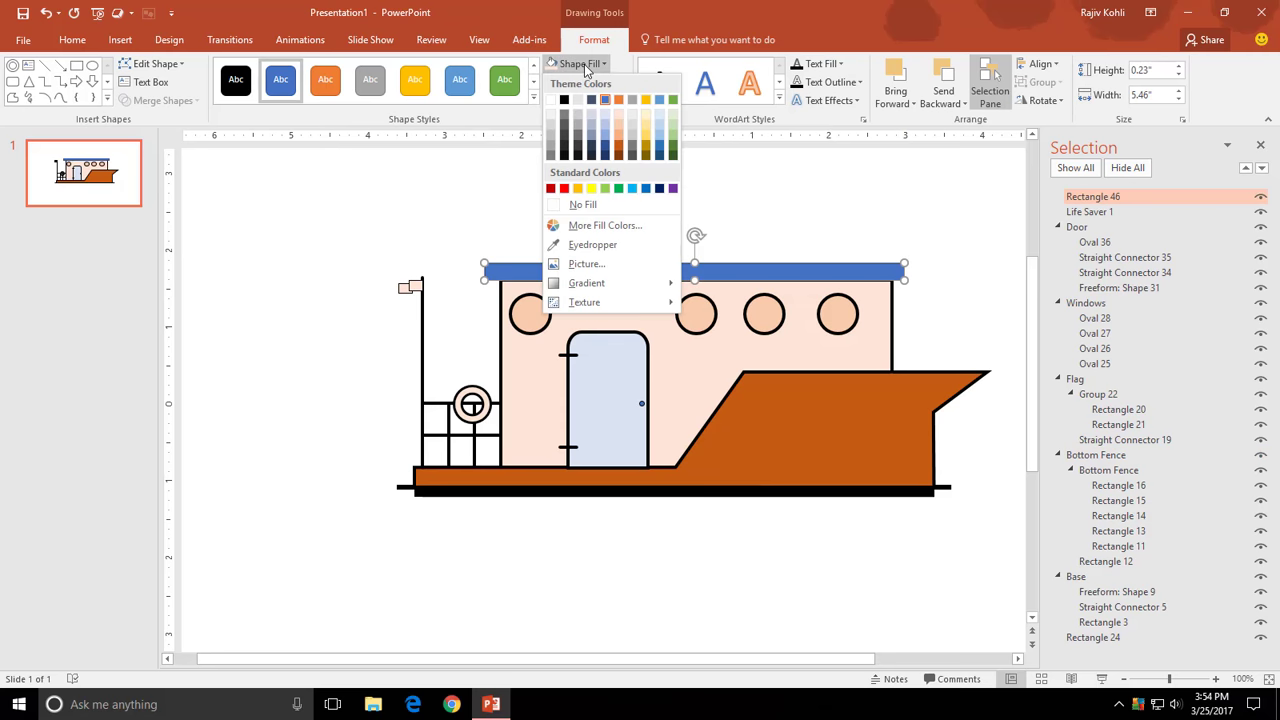
pyautogui.click(620, 100)
pyautogui.click(589, 82)
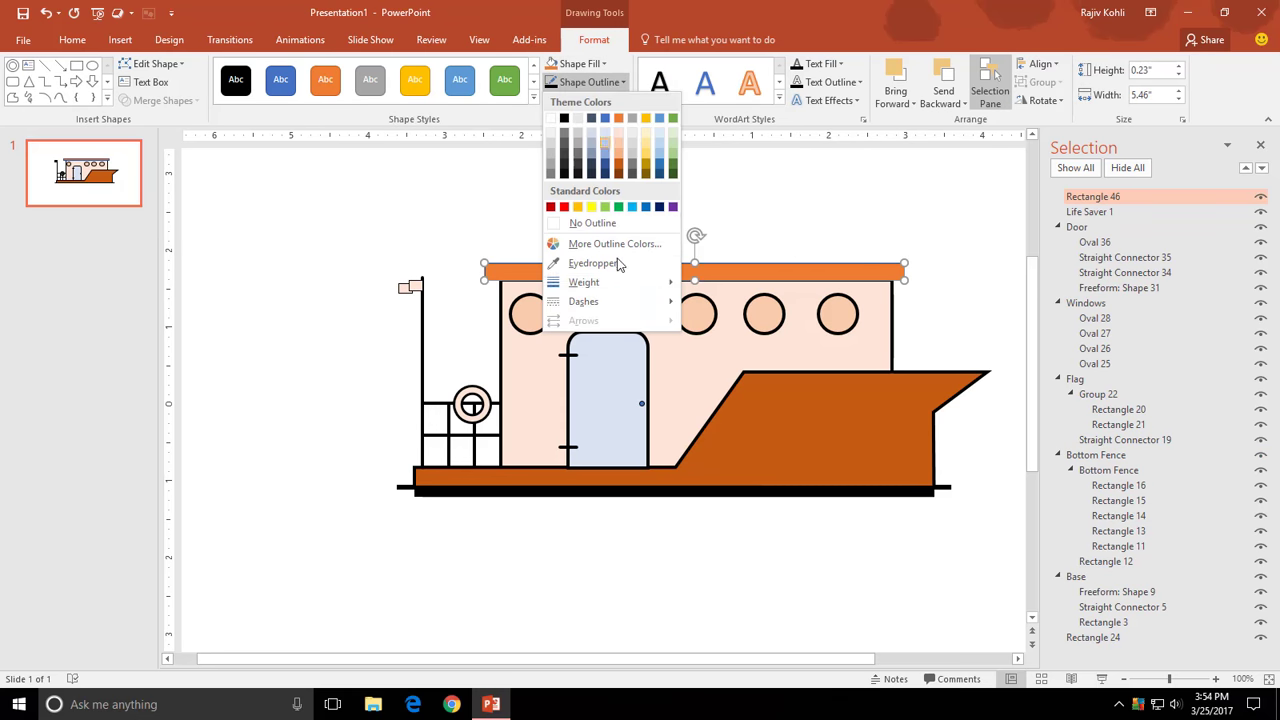
pyautogui.click(726, 391)
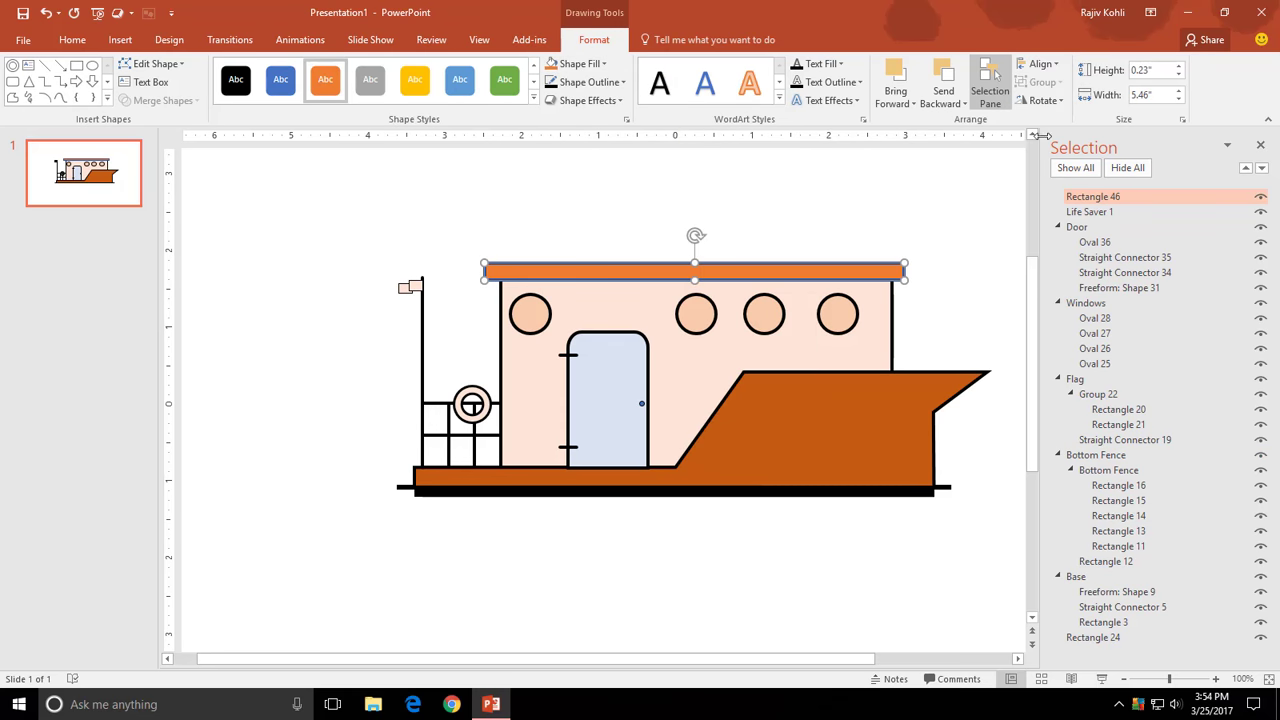
pyautogui.keyDown('ctrl'); pyautogui.scroll(3, 266, 231); pyautogui.keyUp('ctrl')
pyautogui.click(226, 209)
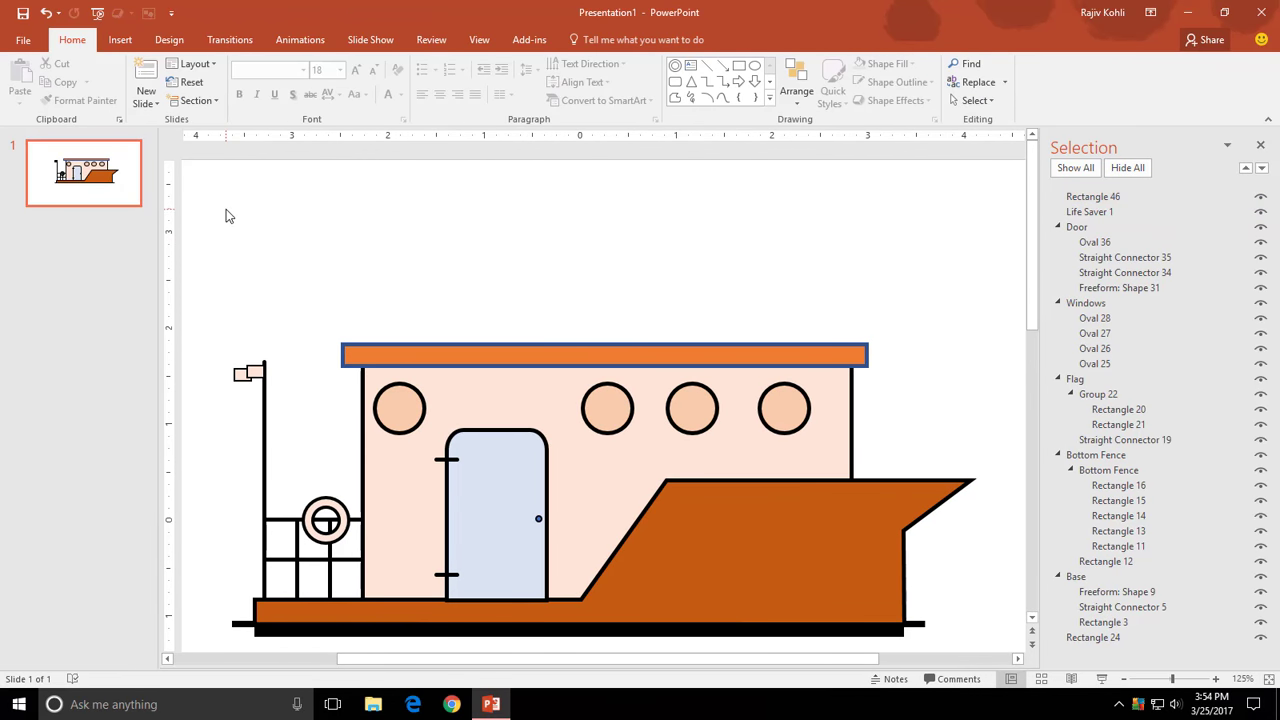
pyautogui.click(120, 39)
# - Draw an unfilled box with a 3 pt outline above the roof and duplicate it along the roof
pyautogui.click(272, 85)
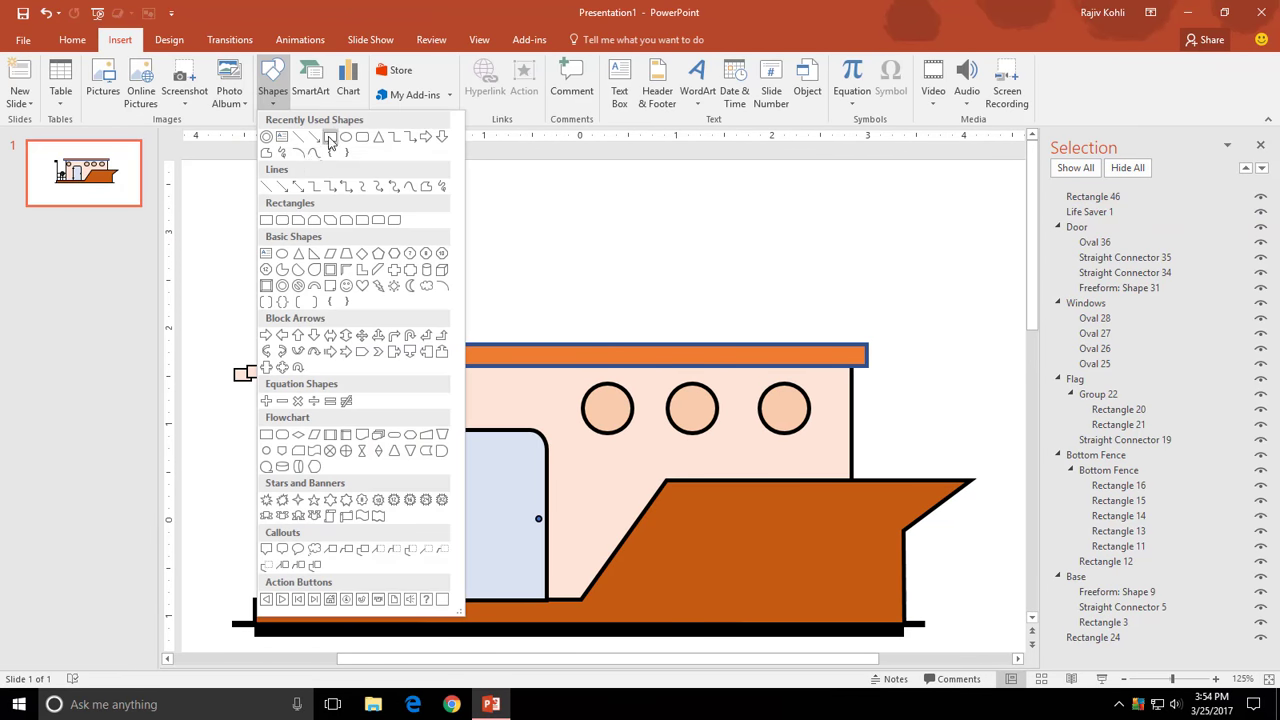
pyautogui.click(332, 151)
pyautogui.moveTo(362, 305); pyautogui.dragTo(424, 342)
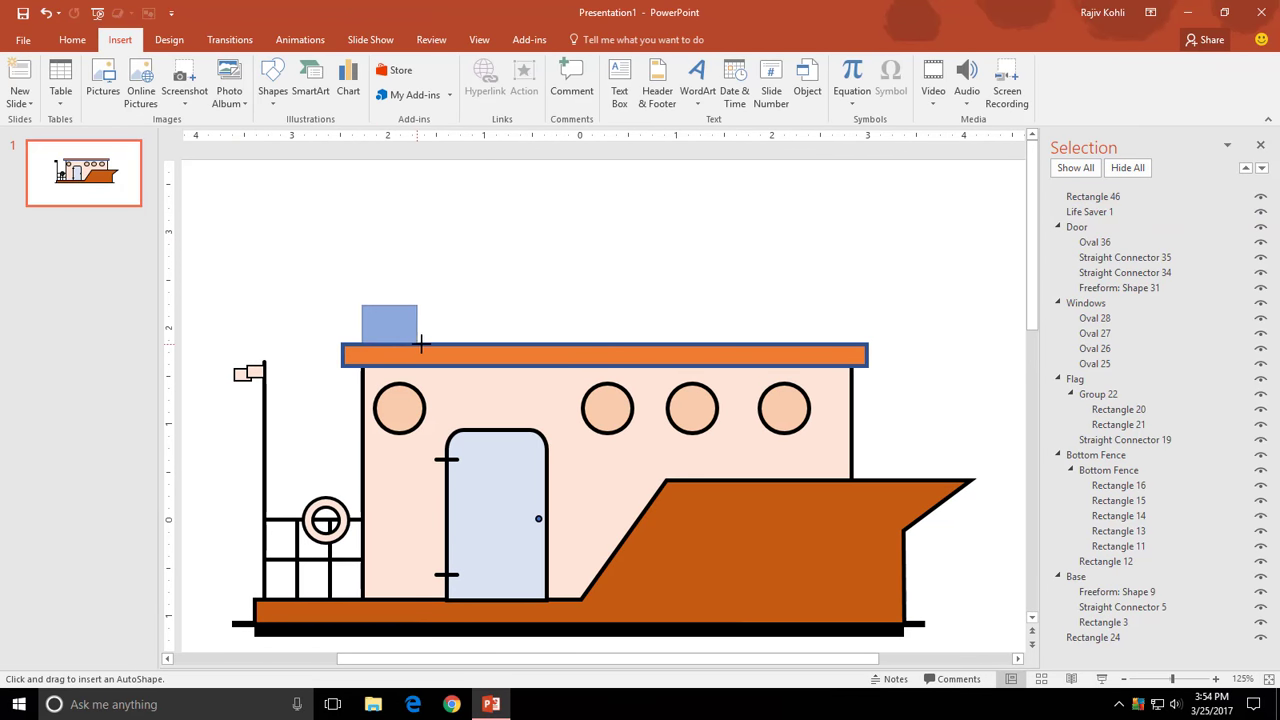
pyautogui.click(578, 63)
pyautogui.click(594, 205)
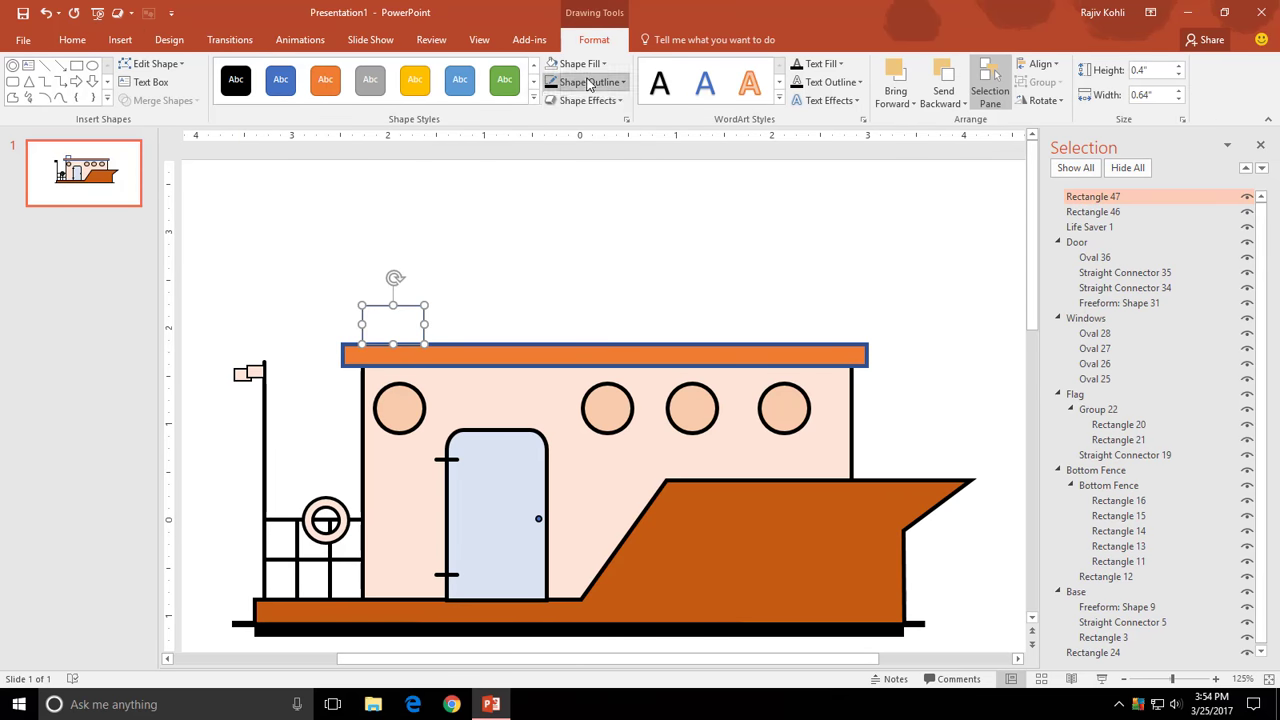
pyautogui.click(588, 82)
pyautogui.click(749, 389)
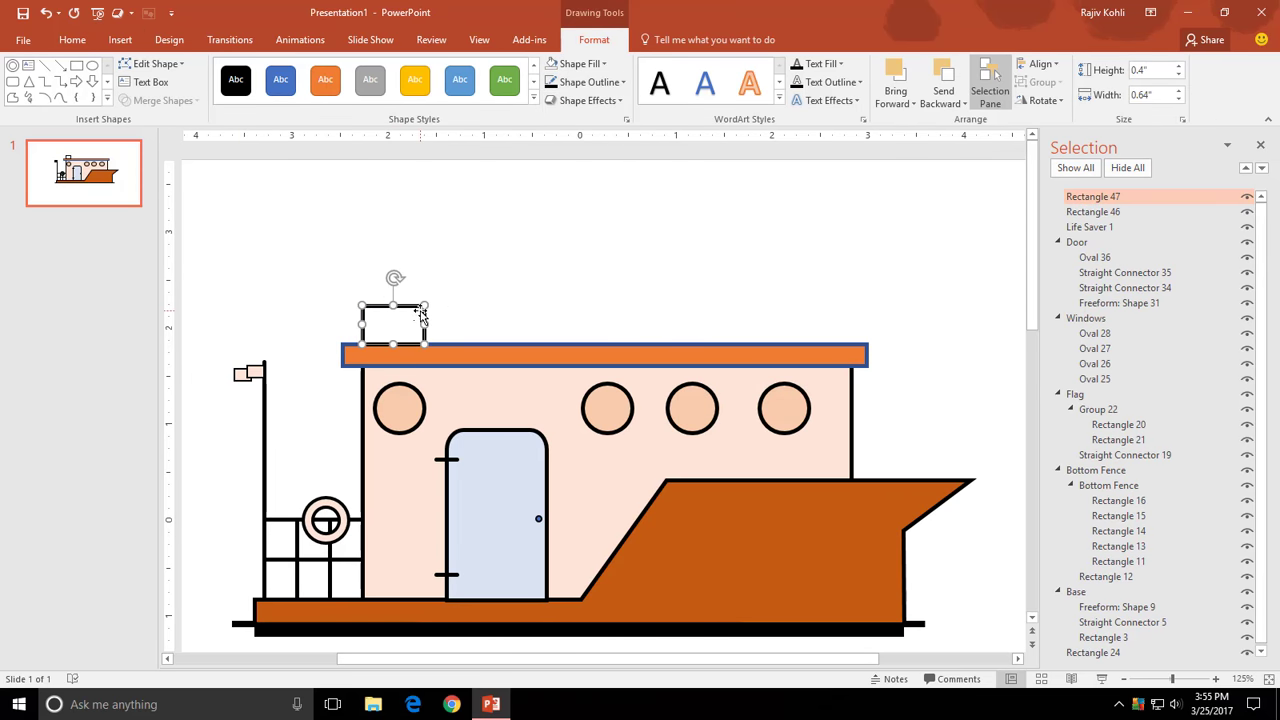
pyautogui.moveTo(407, 311); pyautogui.dragTo(469, 311)
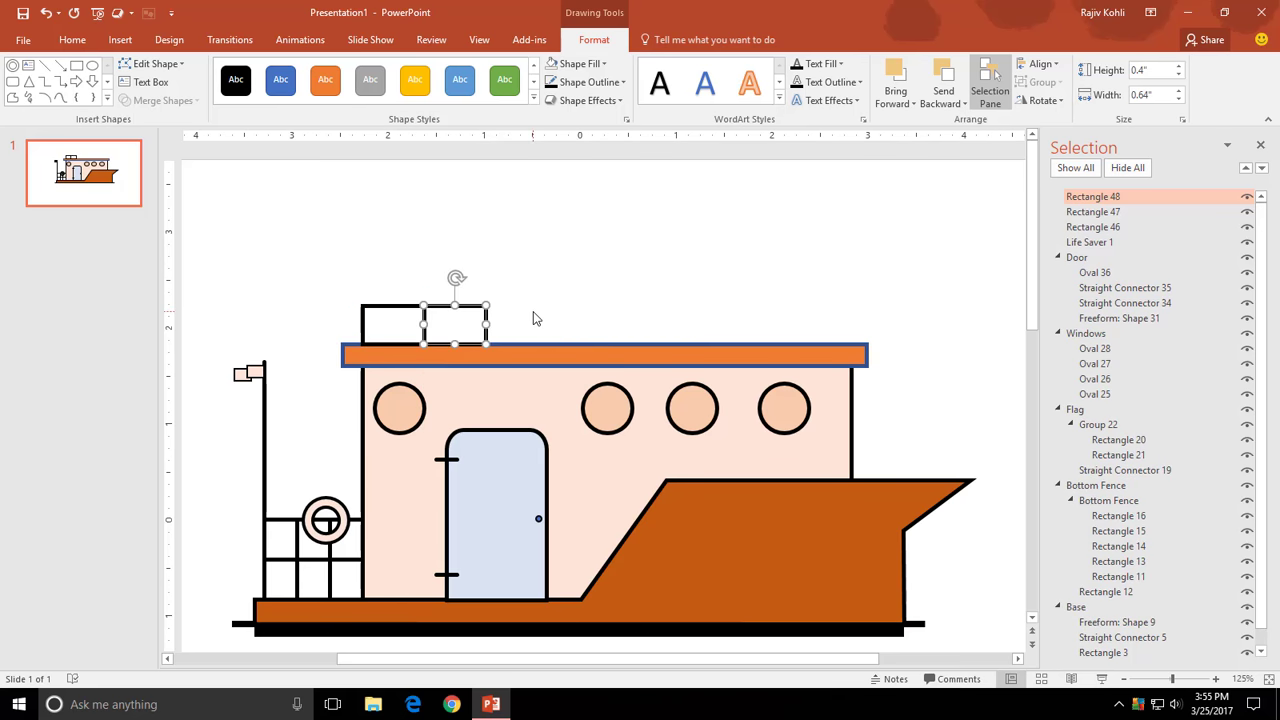
pyautogui.hotkey('ctrl', 'd')
pyautogui.hotkey('ctrl', 'd')
pyautogui.hotkey('ctrl', 'd')
pyautogui.hotkey('ctrl', 'd')
pyautogui.hotkey('ctrl', 'd')
pyautogui.hotkey('ctrl', 'd')
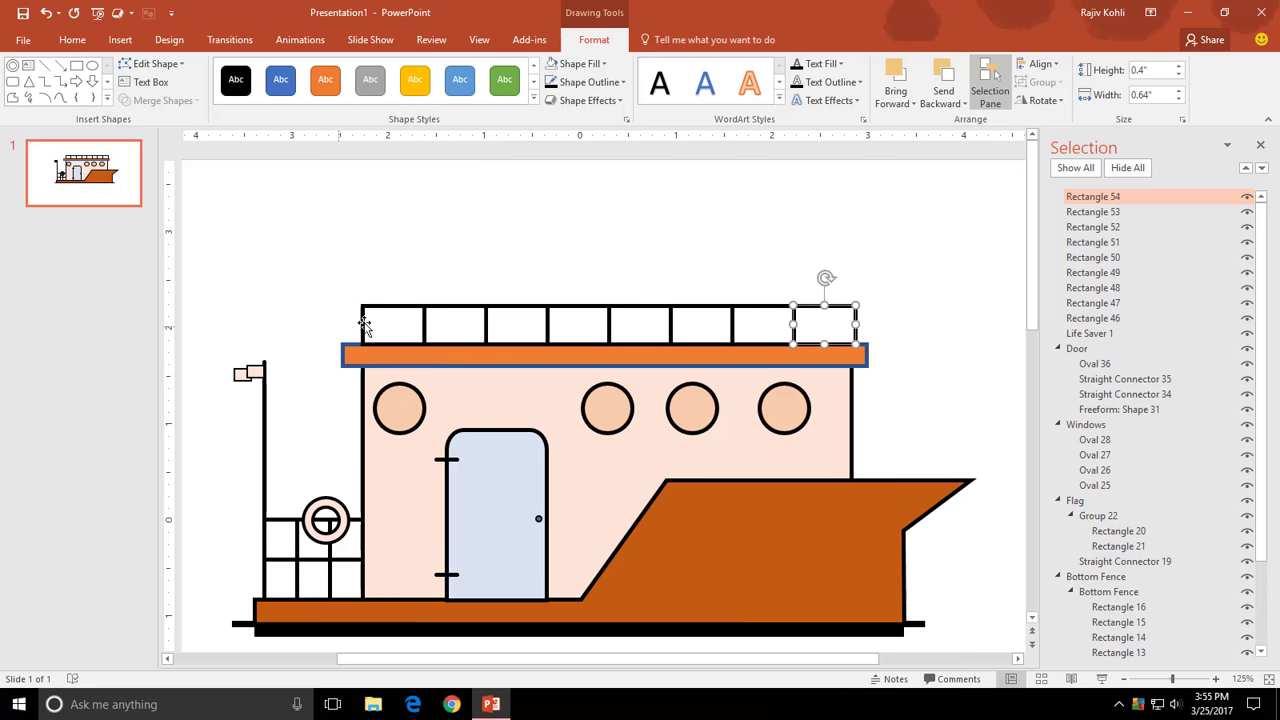
# - Narrow the rightmost railing cell so the row fits the roof
pyautogui.click(793, 327)
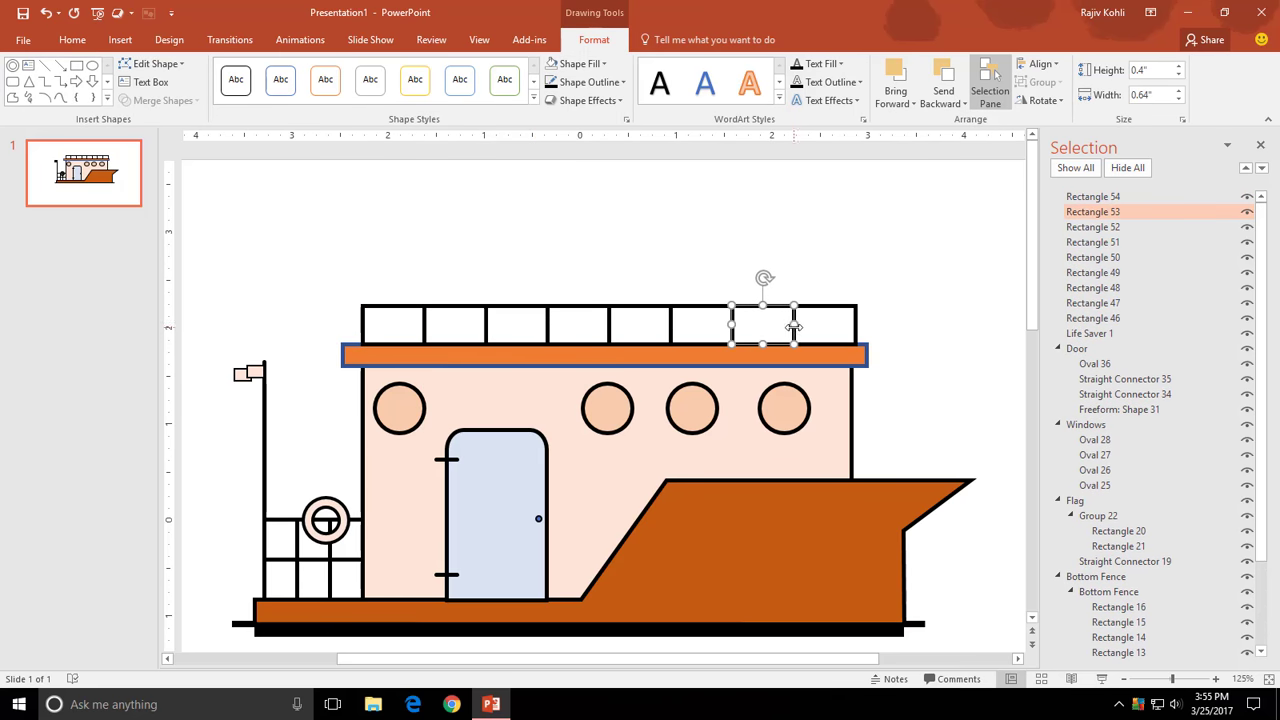
pyautogui.click(857, 318)
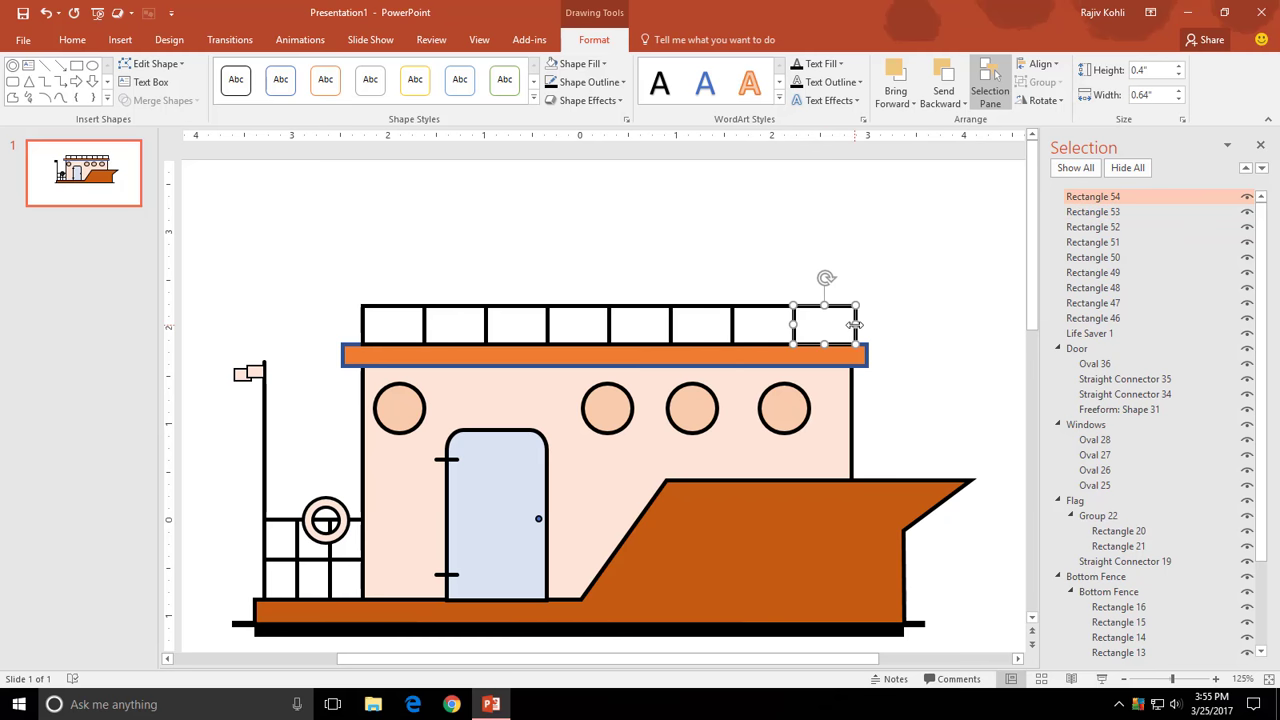
pyautogui.moveTo(857, 324)
pyautogui.mouseDown()
pyautogui.moveTo(817, 314)
pyautogui.moveTo(828, 318)
pyautogui.mouseUp()
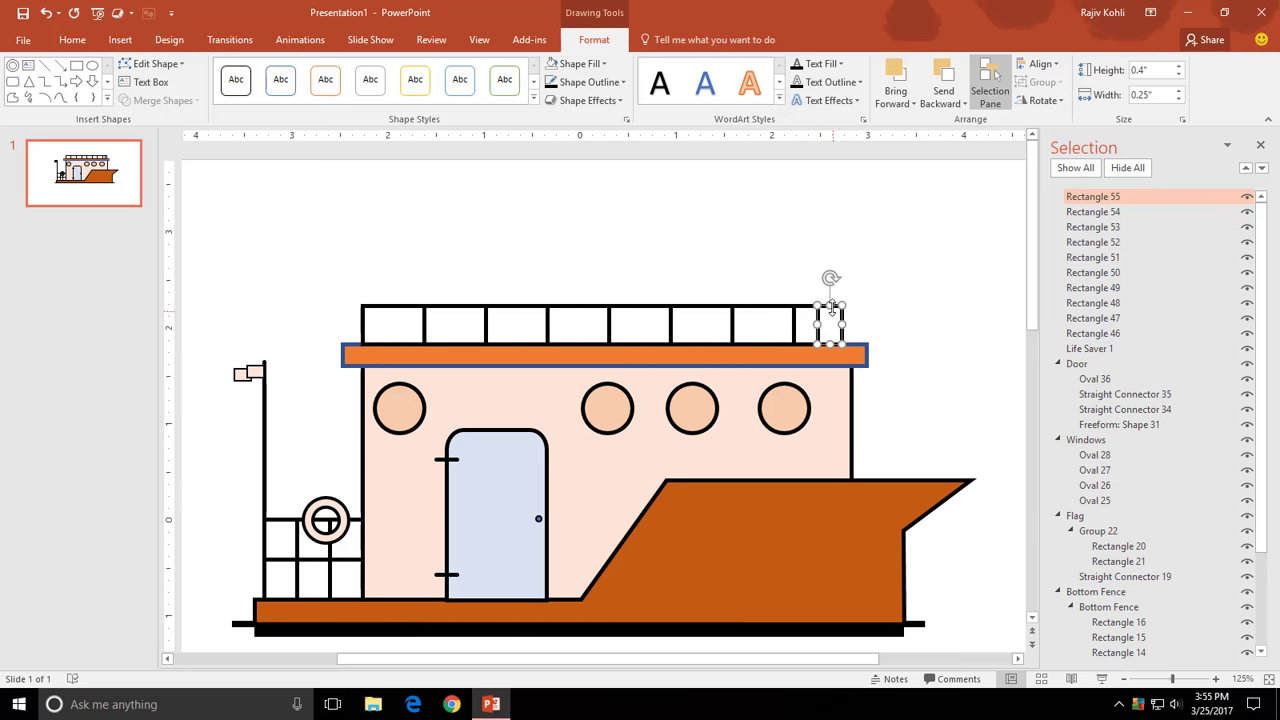
# - Select all the railing cells and group them together
pyautogui.keyDown('shift'); pyautogui.click(808, 320); pyautogui.keyUp('shift')
pyautogui.keyDown('shift'); pyautogui.click(749, 323); pyautogui.keyUp('shift')
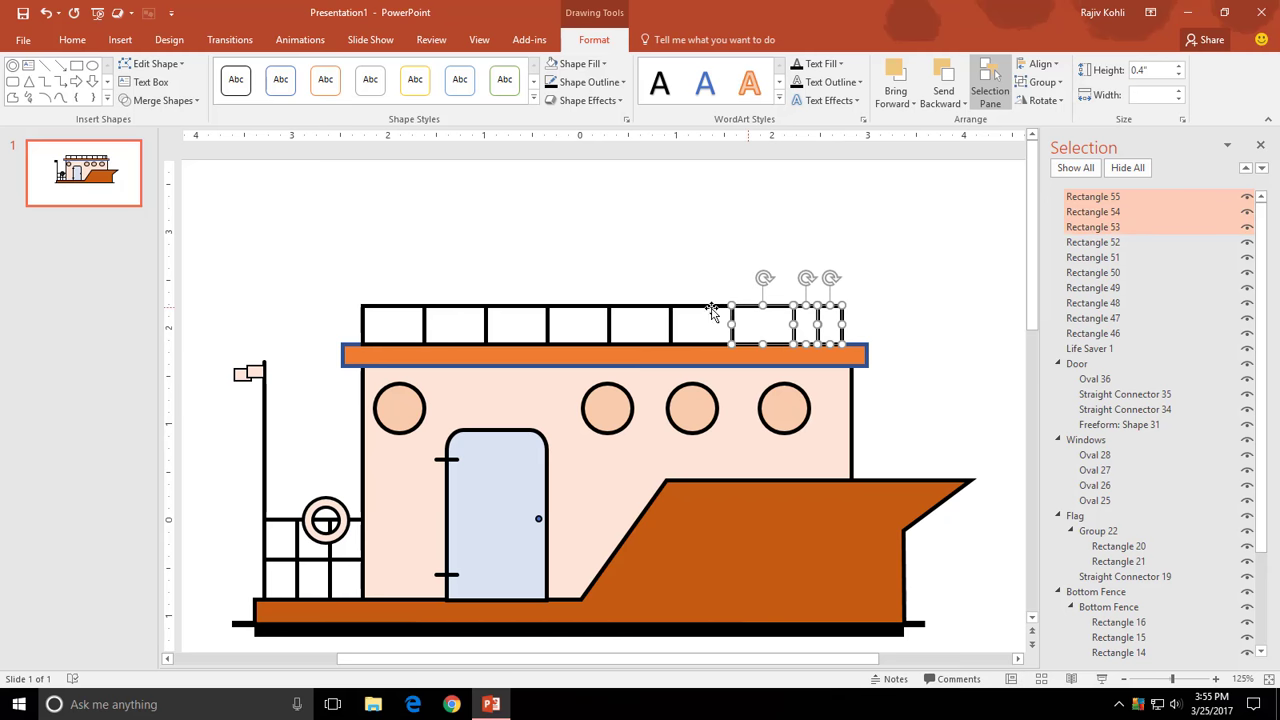
pyautogui.keyDown('shift'); pyautogui.click(700, 318); pyautogui.keyUp('shift')
pyautogui.keyDown('shift'); pyautogui.click(630, 303); pyautogui.keyUp('shift')
pyautogui.keyDown('shift'); pyautogui.click(590, 310); pyautogui.keyUp('shift')
pyautogui.keyDown('shift'); pyautogui.click(508, 308); pyautogui.keyUp('shift')
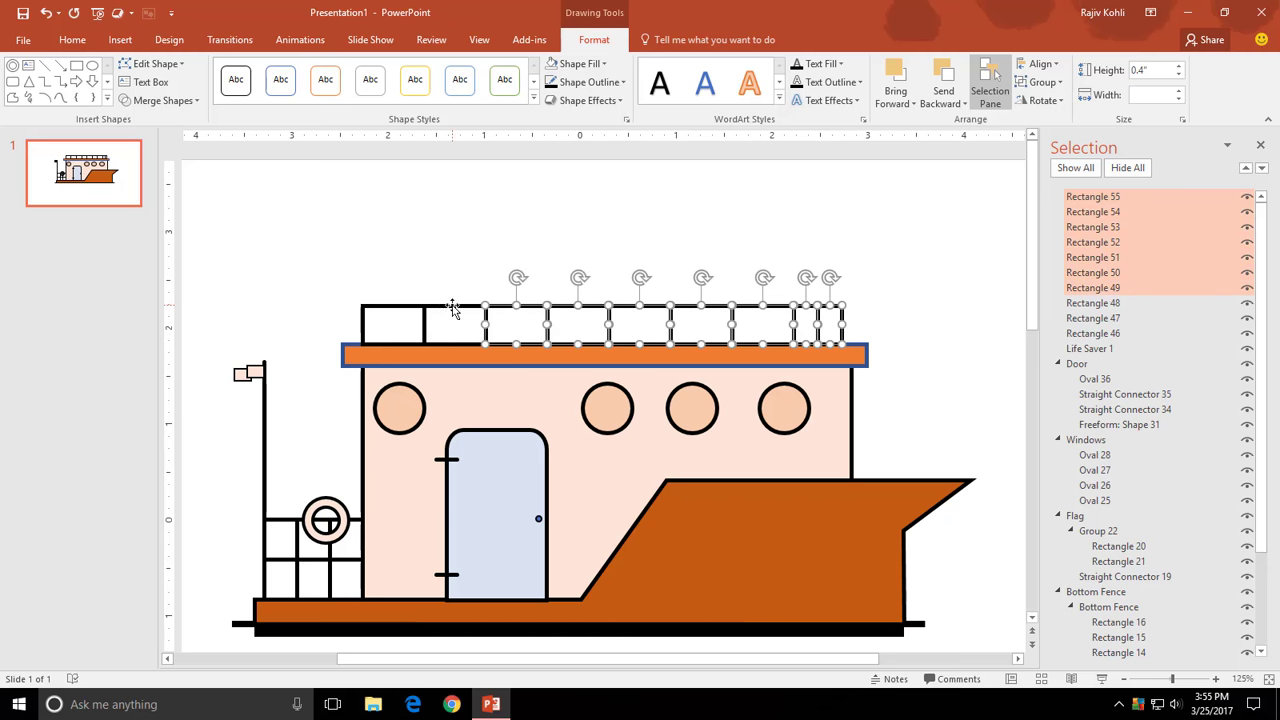
pyautogui.keyDown('shift'); pyautogui.click(452, 308); pyautogui.keyUp('shift')
pyautogui.keyDown('shift'); pyautogui.click(390, 310); pyautogui.keyUp('shift')
pyautogui.click(1043, 82)
pyautogui.click(1048, 100)
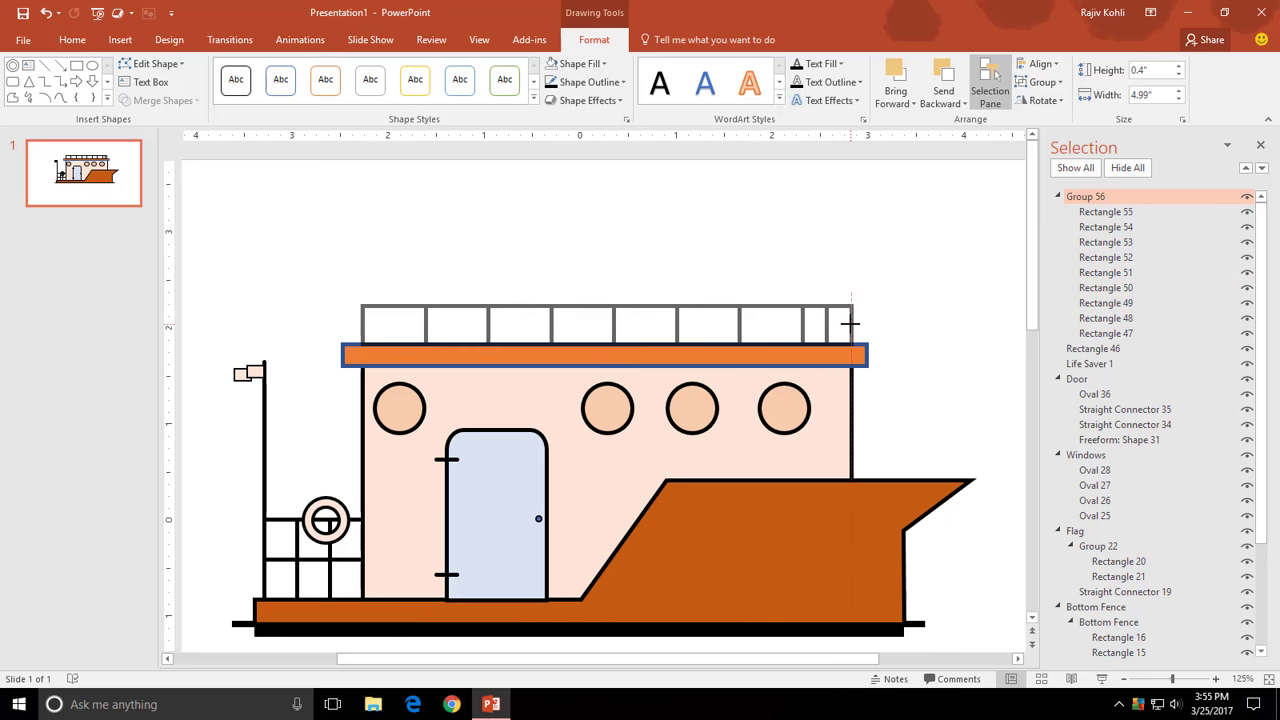
# - Copy the railing row above the original, group both as Top Fence, and shorten it
pyautogui.moveTo(572, 314); pyautogui.dragTo(579, 283)
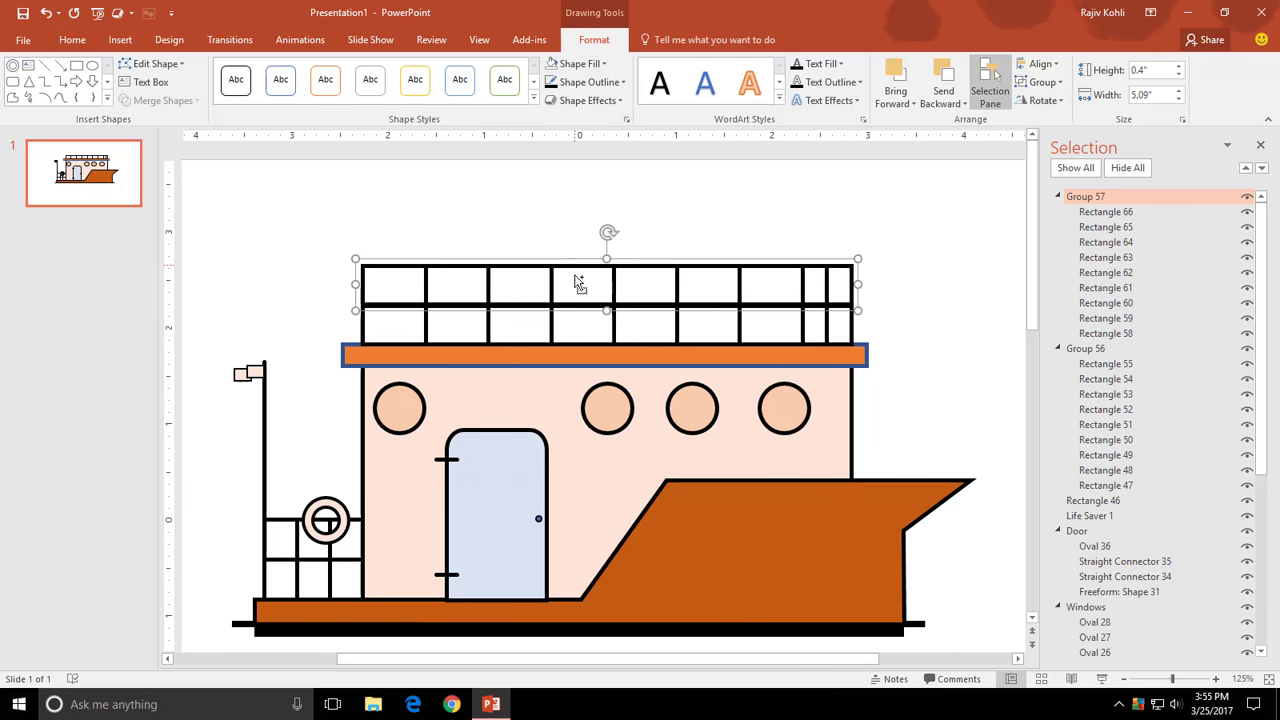
pyautogui.keyDown('shift'); pyautogui.click(398, 345); pyautogui.keyUp('shift')
pyautogui.hotkey('ctrl', 'g')
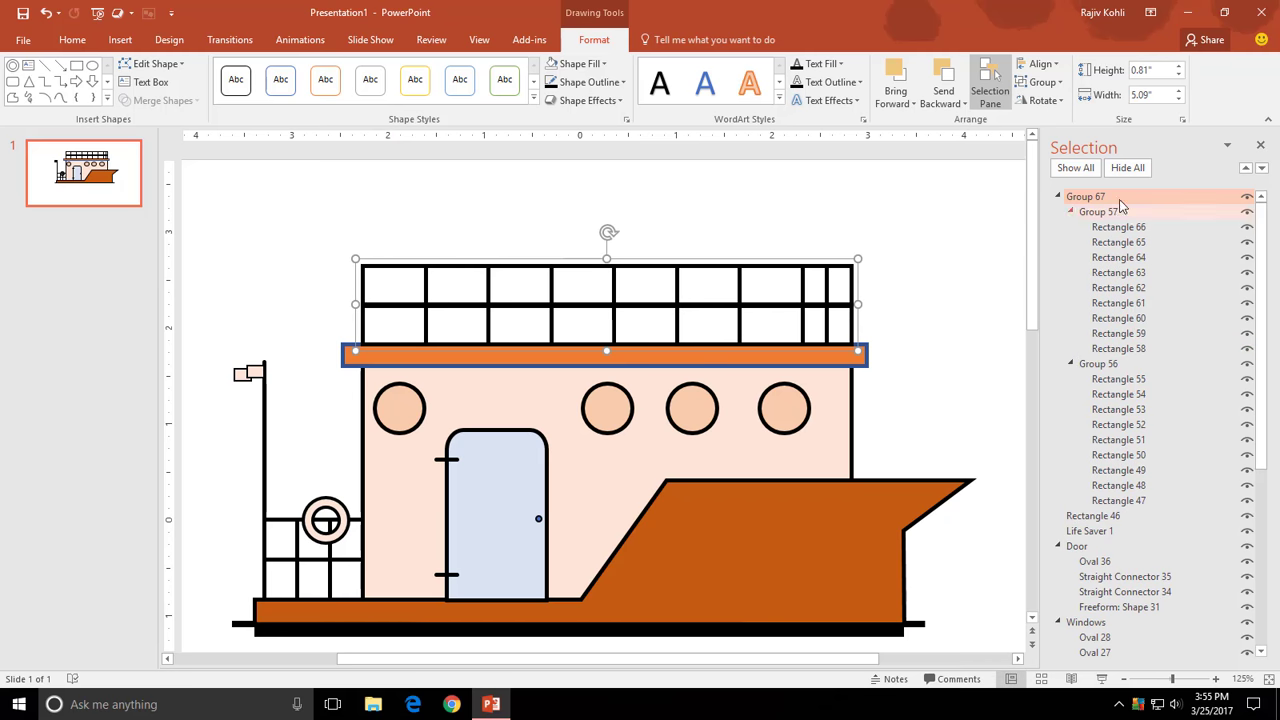
pyautogui.click(1120, 199)
pyautogui.write('Top')
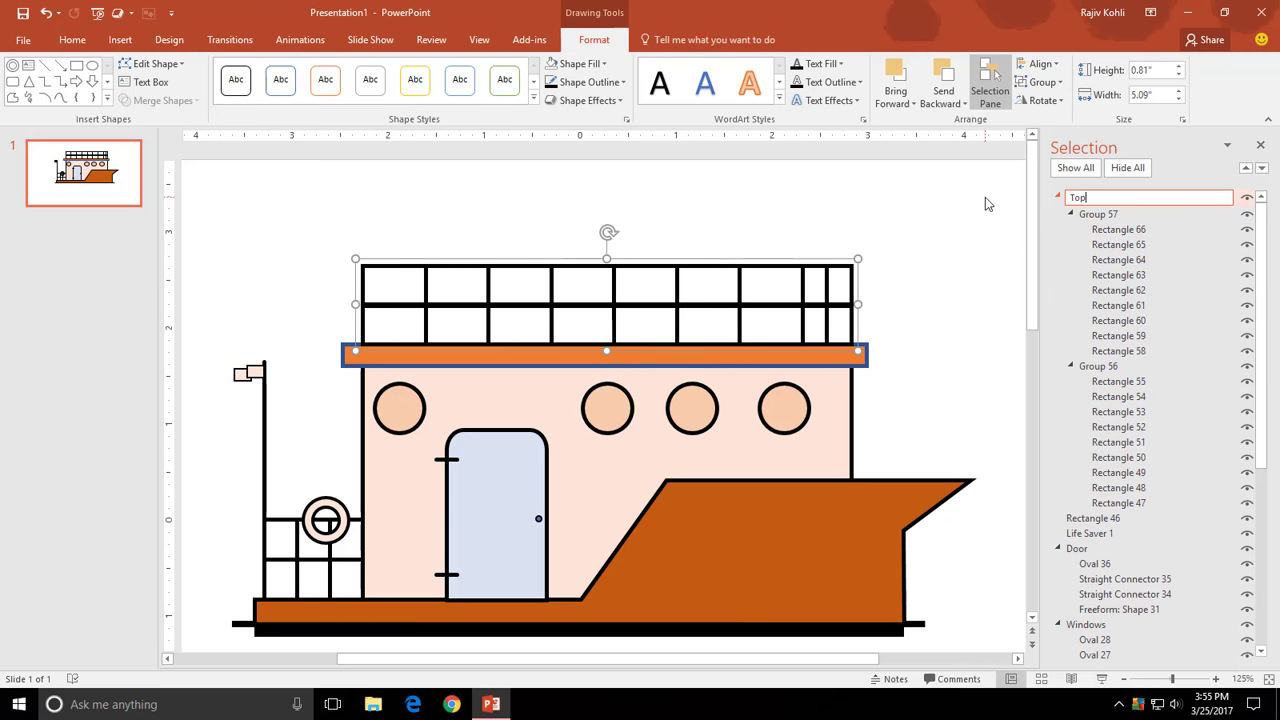
pyautogui.write(' Fence')
pyautogui.press('Return')
pyautogui.moveTo(606, 260); pyautogui.dragTo(606, 290)
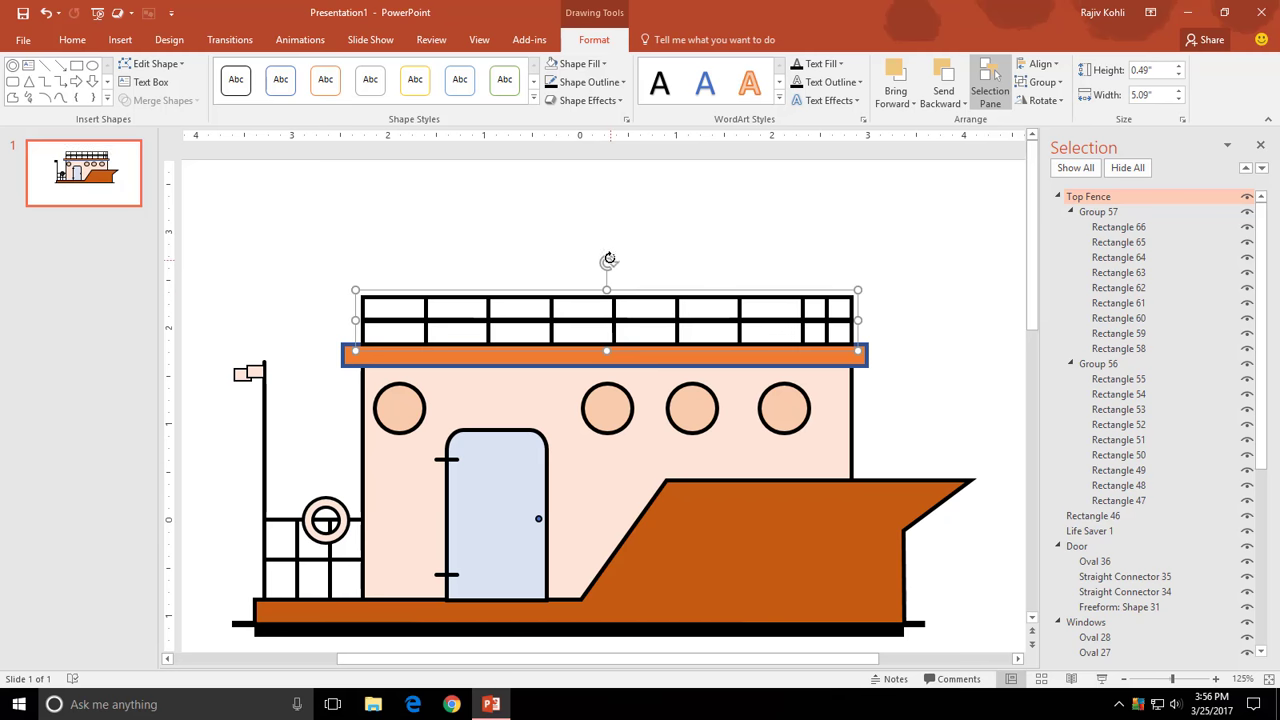
# - Rename the orange roof slab to Top Base
pyautogui.click(343, 351)
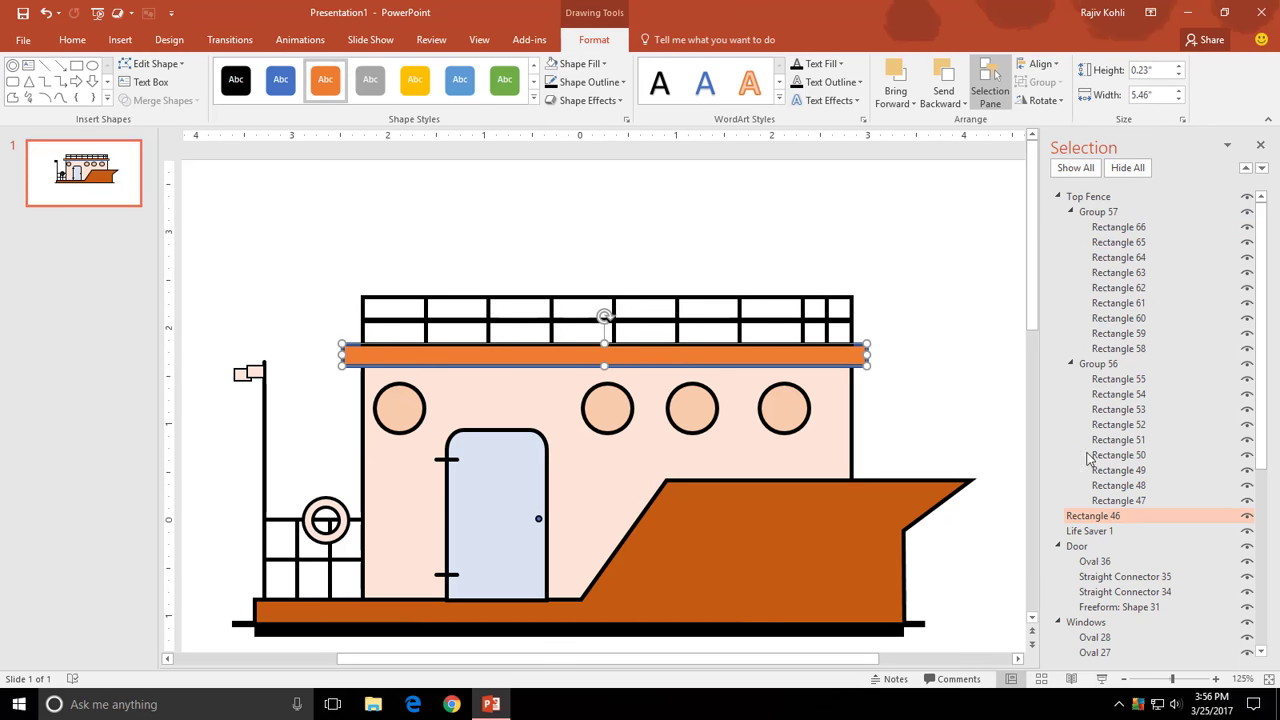
pyautogui.click(1097, 516)
pyautogui.write('op Base')
pyautogui.press('Return')
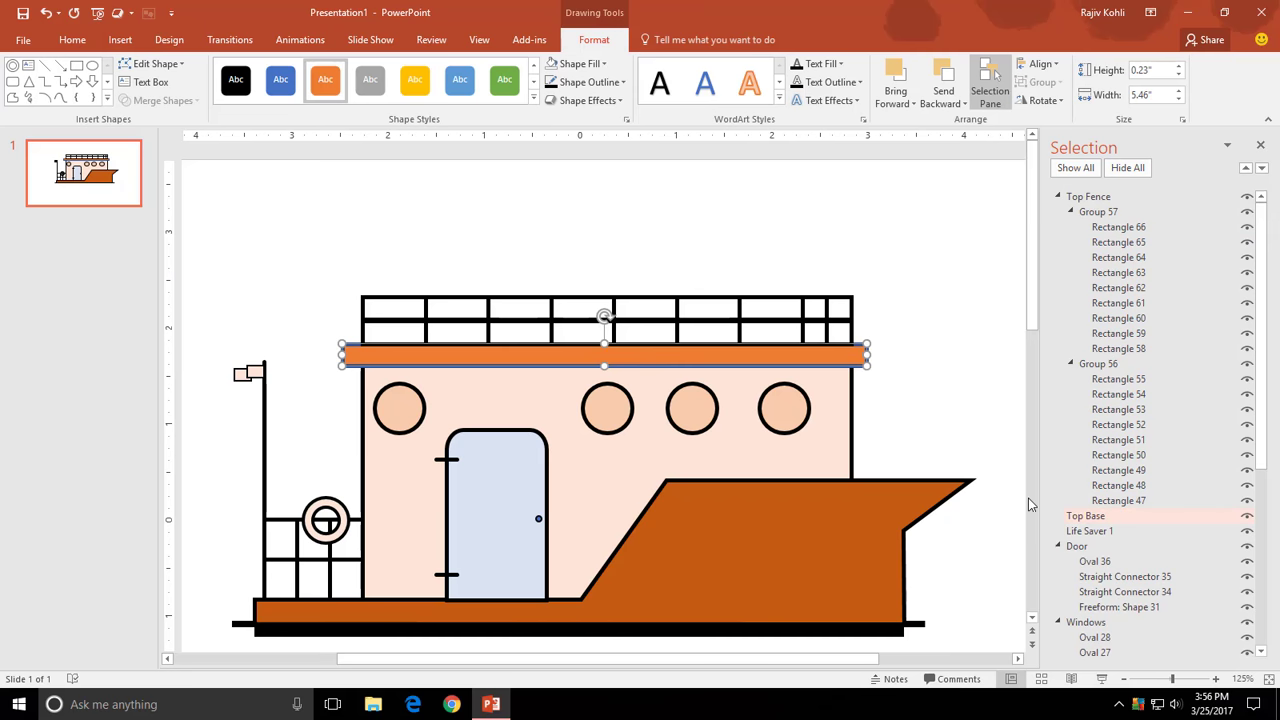
# - Select all the ship parts and move the whole ship lower on the slide
pyautogui.press('Escape')
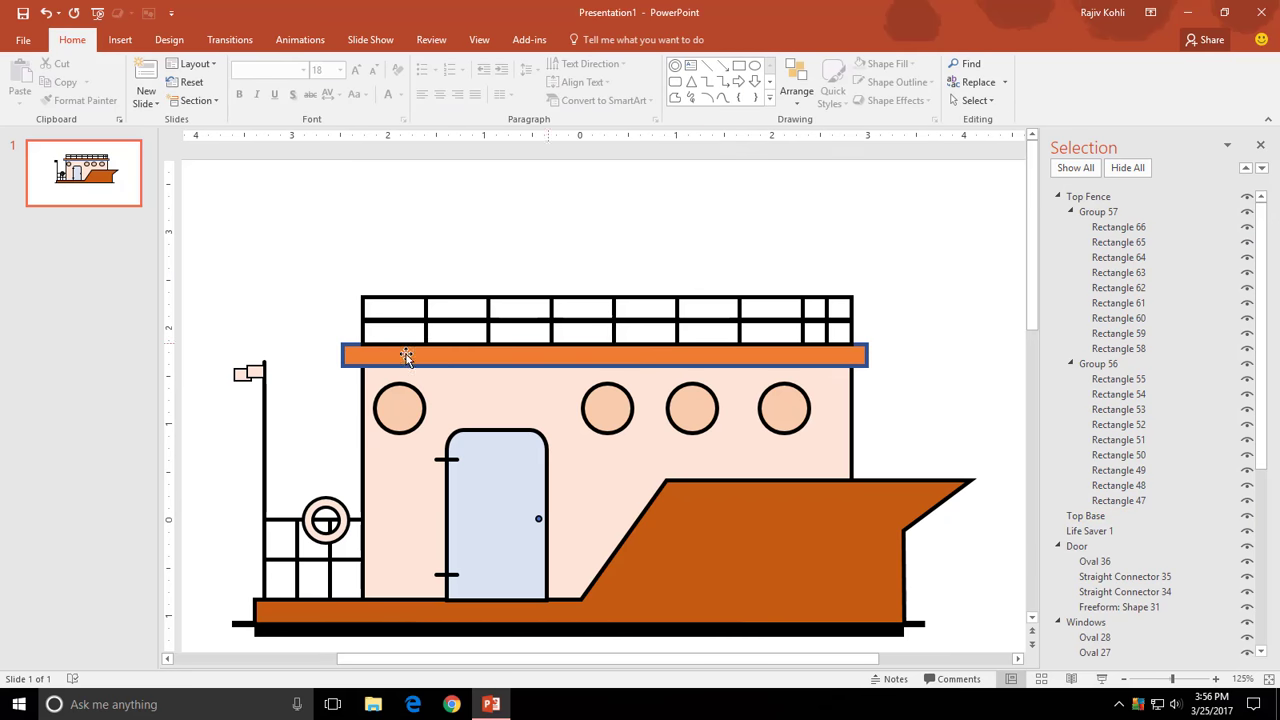
pyautogui.keyDown('ctrl'); pyautogui.scroll(-4, 420, 340); pyautogui.keyUp('ctrl')
pyautogui.moveTo(304, 210); pyautogui.dragTo(986, 594)
pyautogui.moveTo(724, 442); pyautogui.dragTo(714, 500)
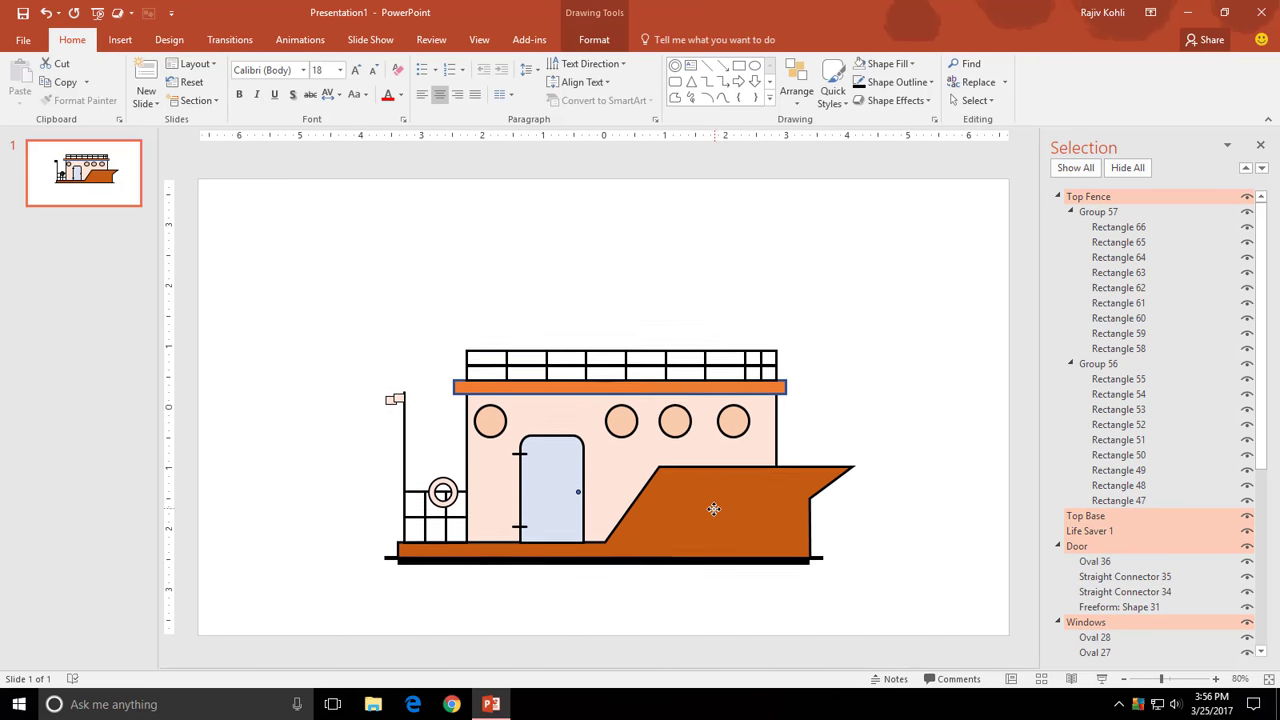
pyautogui.click(534, 243)
pyautogui.keyDown('ctrl'); pyautogui.scroll(2, 648, 355); pyautogui.keyUp('ctrl')
pyautogui.keyDown('ctrl'); pyautogui.scroll(2, 648, 355); pyautogui.keyUp('ctrl')
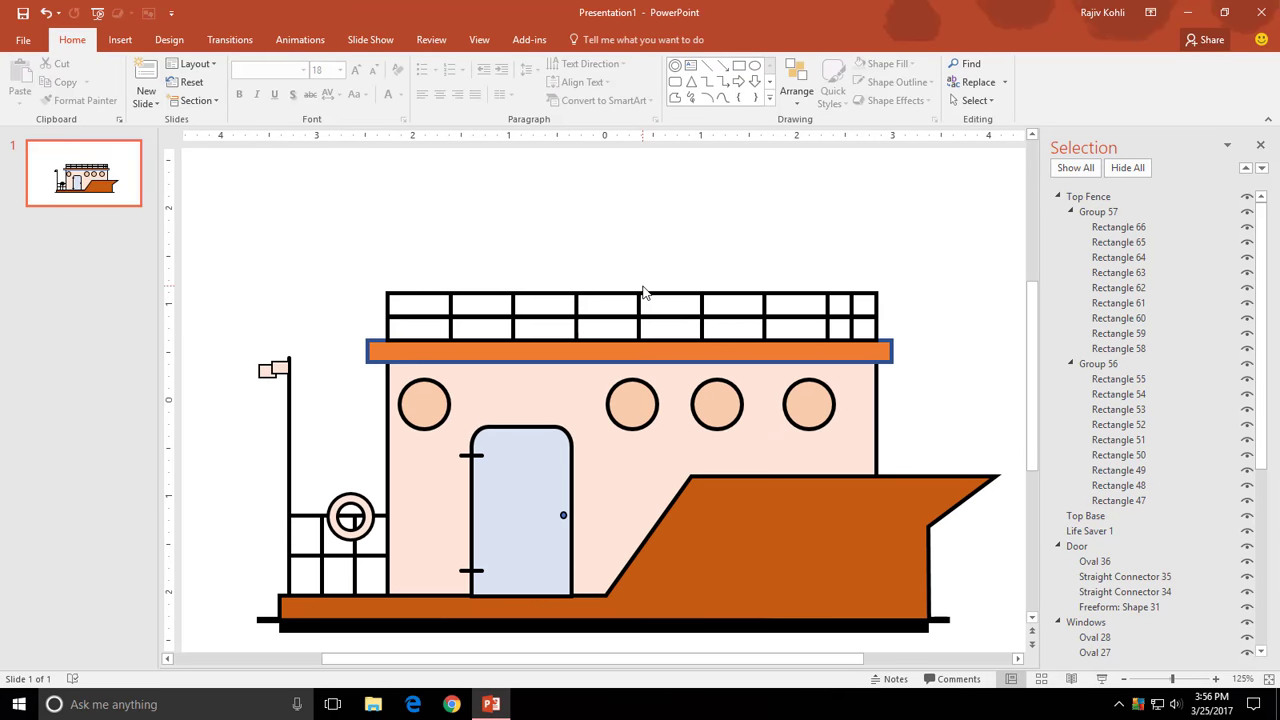
pyautogui.click(1031, 136)
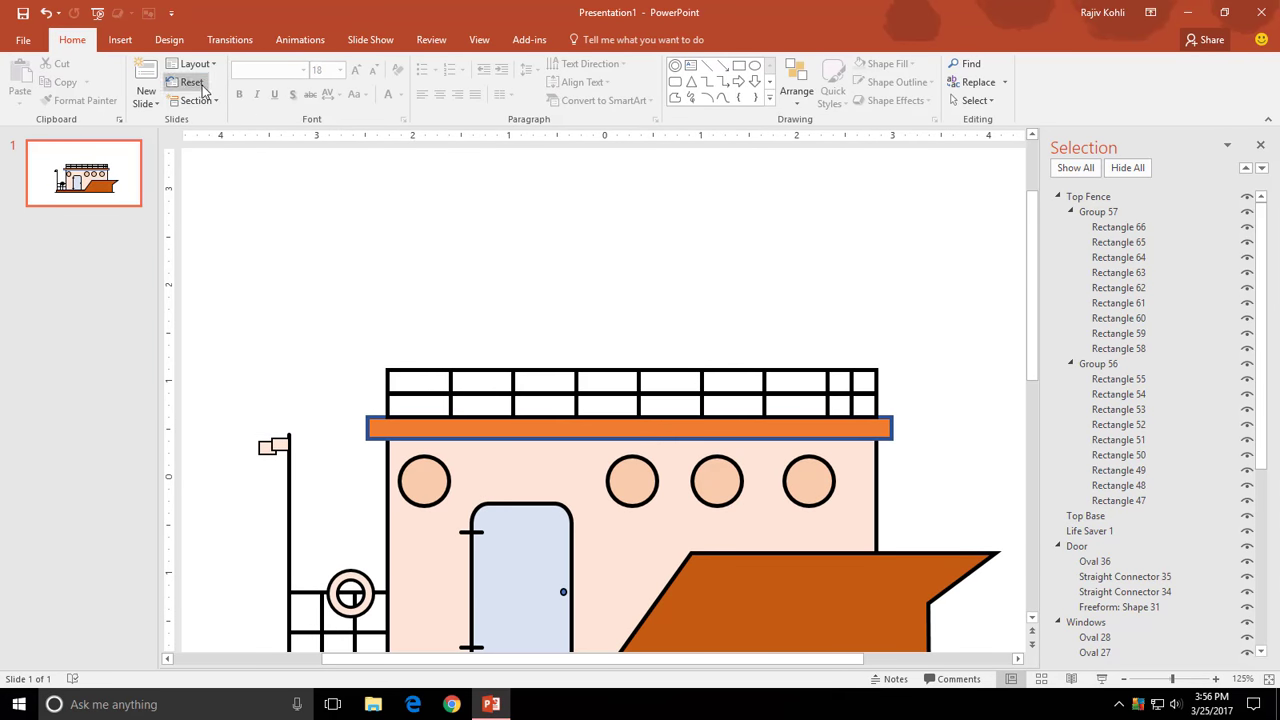
# - Draw two adjoining rectangles standing on the roof slab, the right one extended further
pyautogui.click(118, 40)
pyautogui.click(272, 80)
pyautogui.click(414, 120)
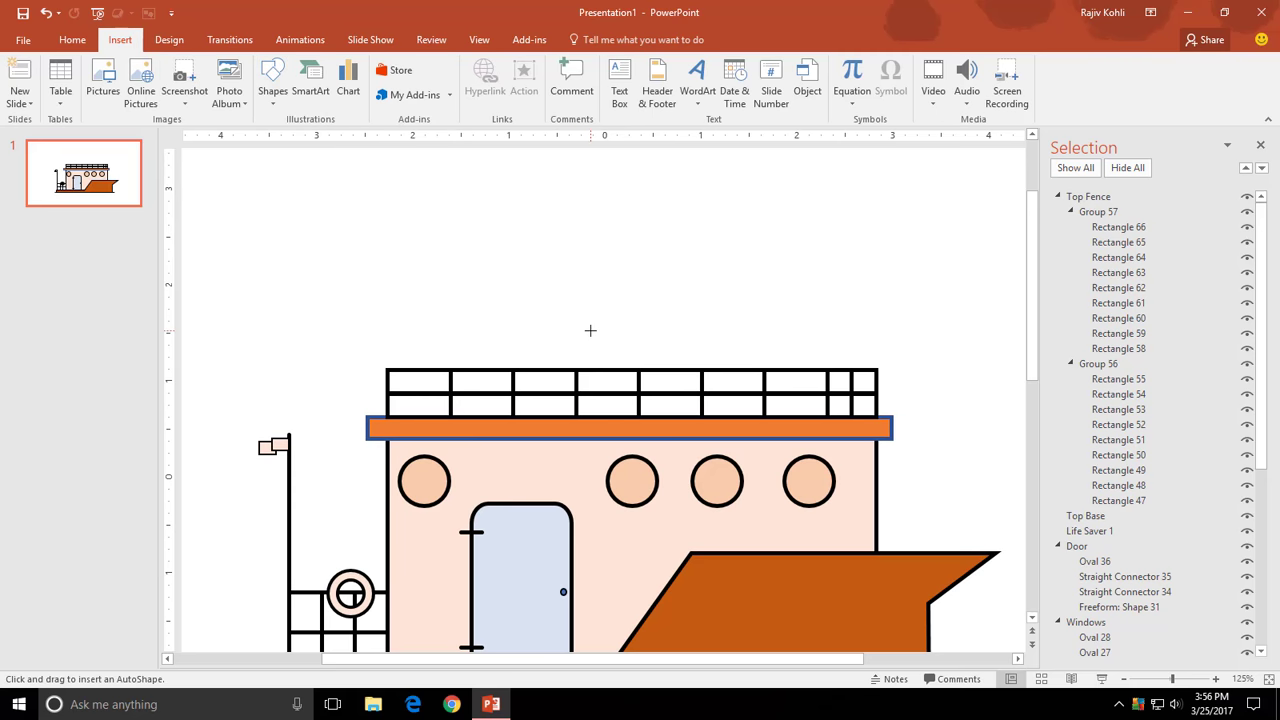
pyautogui.moveTo(548, 257); pyautogui.dragTo(664, 416)
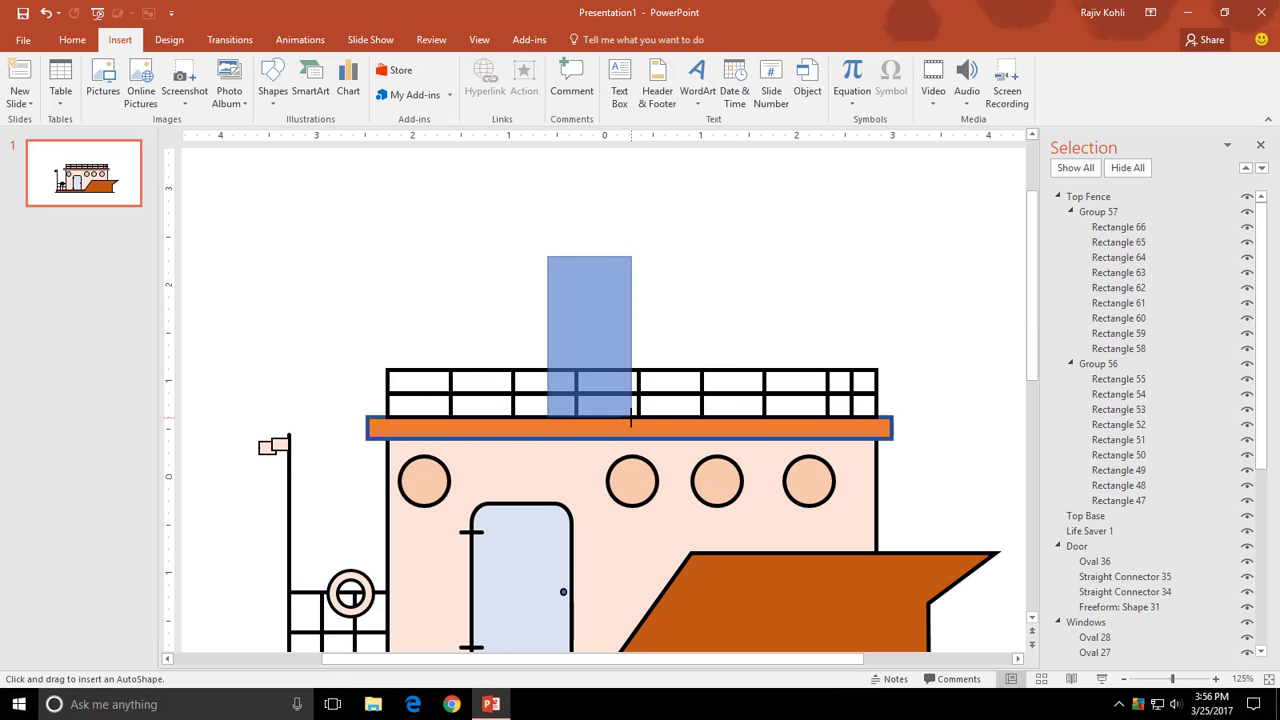
pyautogui.moveTo(664, 257); pyautogui.dragTo(795, 416)
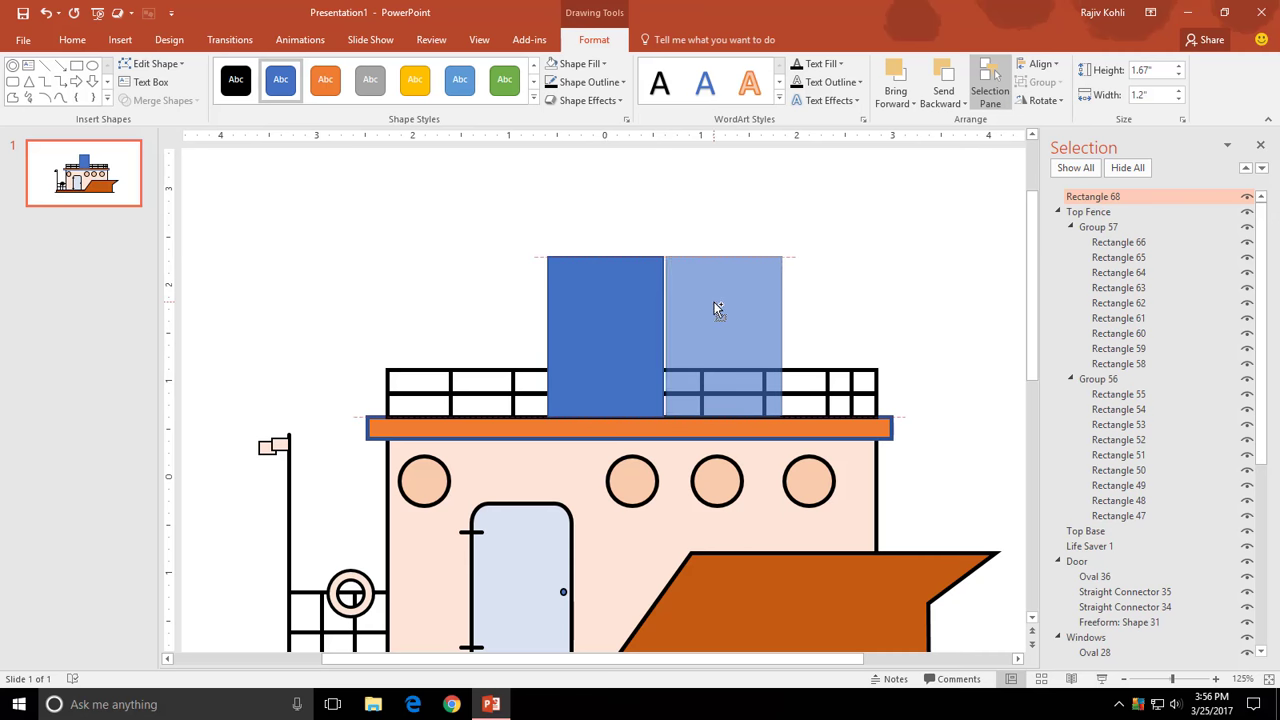
pyautogui.moveTo(800, 337); pyautogui.dragTo(850, 343)
# - Remove their outlines, make the right rectangle taller, and union them into one stepped shape
pyautogui.keyDown('shift'); pyautogui.click(635, 285); pyautogui.keyUp('shift')
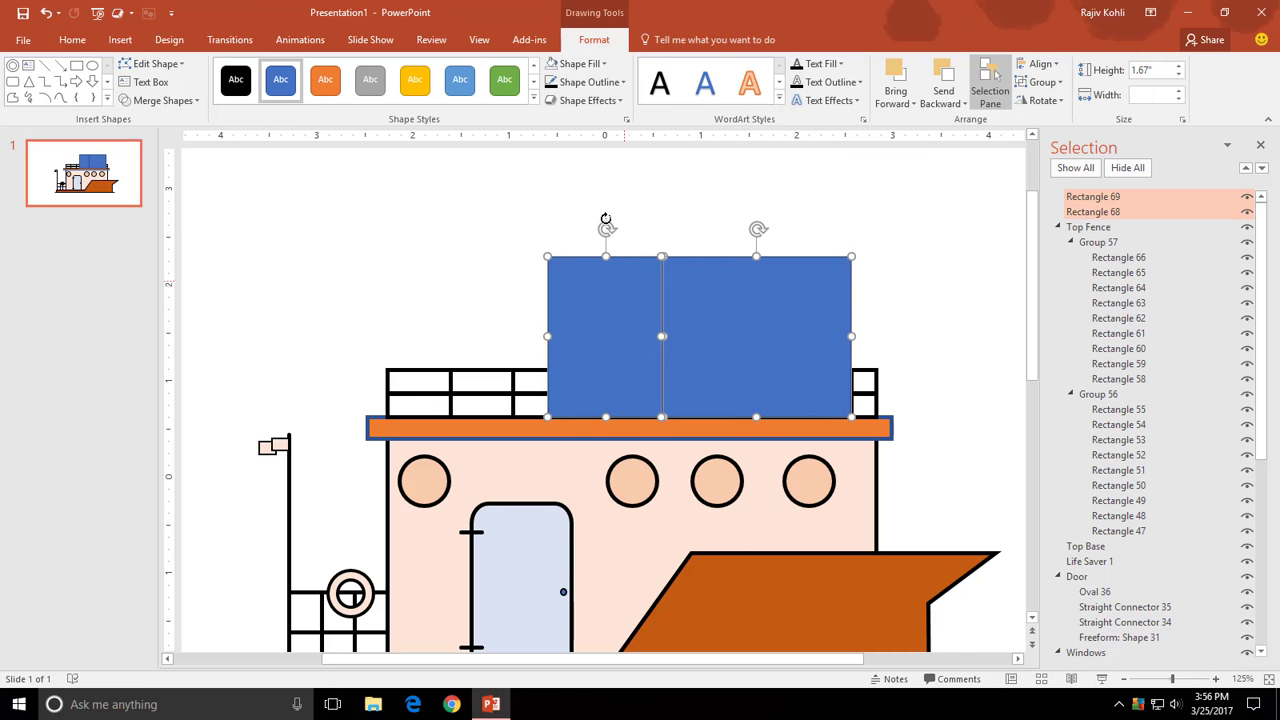
pyautogui.click(589, 82)
pyautogui.click(597, 226)
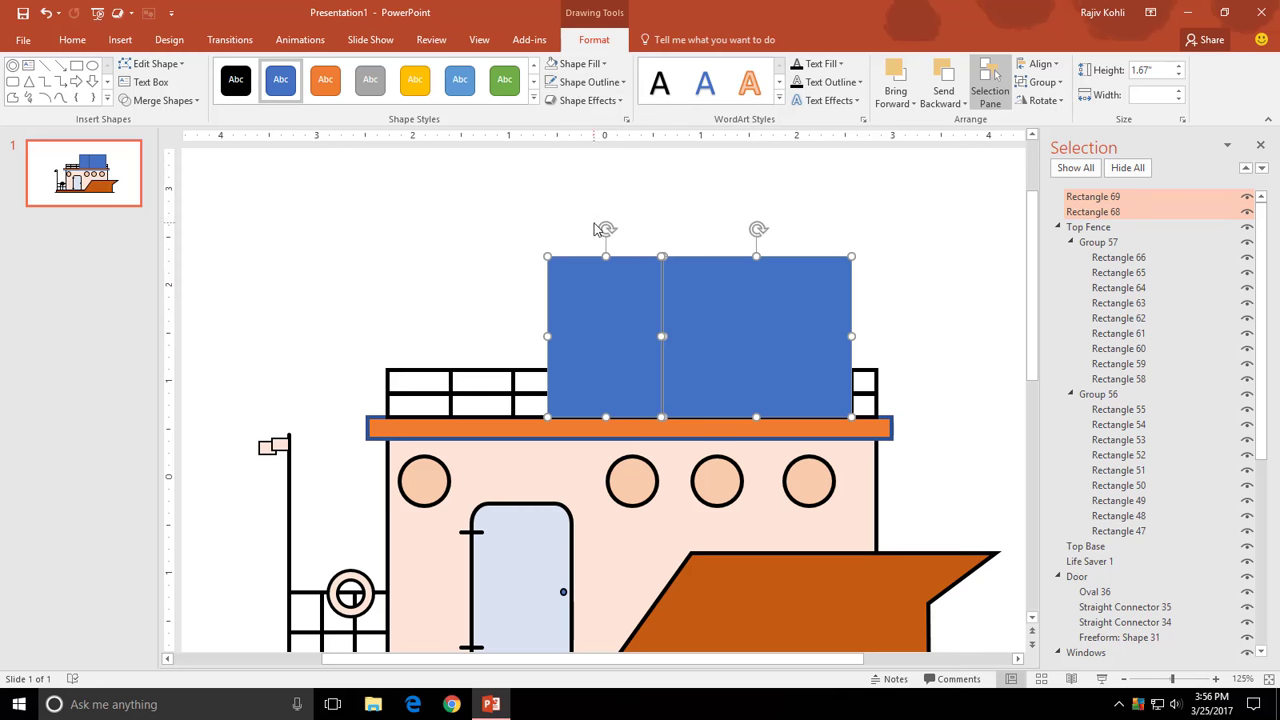
pyautogui.click(157, 100)
pyautogui.click(150, 130)
pyautogui.hotkey('ctrl', 'z')
pyautogui.click(740, 300)
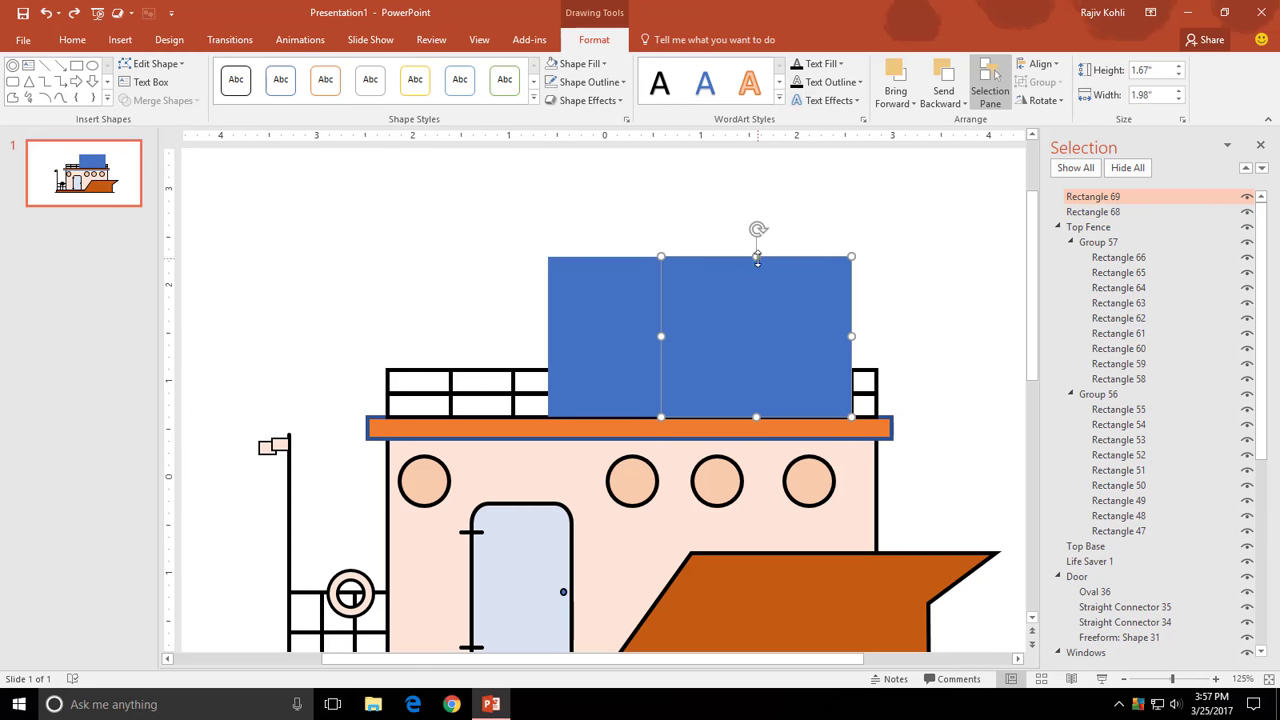
pyautogui.moveTo(757, 256); pyautogui.dragTo(757, 203)
pyautogui.keyDown('shift'); pyautogui.click(650, 290); pyautogui.keyUp('shift')
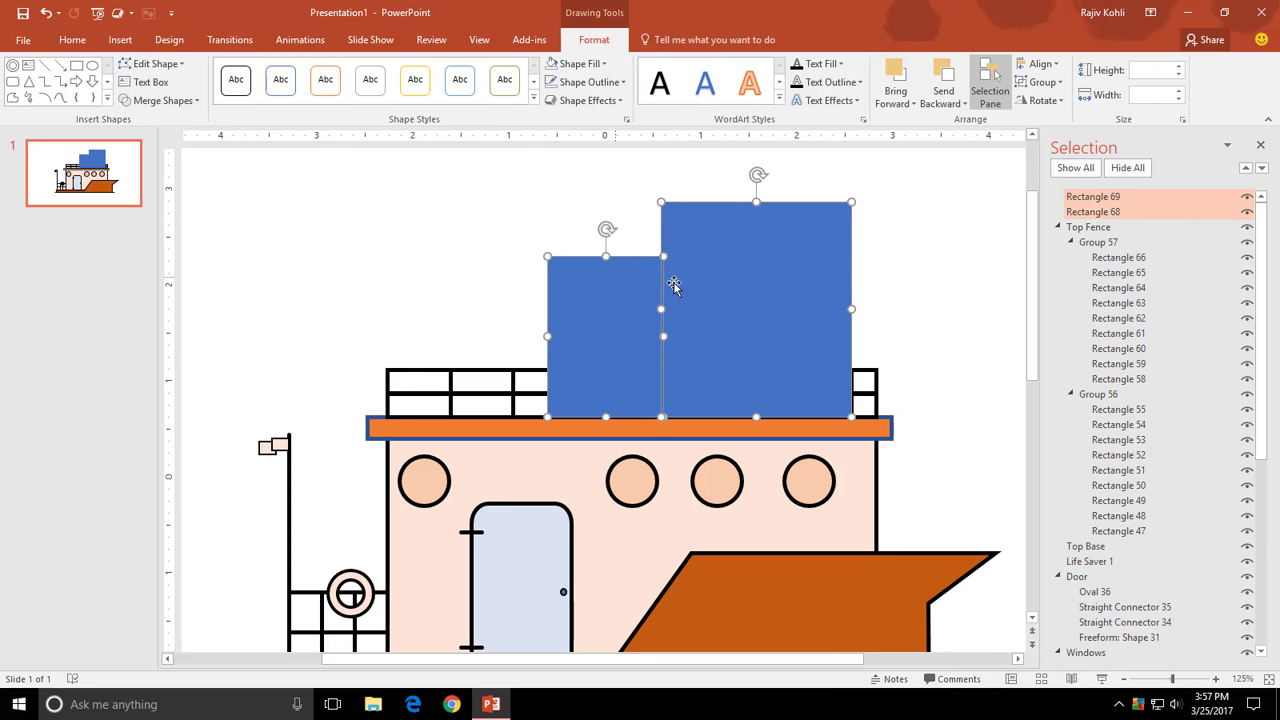
pyautogui.click(157, 100)
pyautogui.click(156, 121)
# - Give the stepped cabin a 3 pt outline, the lower cabin's peach fill, and send it behind the railing
pyautogui.click(589, 82)
pyautogui.click(589, 82)
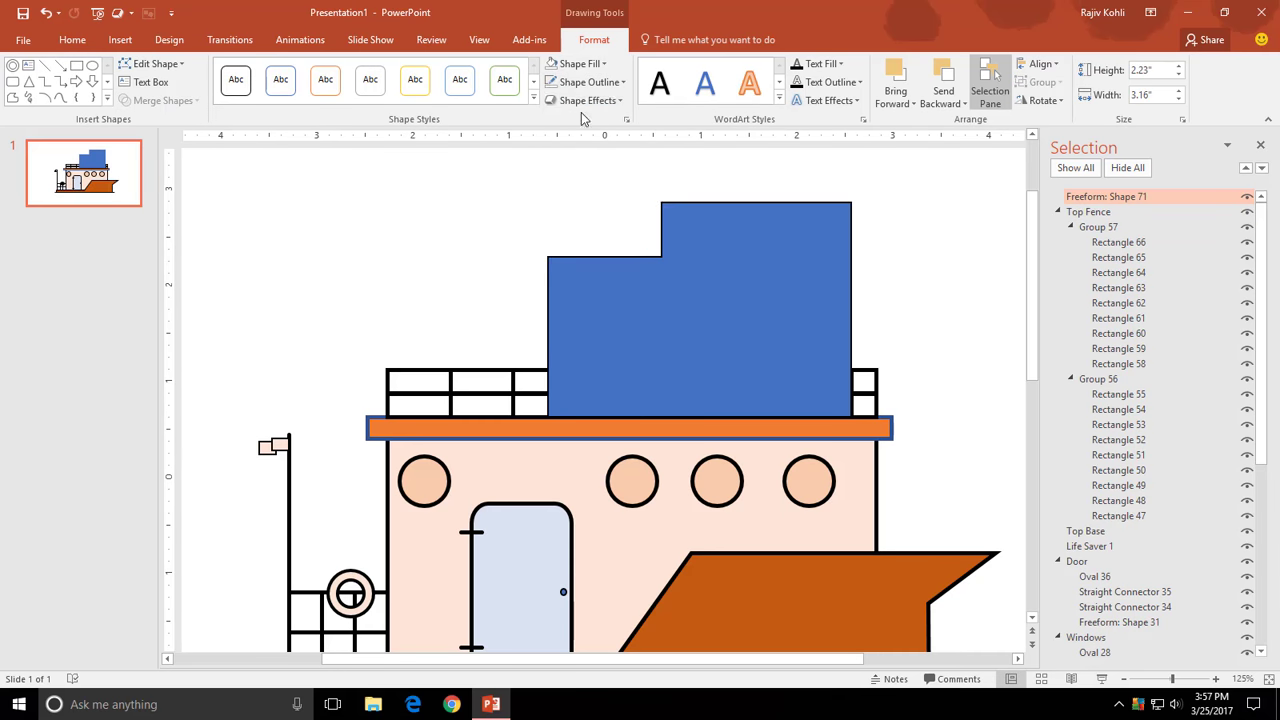
pyautogui.click(589, 82)
pyautogui.moveTo(584, 282)
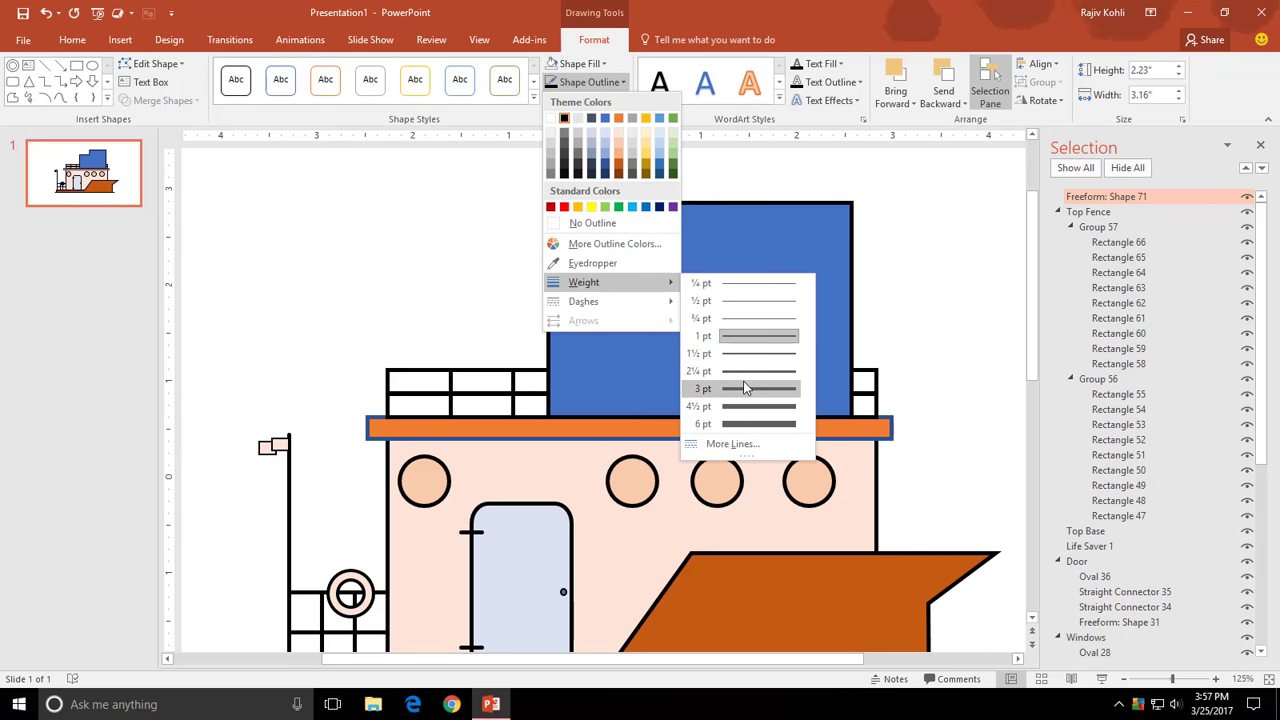
pyautogui.click(745, 388)
pyautogui.click(597, 65)
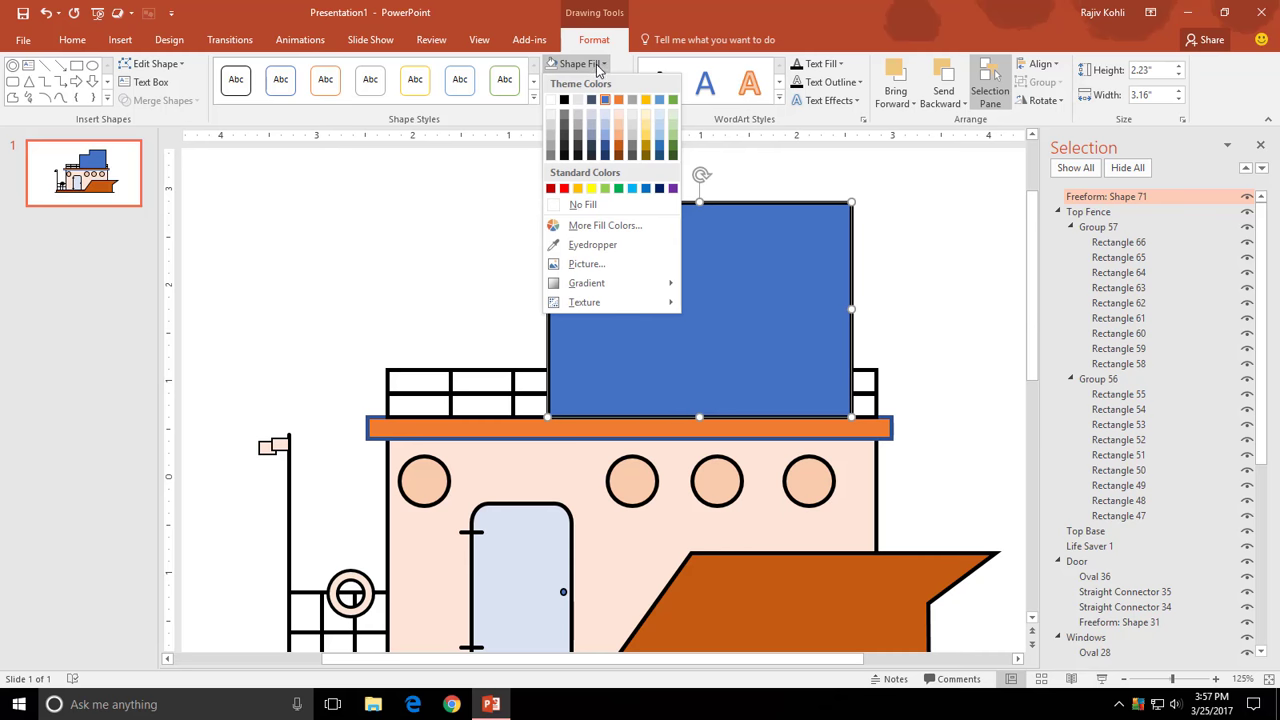
pyautogui.click(592, 244)
pyautogui.click(513, 443)
pyautogui.click(964, 104)
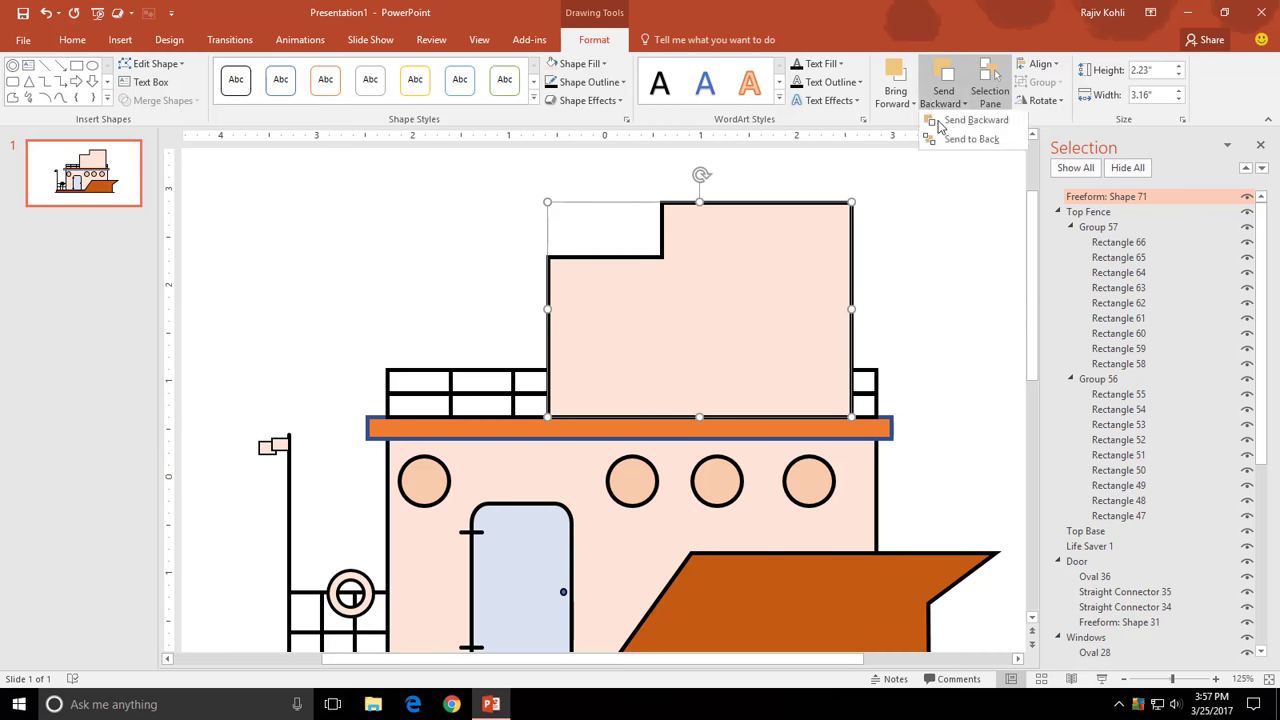
pyautogui.click(955, 141)
# - Copy a lower-cabin porthole onto the upper cabin and name it Top Window 1
pyautogui.click(424, 480)
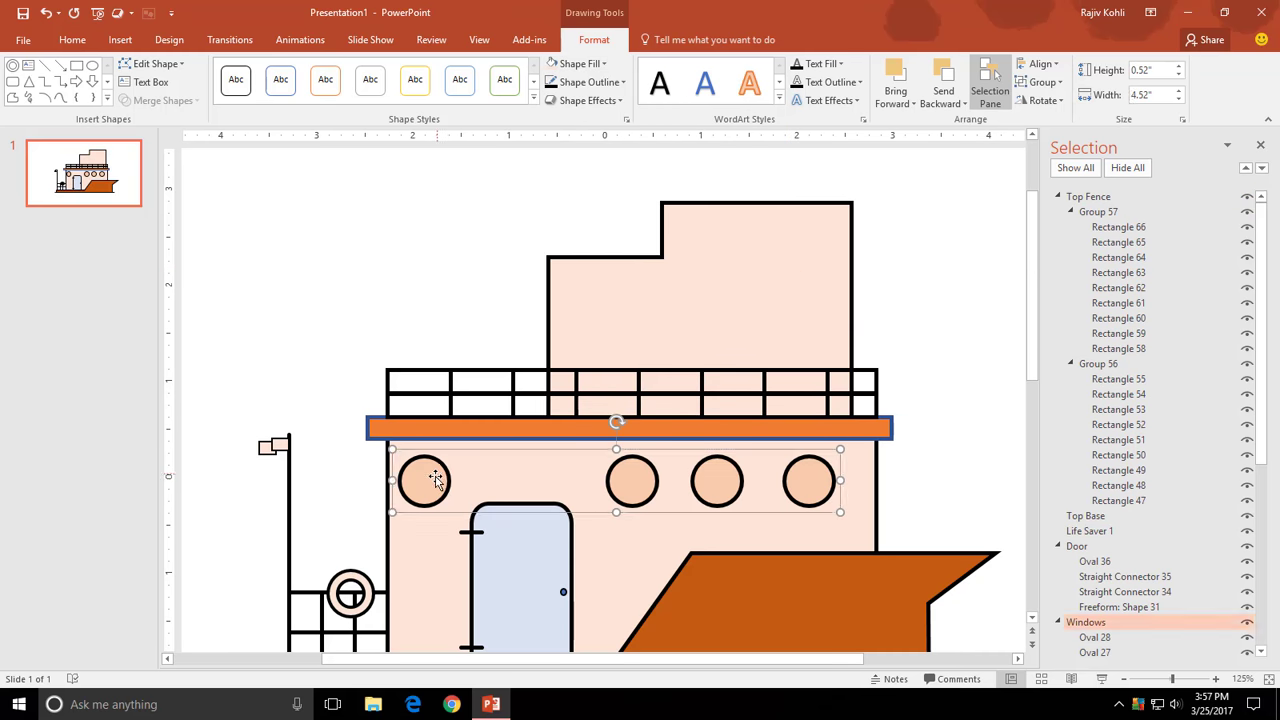
pyautogui.click(424, 480)
pyautogui.hotkey('ctrl', 'c')
pyautogui.hotkey('ctrl', 'v')
pyautogui.moveTo(430, 488); pyautogui.dragTo(582, 293)
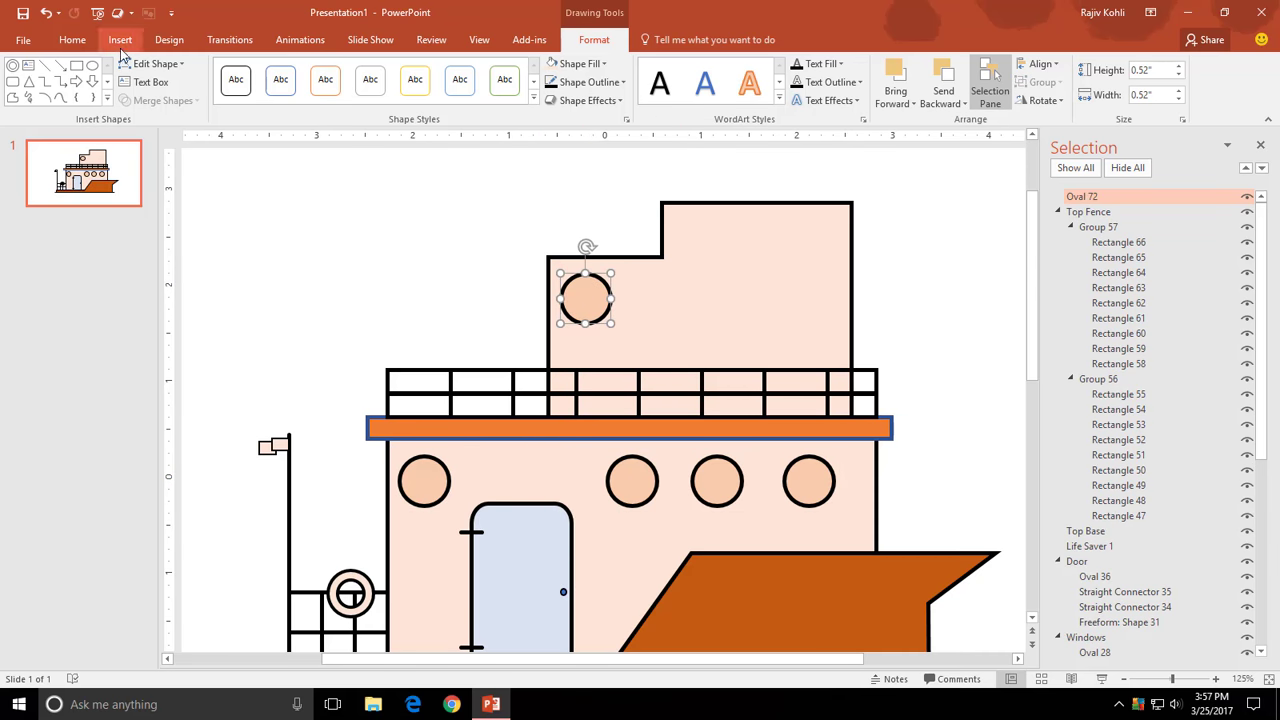
pyautogui.doubleClick(1082, 197)
pyautogui.write('Top Window')
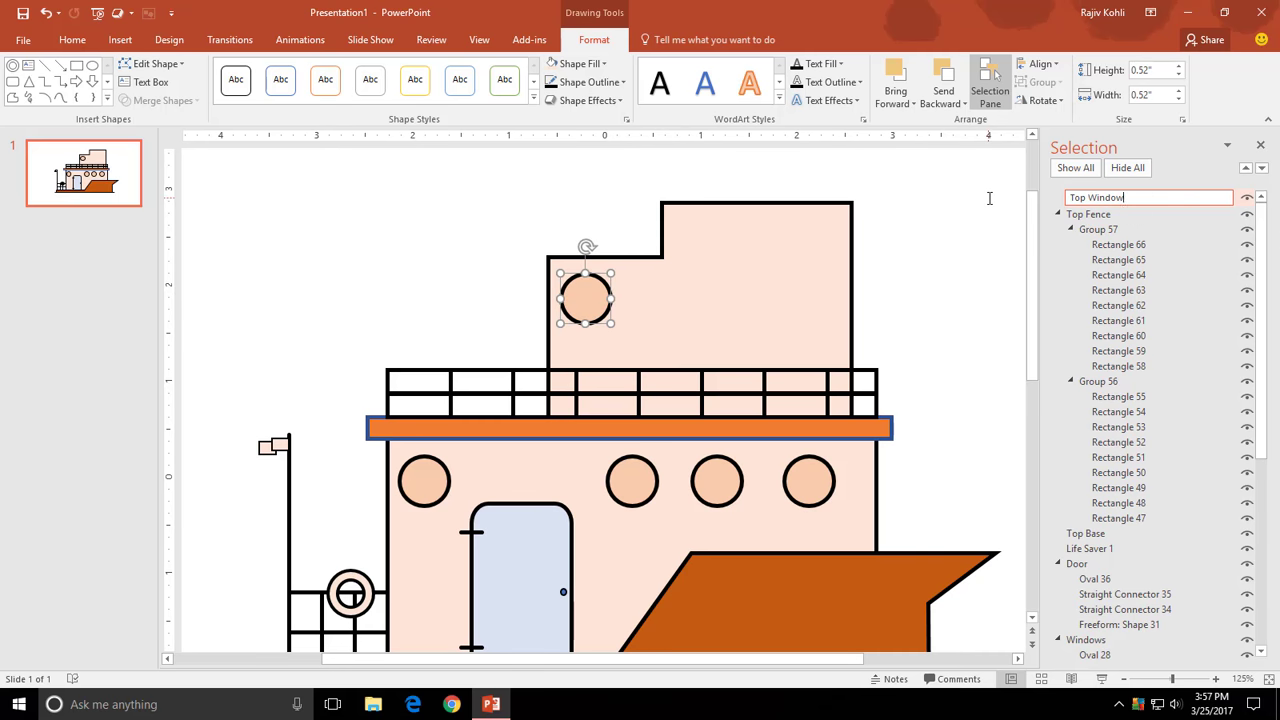
pyautogui.write('1')
pyautogui.press('Return')
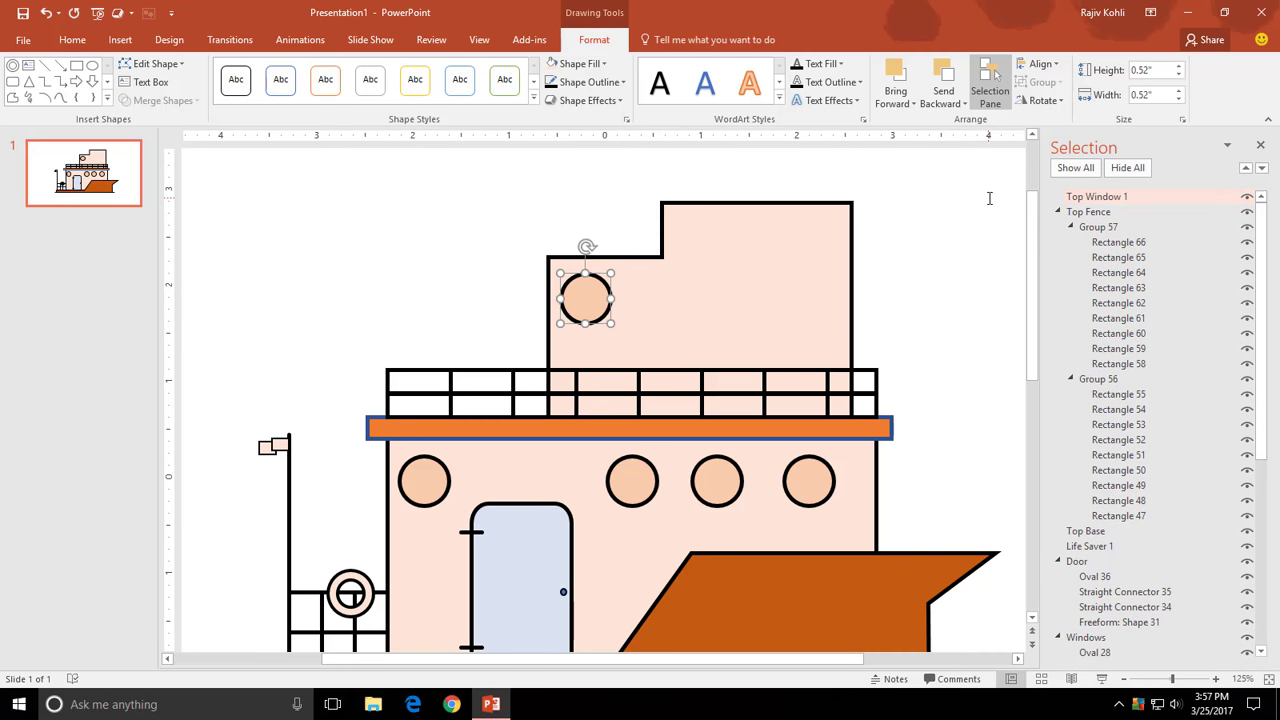
# - Draw a small window rectangle named Top Window 2 with light gold fill and a thicker black outline
pyautogui.click(120, 40)
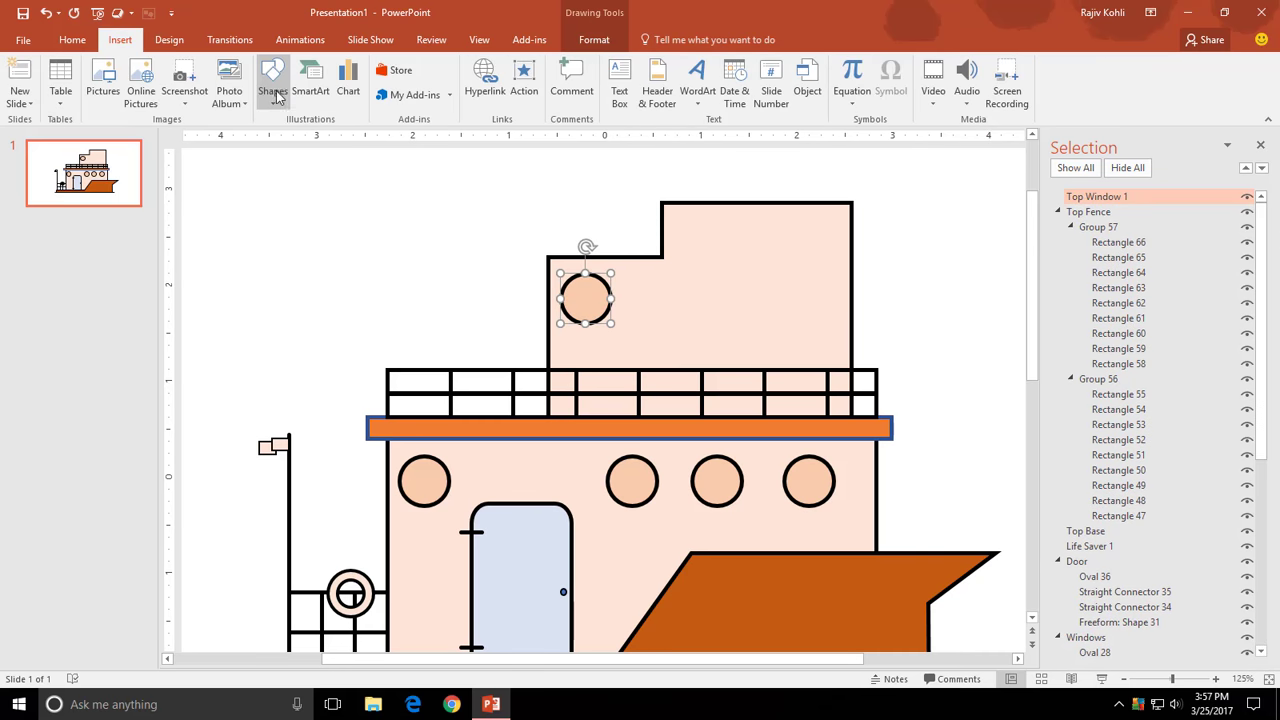
pyautogui.click(273, 80)
pyautogui.click(331, 140)
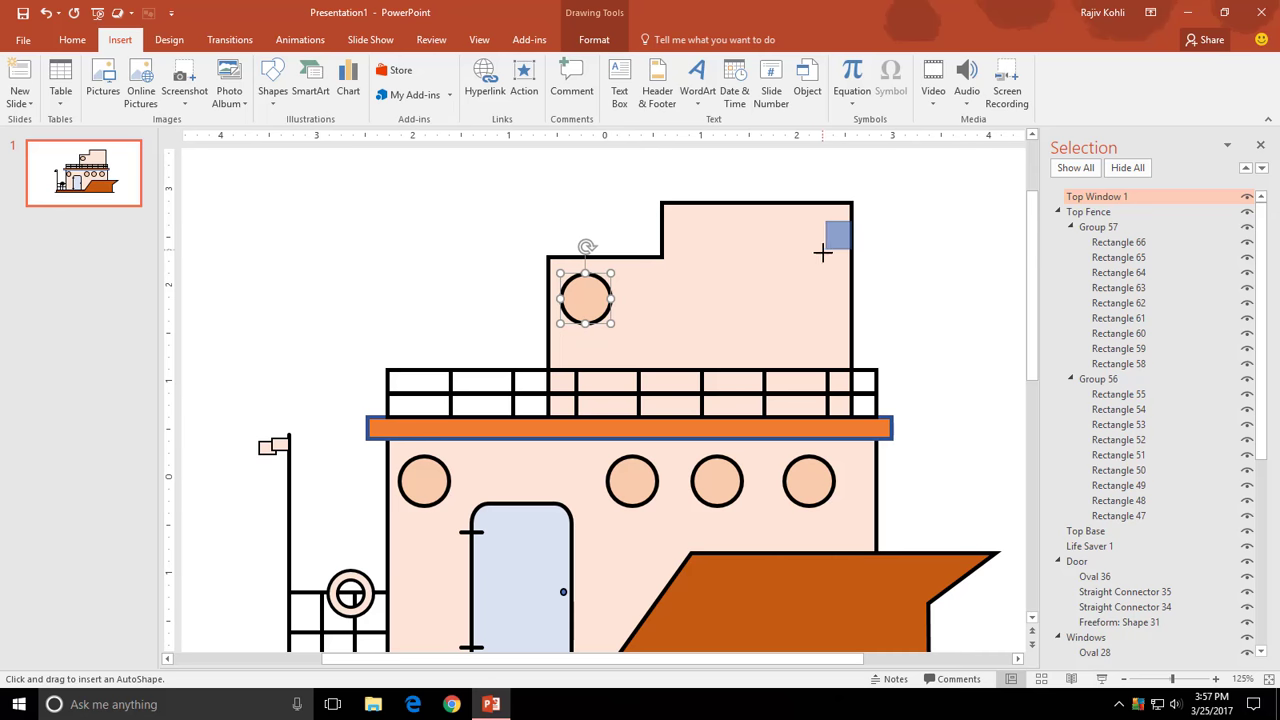
pyautogui.moveTo(822, 252); pyautogui.dragTo(820, 272)
pyautogui.doubleClick(1131, 198)
pyautogui.write('Top Window')
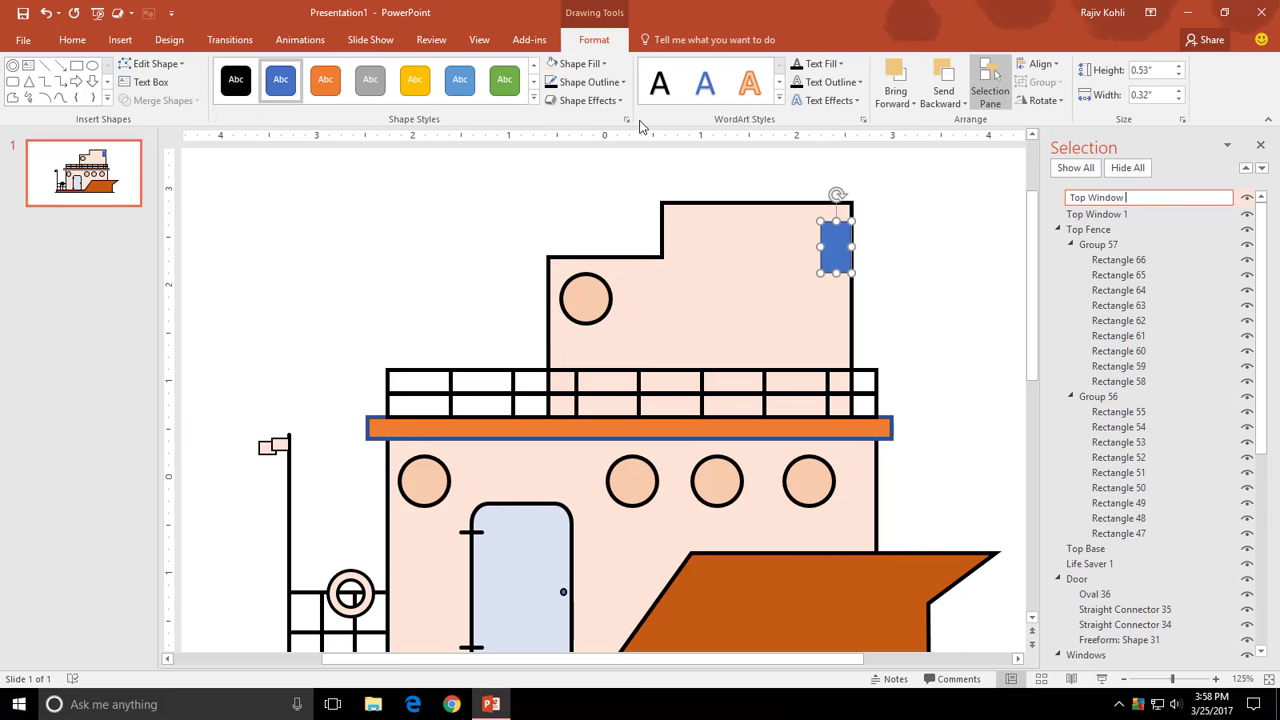
pyautogui.write('2')
pyautogui.press('Return')
pyautogui.click(578, 63)
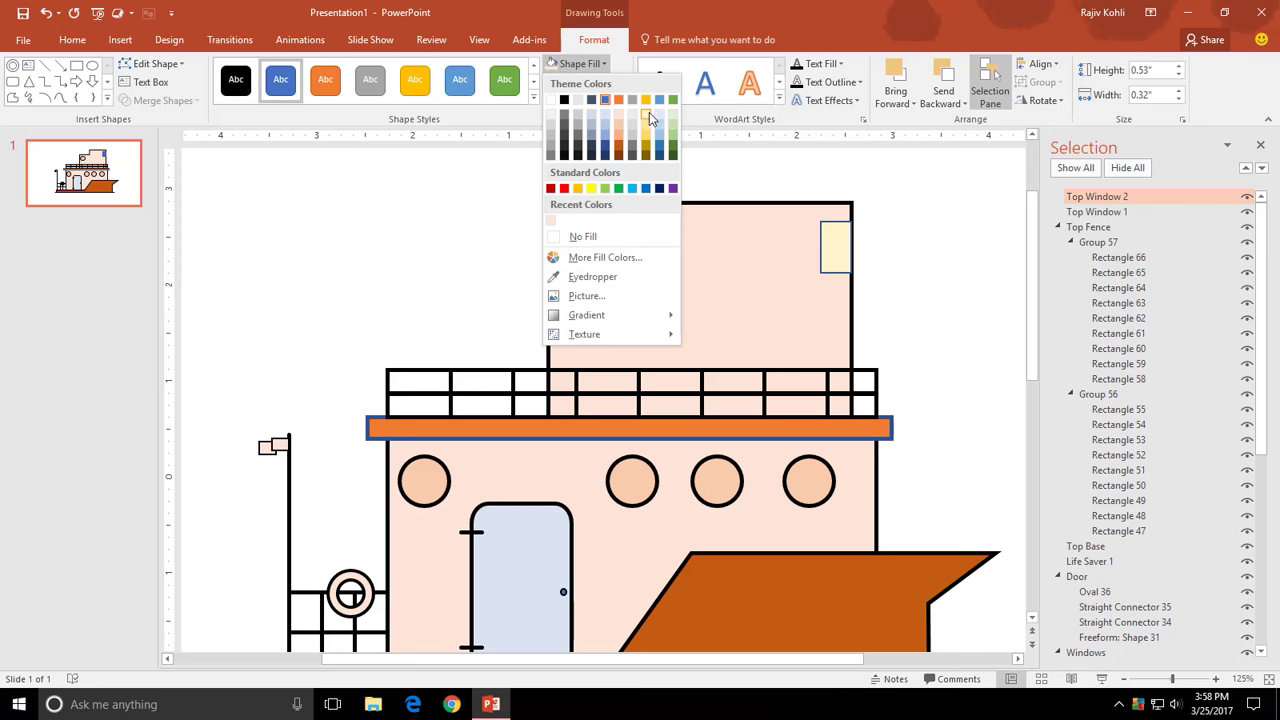
pyautogui.click(646, 113)
pyautogui.click(588, 82)
pyautogui.click(740, 408)
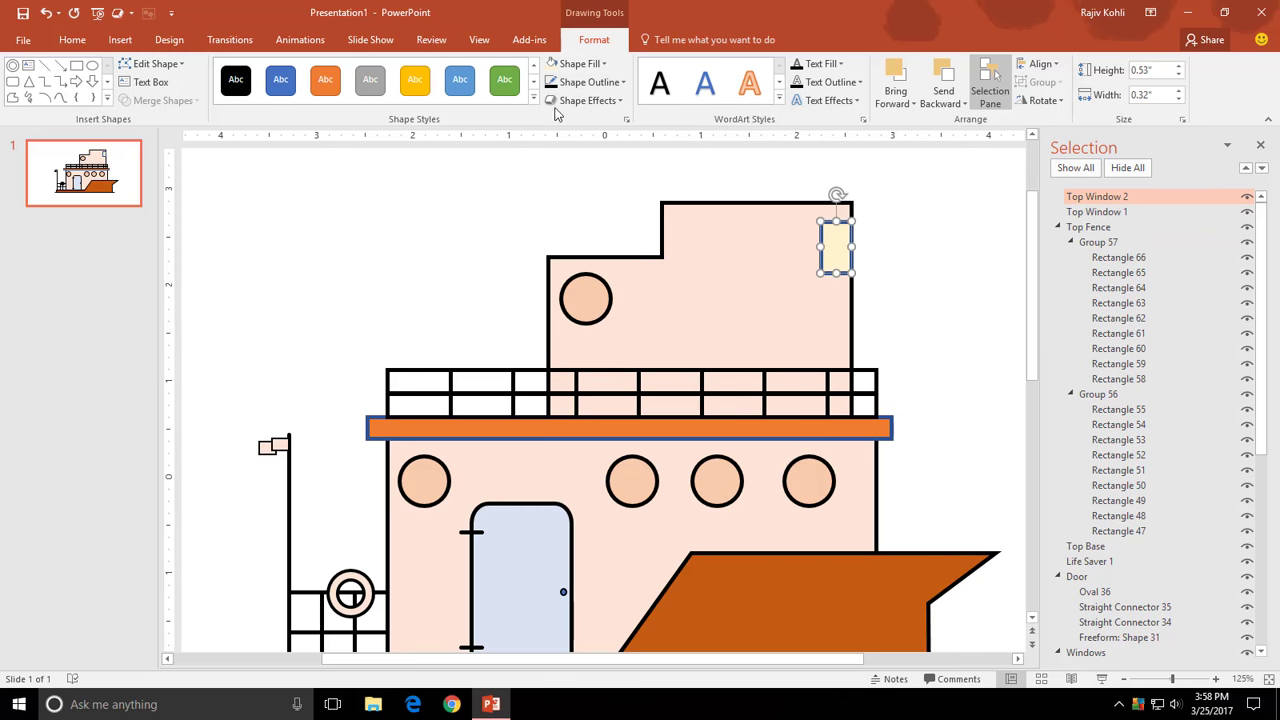
# - Place a copy of the window further left on the upper cabin
pyautogui.moveTo(830, 230)
pyautogui.mouseDown()
pyautogui.moveTo(676, 230)
pyautogui.moveTo(728, 247)
pyautogui.moveTo(694, 268)
pyautogui.mouseUp()
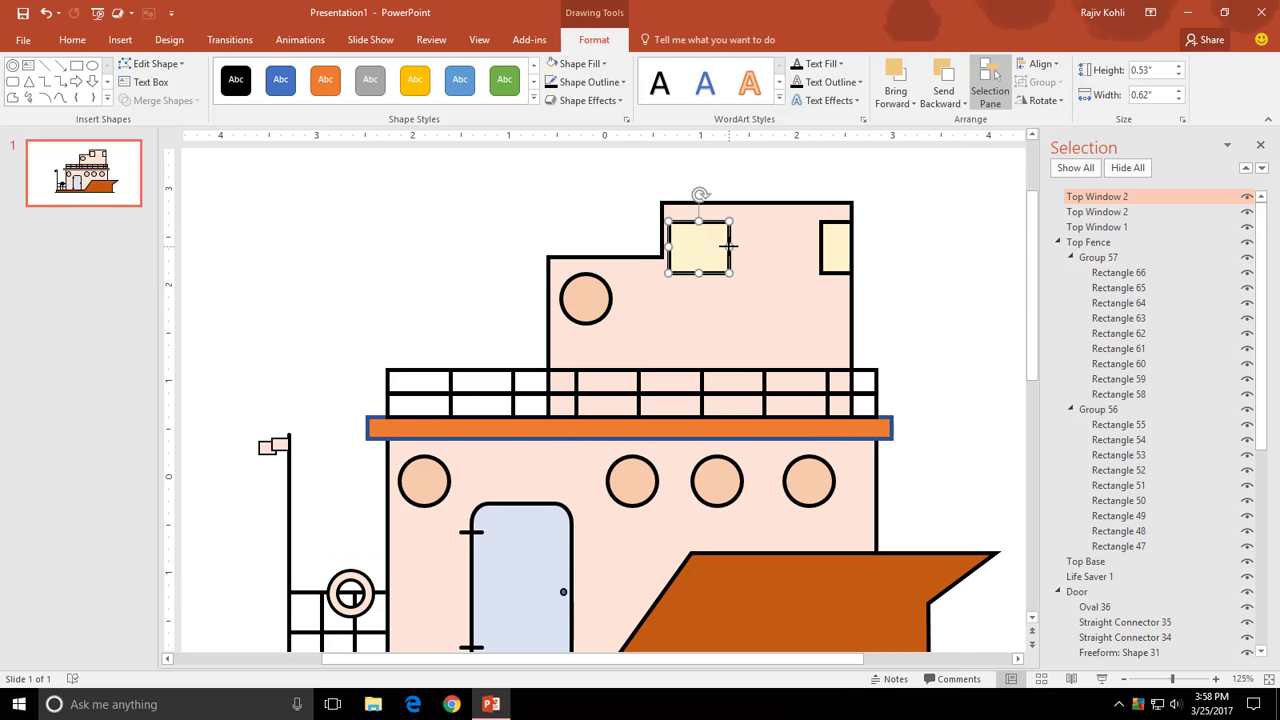
pyautogui.click(934, 271)
pyautogui.click(552, 530)
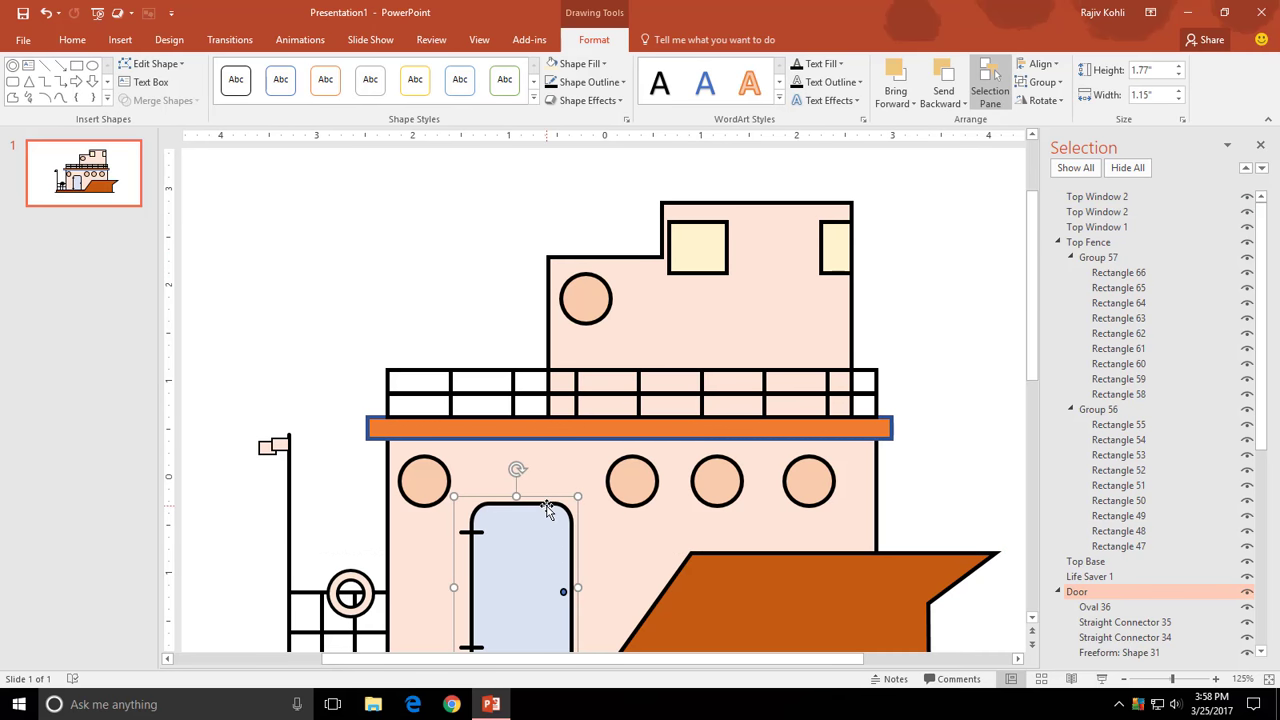
# - Duplicate the whole Door group and move the copy up onto the upper cabin
pyautogui.click(547, 510)
pyautogui.hotkey('ctrl', 'c')
pyautogui.hotkey('ctrl', 'v')
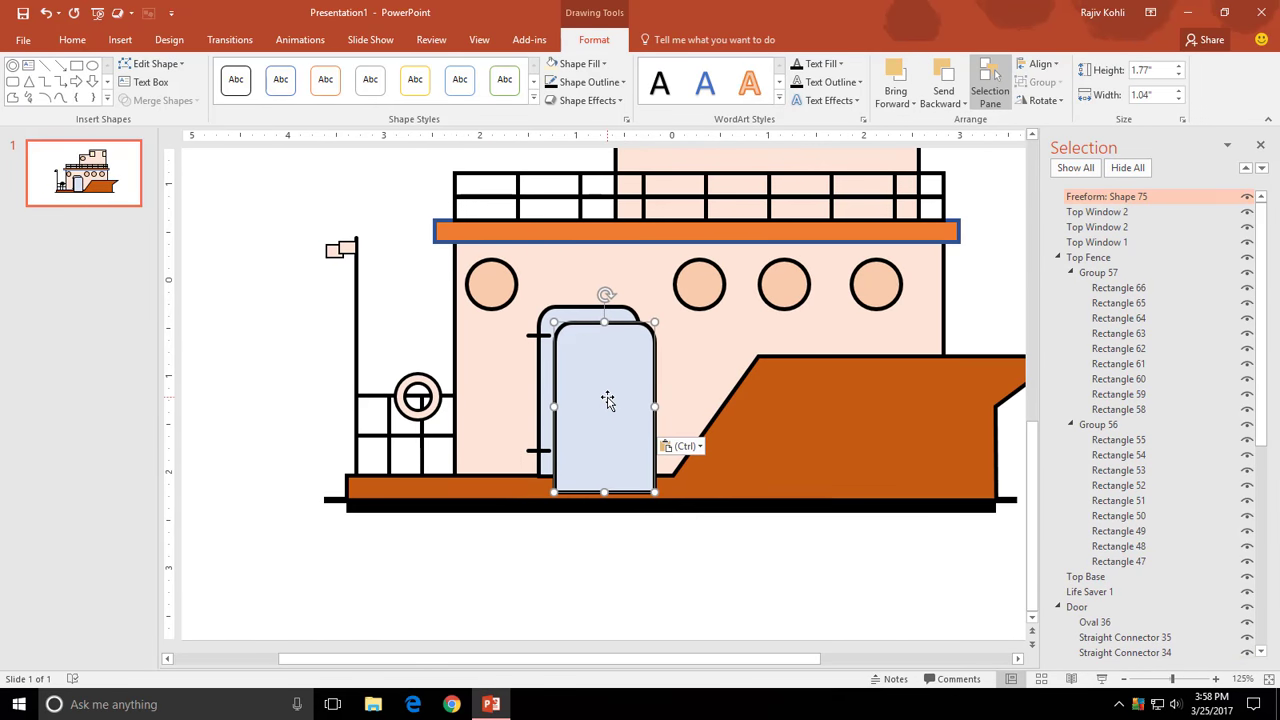
pyautogui.hotkey('ctrl', 'z')
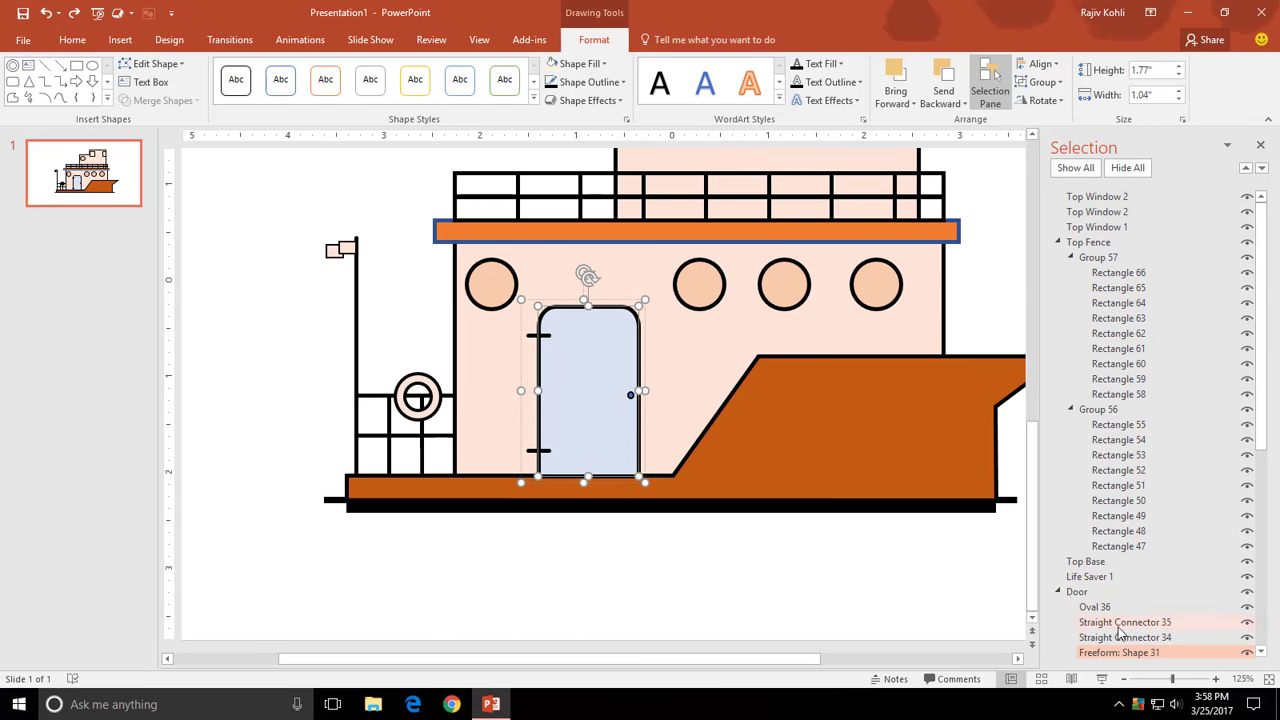
pyautogui.click(1076, 591)
pyautogui.hotkey('ctrl', 'c')
pyautogui.click(72, 39)
pyautogui.click(19, 80)
pyautogui.moveTo(573, 360); pyautogui.dragTo(729, 211)
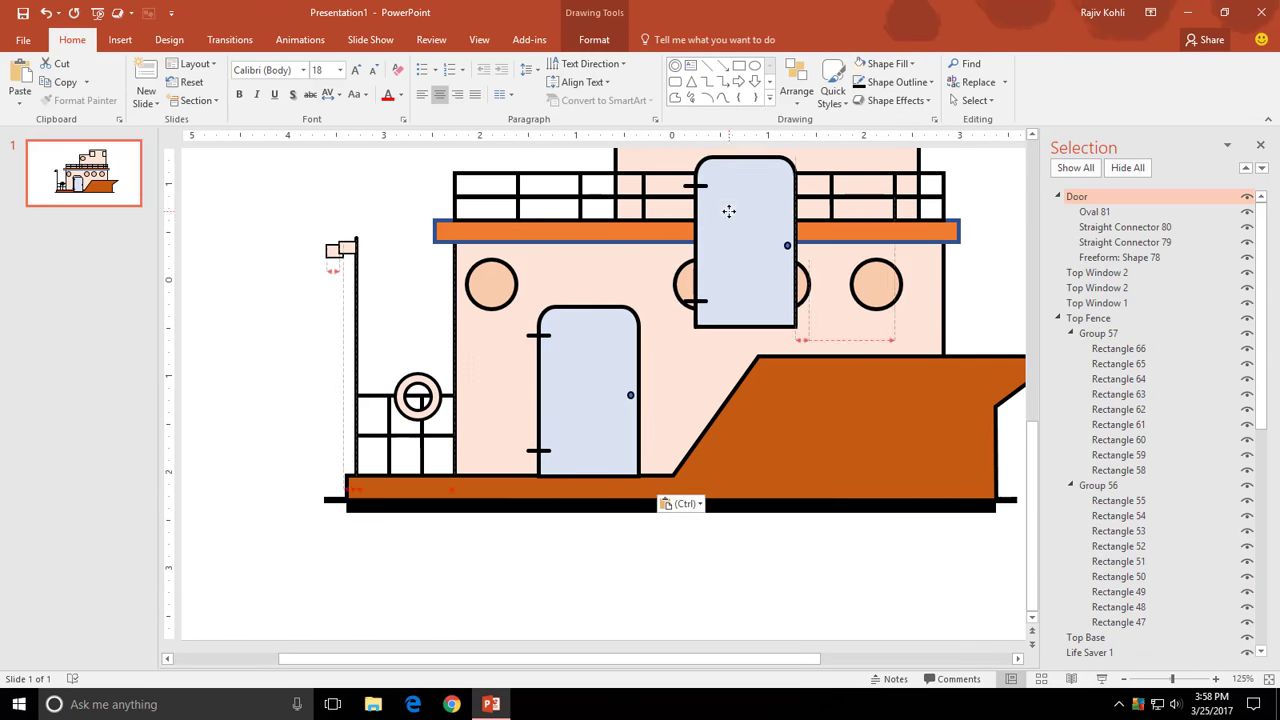
pyautogui.scroll(3, 729, 211)
pyautogui.moveTo(730, 393); pyautogui.dragTo(824, 280)
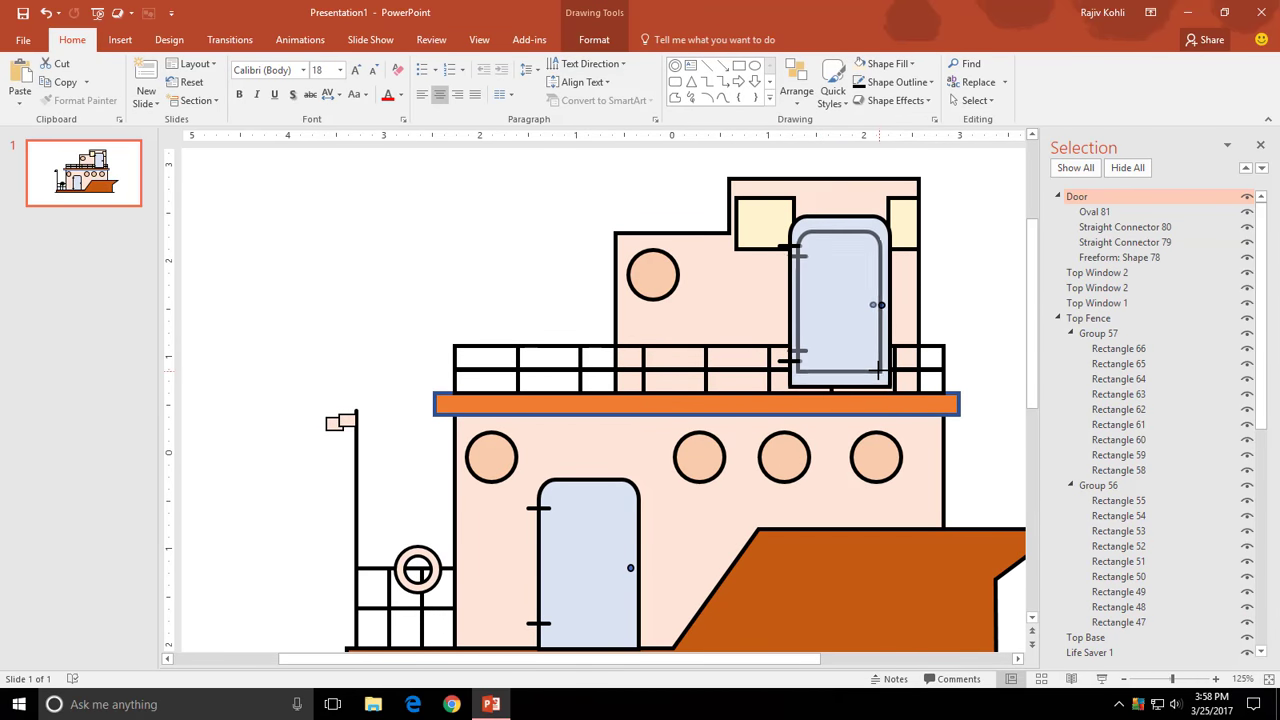
# - Shrink the door copy onto the upper railing line and send it behind the railing
pyautogui.moveTo(895, 395); pyautogui.dragTo(874, 358)
pyautogui.moveTo(828, 295); pyautogui.dragTo(841, 330)
pyautogui.click(594, 39)
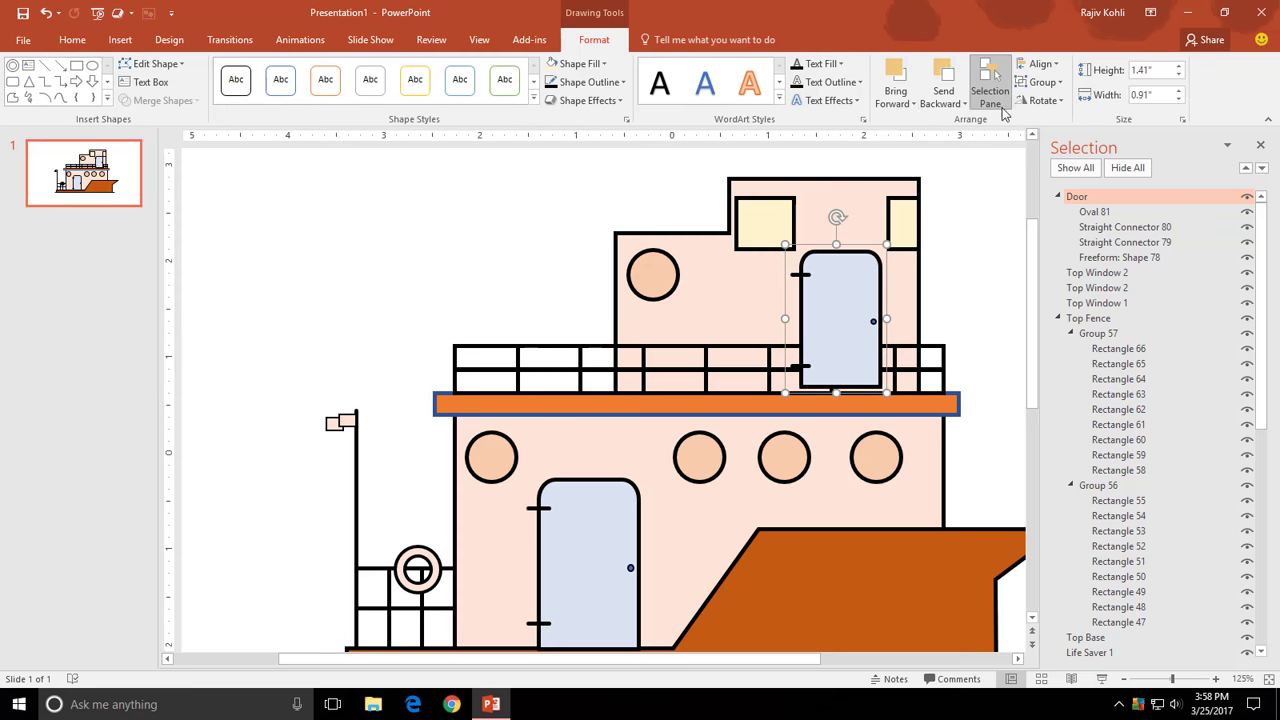
pyautogui.click(944, 80)
pyautogui.click(944, 80)
pyautogui.click(944, 80)
pyautogui.click(944, 80)
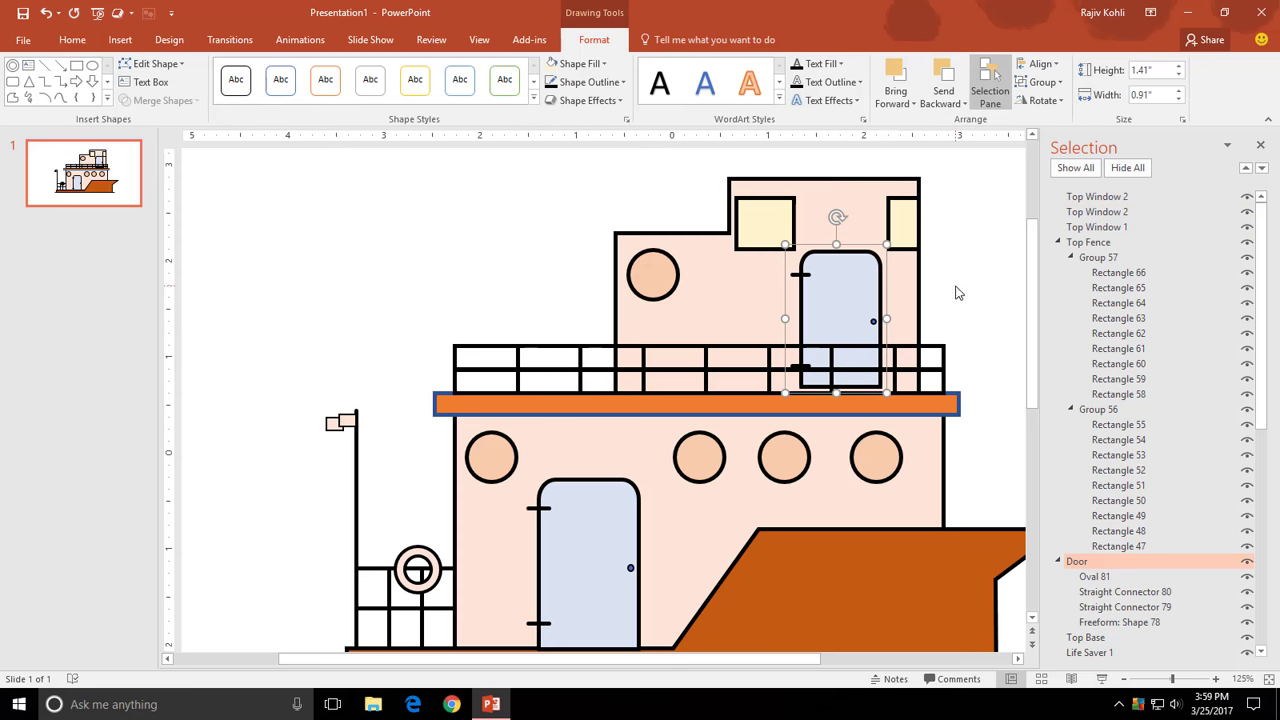
# - Stretch the small door slightly taller to 1.51" by 0.91"
pyautogui.moveTo(837, 242); pyautogui.dragTo(843, 235)
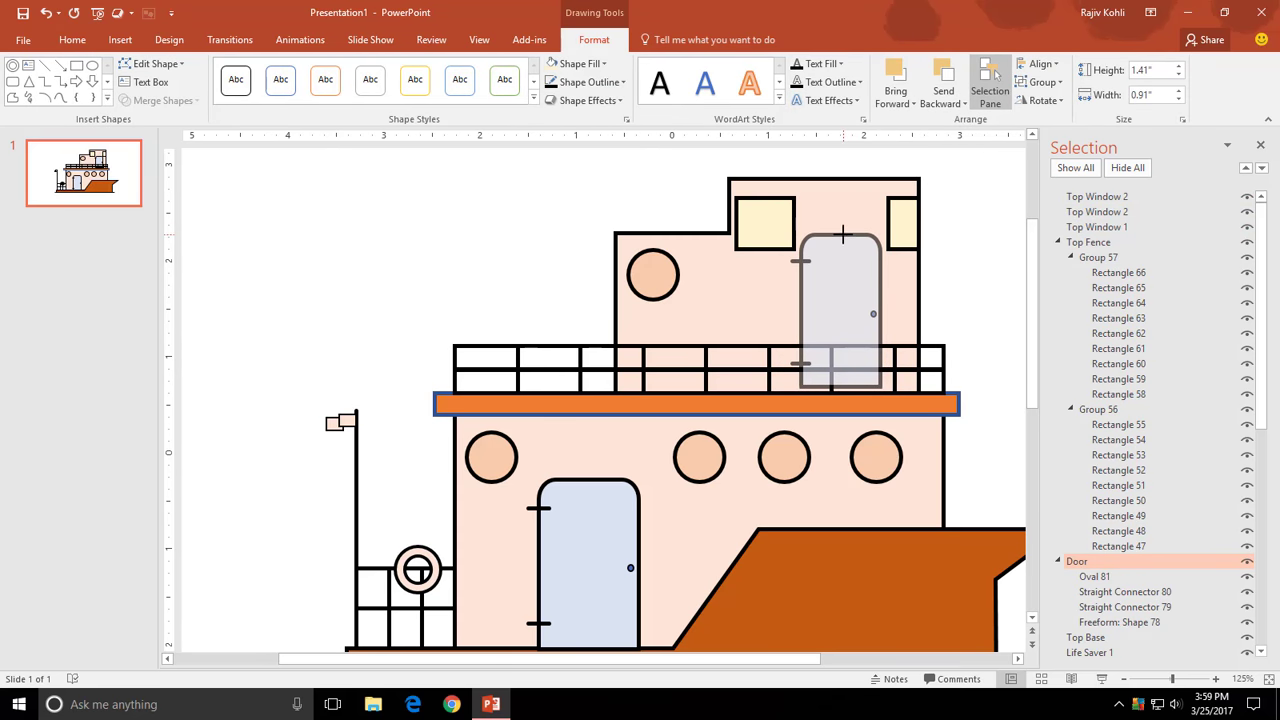
pyautogui.moveTo(835, 260); pyautogui.dragTo(760, 262)
pyautogui.click(753, 248)
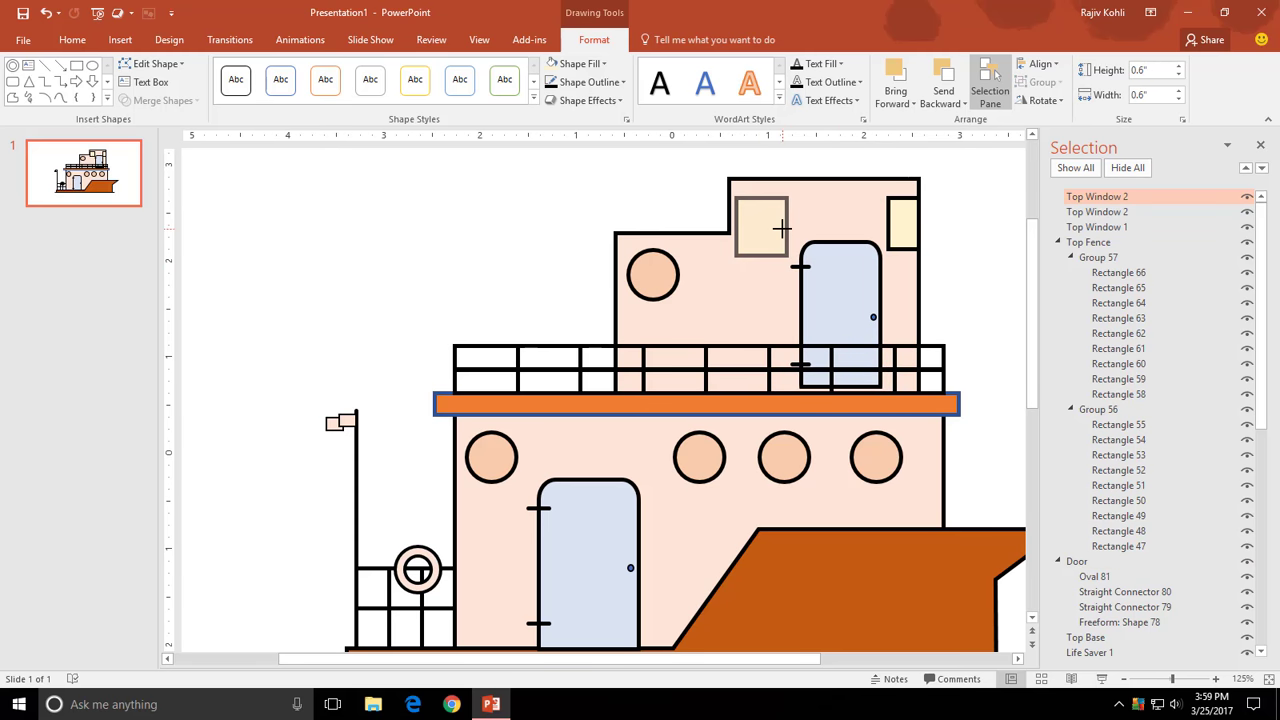
# - Narrow the left top window to 0.72" by 0.44"
pyautogui.click(951, 271)
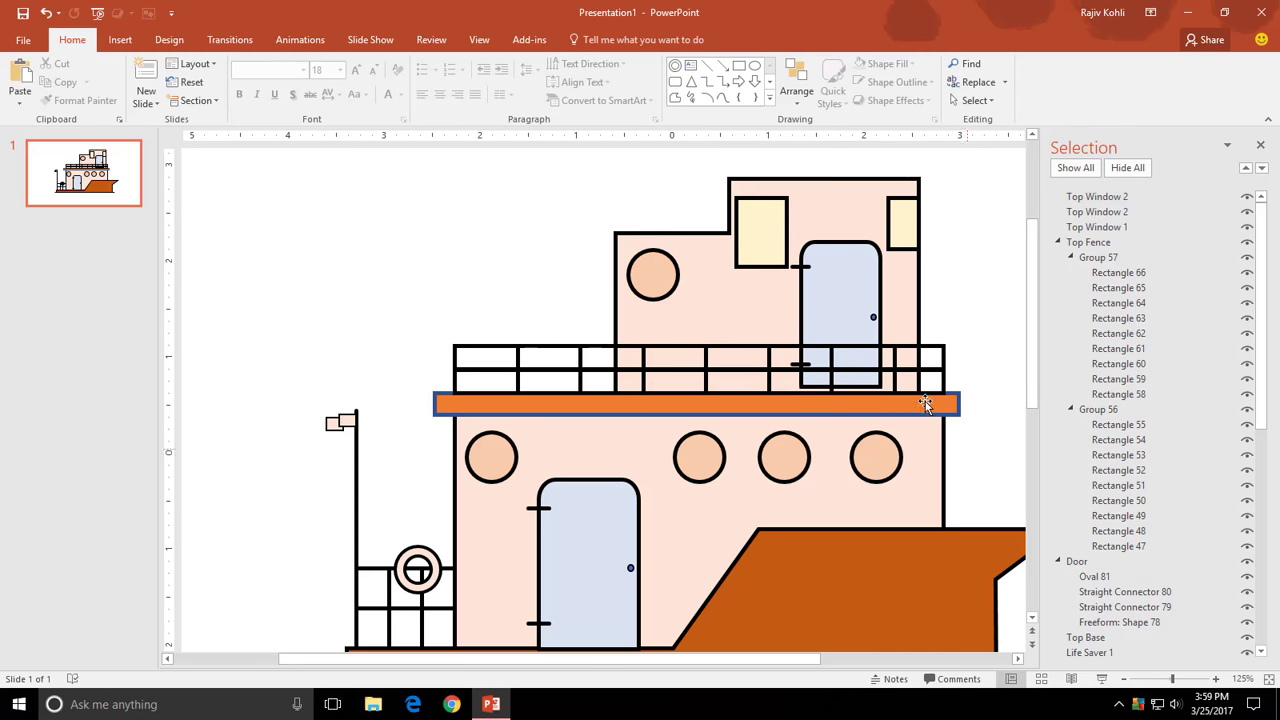
pyautogui.click(757, 243)
pyautogui.moveTo(779, 233); pyautogui.dragTo(779, 234)
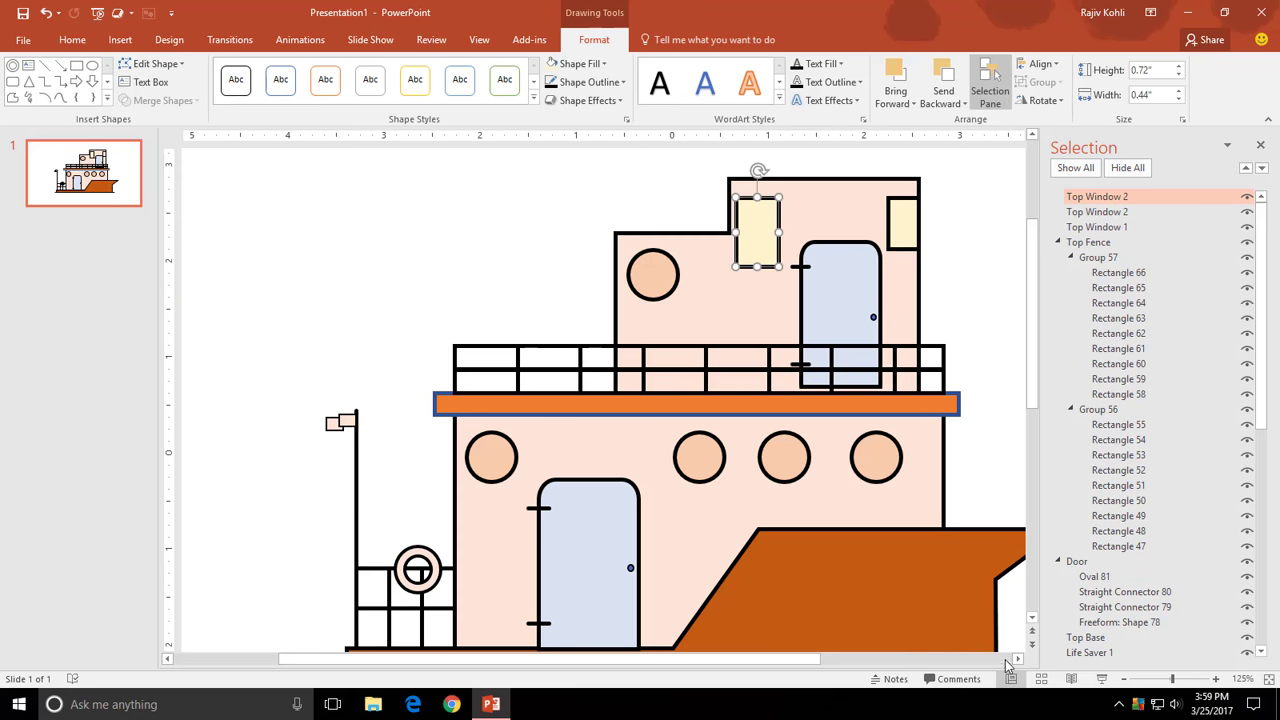
pyautogui.hscroll(3, 1007, 663)
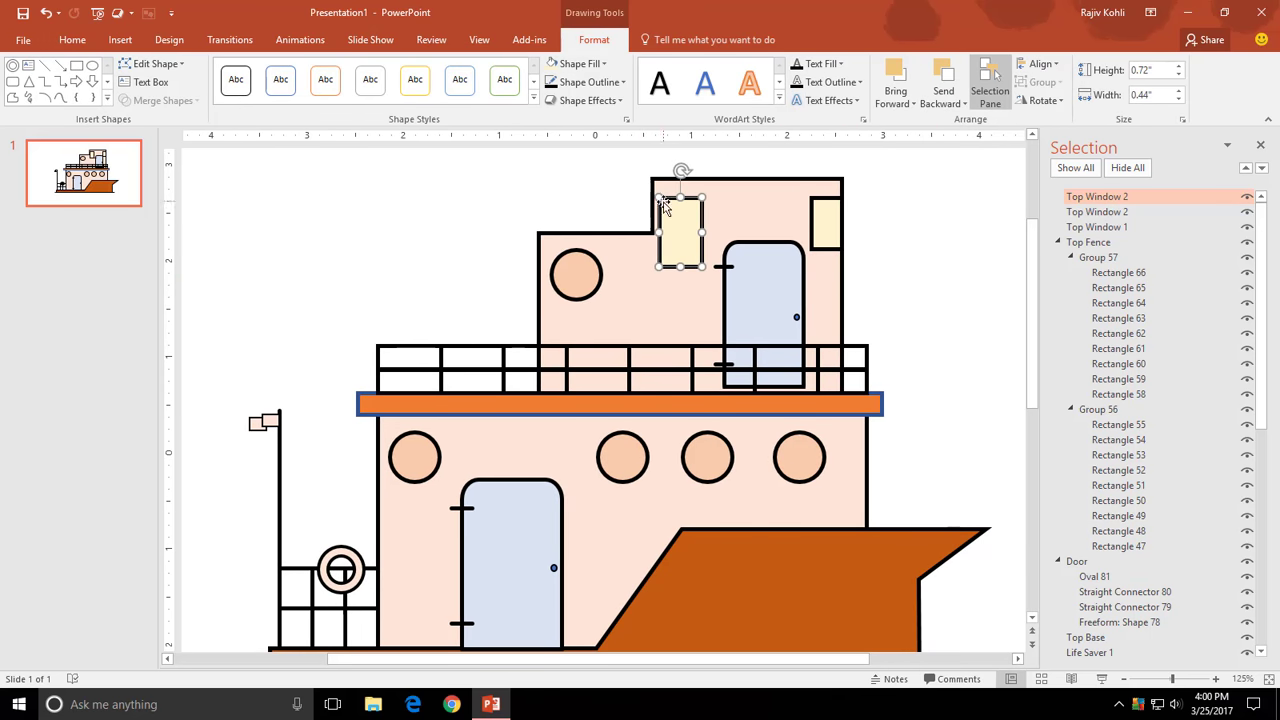
# - Fill the lower portholes and the upper cabin porthole pale yellow to match the windows
pyautogui.click(627, 455)
pyautogui.click(551, 63)
pyautogui.click(403, 206)
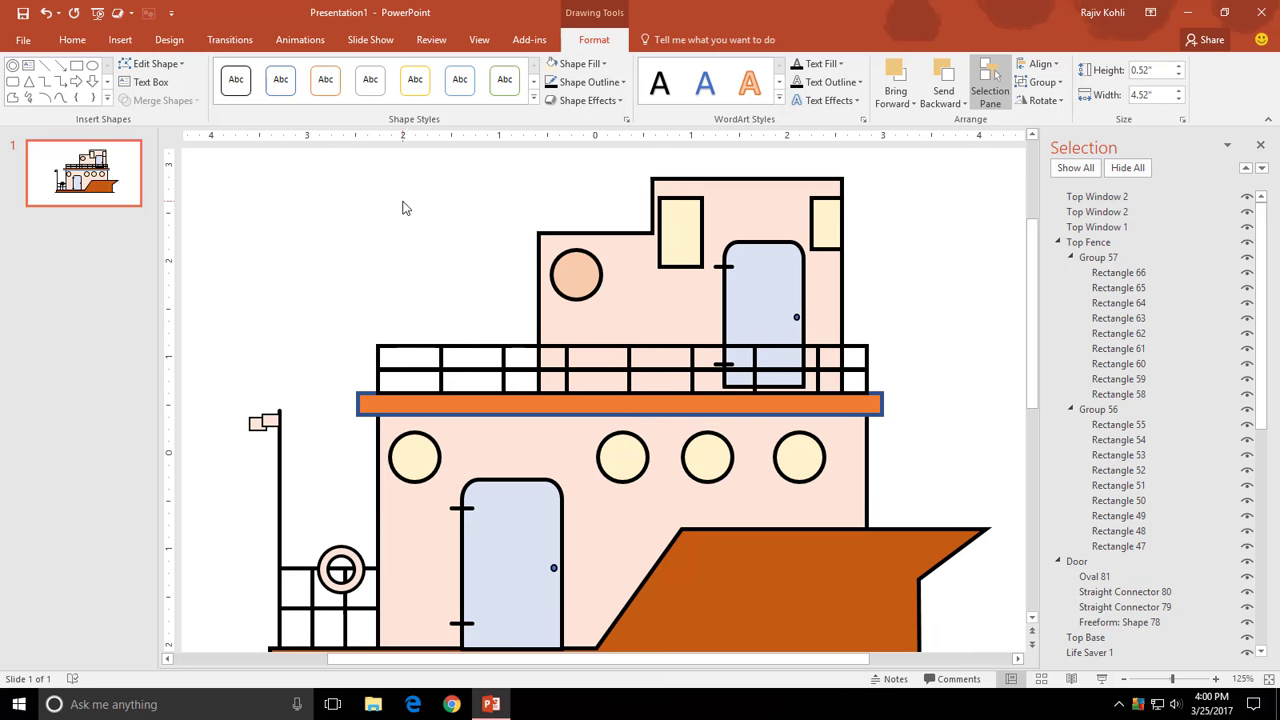
pyautogui.click(577, 286)
pyautogui.click(551, 63)
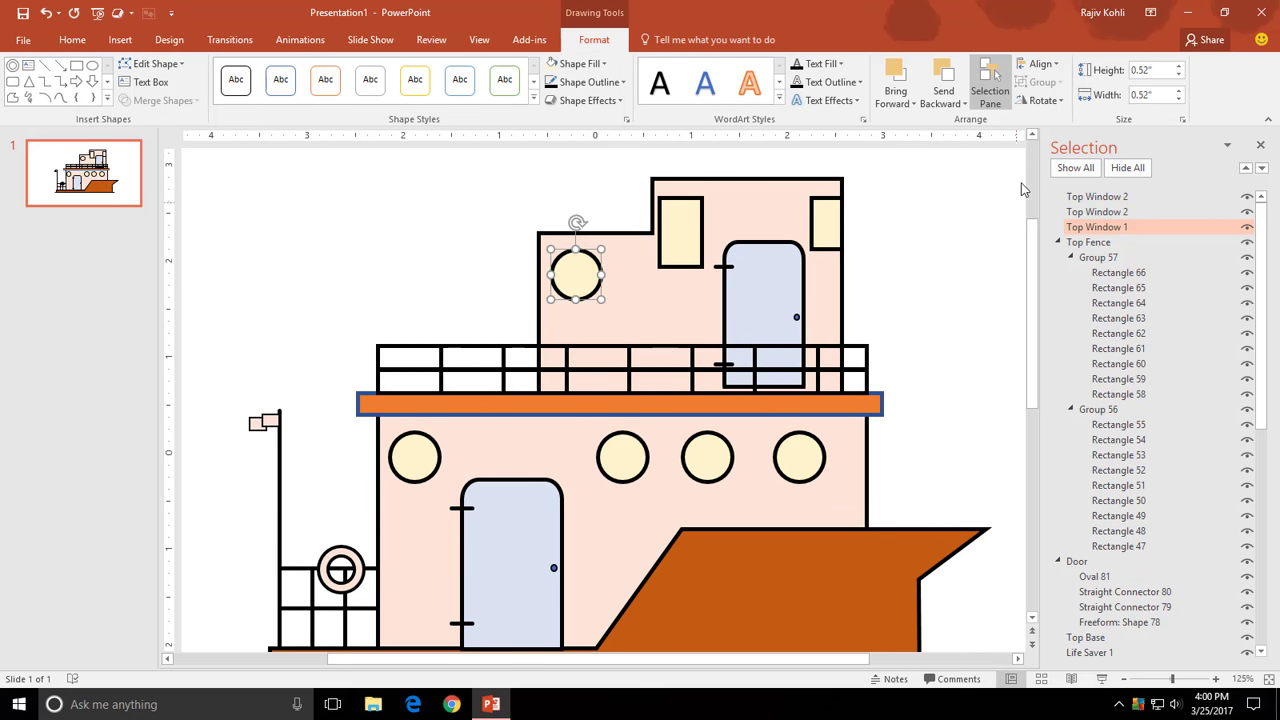
pyautogui.click(1032, 136)
pyautogui.click(1032, 138)
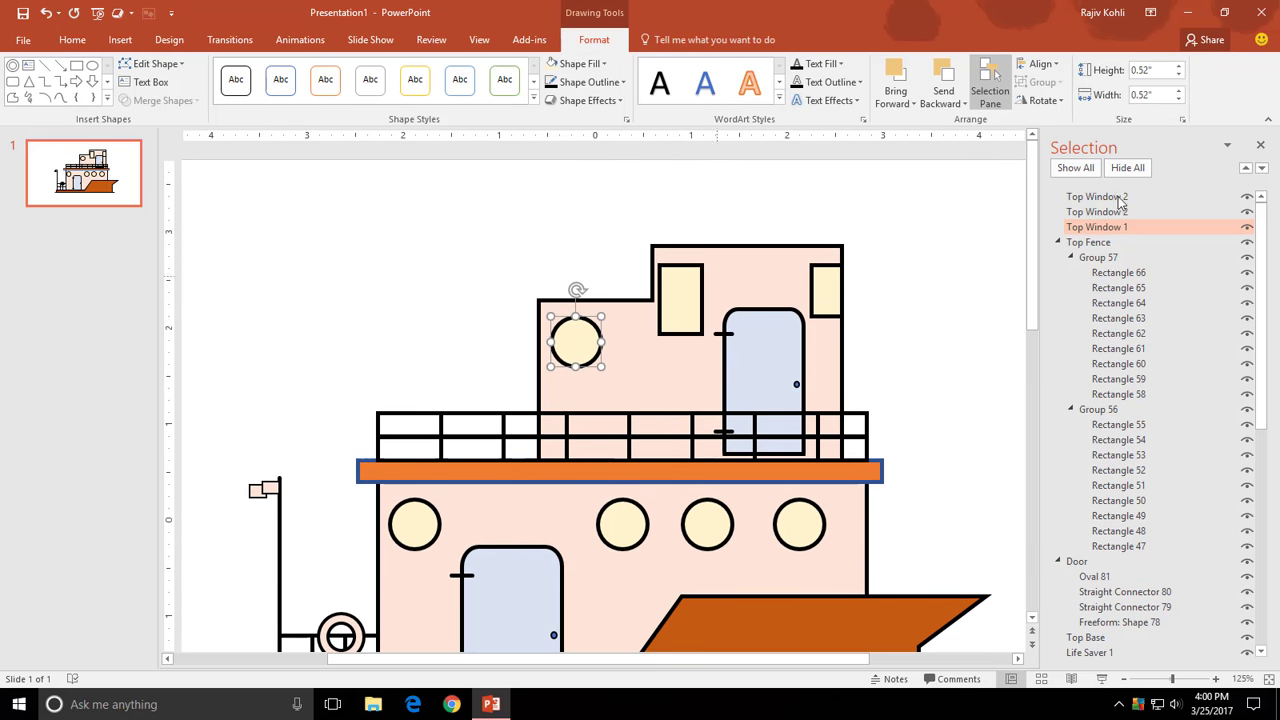
pyautogui.click(426, 197)
pyautogui.click(120, 39)
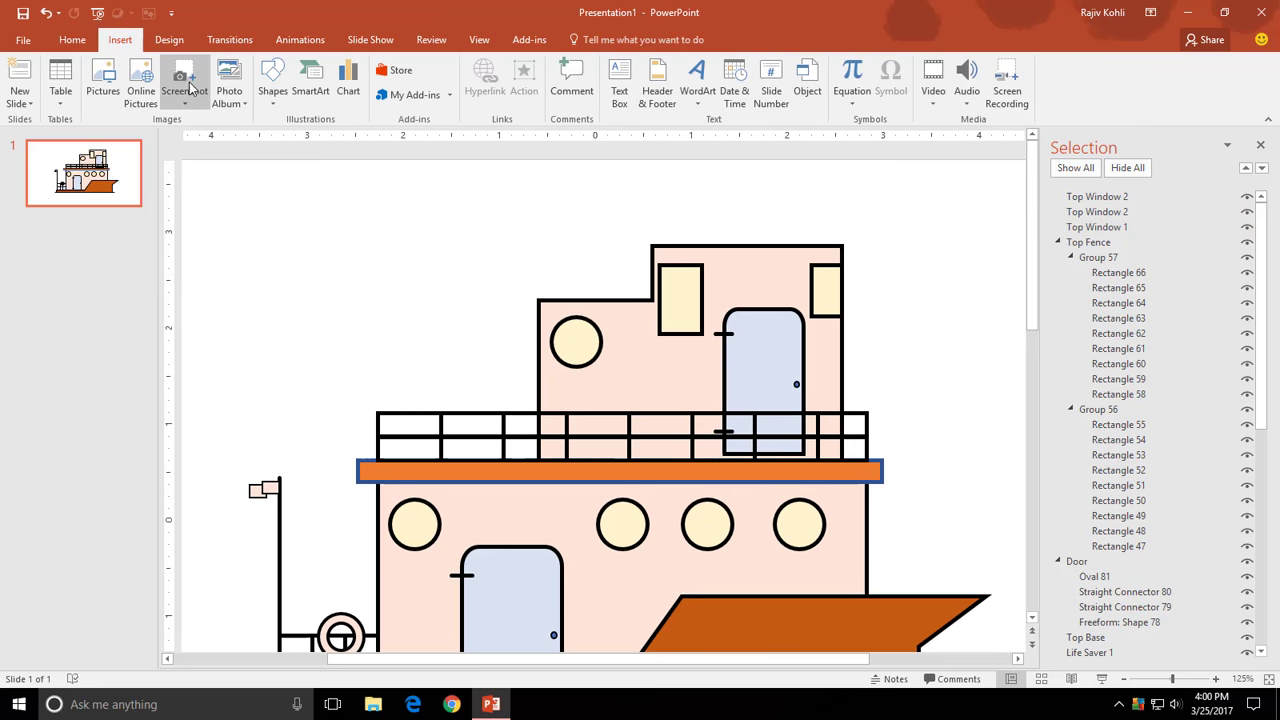
# - Draw a thin orange rounded-rectangle roof slab with a 3 pt outline over the lower top section
pyautogui.click(272, 80)
pyautogui.click(263, 217)
pyautogui.moveTo(525, 294); pyautogui.dragTo(656, 310)
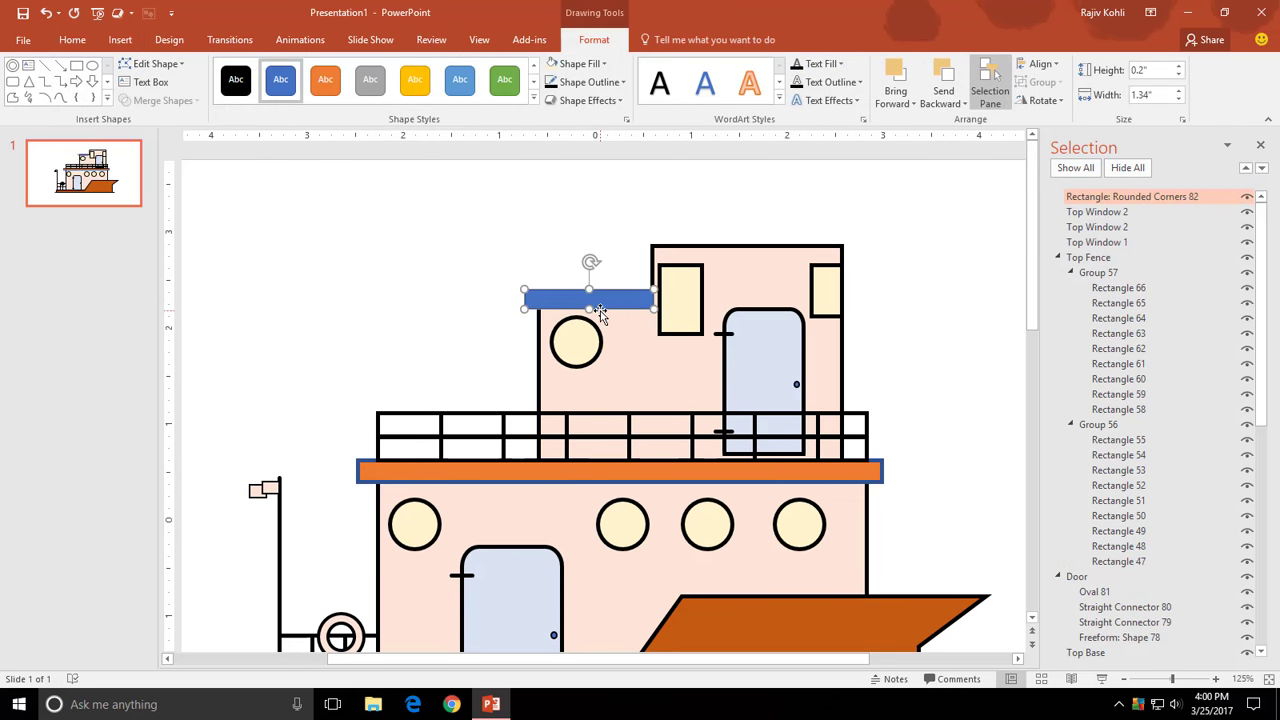
pyautogui.click(576, 63)
pyautogui.click(618, 99)
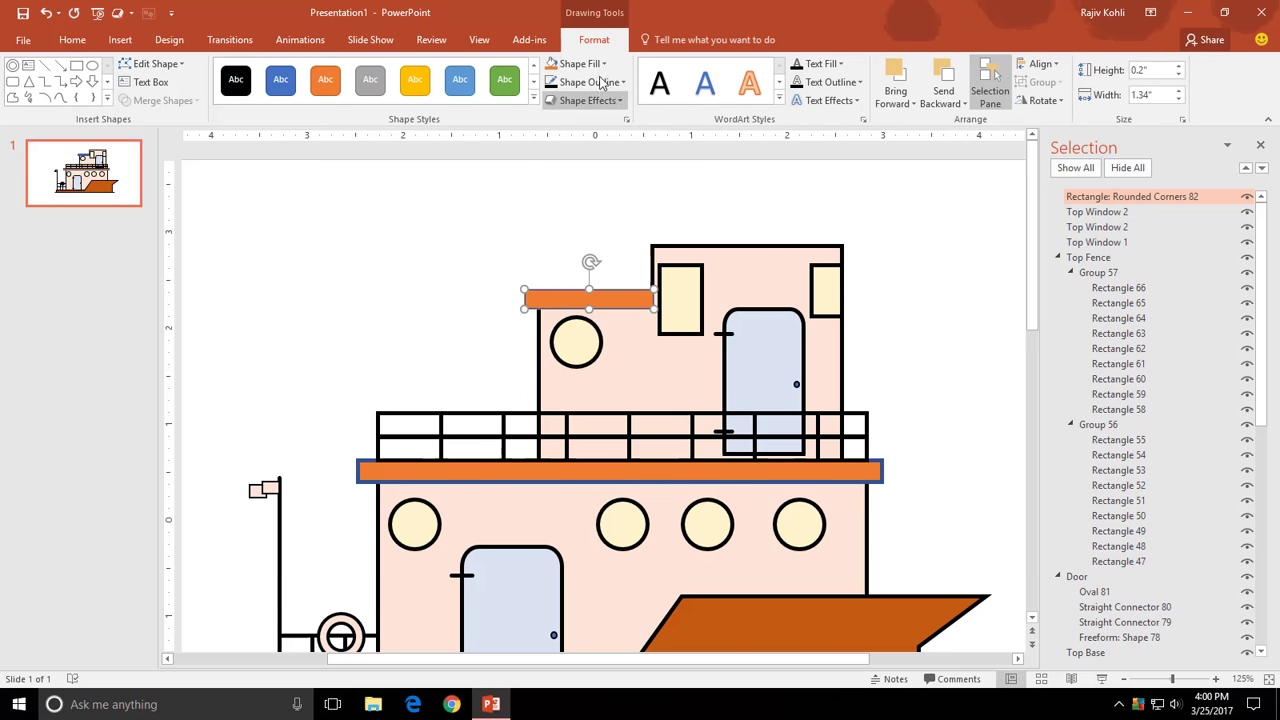
pyautogui.click(576, 63)
pyautogui.click(580, 81)
pyautogui.click(580, 81)
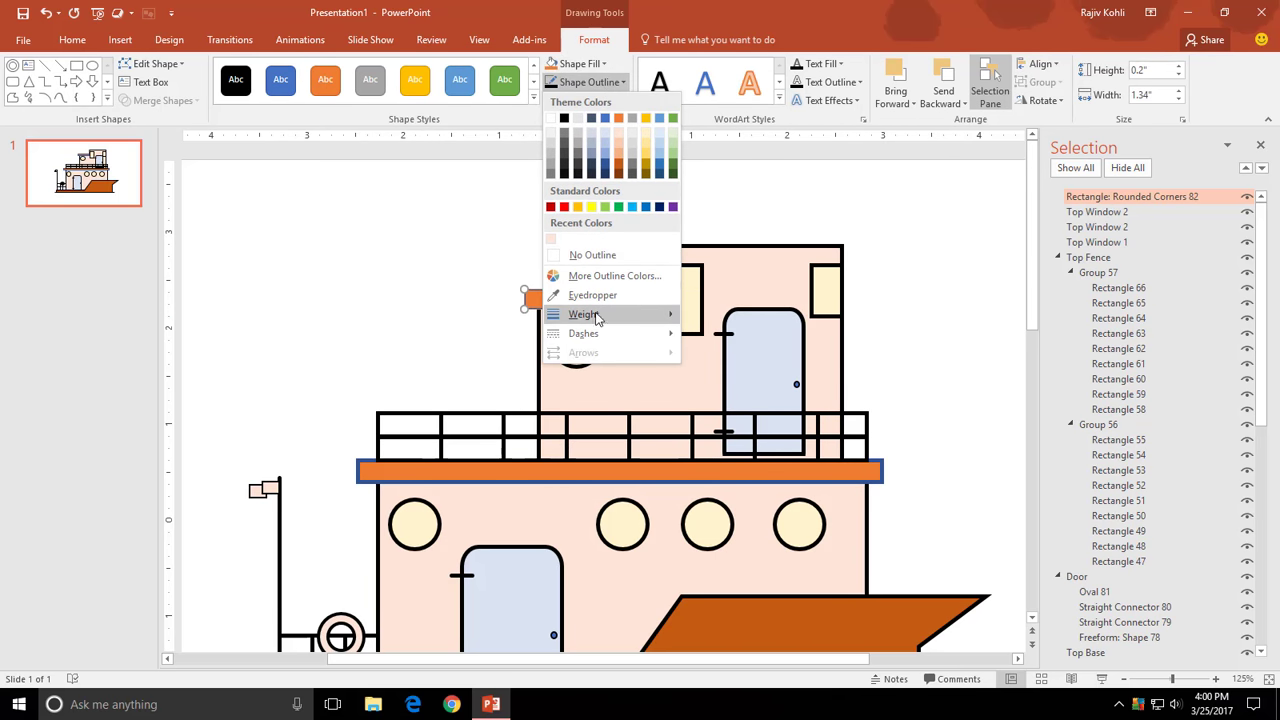
pyautogui.click(744, 421)
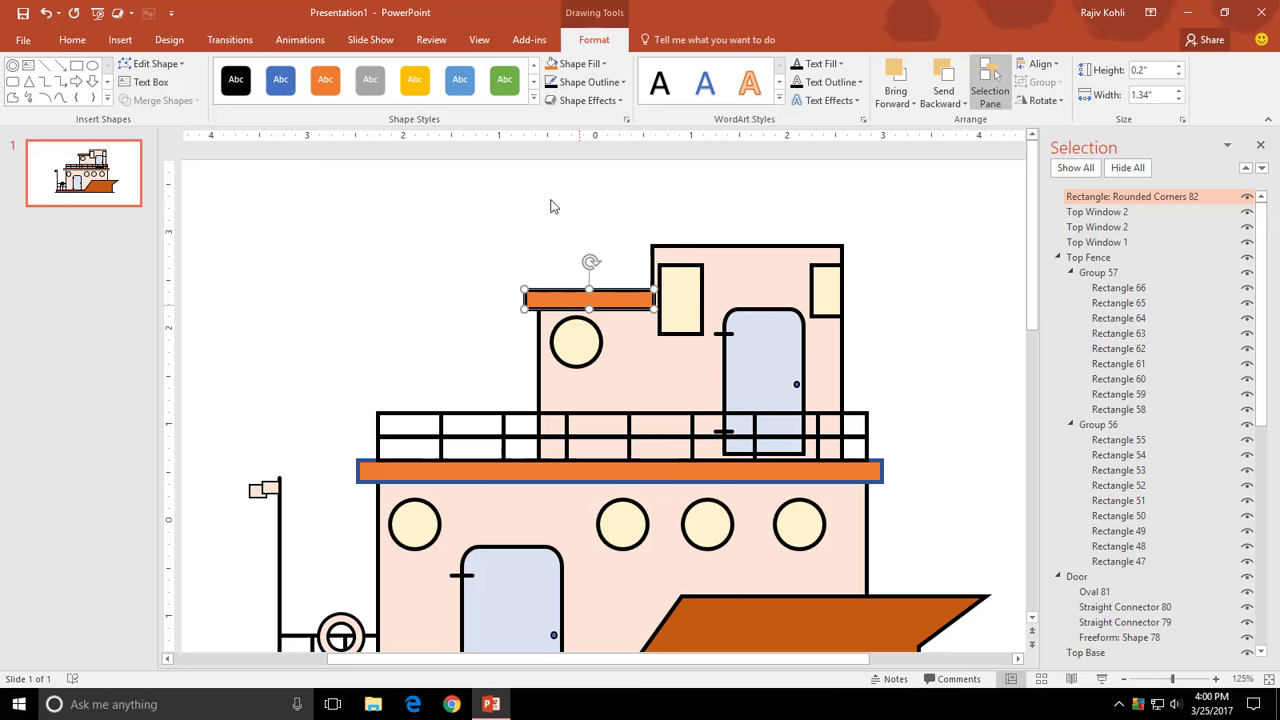
# - Draw a slanted orange rectangle roof with a ½ pt outline over the raised top section
pyautogui.click(120, 39)
pyautogui.click(272, 80)
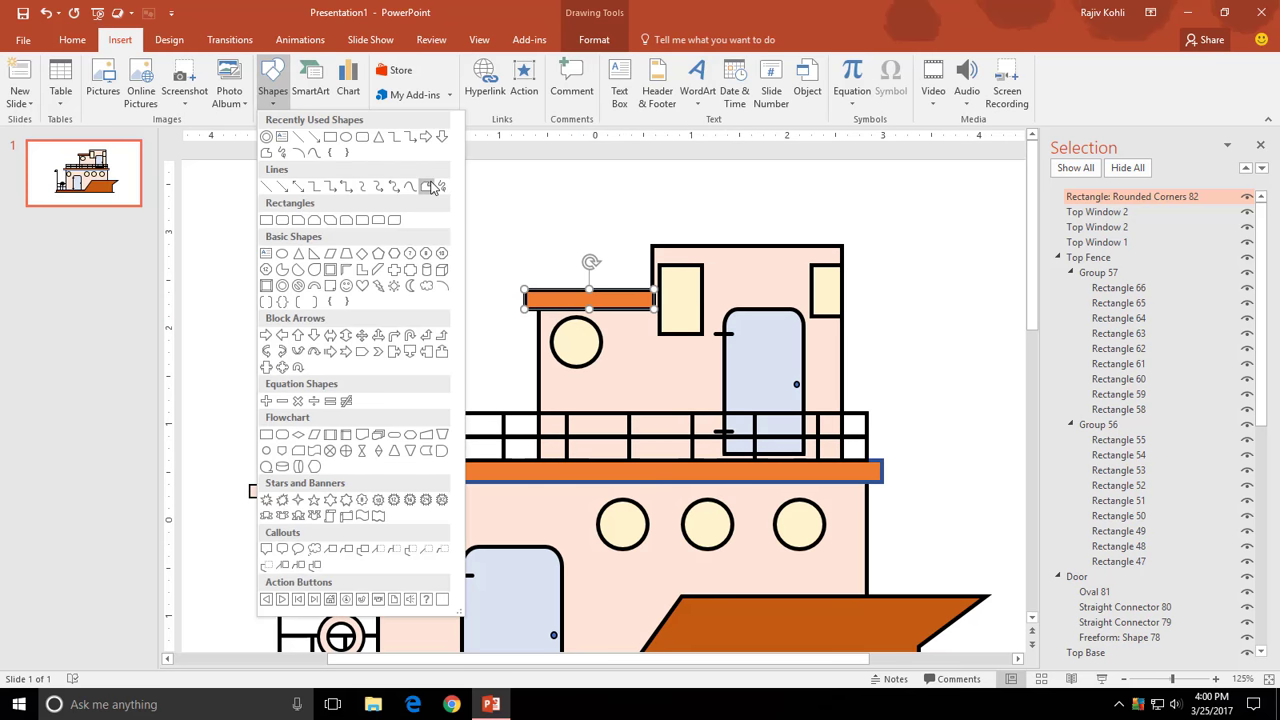
pyautogui.click(333, 138)
pyautogui.moveTo(645, 231); pyautogui.dragTo(866, 264)
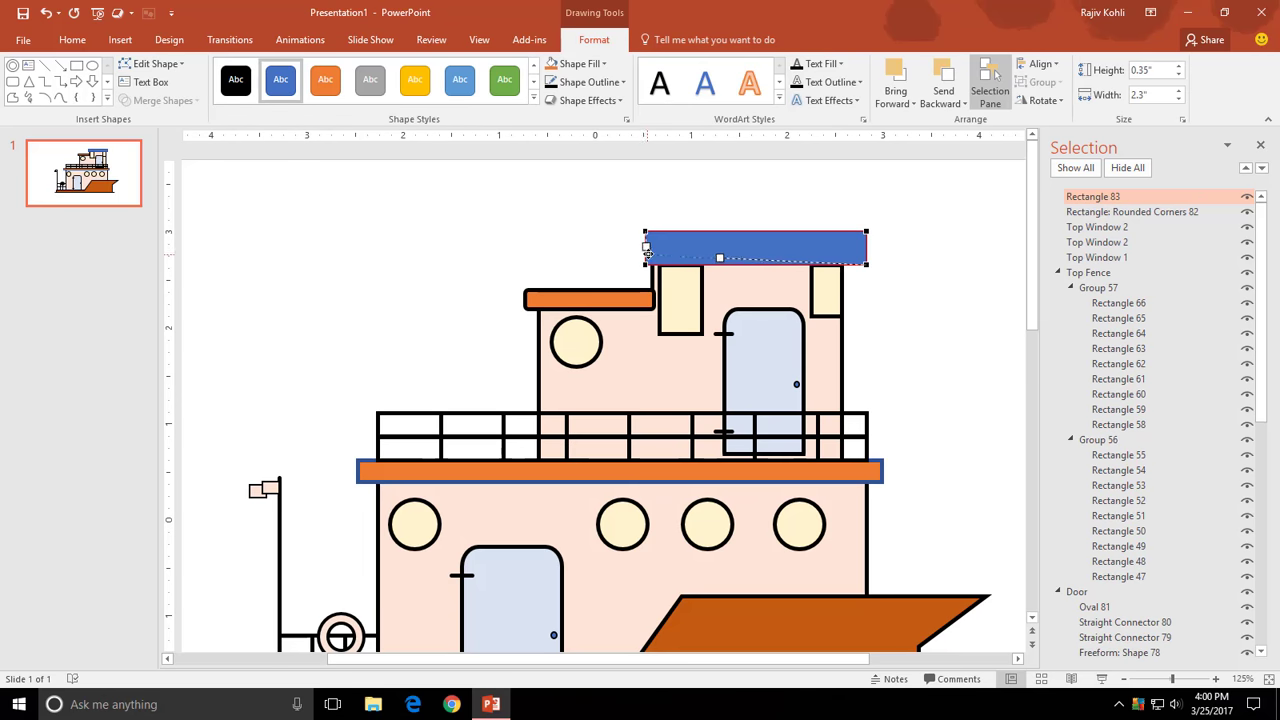
pyautogui.moveTo(645, 250); pyautogui.dragTo(651, 253)
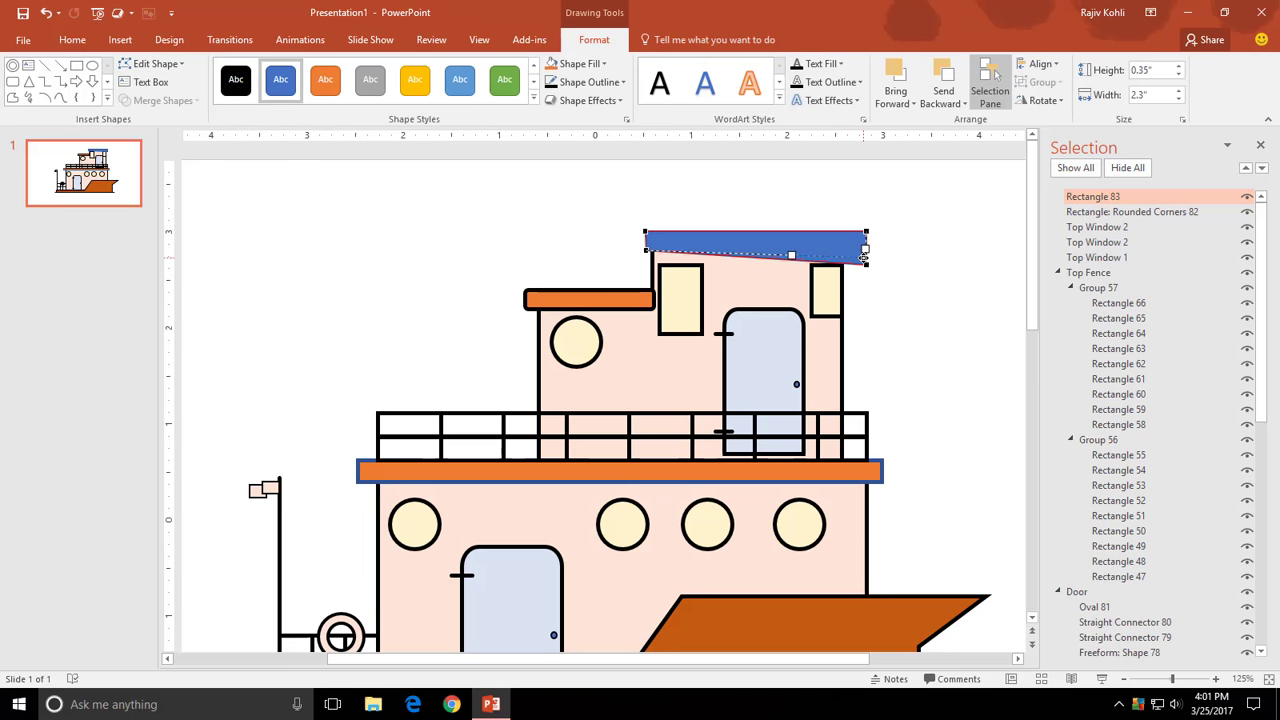
pyautogui.moveTo(864, 257); pyautogui.dragTo(864, 258)
pyautogui.click(577, 63)
pyautogui.click(590, 82)
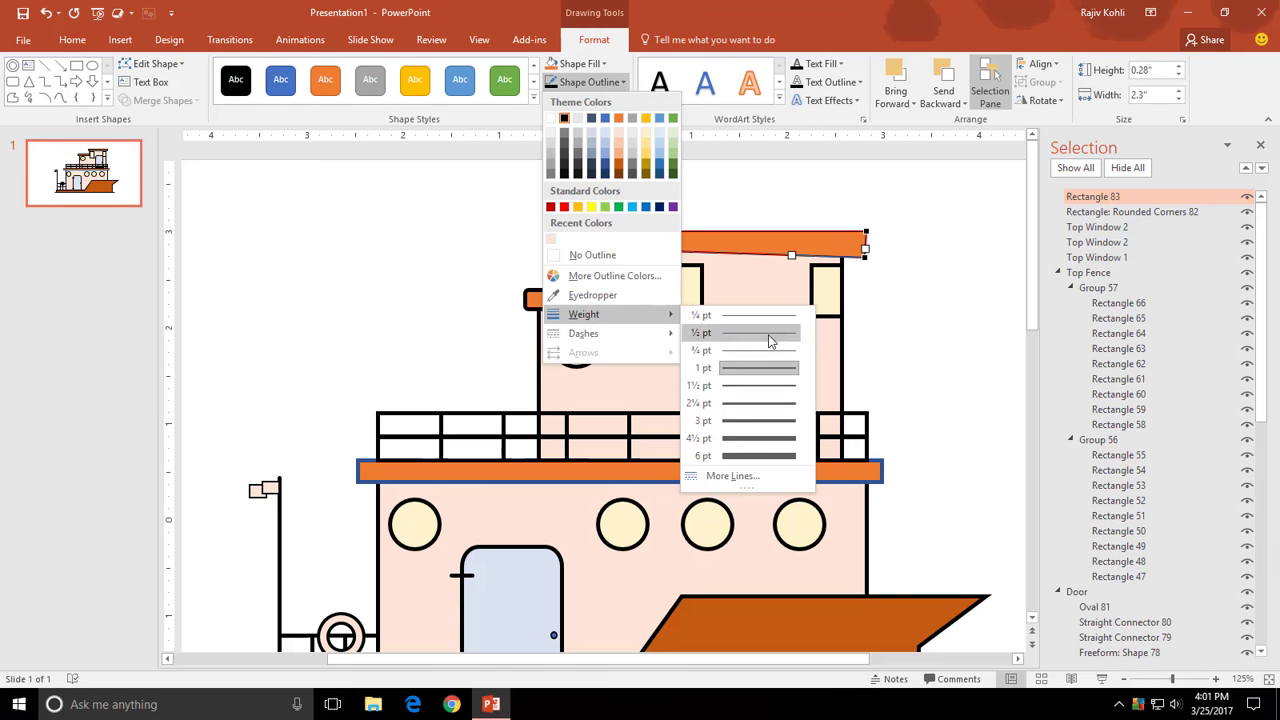
pyautogui.click(769, 341)
pyautogui.click(866, 337)
# - Marquee-select all ship shapes, shift them slightly lower, and zoom to 125%
pyautogui.scroll(-2, 806, 390)
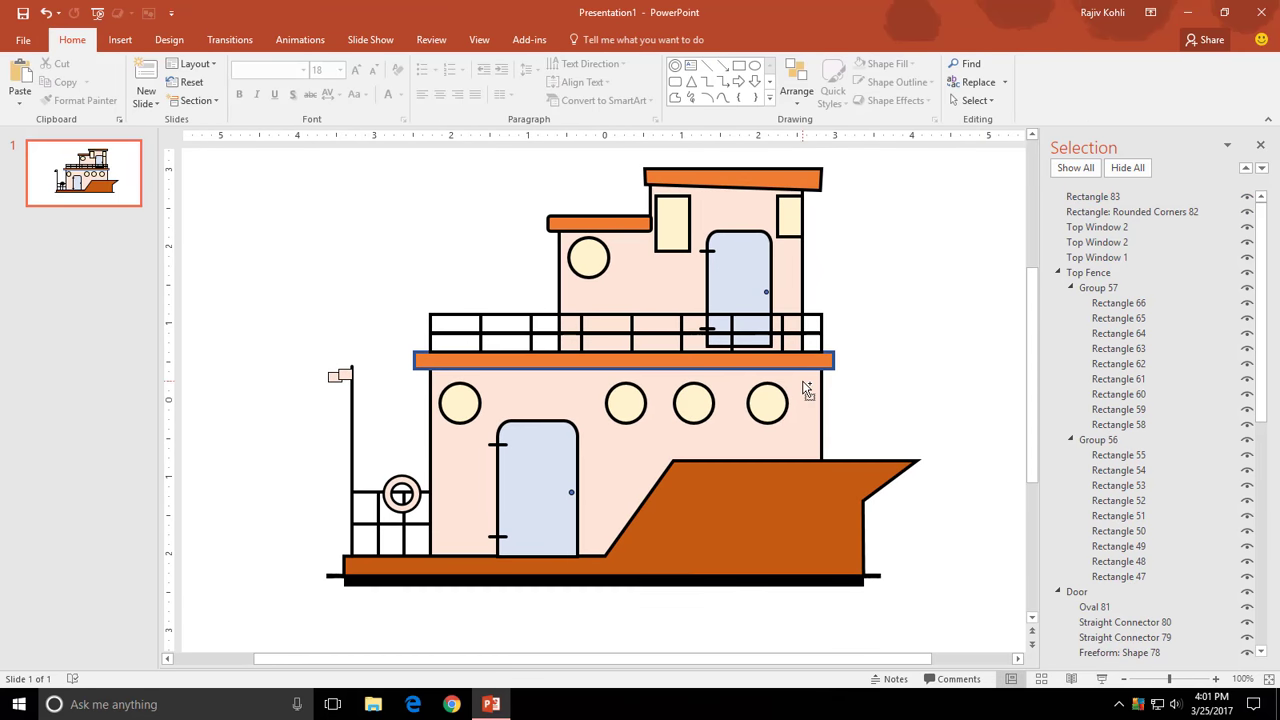
pyautogui.click(1032, 135)
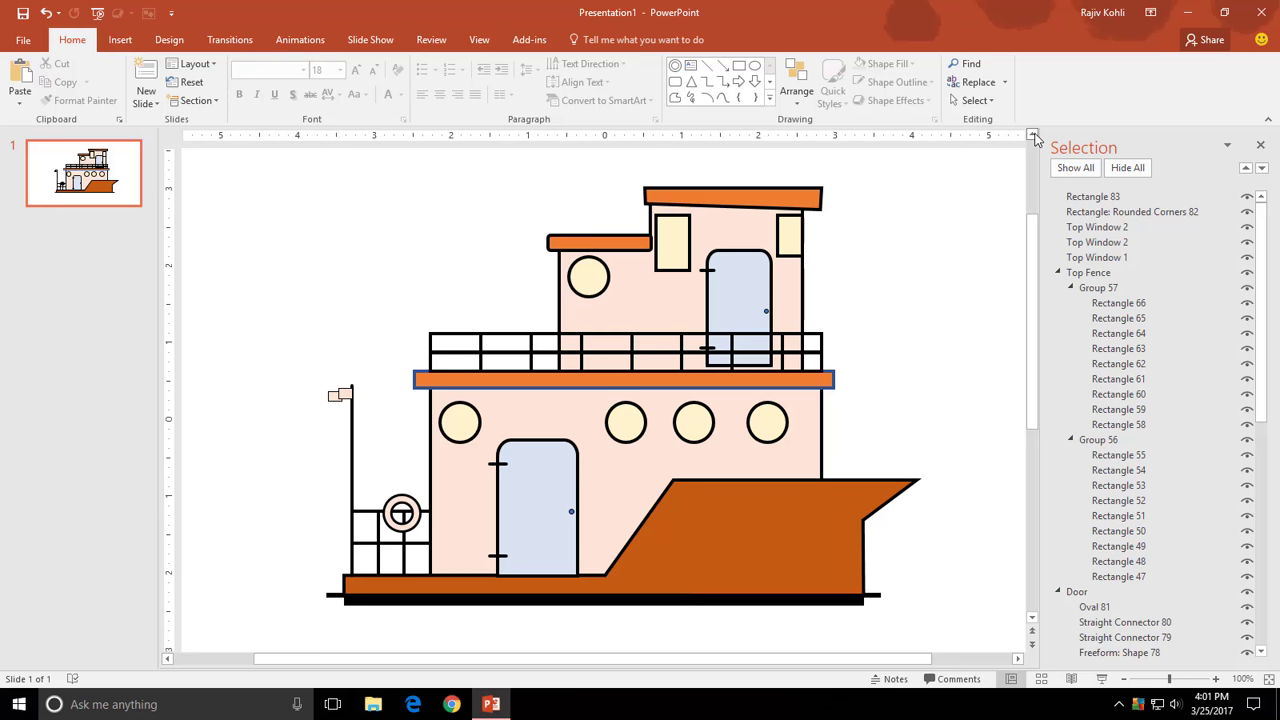
pyautogui.click(1035, 140)
pyautogui.keyDown('ctrl'); pyautogui.scroll(-3, 360, 225); pyautogui.keyUp('ctrl')
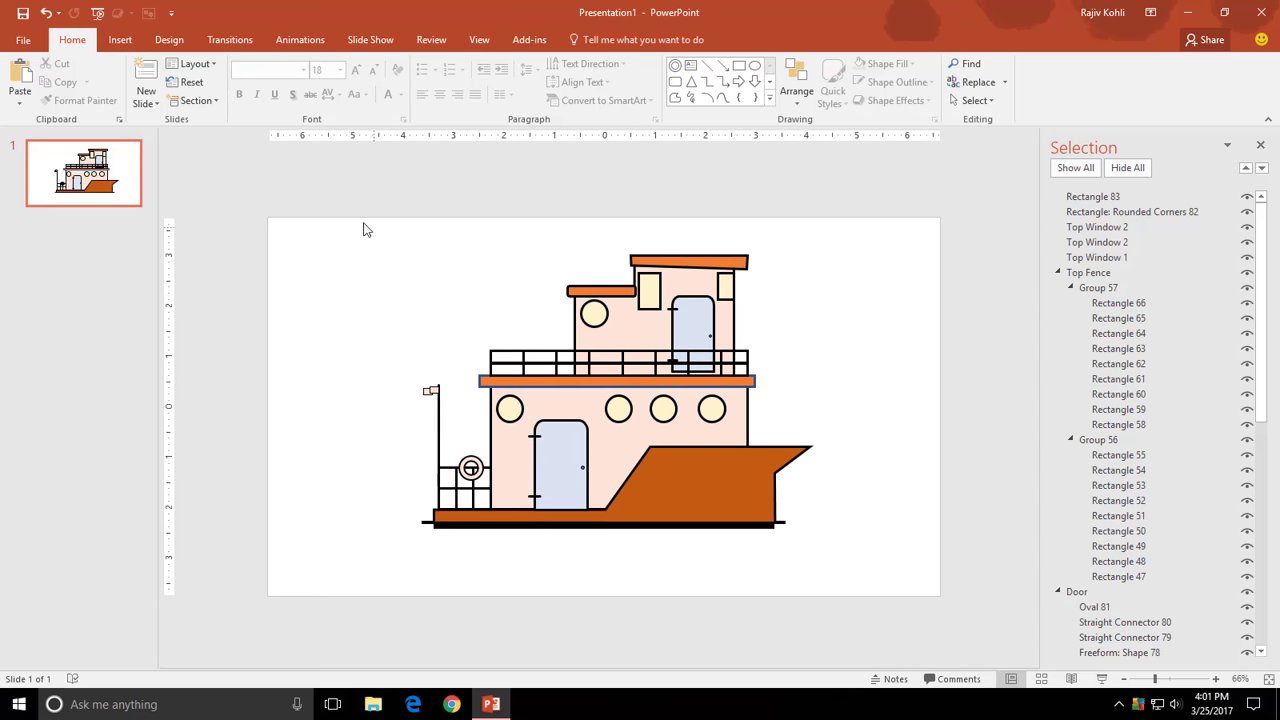
pyautogui.moveTo(351, 216); pyautogui.dragTo(840, 570)
pyautogui.moveTo(655, 458); pyautogui.dragTo(660, 487)
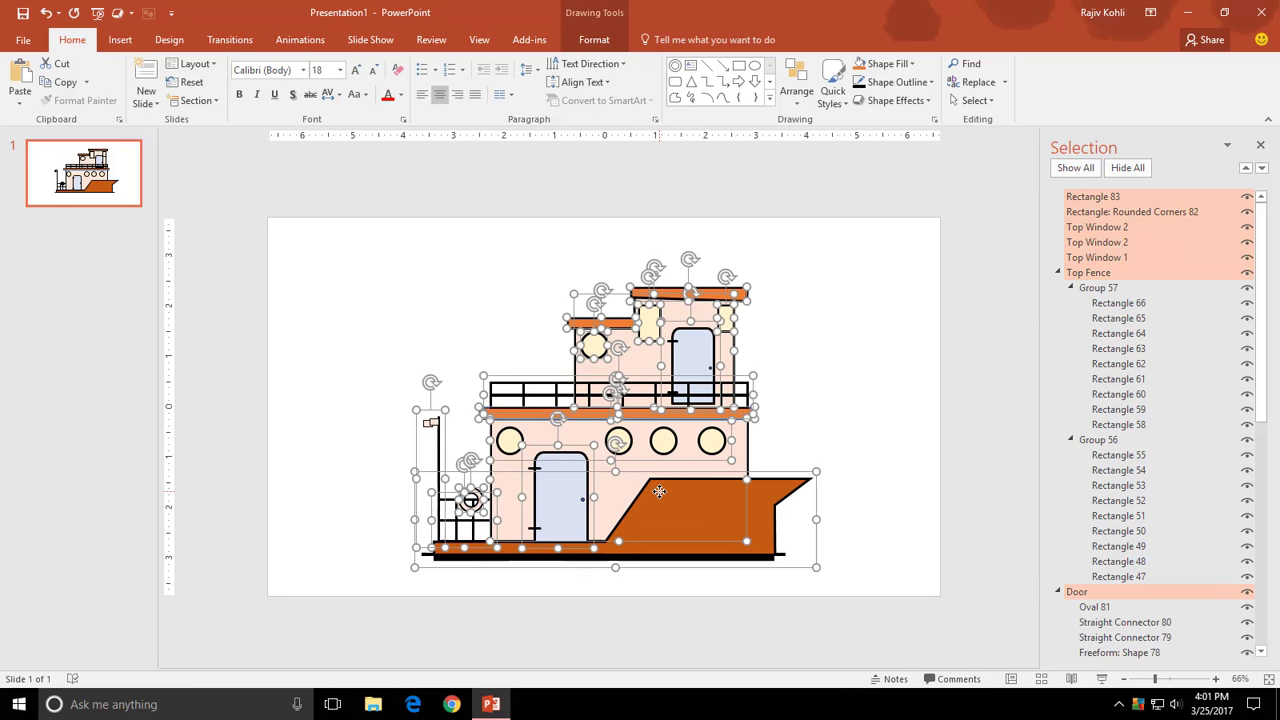
pyautogui.click(814, 362)
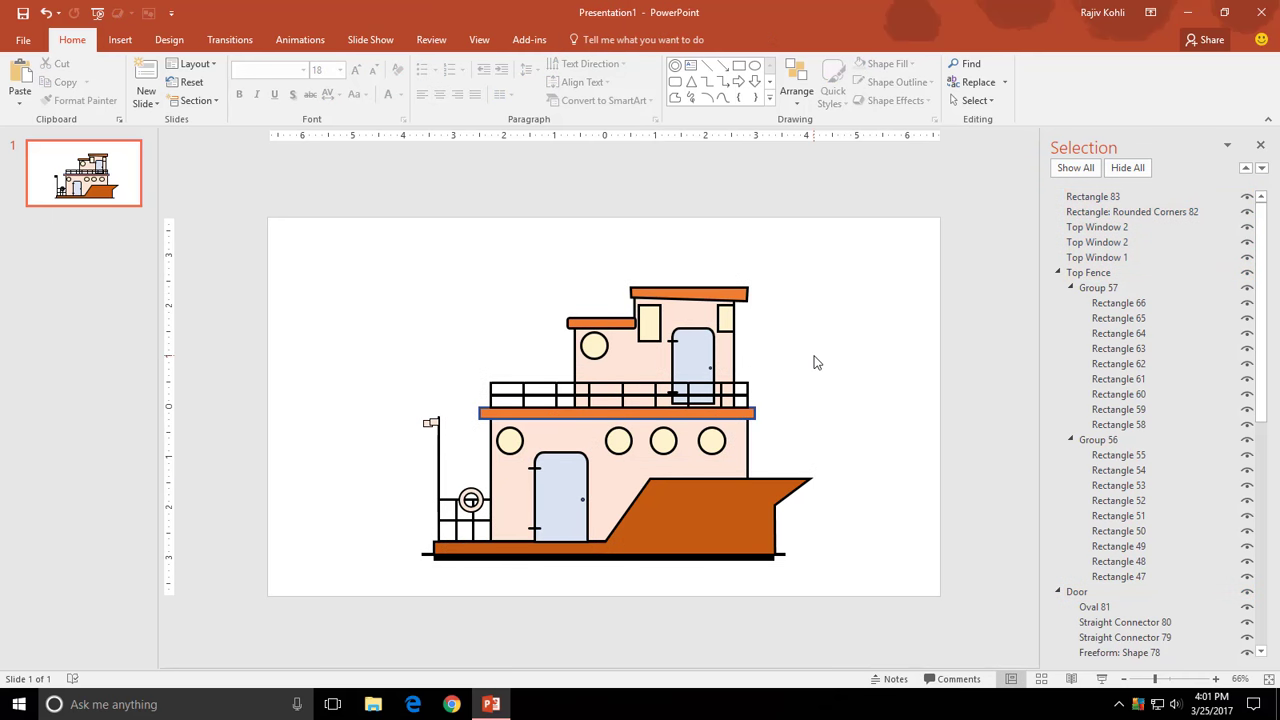
pyautogui.keyDown('ctrl'); pyautogui.scroll(2, 830, 272); pyautogui.keyUp('ctrl')
pyautogui.keyDown('ctrl'); pyautogui.scroll(3, 806, 277); pyautogui.keyUp('ctrl')
pyautogui.click(1034, 138)
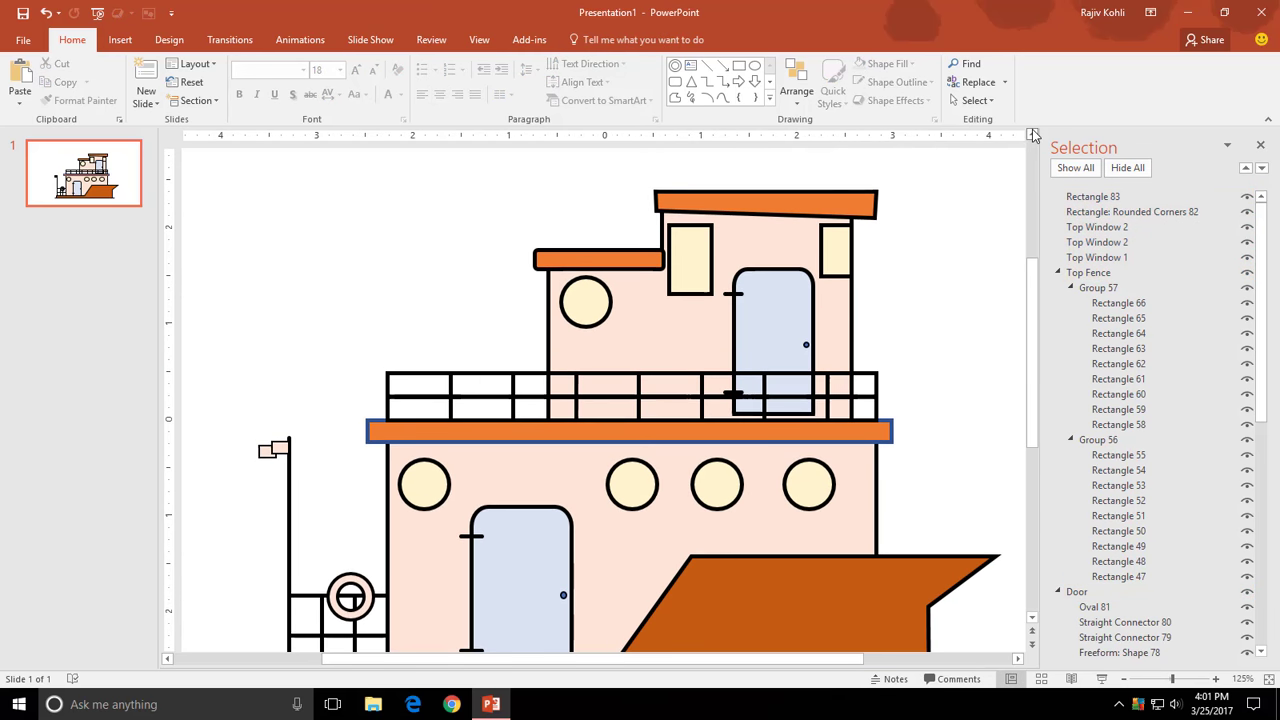
# - Draw a small cream parallelogram with a black outline on the upper roof
pyautogui.click(120, 39)
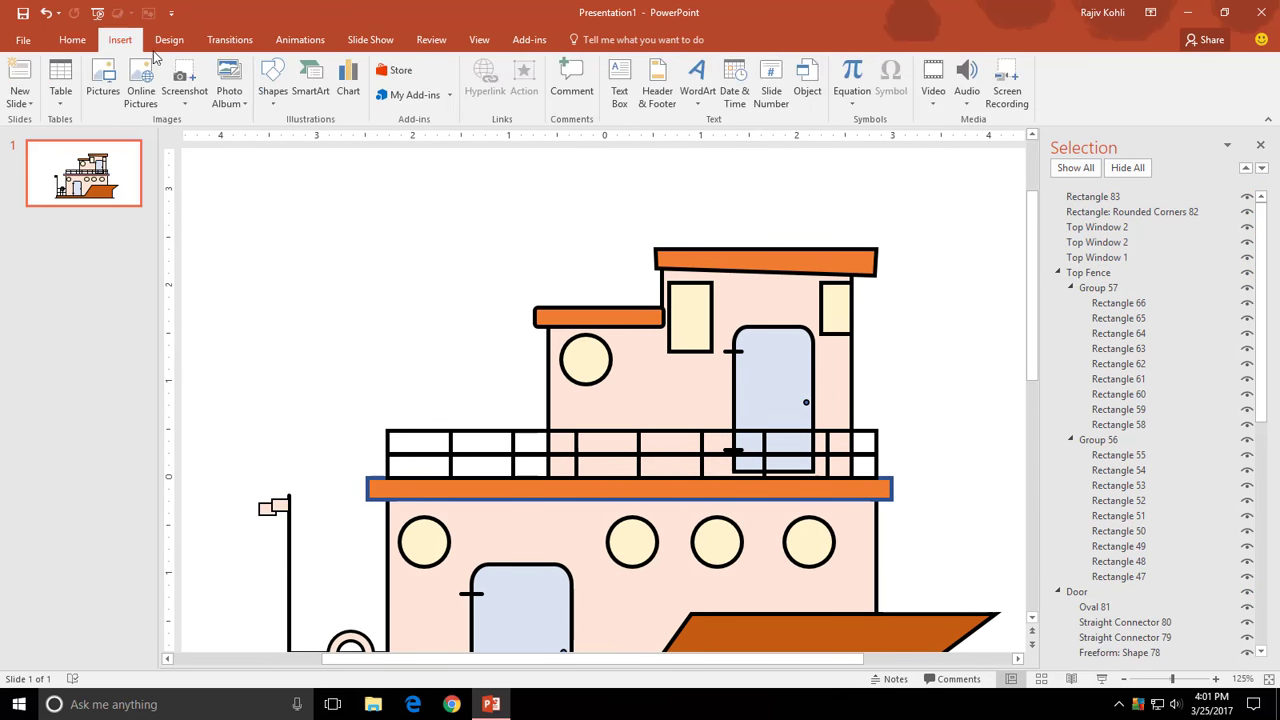
pyautogui.click(270, 80)
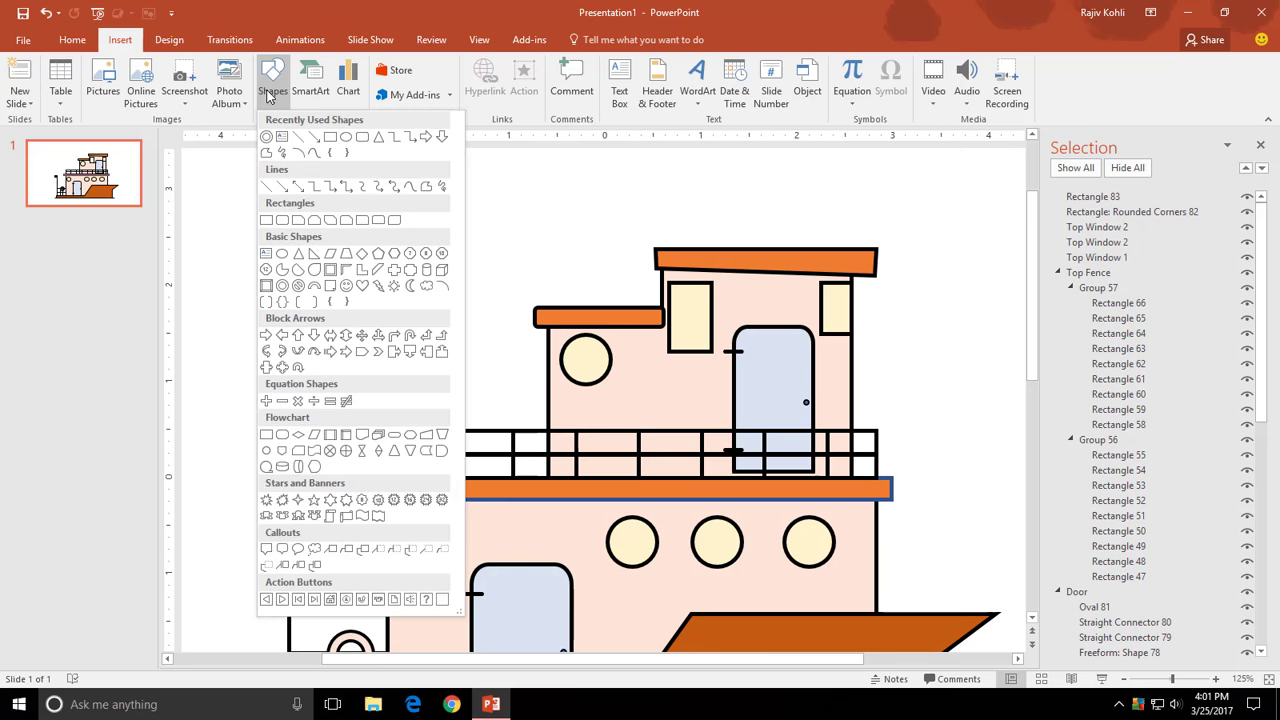
pyautogui.click(332, 256)
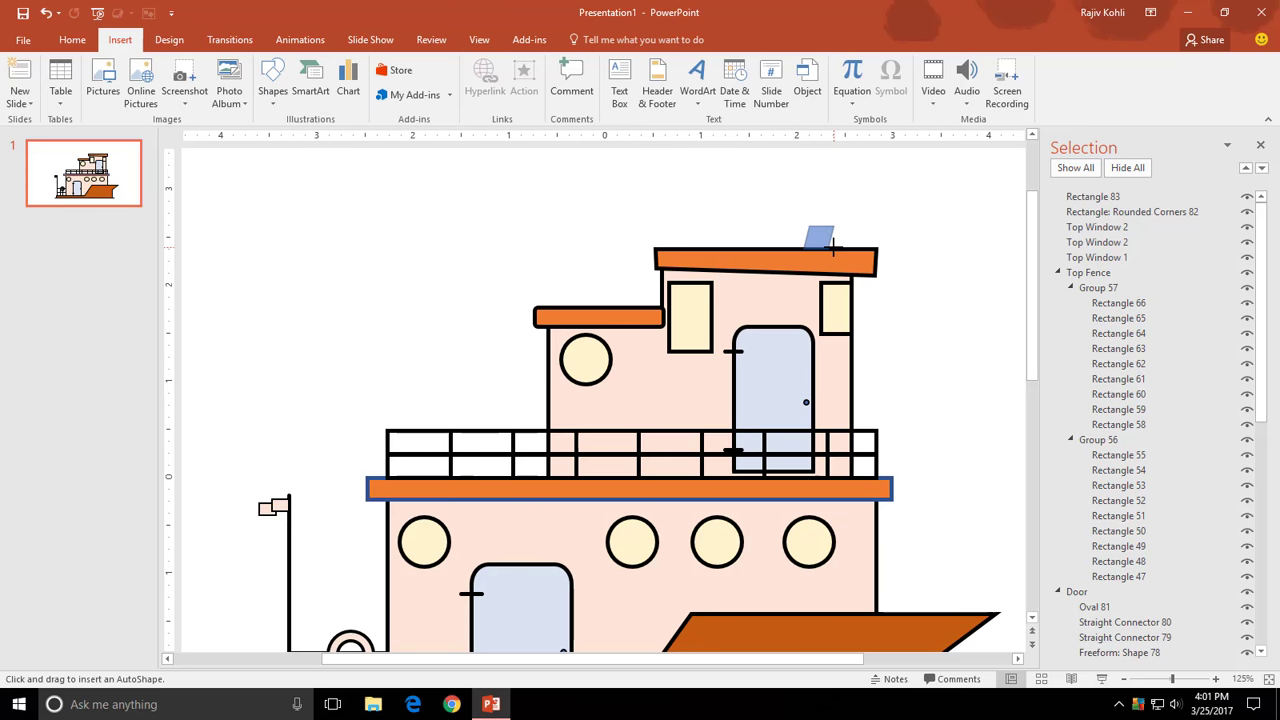
pyautogui.moveTo(832, 247); pyautogui.dragTo(836, 249)
pyautogui.click(1033, 139)
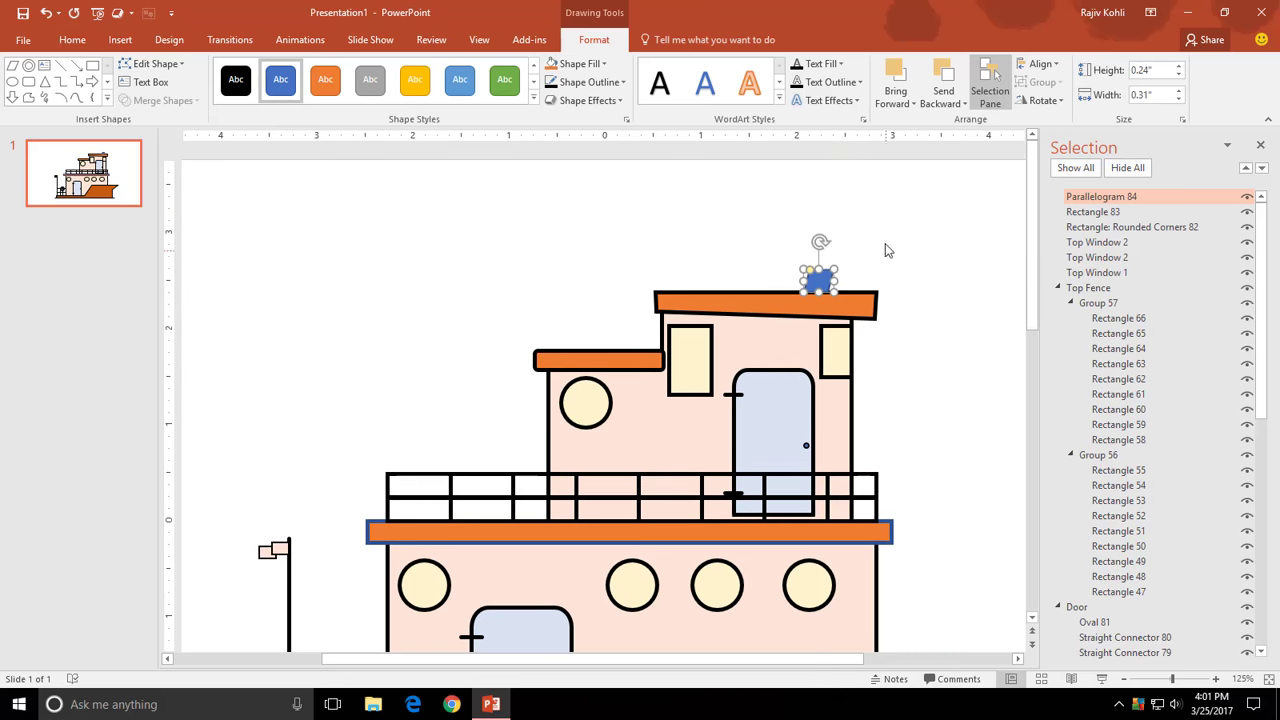
pyautogui.keyDown('ctrl'); pyautogui.scroll(5, 937, 310); pyautogui.keyUp('ctrl')
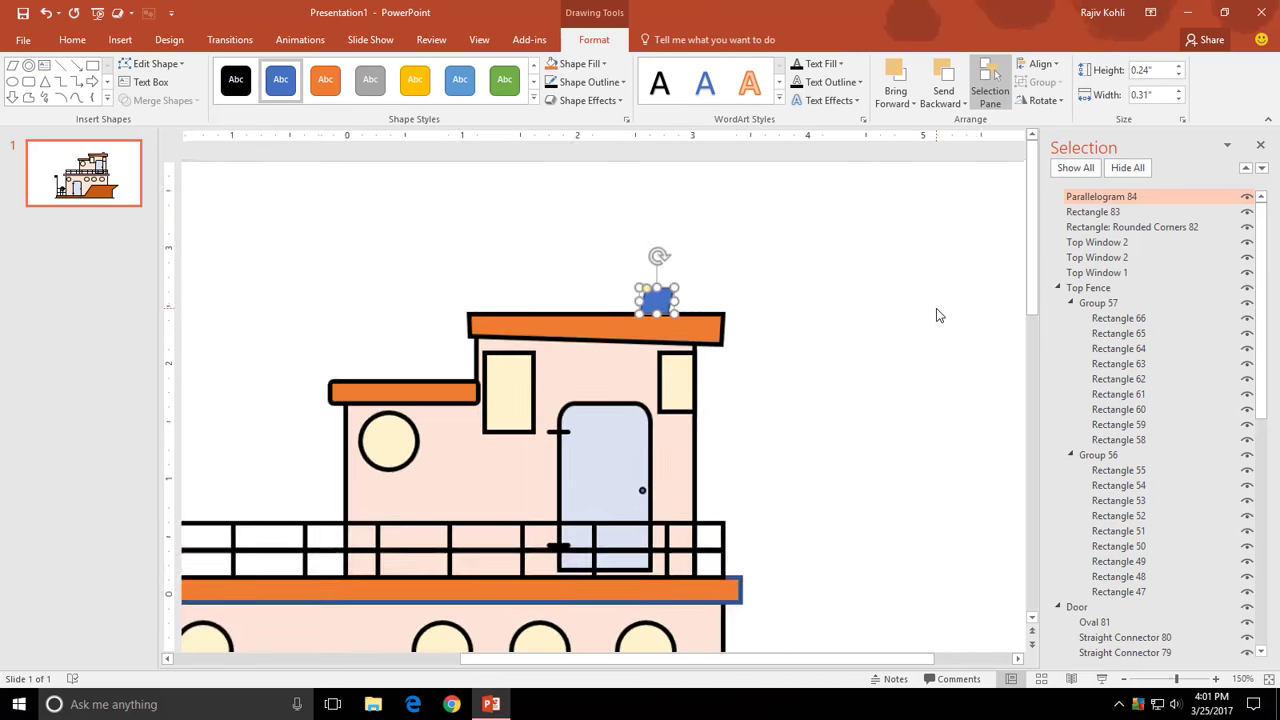
pyautogui.click(578, 63)
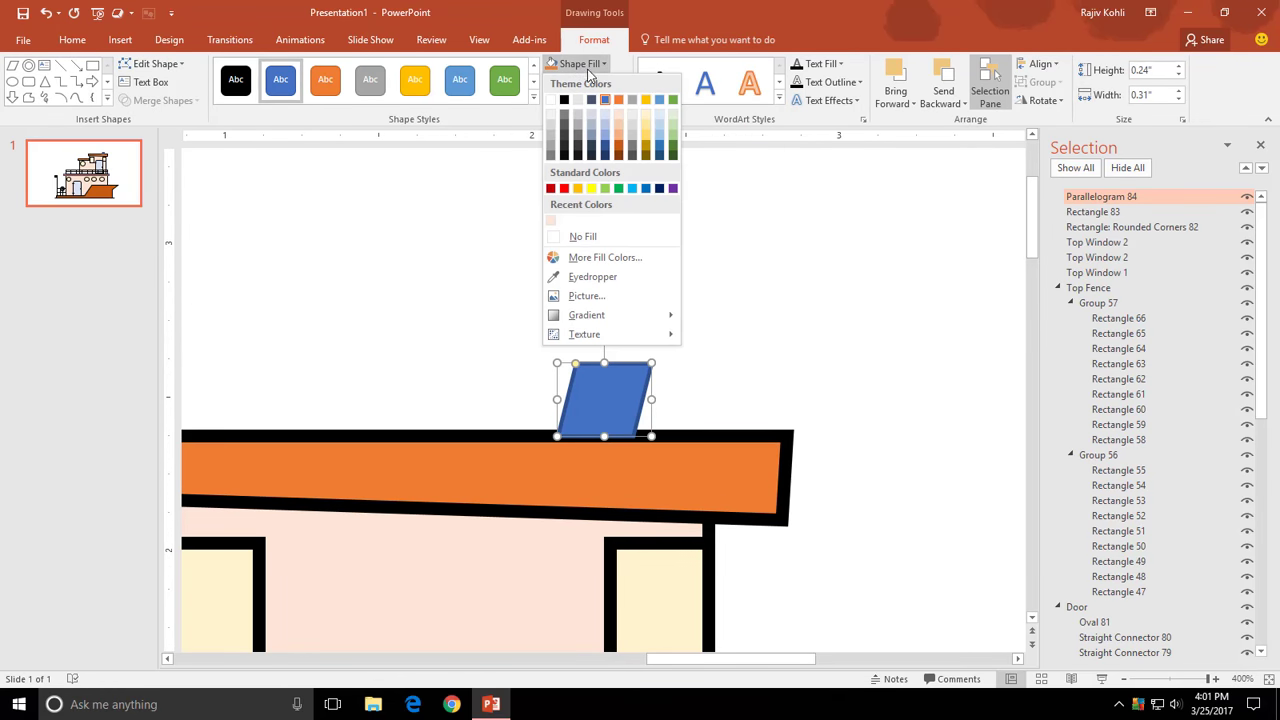
pyautogui.click(554, 214)
pyautogui.click(551, 88)
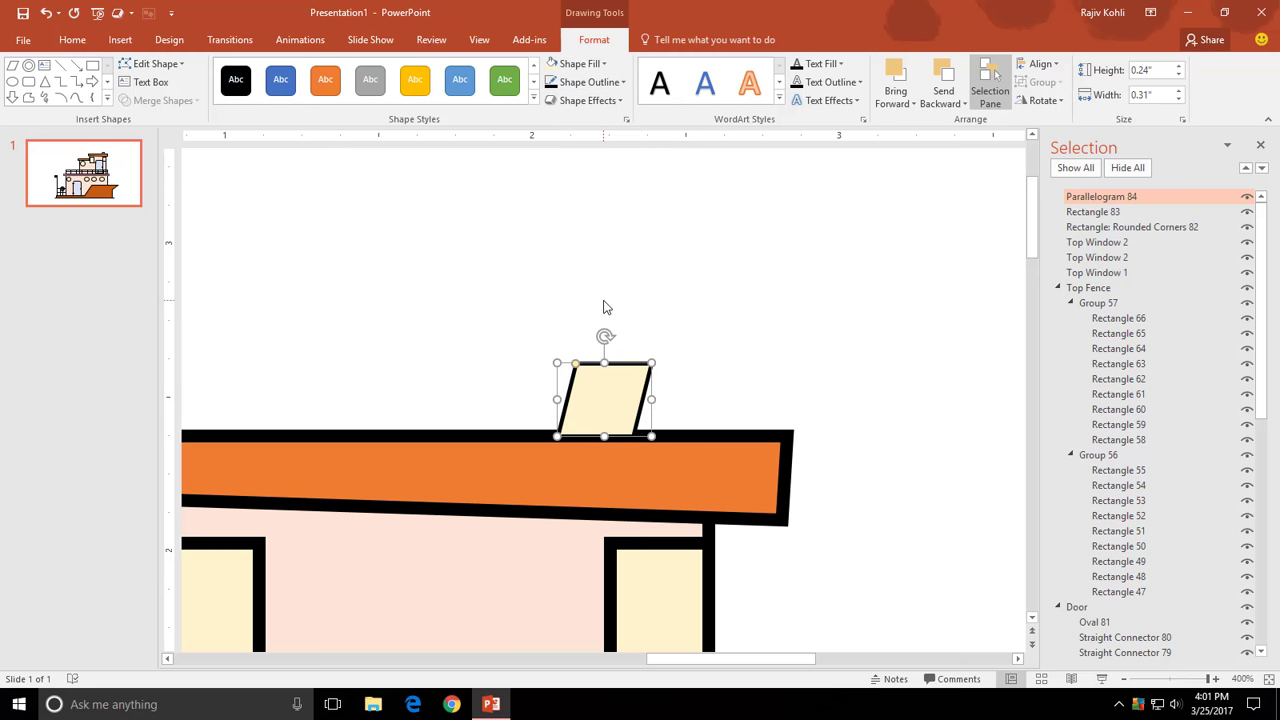
pyautogui.click(604, 307)
# - Add a thick line along the parallelogram's top edge and a short vertical line above it
pyautogui.click(120, 39)
pyautogui.click(279, 100)
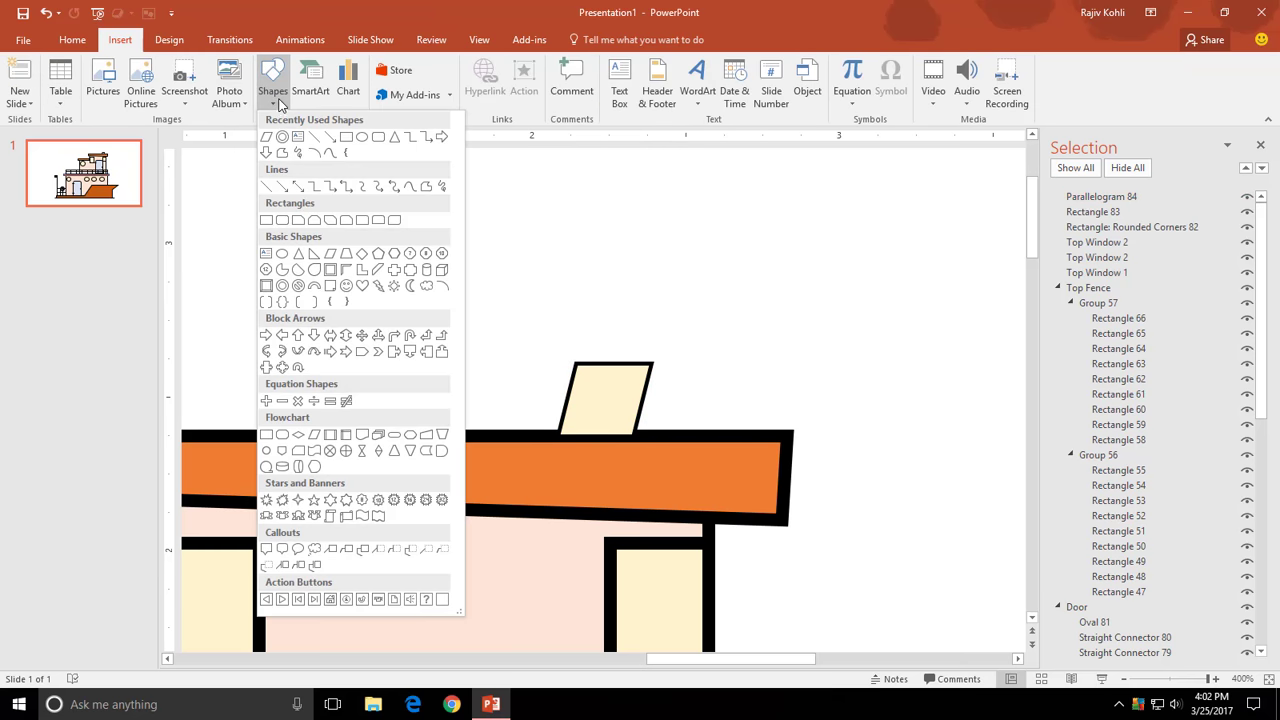
pyautogui.click(318, 138)
pyautogui.moveTo(660, 363); pyautogui.dragTo(676, 363)
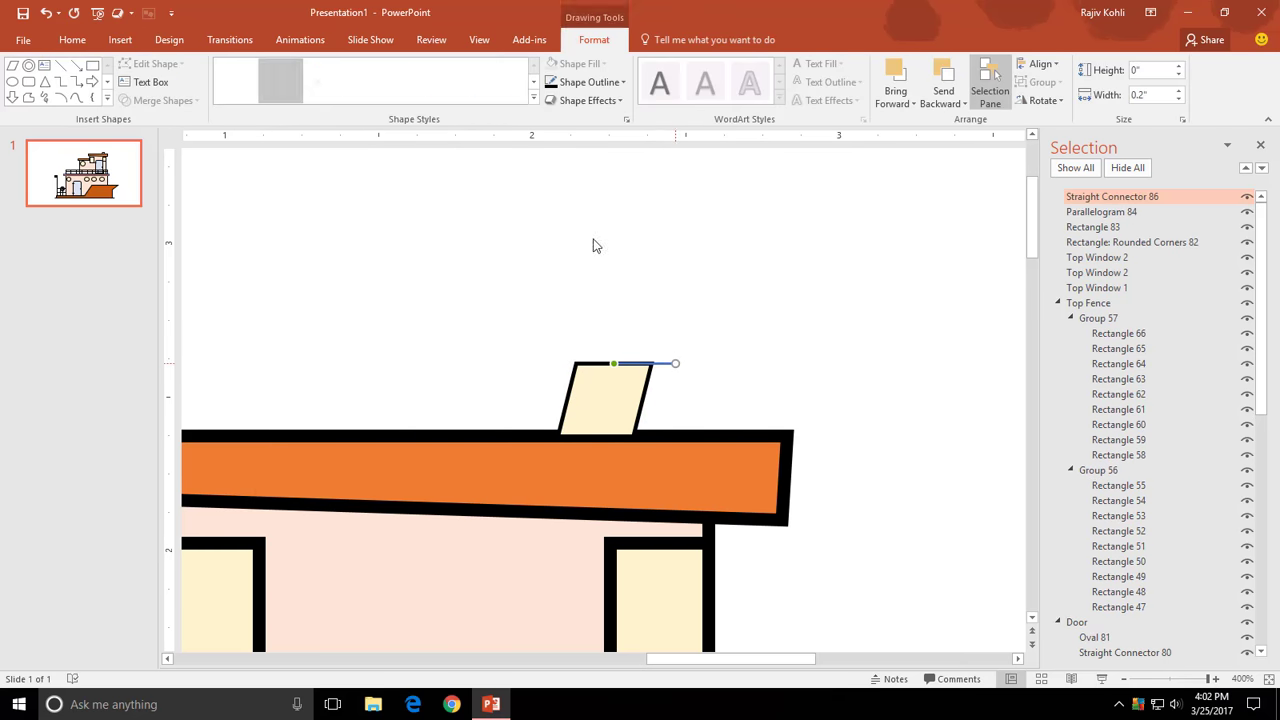
pyautogui.click(588, 82)
pyautogui.click(740, 412)
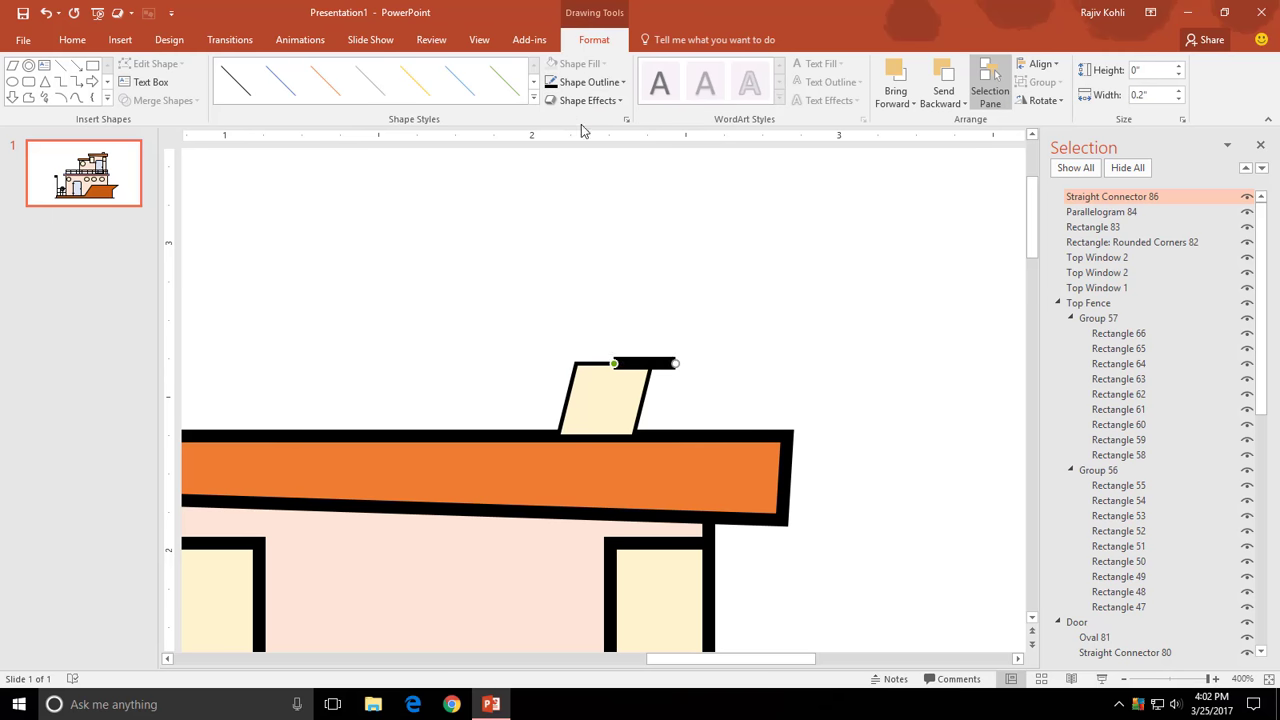
pyautogui.click(588, 82)
pyautogui.moveTo(584, 314)
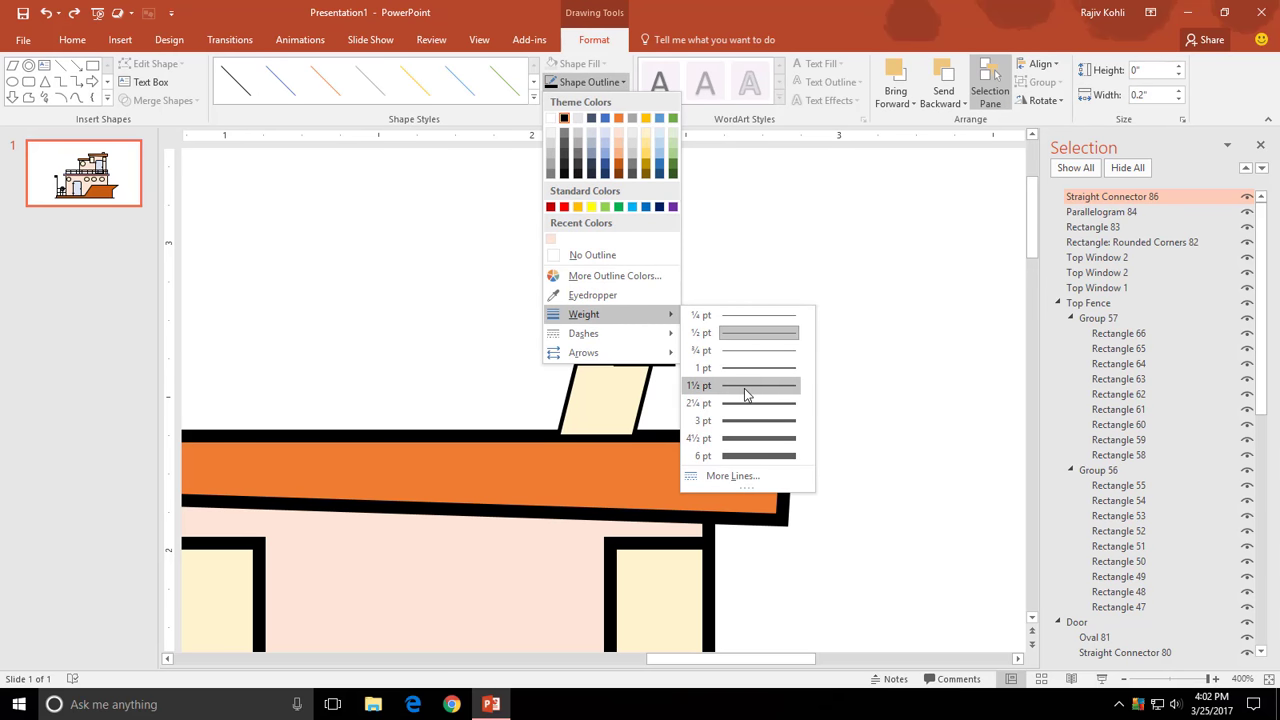
pyautogui.click(747, 377)
pyautogui.click(120, 40)
pyautogui.click(272, 80)
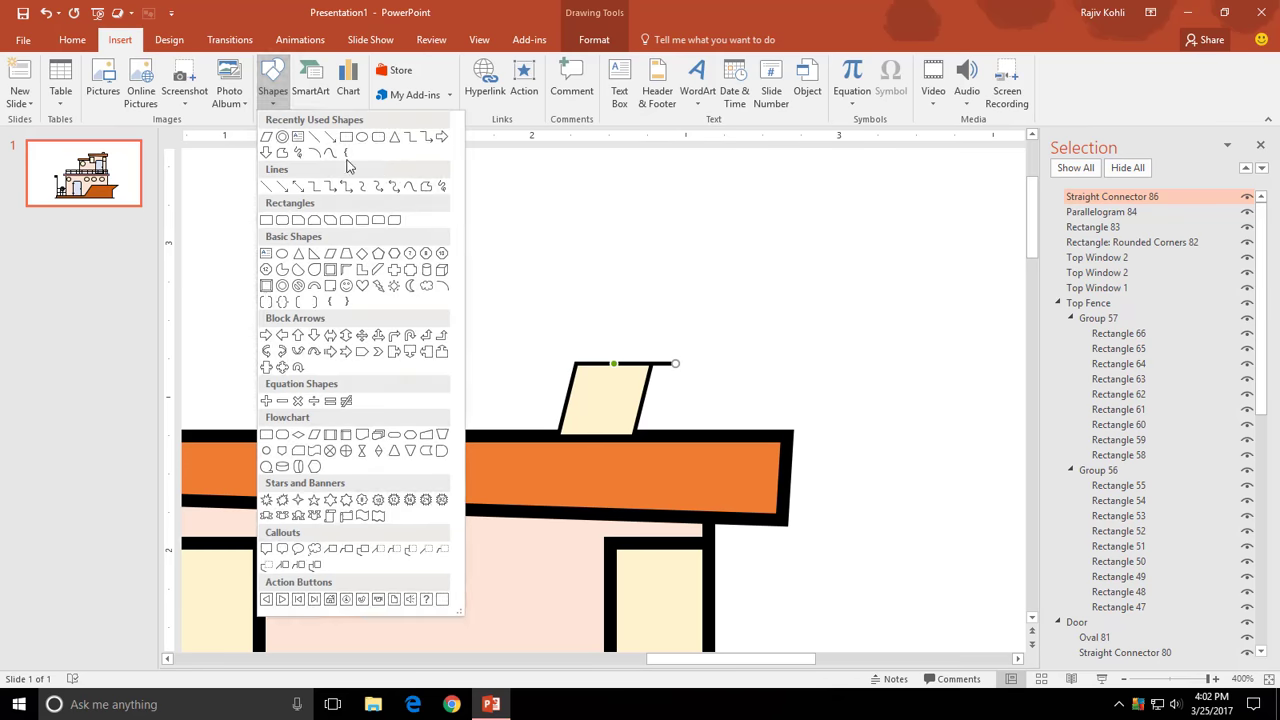
pyautogui.click(277, 183)
pyautogui.moveTo(651, 357); pyautogui.dragTo(651, 337)
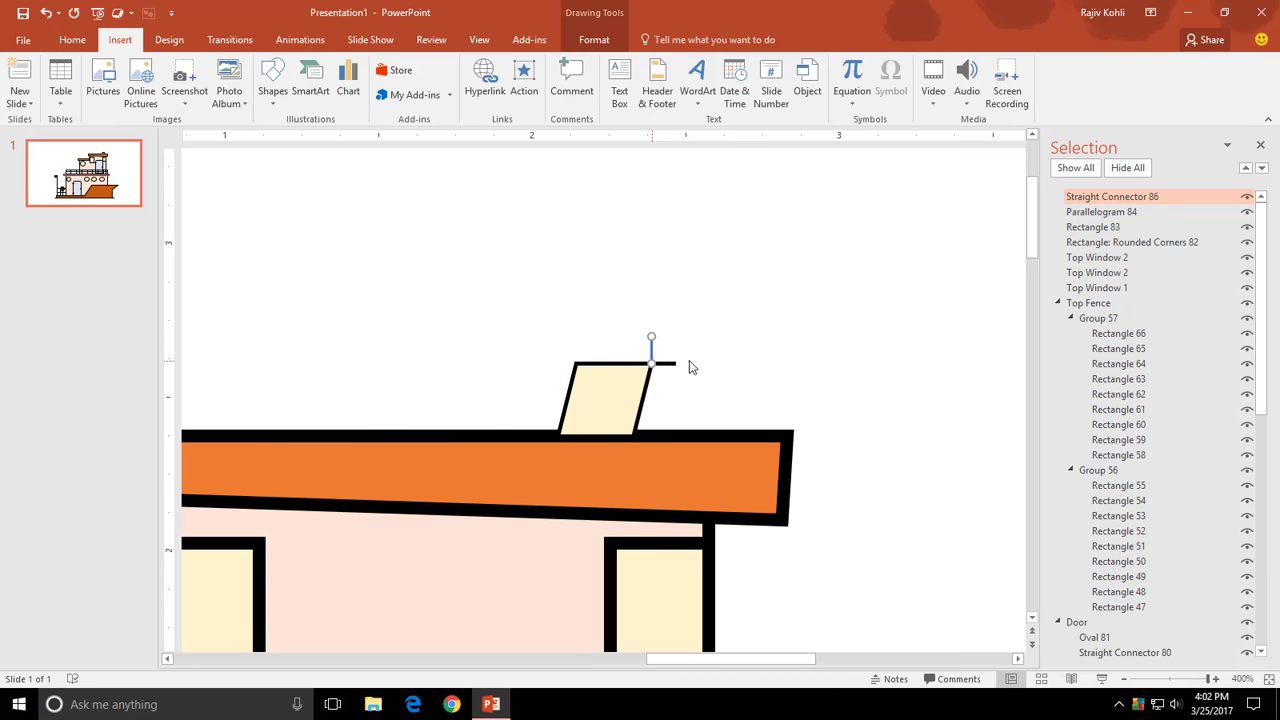
# - Draw a small light gold rounded box atop the vertical line
pyautogui.click(120, 40)
pyautogui.click(272, 80)
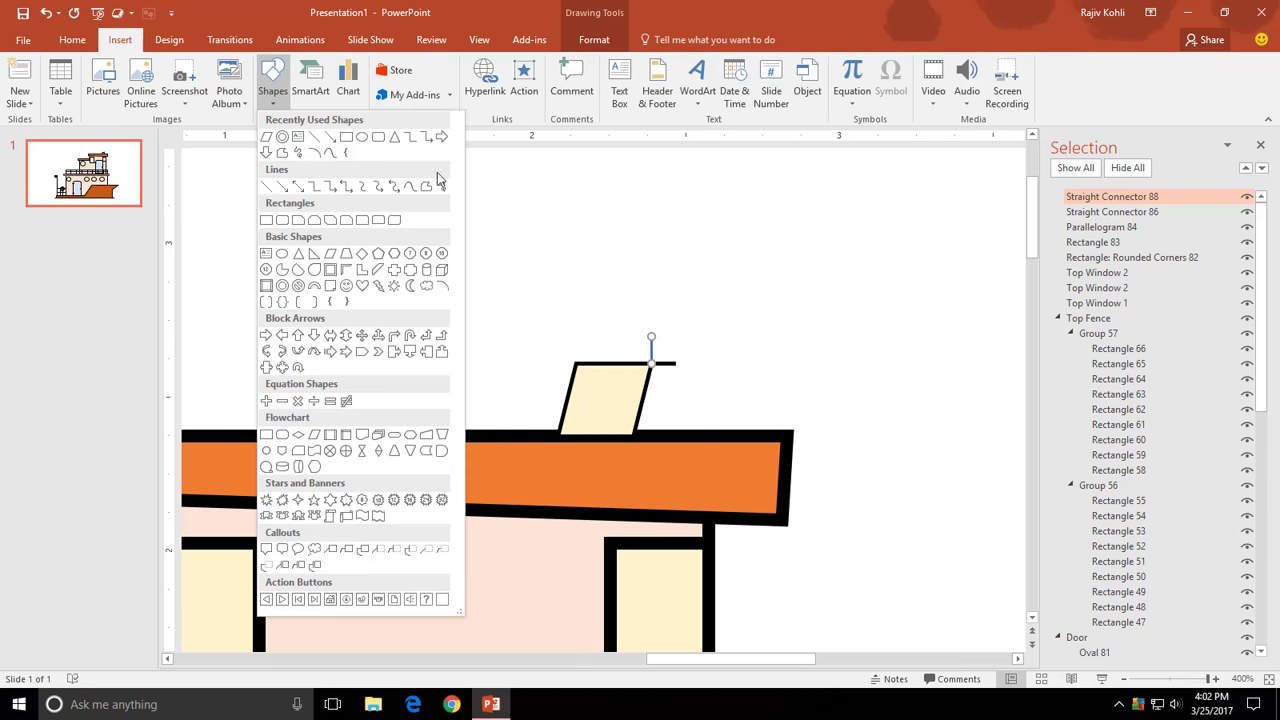
pyautogui.click(297, 226)
pyautogui.moveTo(630, 318); pyautogui.dragTo(665, 347)
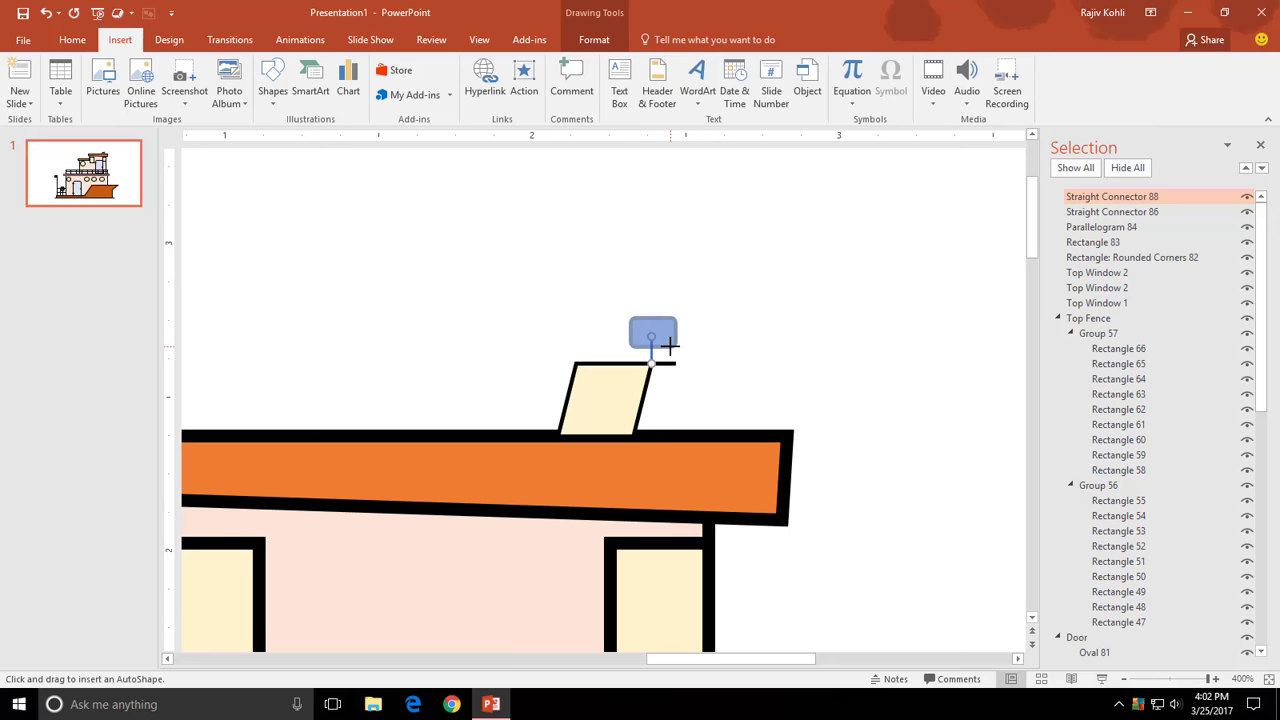
pyautogui.click(603, 63)
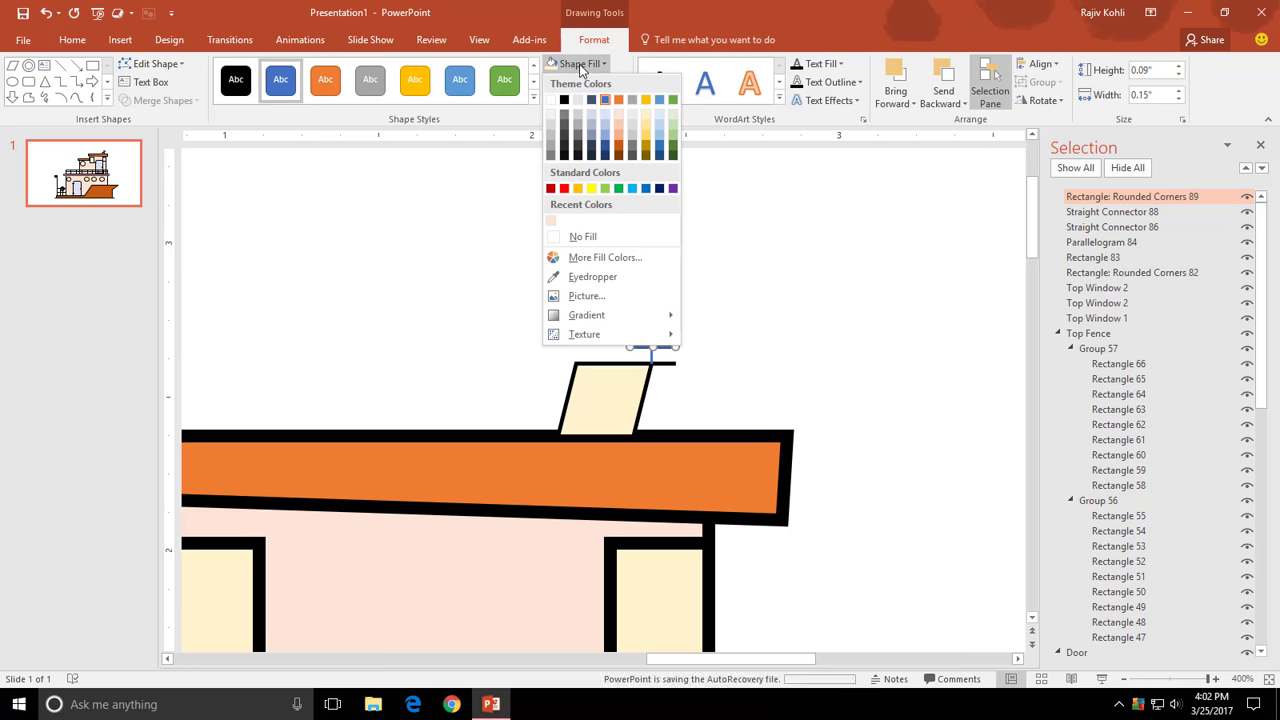
pyautogui.click(648, 117)
# - Group the box, both lines and the parallelogram, naming the group Antenna
pyautogui.keyDown('shift'); pyautogui.click(652, 362); pyautogui.keyUp('shift')
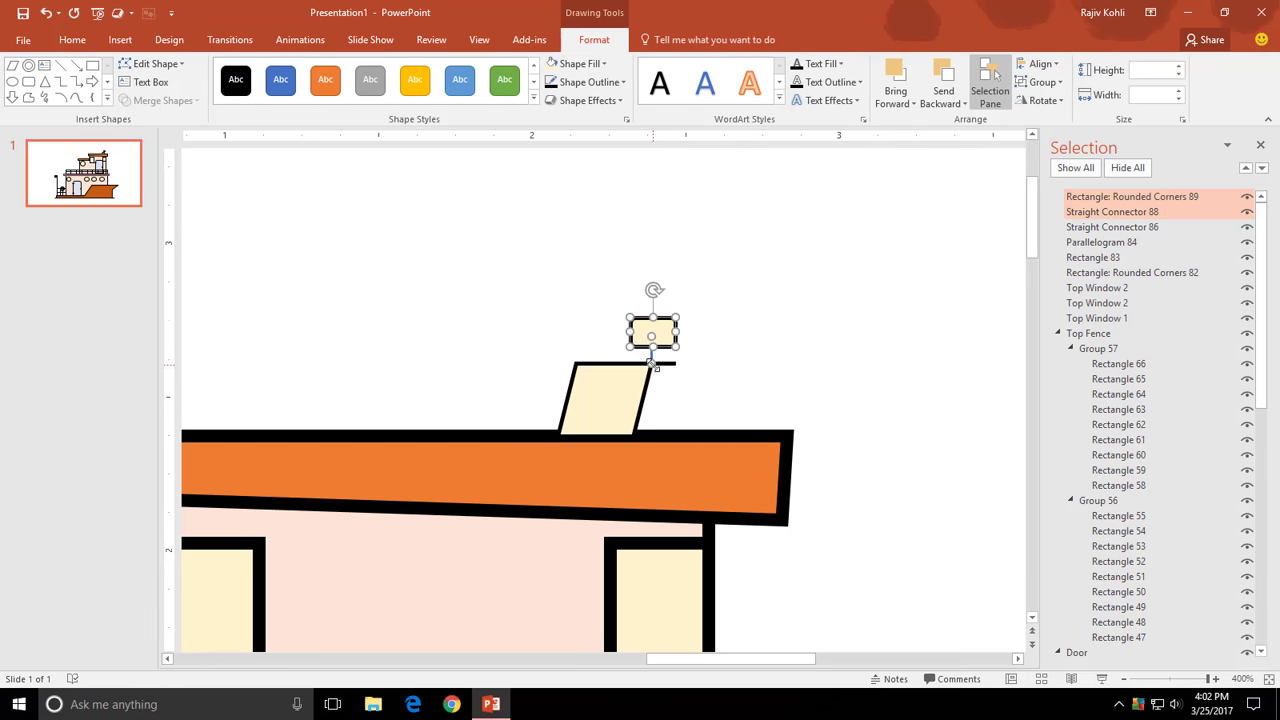
pyautogui.keyDown('shift'); pyautogui.click(618, 364); pyautogui.keyUp('shift')
pyautogui.keyDown('shift'); pyautogui.click(604, 372); pyautogui.keyUp('shift')
pyautogui.click(1041, 82)
pyautogui.click(1050, 103)
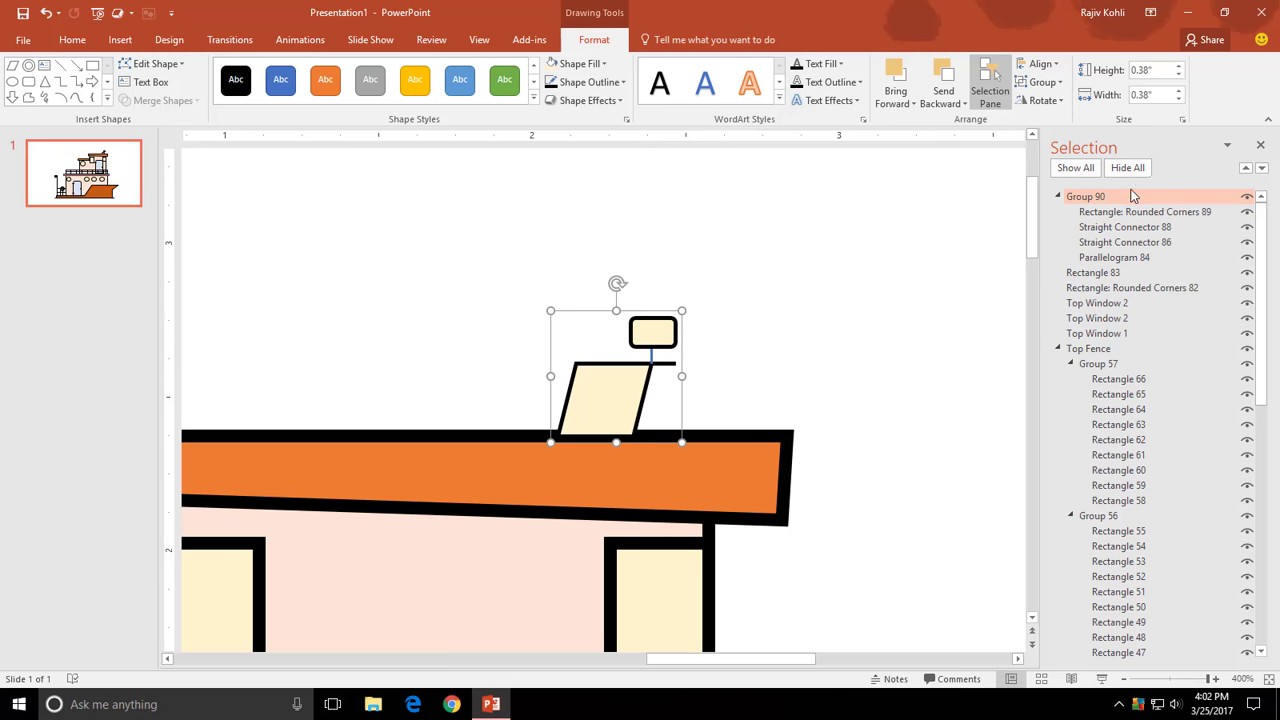
pyautogui.doubleClick(1089, 197)
pyautogui.write('Antenna')
pyautogui.press('Return')
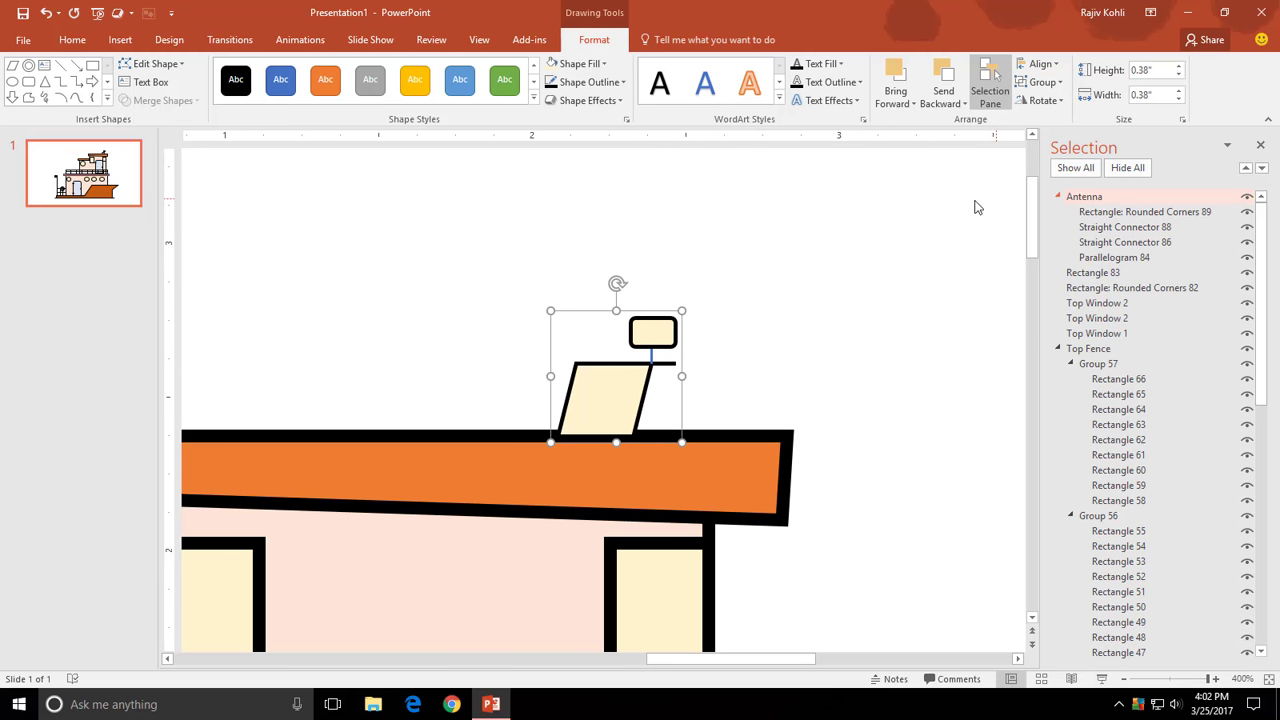
pyautogui.click(653, 350)
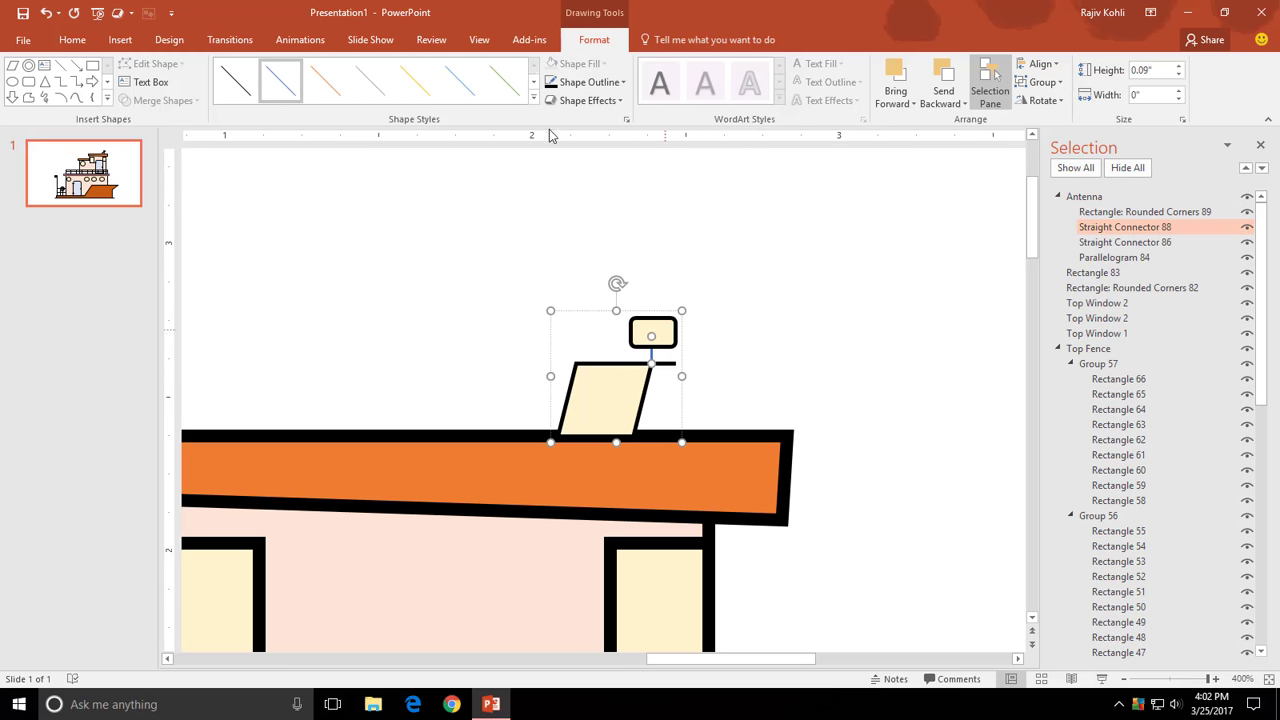
# - Draw a short 1½ pt mast line rising from the roof
pyautogui.click(764, 332)
pyautogui.click(120, 40)
pyautogui.click(273, 85)
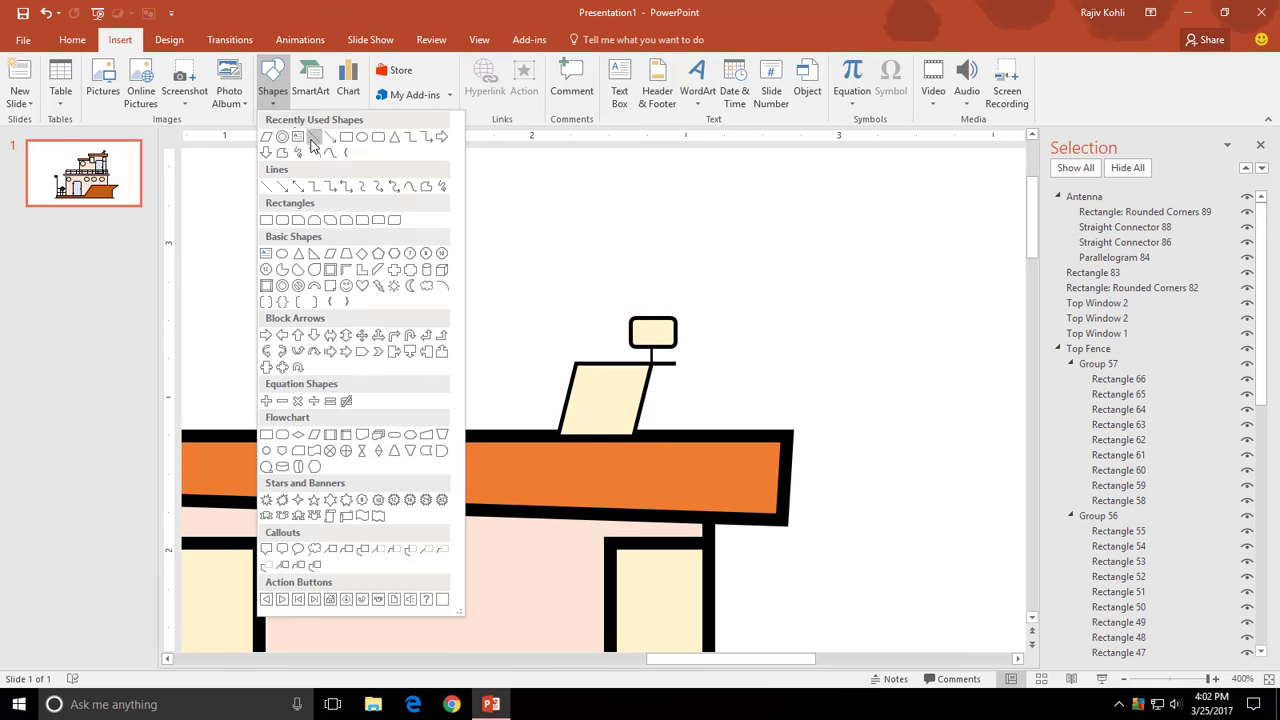
pyautogui.click(312, 163)
pyautogui.moveTo(733, 383); pyautogui.dragTo(733, 436)
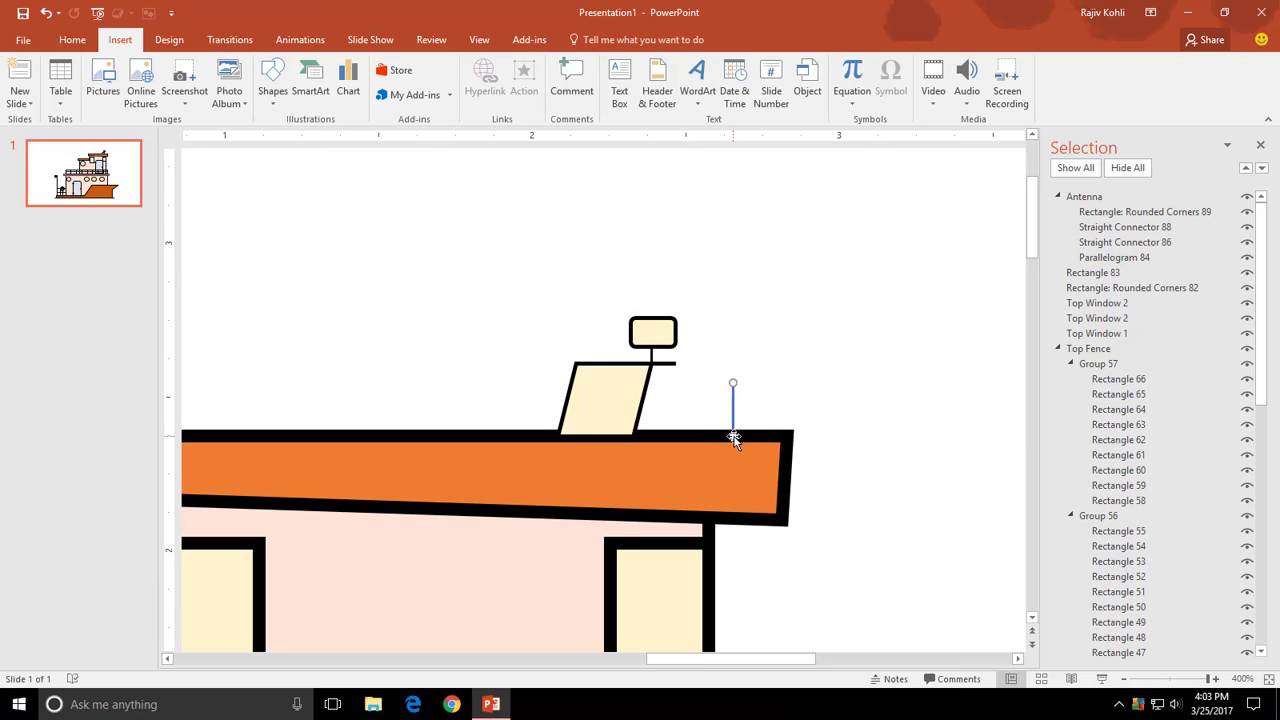
pyautogui.click(588, 82)
pyautogui.click(726, 388)
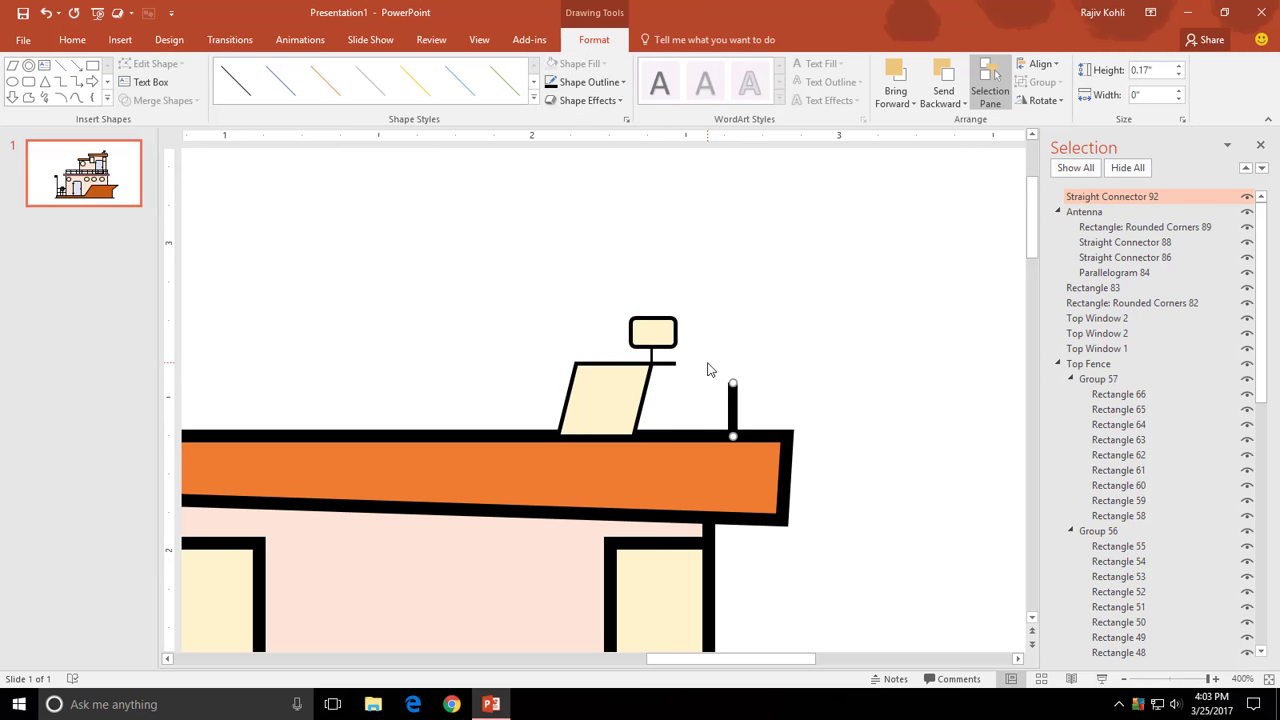
# - Replace a mistaken Stored Data shape with a small Flowchart: Display dish, flipped horizontally
pyautogui.click(120, 40)
pyautogui.click(273, 85)
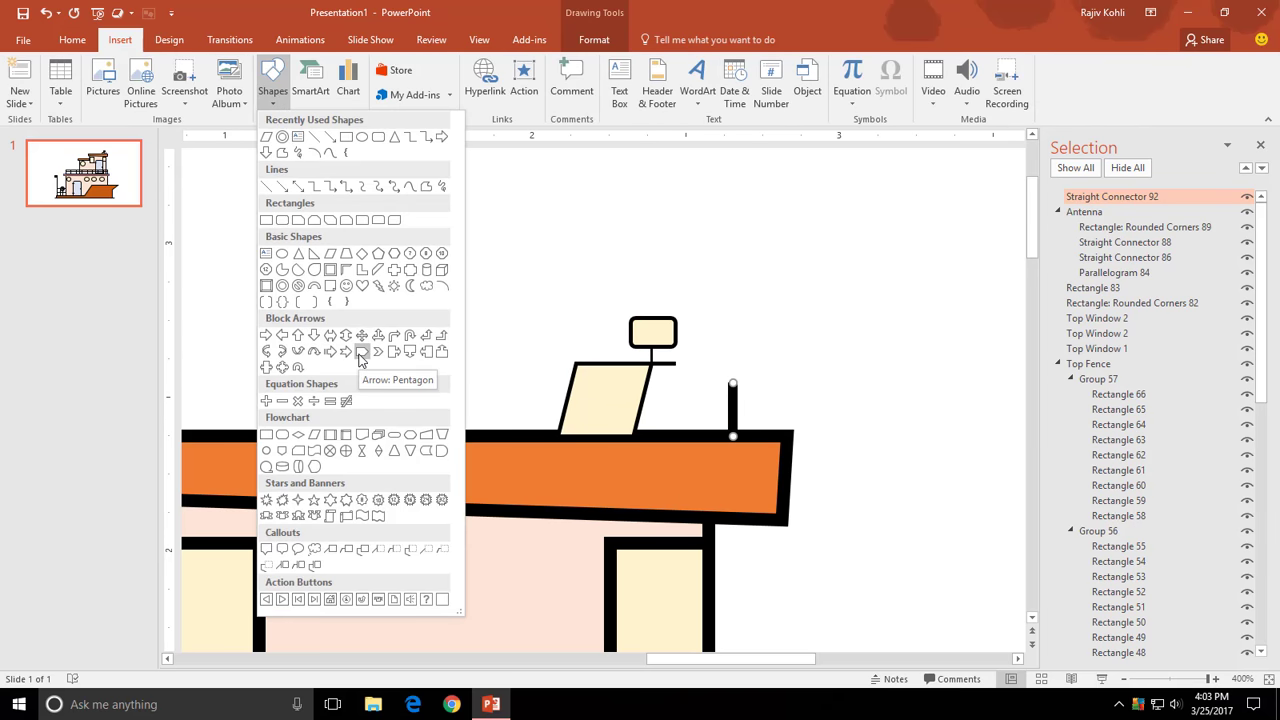
pyautogui.click(426, 450)
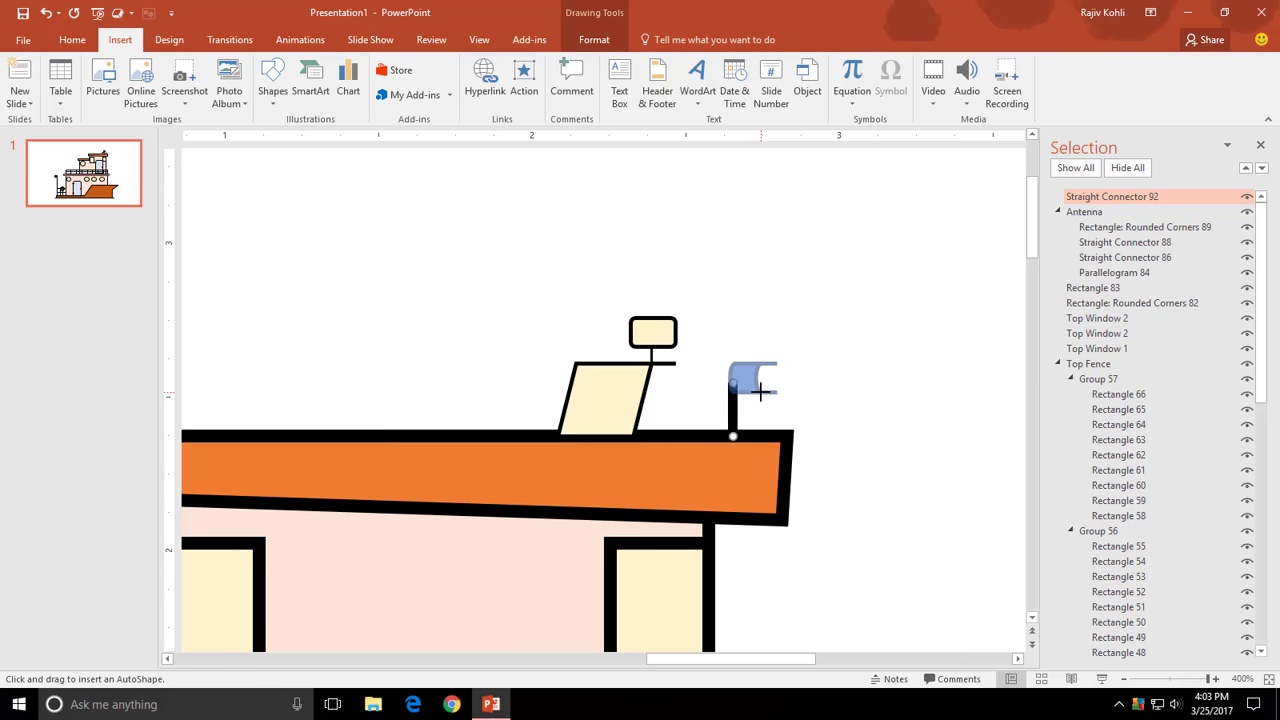
pyautogui.moveTo(760, 393); pyautogui.dragTo(785, 395)
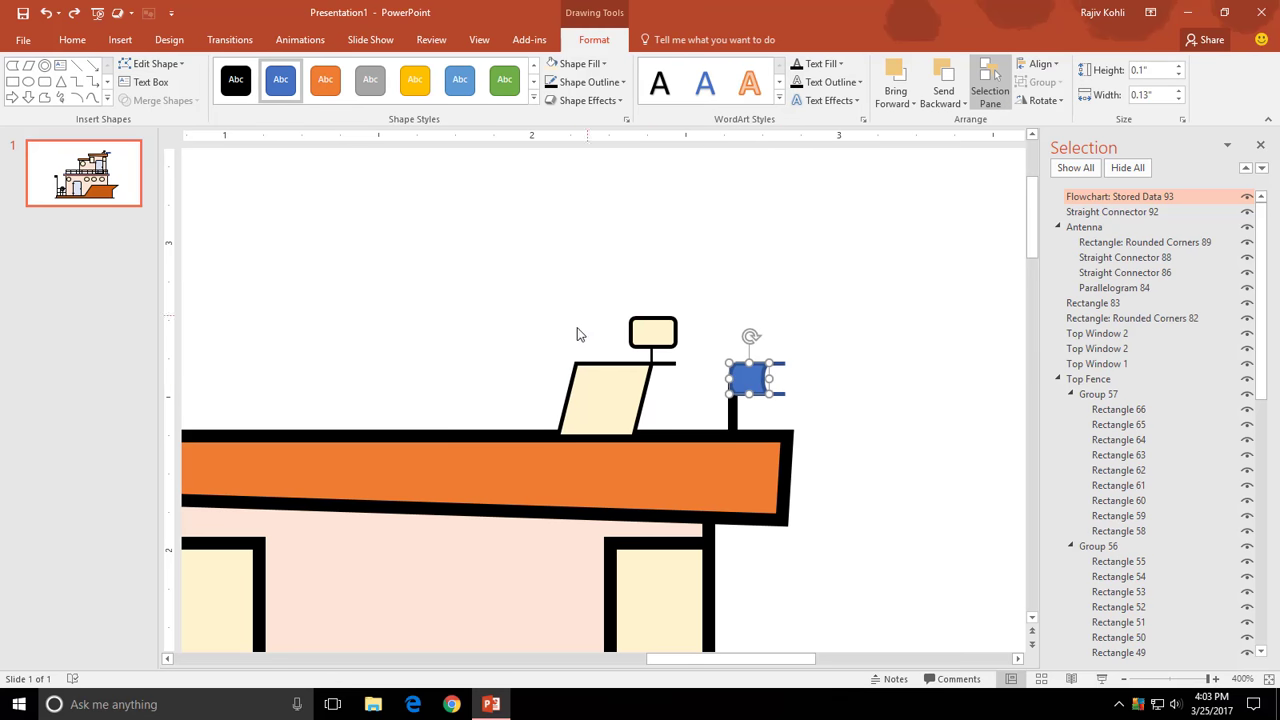
pyautogui.press('Delete')
pyautogui.click(120, 39)
pyautogui.click(273, 80)
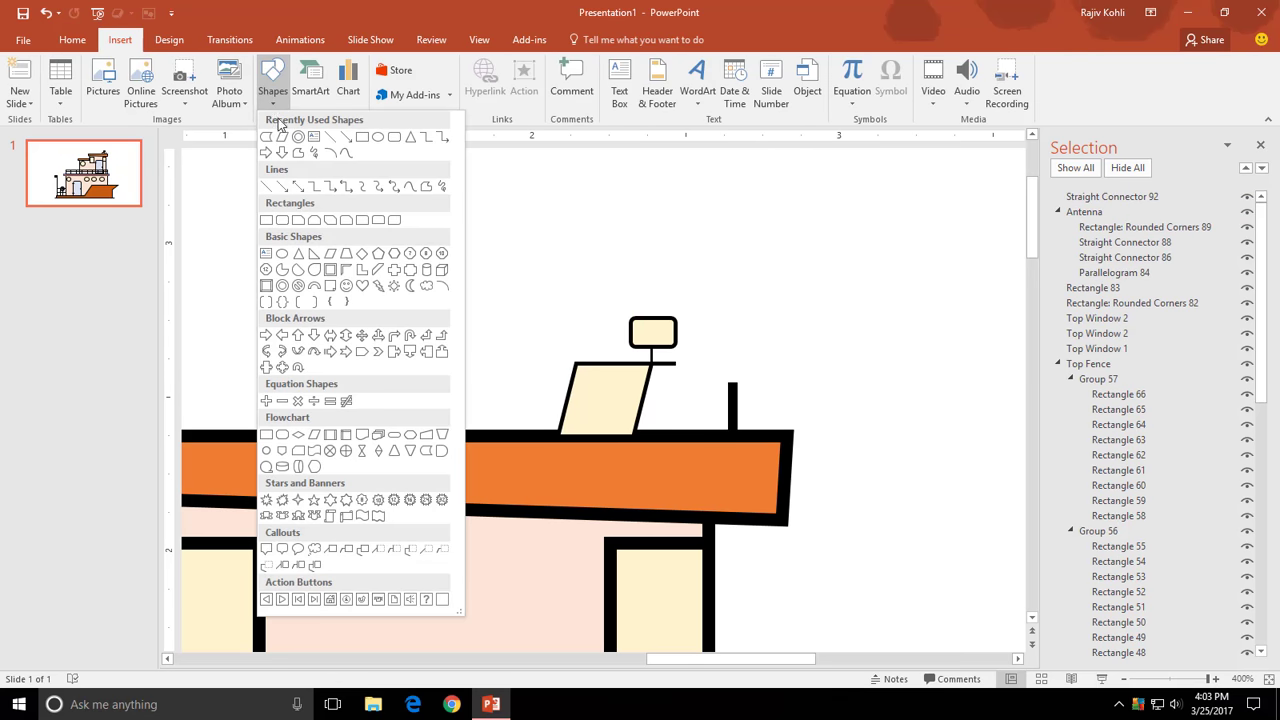
pyautogui.click(316, 467)
pyautogui.moveTo(729, 371); pyautogui.dragTo(1020, 571)
pyautogui.keyDown('ctrl'); pyautogui.scroll(-3, 740, 420); pyautogui.keyUp('ctrl')
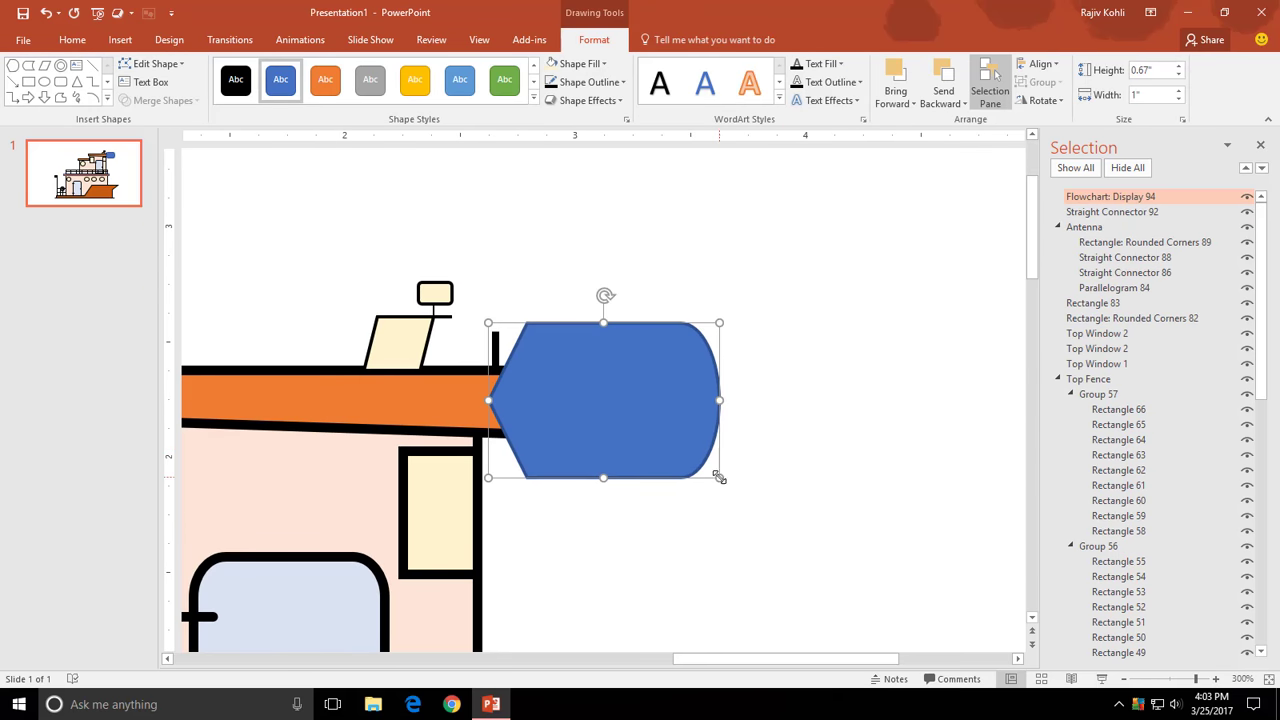
pyautogui.moveTo(720, 478)
pyautogui.mouseDown()
pyautogui.moveTo(657, 406)
pyautogui.moveTo(515, 335)
pyautogui.mouseUp()
pyautogui.click(1043, 100)
pyautogui.click(1069, 178)
# - Fill the dish cream, tilt it slightly, and group it with the mast as Dish
pyautogui.keyDown('ctrl'); pyautogui.scroll(3, 626, 300); pyautogui.keyUp('ctrl')
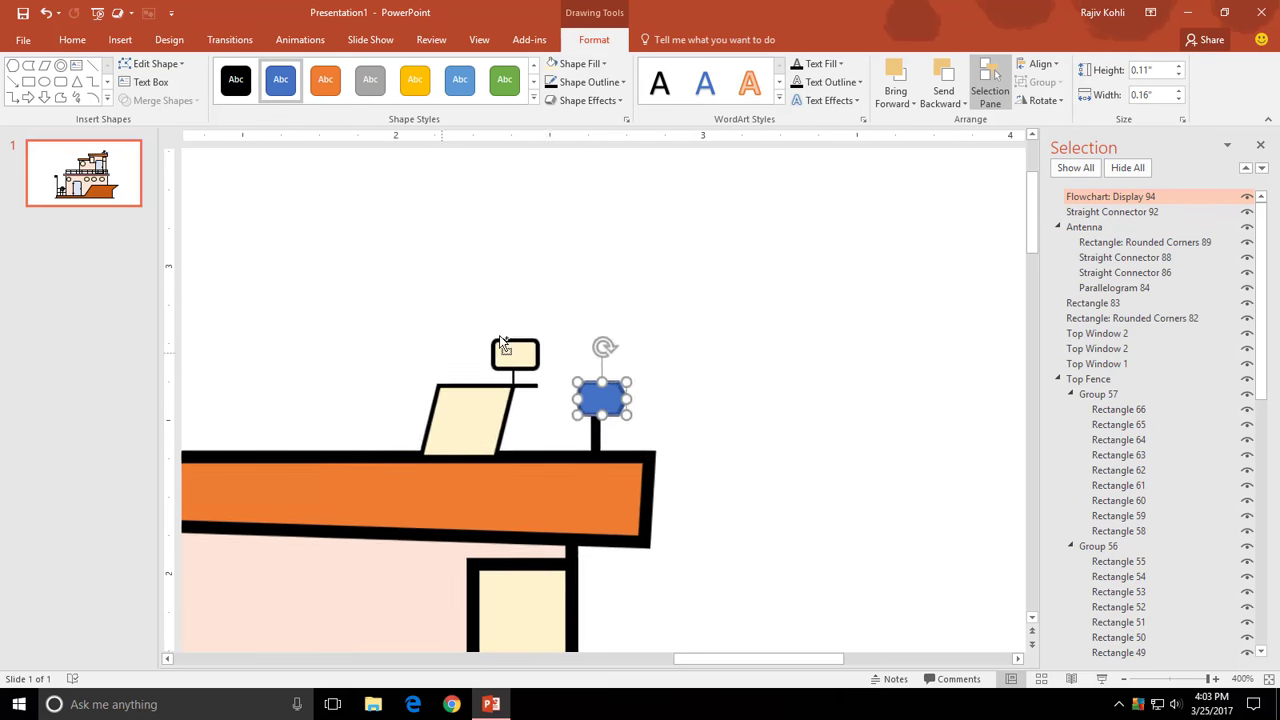
pyautogui.click(555, 63)
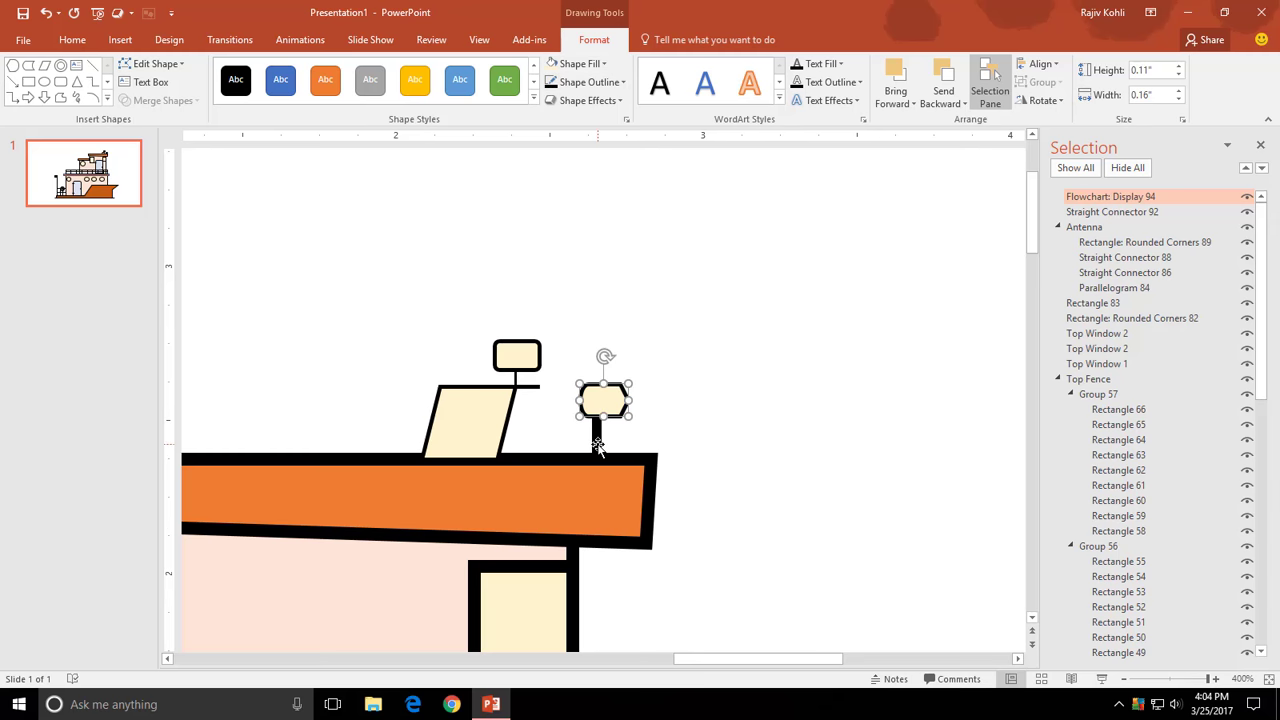
pyautogui.keyDown('shift'); pyautogui.click(597, 440); pyautogui.keyUp('shift')
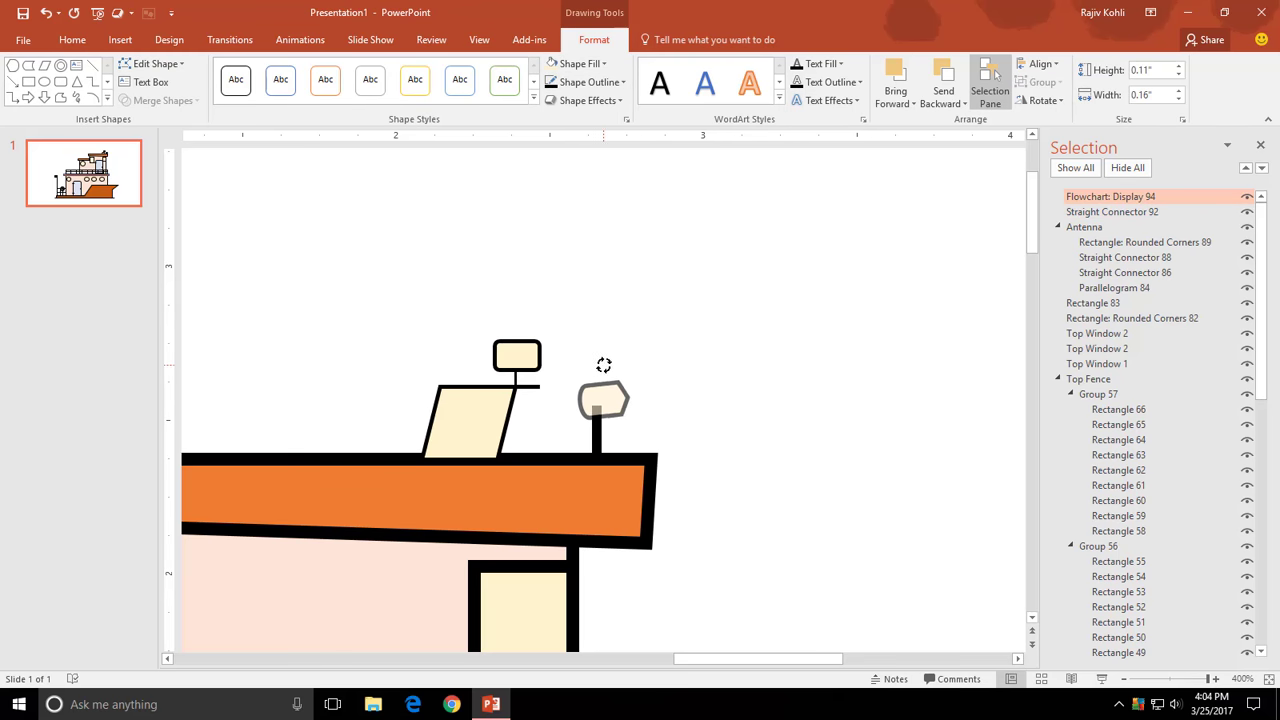
pyautogui.moveTo(605, 355); pyautogui.dragTo(598, 356)
pyautogui.click(1043, 82)
pyautogui.click(1045, 106)
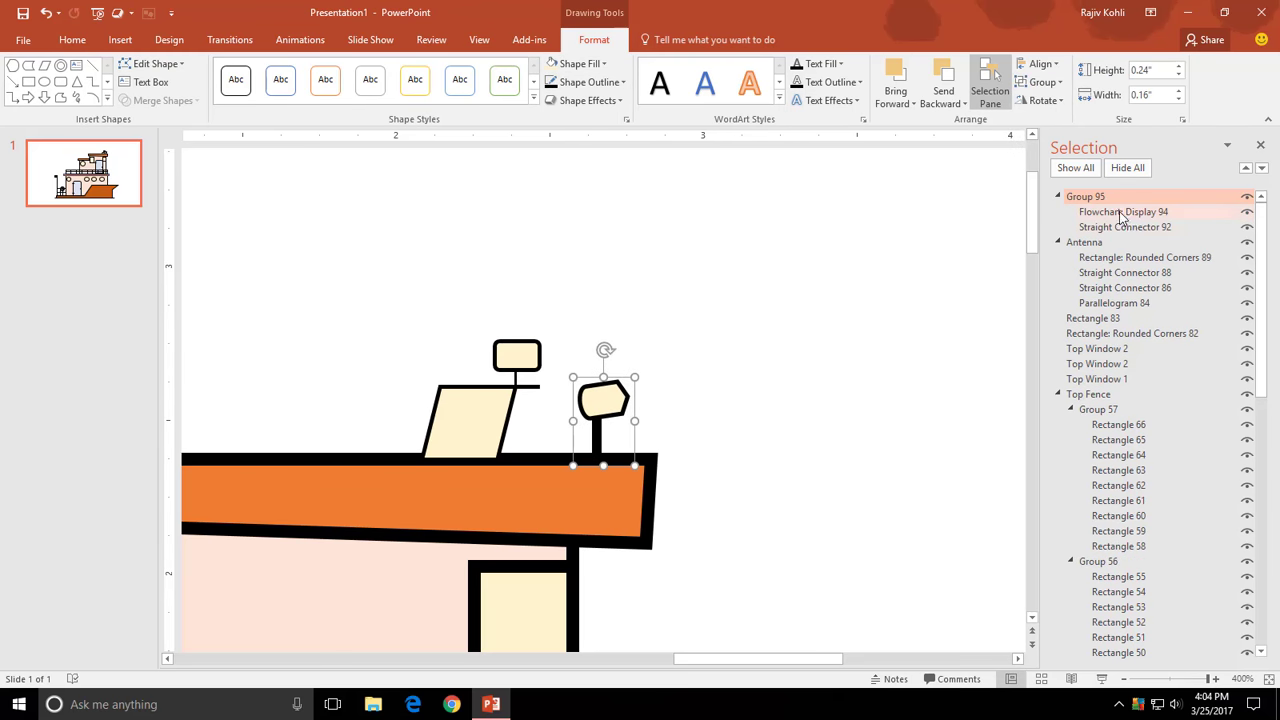
pyautogui.click(1117, 197)
pyautogui.write('Dish')
pyautogui.press('Return')
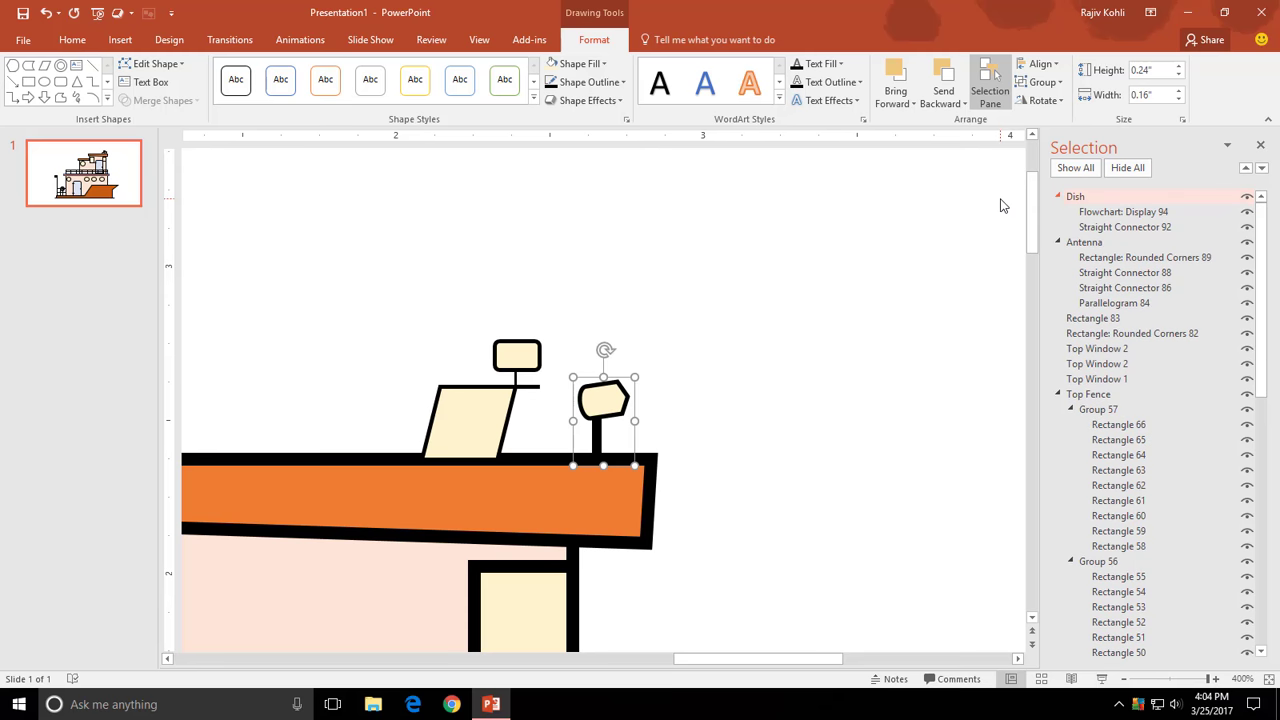
# - Rename the lower roof slab to 'Top Base 1' in the Selection Pane
pyautogui.scroll(-5, 436, 366)
pyautogui.click(1131, 333)
pyautogui.click(1131, 333)
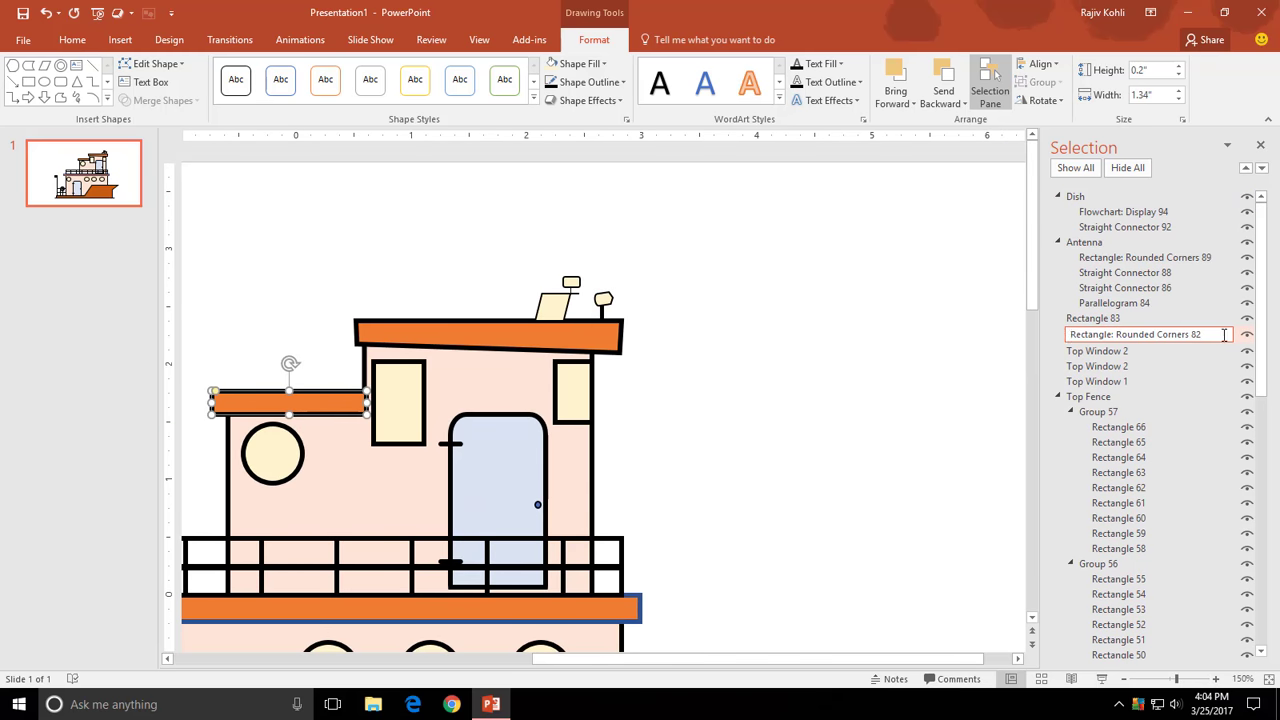
pyautogui.write('Top Base 1')
pyautogui.press('Return')
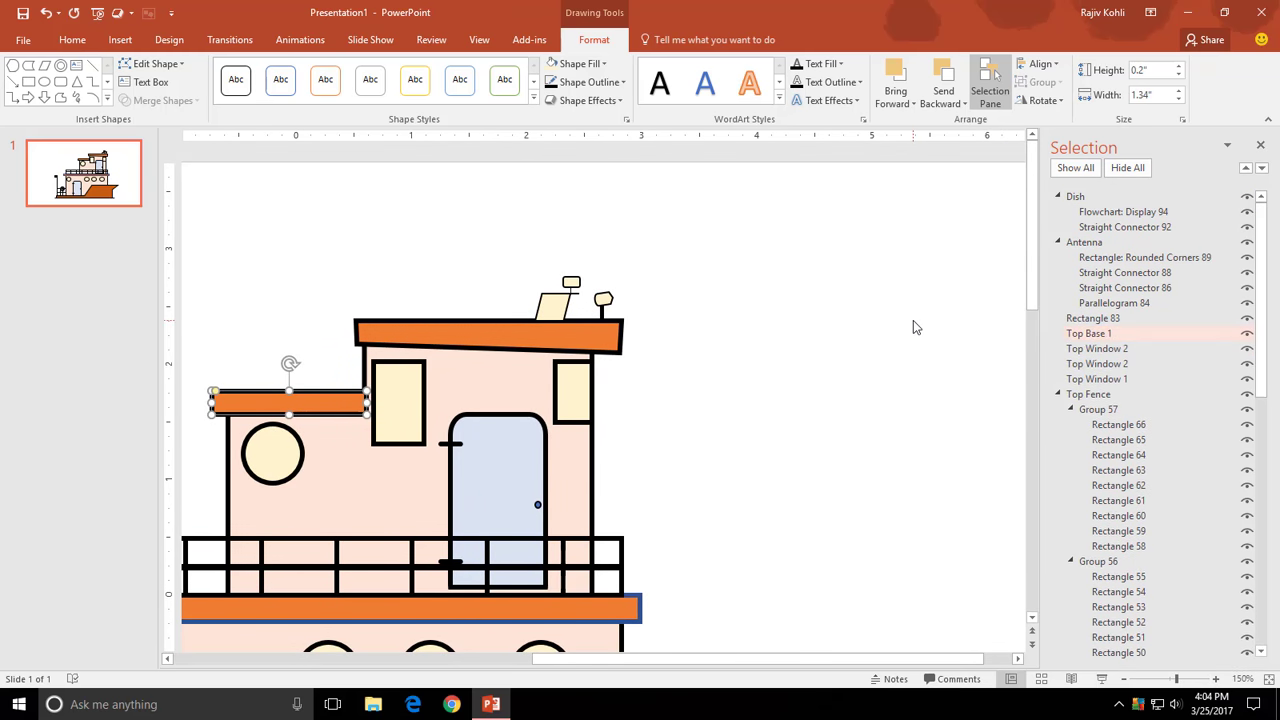
# - Rename the upper roof slab to 'Top Base 2'
pyautogui.click(1096, 318)
pyautogui.click(1132, 318)
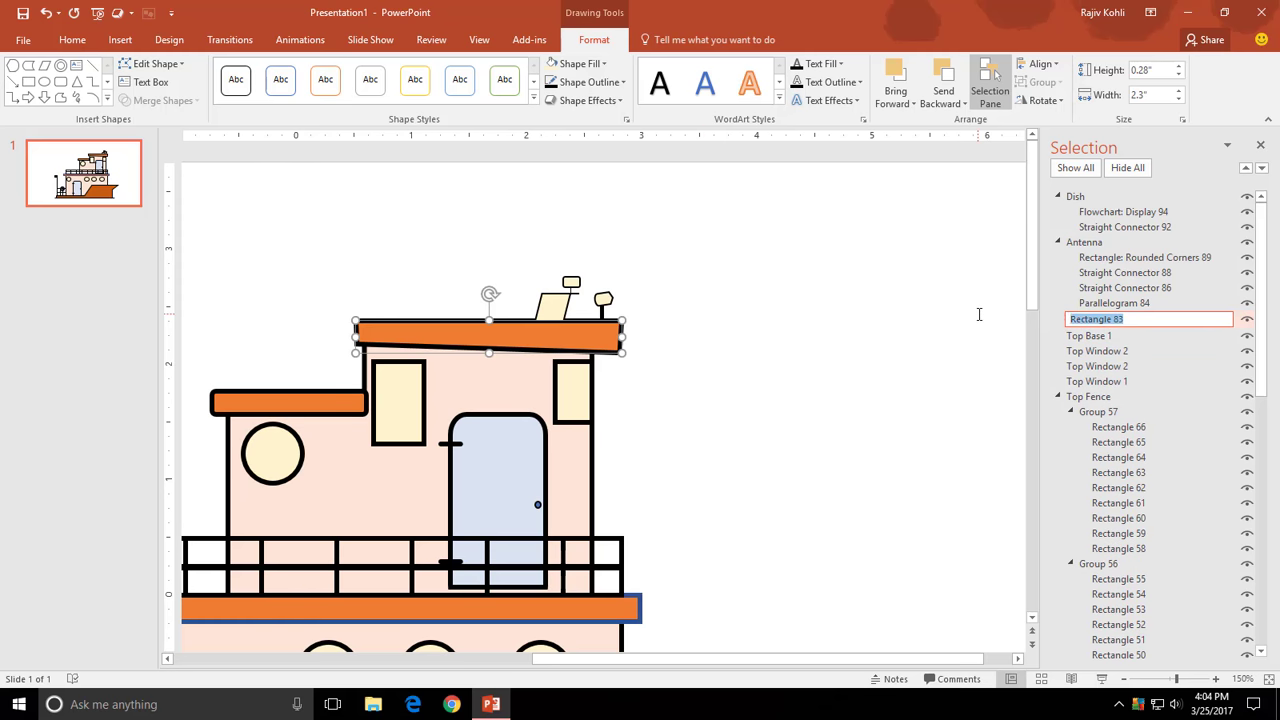
pyautogui.write('Top Base2')
pyautogui.press('Return')
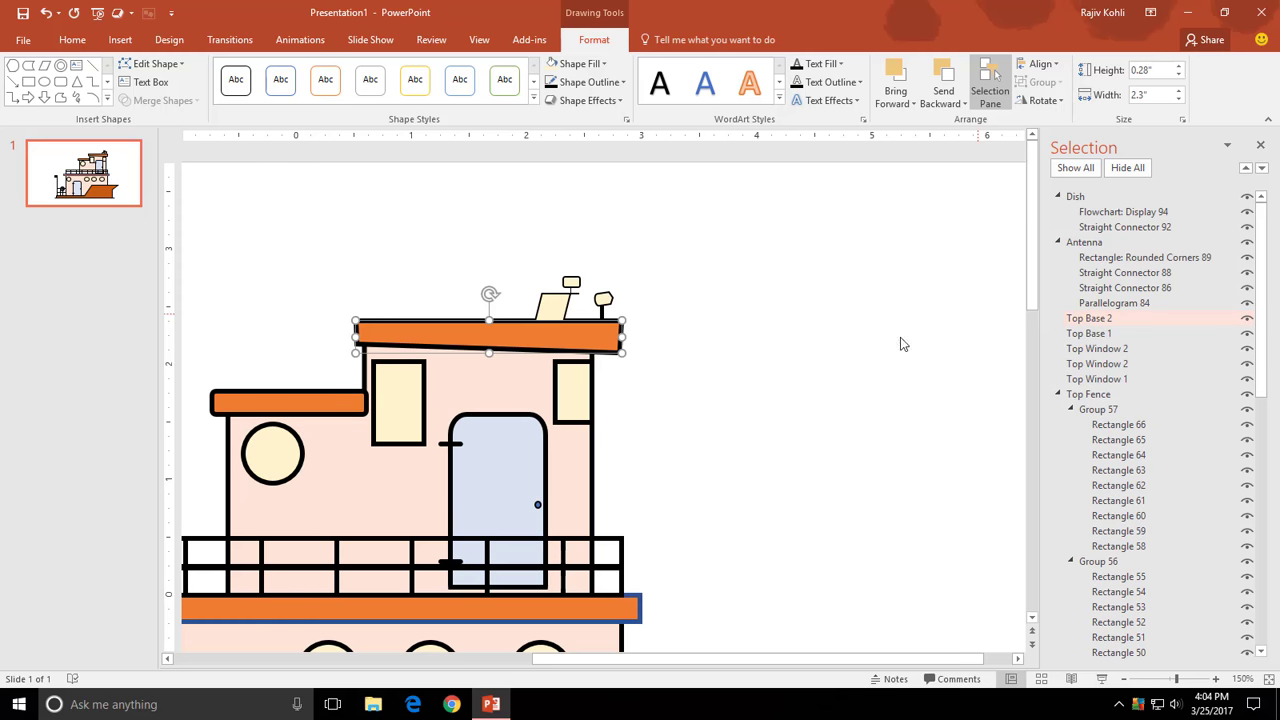
pyautogui.scroll(-3, 570, 465)
pyautogui.scroll(-4, 570, 465)
pyautogui.click(811, 511)
pyautogui.scroll(5, 811, 511)
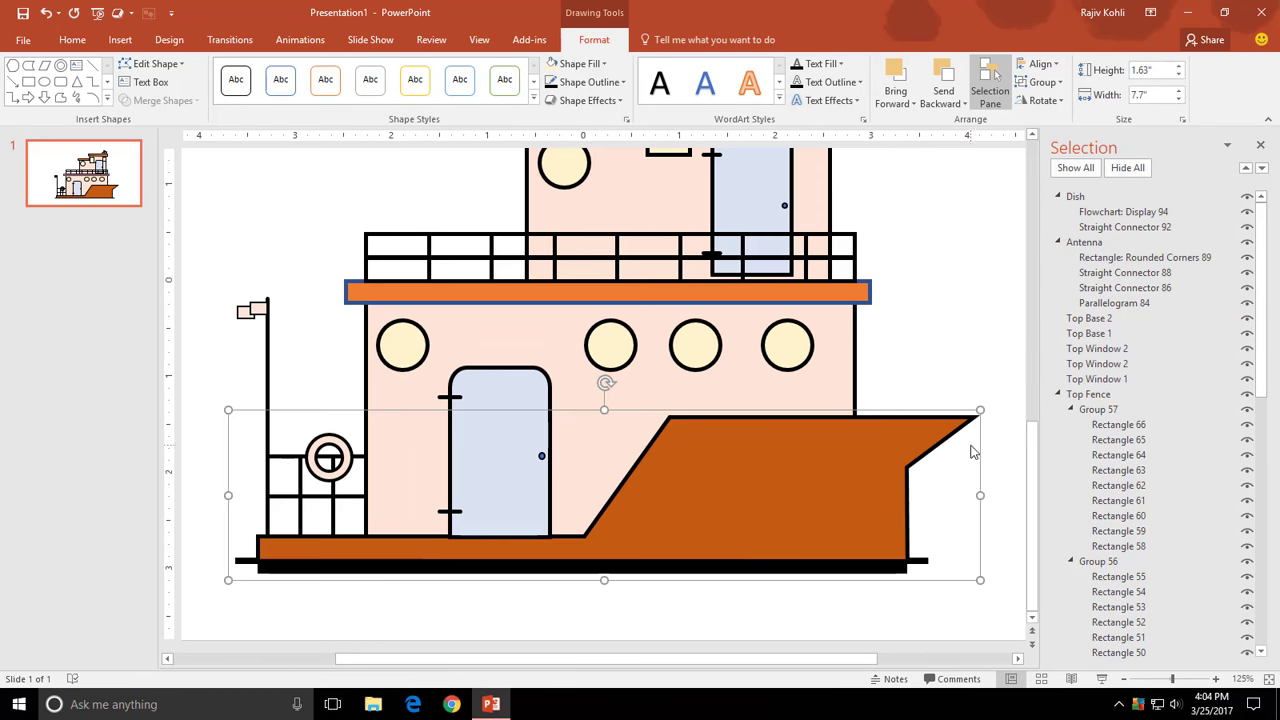
# - Insert a small rounded rectangle, about 0.36", on the bow's top corner
pyautogui.click(120, 40)
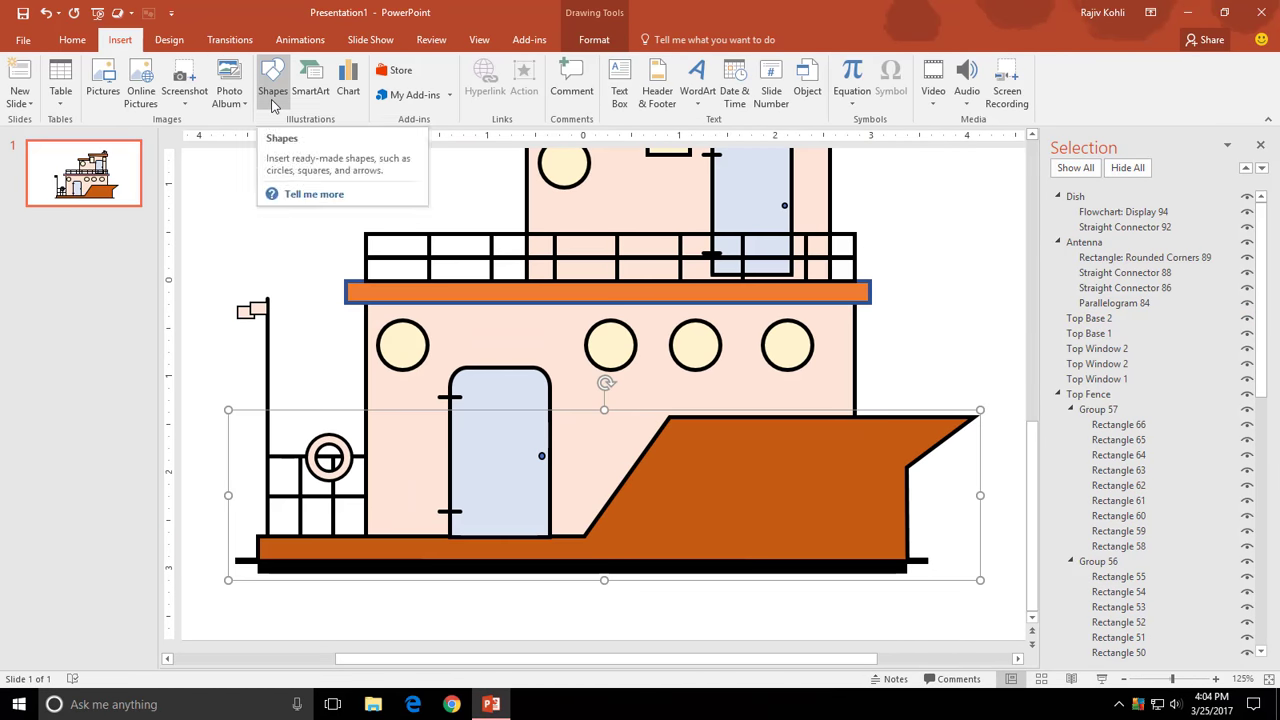
pyautogui.click(272, 80)
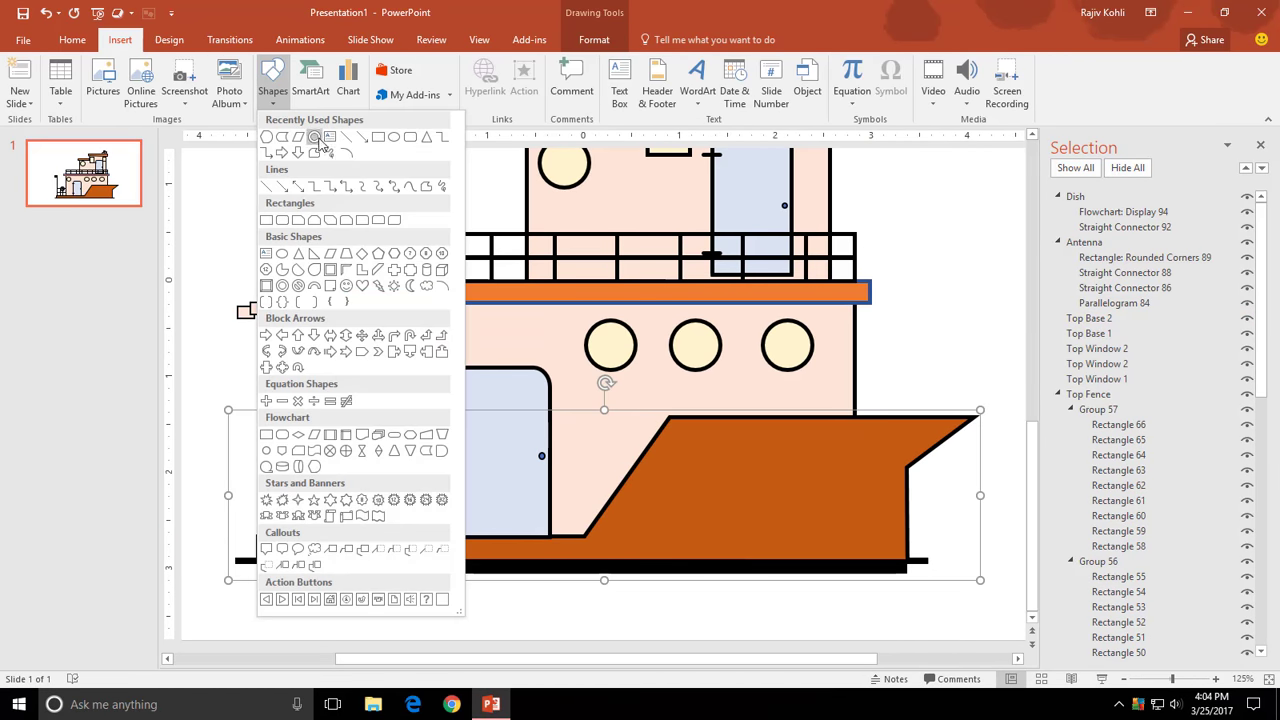
pyautogui.click(410, 136)
pyautogui.click(933, 429)
pyautogui.moveTo(981, 477); pyautogui.dragTo(920, 416)
# - Give the small rectangle a grey fill and a 3 pt outline
pyautogui.click(598, 66)
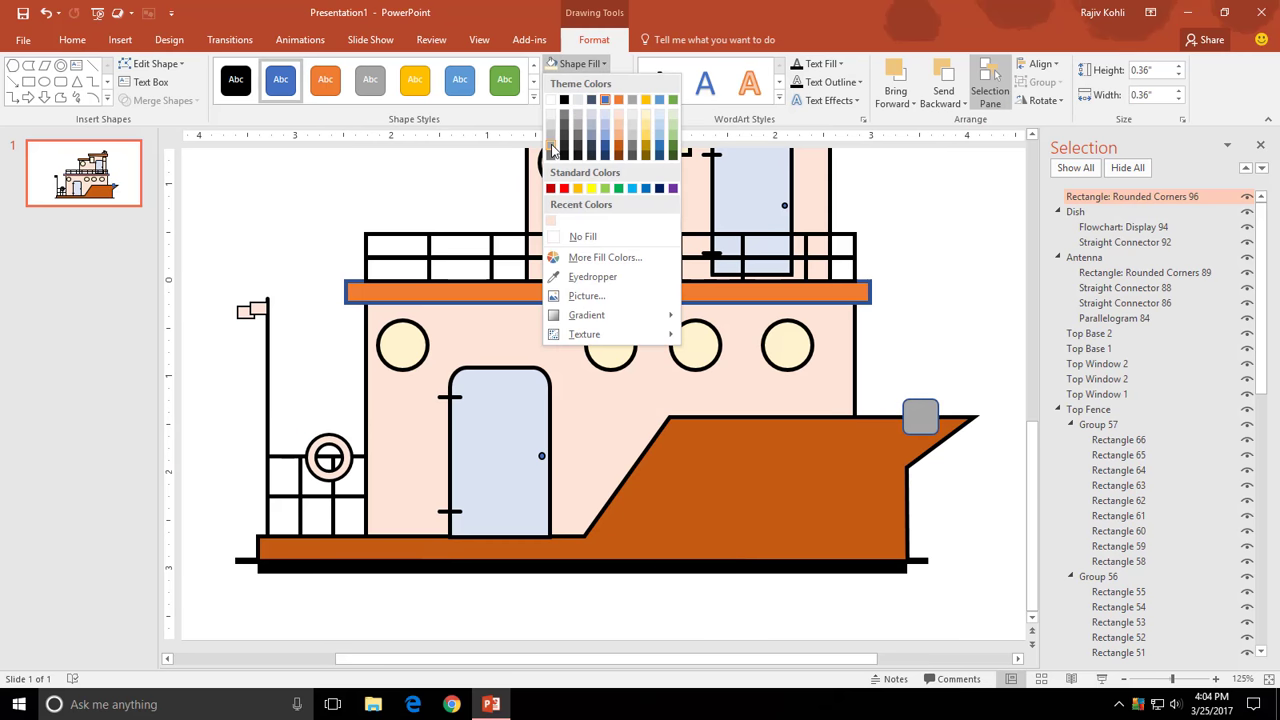
pyautogui.click(561, 138)
pyautogui.click(562, 84)
pyautogui.moveTo(584, 314)
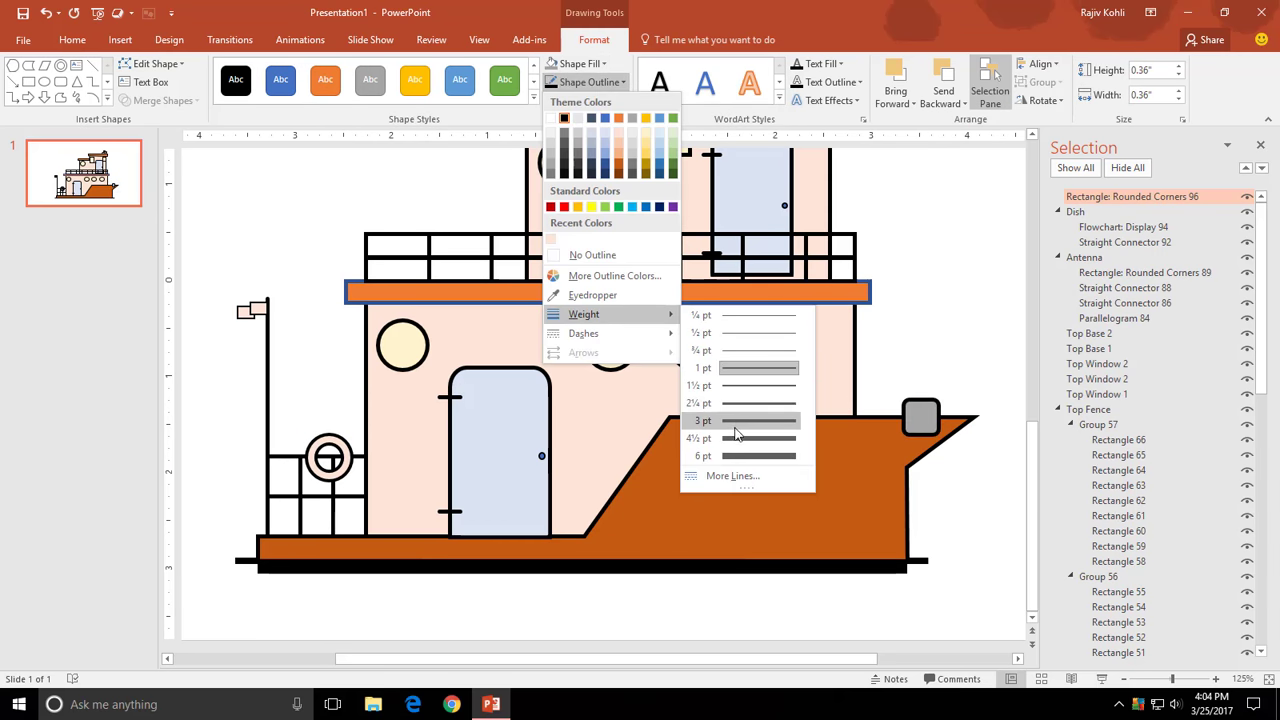
pyautogui.click(740, 434)
# - Send the grey rectangle behind the hull and round its corners into a dome
pyautogui.click(948, 68)
pyautogui.click(948, 68)
pyautogui.click(948, 68)
pyautogui.click(948, 68)
pyautogui.click(948, 68)
pyautogui.click(948, 68)
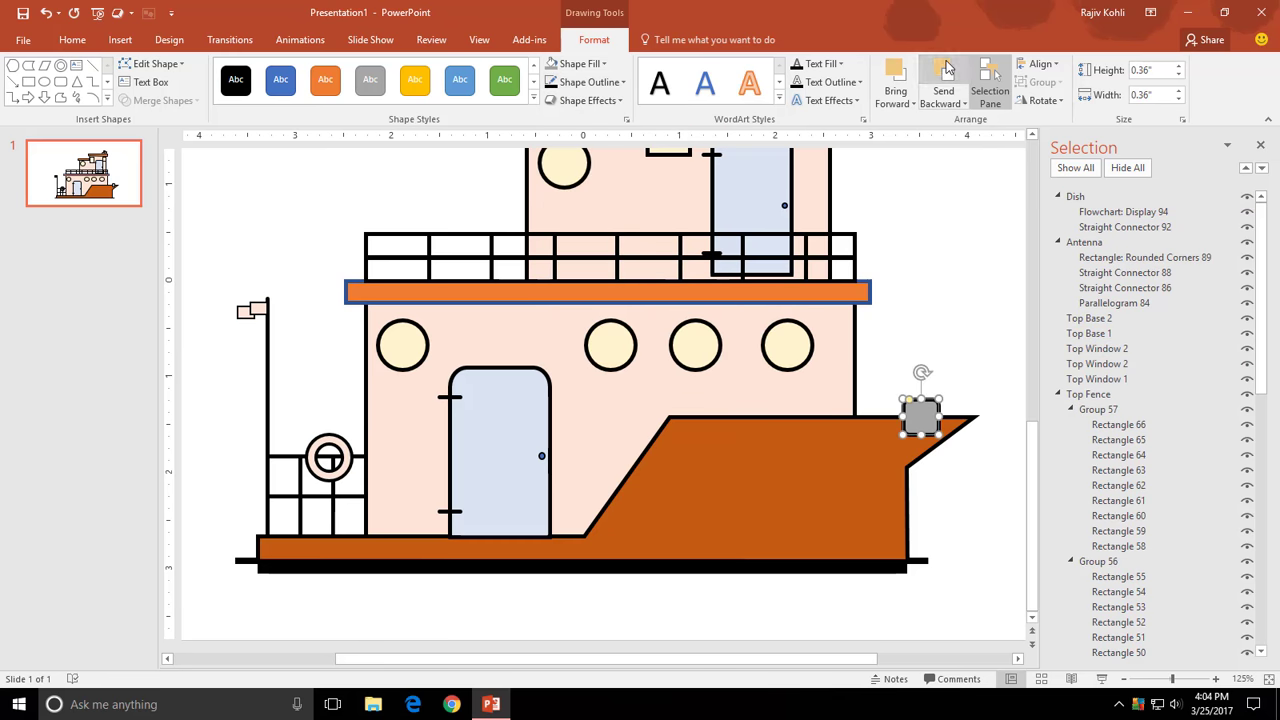
pyautogui.click(948, 68)
pyautogui.click(918, 404)
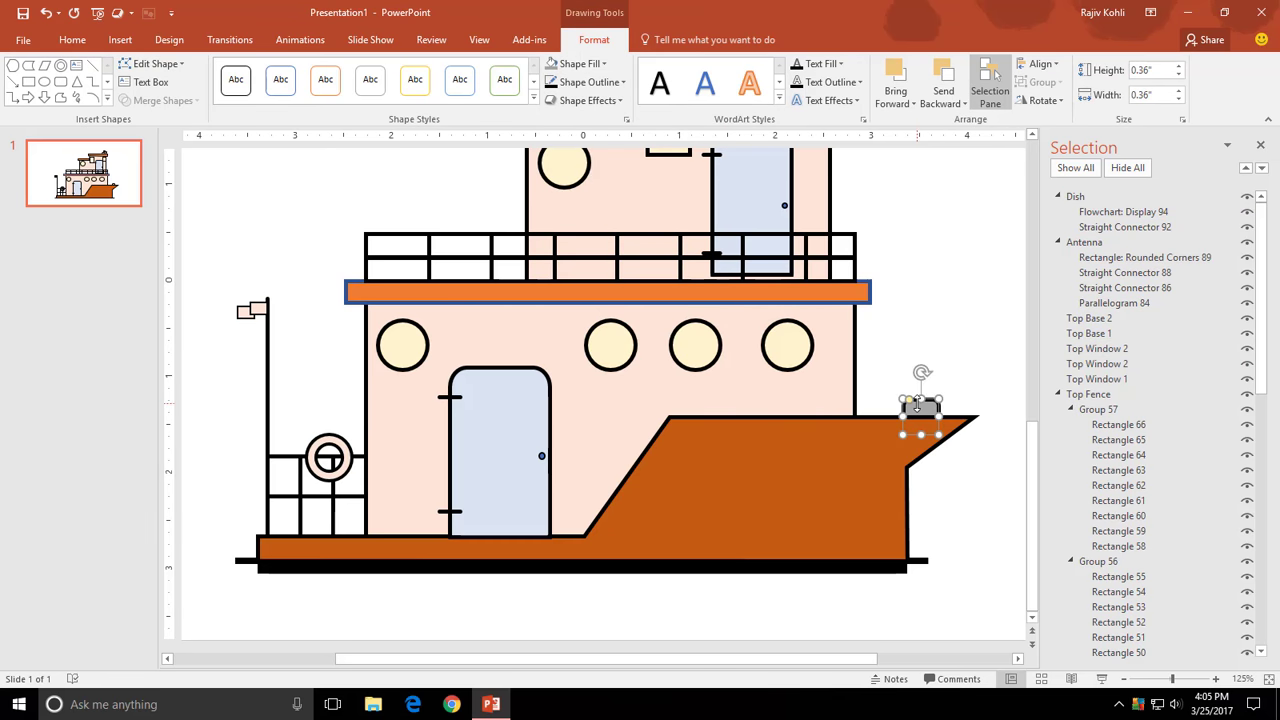
pyautogui.moveTo(910, 401); pyautogui.dragTo(918, 400)
# - Rename the grey dome 'Watcher' in the Selection Pane
pyautogui.keyDown('ctrl'); pyautogui.scroll(-2, 713, 413); pyautogui.keyUp('ctrl')
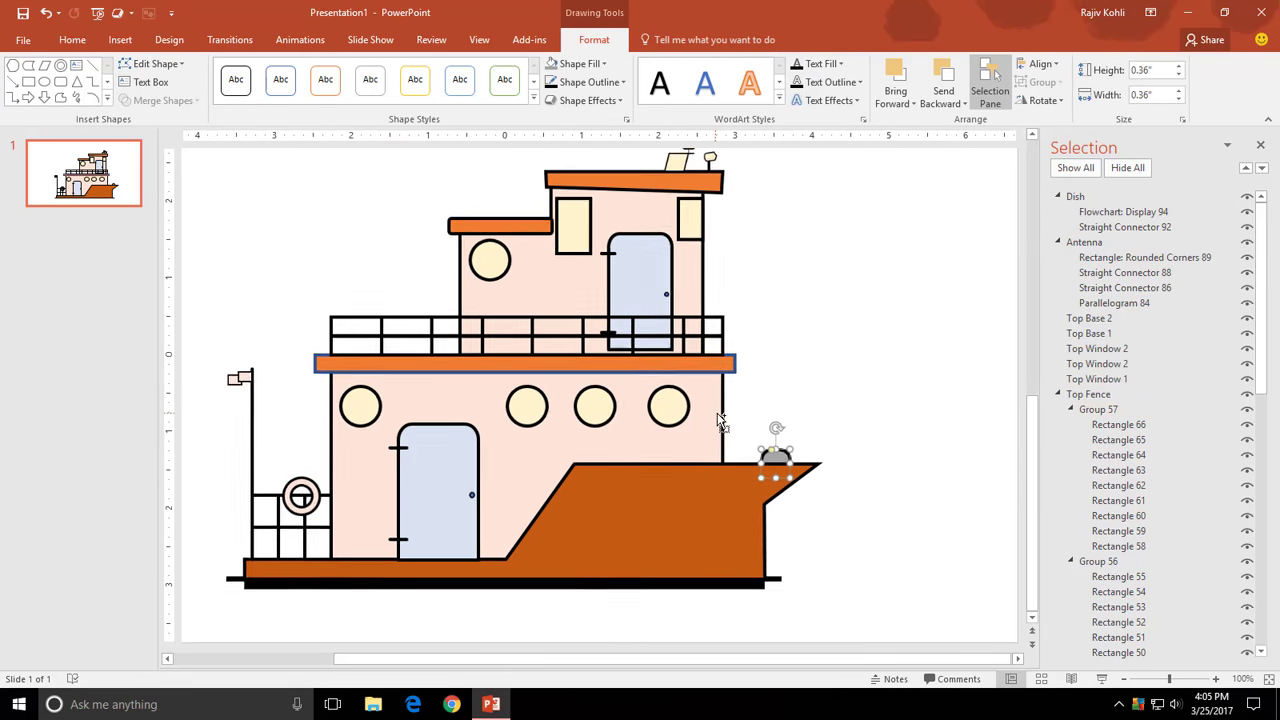
pyautogui.scroll(-10, 1229, 357)
pyautogui.doubleClick(1175, 651)
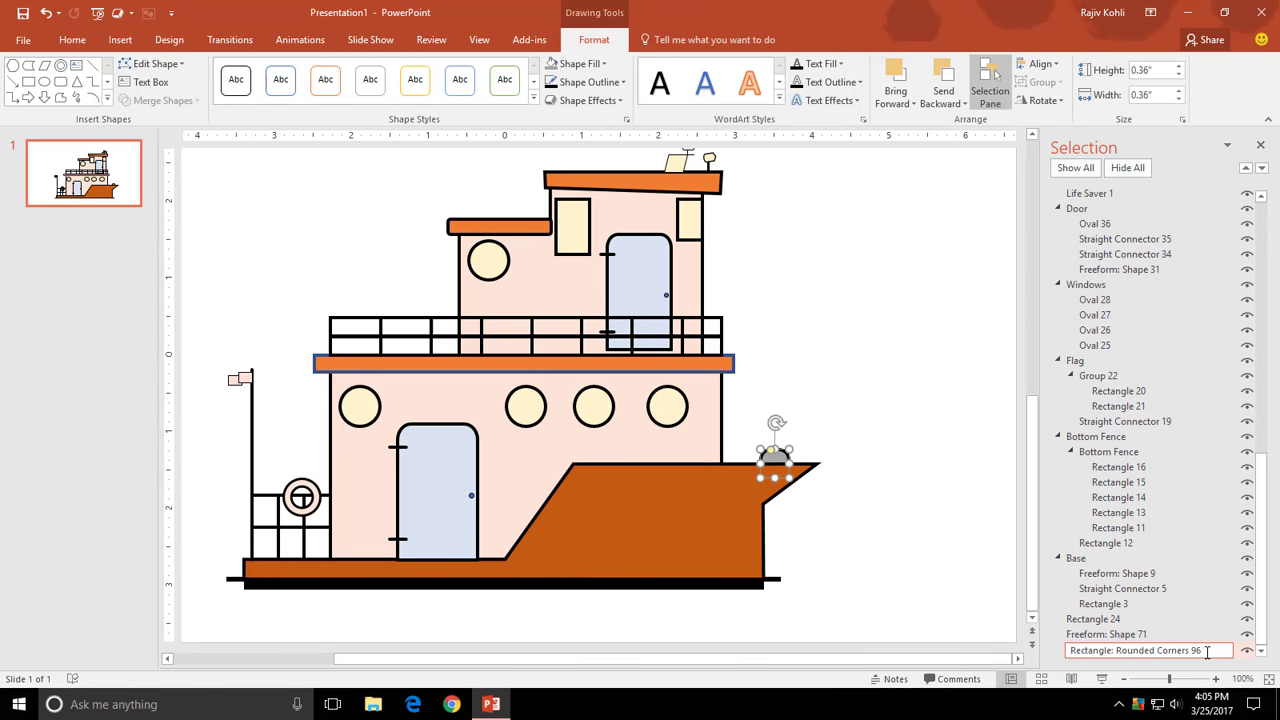
pyautogui.write('Watcher')
pyautogui.press('Return')
pyautogui.click(1120, 637)
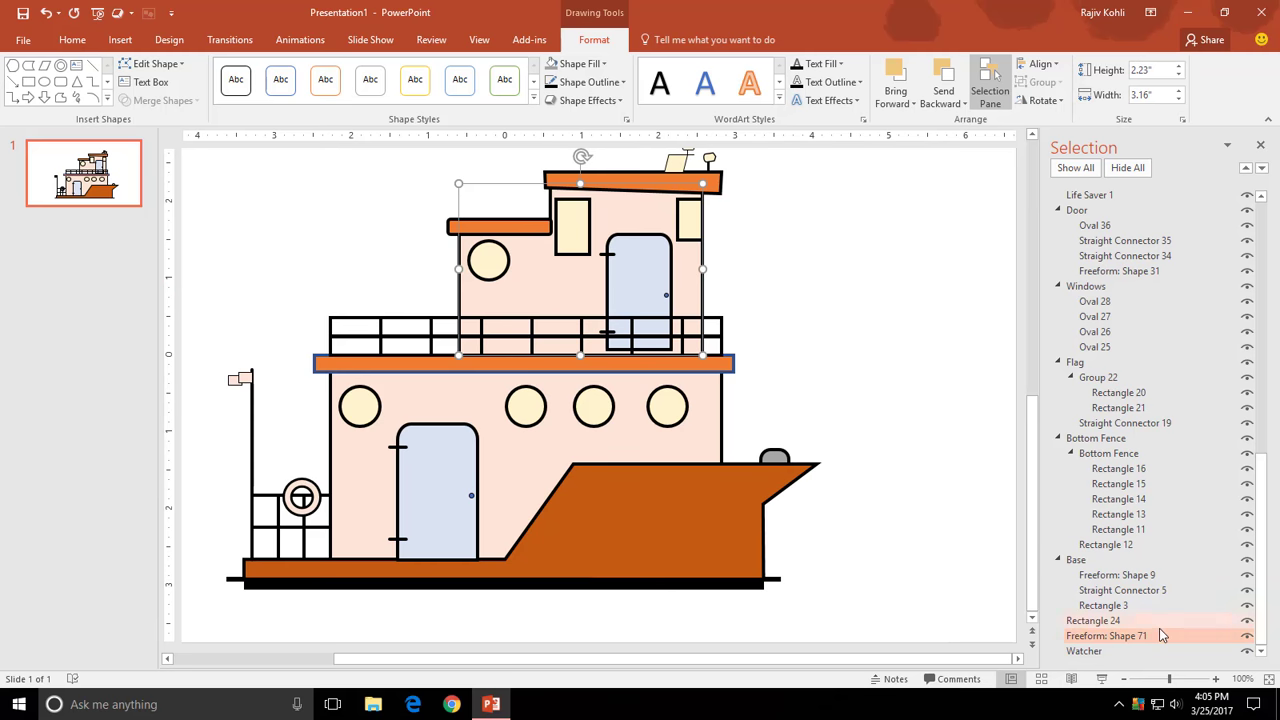
# - Rename the upper cabin shape (Freeform: Shape 71) to 'Top Room'
pyautogui.doubleClick(1162, 636)
pyautogui.write('Top Room')
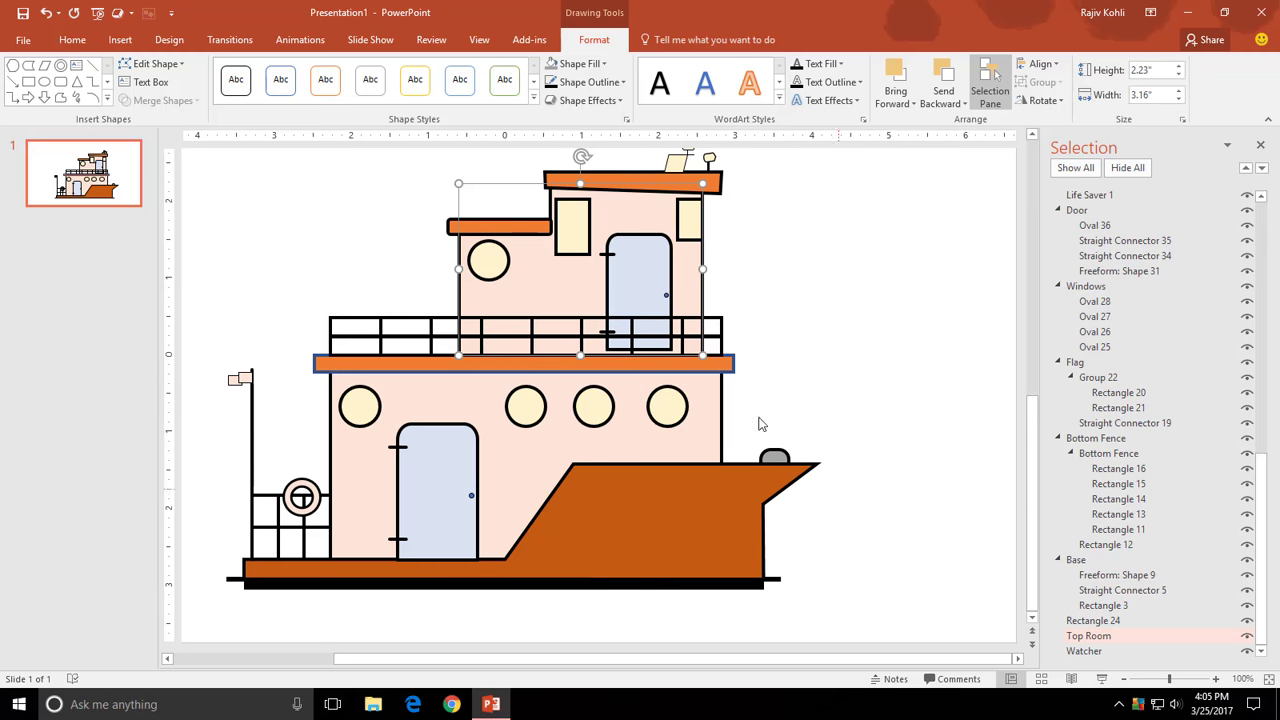
pyautogui.click(545, 278)
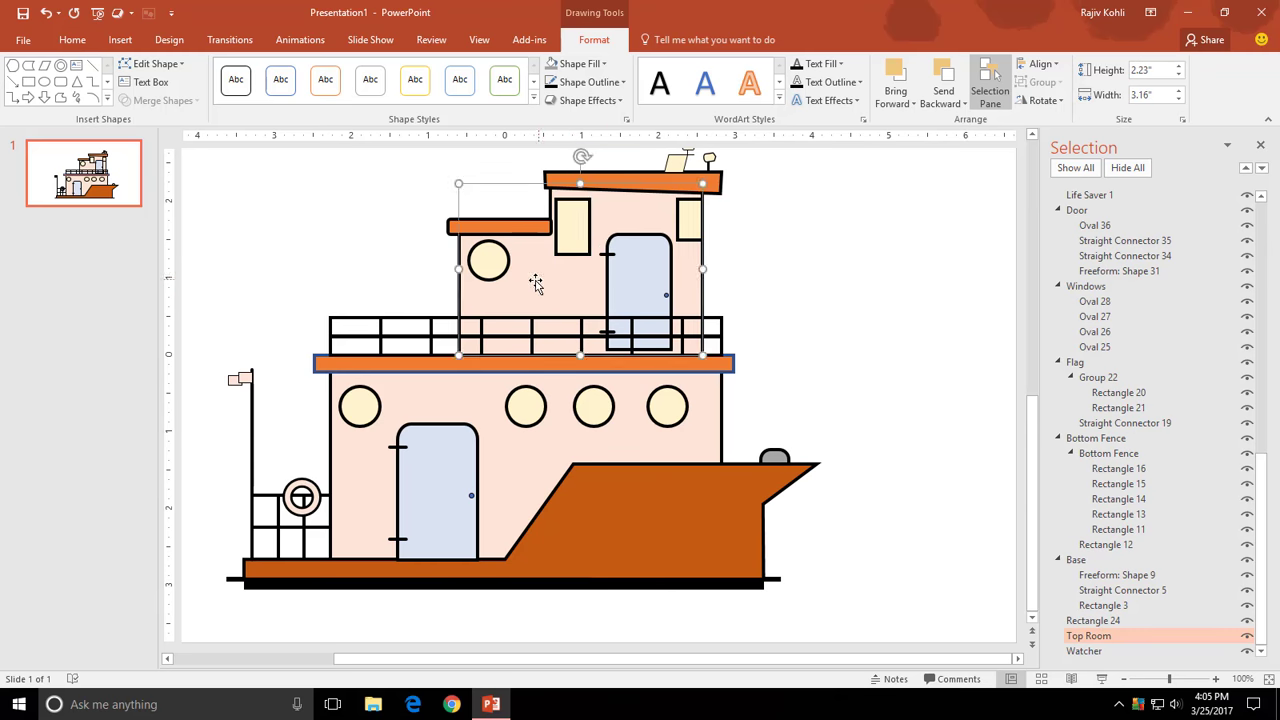
pyautogui.click(488, 261)
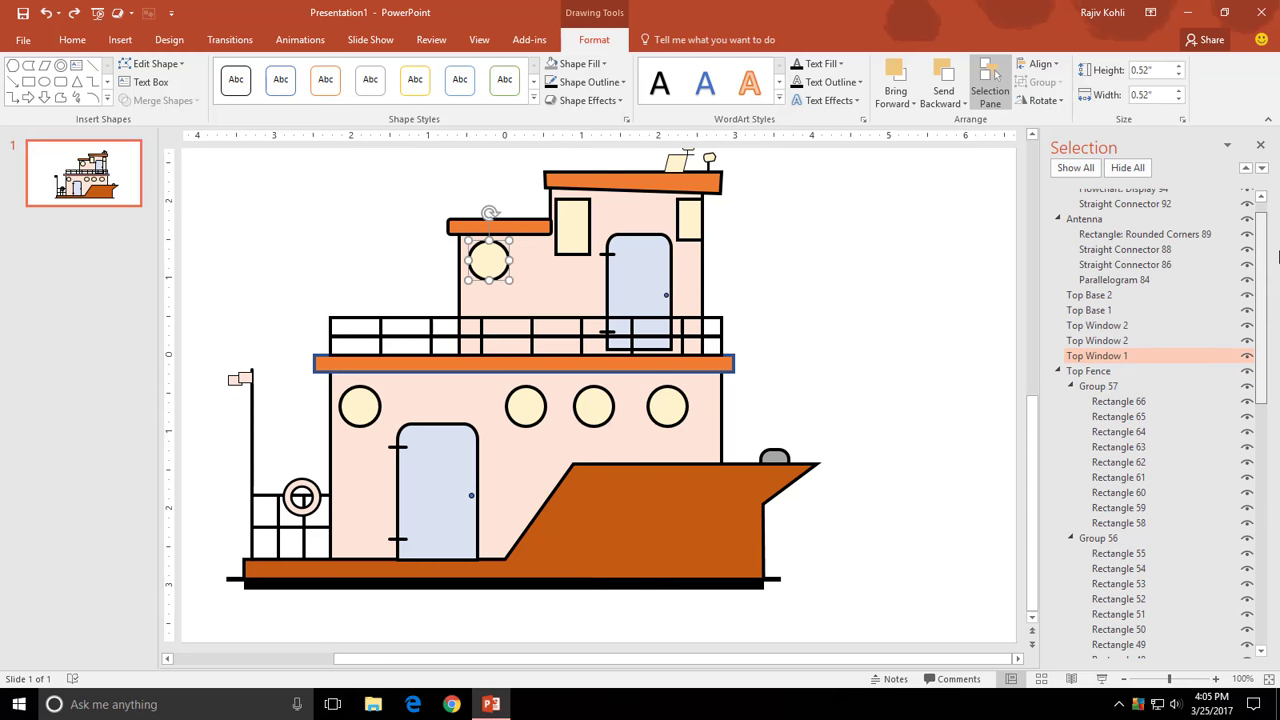
pyautogui.press('Tab')
pyautogui.press('Tab')
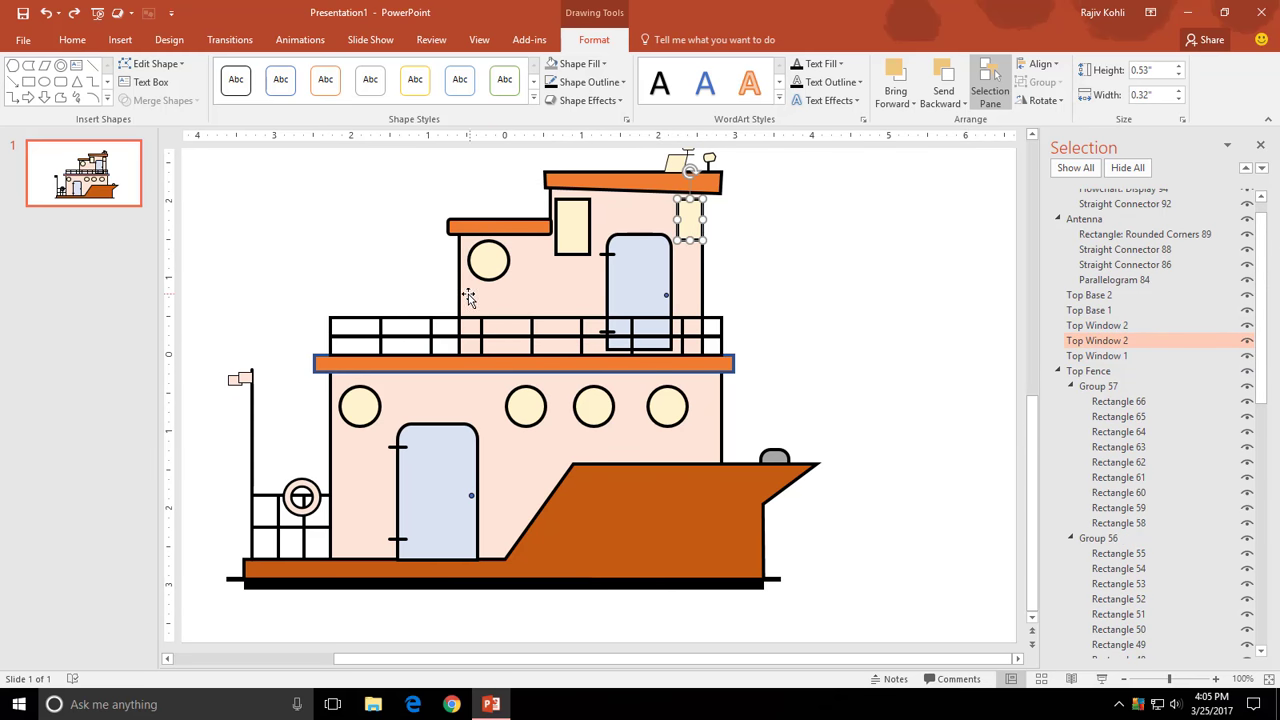
# - Group the pink upper cabin with both roof slabs and its round, left and right windows
pyautogui.click(472, 290)
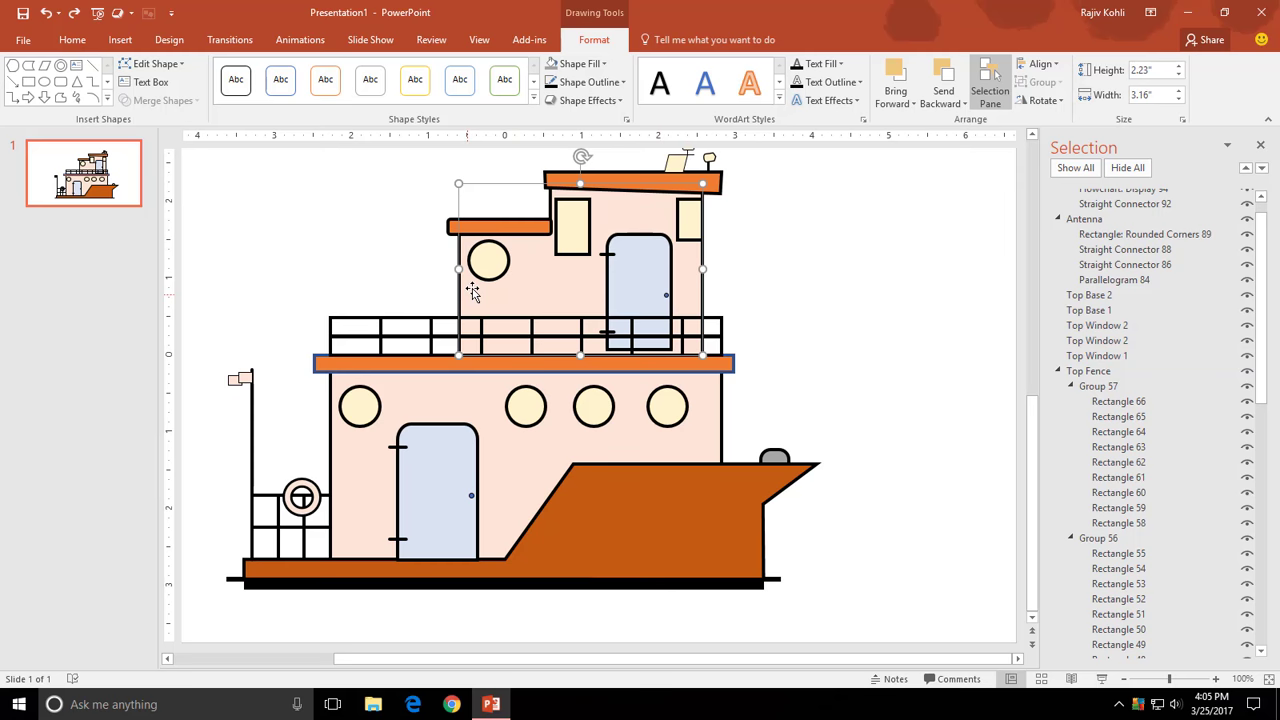
pyautogui.keyDown('shift'); pyautogui.click(450, 227); pyautogui.keyUp('shift')
pyautogui.keyDown('shift'); pyautogui.click(555, 182); pyautogui.keyUp('shift')
pyautogui.keyDown('shift'); pyautogui.click(572, 228); pyautogui.keyUp('shift')
pyautogui.keyDown('shift'); pyautogui.click(488, 258); pyautogui.keyUp('shift')
pyautogui.keyDown('shift'); pyautogui.click(688, 220); pyautogui.keyUp('shift')
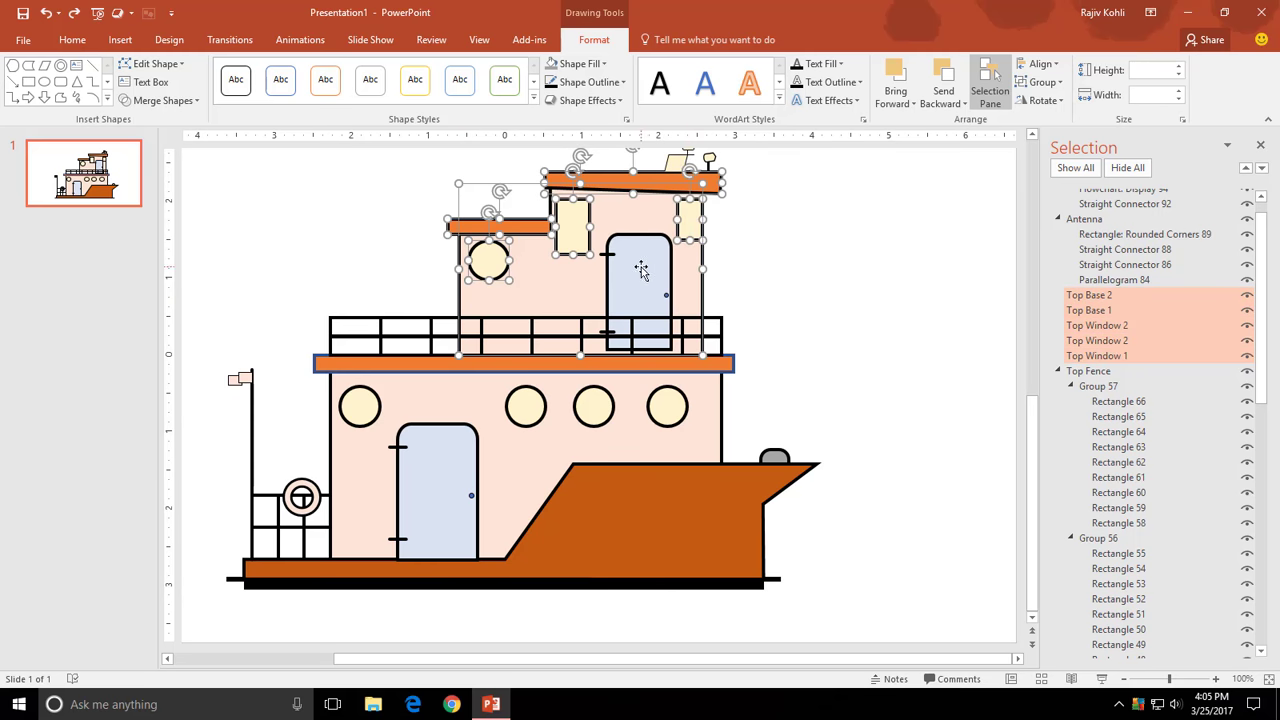
pyautogui.click(1044, 82)
pyautogui.click(1058, 104)
pyautogui.click(1089, 296)
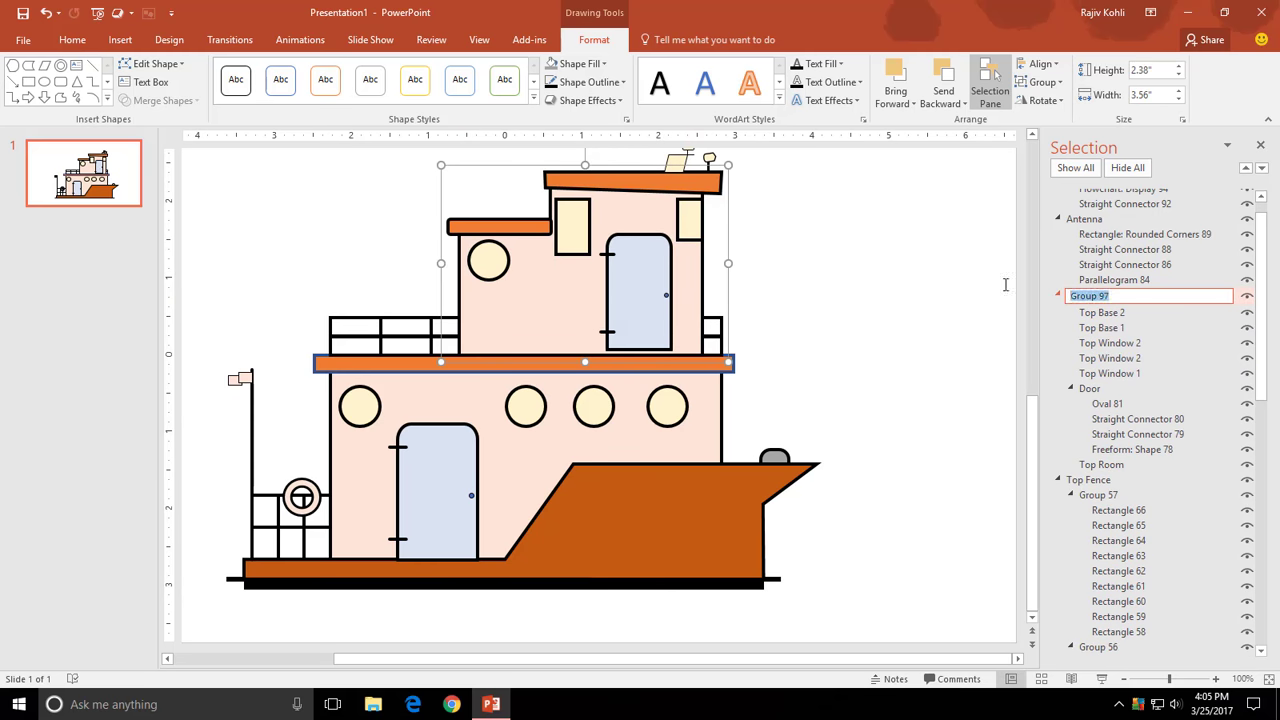
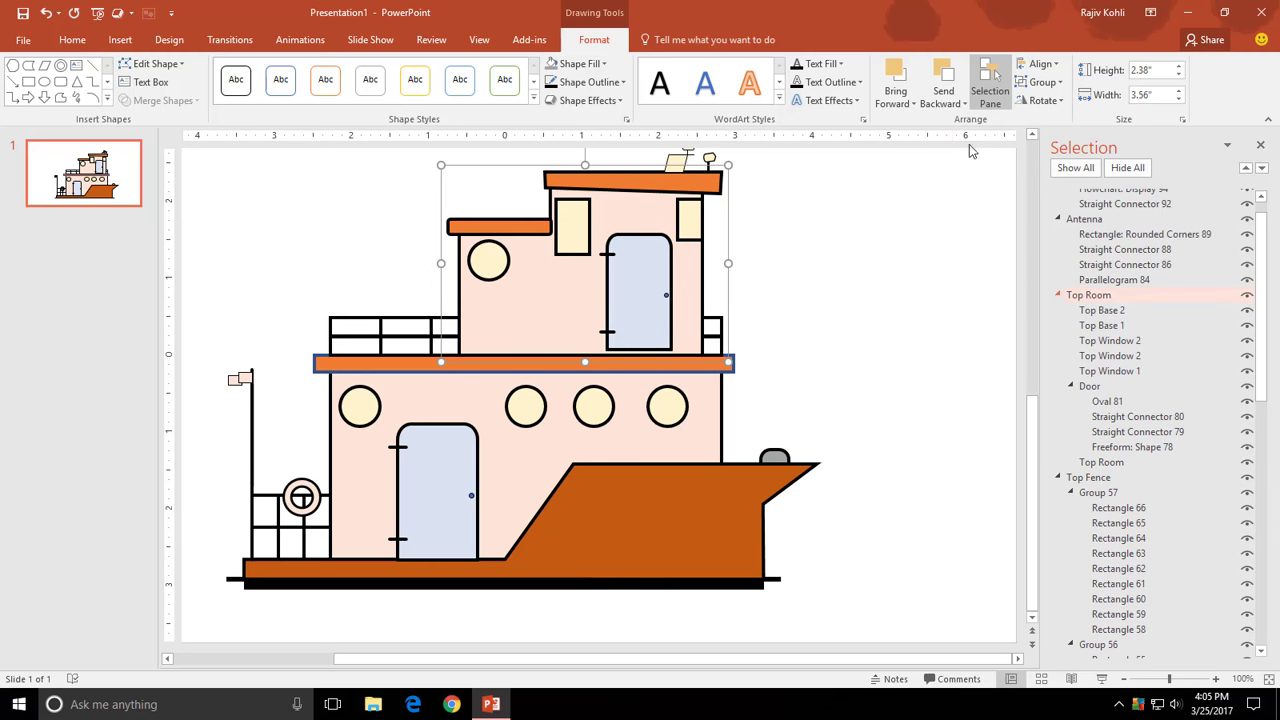
# - Send Top Room backward behind Top Fence and zoom out to fit the slide
pyautogui.click(943, 90)
pyautogui.click(757, 211)
pyautogui.scroll(2, 810, 263)
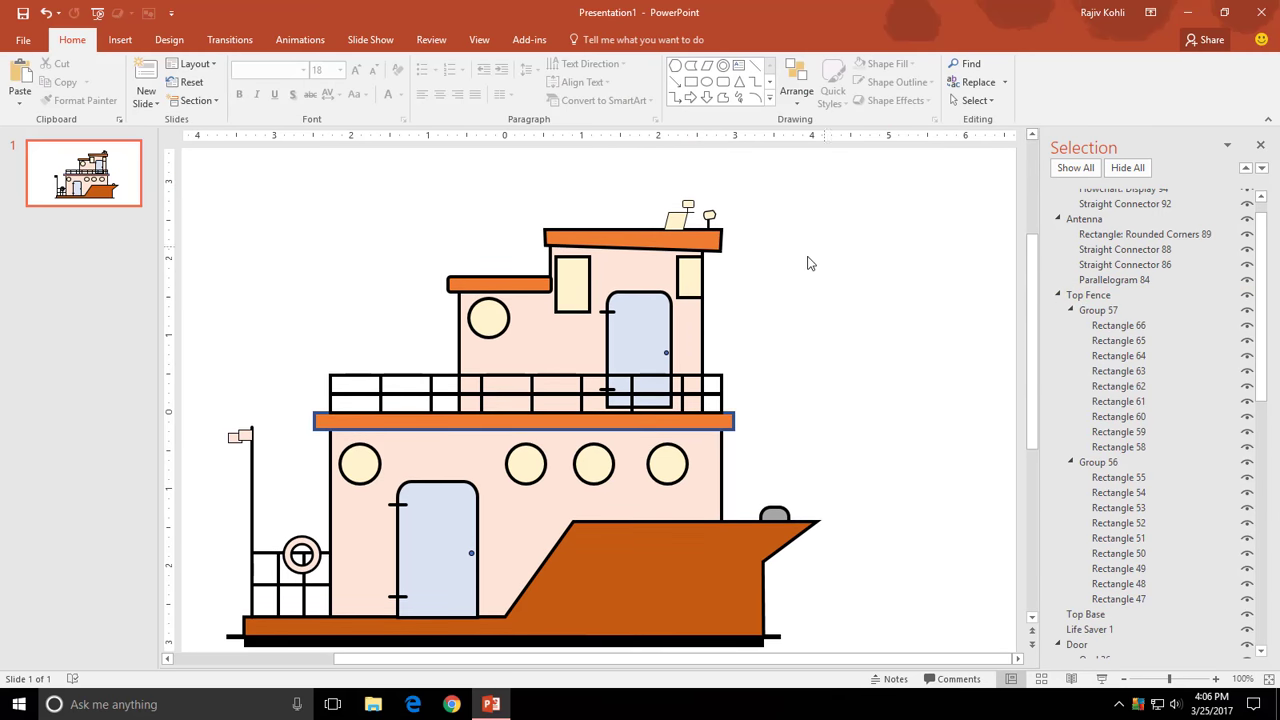
pyautogui.keyDown('ctrl'); pyautogui.scroll(-3, 784, 303); pyautogui.keyUp('ctrl')
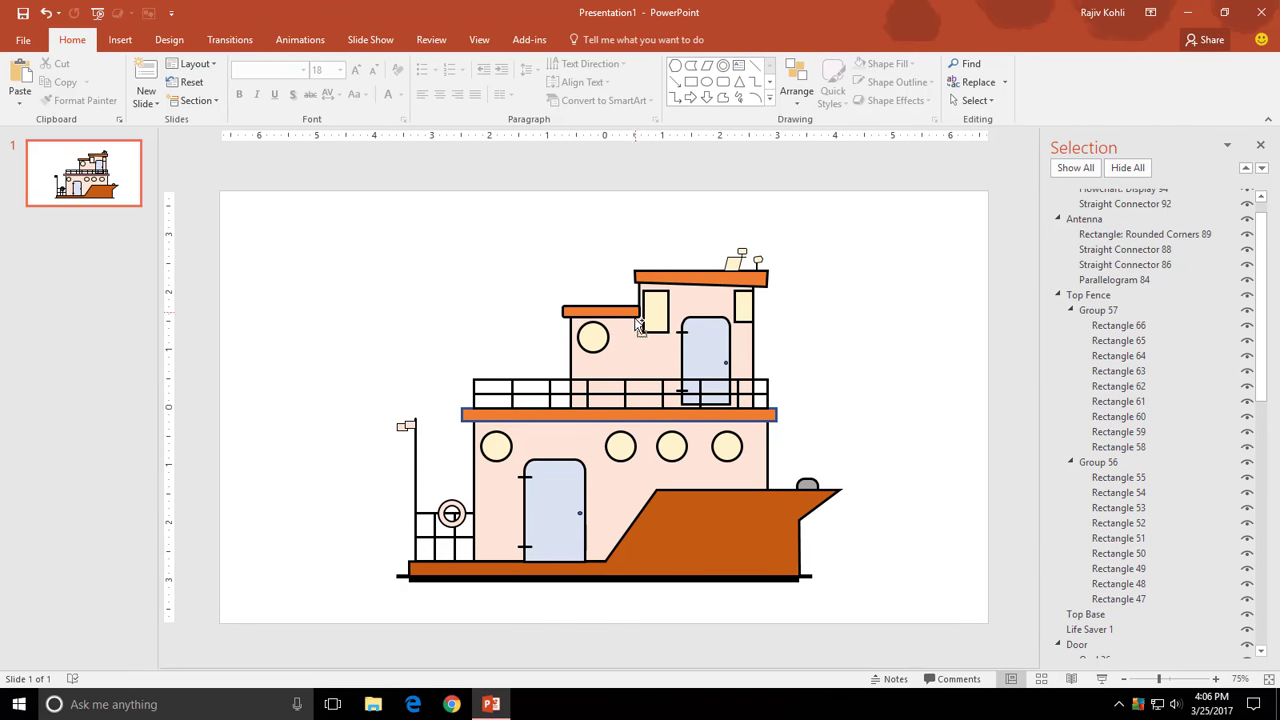
pyautogui.keyDown('ctrl'); pyautogui.scroll(-1, 638, 325); pyautogui.keyUp('ctrl')
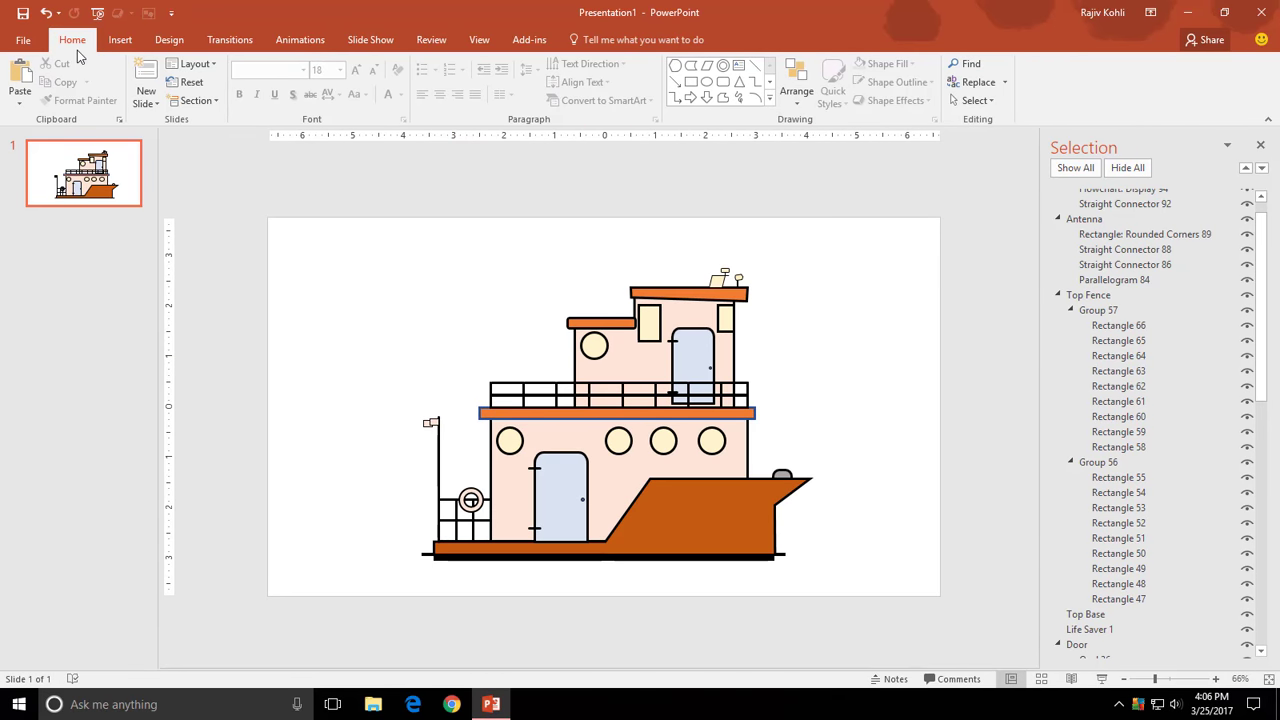
# - Pick the Rectangle shape from the Insert shapes gallery
pyautogui.click(120, 40)
pyautogui.click(272, 80)
pyautogui.click(386, 236)
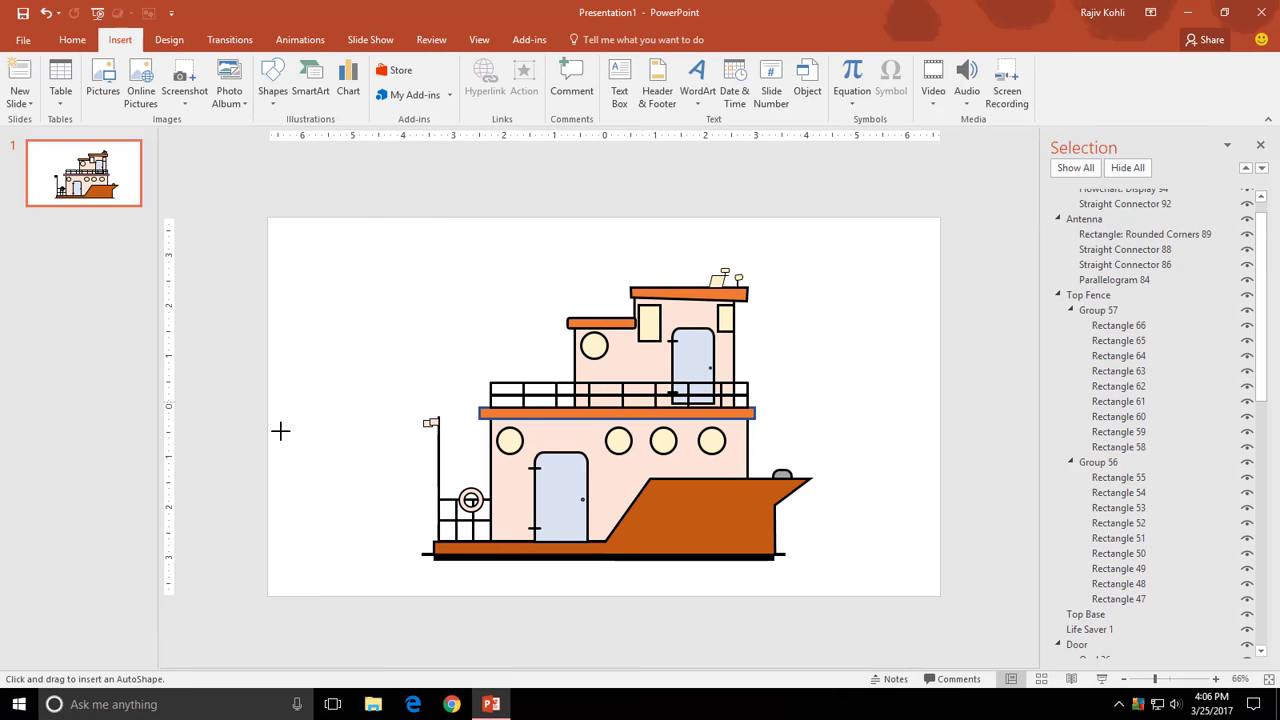
# - Draw a light blue-grey rectangle across the lower slide, send it to back, and lower its top to the waterline
pyautogui.moveTo(268, 400); pyautogui.dragTo(940, 595)
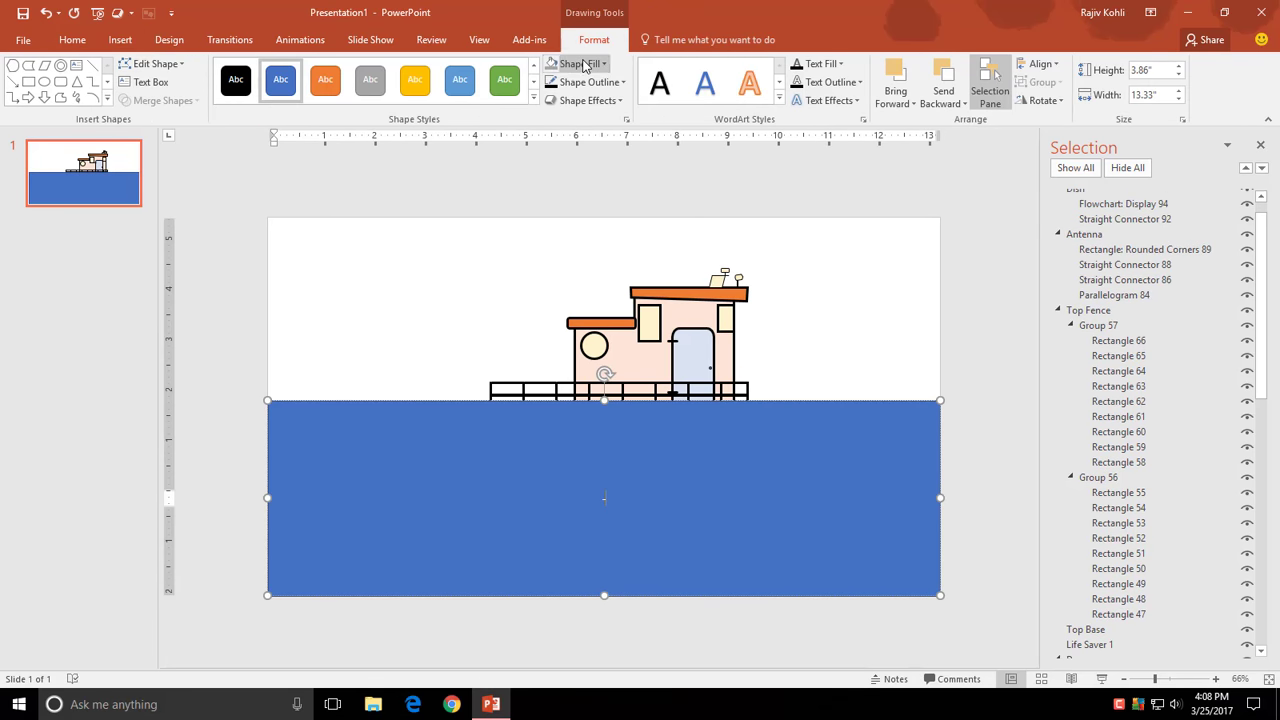
pyautogui.click(585, 65)
pyautogui.click(603, 108)
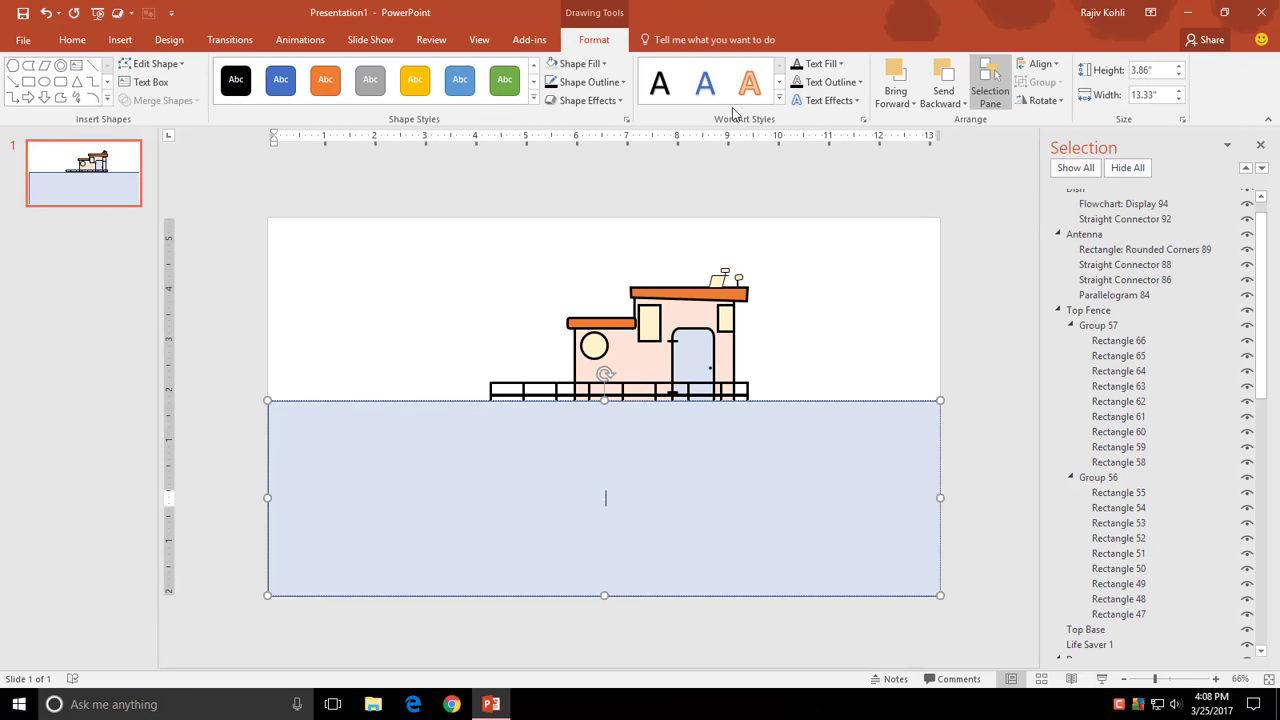
pyautogui.click(943, 103)
pyautogui.click(962, 137)
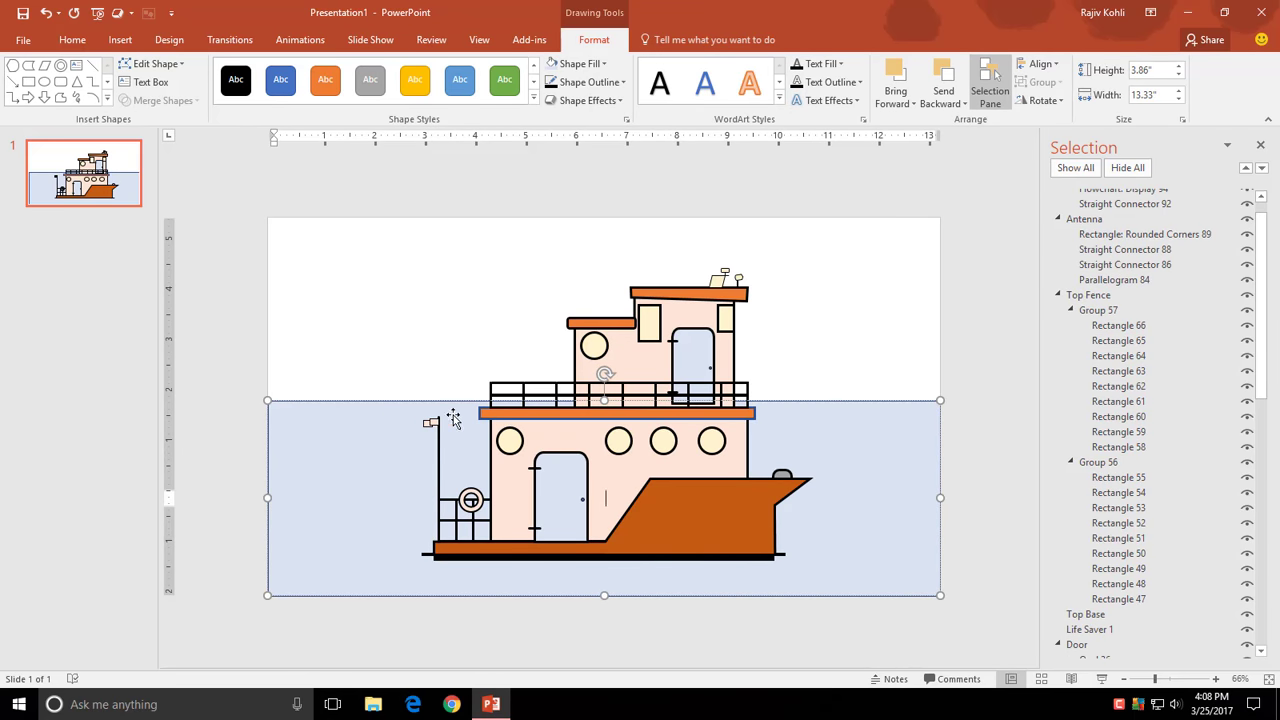
pyautogui.press('Escape')
pyautogui.moveTo(604, 400); pyautogui.dragTo(604, 447)
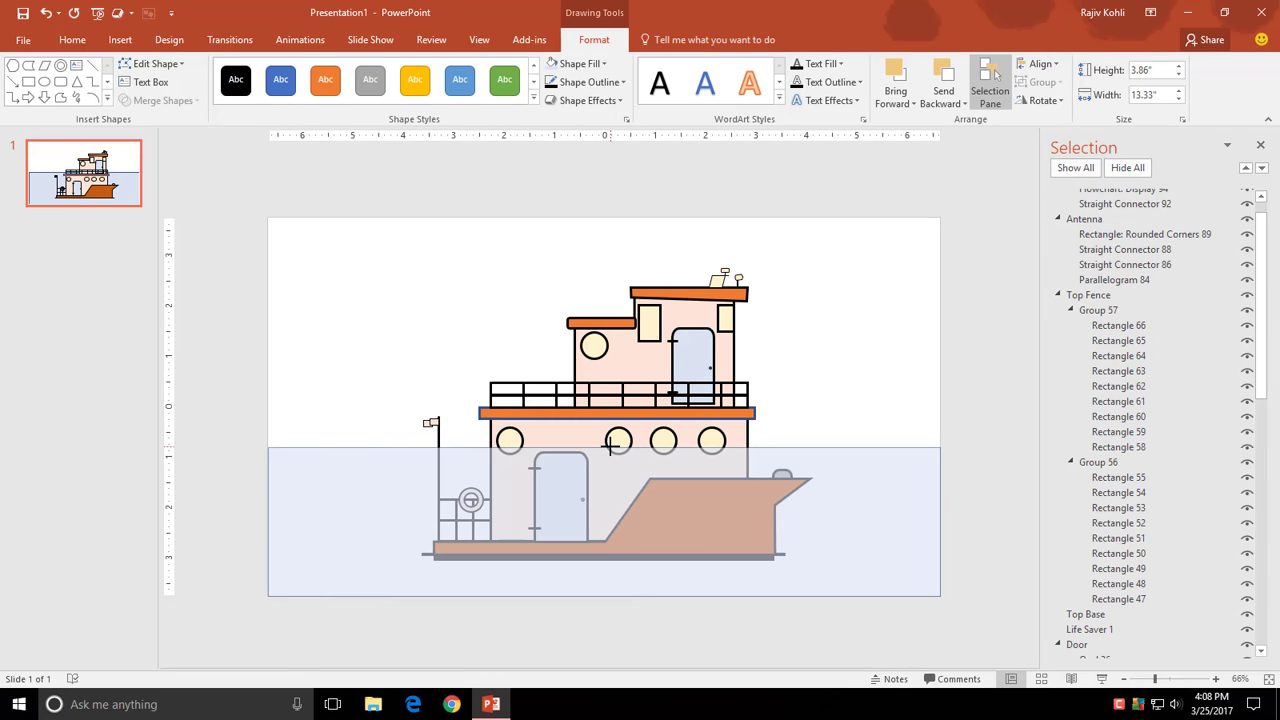
# - Give the water rectangle a lighter custom blue fill and no outline
pyautogui.click(585, 64)
pyautogui.click(605, 257)
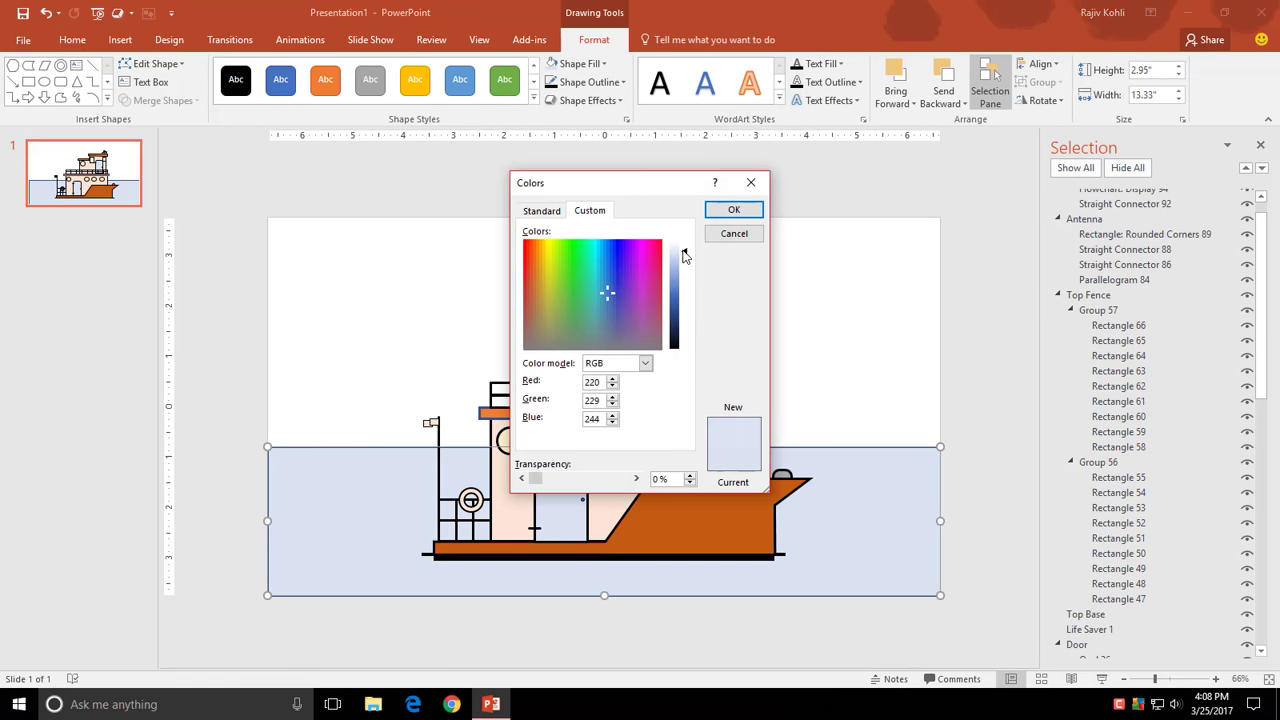
pyautogui.moveTo(688, 262); pyautogui.dragTo(688, 252)
pyautogui.click(734, 209)
pyautogui.click(589, 82)
pyautogui.click(565, 251)
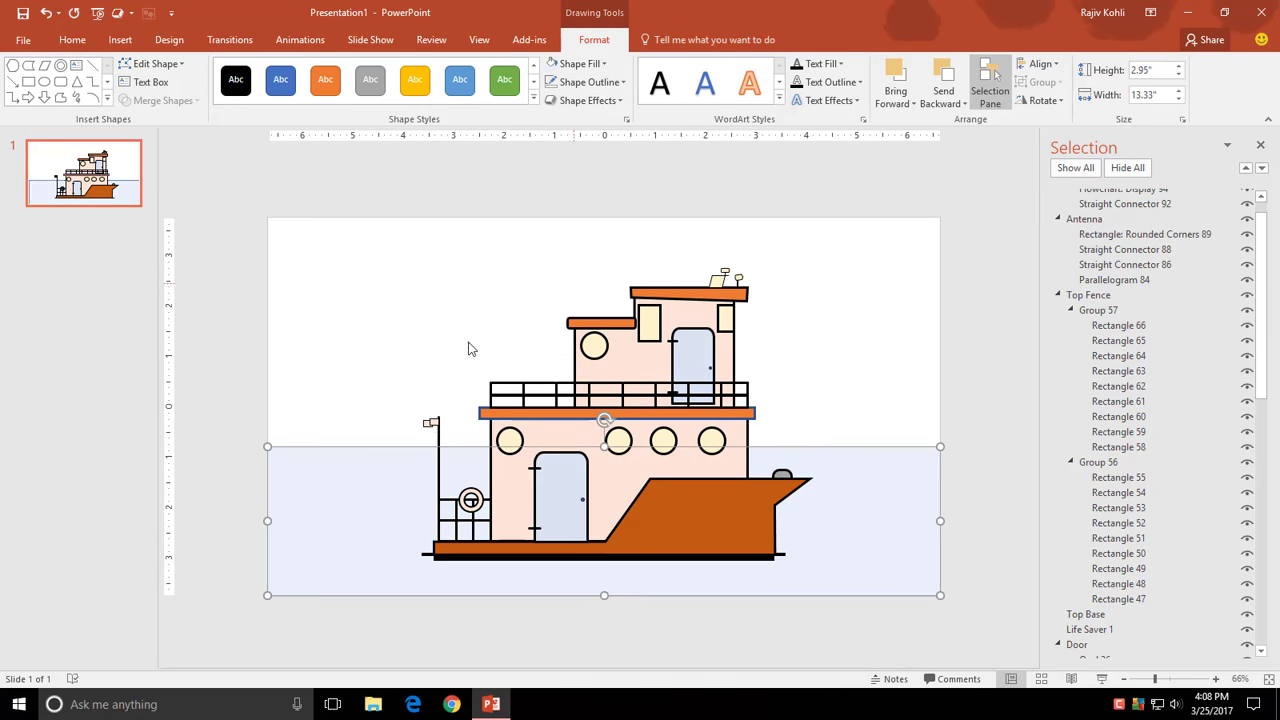
pyautogui.click(166, 200)
pyautogui.click(120, 39)
# - Copy the rectangle up to the slide's top edge with a light cyan fill, sent behind the boat
pyautogui.click(314, 477)
pyautogui.moveTo(314, 477); pyautogui.dragTo(337, 330)
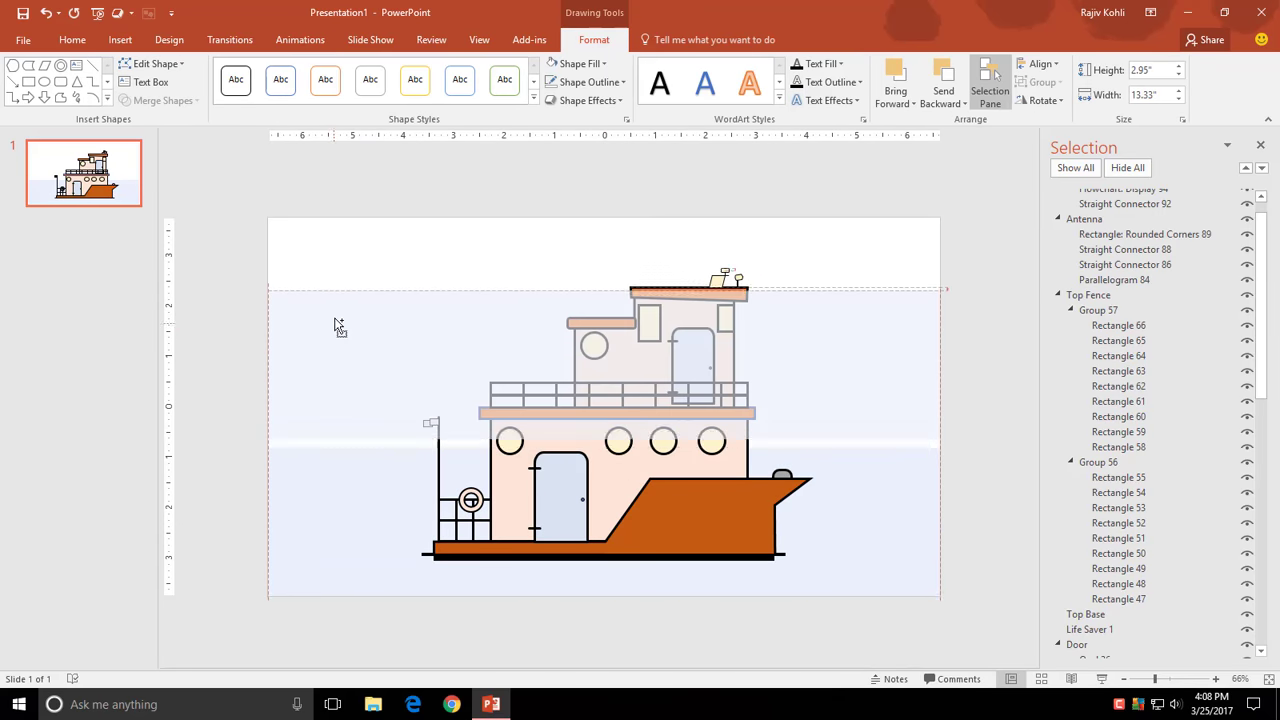
pyautogui.moveTo(604, 300); pyautogui.dragTo(604, 217)
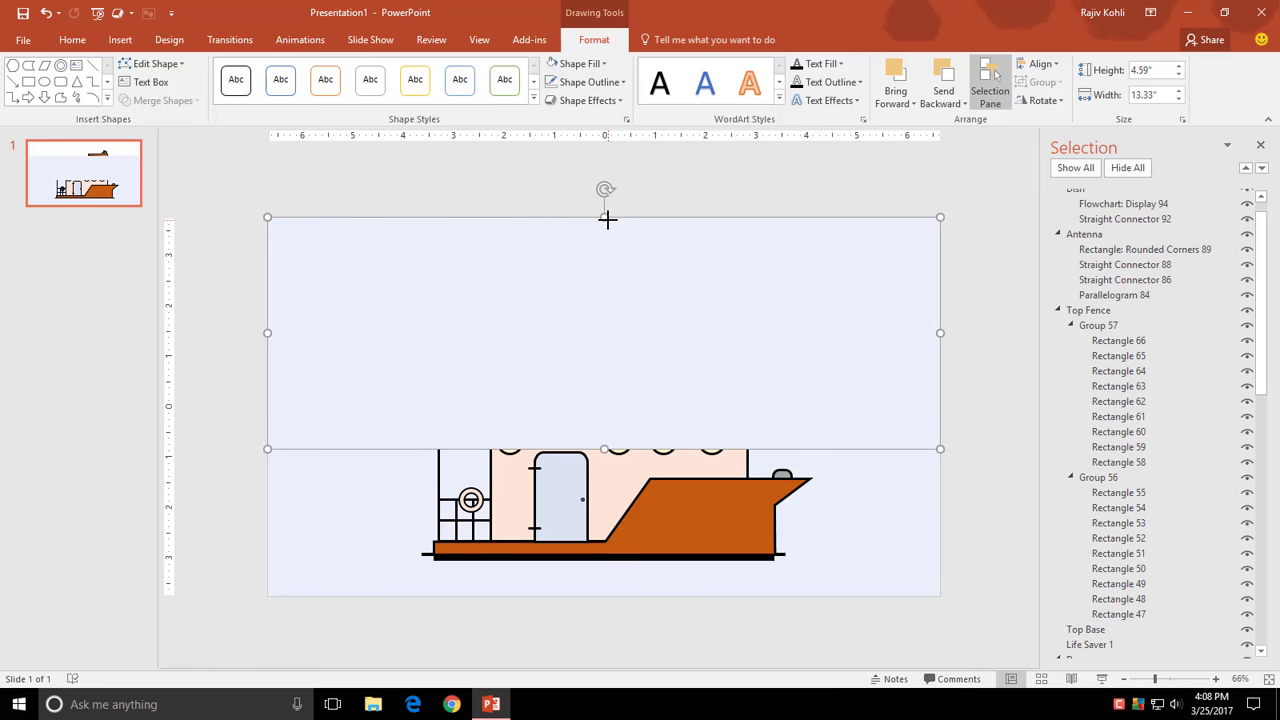
pyautogui.click(589, 66)
pyautogui.click(610, 253)
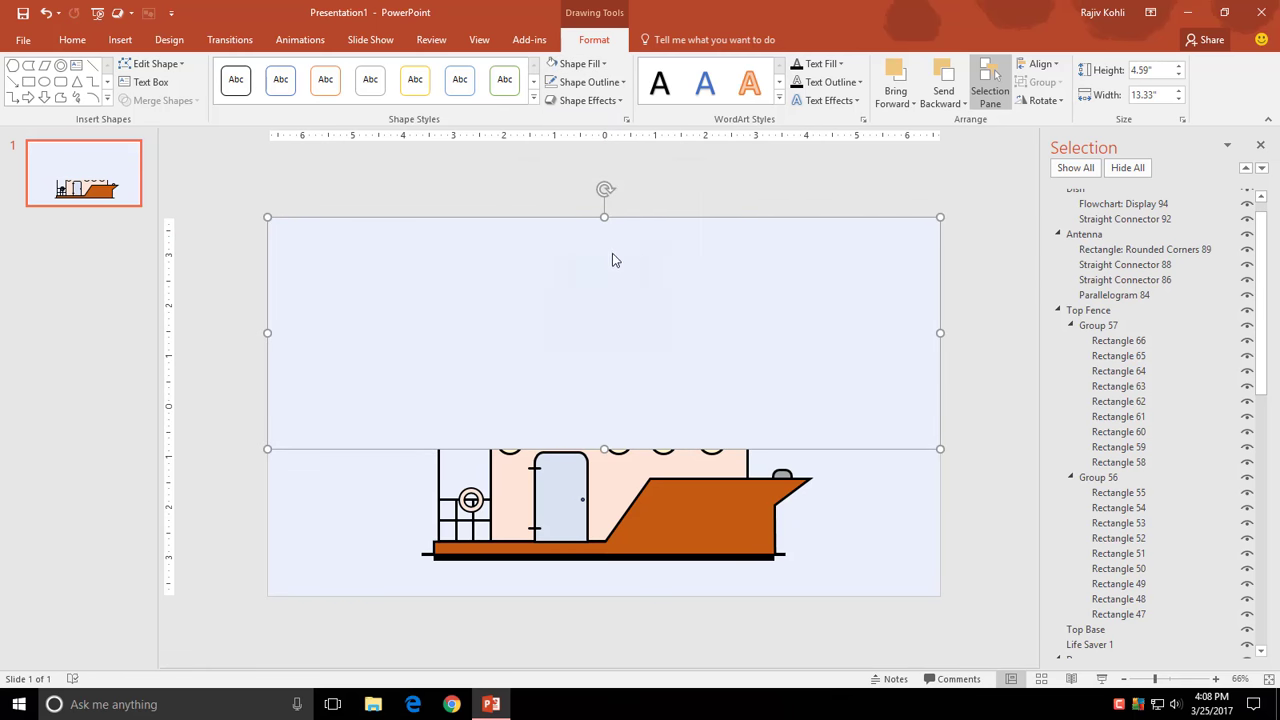
pyautogui.moveTo(601, 249); pyautogui.dragTo(595, 248)
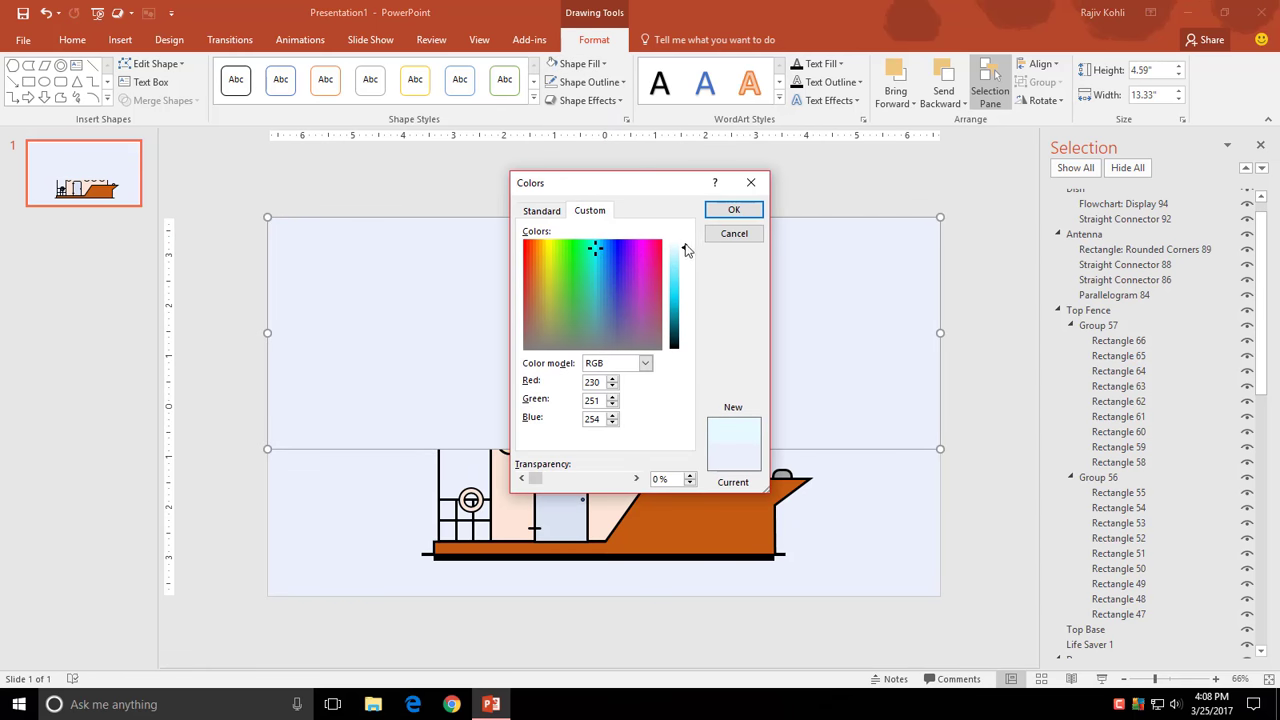
pyautogui.click(733, 209)
pyautogui.click(943, 100)
pyautogui.click(965, 150)
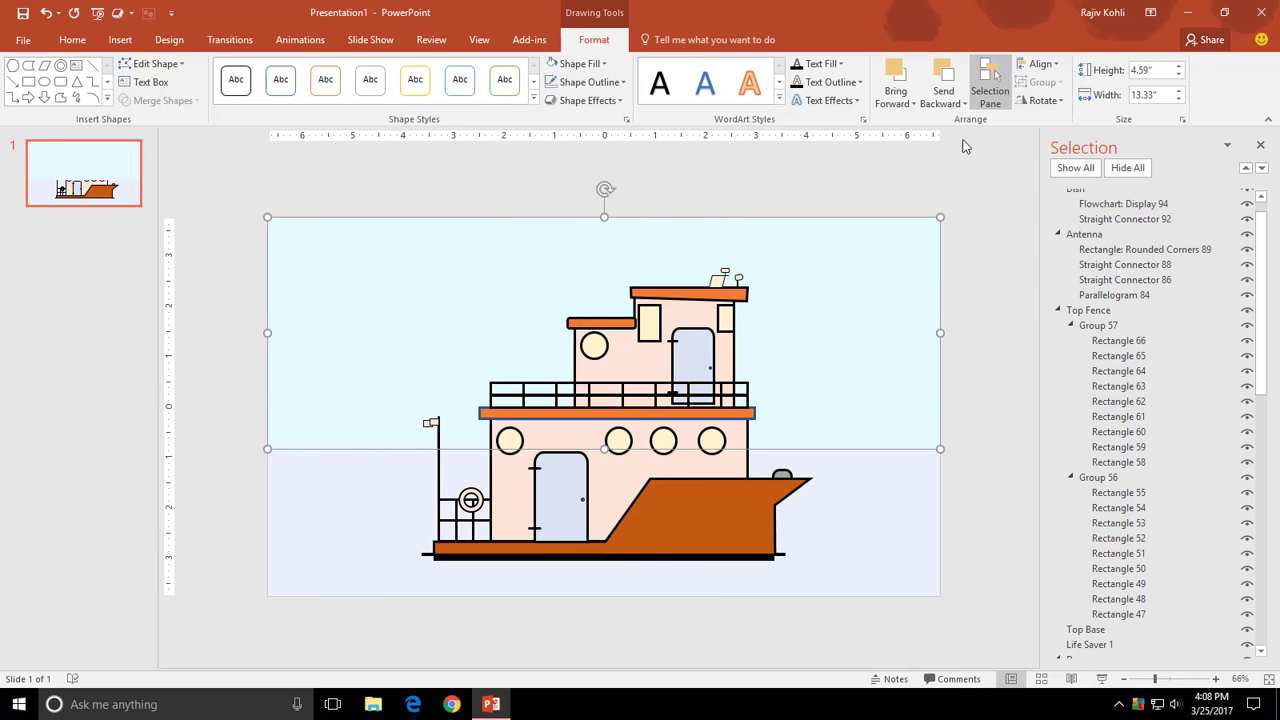
# - Raise the water rectangle so it meets the sky rectangle
pyautogui.click(338, 486)
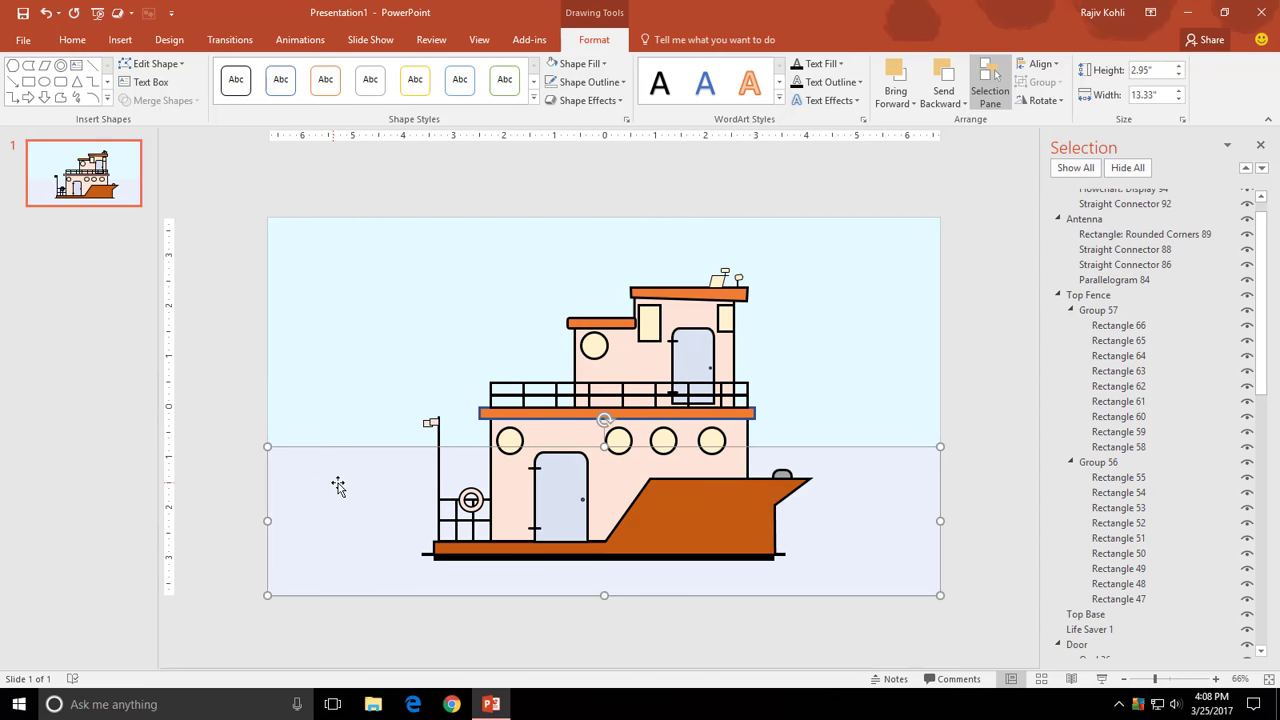
pyautogui.click(376, 373)
pyautogui.moveTo(351, 485); pyautogui.dragTo(351, 457)
pyautogui.click(232, 384)
pyautogui.click(316, 477)
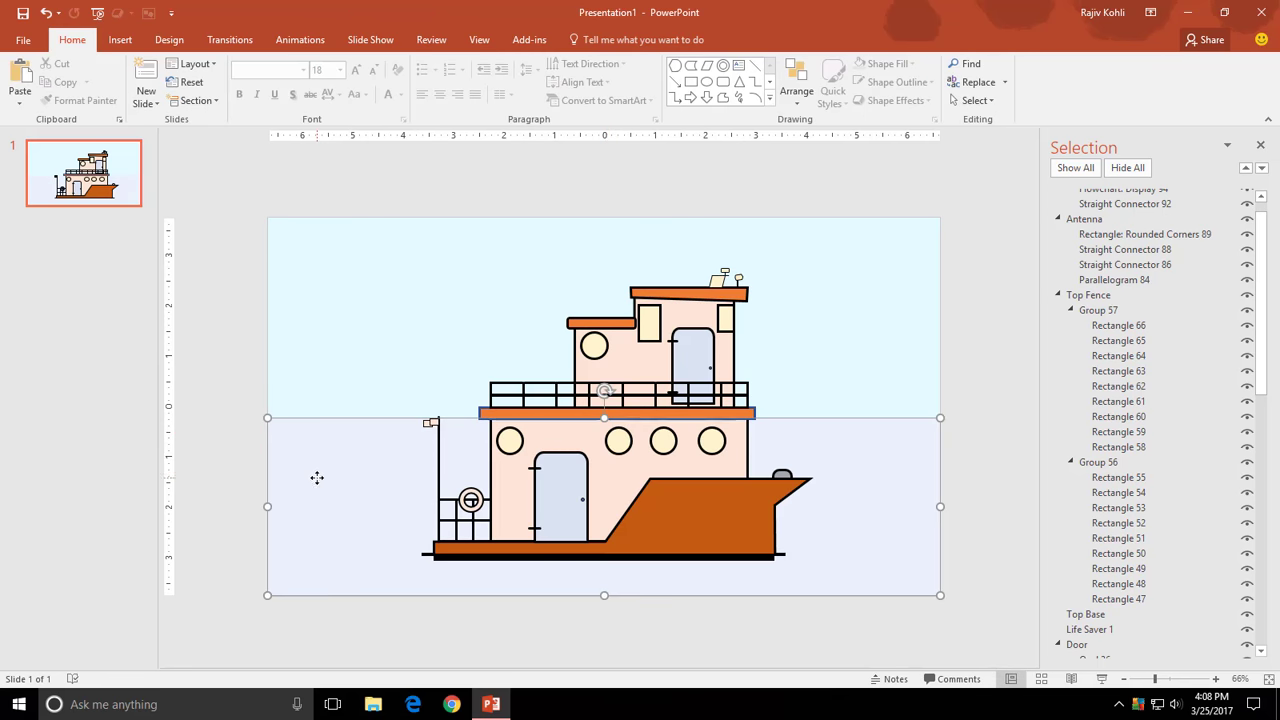
# - Rename the two rectangles Water and Sky in the Selection Pane
pyautogui.scroll(-5, 1073, 386)
pyautogui.scroll(-5, 1120, 520)
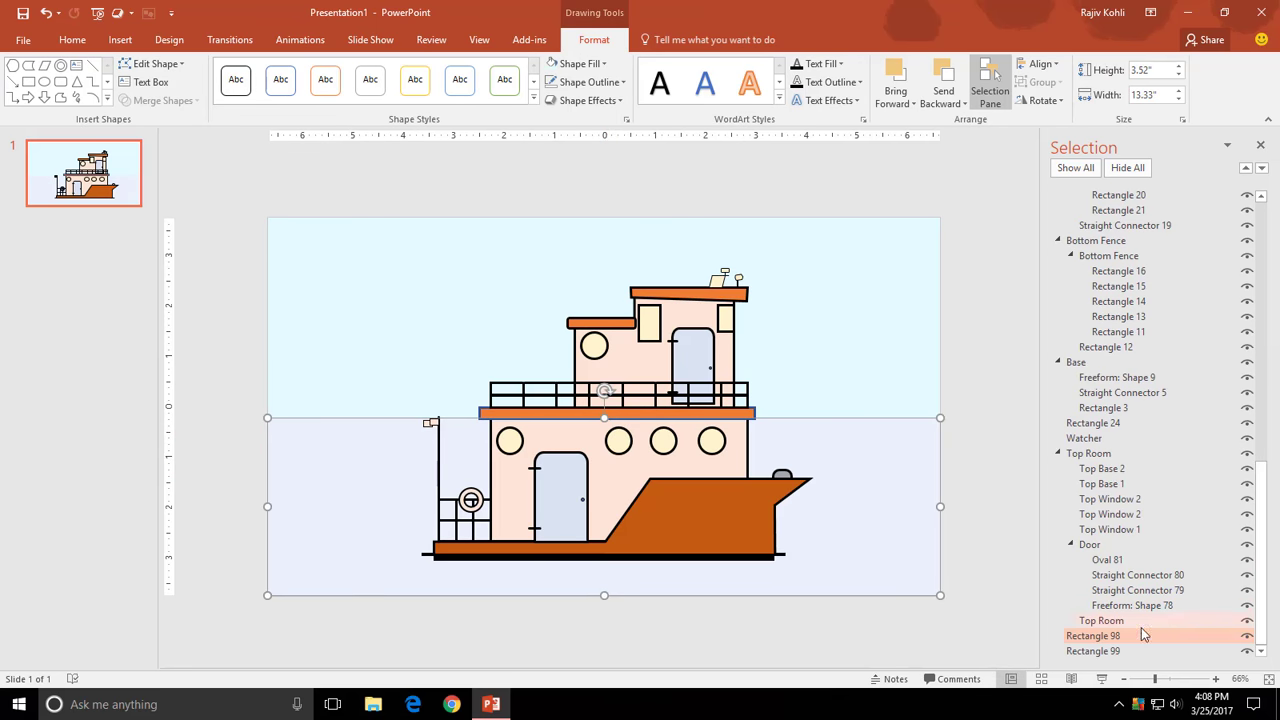
pyautogui.doubleClick(1095, 636)
pyautogui.write('ter')
pyautogui.press('Return')
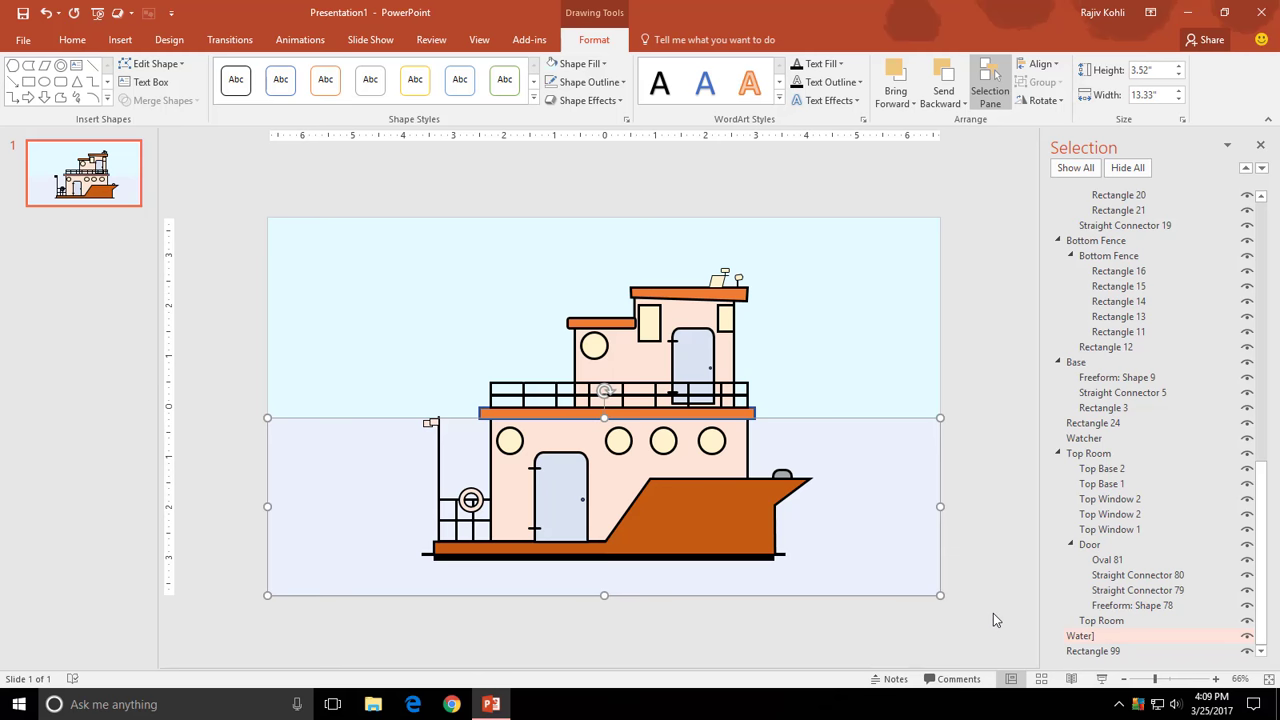
pyautogui.click(1123, 637)
pyautogui.doubleClick(1164, 651)
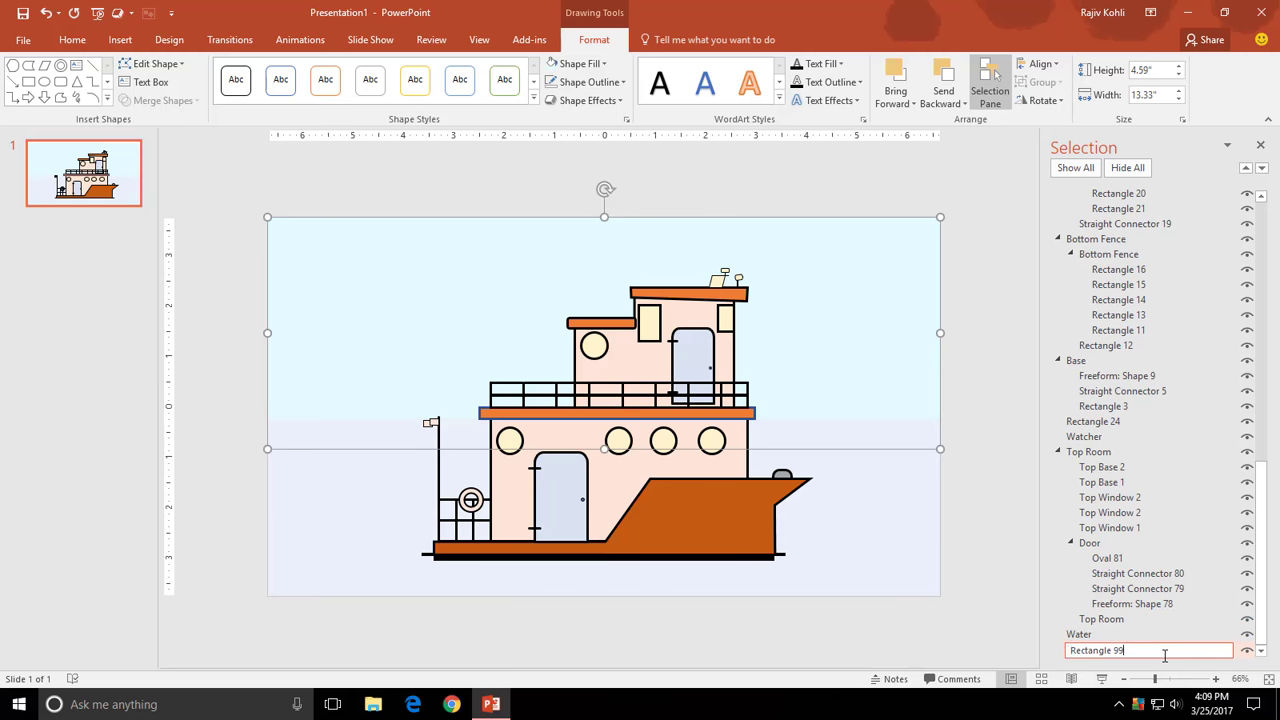
pyautogui.write('Sky')
pyautogui.press('Return')
pyautogui.press('Escape')
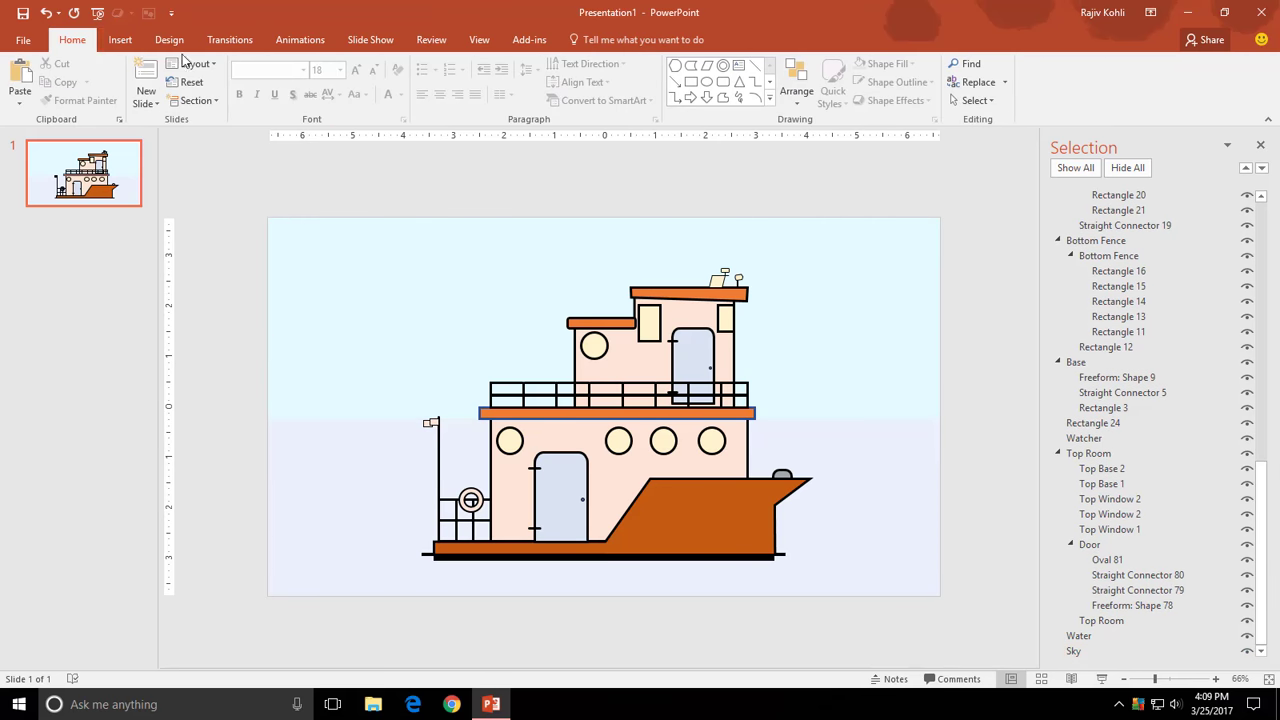
pyautogui.click(120, 39)
# - Draw a yellow circle in the upper-left sky with a 3 pt orange outline
pyautogui.click(272, 80)
pyautogui.click(268, 212)
pyautogui.moveTo(332, 268)
pyautogui.mouseDown()
pyautogui.moveTo(386, 319)
pyautogui.moveTo(338, 268)
pyautogui.mouseUp()
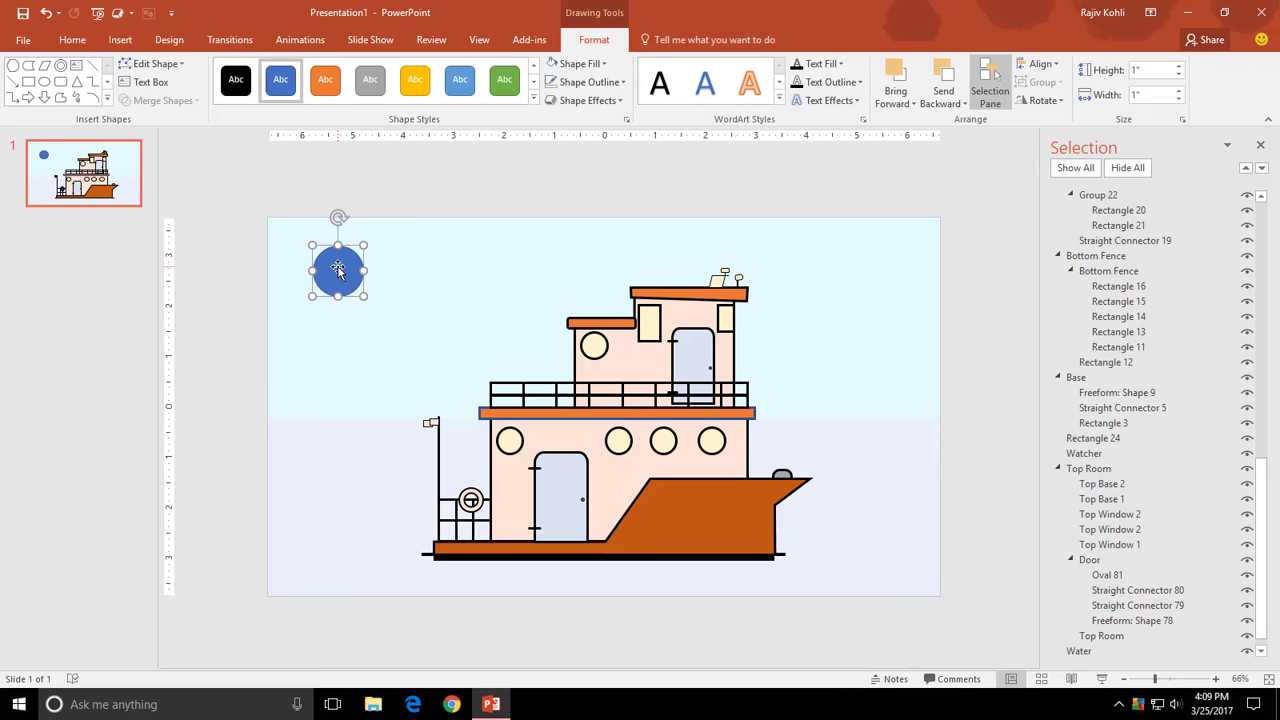
pyautogui.click(589, 64)
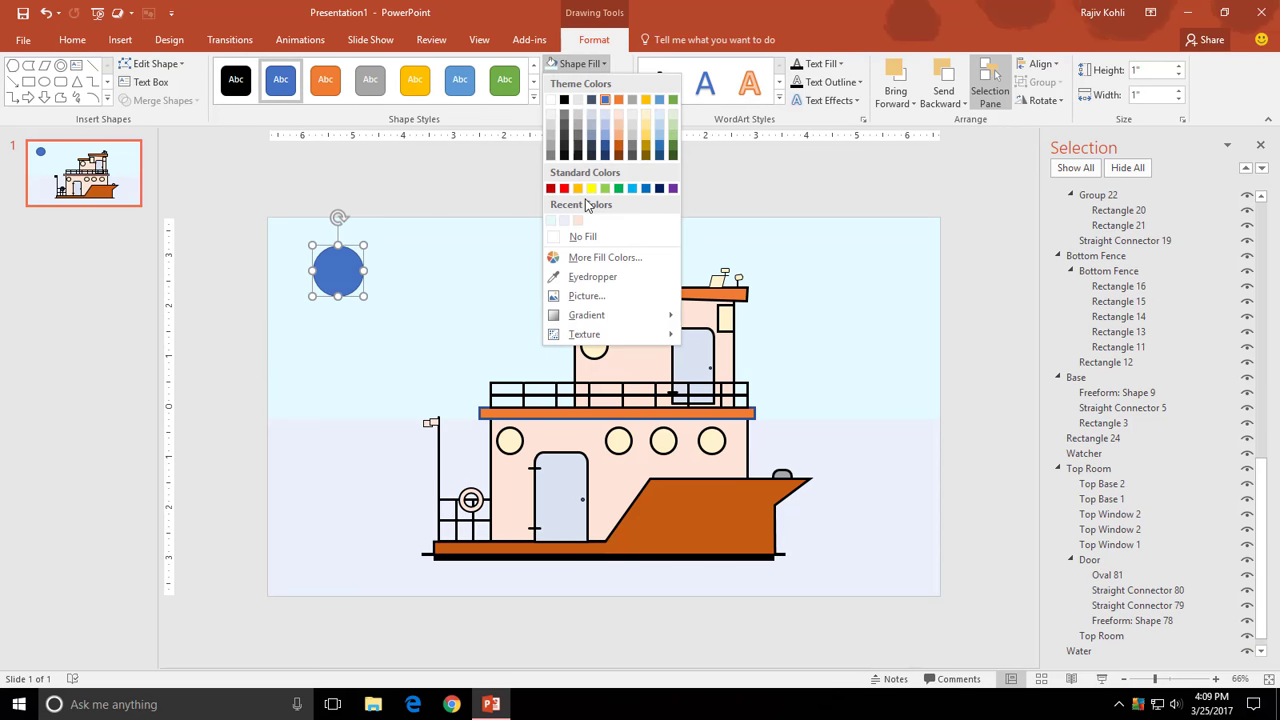
pyautogui.click(591, 188)
pyautogui.click(587, 82)
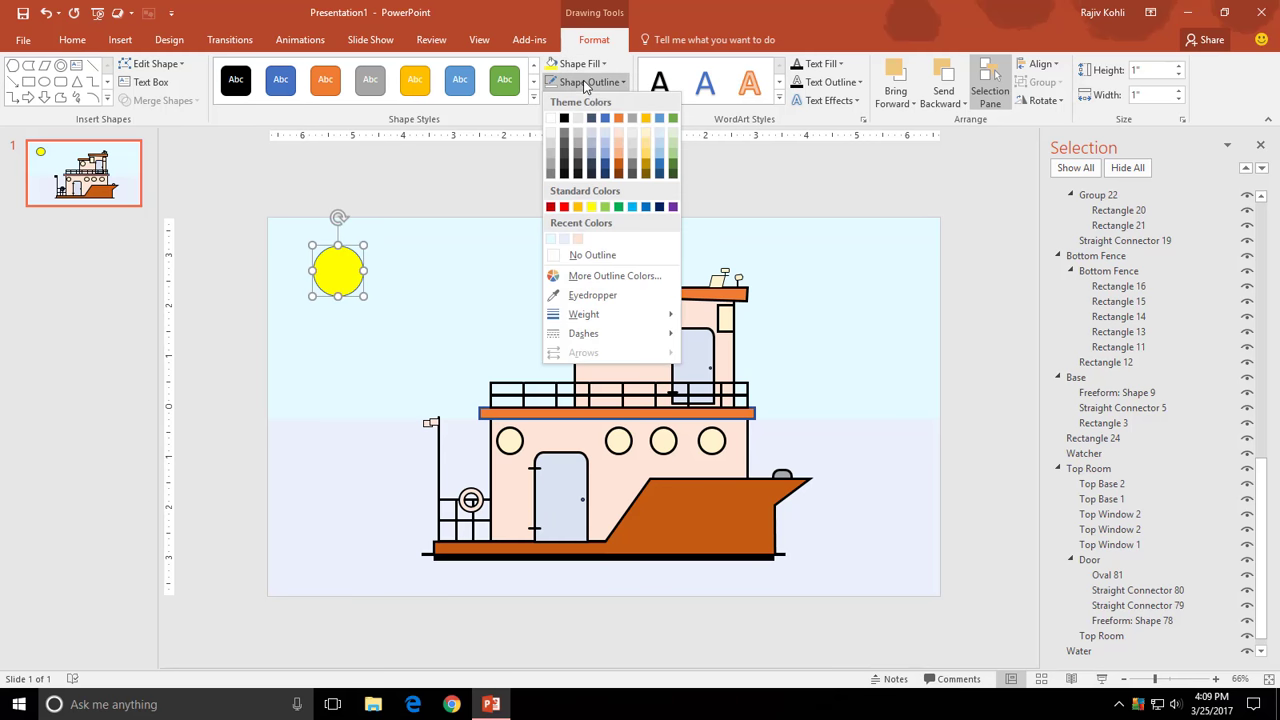
pyautogui.click(618, 118)
pyautogui.click(589, 82)
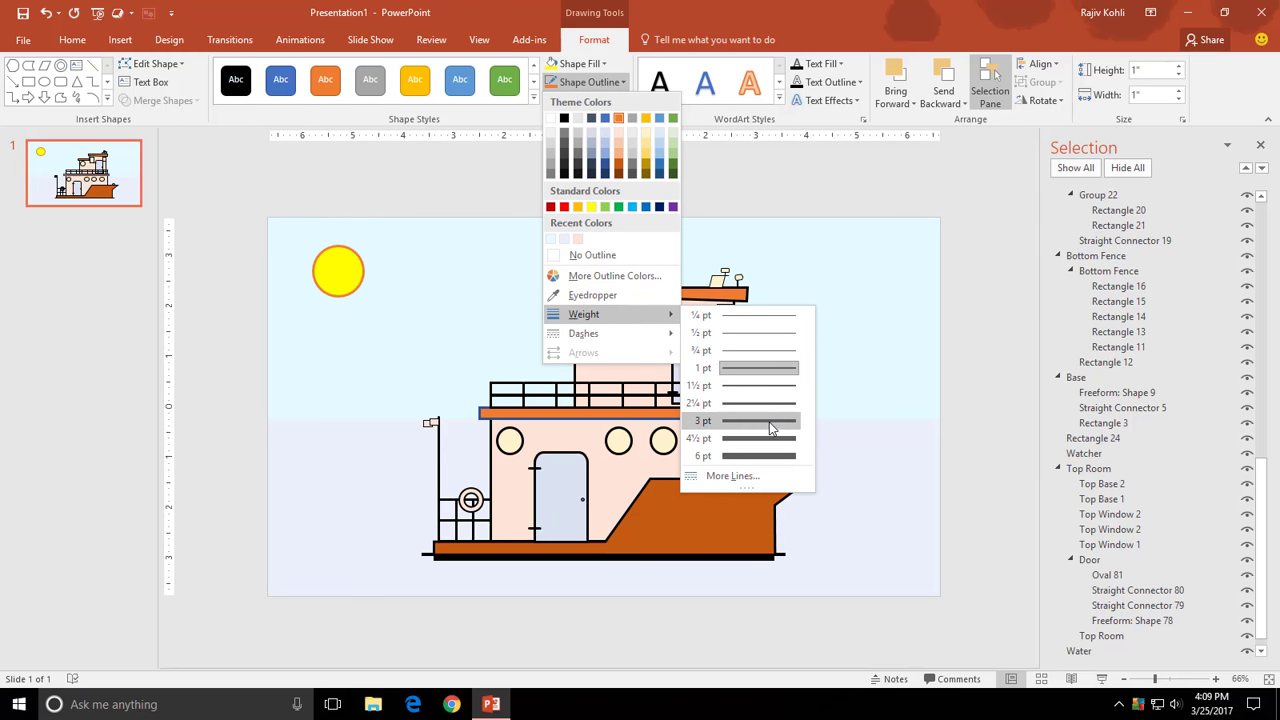
pyautogui.click(769, 422)
# - Add an orange glow and 10 pt soft edges to the sun
pyautogui.click(587, 100)
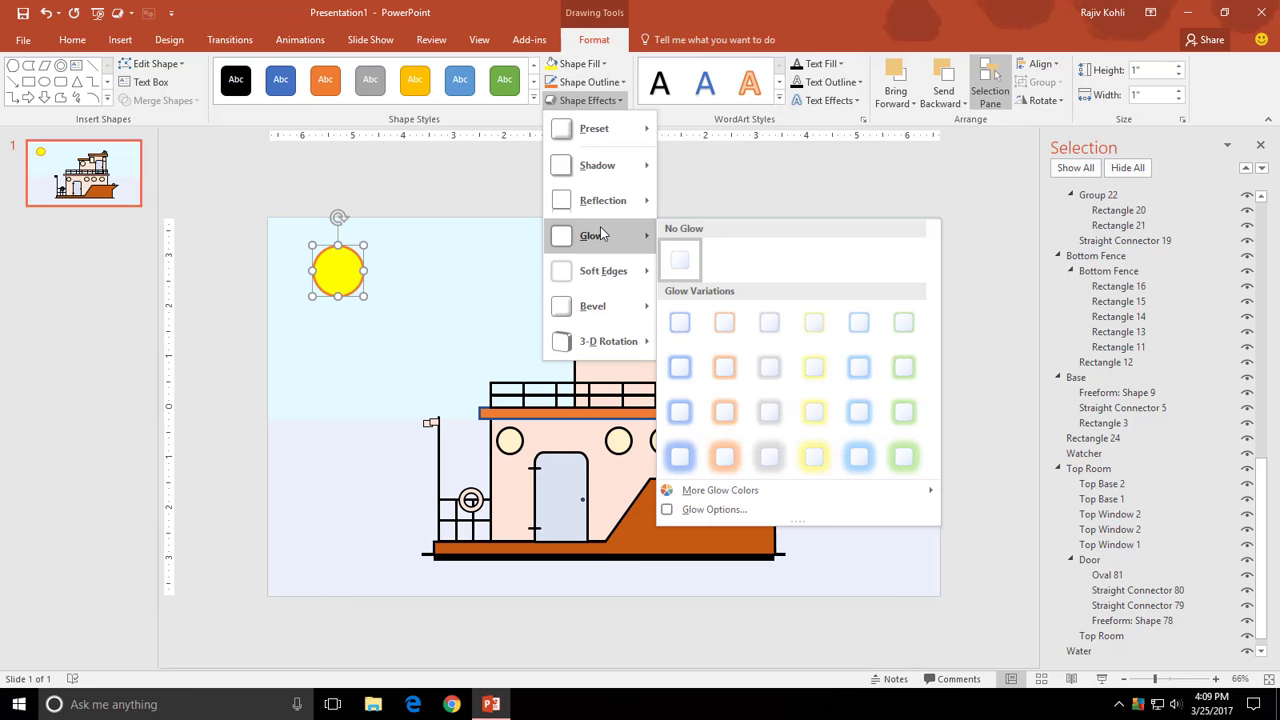
pyautogui.click(724, 456)
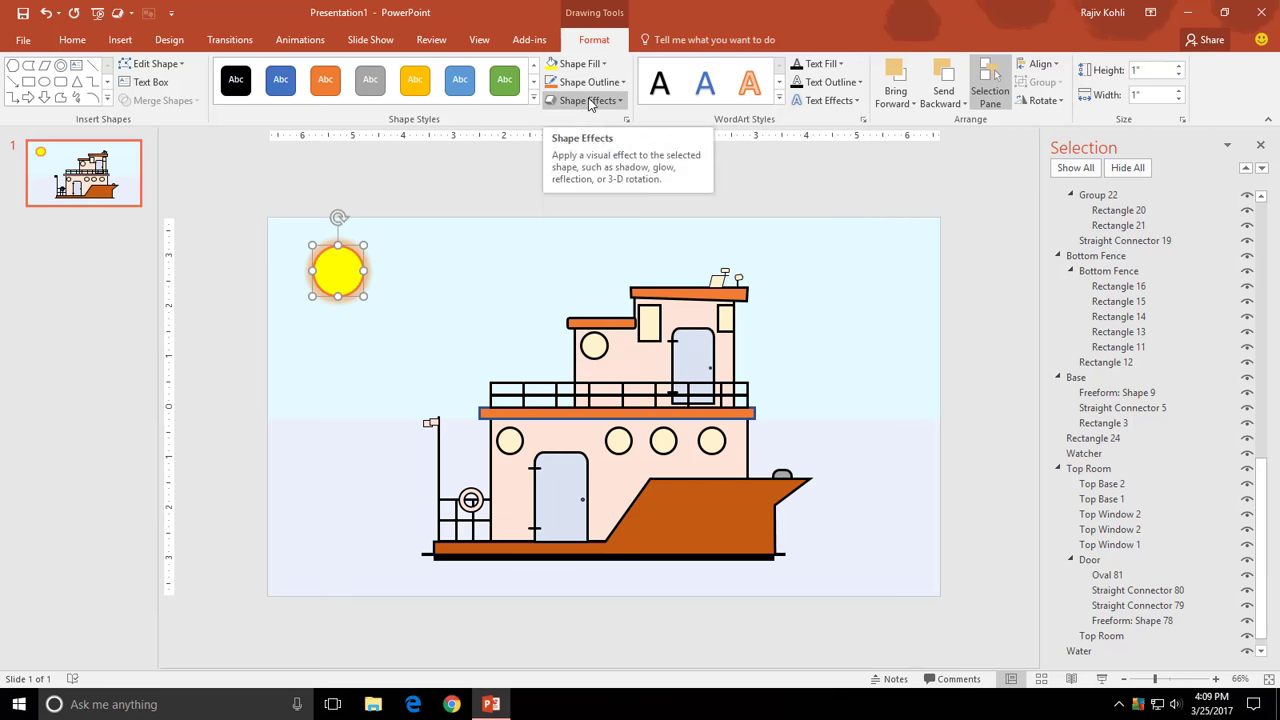
pyautogui.click(590, 102)
pyautogui.moveTo(603, 271)
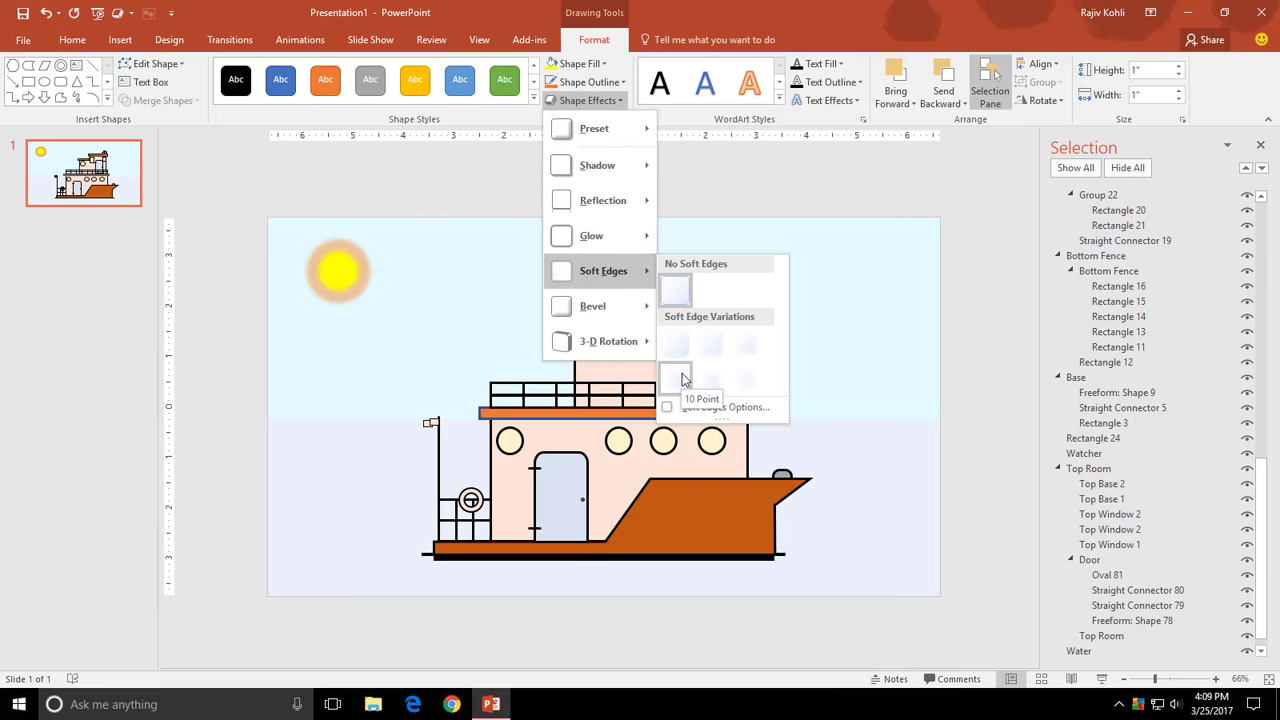
pyautogui.click(755, 354)
# - Fill the sun with custom yellow RGB 255,255,91 at lower transparency
pyautogui.click(580, 63)
pyautogui.click(600, 254)
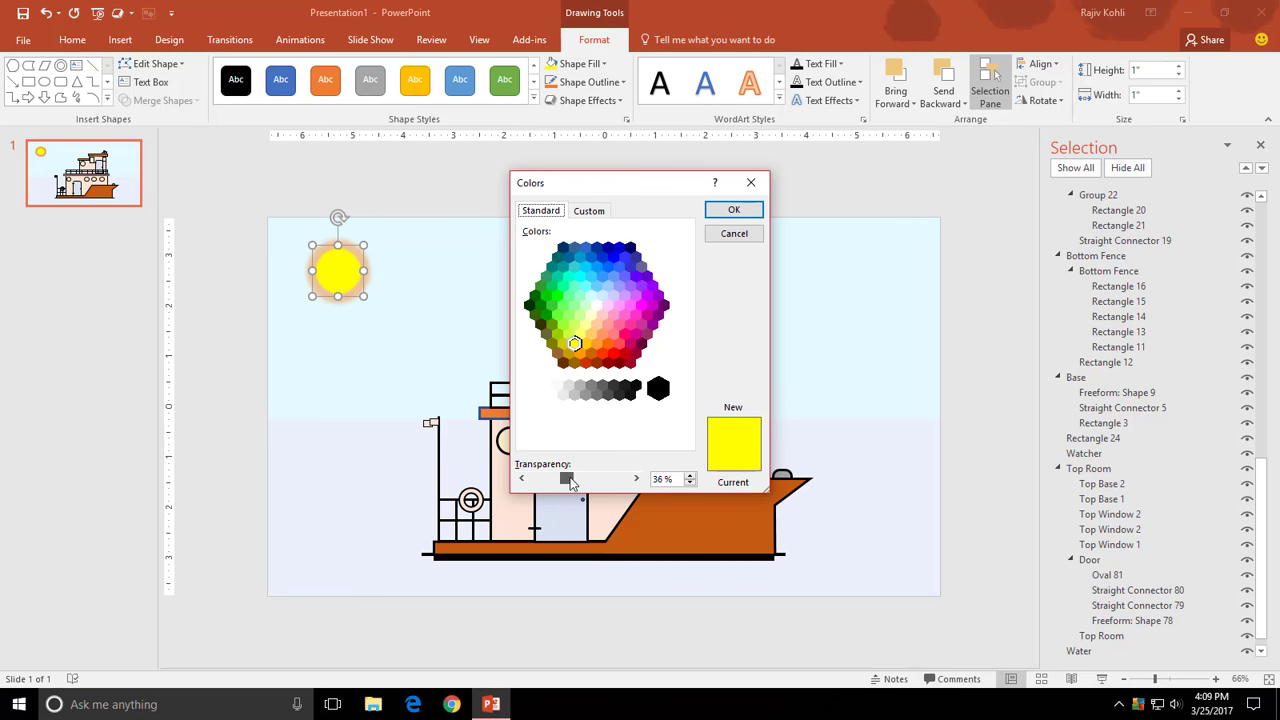
pyautogui.click(734, 233)
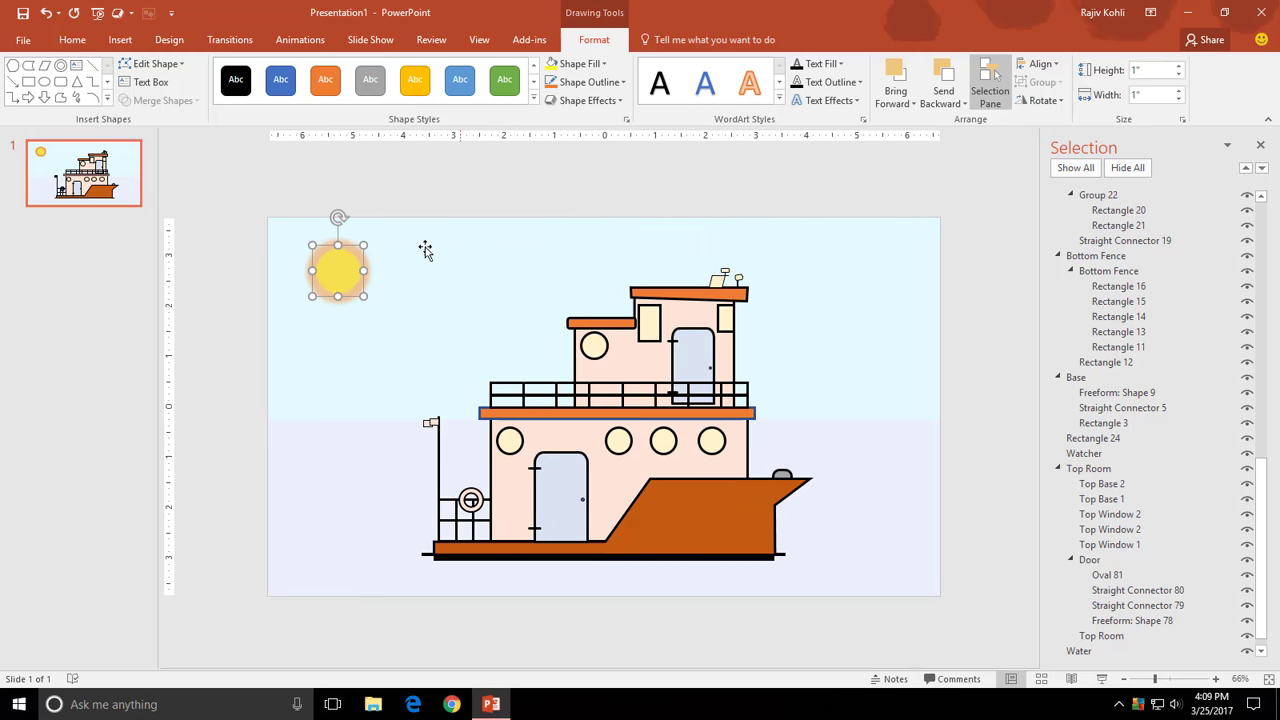
pyautogui.click(556, 63)
pyautogui.click(590, 254)
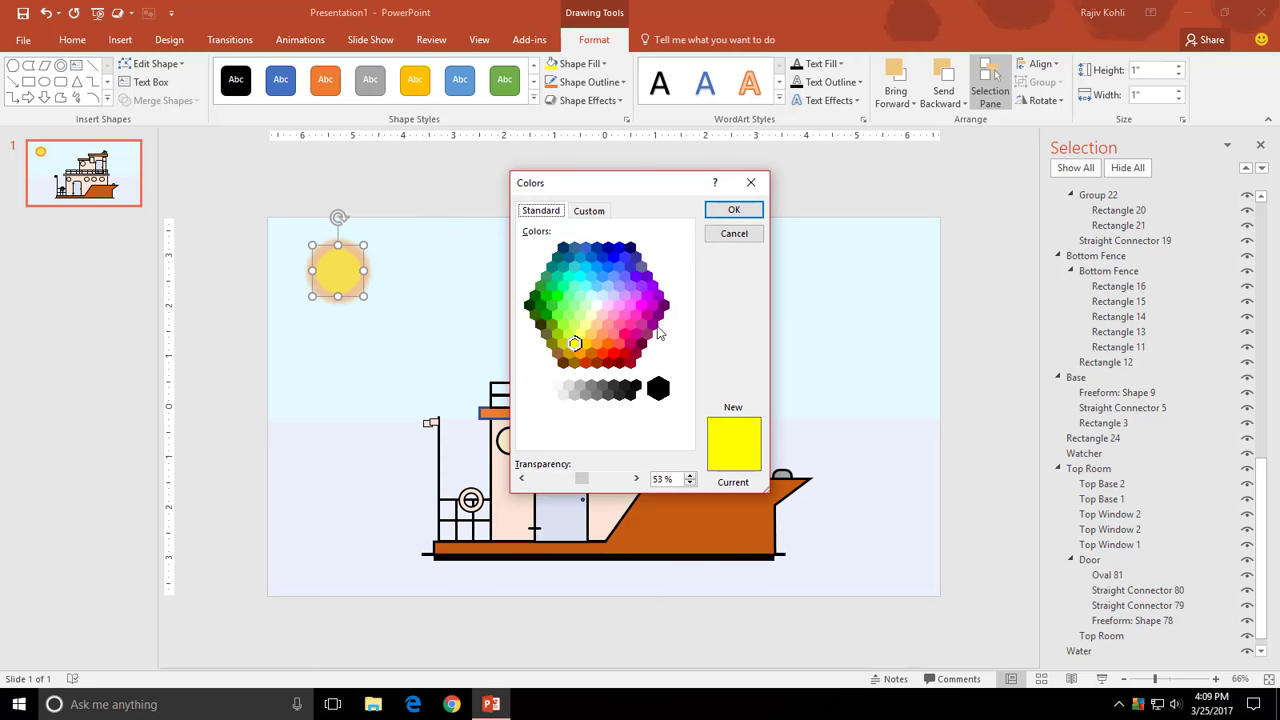
pyautogui.click(590, 212)
pyautogui.click(733, 208)
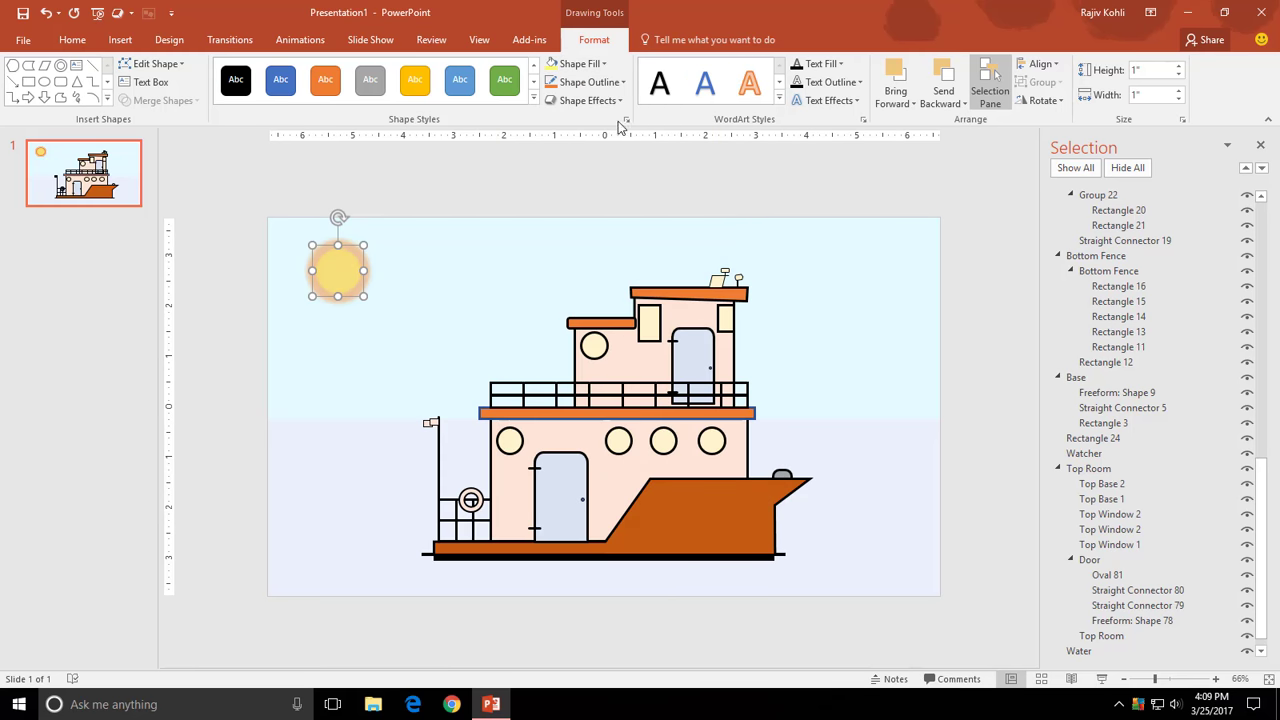
pyautogui.click(575, 63)
pyautogui.click(605, 254)
pyautogui.moveTo(581, 478); pyautogui.dragTo(573, 479)
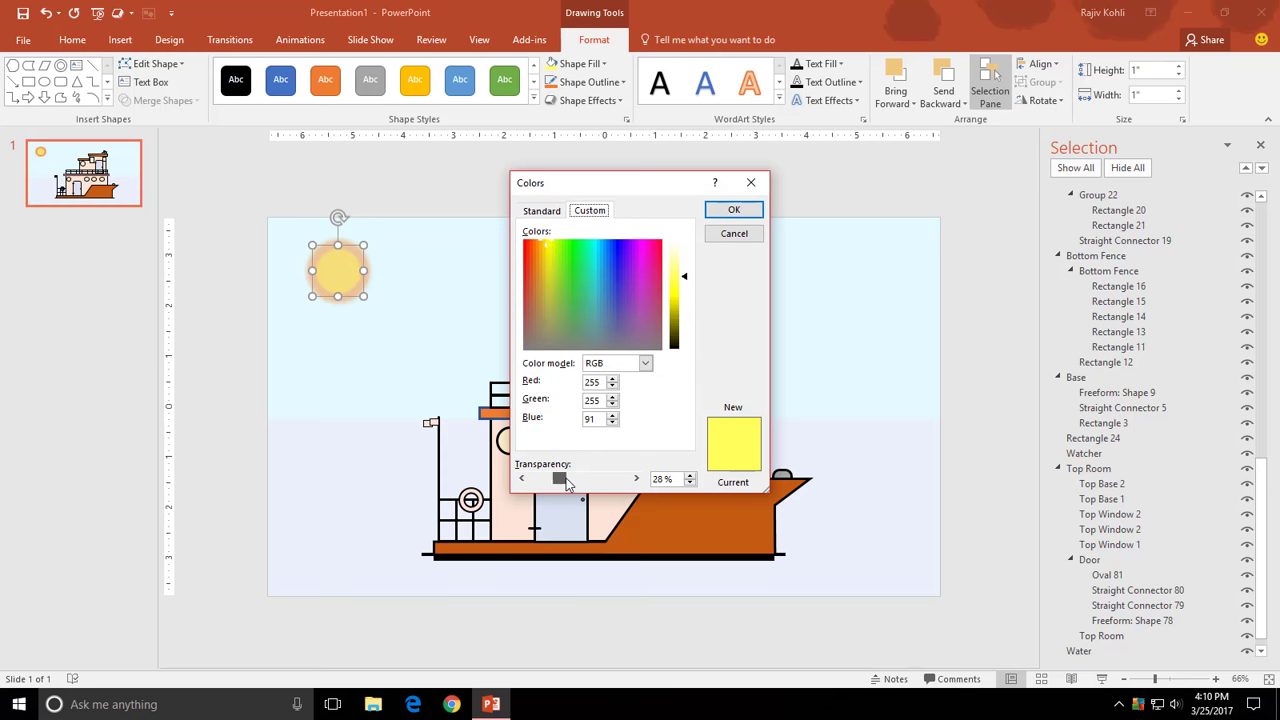
pyautogui.click(727, 212)
# - Enlarge the sun to 1.2 inches and rename it Sun in the Selection Pane
pyautogui.moveTo(363, 296); pyautogui.dragTo(369, 302)
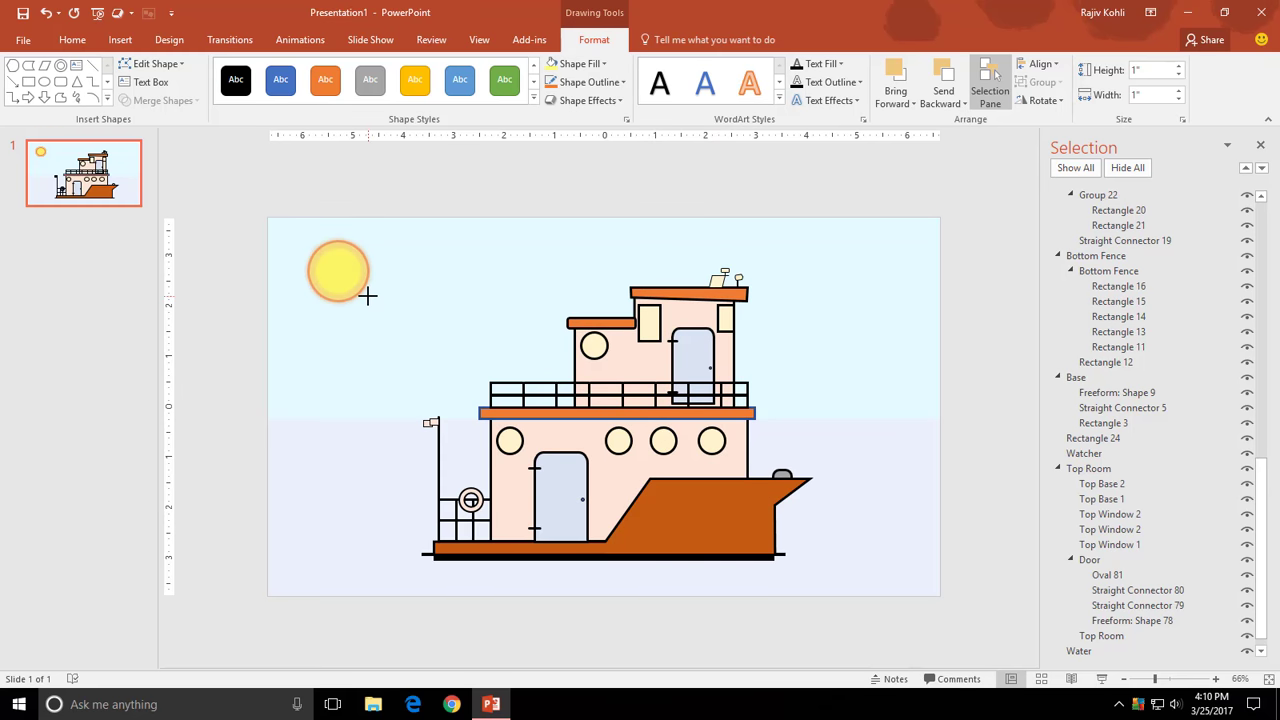
pyautogui.scroll(-1, 1256, 570)
pyautogui.moveTo(1258, 570); pyautogui.dragTo(1258, 302)
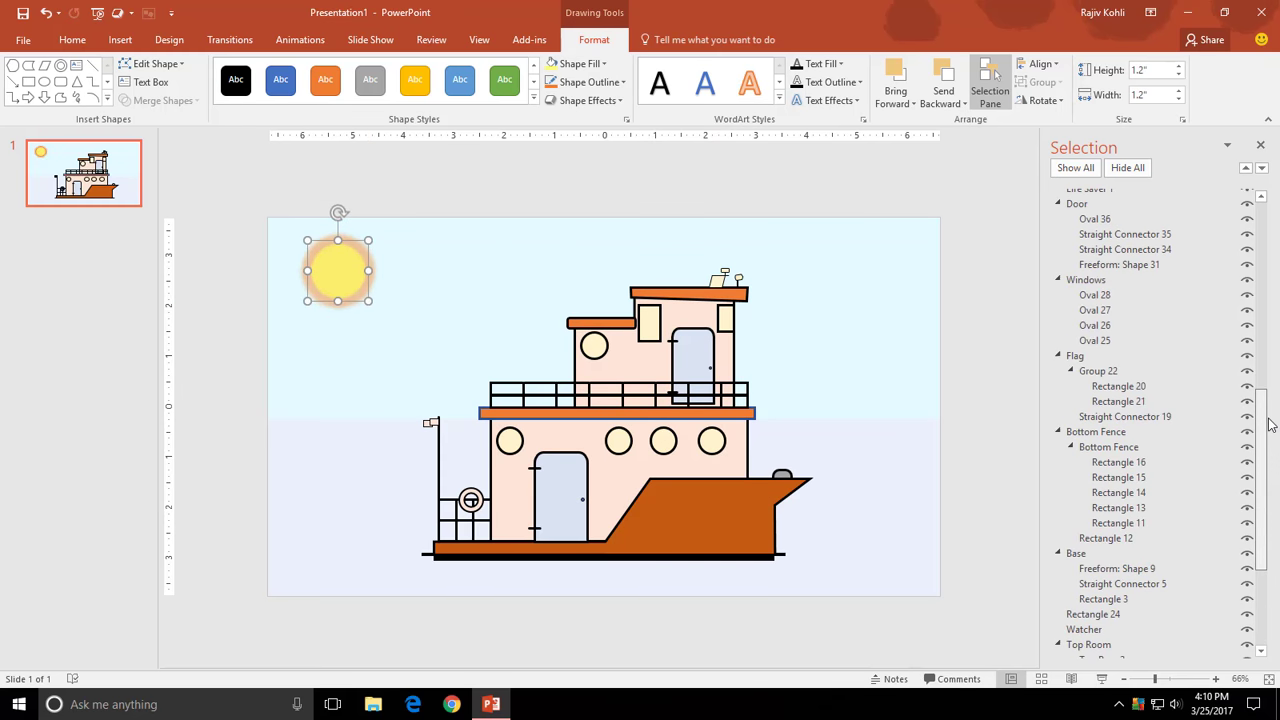
pyautogui.doubleClick(1113, 197)
pyautogui.write('Suy')
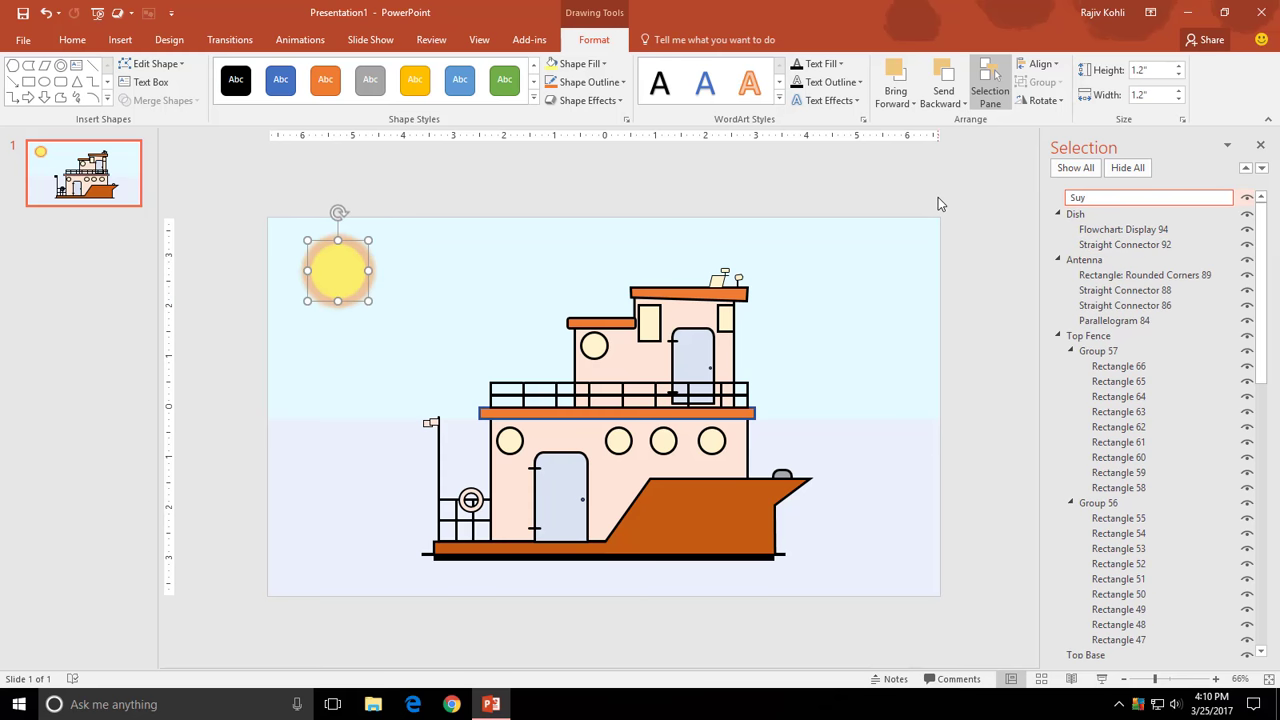
pyautogui.press('BackSpace')
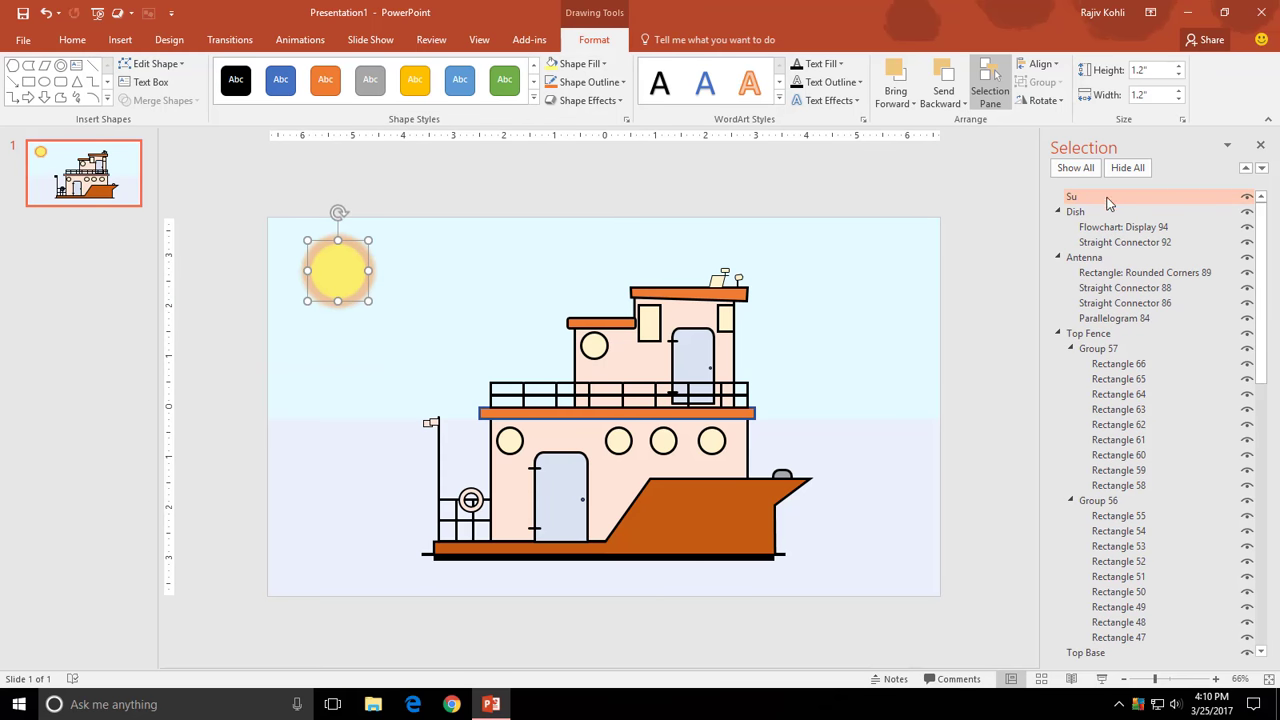
pyautogui.write('n')
pyautogui.press('Return')
pyautogui.click(560, 163)
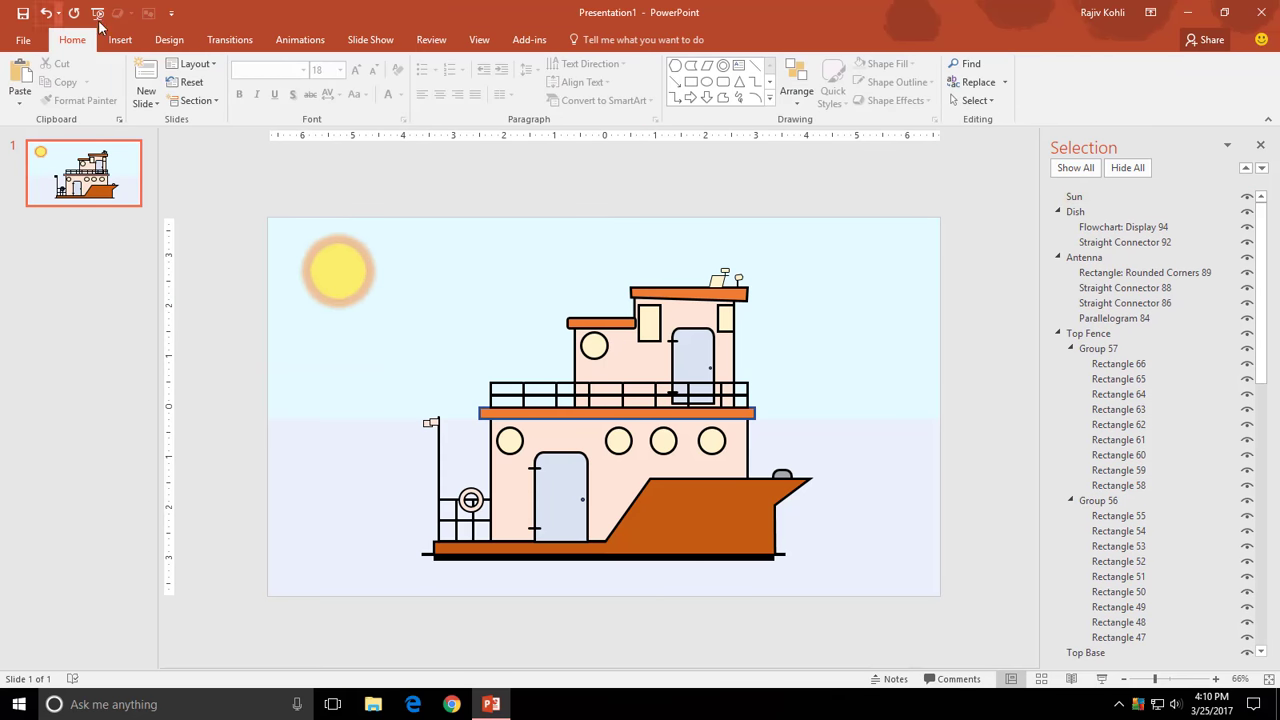
pyautogui.click(120, 39)
pyautogui.click(272, 88)
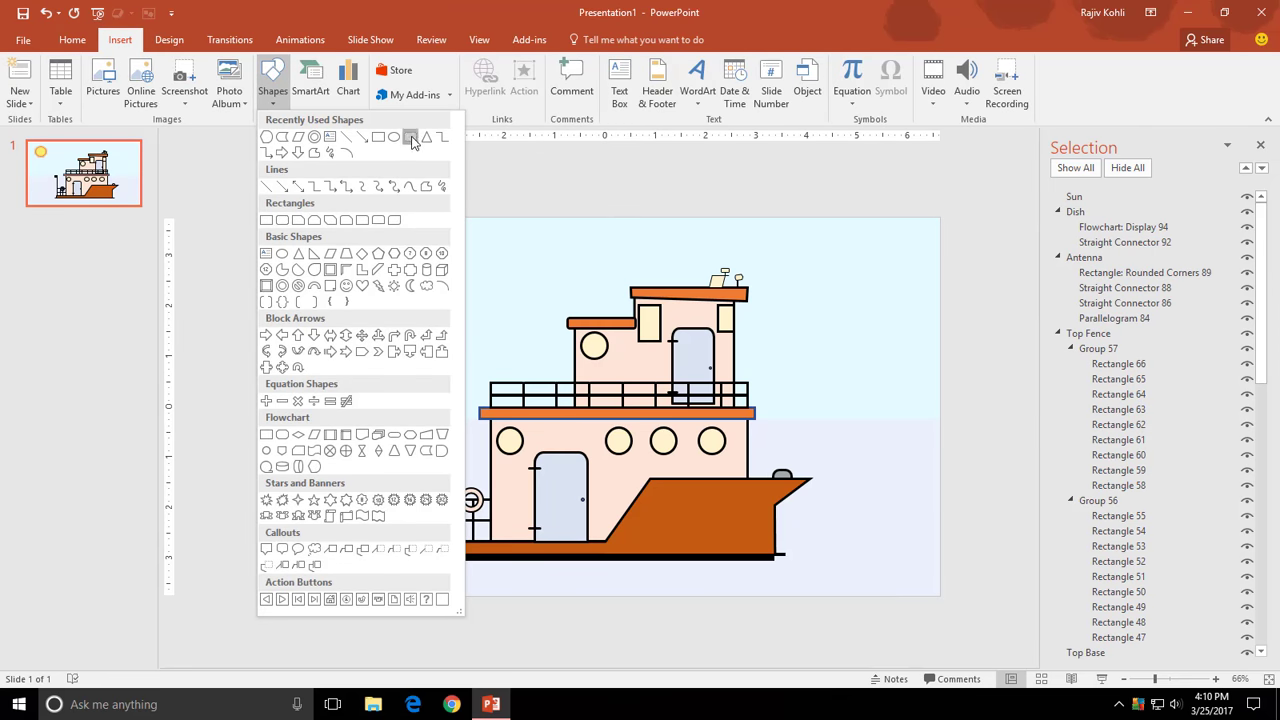
# - Draw a thin 0.2-inch white rounded rectangle bar with no outline beside the sun
pyautogui.click(410, 136)
pyautogui.moveTo(368, 240); pyautogui.dragTo(484, 254)
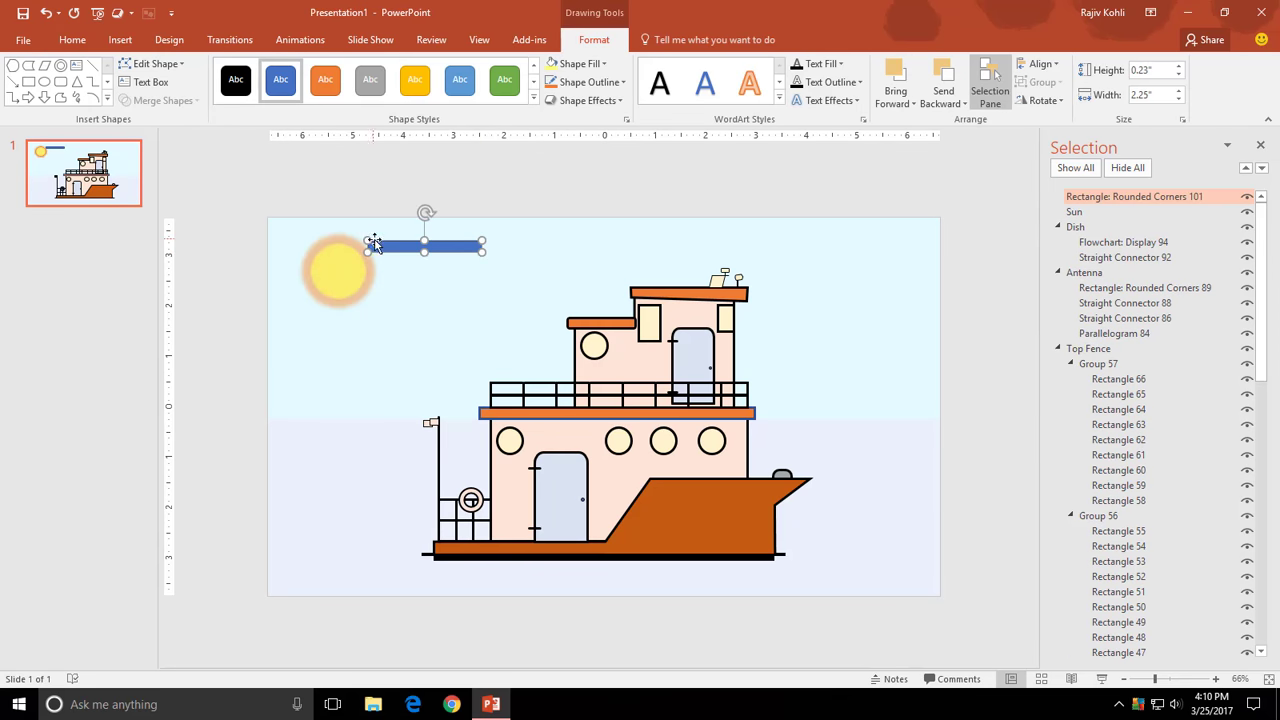
pyautogui.keyDown('ctrl'); pyautogui.scroll(3, 425, 245); pyautogui.keyUp('ctrl')
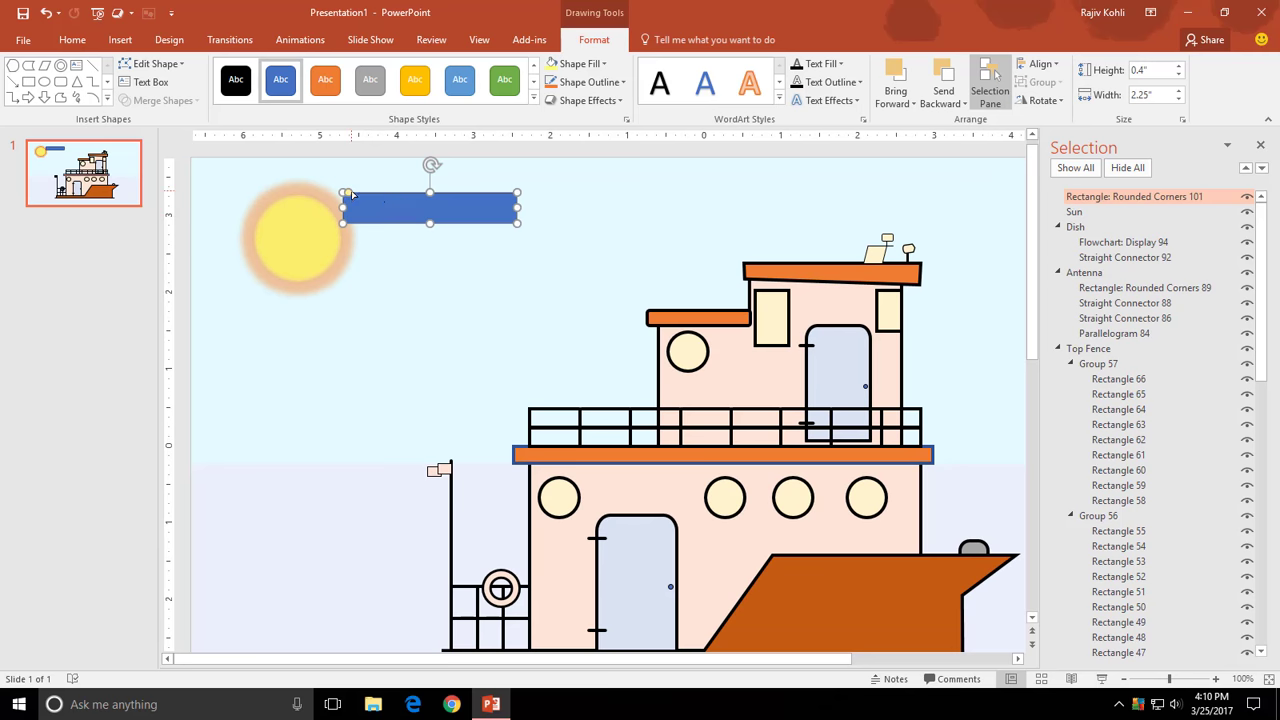
pyautogui.moveTo(429, 223); pyautogui.dragTo(429, 208)
pyautogui.click(600, 82)
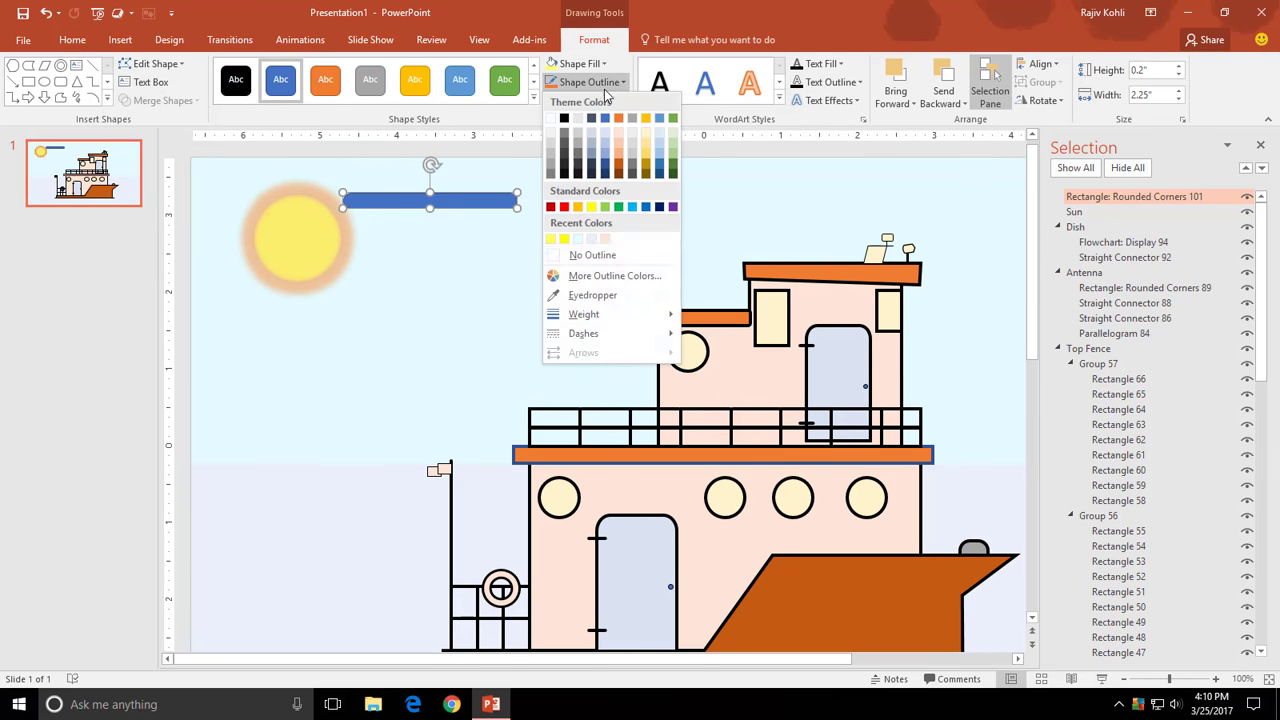
pyautogui.click(590, 254)
pyautogui.click(580, 63)
pyautogui.click(554, 101)
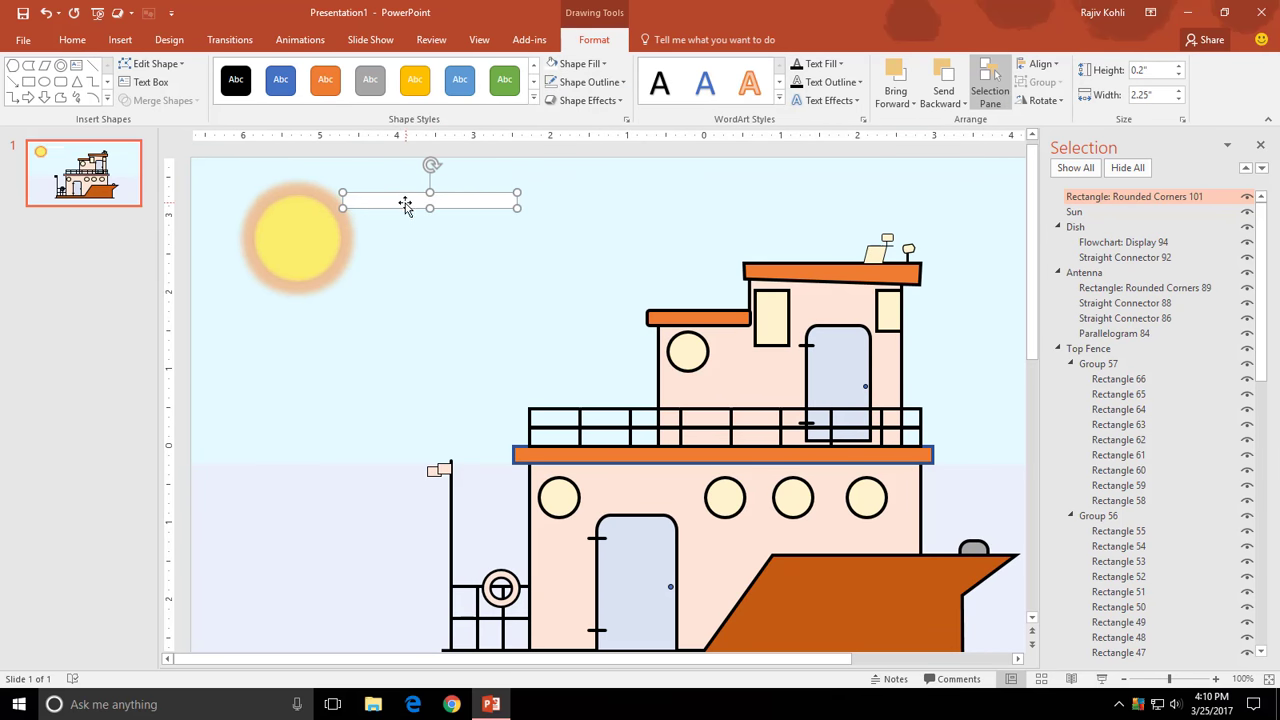
# - Duplicate the bar and group the three bars into one cloud
pyautogui.moveTo(405, 205)
pyautogui.keyDown('ctrl'); pyautogui.mouseDown()
pyautogui.moveTo(451, 218)
pyautogui.moveTo(437, 240)
pyautogui.moveTo(520, 234)
pyautogui.mouseUp(); pyautogui.keyUp('ctrl')
pyautogui.click(451, 228)
pyautogui.keyDown('shift'); pyautogui.click(470, 203); pyautogui.keyUp('shift')
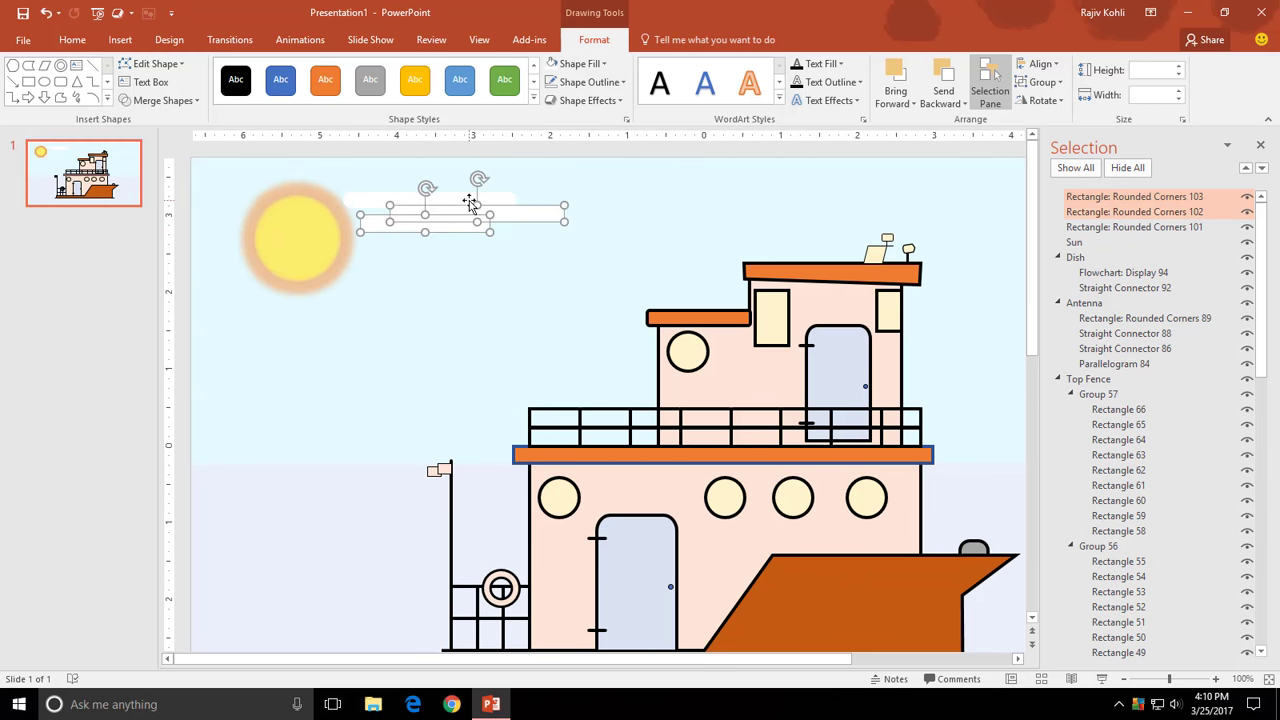
pyautogui.keyDown('shift'); pyautogui.click(470, 200); pyautogui.keyUp('shift')
pyautogui.click(1043, 82)
pyautogui.click(1040, 102)
# - Try custom fill colours on the cloud group, undoing the dark fill
pyautogui.click(580, 63)
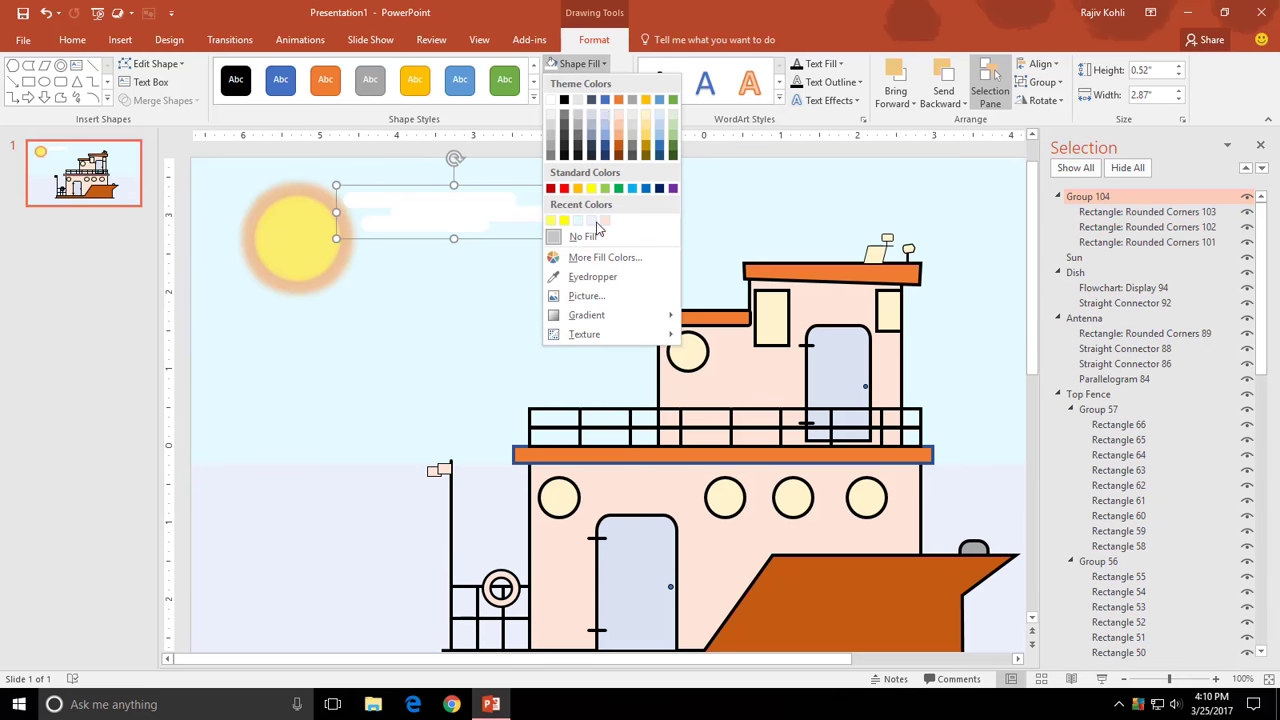
pyautogui.click(602, 257)
pyautogui.click(470, 266)
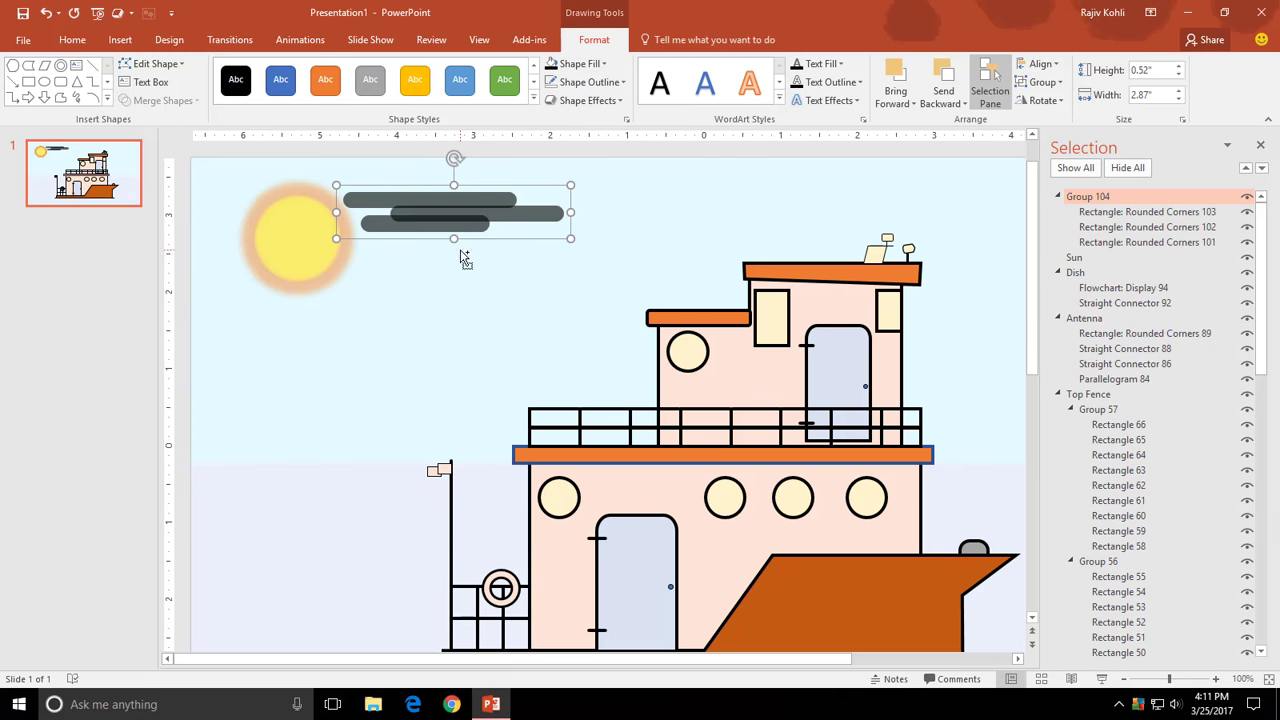
pyautogui.hotkey('ctrl', 'z')
pyautogui.click(580, 63)
pyautogui.click(603, 258)
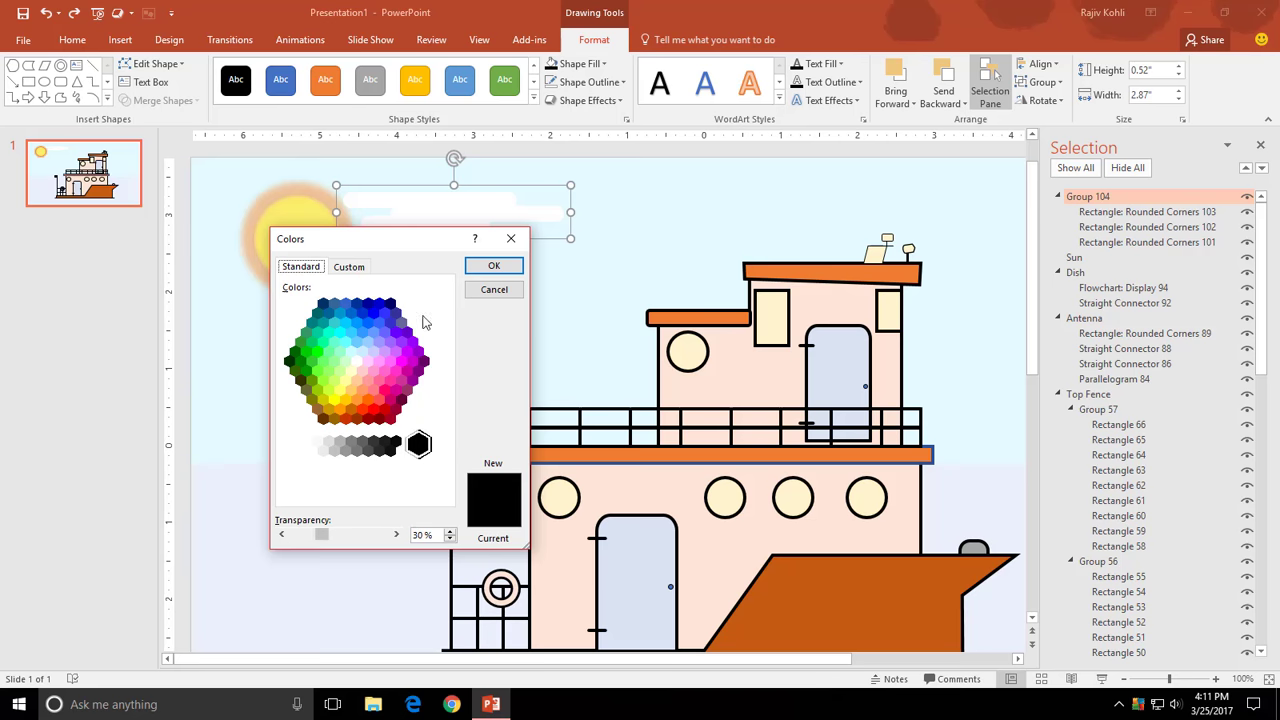
pyautogui.click(490, 266)
# - Make the cloud translucent white and move it just right of the sun
pyautogui.click(580, 63)
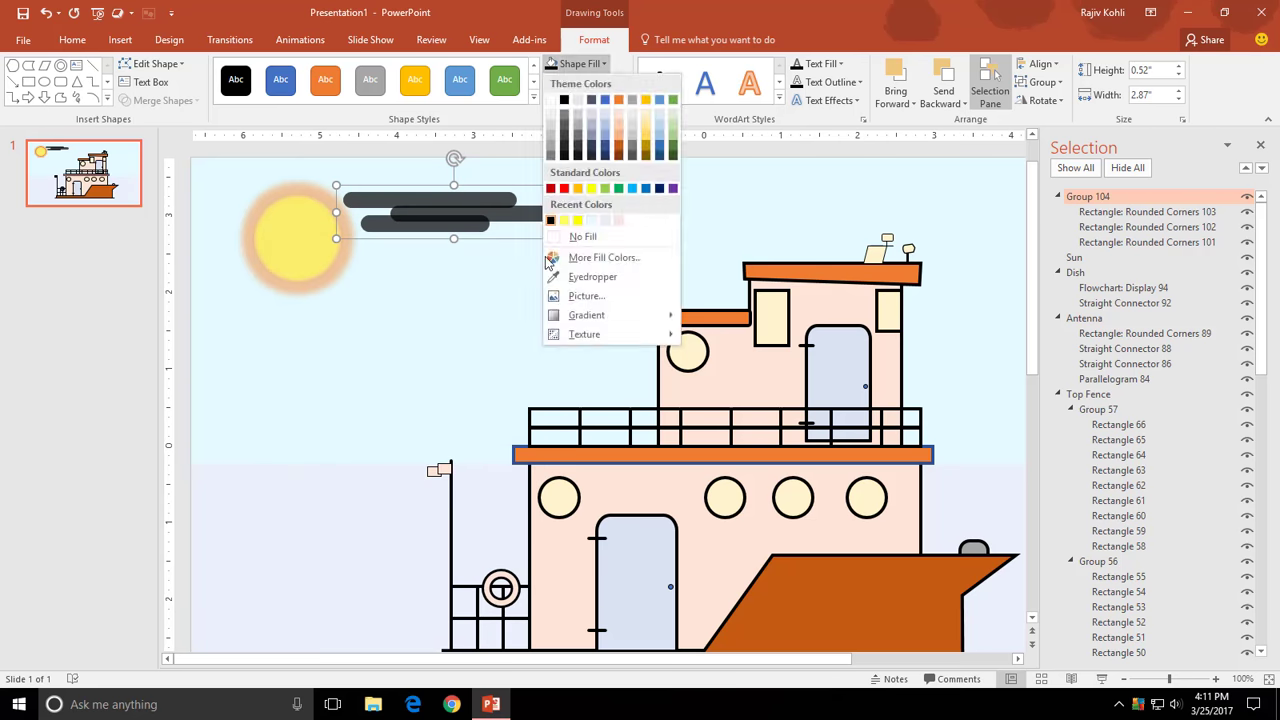
pyautogui.click(603, 258)
pyautogui.moveTo(318, 535); pyautogui.dragTo(304, 537)
pyautogui.click(493, 265)
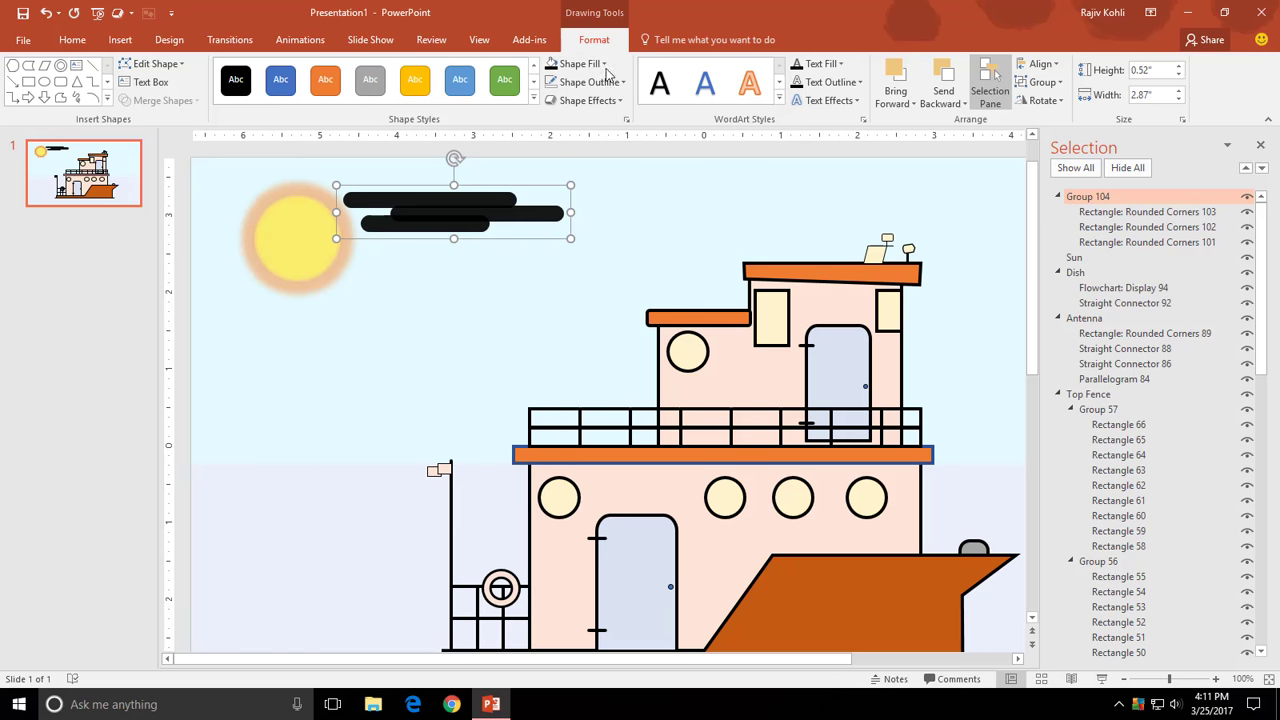
pyautogui.click(580, 63)
pyautogui.click(553, 98)
pyautogui.moveTo(434, 220); pyautogui.dragTo(462, 218)
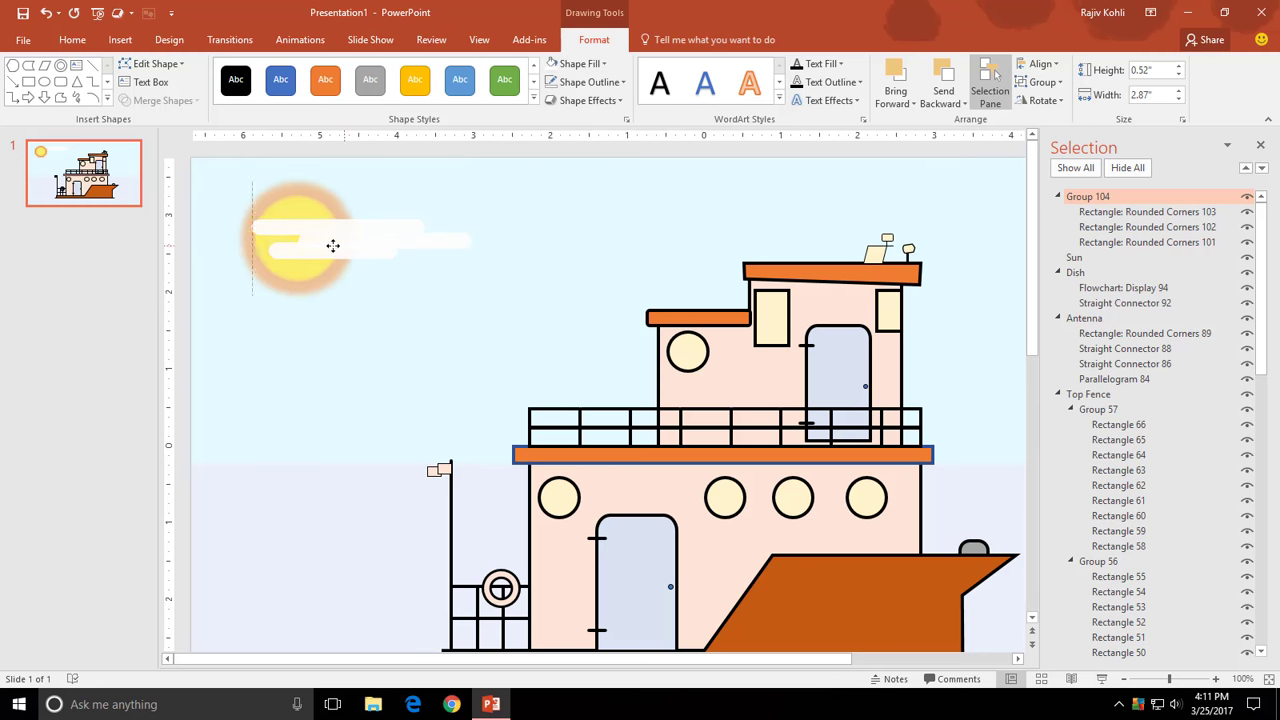
pyautogui.scroll(-3, 548, 268)
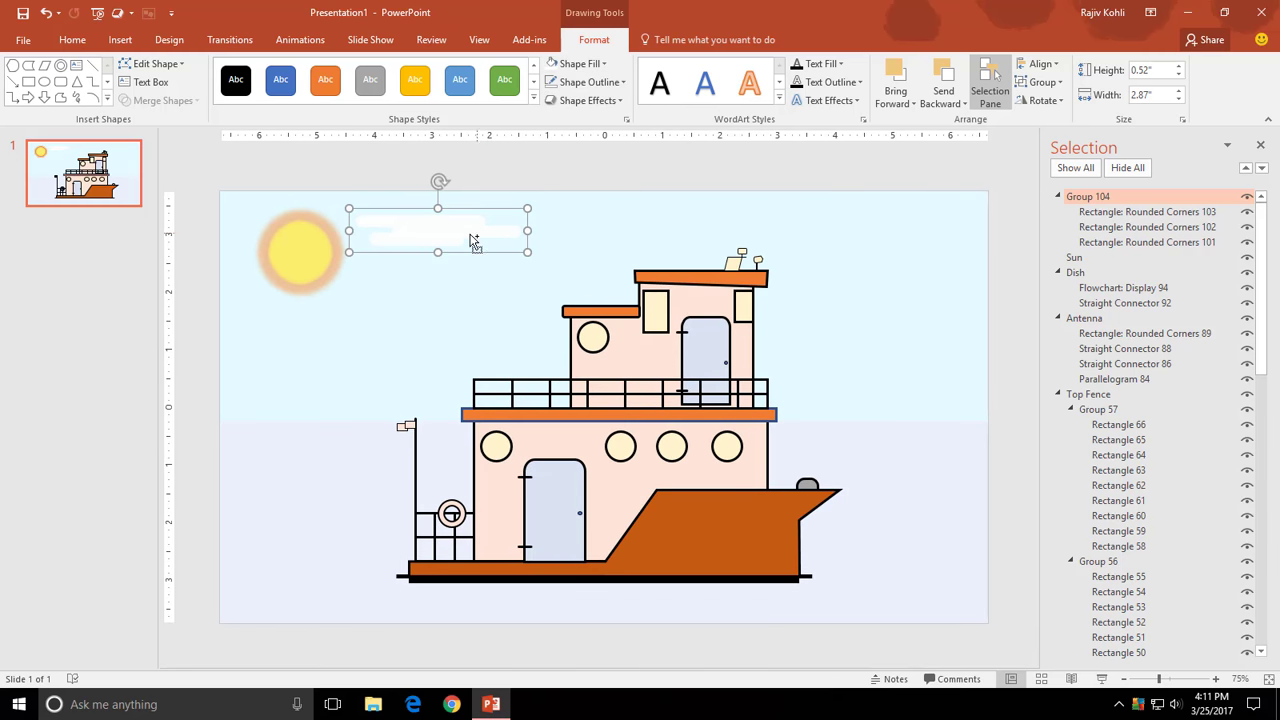
# - Name the group Cloud 1, copy it upper right as Cloud 2, shifting its bottom bar left
pyautogui.doubleClick(1113, 196)
pyautogui.write('Cloud 1')
pyautogui.press('Return')
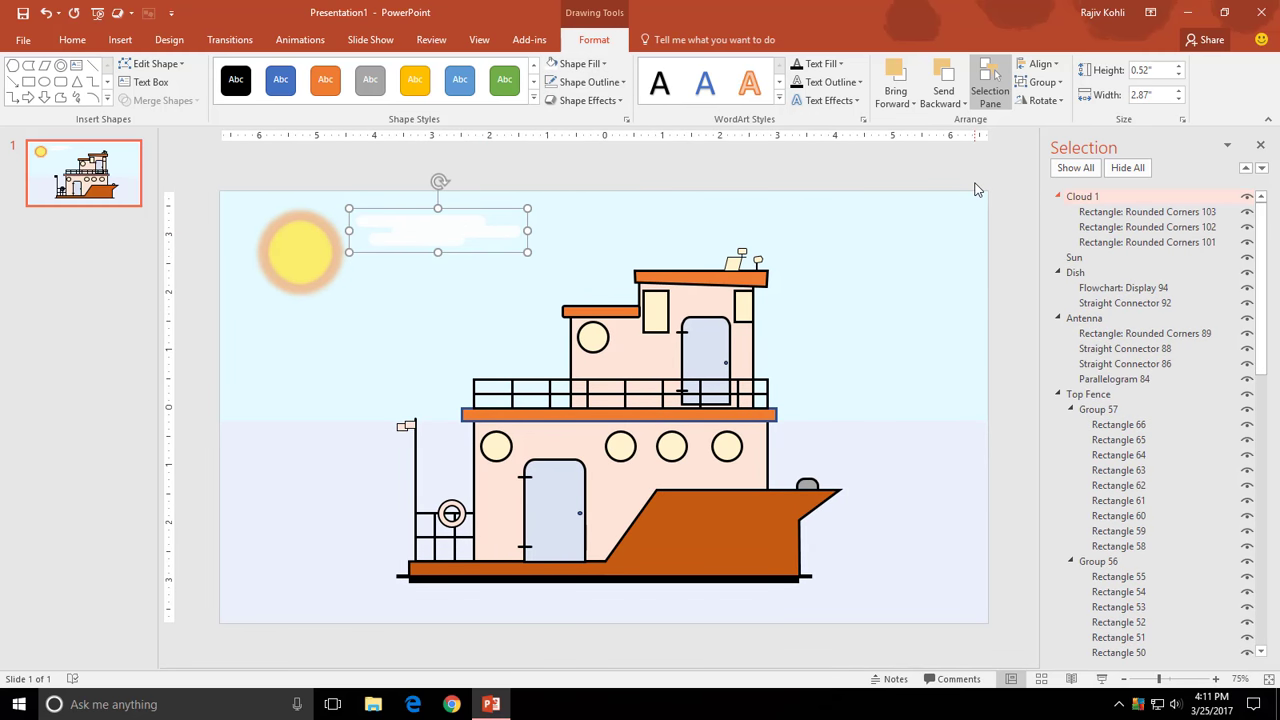
pyautogui.moveTo(450, 243); pyautogui.dragTo(892, 243)
pyautogui.doubleClick(1113, 196)
pyautogui.write('Cloud 2')
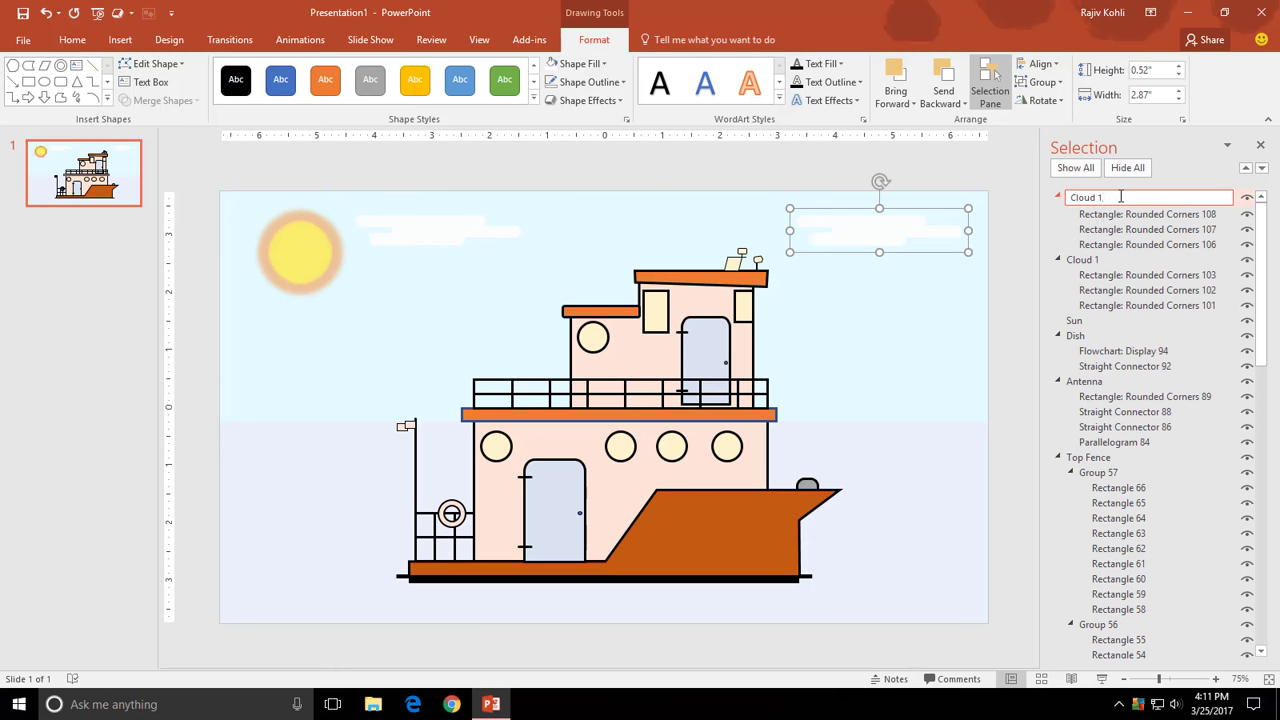
pyautogui.press('Return')
pyautogui.click(900, 245)
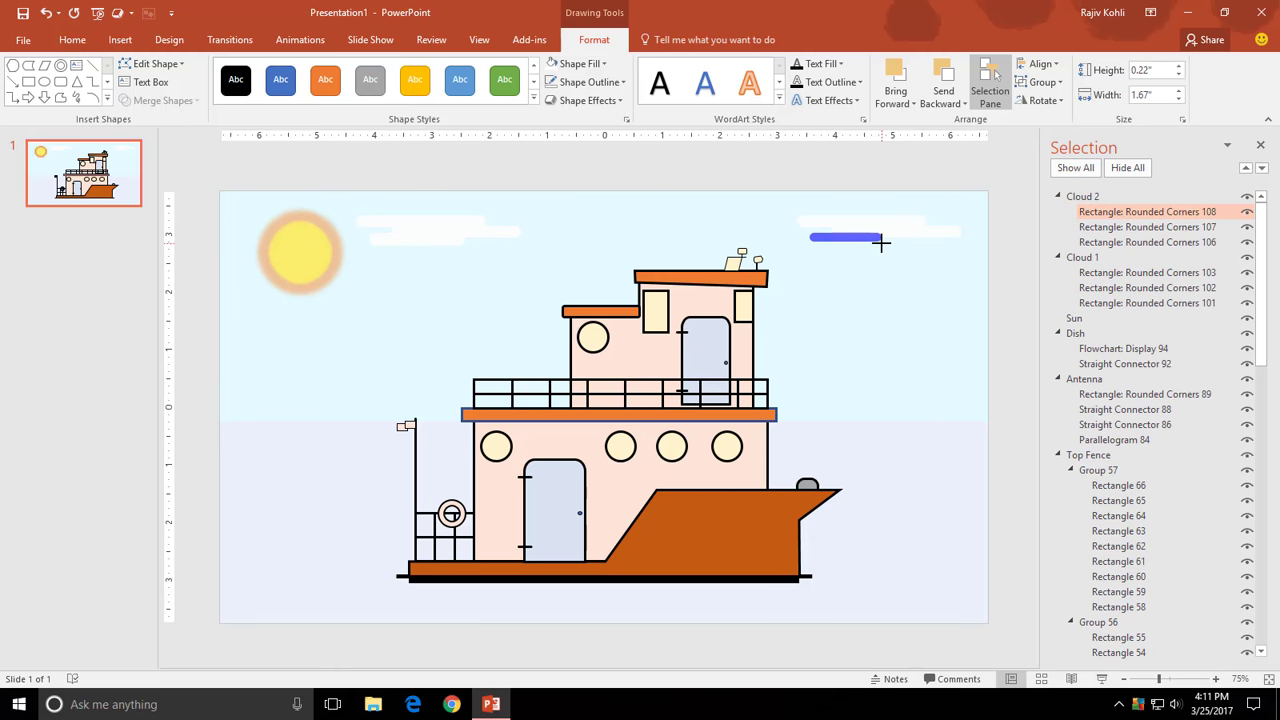
pyautogui.click(937, 237)
pyautogui.moveTo(806, 238); pyautogui.dragTo(779, 227)
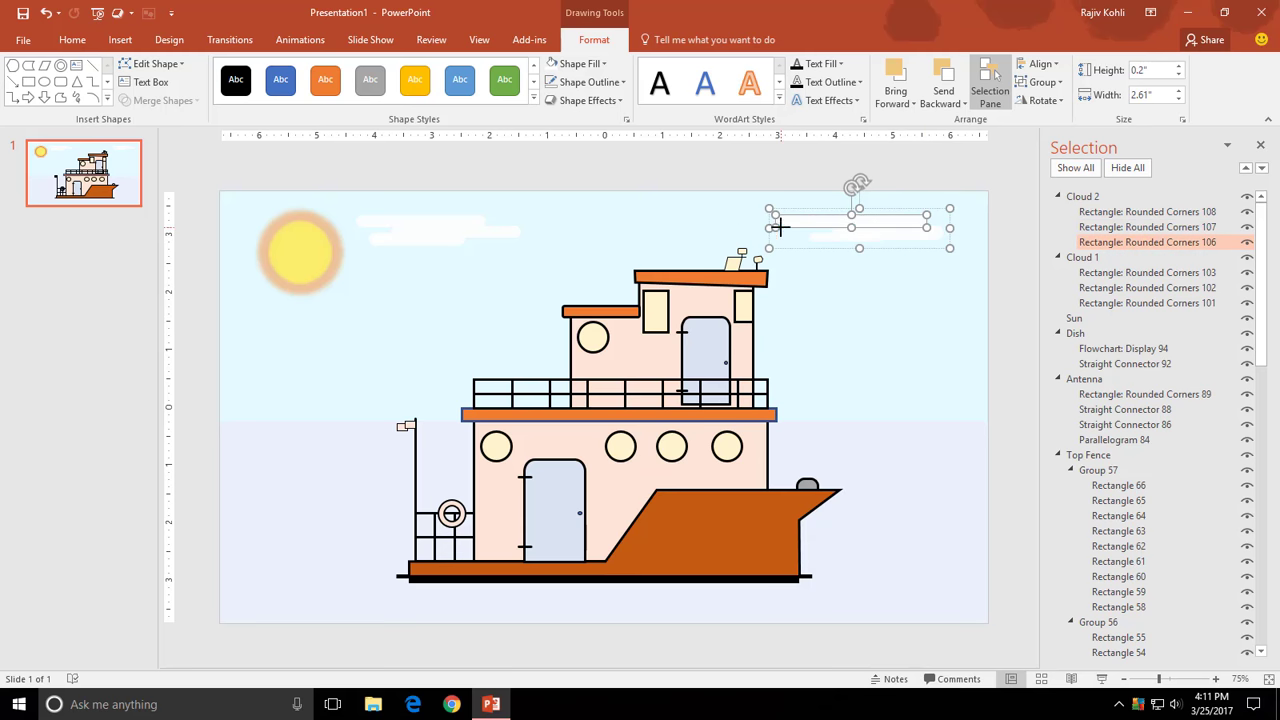
pyautogui.click(829, 171)
pyautogui.click(829, 246)
# - Duplicate Cloud 2 lower right, flip it horizontally, and name it Cloud 3
pyautogui.moveTo(877, 234)
pyautogui.mouseDown()
pyautogui.moveTo(903, 307)
pyautogui.moveTo(898, 298)
pyautogui.mouseUp()
pyautogui.click(1041, 100)
pyautogui.click(1045, 177)
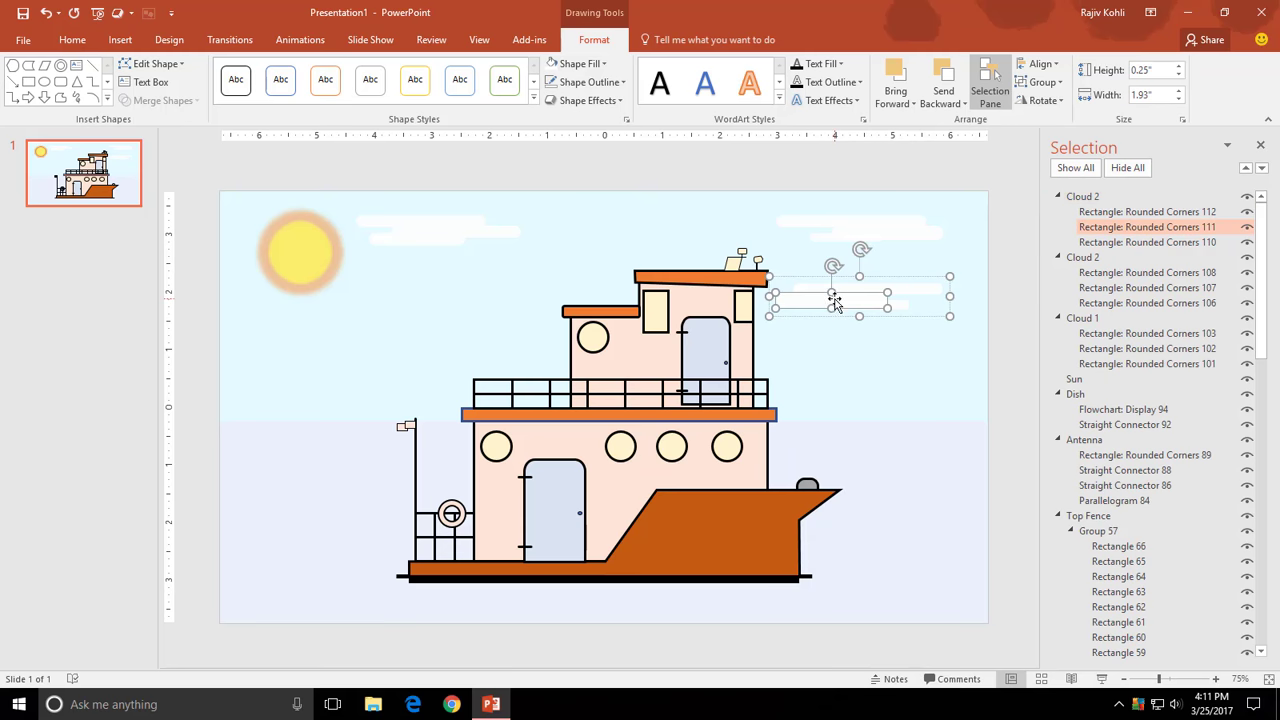
pyautogui.click(831, 303)
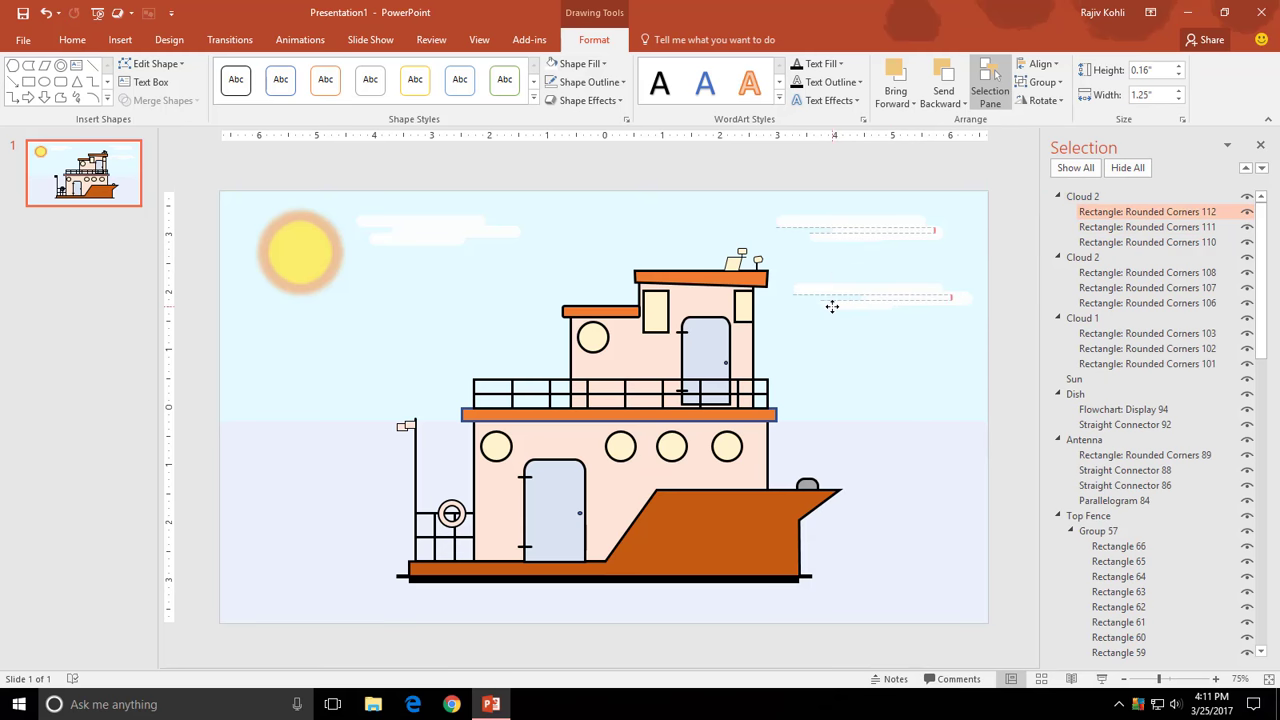
pyautogui.doubleClick(1083, 197)
pyautogui.press('BackSpace')
pyautogui.write('3')
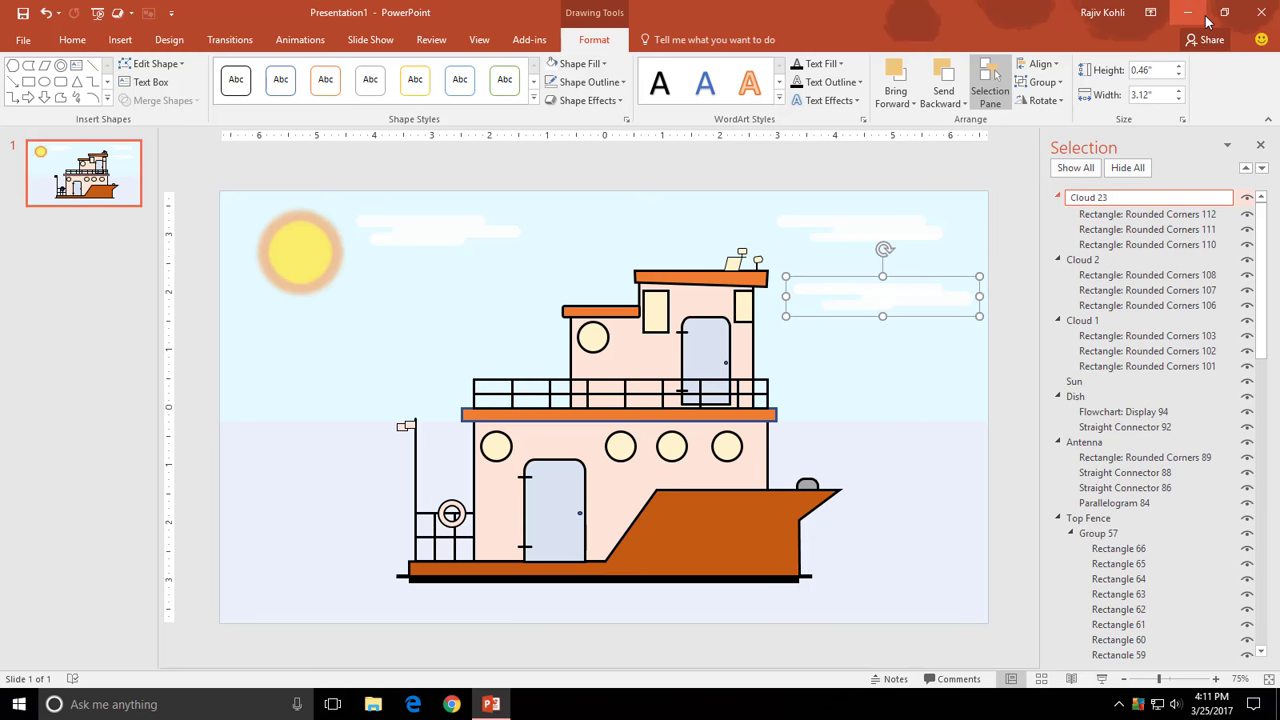
pyautogui.press('Return')
# - Copy a cloud to the left near the sun, name it Cloud 4, and flip it horizontally
pyautogui.moveTo(893, 298); pyautogui.dragTo(351, 301)
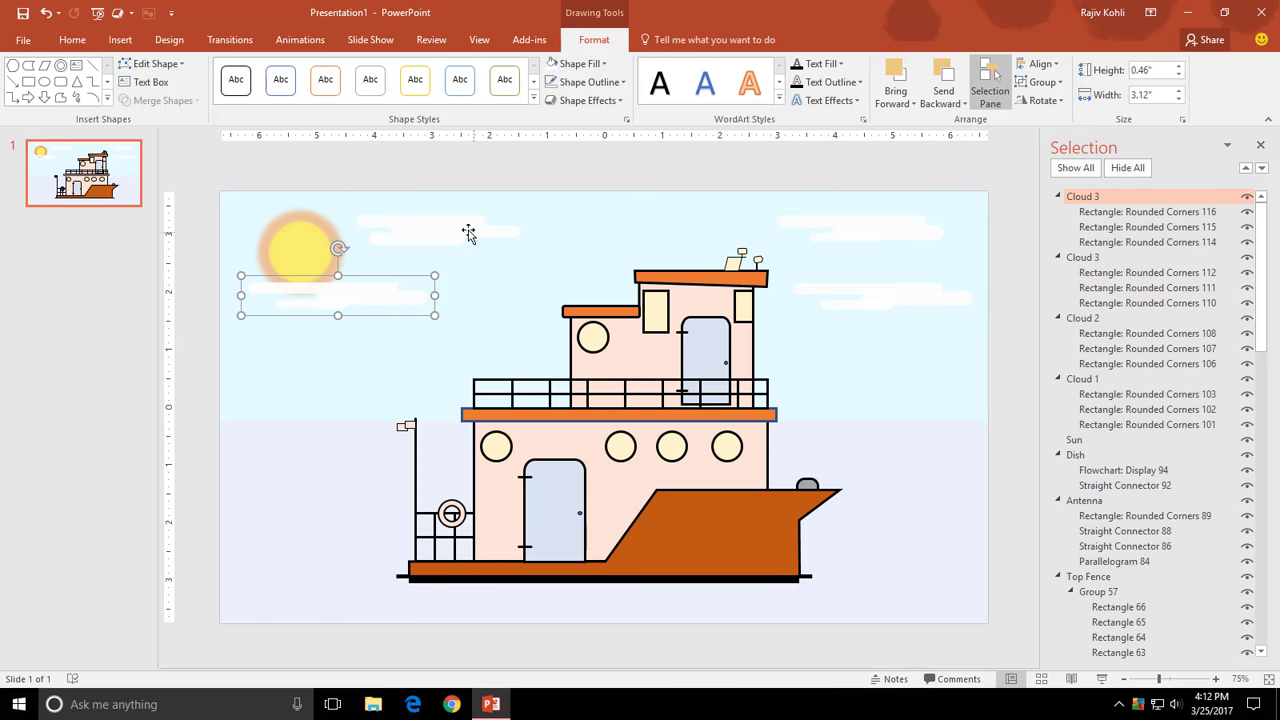
pyautogui.doubleClick(1119, 196)
pyautogui.press('BackSpace')
pyautogui.write('4')
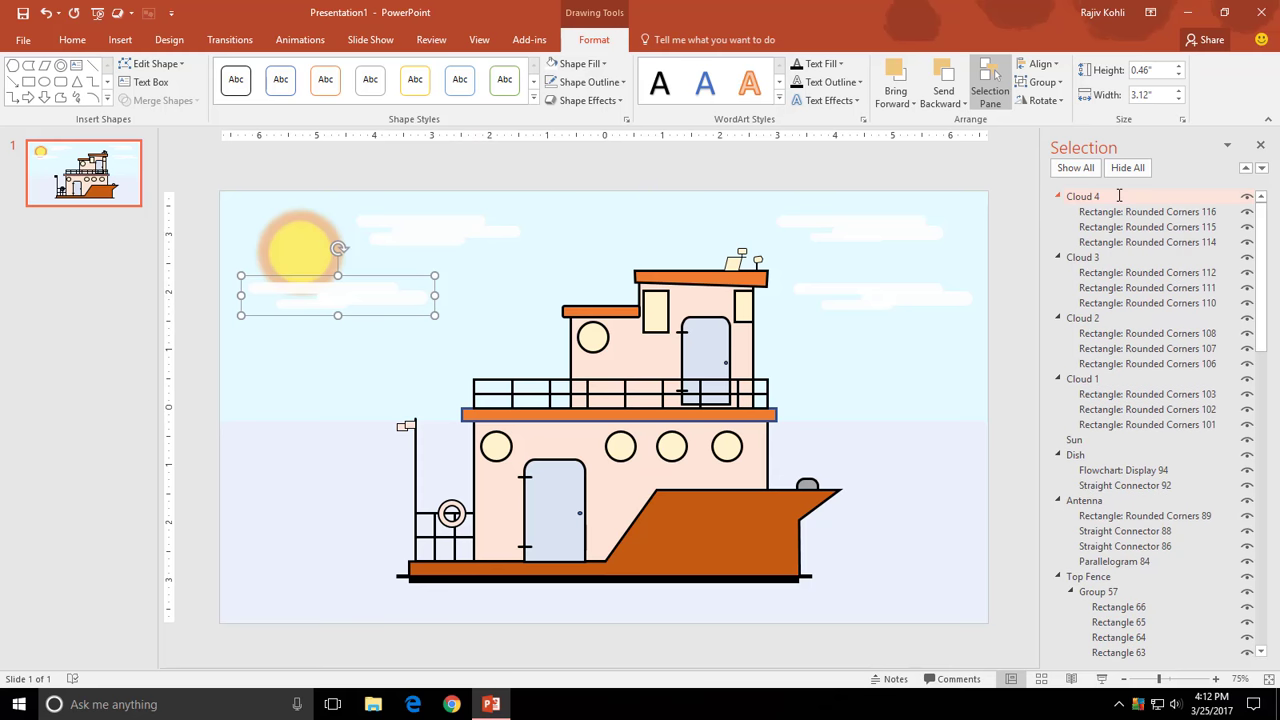
pyautogui.click(1040, 100)
pyautogui.click(1073, 180)
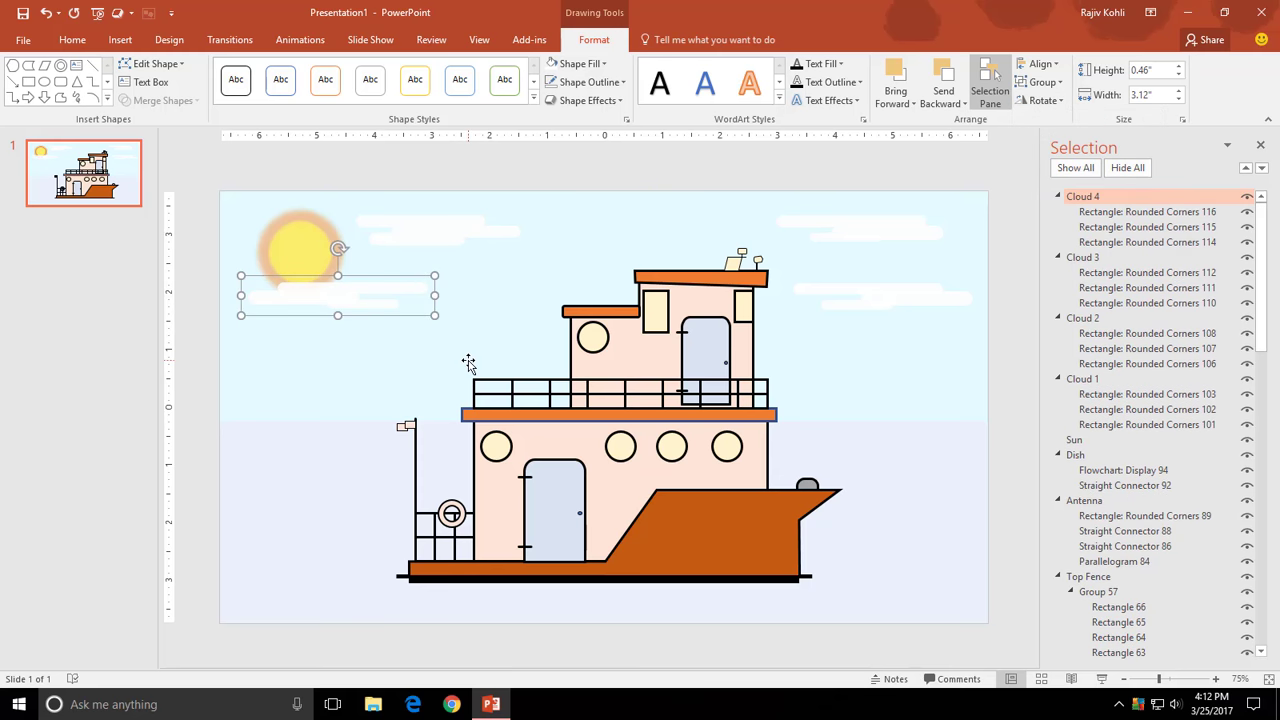
pyautogui.click(213, 445)
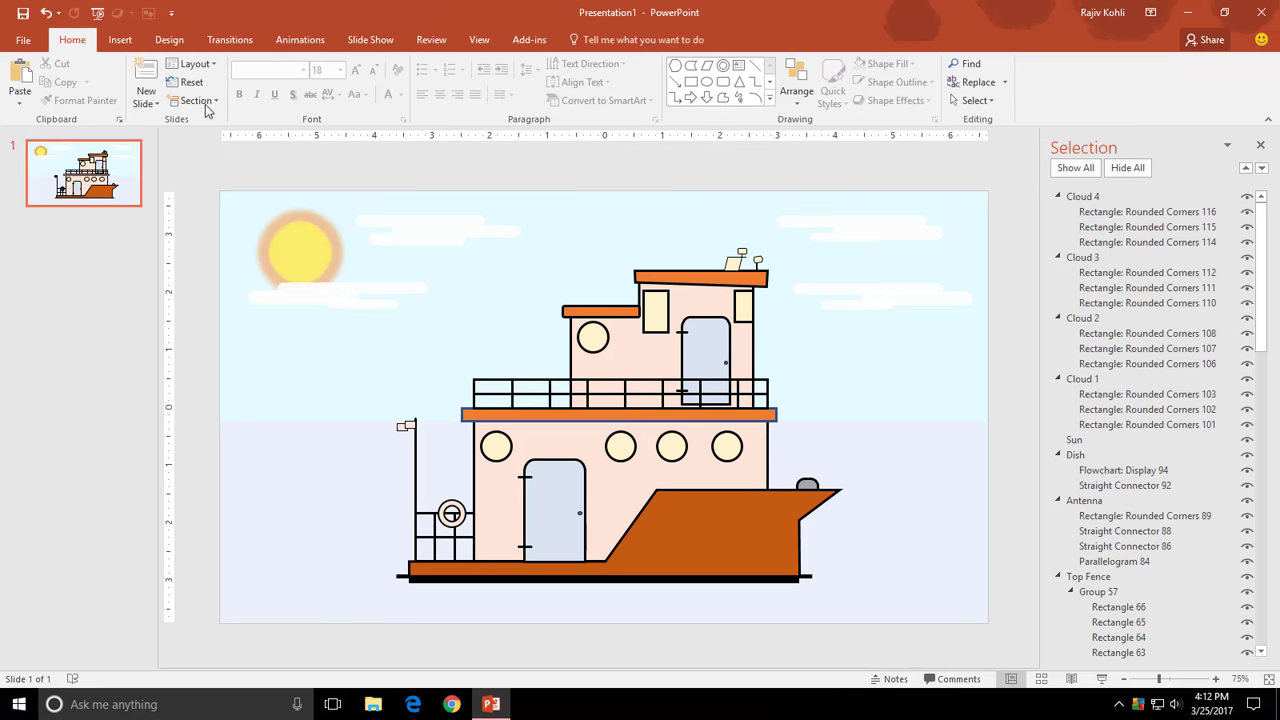
pyautogui.click(120, 39)
# - Draw a long straight line along the boat's bottom and make it thicker and white
pyautogui.click(272, 85)
pyautogui.click(295, 190)
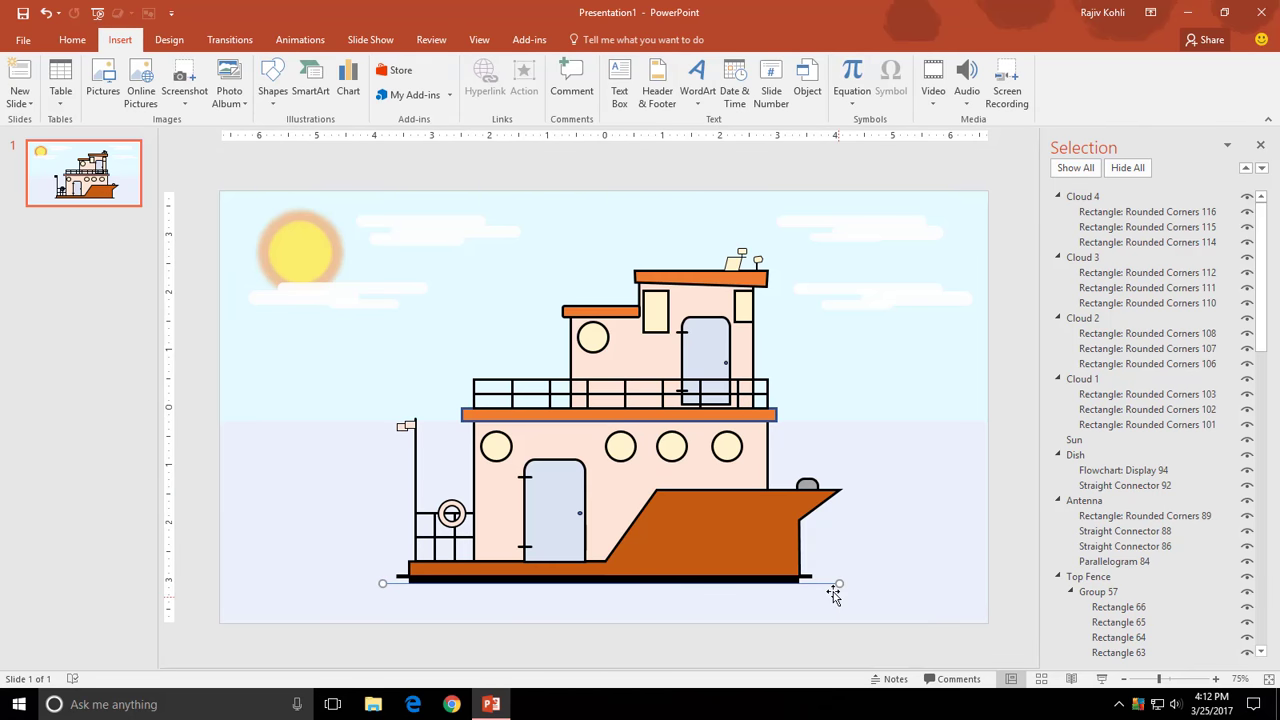
pyautogui.moveTo(382, 584); pyautogui.dragTo(839, 583)
pyautogui.click(590, 82)
pyautogui.click(766, 437)
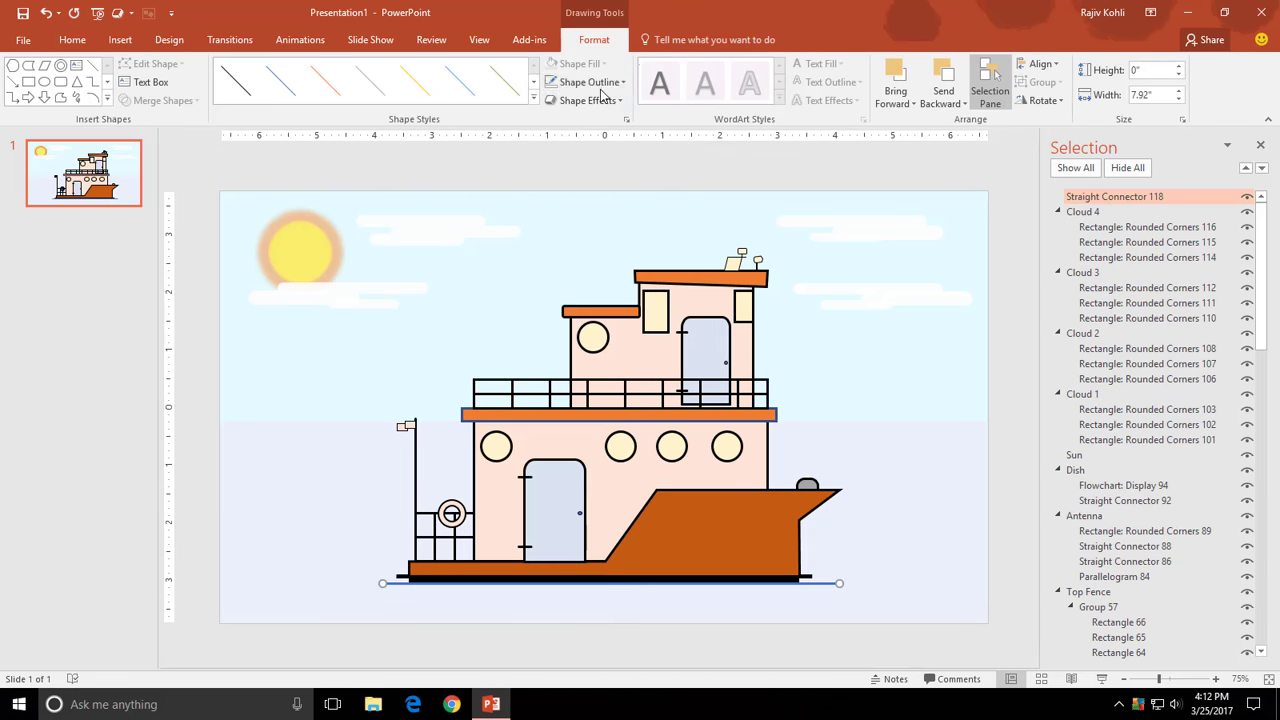
pyautogui.click(585, 82)
pyautogui.click(549, 119)
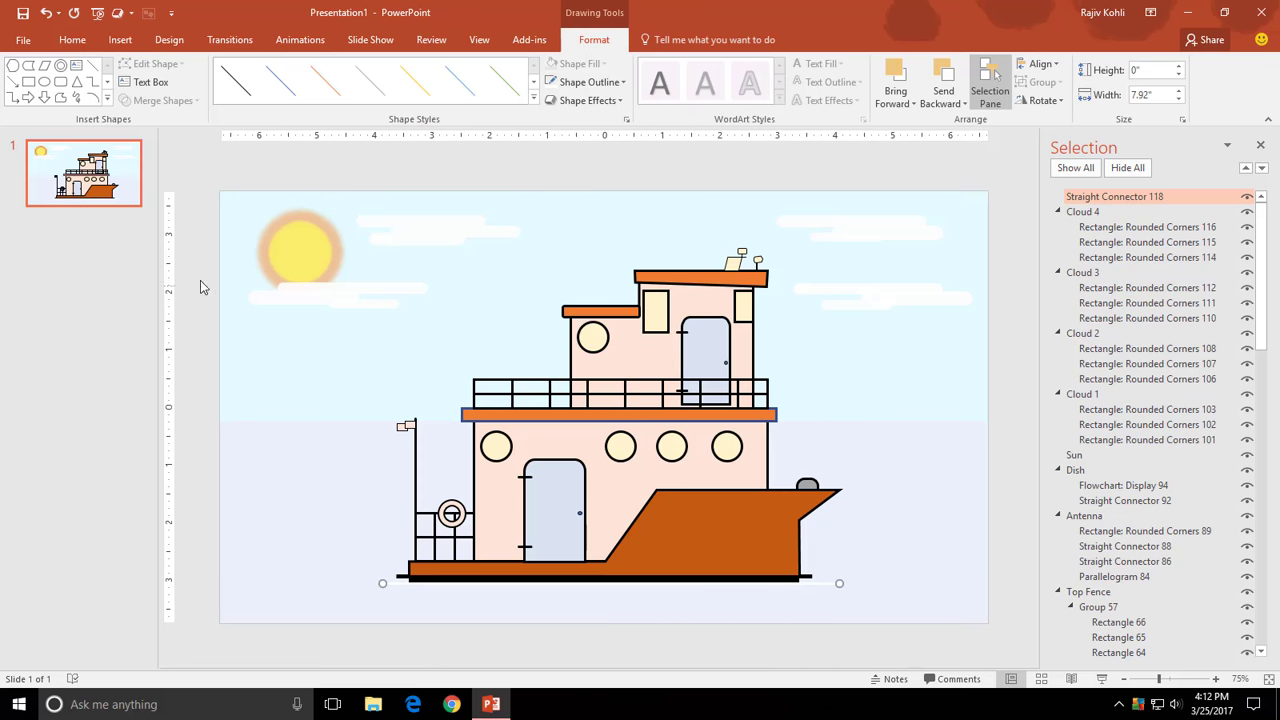
# - Draw a short 3 pt dash at the waterline and copy it along the boat's waterline
pyautogui.click(120, 40)
pyautogui.click(272, 85)
pyautogui.click(362, 138)
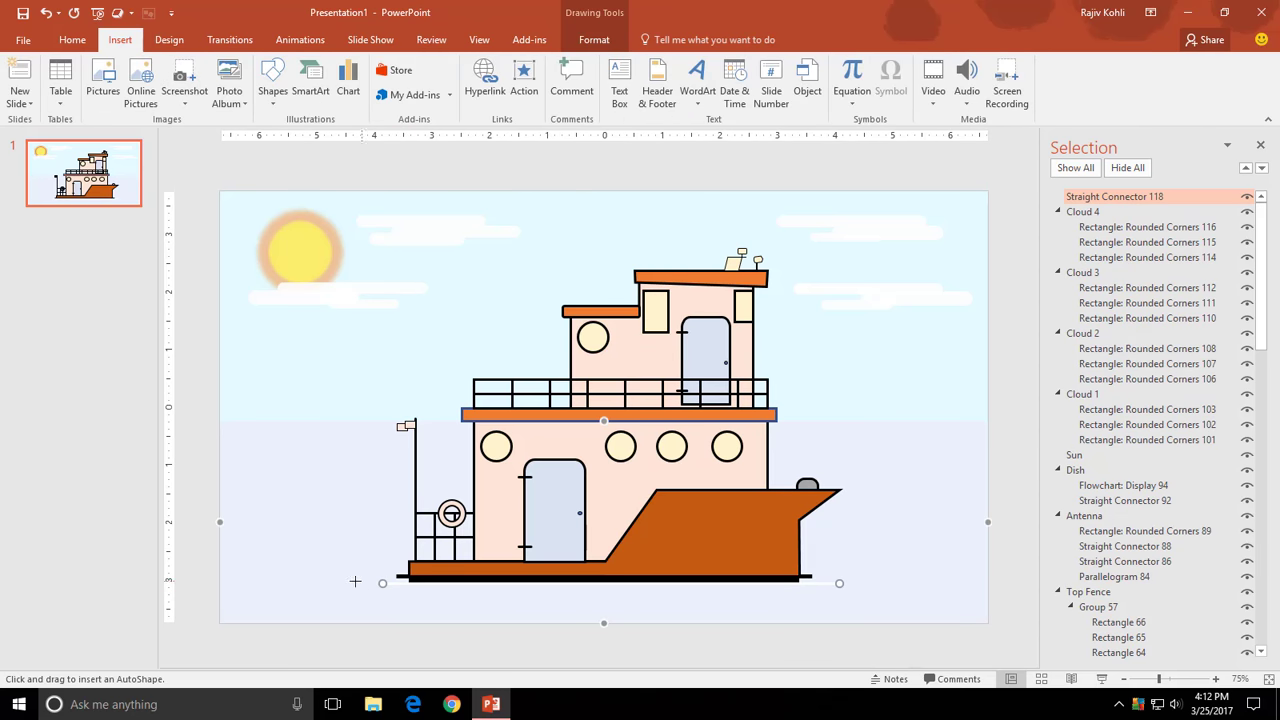
pyautogui.moveTo(362, 583); pyautogui.dragTo(378, 583)
pyautogui.scroll(5, 350, 590)
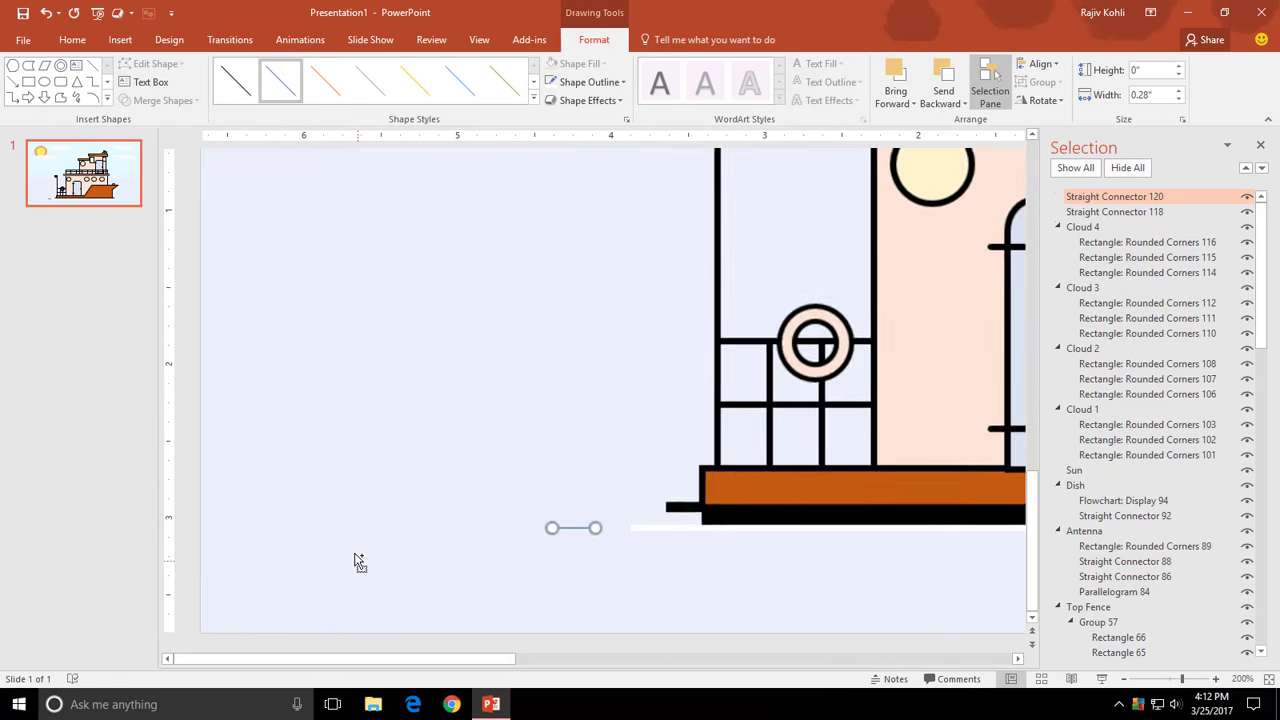
pyautogui.click(565, 82)
pyautogui.moveTo(584, 314)
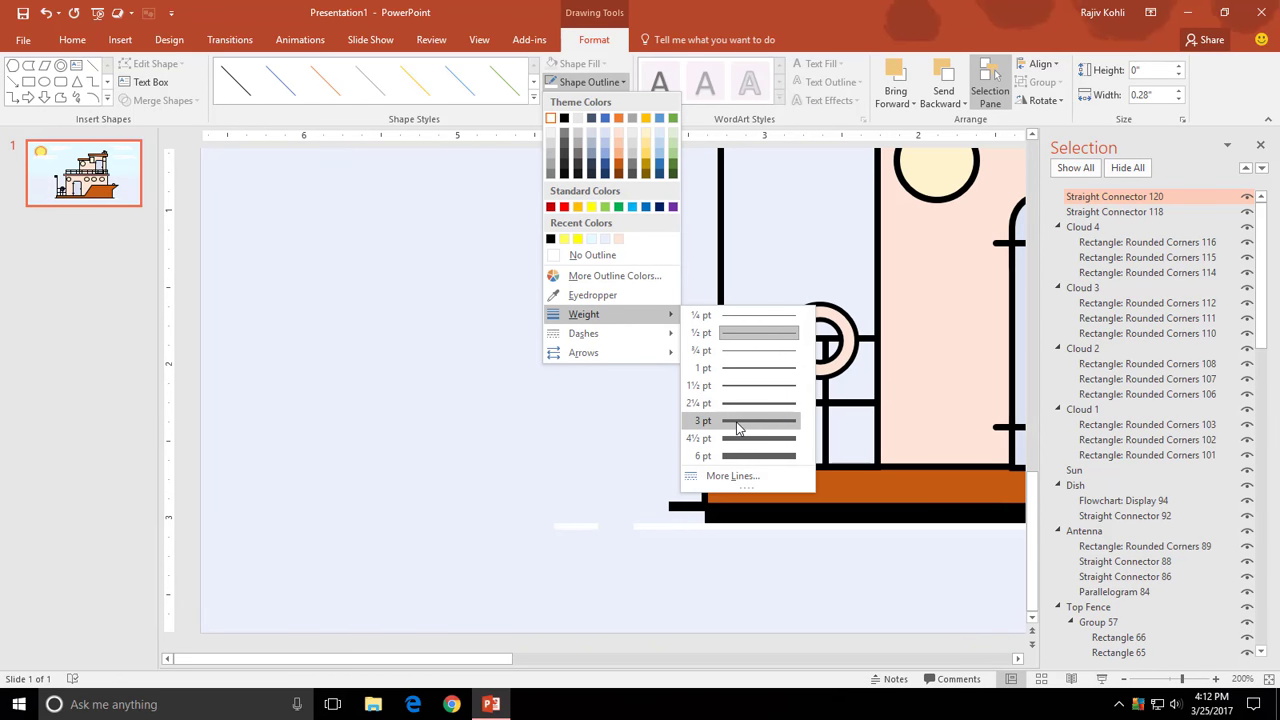
pyautogui.click(737, 426)
pyautogui.moveTo(512, 535); pyautogui.dragTo(527, 537)
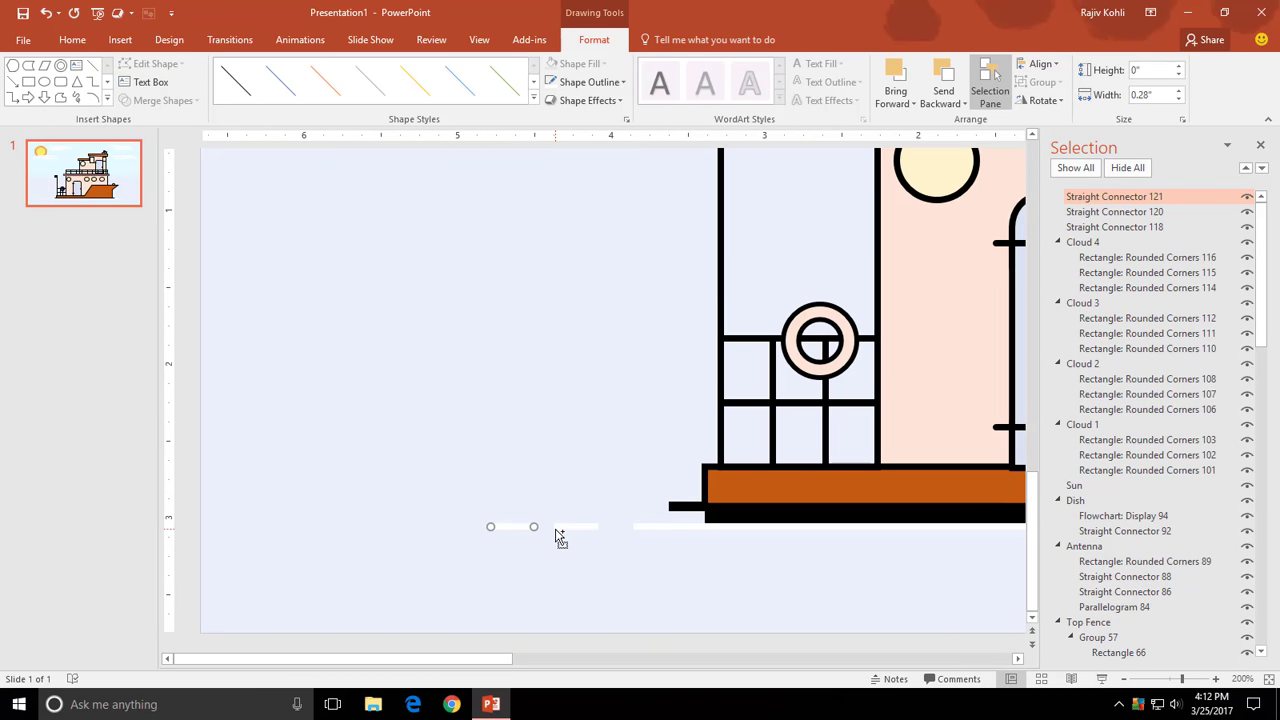
pyautogui.scroll(-5, 560, 538)
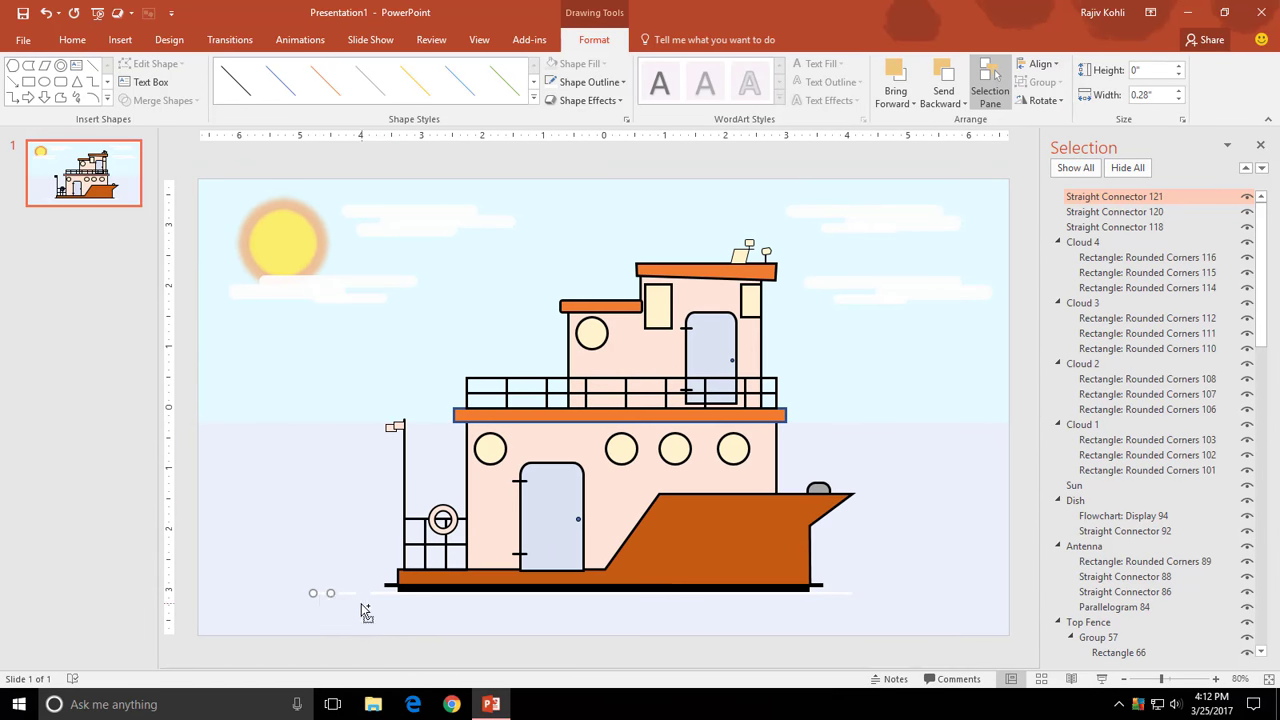
pyautogui.moveTo(867, 601); pyautogui.dragTo(956, 593)
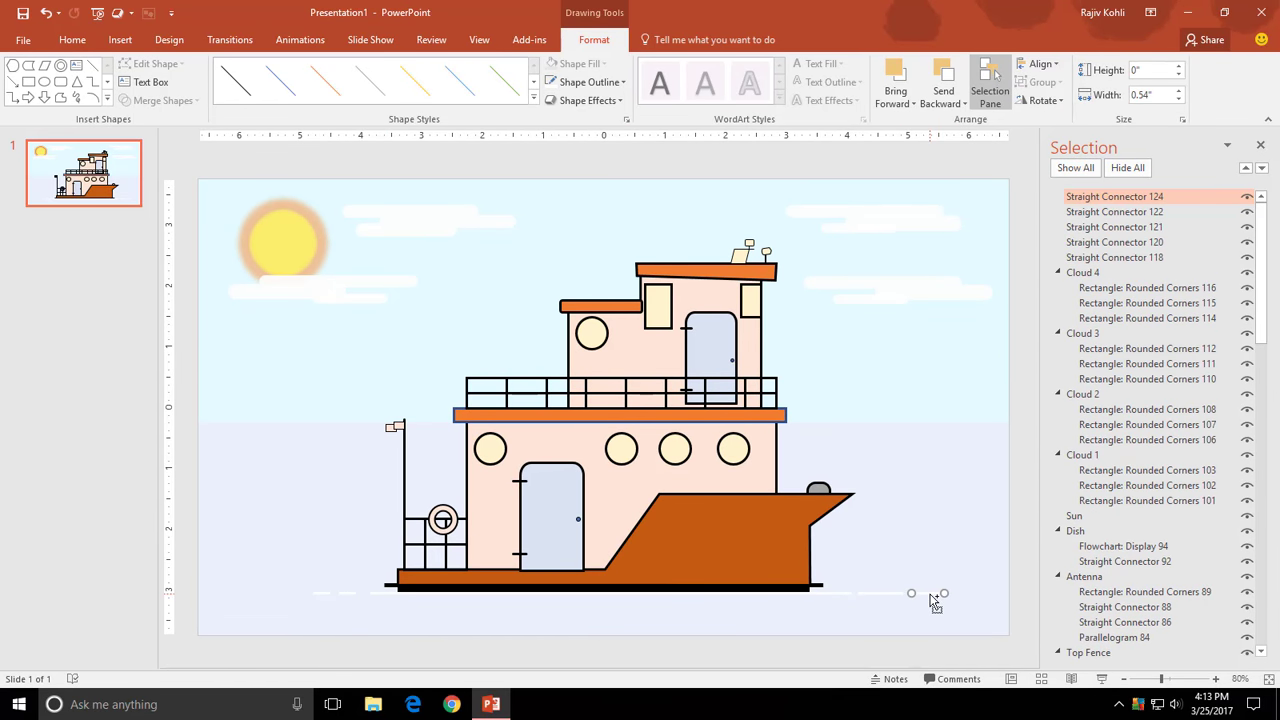
pyautogui.click(968, 600)
pyautogui.moveTo(975, 600); pyautogui.dragTo(965, 594)
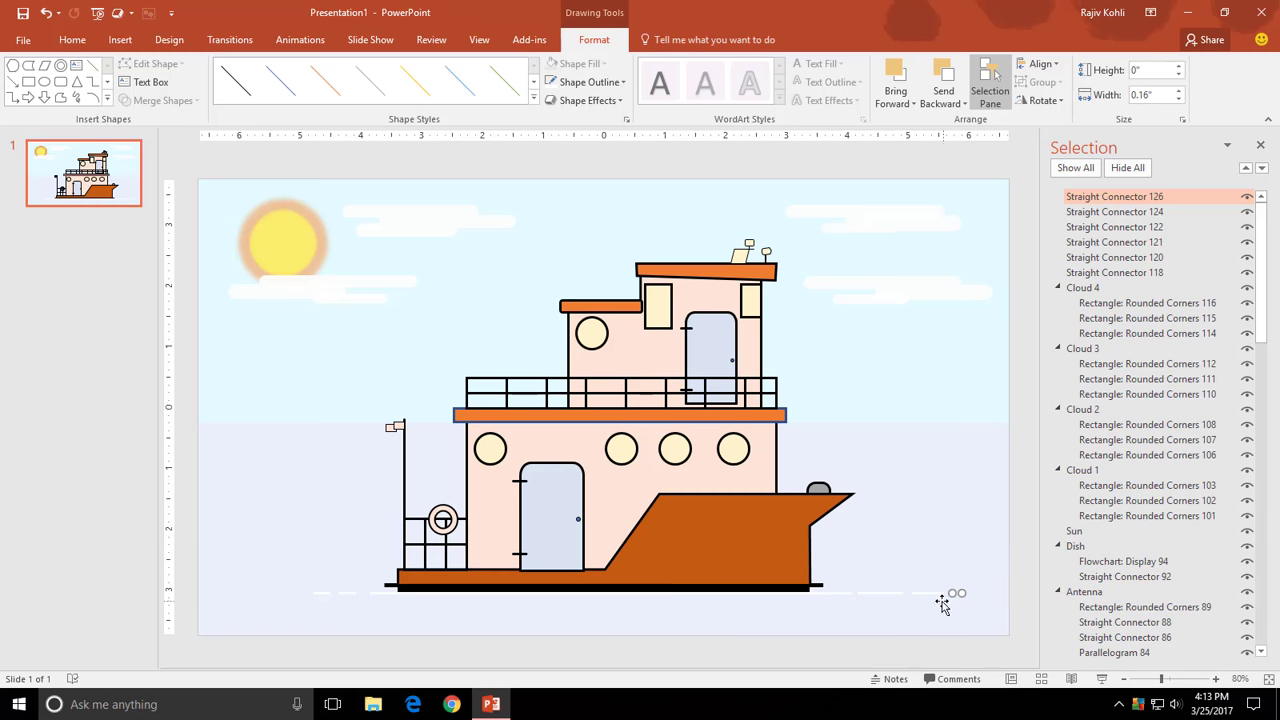
# - Select the six white dashes and group them as Wave Line 1
pyautogui.keyDown('shift'); pyautogui.click(942, 600); pyautogui.keyUp('shift')
pyautogui.keyDown('shift'); pyautogui.click(895, 596); pyautogui.keyUp('shift')
pyautogui.keyDown('shift'); pyautogui.click(833, 597); pyautogui.keyUp('shift')
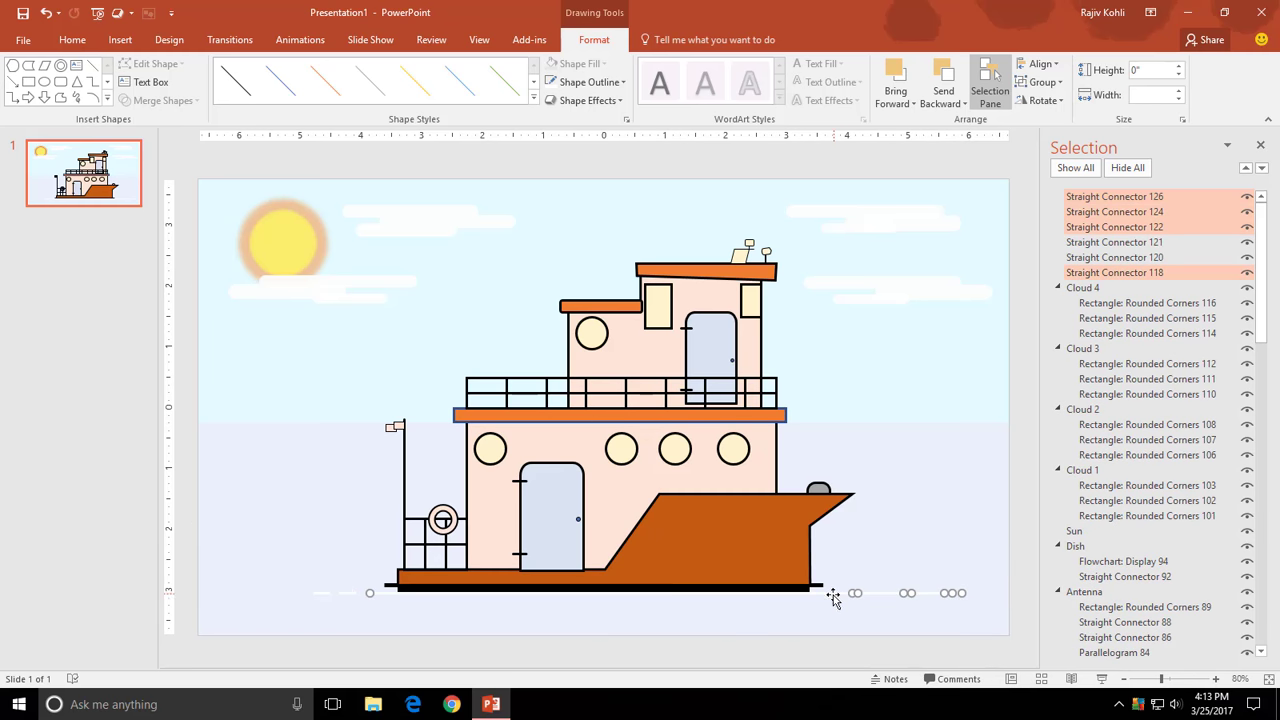
pyautogui.keyDown('shift'); pyautogui.click(345, 597); pyautogui.keyUp('shift')
pyautogui.keyDown('shift'); pyautogui.click(320, 597); pyautogui.keyUp('shift')
pyautogui.click(1043, 82)
pyautogui.click(1045, 102)
pyautogui.write('Wave Line 1')
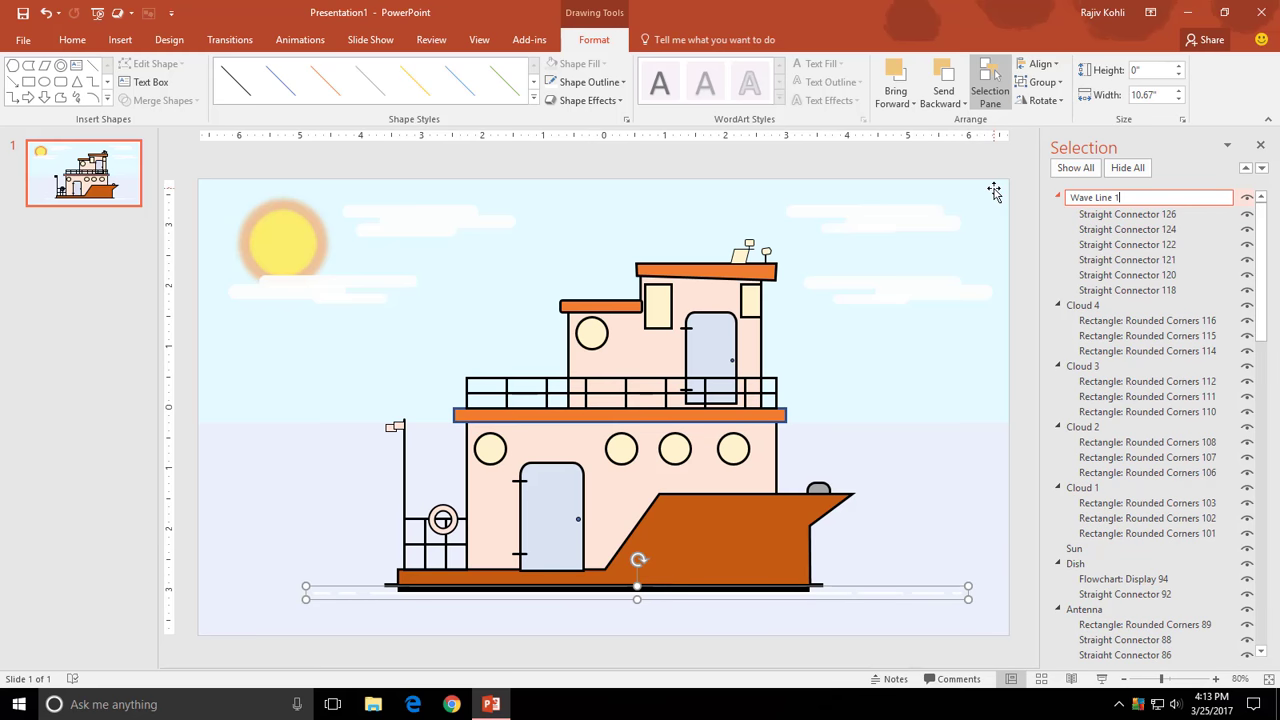
pyautogui.press('Return')
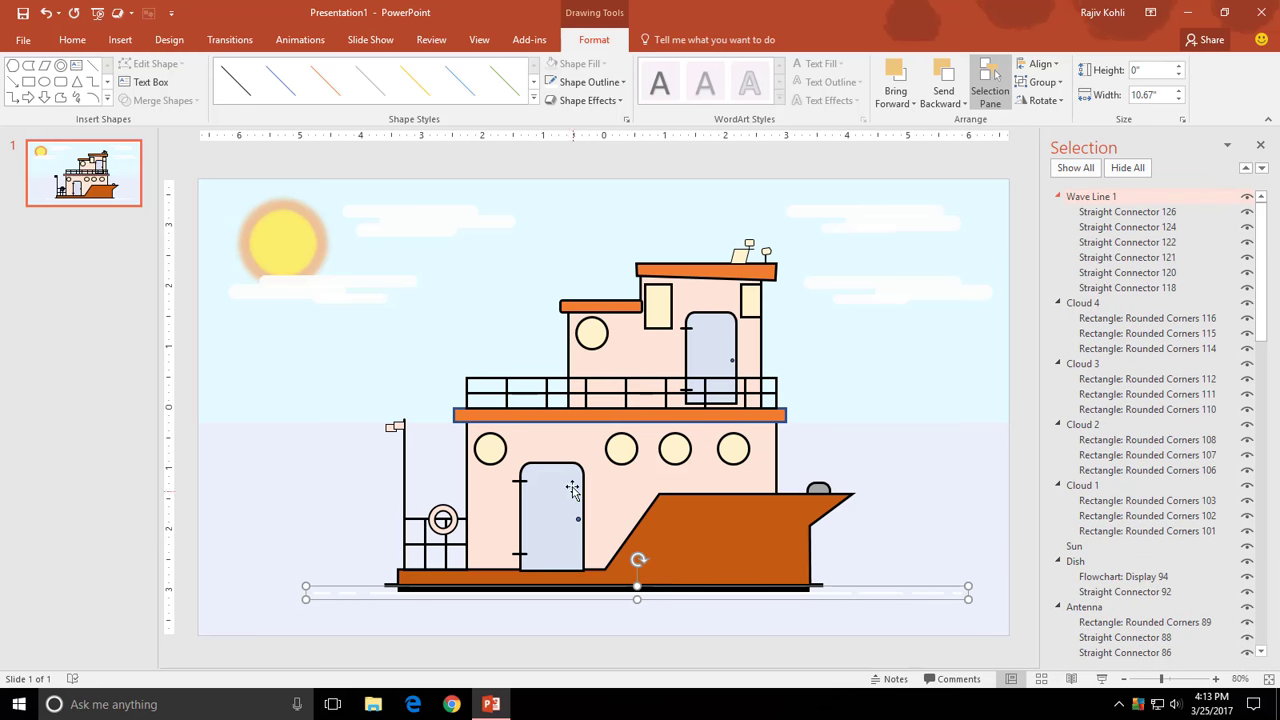
pyautogui.click(120, 39)
# - Draw short dashes below the boat's left end and set them to 3 pt weight
pyautogui.click(272, 85)
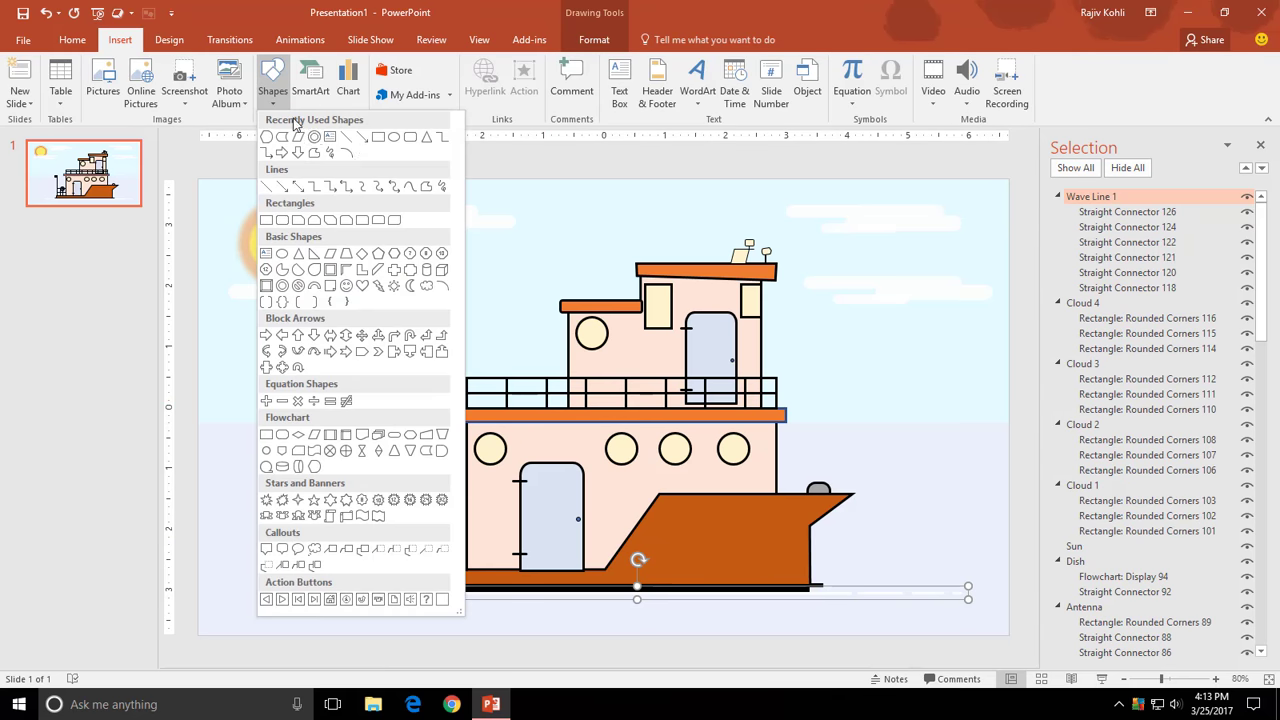
pyautogui.click(348, 139)
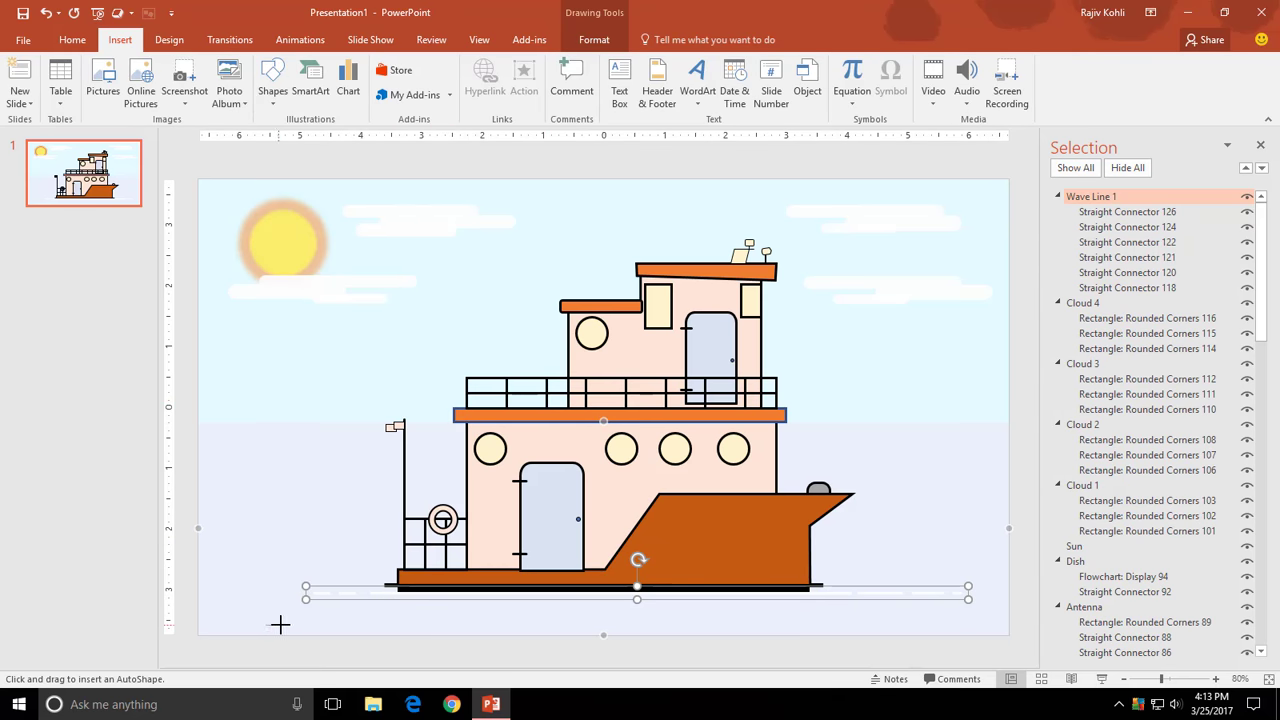
pyautogui.moveTo(266, 625); pyautogui.dragTo(458, 626)
pyautogui.click(320, 628)
pyautogui.keyDown('shift'); pyautogui.click(385, 624); pyautogui.keyUp('shift')
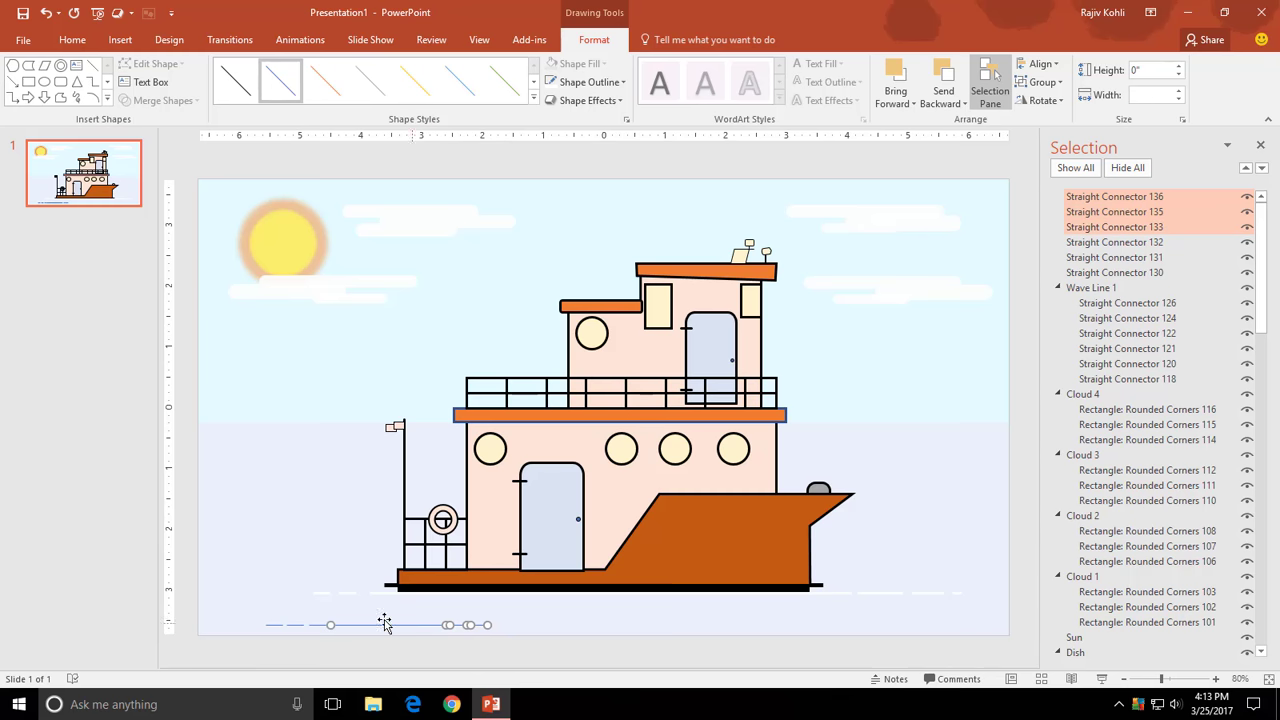
pyautogui.keyDown('shift'); pyautogui.click(282, 625); pyautogui.keyUp('shift')
pyautogui.keyDown('shift'); pyautogui.click(268, 625); pyautogui.keyUp('shift')
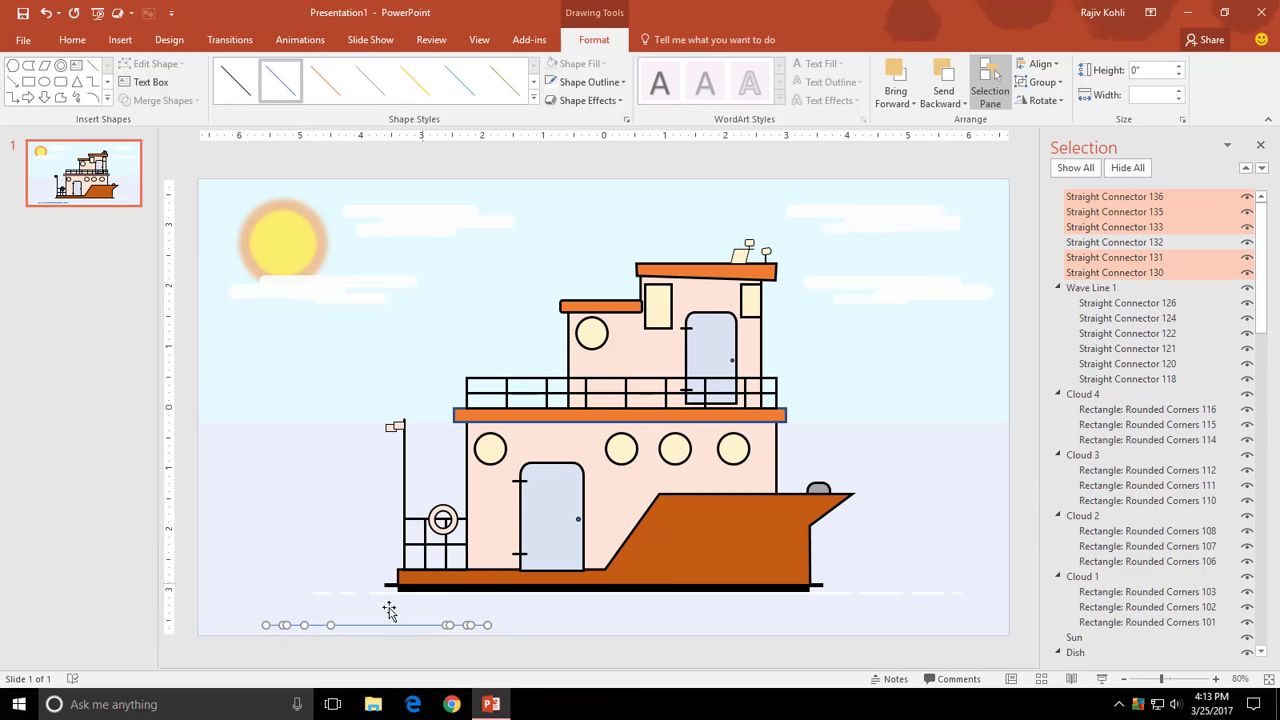
pyautogui.click(584, 83)
pyautogui.click(590, 83)
pyautogui.click(588, 83)
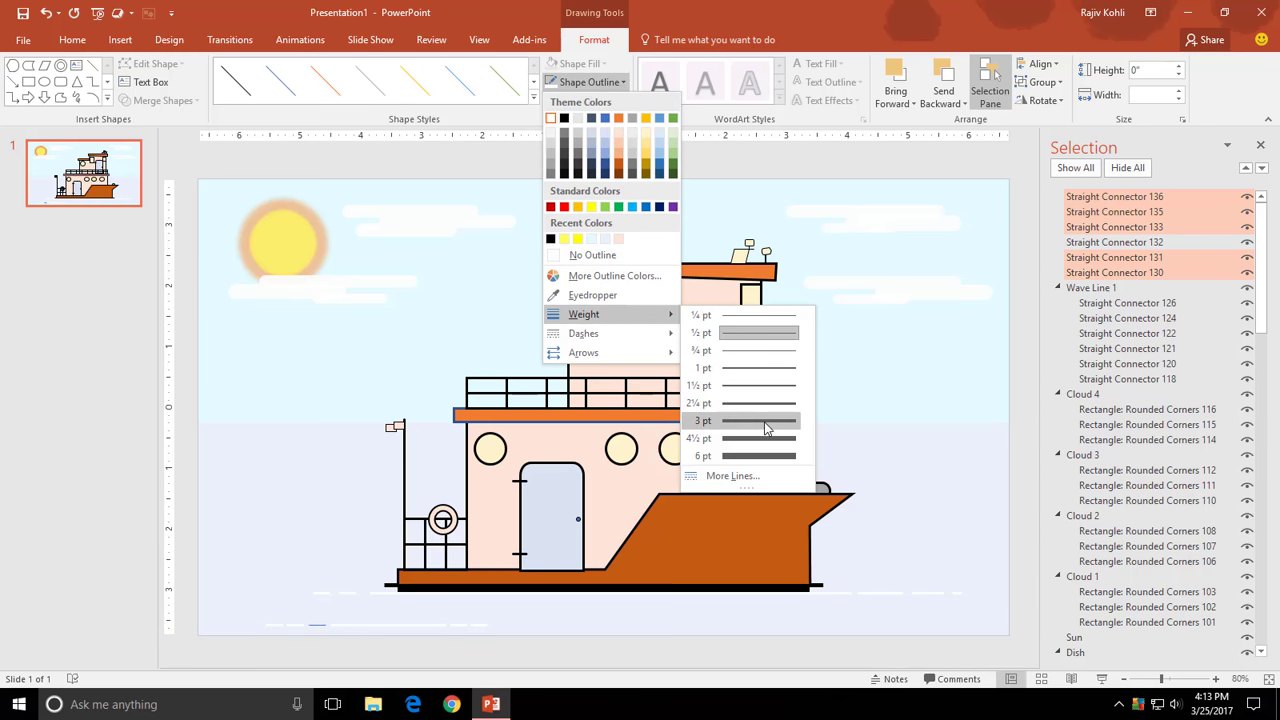
pyautogui.click(766, 423)
# - Give the remaining dash 3 pt weight, then group the row as Wave Line 2
pyautogui.click(302, 612)
pyautogui.click(318, 625)
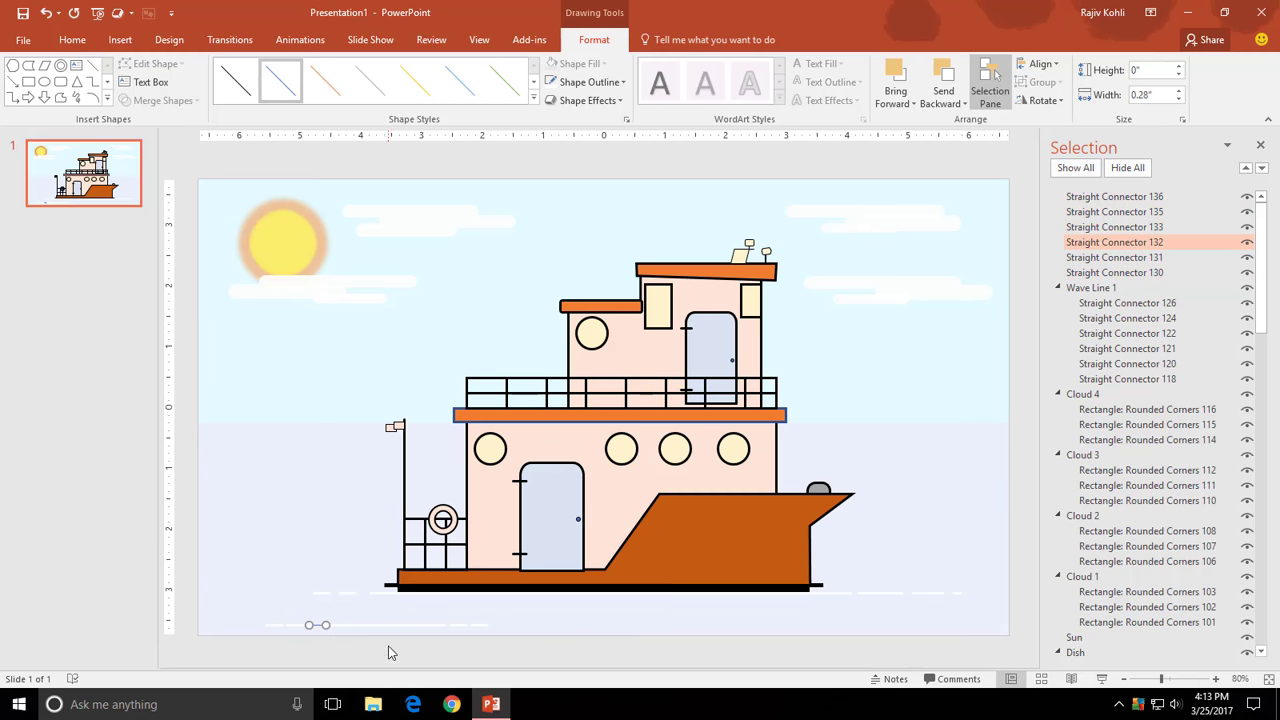
pyautogui.click(550, 84)
pyautogui.moveTo(584, 314)
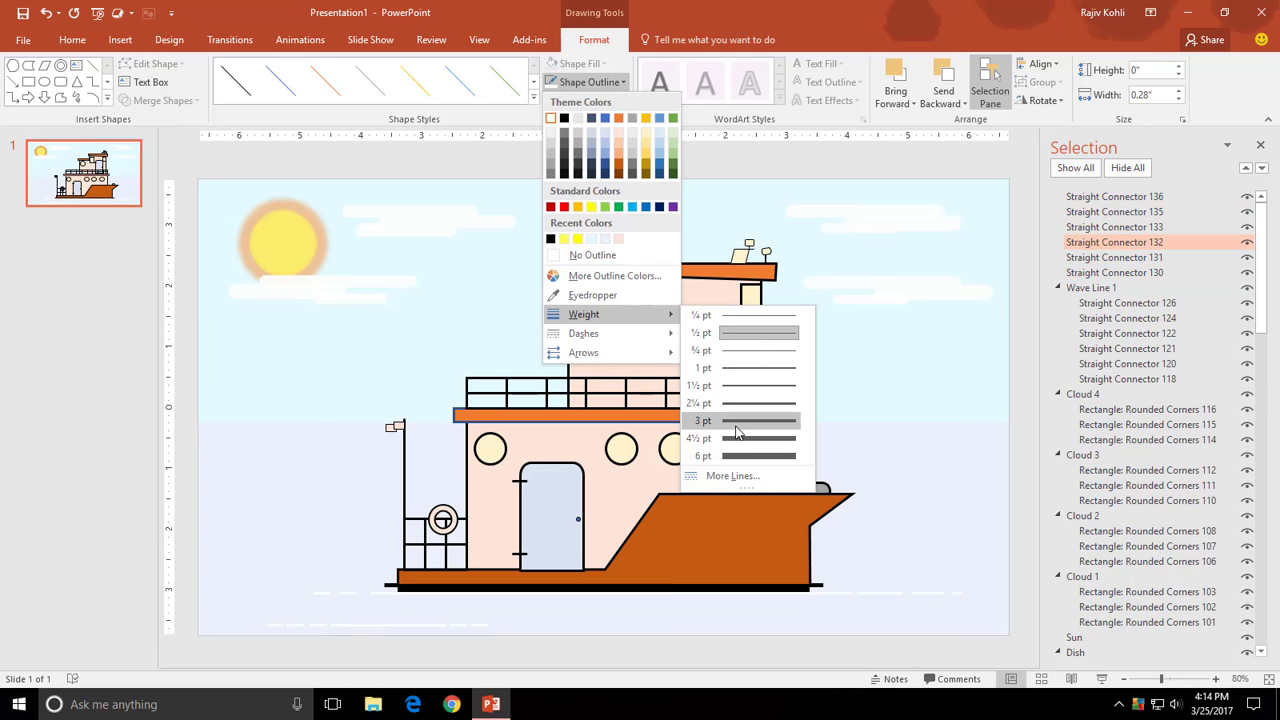
pyautogui.click(737, 432)
pyautogui.keyDown('shift'); pyautogui.click(455, 626); pyautogui.keyUp('shift')
pyautogui.keyDown('shift'); pyautogui.click(470, 625); pyautogui.keyUp('shift')
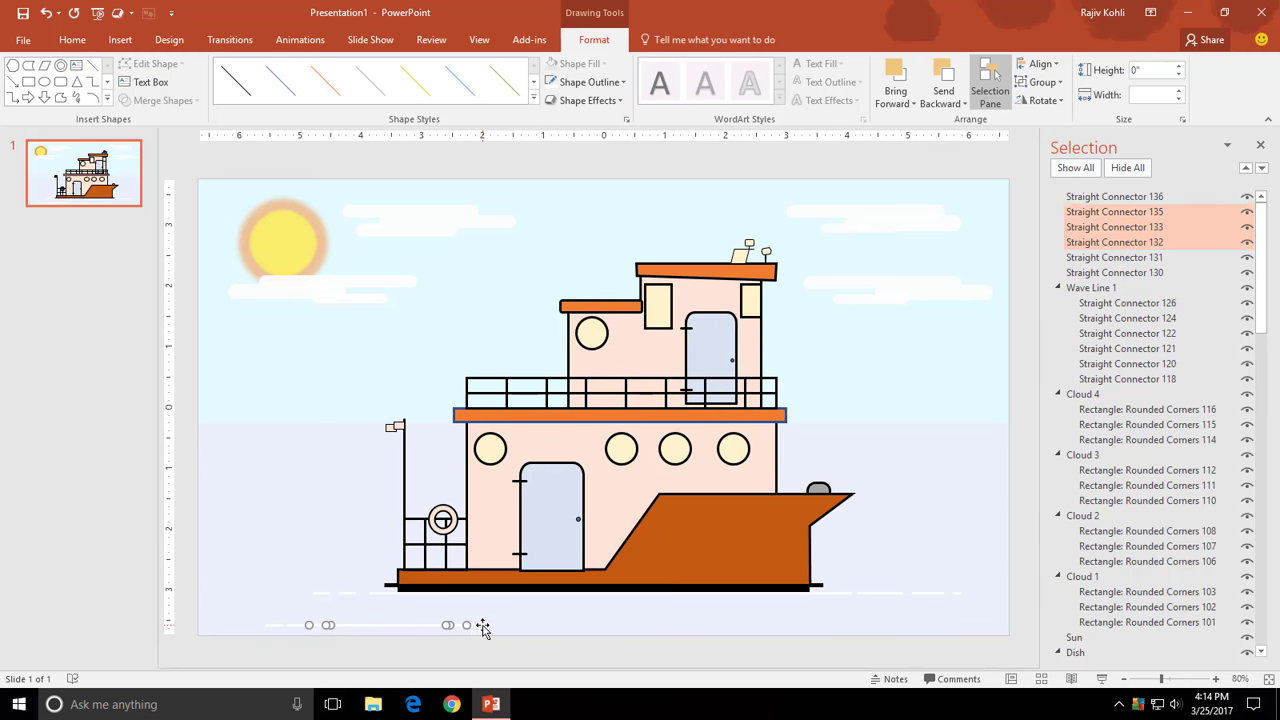
pyautogui.keyDown('shift'); pyautogui.click(487, 625); pyautogui.keyUp('shift')
pyautogui.keyDown('shift'); pyautogui.click(285, 625); pyautogui.keyUp('shift')
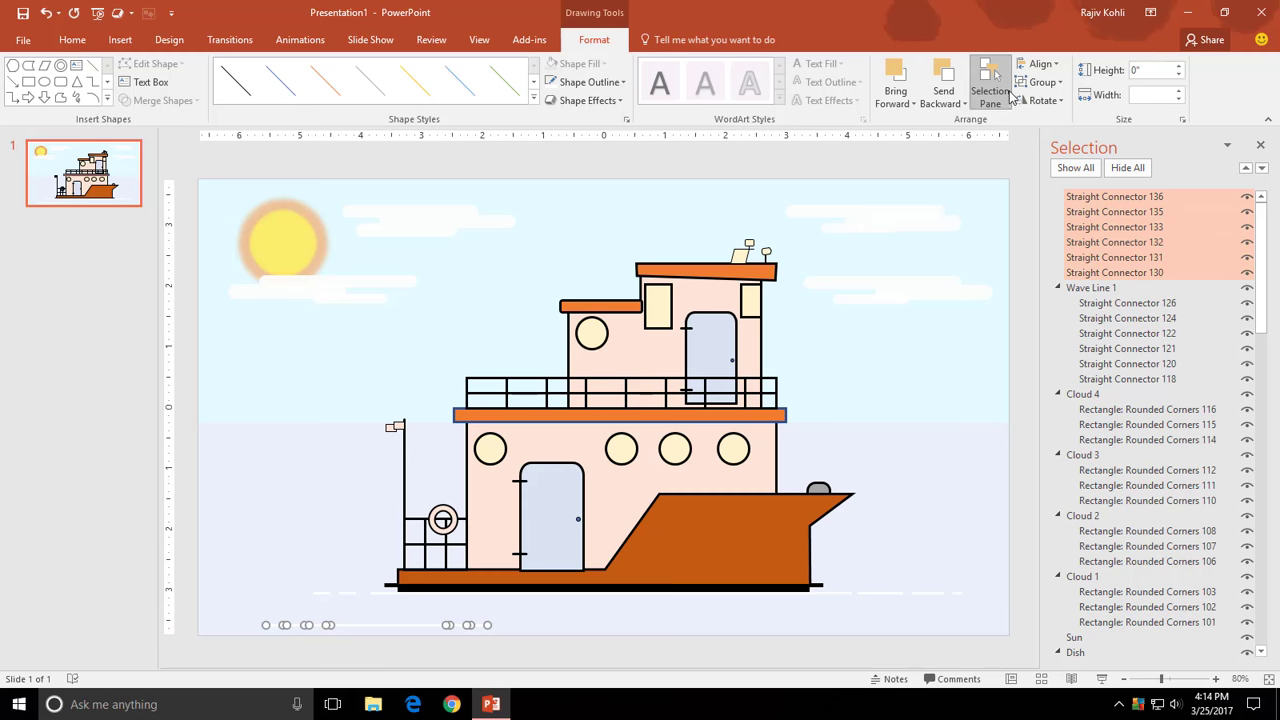
pyautogui.click(1040, 82)
pyautogui.click(1040, 100)
pyautogui.doubleClick(1090, 197)
pyautogui.write('Wave')
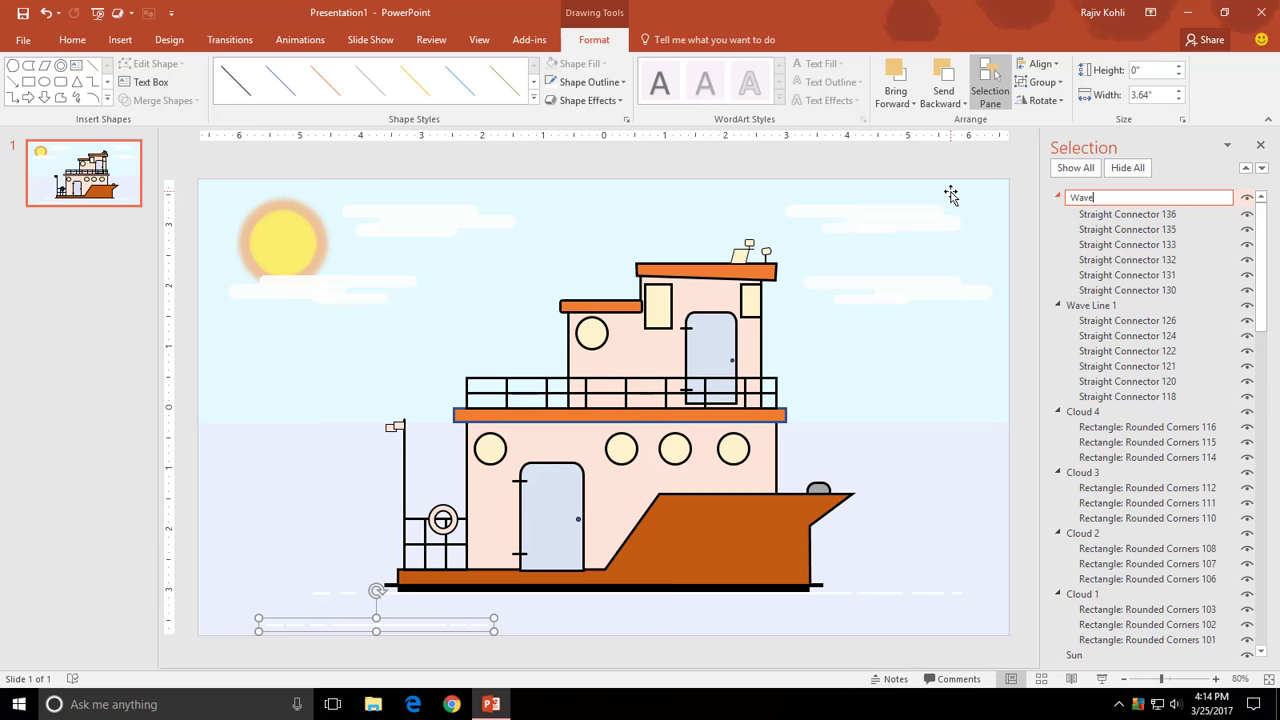
pyautogui.write(' Line 2')
pyautogui.click(590, 618)
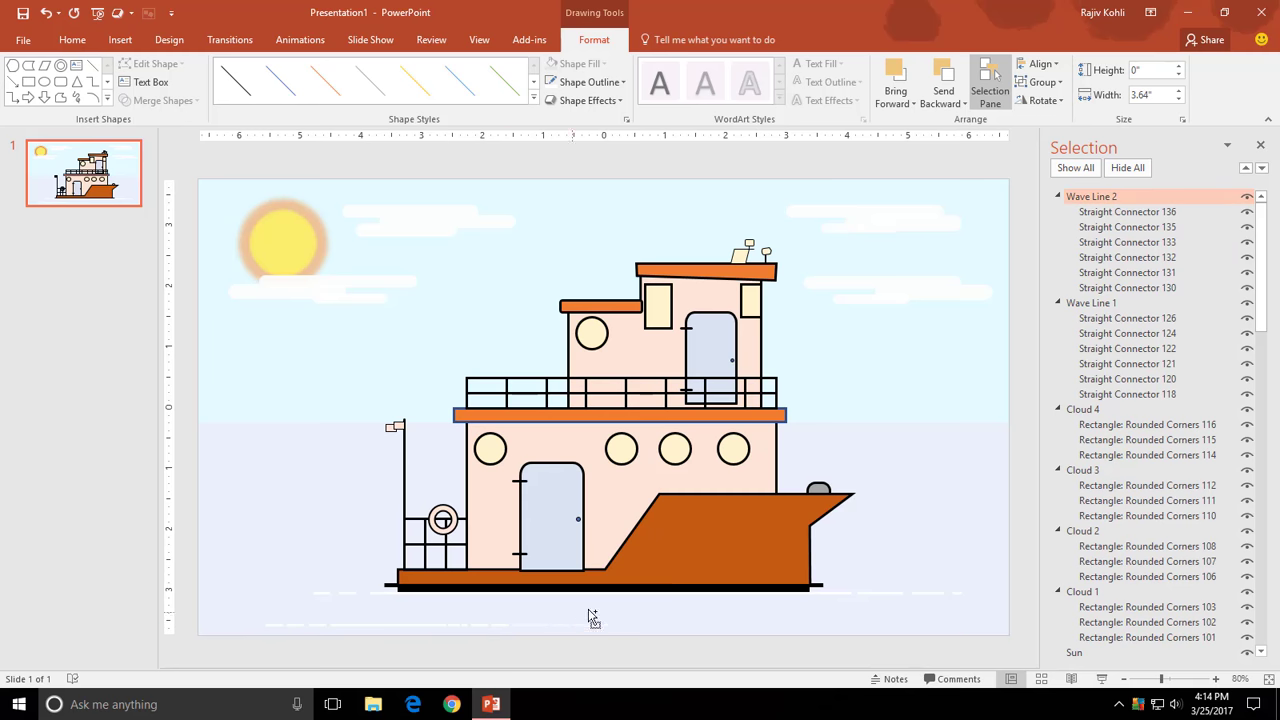
# - Copy the wave row under the boat's middle, duplicate extra dashes, and preview the slide show
pyautogui.moveTo(692, 615)
pyautogui.mouseDown()
pyautogui.moveTo(660, 609)
pyautogui.moveTo(680, 612)
pyautogui.mouseUp()
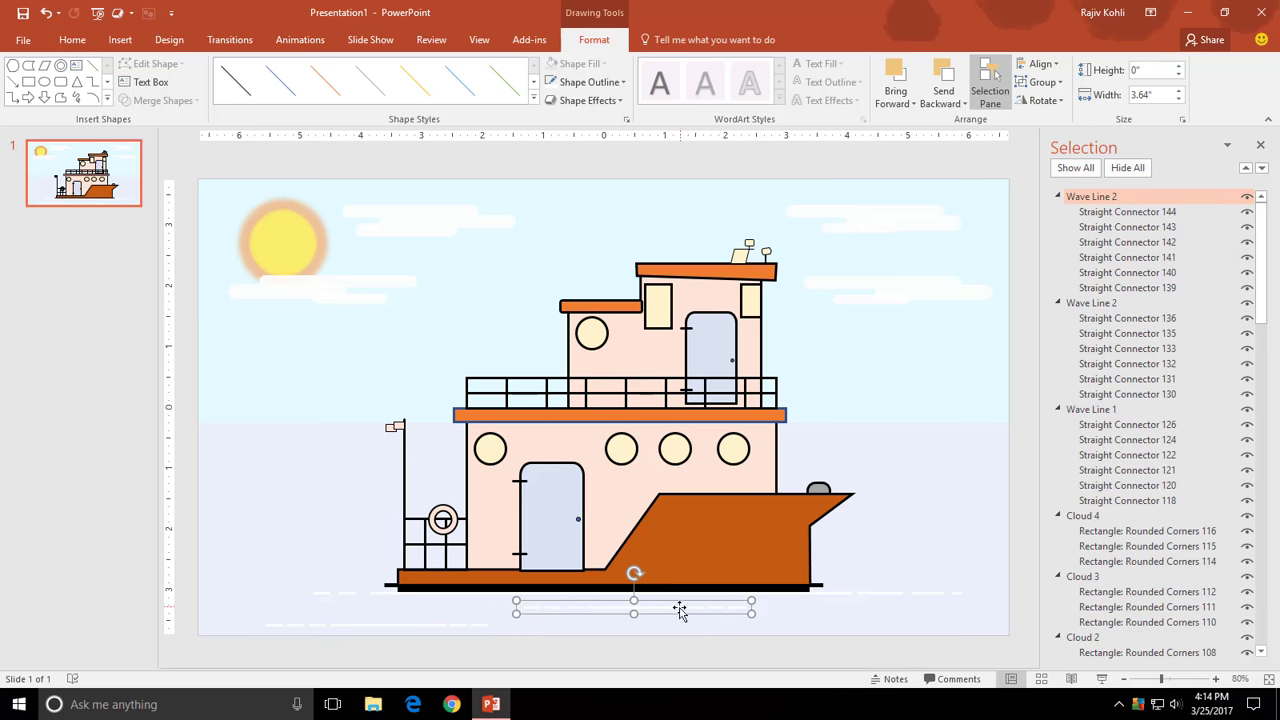
pyautogui.click(745, 610)
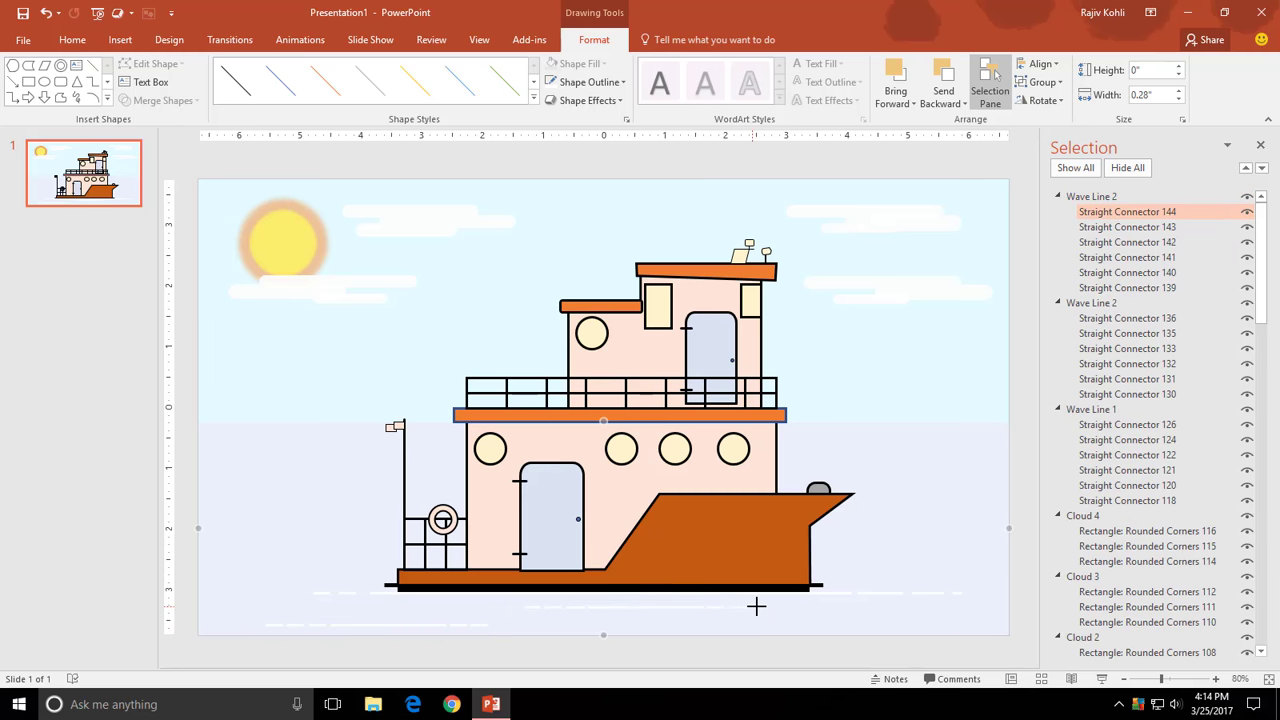
pyautogui.keyDown('shift'); pyautogui.click(702, 612); pyautogui.keyUp('shift')
pyautogui.hotkey('ctrl', 'd')
pyautogui.click(766, 608)
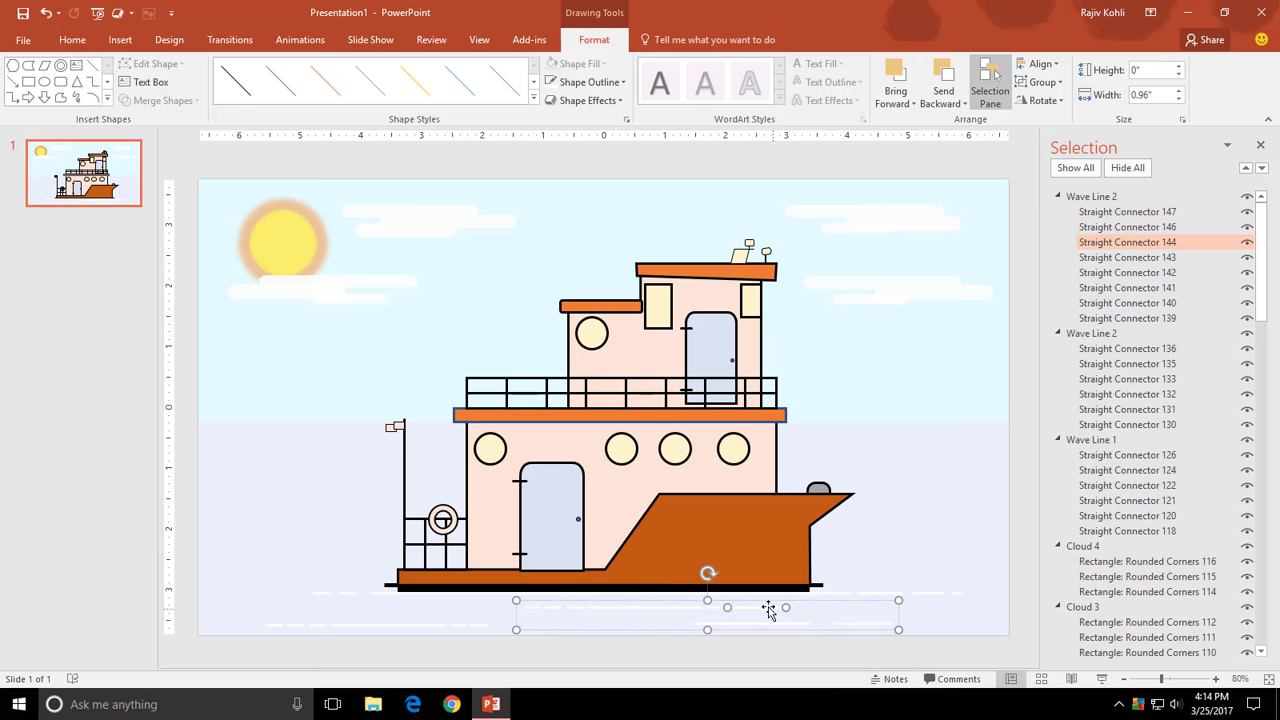
pyautogui.click(185, 460)
pyautogui.click(1103, 679)
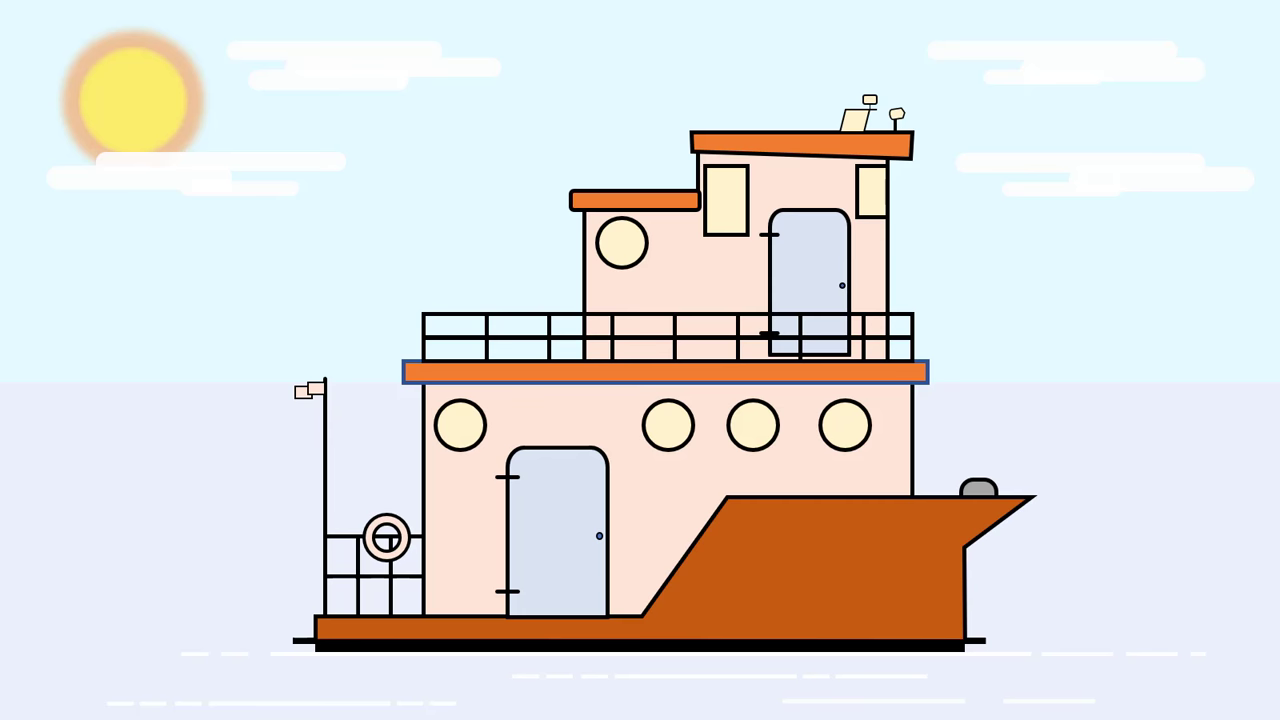
# - Leave the slide show, copy the life ring onto the upper railing, and rename it Life Saver 2
pyautogui.press('Escape')
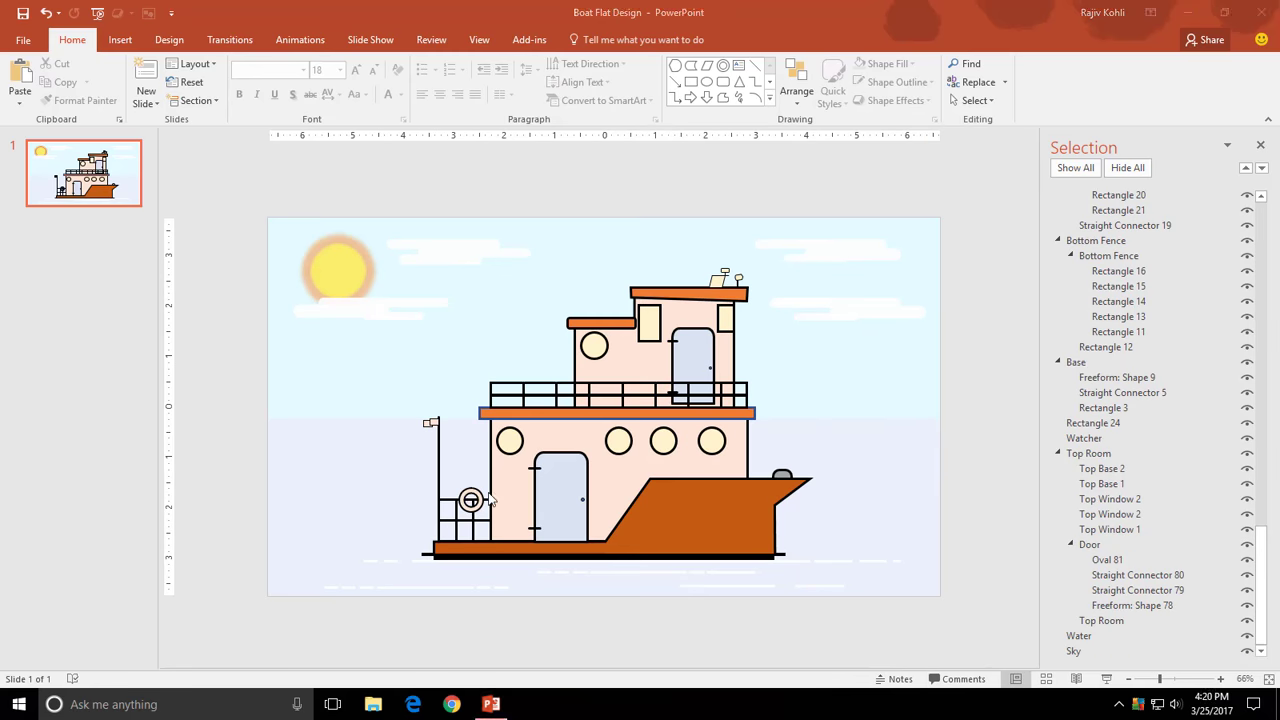
pyautogui.moveTo(472, 500)
pyautogui.mouseDown()
pyautogui.moveTo(538, 377)
pyautogui.moveTo(655, 377)
pyautogui.mouseUp()
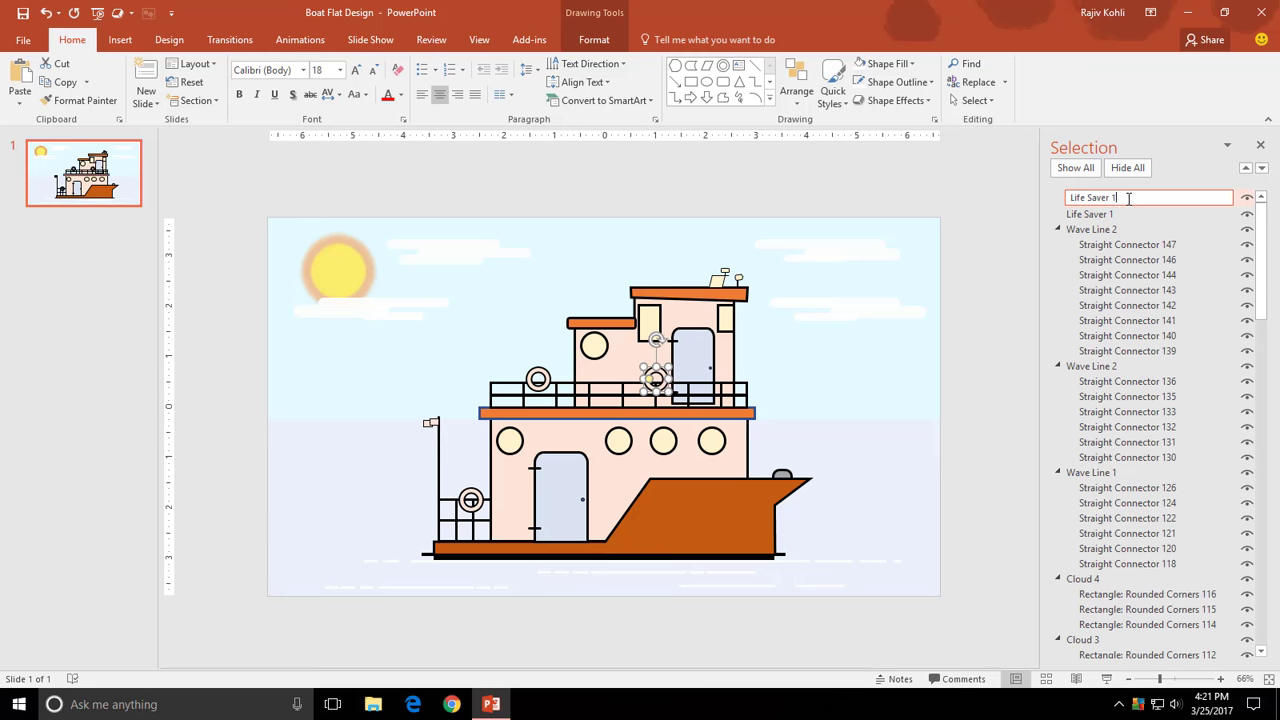
pyautogui.doubleClick(1134, 213)
pyautogui.press('BackSpace')
pyautogui.write('2')
pyautogui.press('Return')
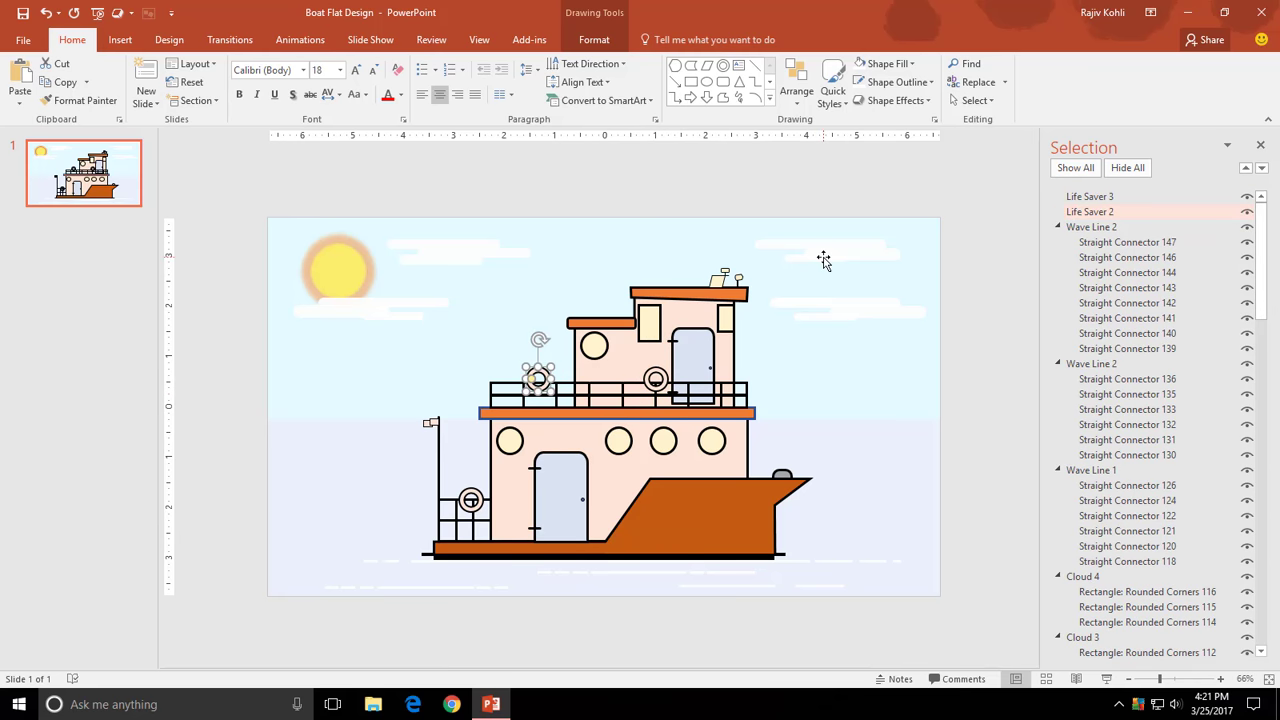
pyautogui.click(757, 209)
pyautogui.scroll(-2, 628, 342)
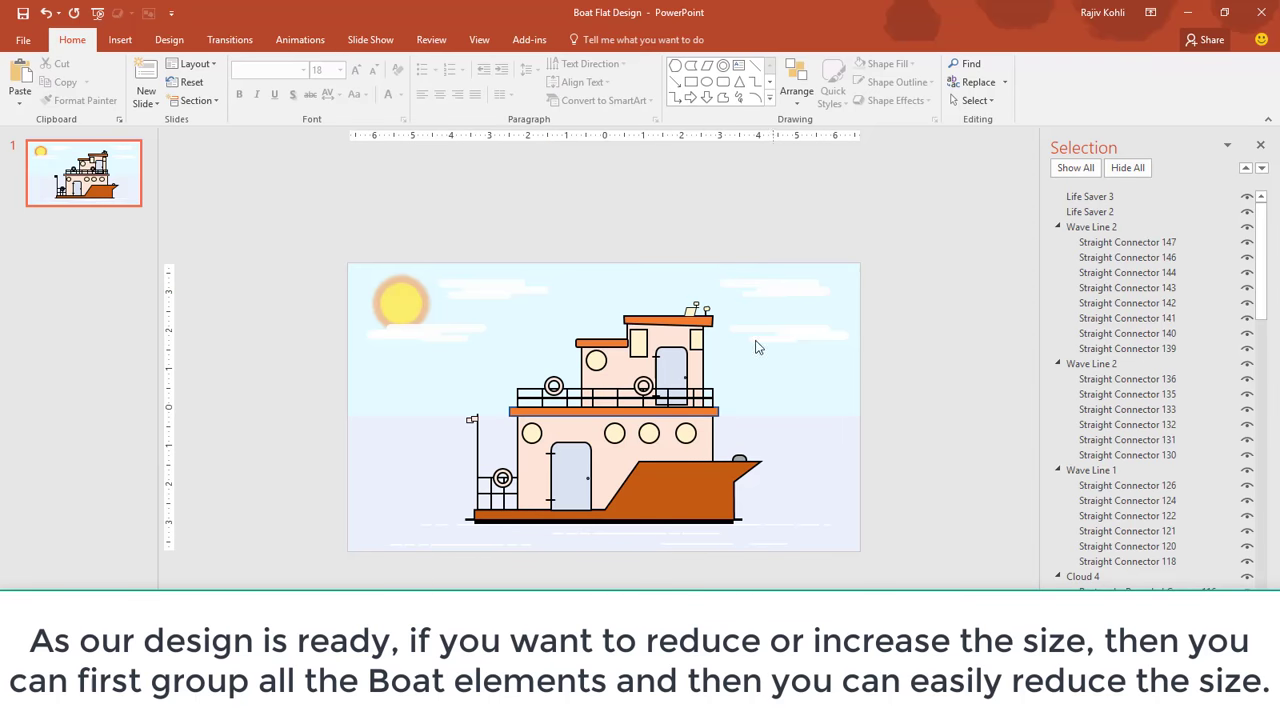
# - Marquee-select every boat shape and group them into one object
pyautogui.moveTo(772, 236); pyautogui.dragTo(462, 540)
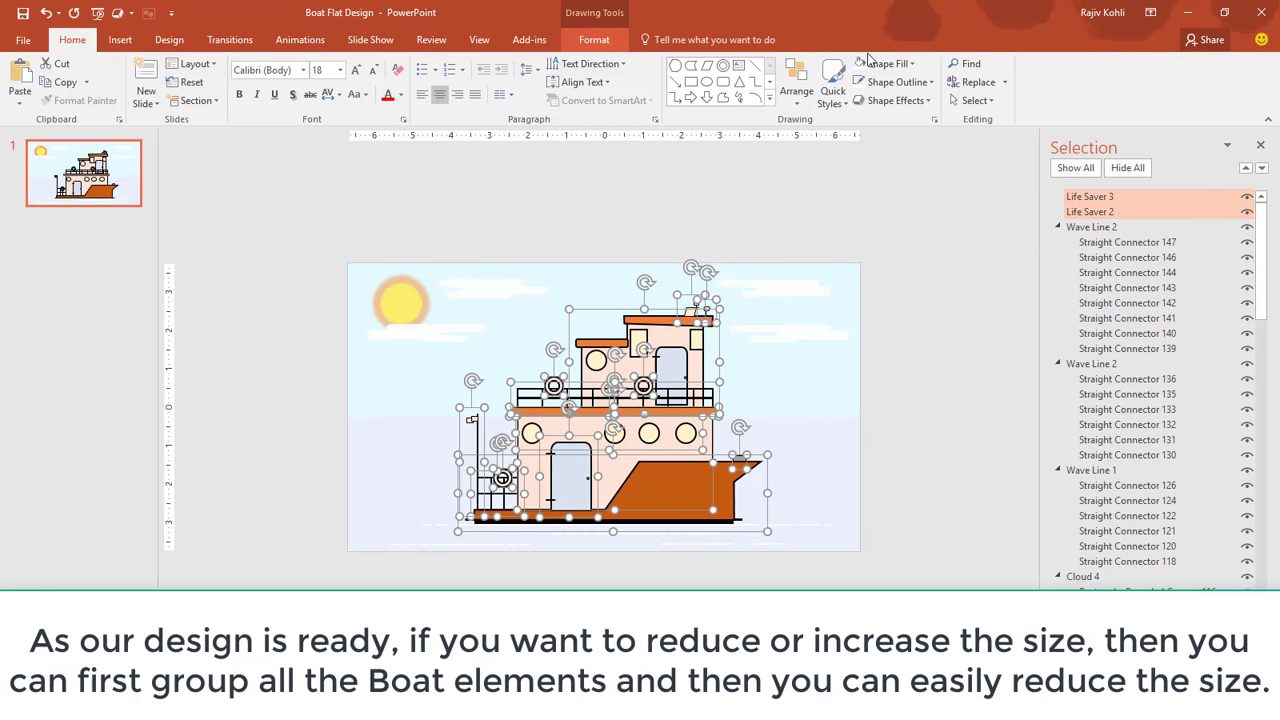
pyautogui.click(604, 42)
pyautogui.click(1045, 83)
pyautogui.click(1050, 104)
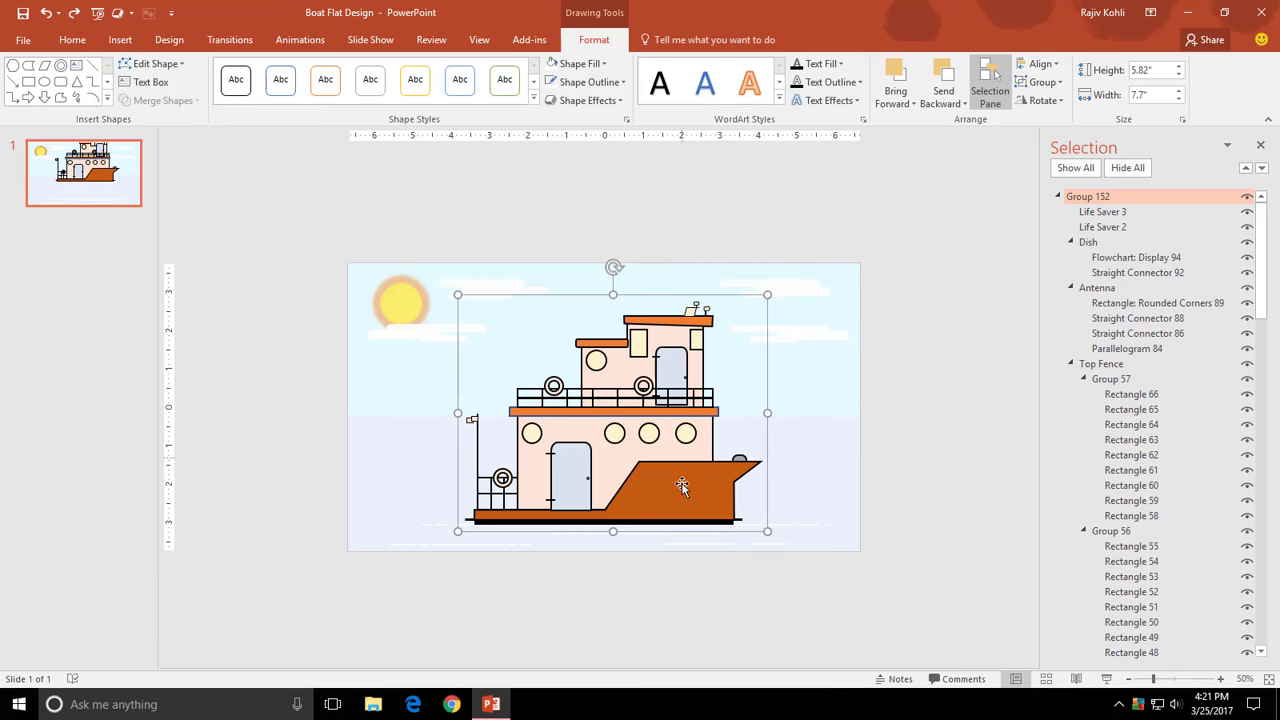
# - Shrink the boat to 3.91" by 5.17", centre it on the water, and raise the bottom wave lines
pyautogui.moveTo(763, 528)
pyautogui.mouseDown()
pyautogui.moveTo(718, 494)
pyautogui.moveTo(643, 480)
pyautogui.mouseUp()
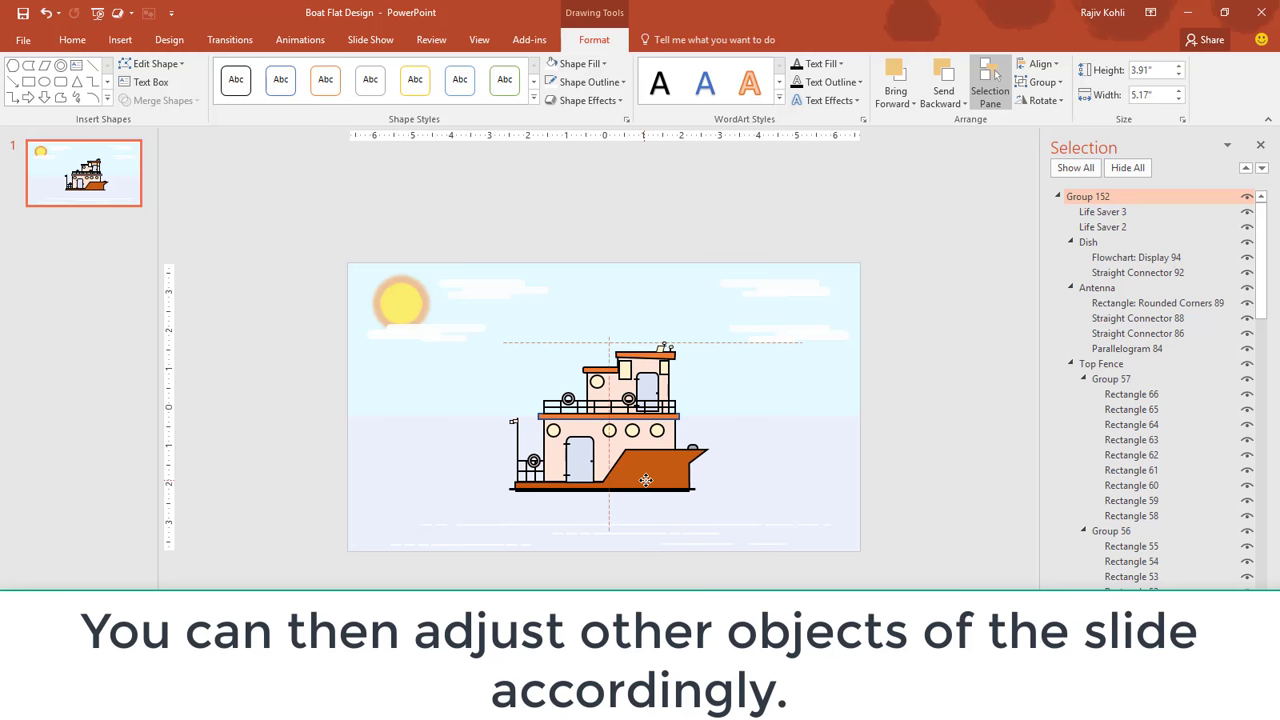
pyautogui.moveTo(643, 480); pyautogui.dragTo(645, 480)
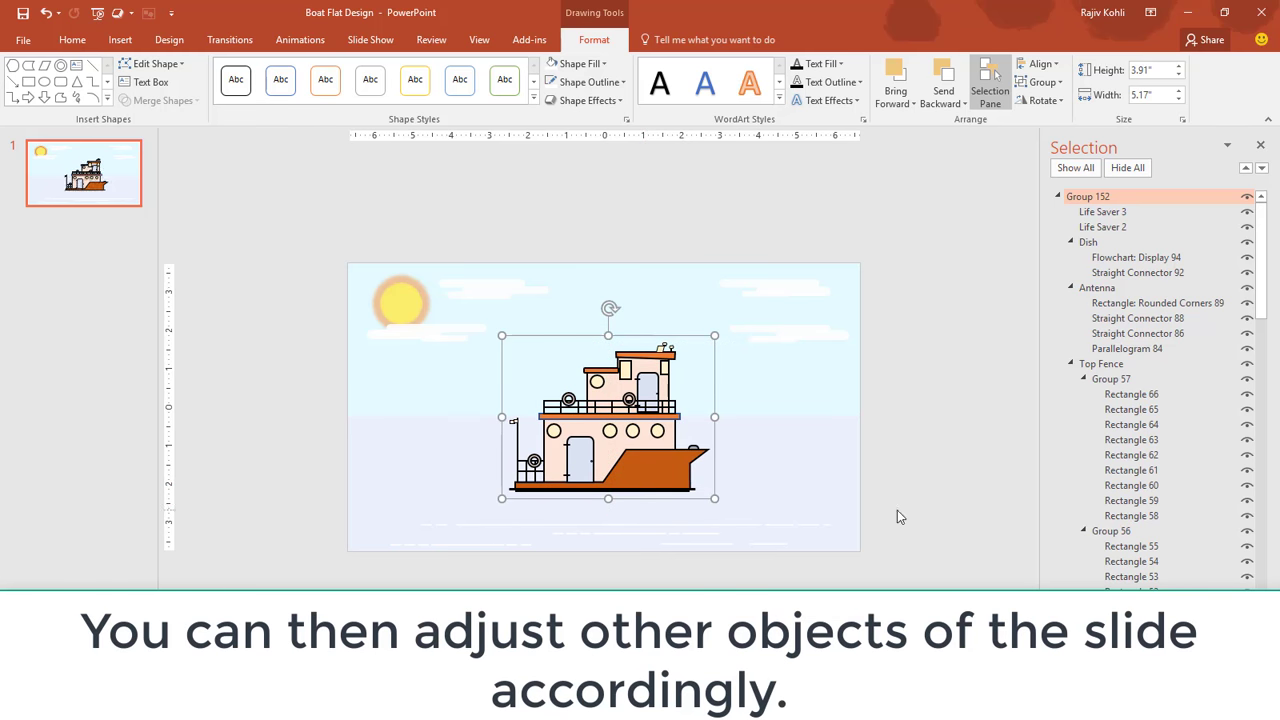
pyautogui.click(737, 526)
pyautogui.click(718, 521)
pyautogui.moveTo(718, 521); pyautogui.dragTo(716, 497)
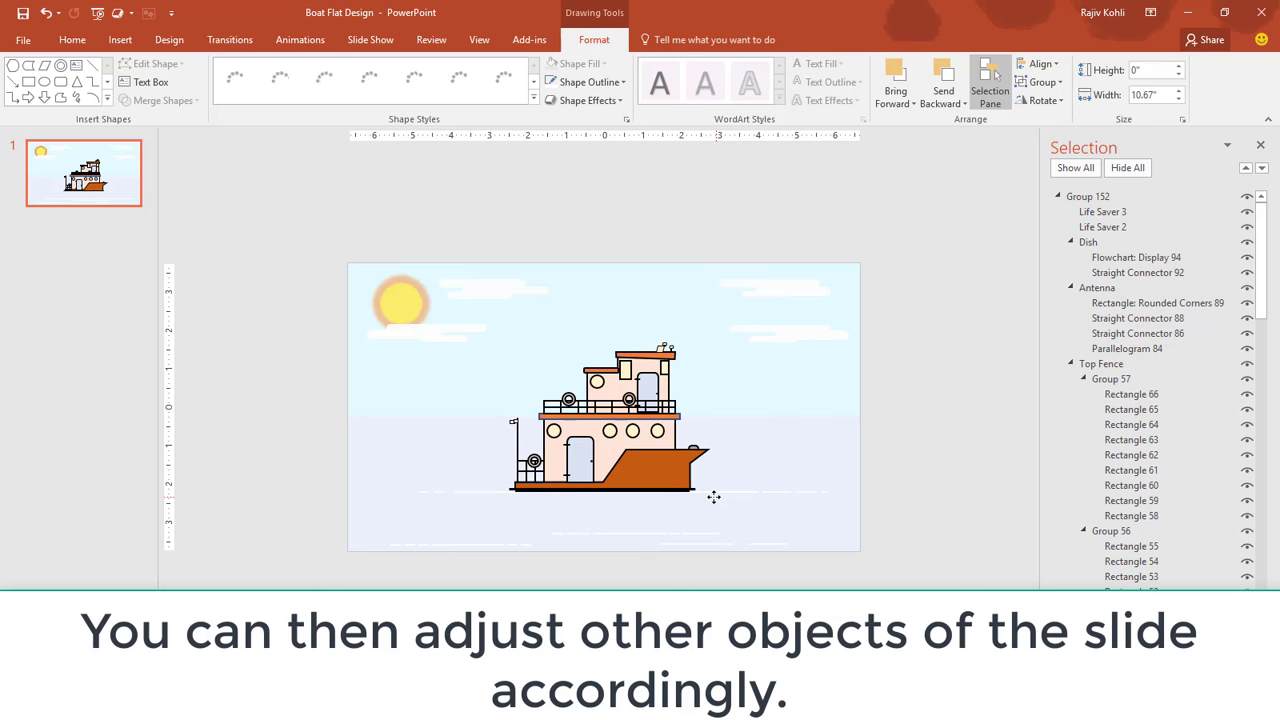
# - Move the lower wave lines up beneath the boat and raise the bottom one slightly
pyautogui.moveTo(652, 537); pyautogui.dragTo(635, 503)
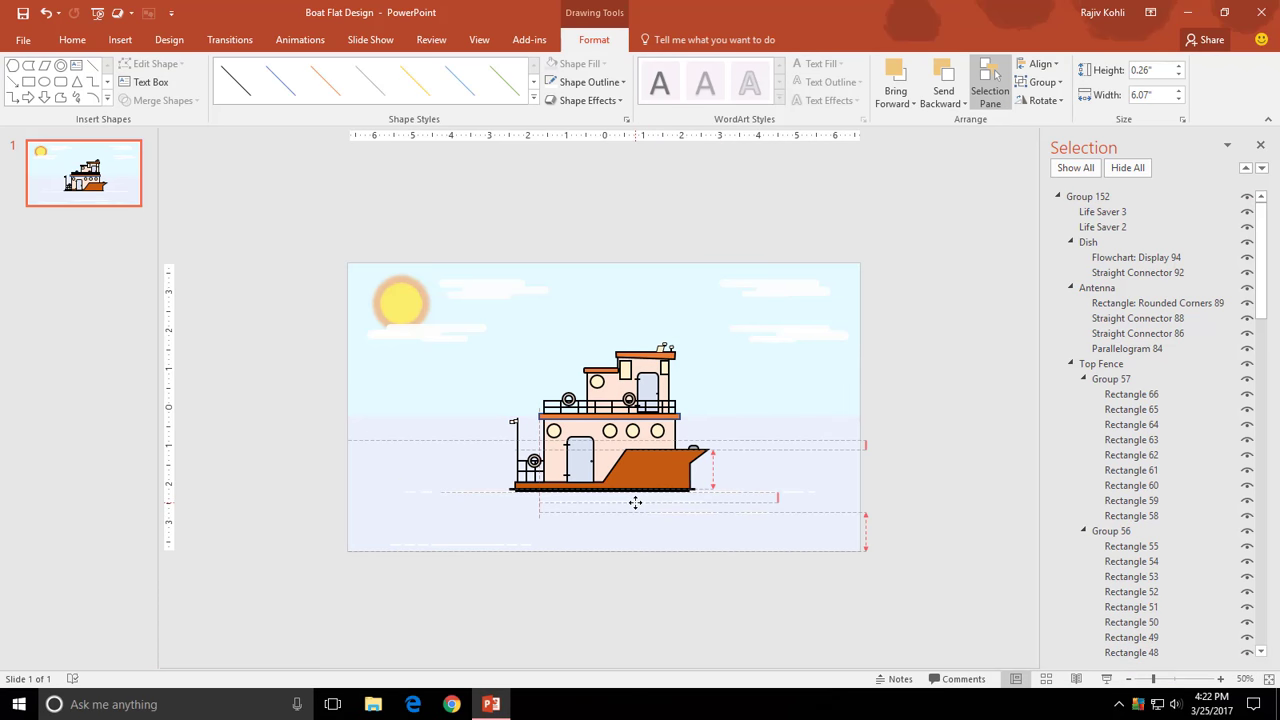
pyautogui.click(517, 545)
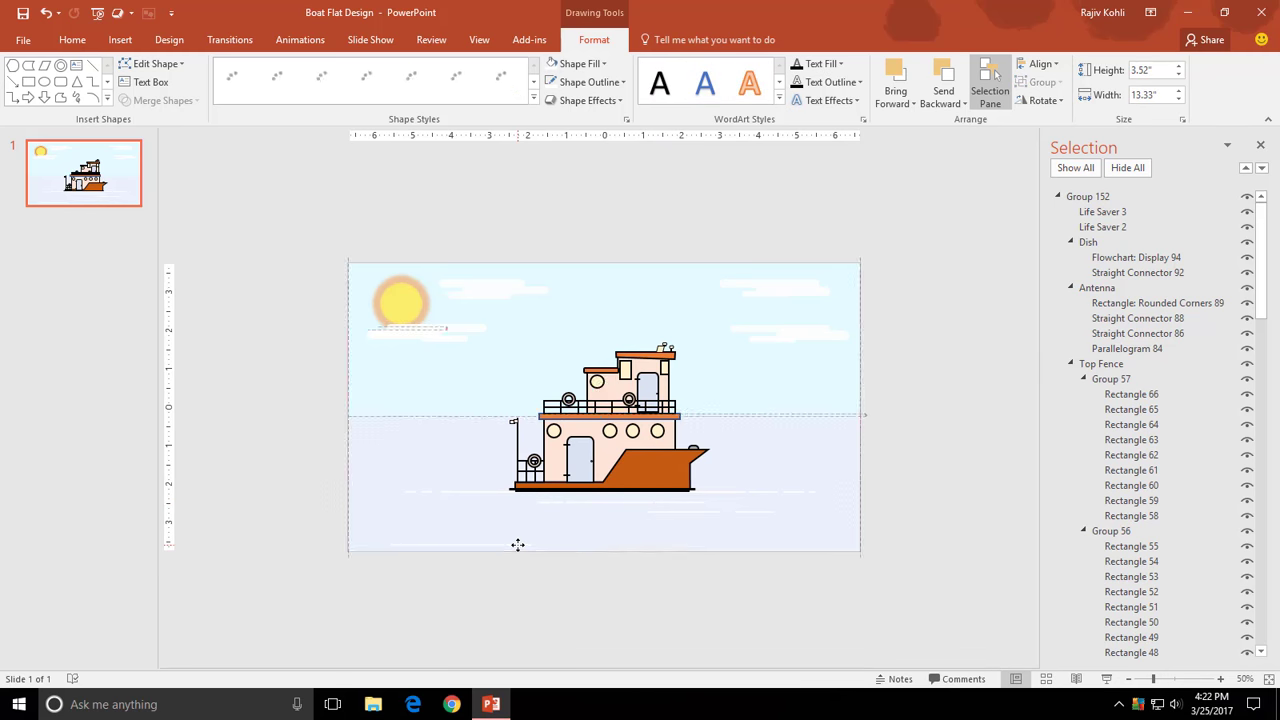
pyautogui.click(481, 566)
pyautogui.click(479, 547)
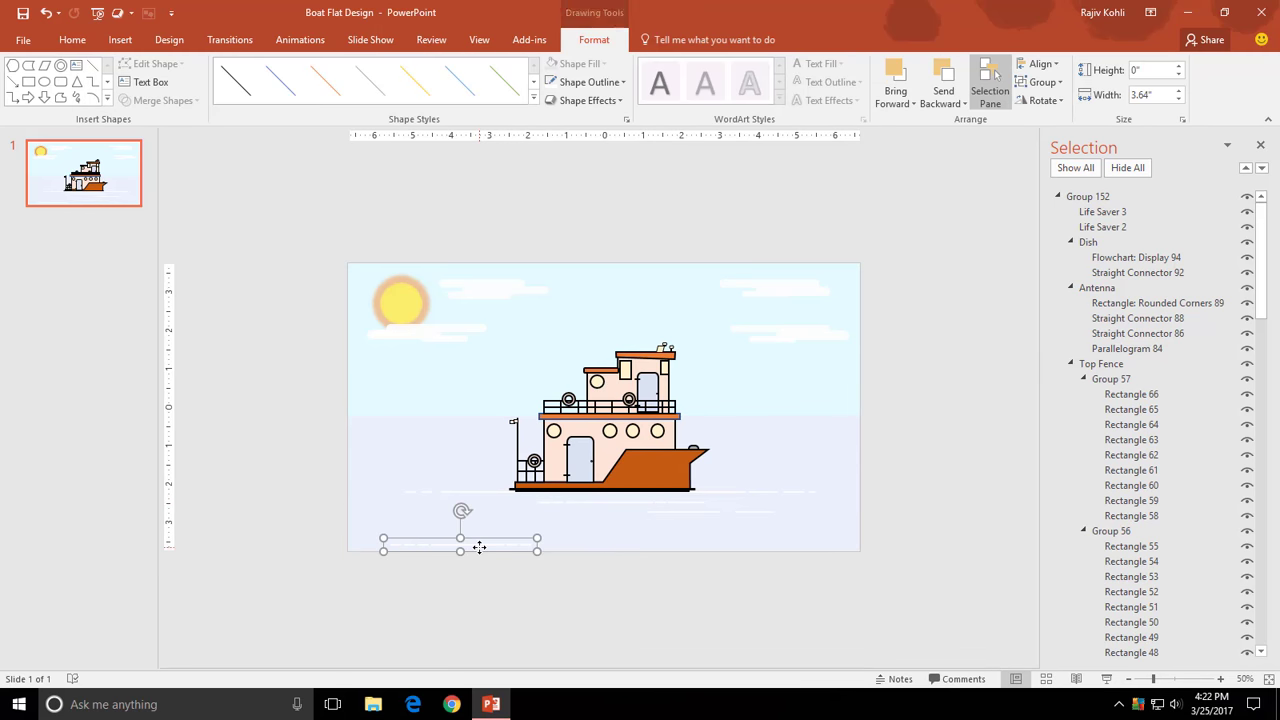
pyautogui.click(479, 547)
pyautogui.click(456, 548)
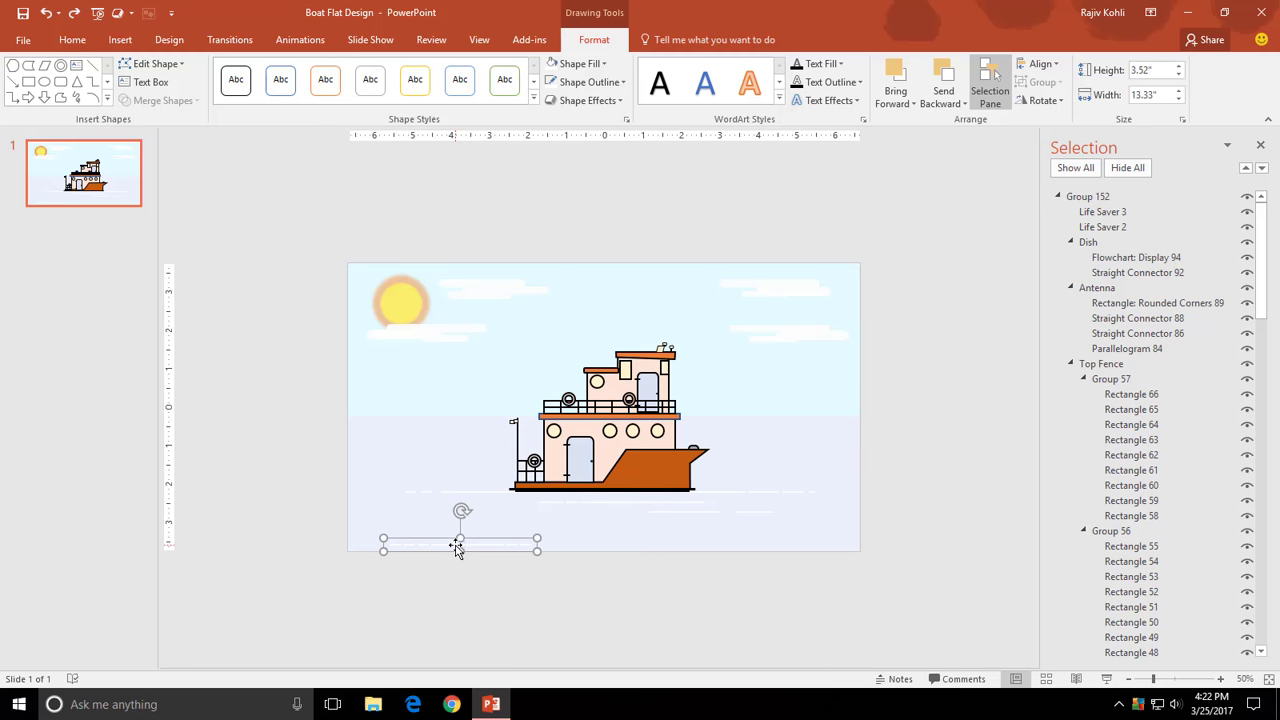
pyautogui.moveTo(459, 538); pyautogui.dragTo(454, 518)
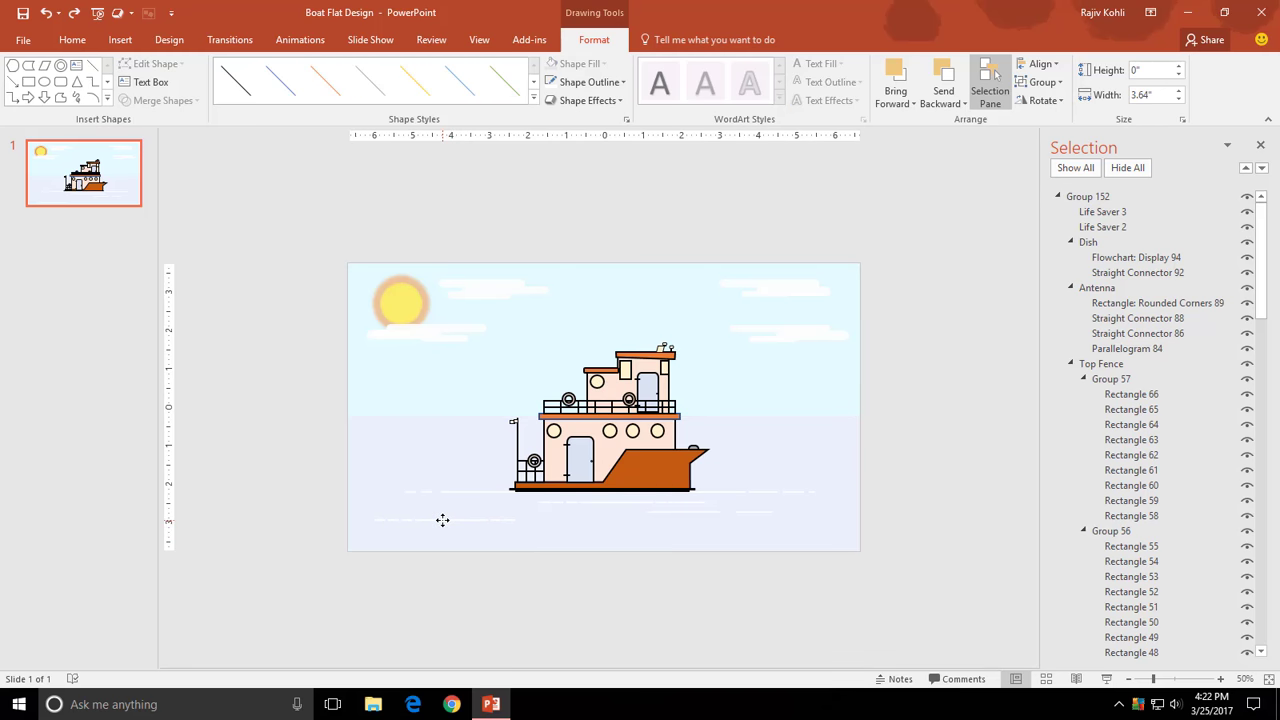
# - Copy a wave line to the lower right, stretch it to 4.79" wide, and flip it horizontally
pyautogui.moveTo(442, 520); pyautogui.dragTo(765, 527)
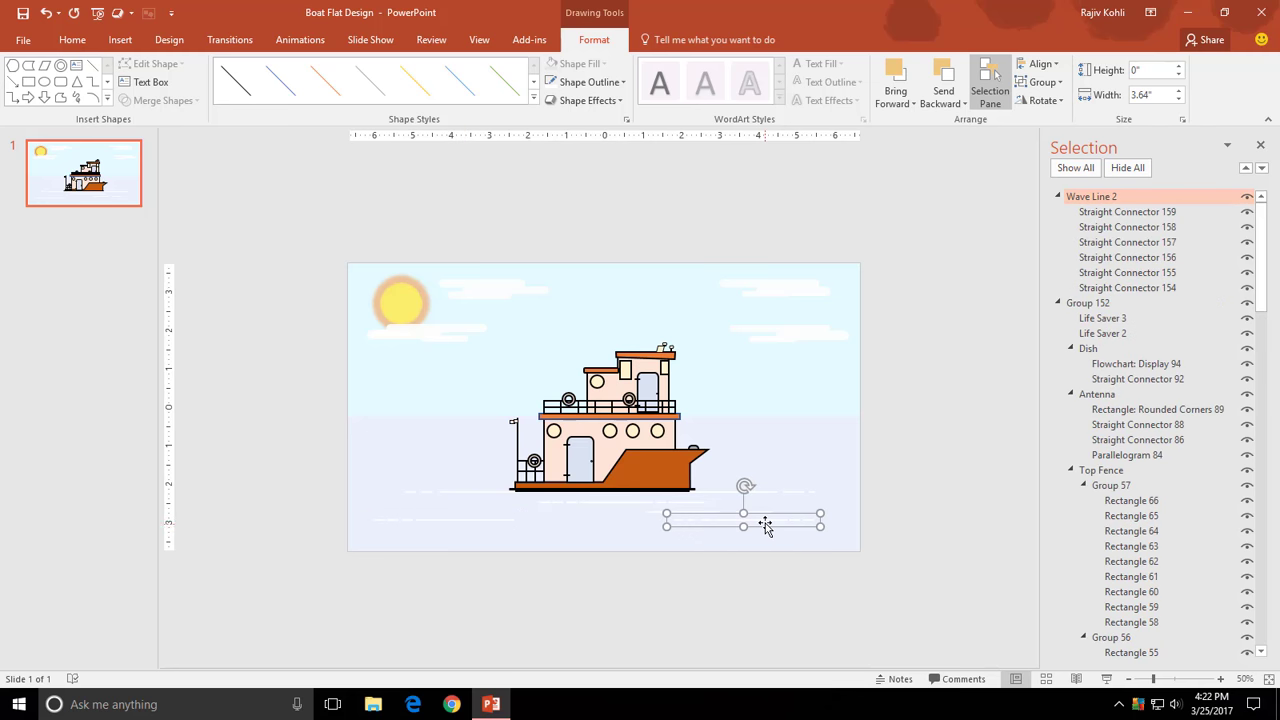
pyautogui.click(765, 527)
pyautogui.click(763, 518)
pyautogui.moveTo(763, 518); pyautogui.dragTo(751, 530)
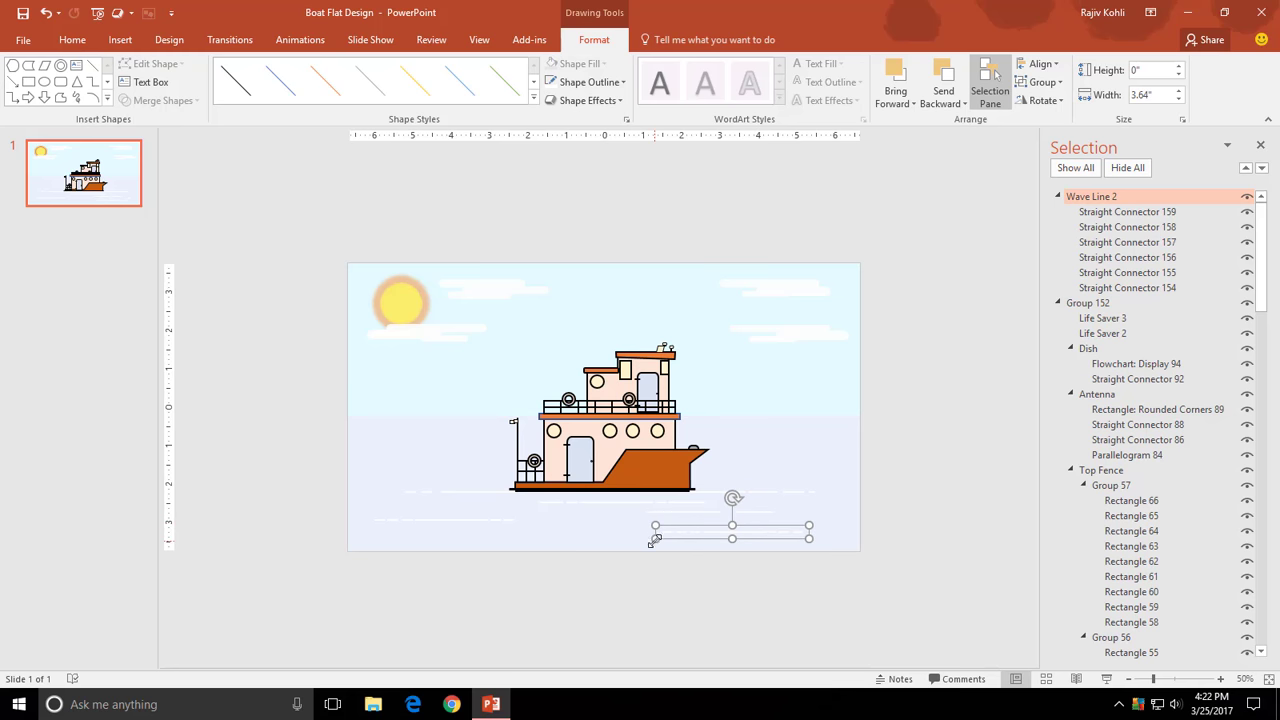
pyautogui.moveTo(655, 538); pyautogui.dragTo(614, 545)
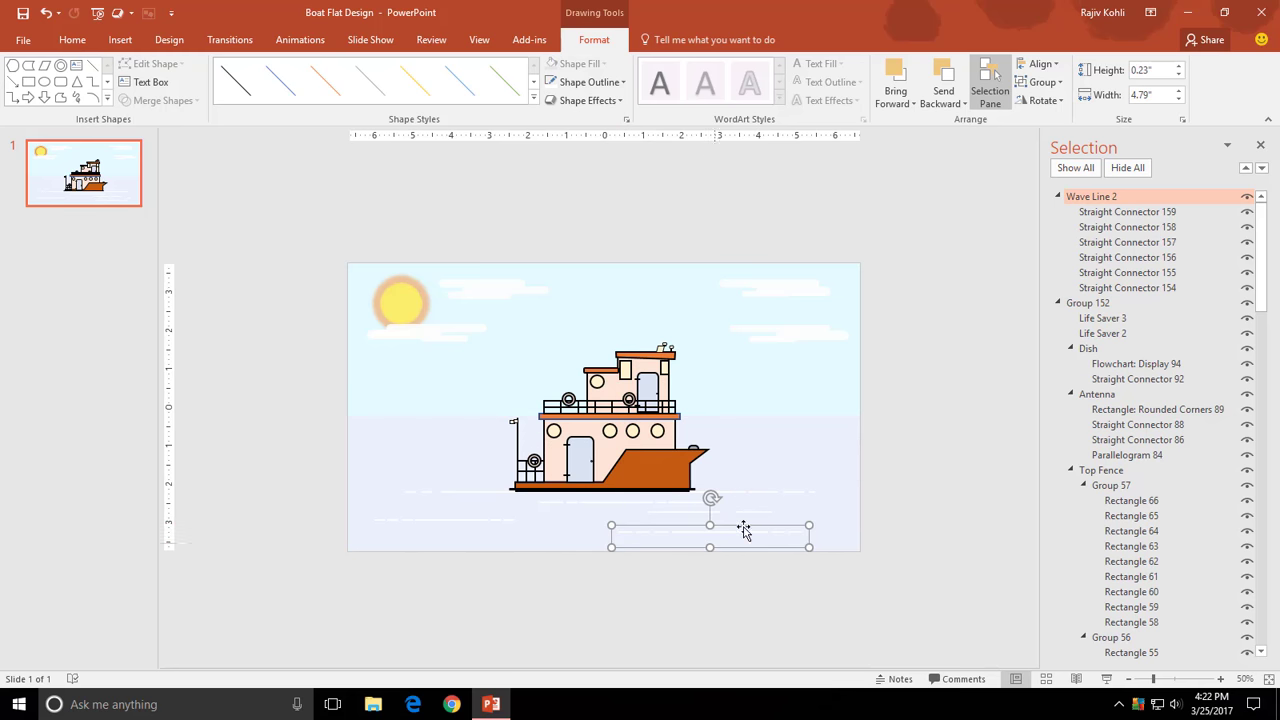
pyautogui.click(1044, 100)
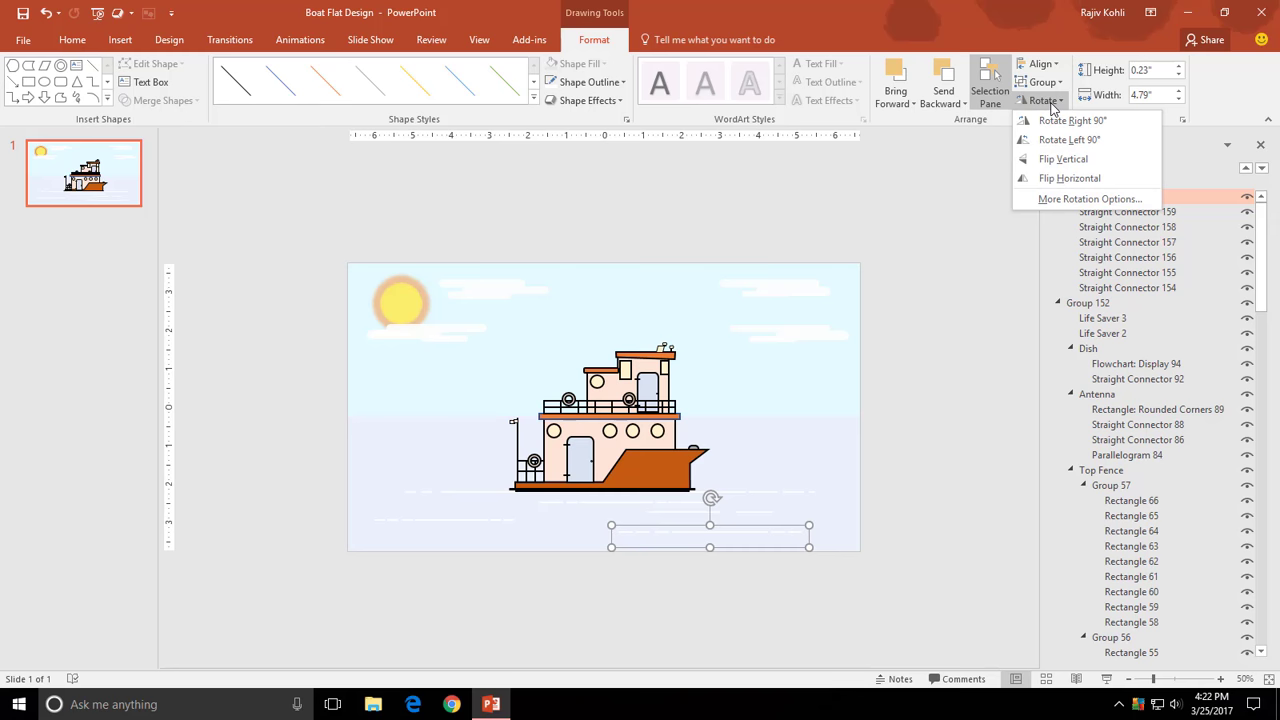
pyautogui.click(1070, 178)
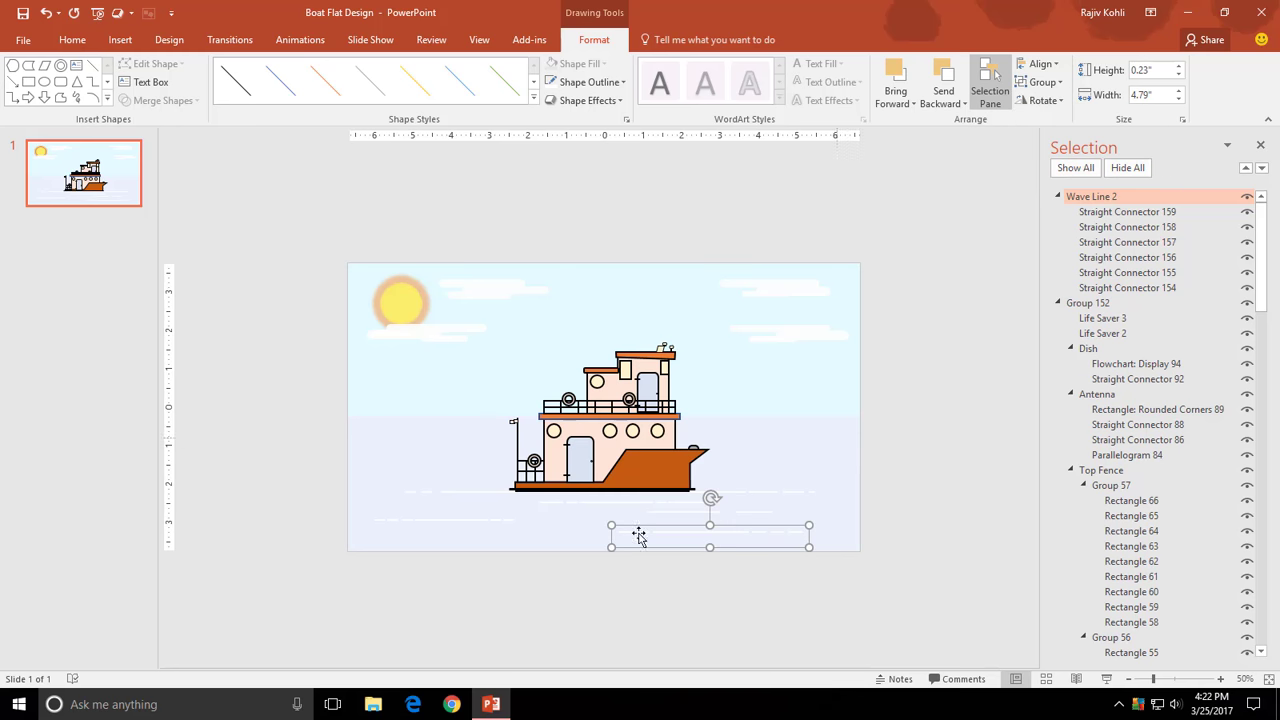
pyautogui.click(430, 470)
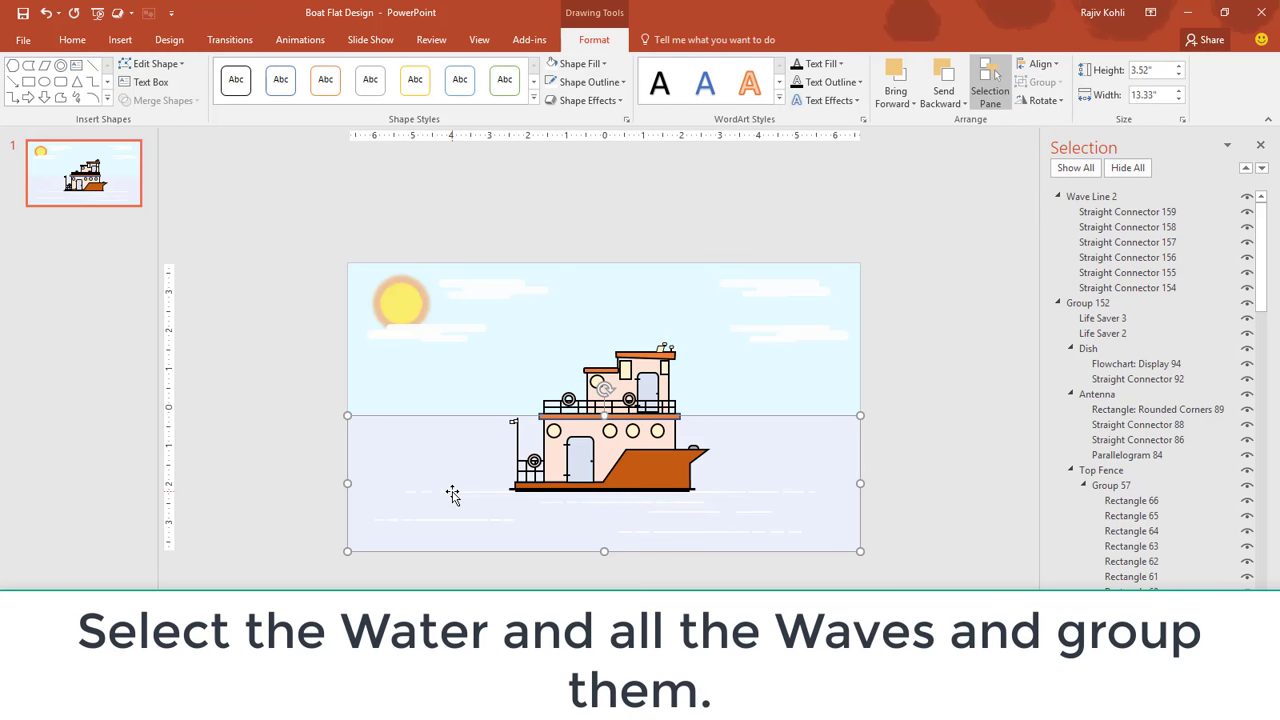
# - Group the water rectangle with every wave line and name the group Water and Waves
pyautogui.keyDown('shift'); pyautogui.click(452, 495); pyautogui.keyUp('shift')
pyautogui.keyDown('shift'); pyautogui.click(451, 521); pyautogui.keyUp('shift')
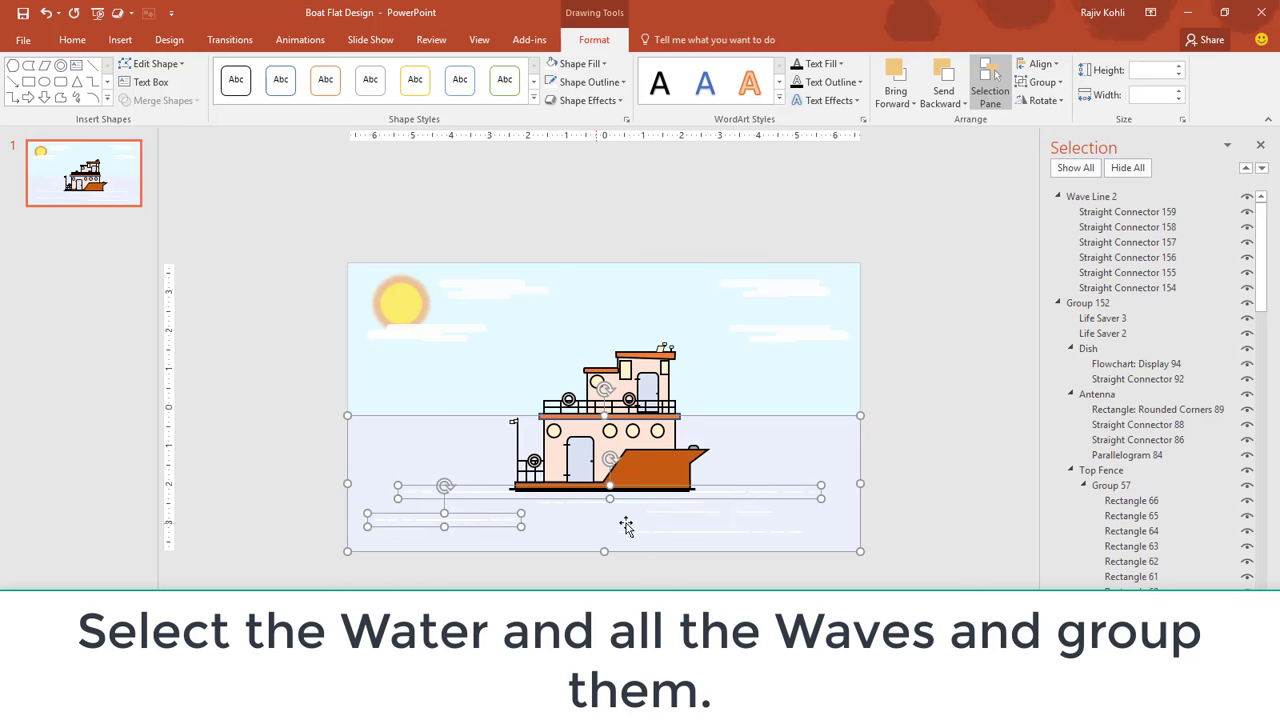
pyautogui.keyDown('shift'); pyautogui.click(573, 505); pyautogui.keyUp('shift')
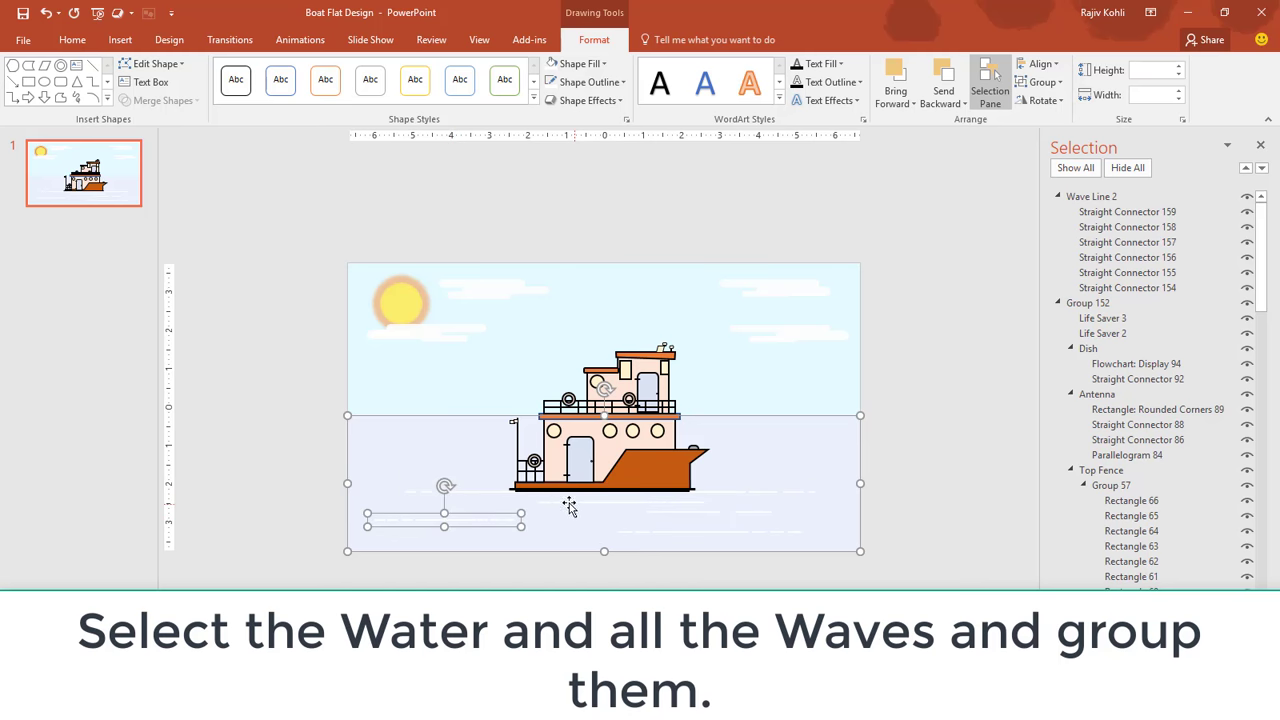
pyautogui.keyDown('shift'); pyautogui.click(491, 495); pyautogui.keyUp('shift')
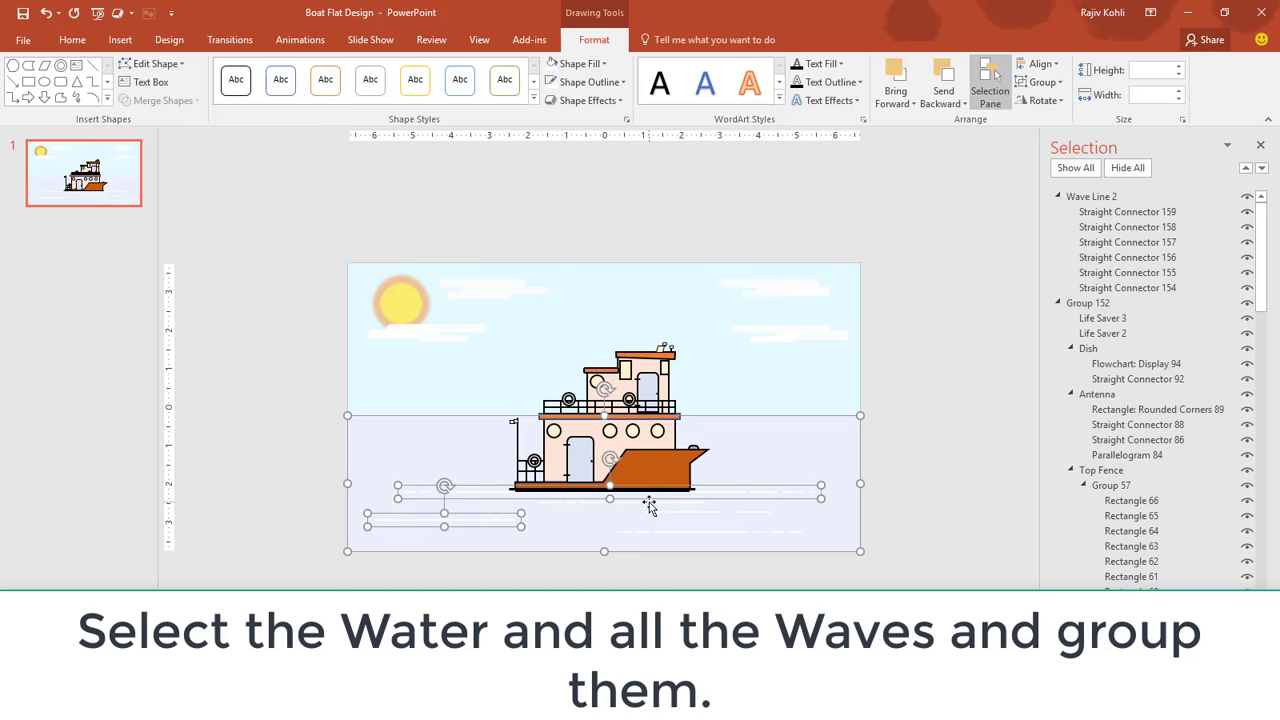
pyautogui.keyDown('shift'); pyautogui.click(649, 507); pyautogui.keyUp('shift')
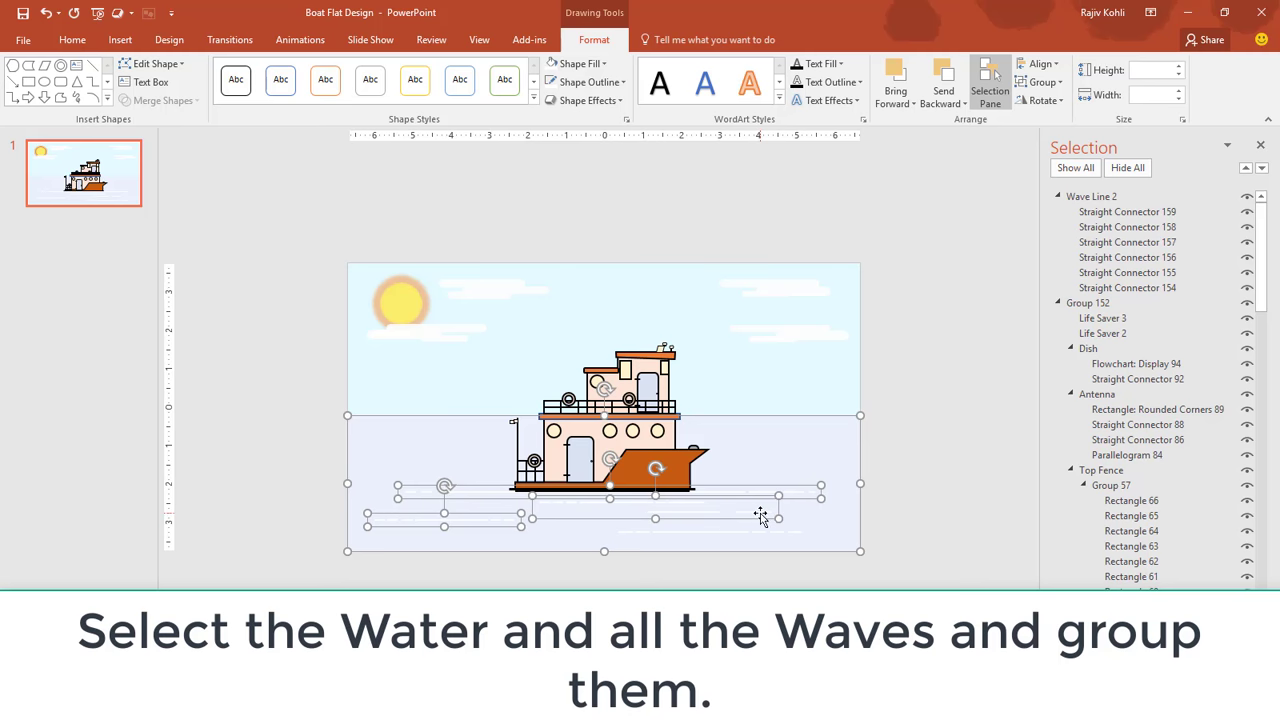
pyautogui.keyDown('shift'); pyautogui.click(711, 531); pyautogui.keyUp('shift')
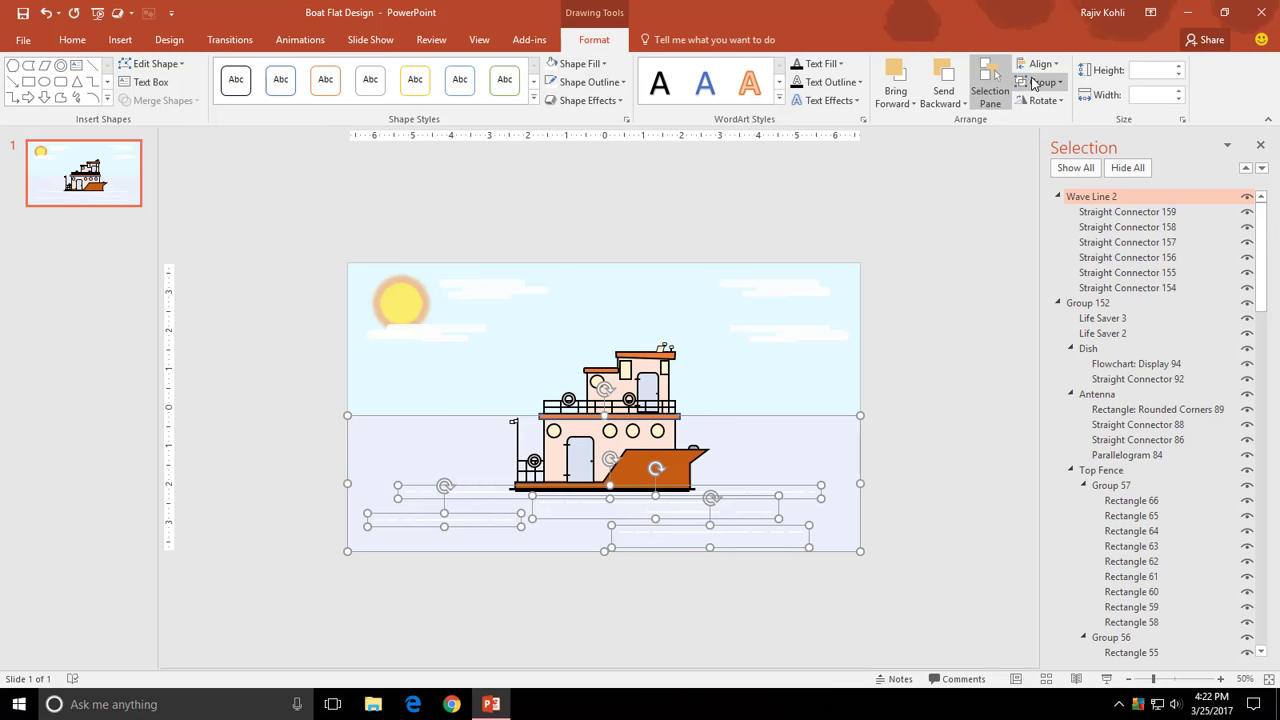
pyautogui.click(1040, 82)
pyautogui.click(1048, 98)
pyautogui.doubleClick(1120, 198)
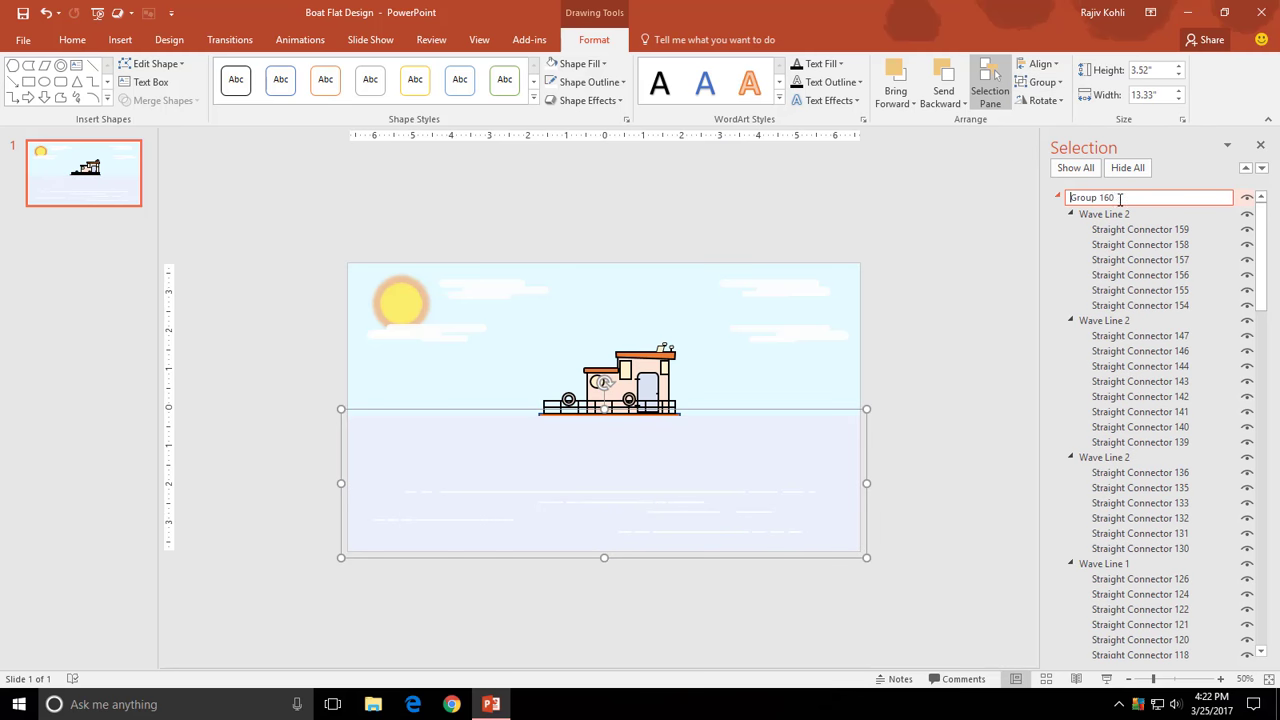
pyautogui.write('Wave')
pyautogui.write('s')
pyautogui.press('Return')
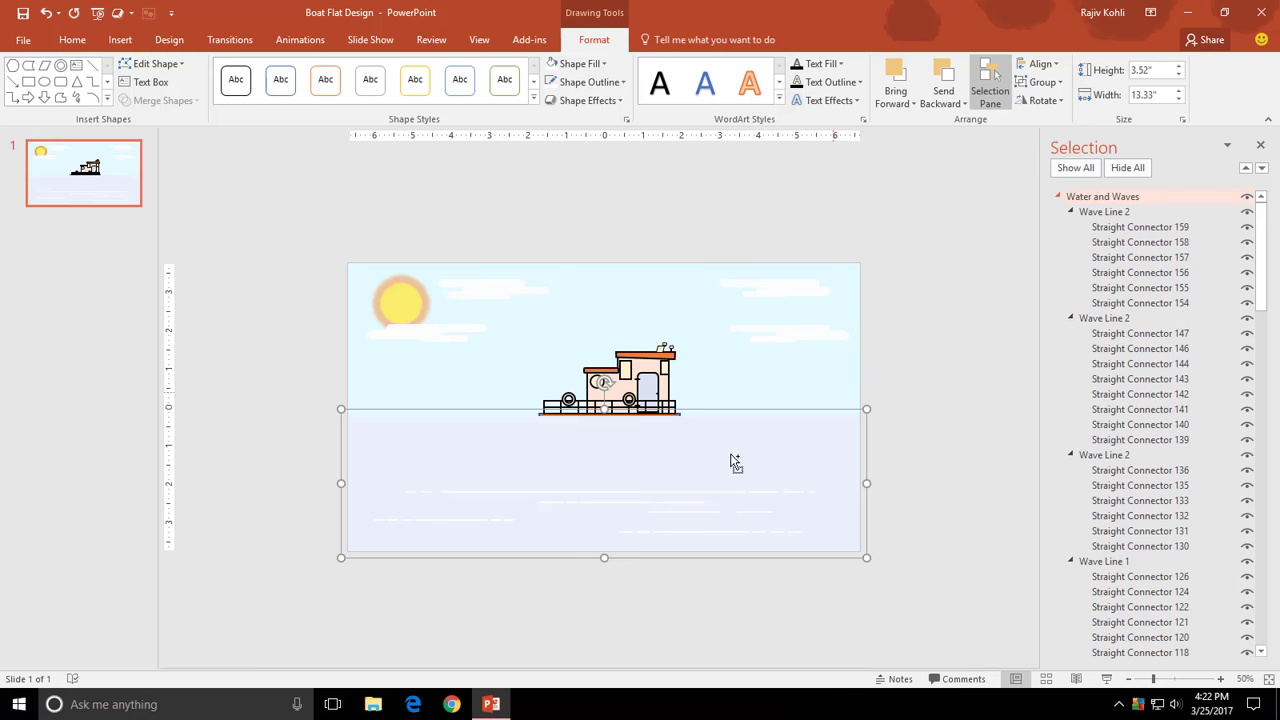
pyautogui.scroll(-3, 730, 462)
# - Place a horizontally mirrored copy of Water and Waves beside the original, extending off the slide
pyautogui.moveTo(606, 434); pyautogui.dragTo(755, 447)
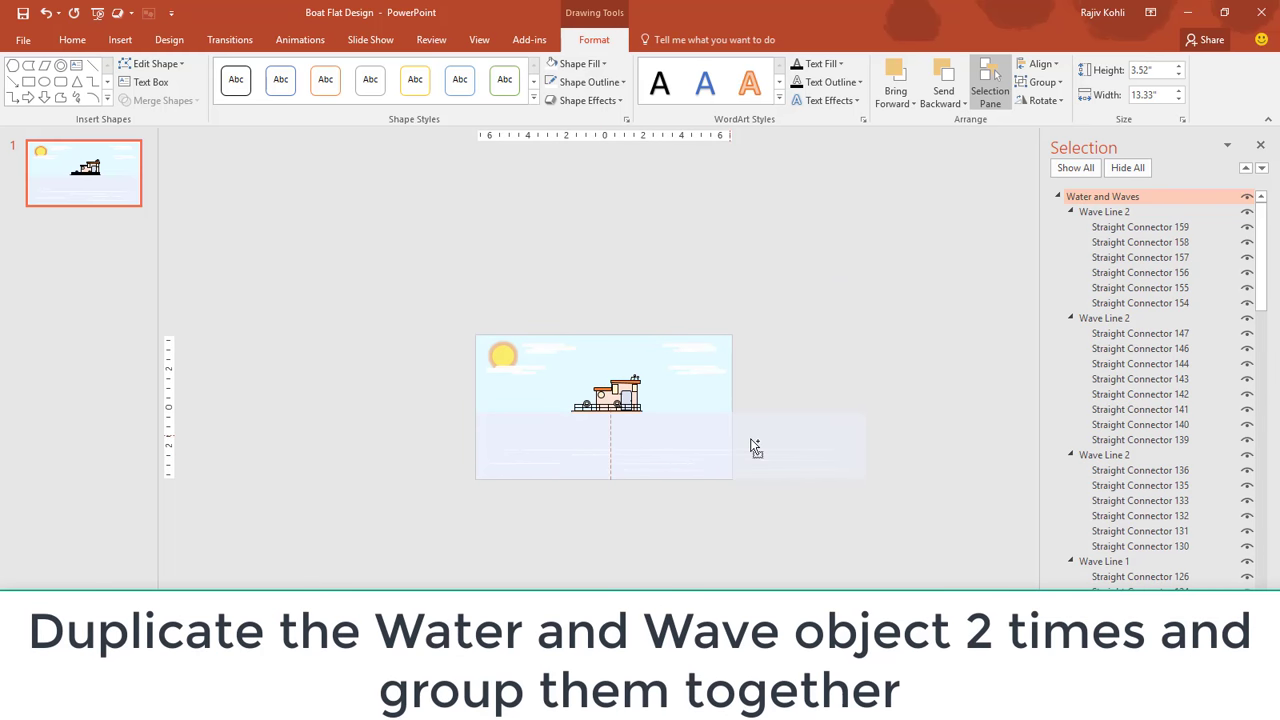
pyautogui.moveTo(858, 447); pyautogui.dragTo(853, 447)
pyautogui.scroll(3, 817, 498)
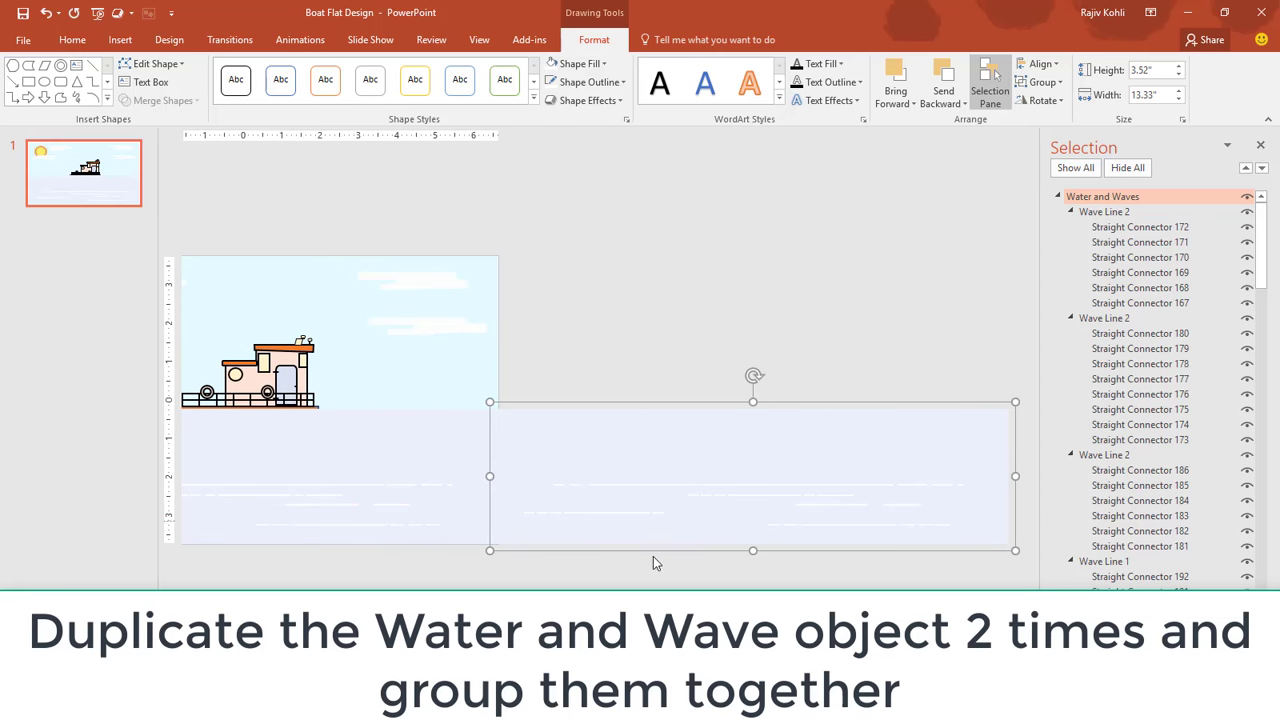
pyautogui.click(1041, 100)
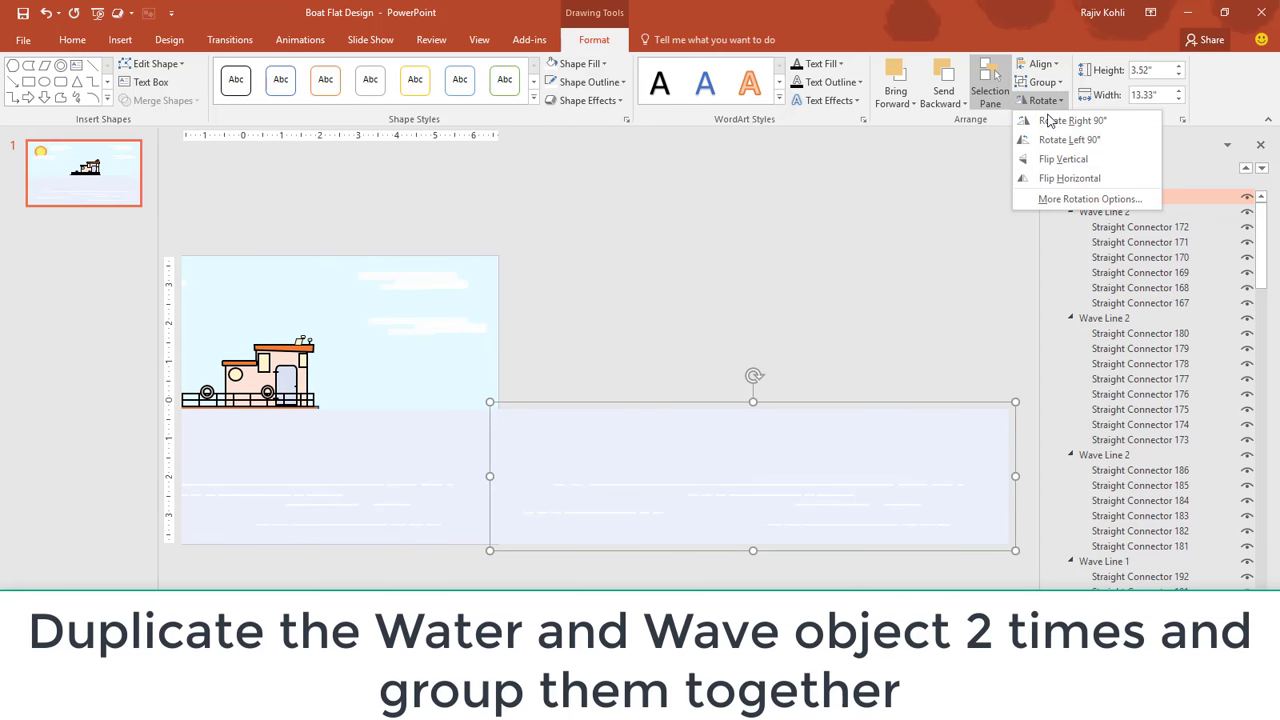
pyautogui.click(1060, 161)
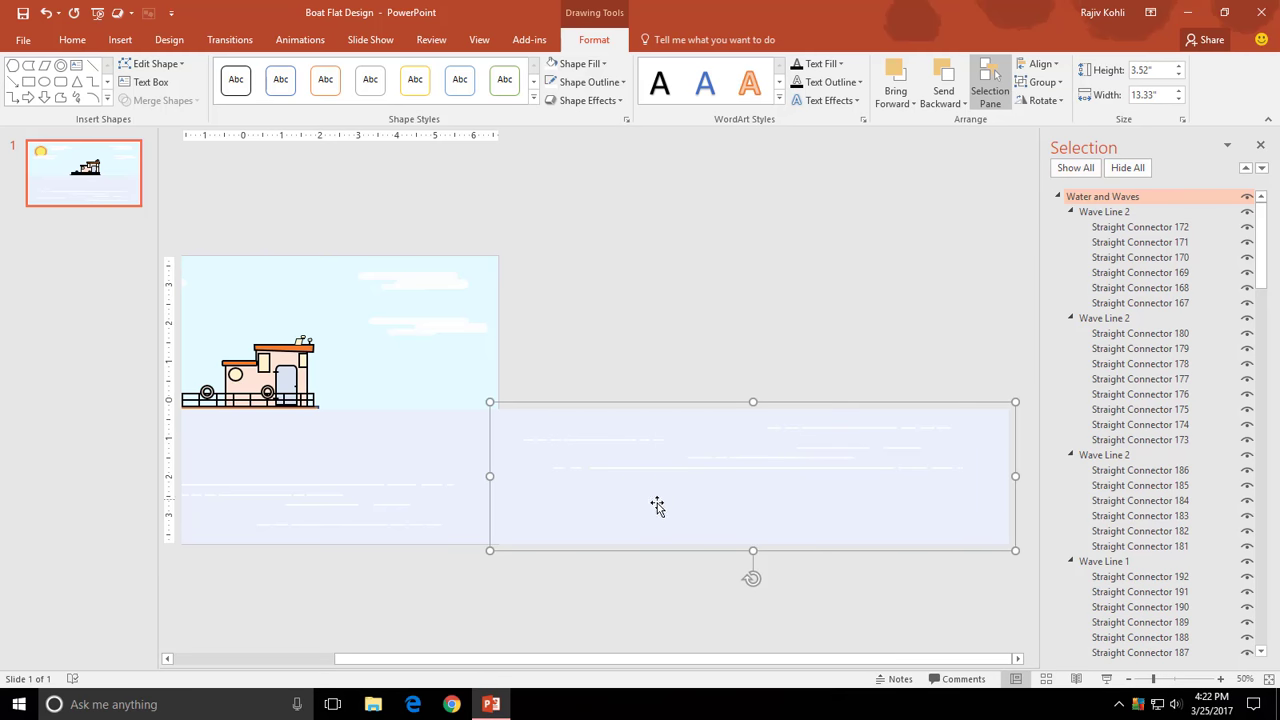
pyautogui.moveTo(660, 510)
pyautogui.mouseDown()
pyautogui.moveTo(634, 507)
pyautogui.moveTo(634, 522)
pyautogui.mouseUp()
pyautogui.keyDown('ctrl'); pyautogui.scroll(-2, 645, 521); pyautogui.keyUp('ctrl')
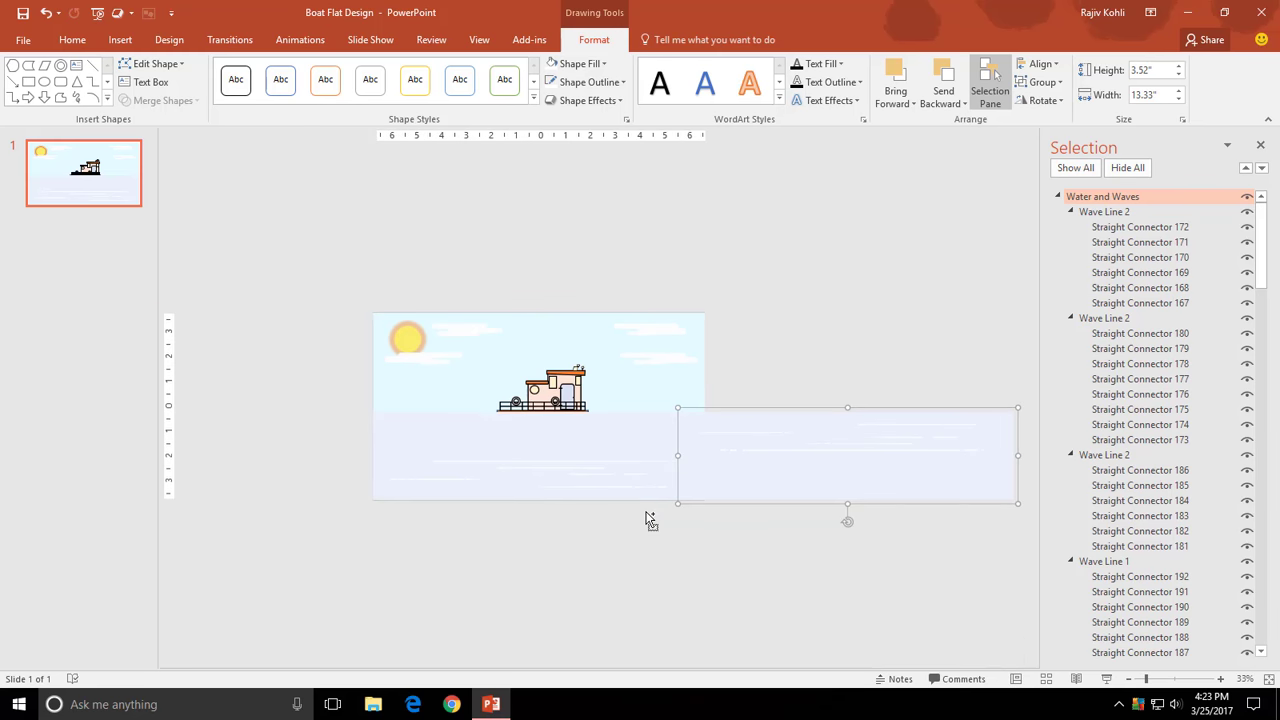
pyautogui.hotkey('ctrl', 'z')
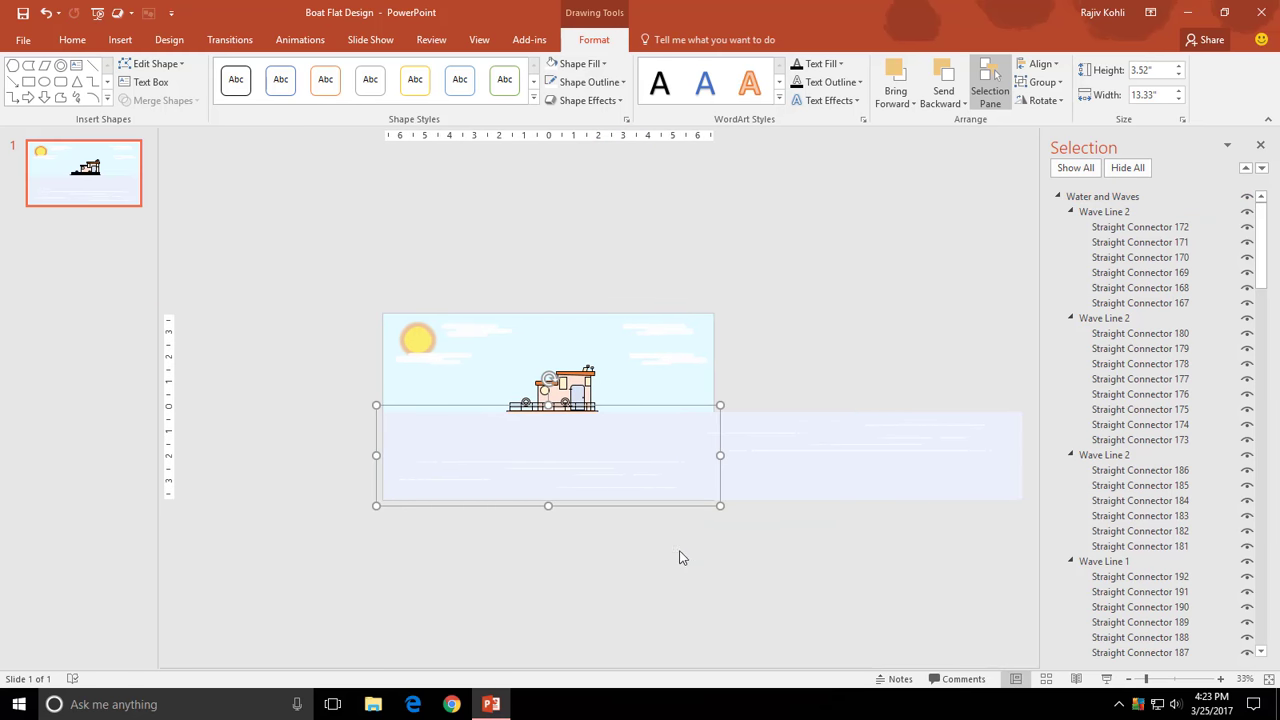
pyautogui.scroll(-1, 678, 540)
pyautogui.moveTo(628, 454); pyautogui.dragTo(994, 463)
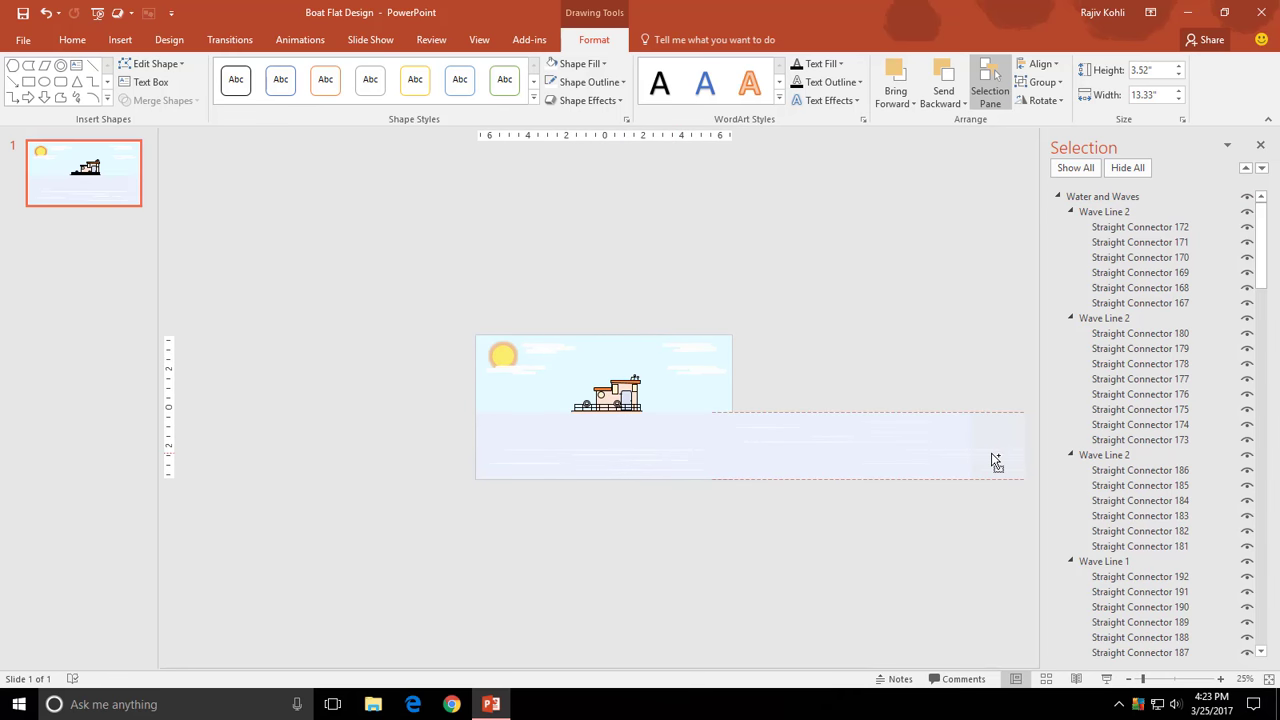
# - Add a third water copy at the far right and group all three as Water and Waves Full
pyautogui.moveTo(814, 452); pyautogui.dragTo(940, 449)
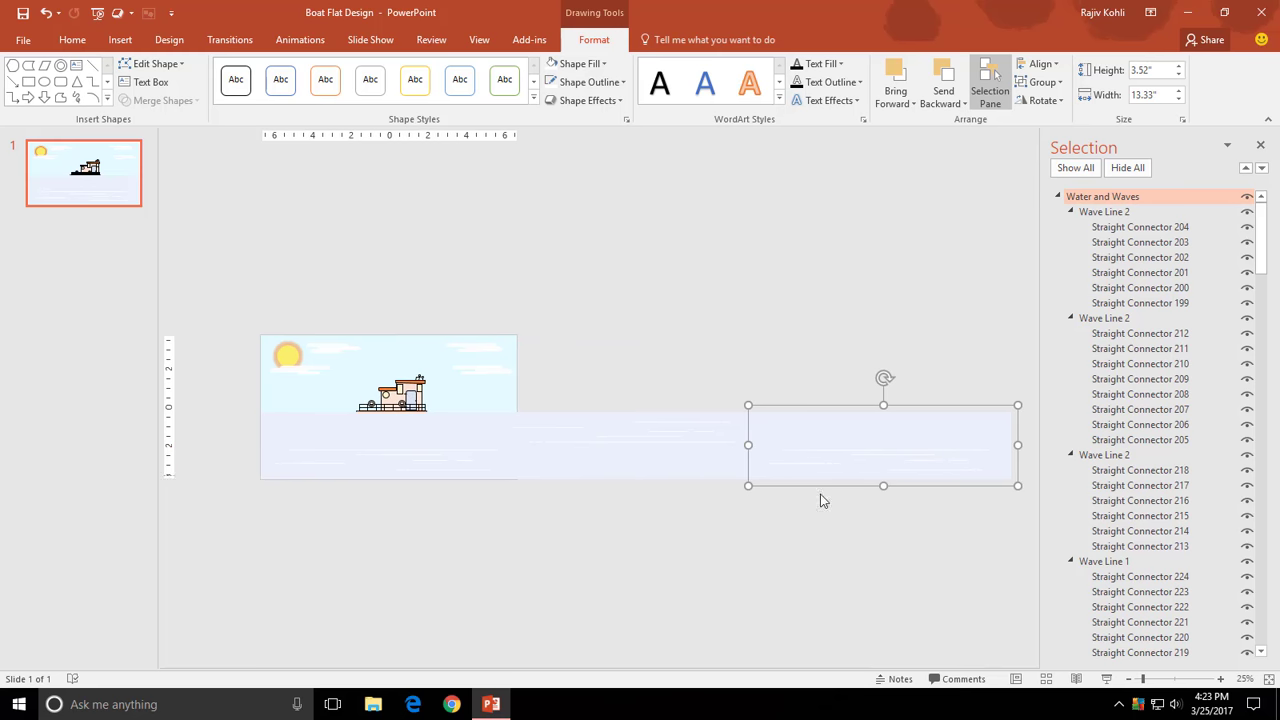
pyautogui.keyDown('shift'); pyautogui.click(675, 459); pyautogui.keyUp('shift')
pyautogui.keyDown('shift'); pyautogui.click(450, 460); pyautogui.keyUp('shift')
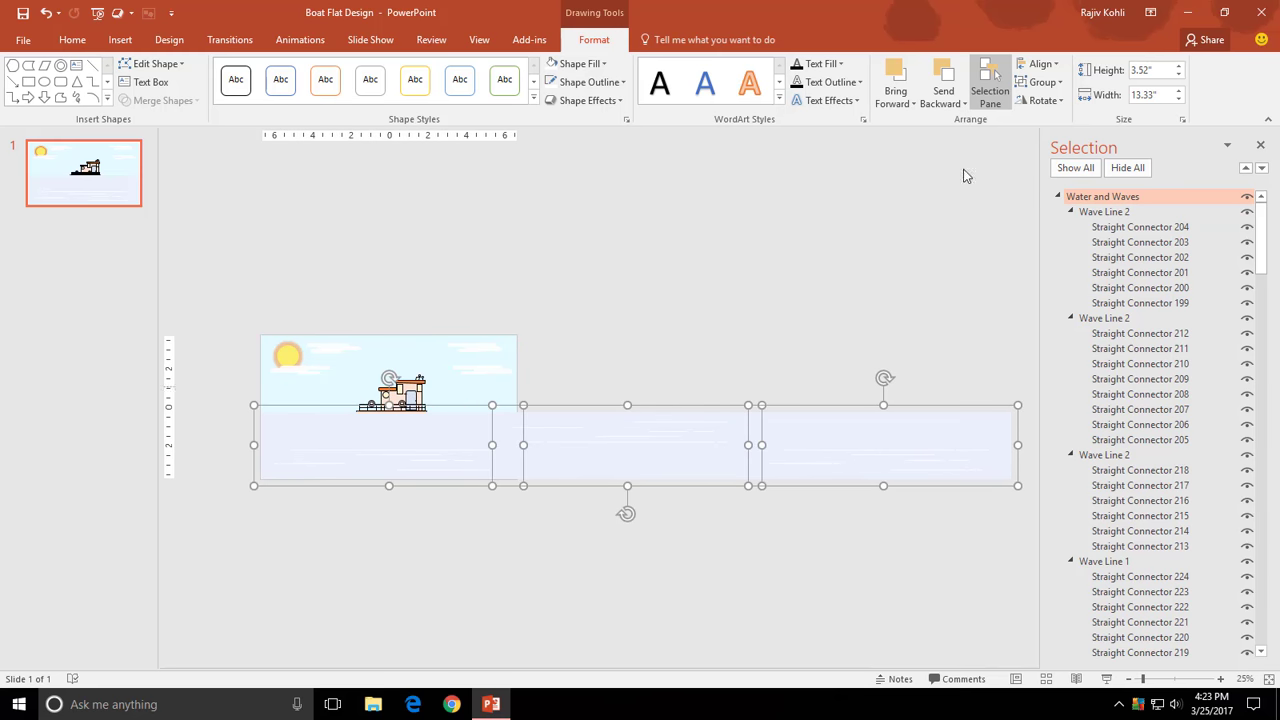
pyautogui.click(1040, 81)
pyautogui.click(1052, 101)
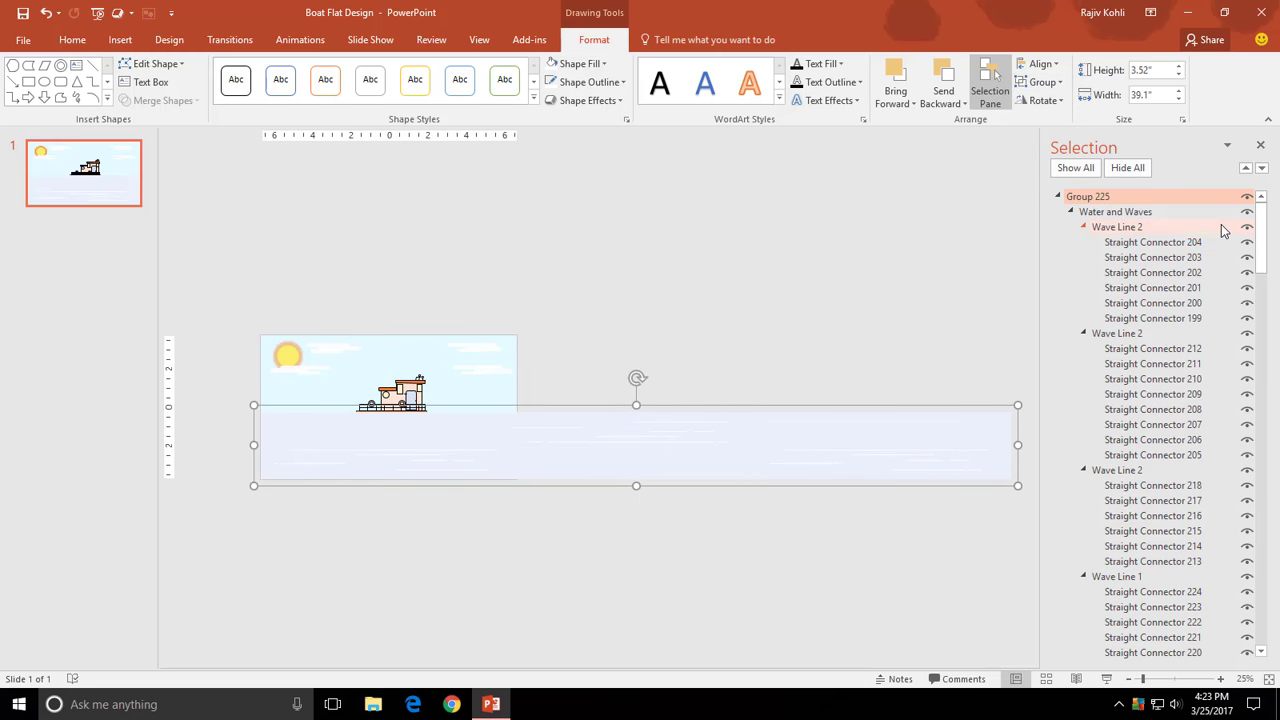
pyautogui.doubleClick(1133, 197)
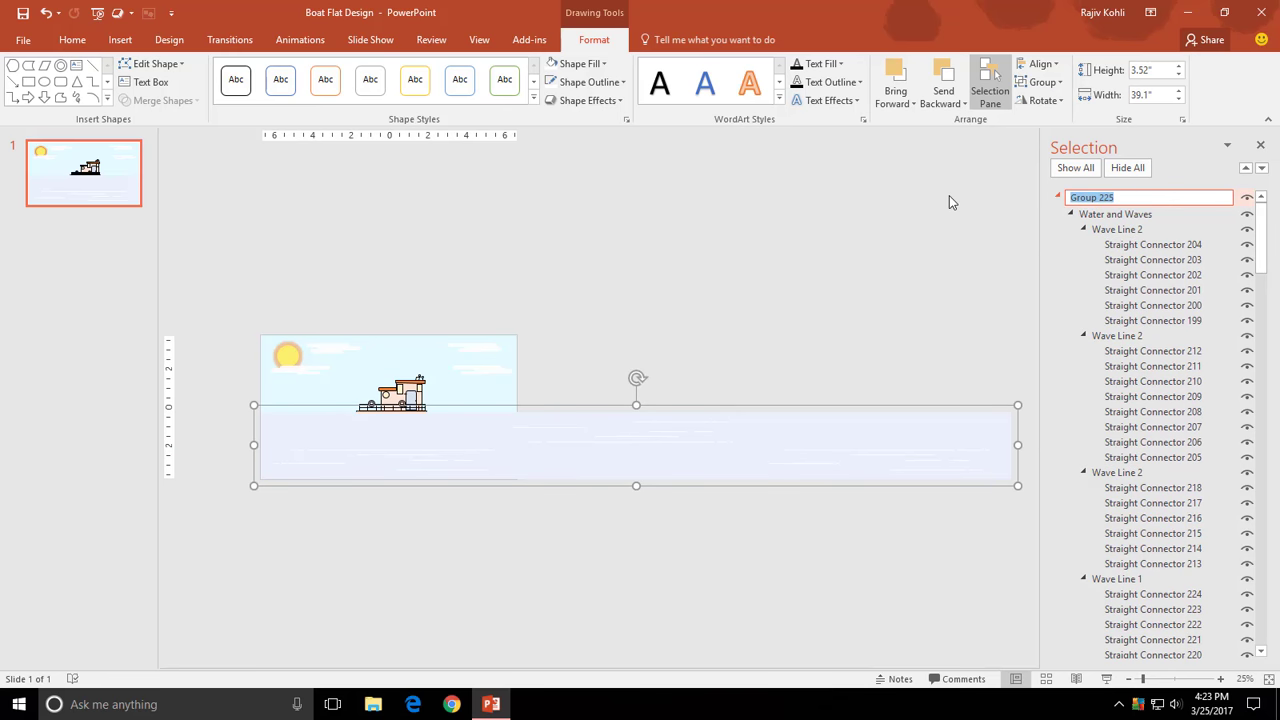
pyautogui.write('Water and Wav')
pyautogui.write('es Full')
pyautogui.press('Return')
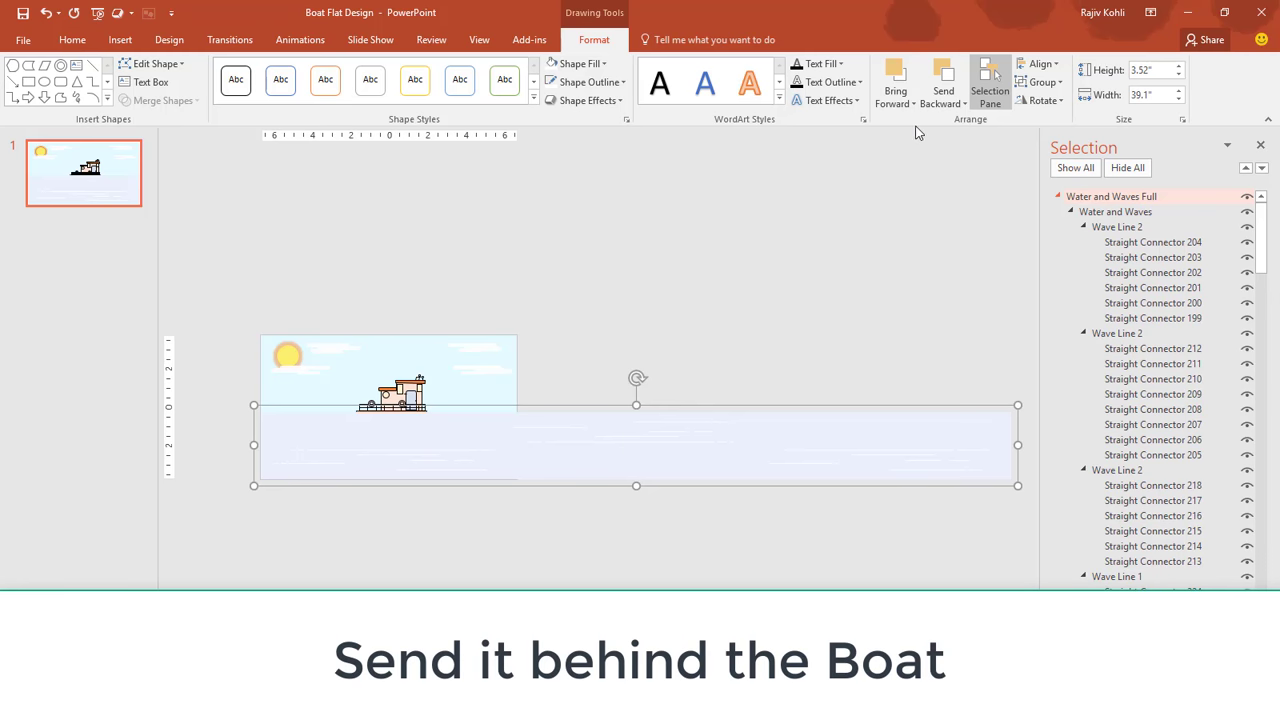
# - Send the long water group behind the boat and open the Animations effect list for it
pyautogui.click(945, 78)
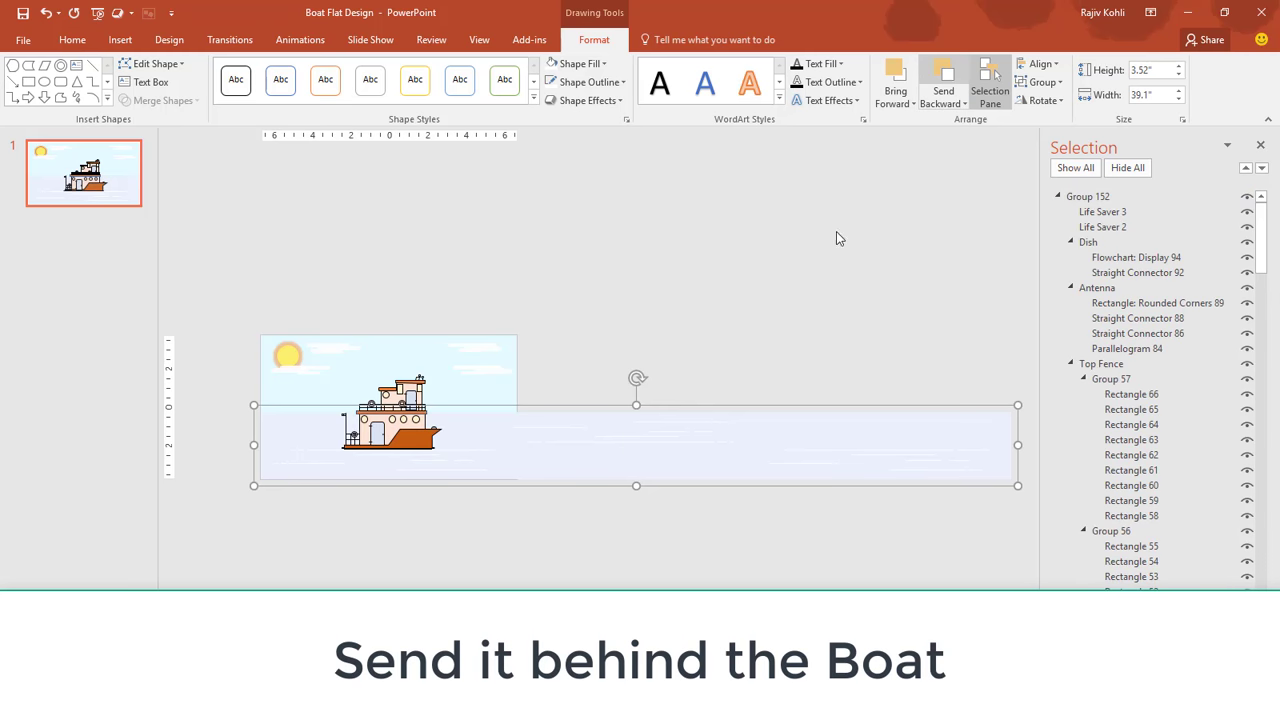
pyautogui.click(622, 380)
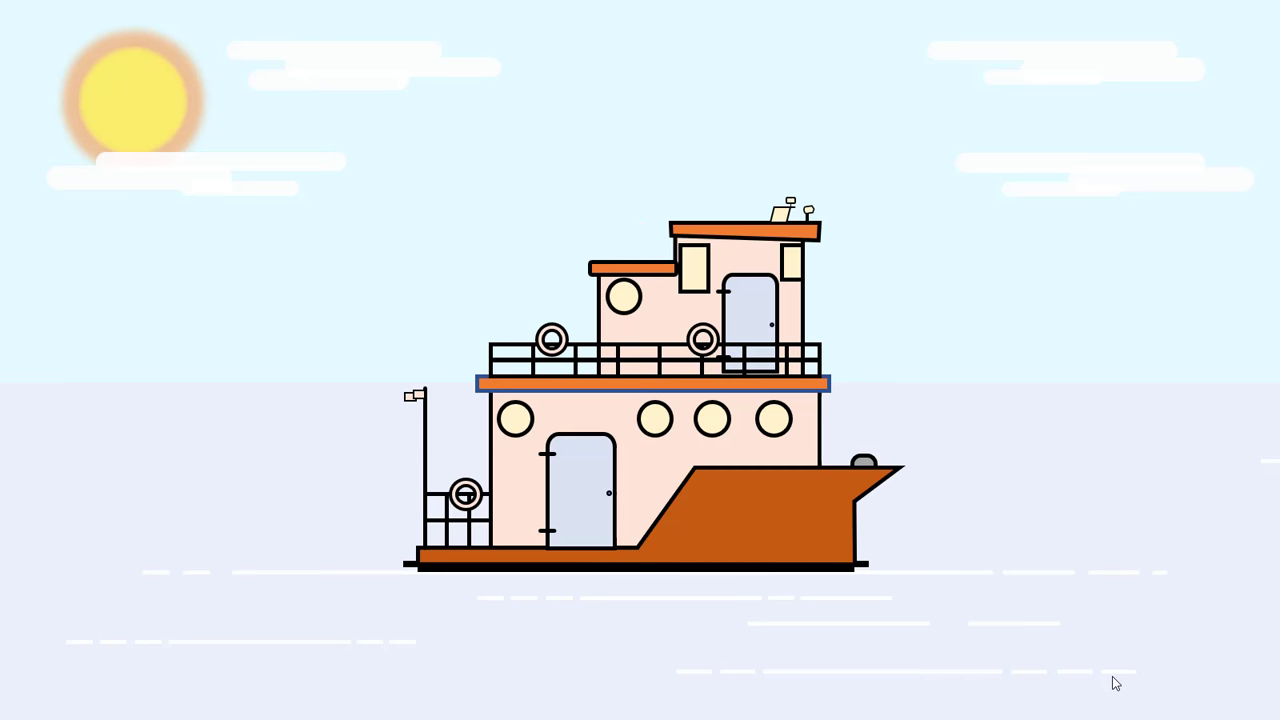
pyautogui.press('Escape')
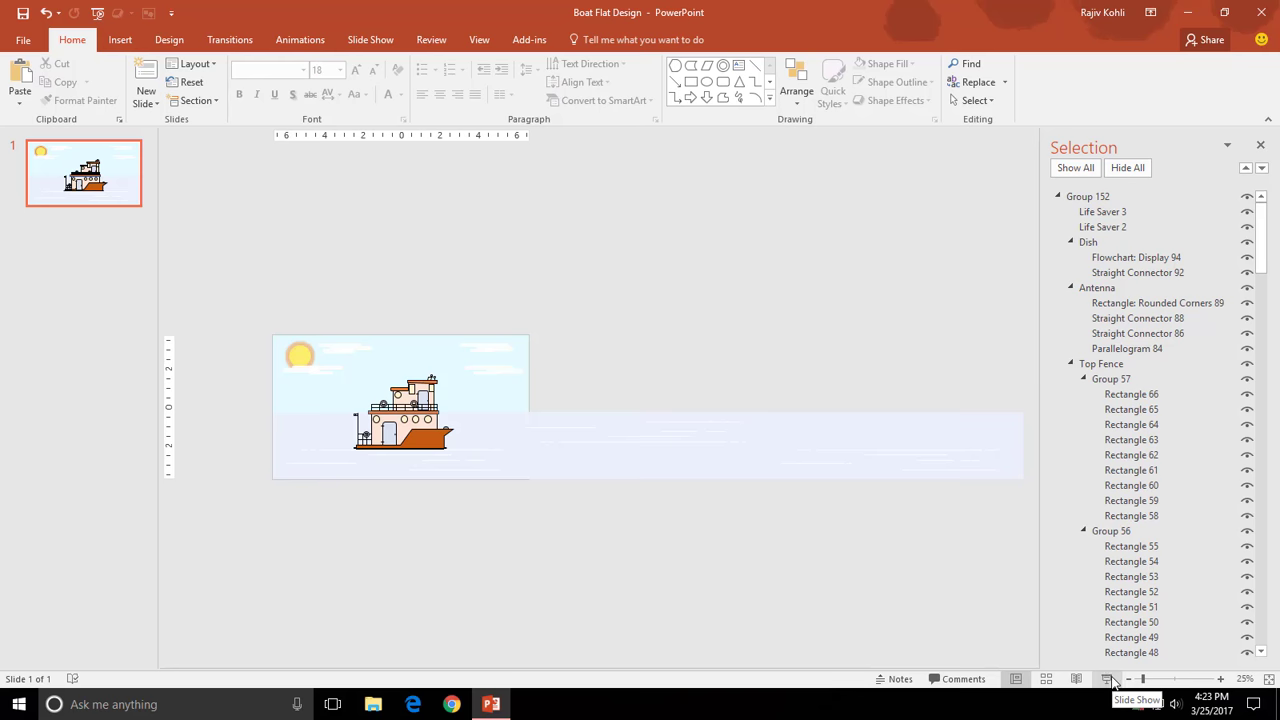
pyautogui.click(606, 437)
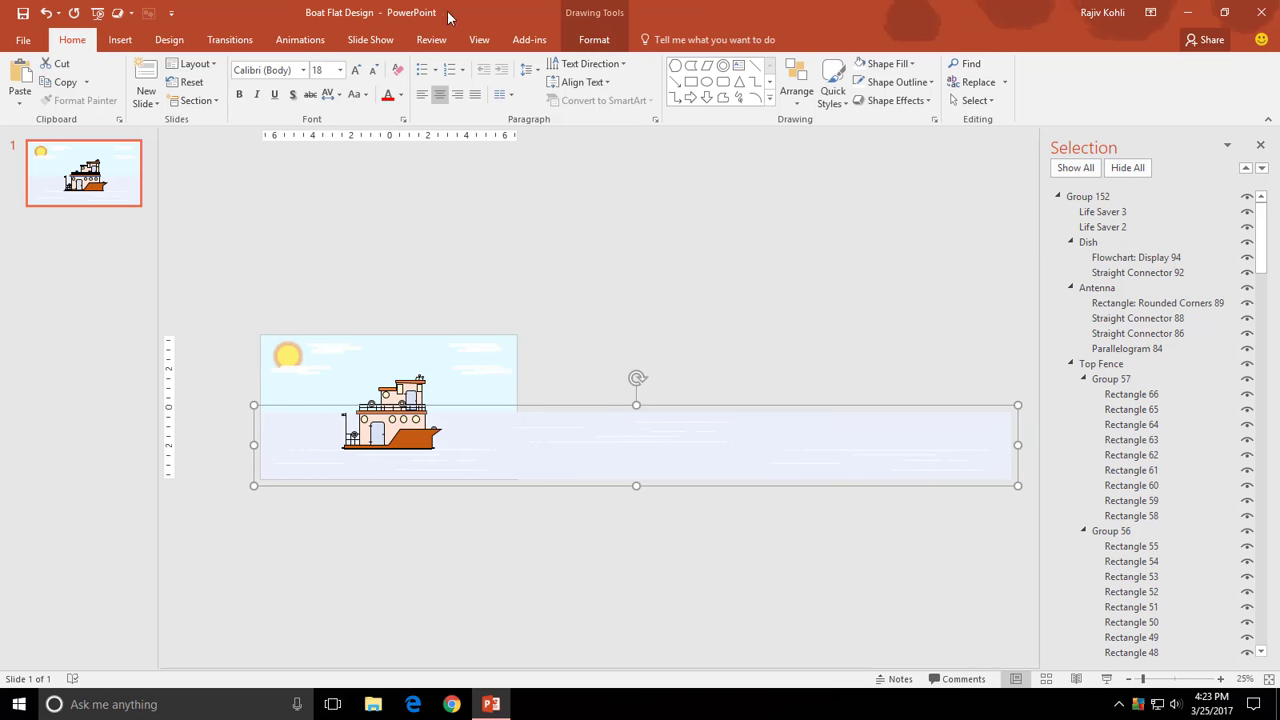
pyautogui.click(289, 44)
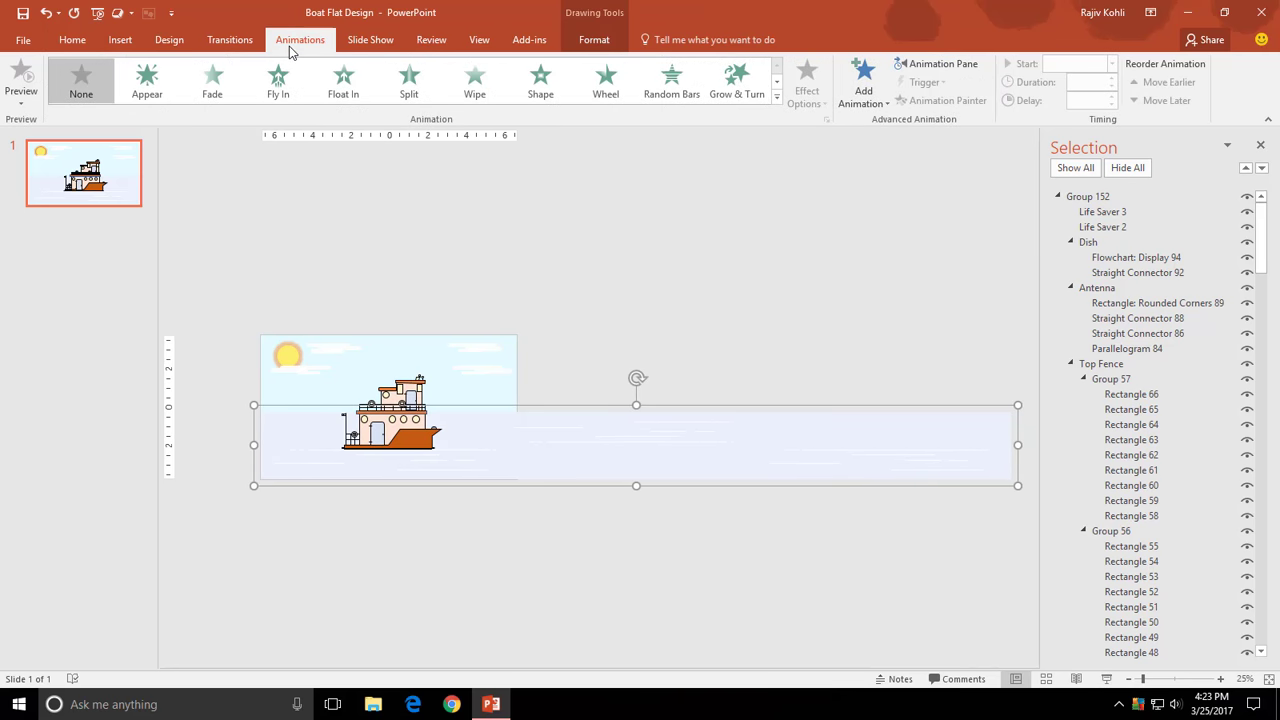
pyautogui.click(860, 100)
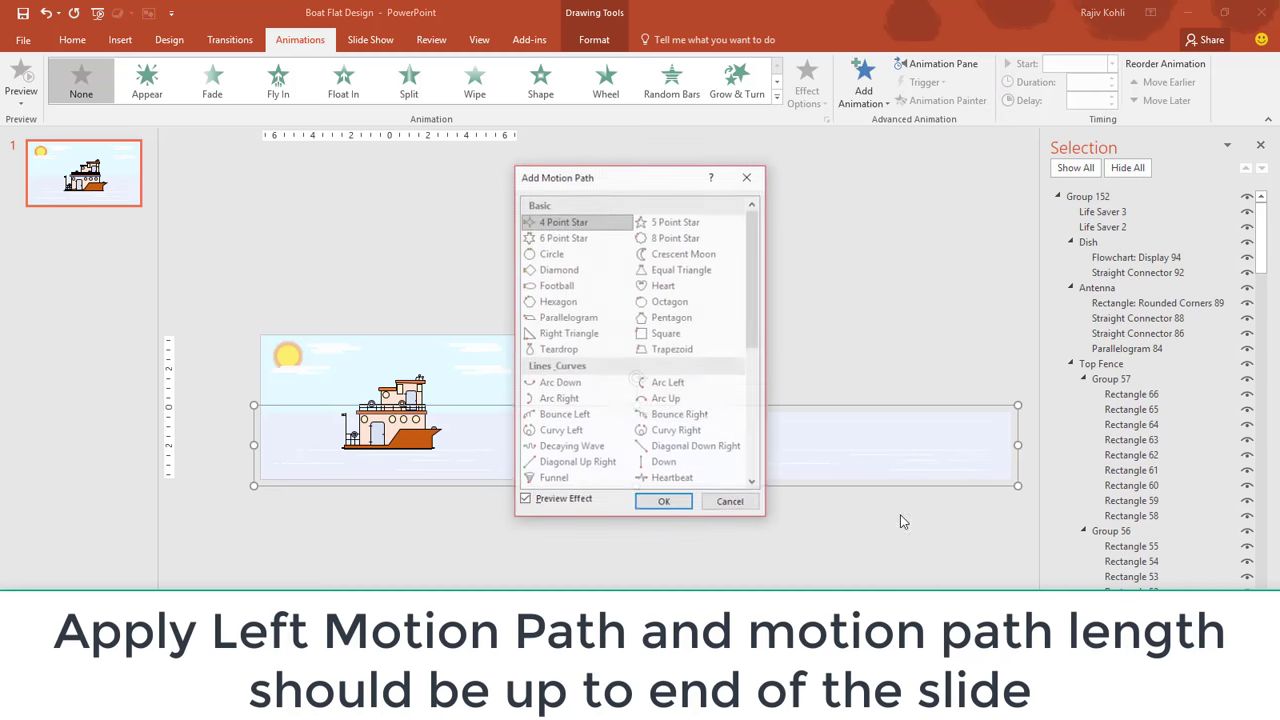
# - Apply a Left motion path to Water and Waves Full and drag its end far past the slide's left edge
pyautogui.scroll(-1, 674, 380)
pyautogui.click(615, 447)
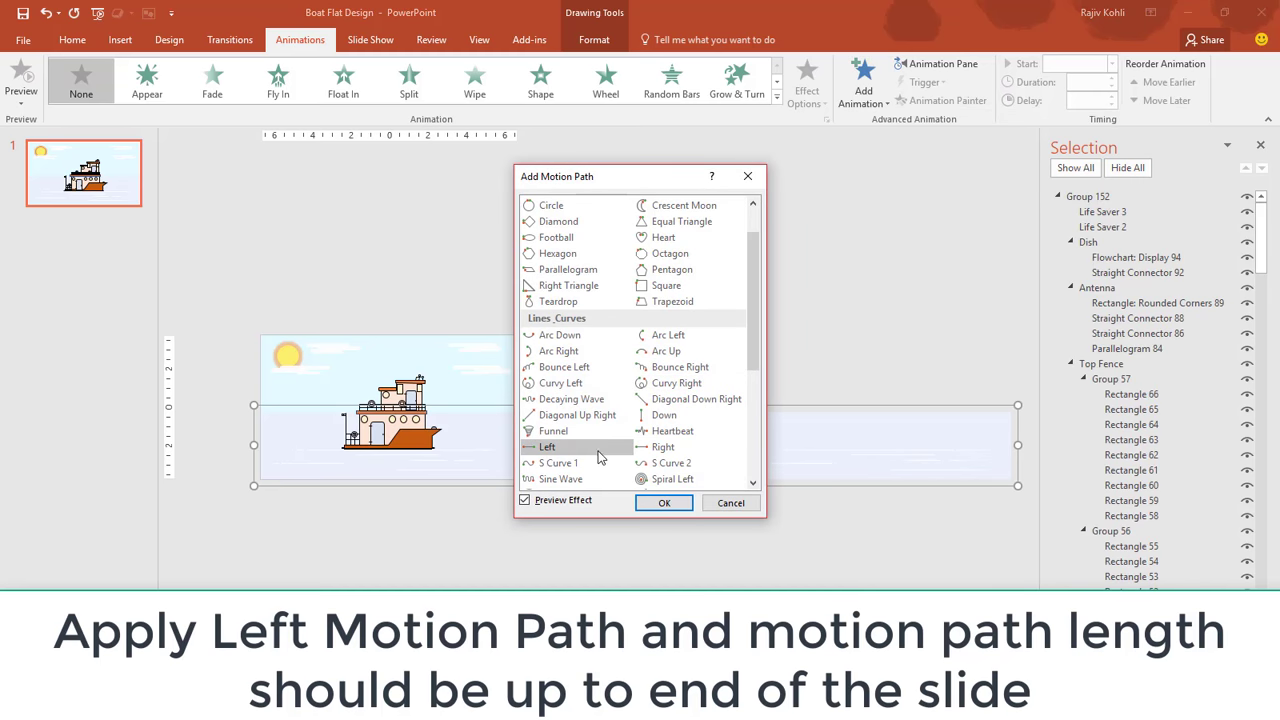
pyautogui.click(662, 503)
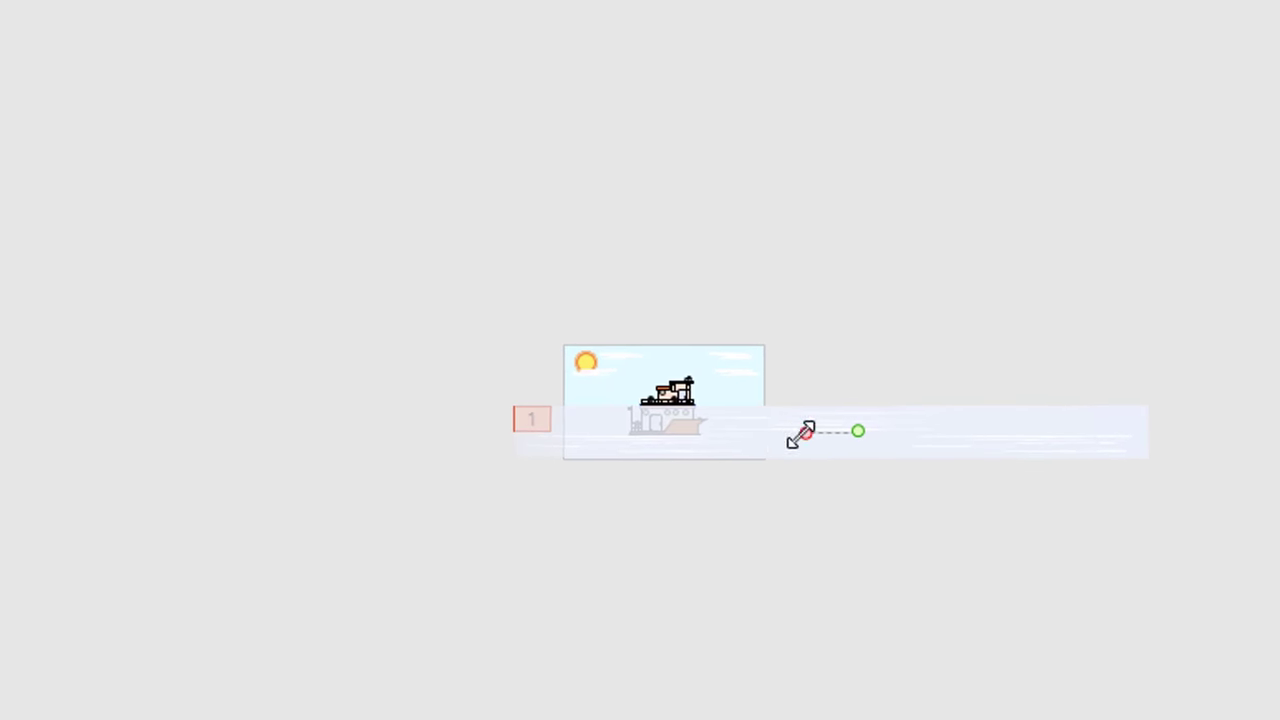
pyautogui.moveTo(740, 429); pyautogui.dragTo(476, 426)
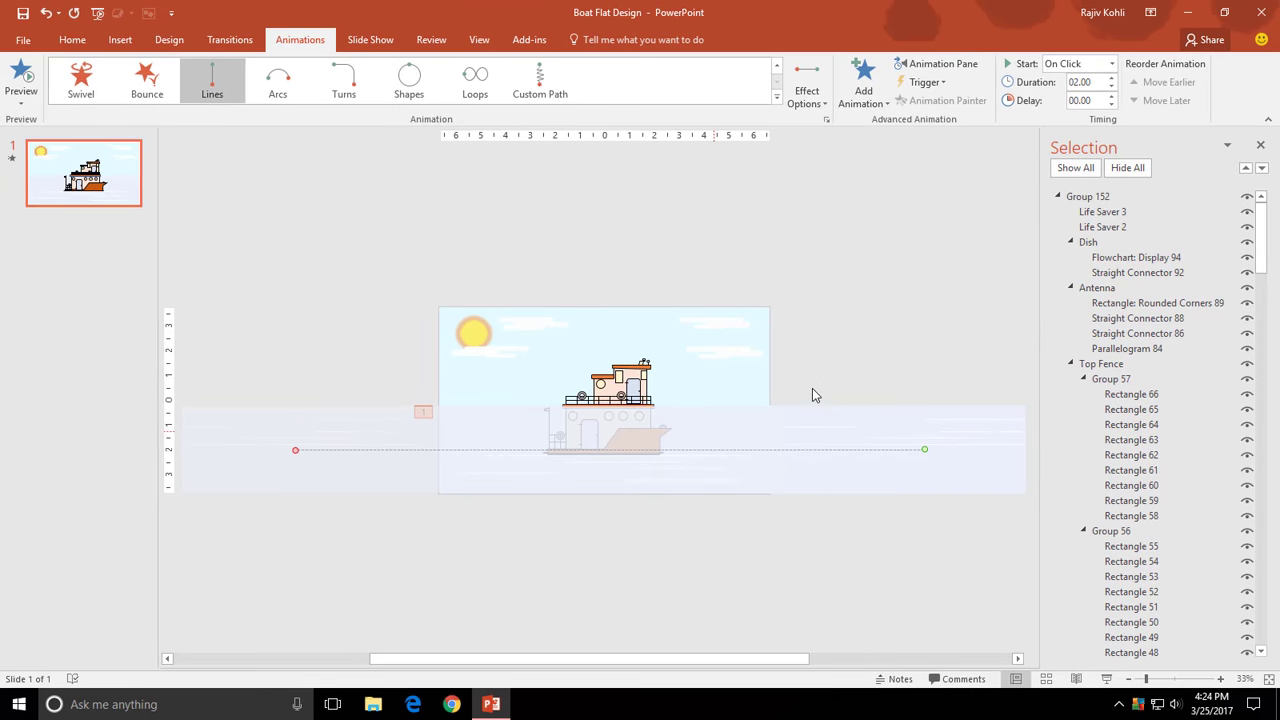
pyautogui.click(759, 424)
# - Set the water's motion to no smooth start, With Previous, repeating until end of slide
pyautogui.click(935, 63)
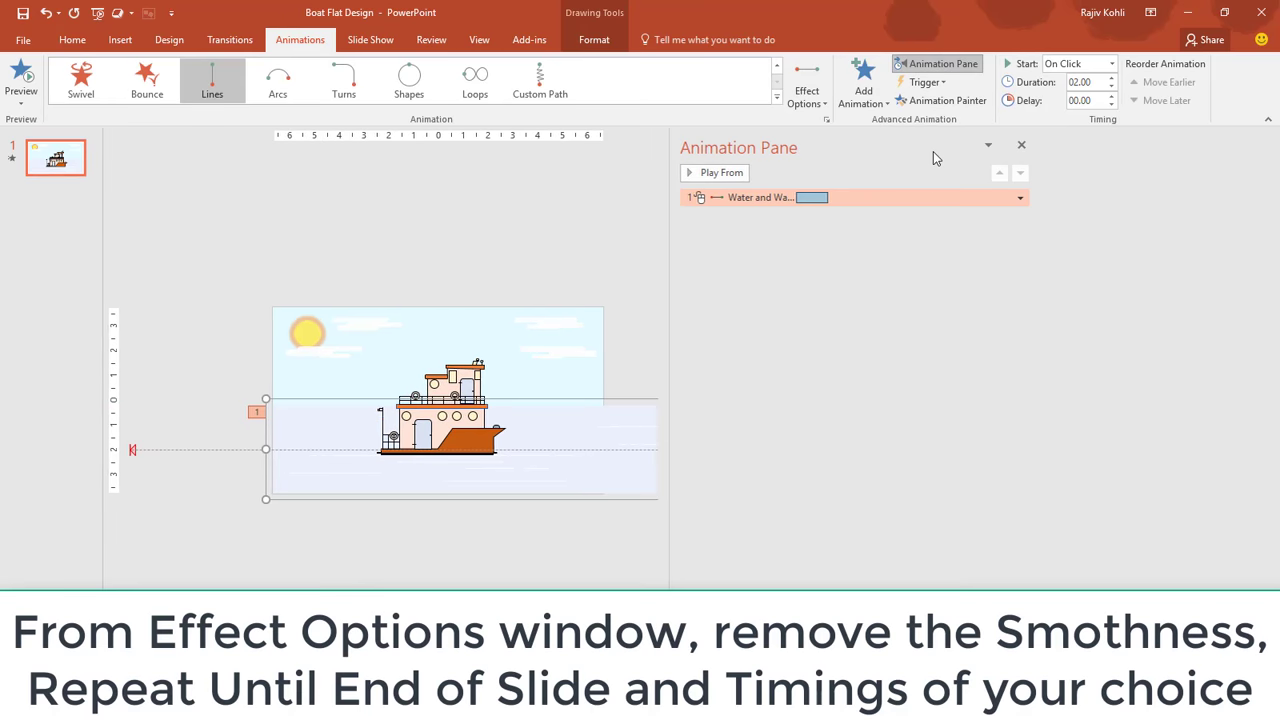
pyautogui.doubleClick(726, 197)
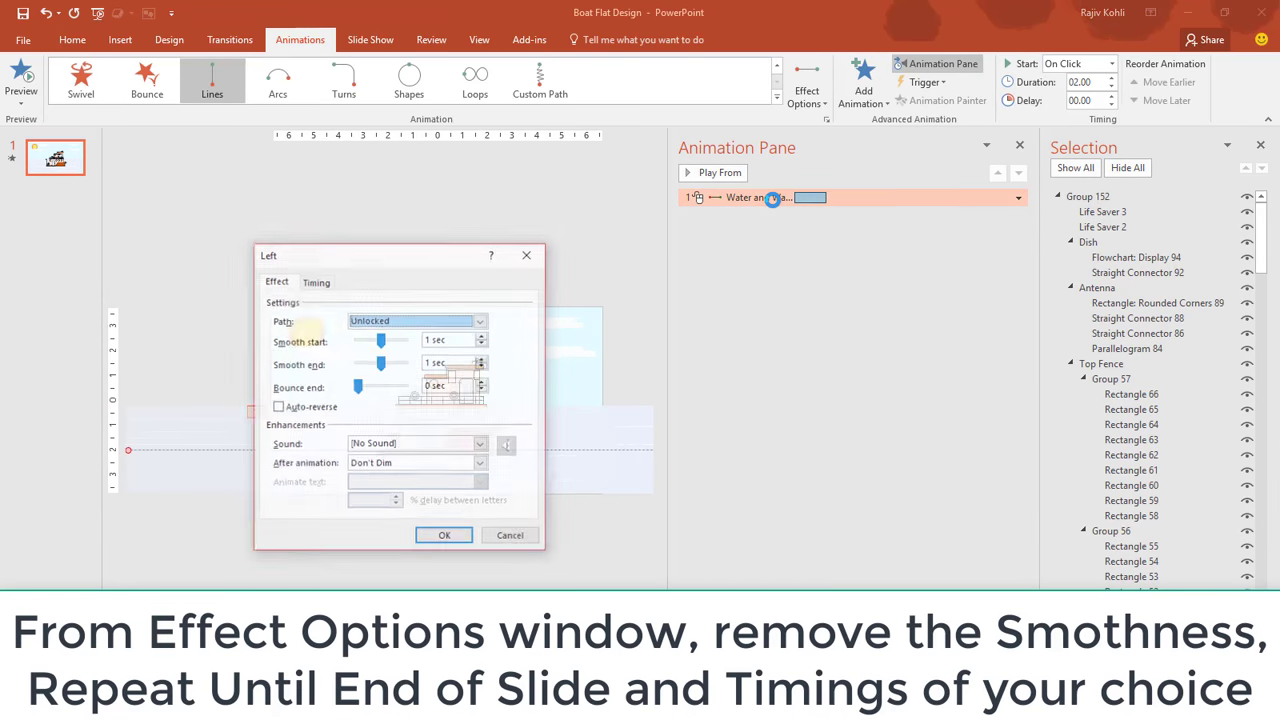
pyautogui.moveTo(380, 345); pyautogui.dragTo(357, 345)
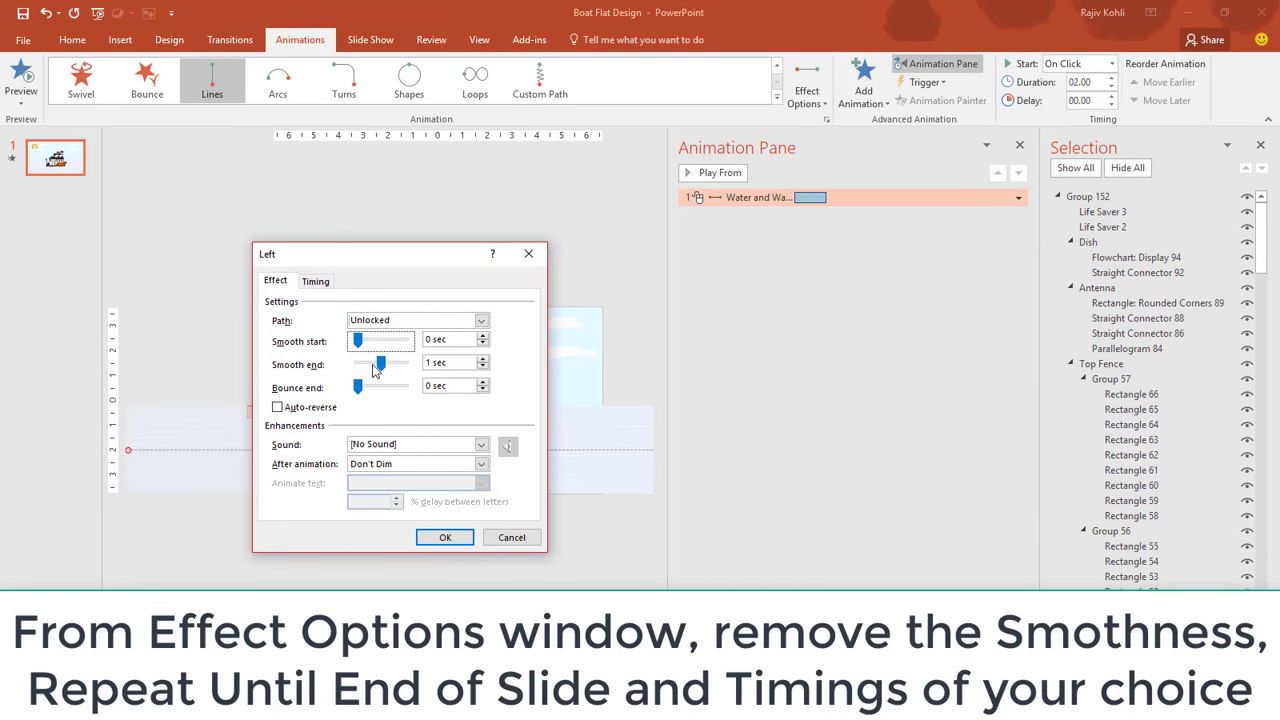
pyautogui.click(314, 281)
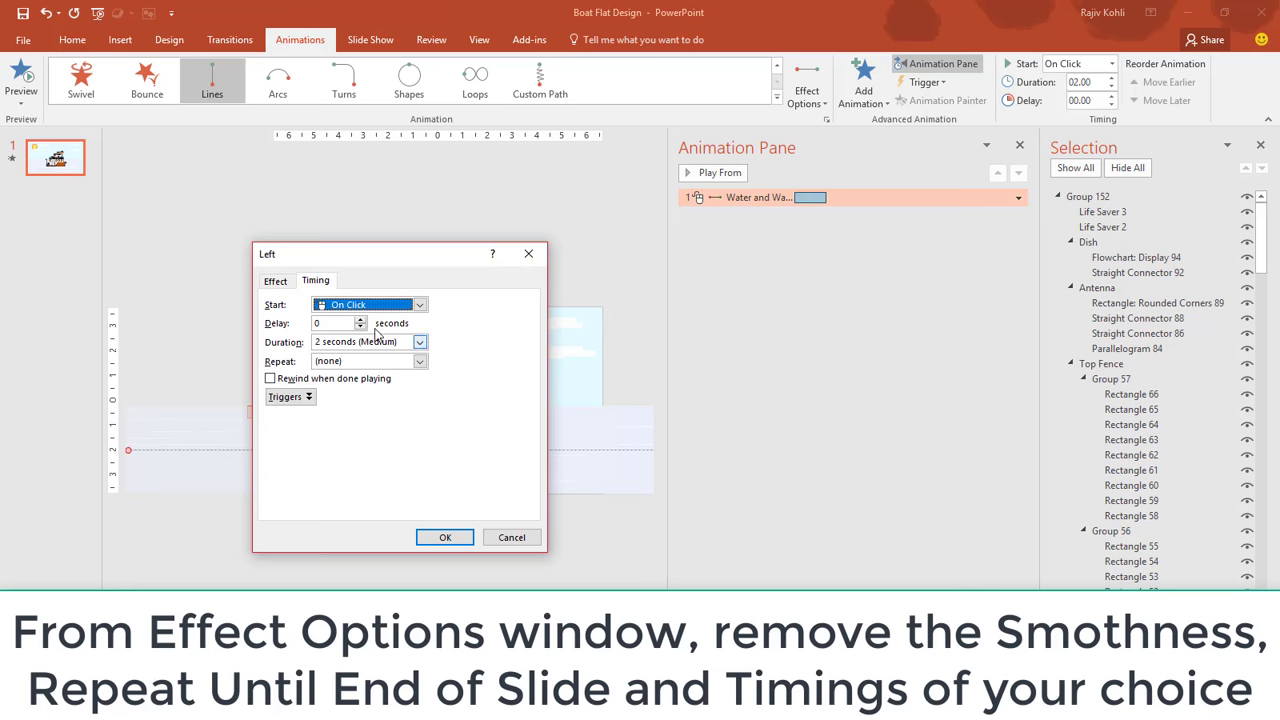
pyautogui.click(420, 304)
pyautogui.click(360, 331)
pyautogui.click(420, 361)
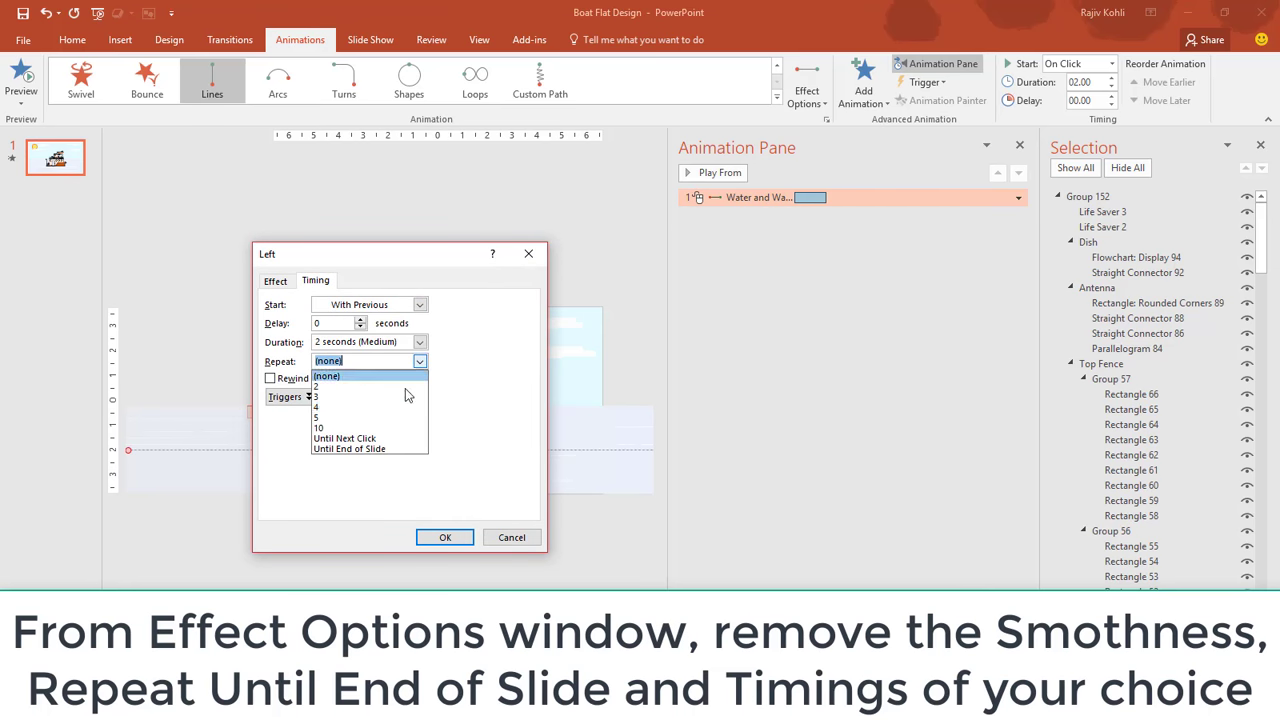
pyautogui.click(386, 451)
pyautogui.click(445, 537)
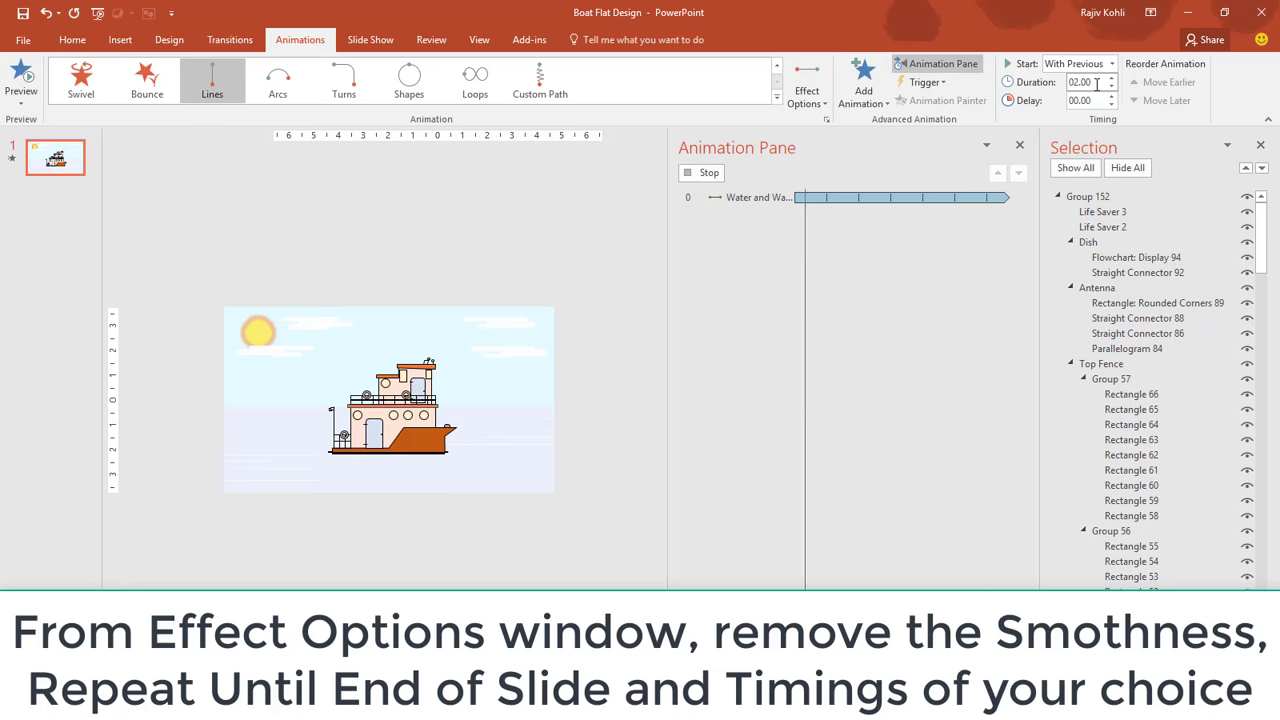
# - Change the water animation's duration to 15 seconds and preview it in the slide show
pyautogui.click(1085, 82)
pyautogui.write('1')
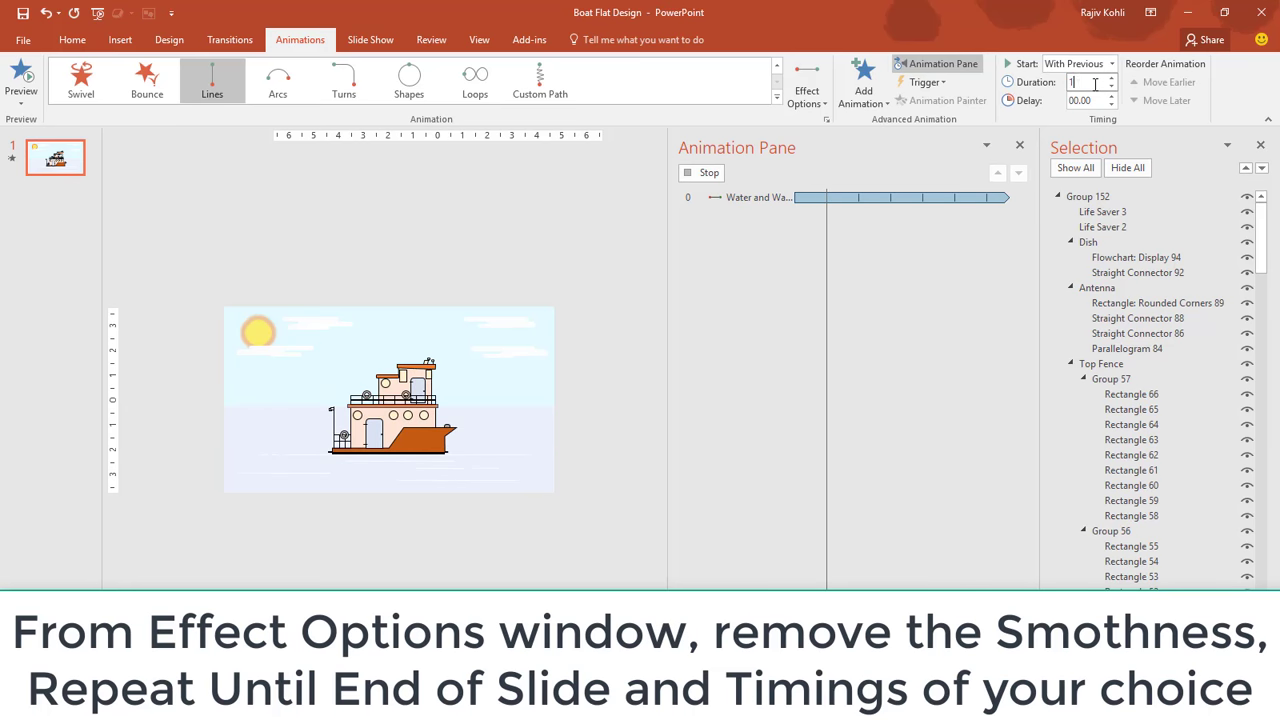
pyautogui.write('5')
pyautogui.press('Return')
pyautogui.click(450, 277)
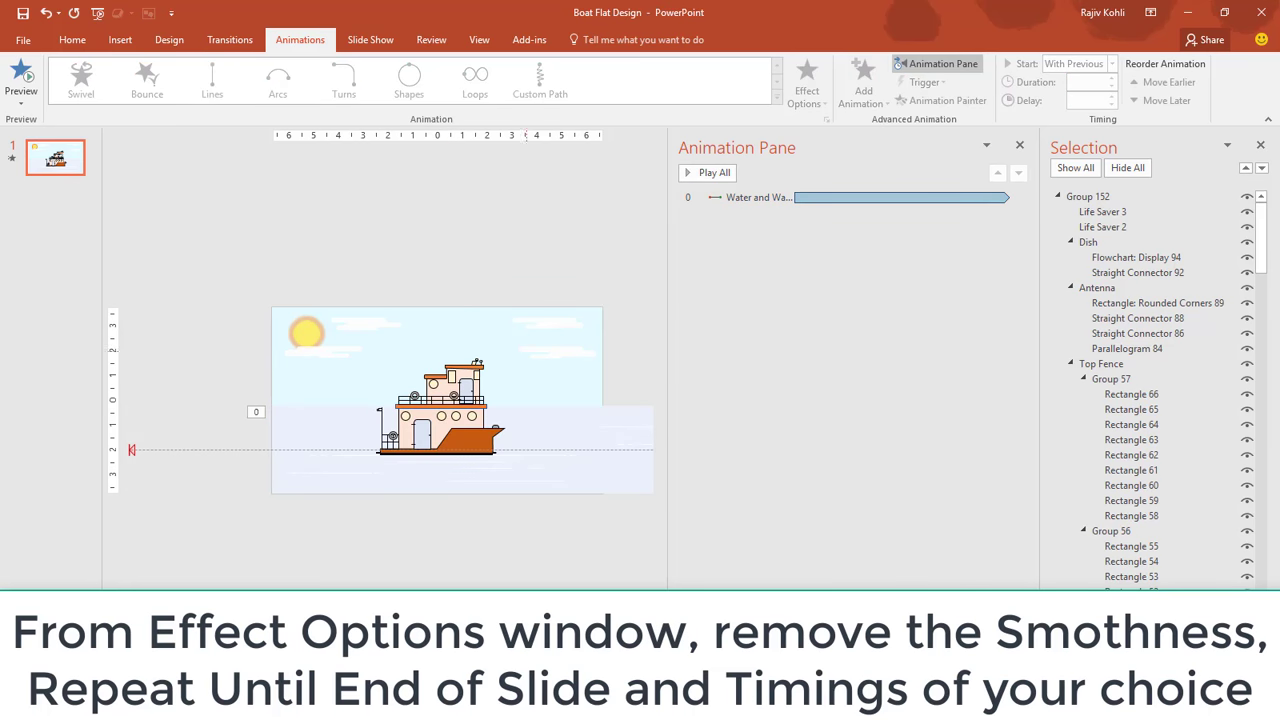
pyautogui.click(1106, 680)
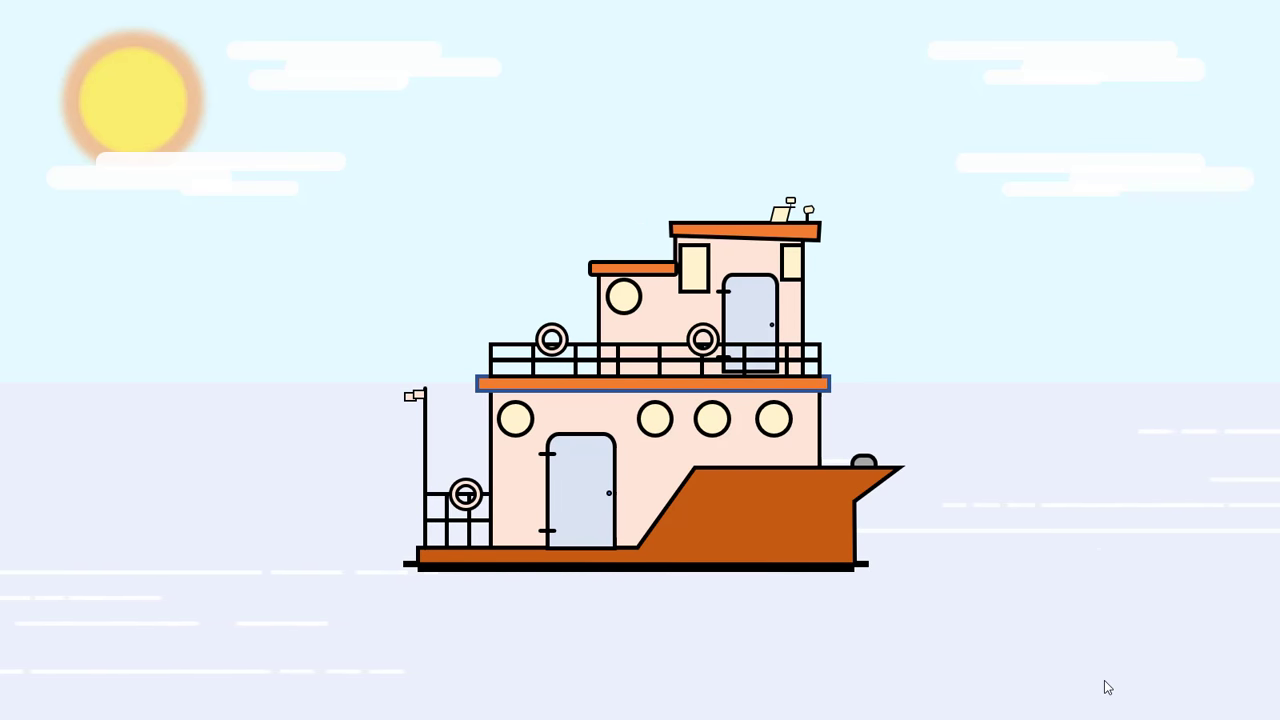
pyautogui.press('Escape')
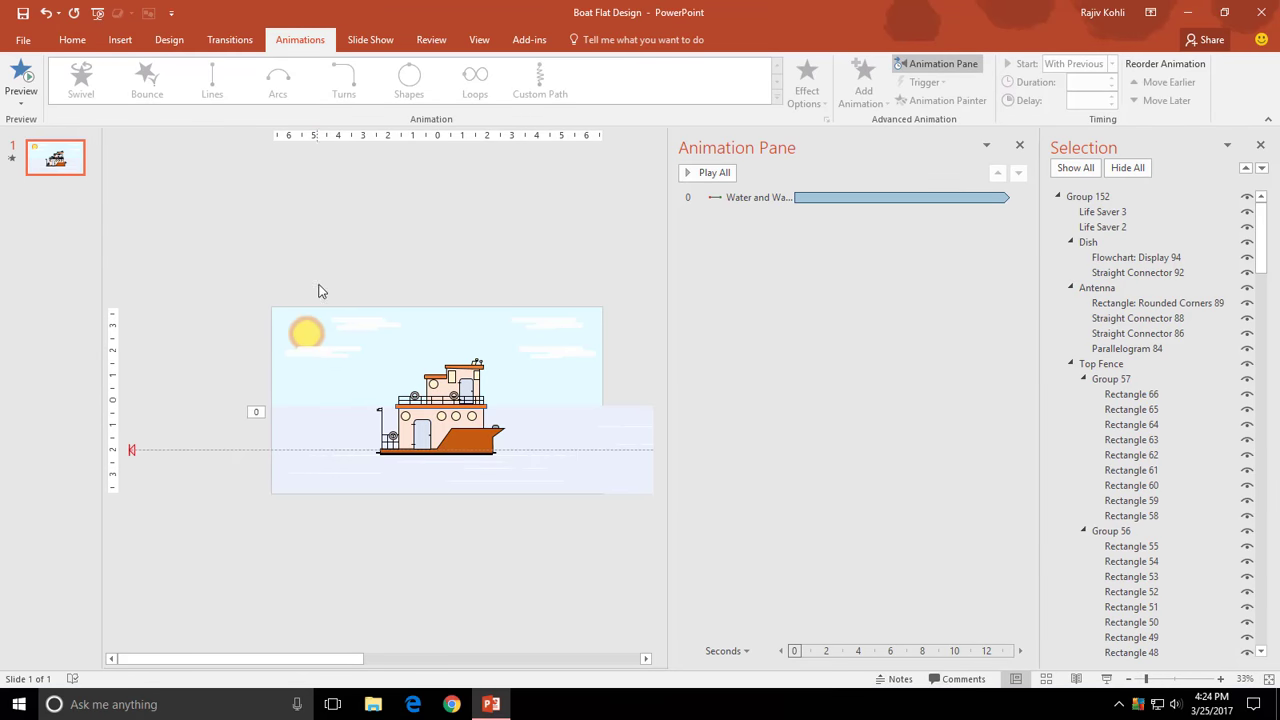
pyautogui.moveTo(336, 349)
pyautogui.mouseDown()
pyautogui.moveTo(438, 360)
pyautogui.moveTo(357, 328)
pyautogui.mouseUp()
# - Move the right-hand cloud just off the slide and give it a Left motion path
pyautogui.click(367, 328)
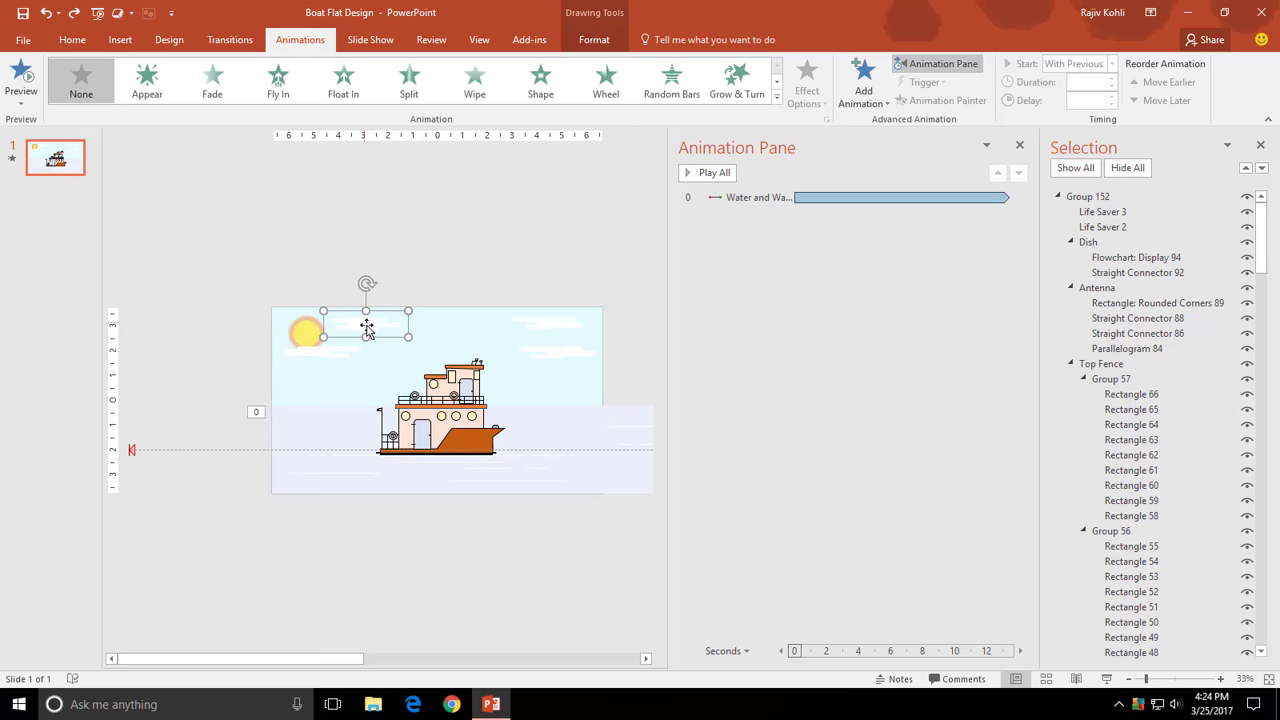
pyautogui.click(558, 358)
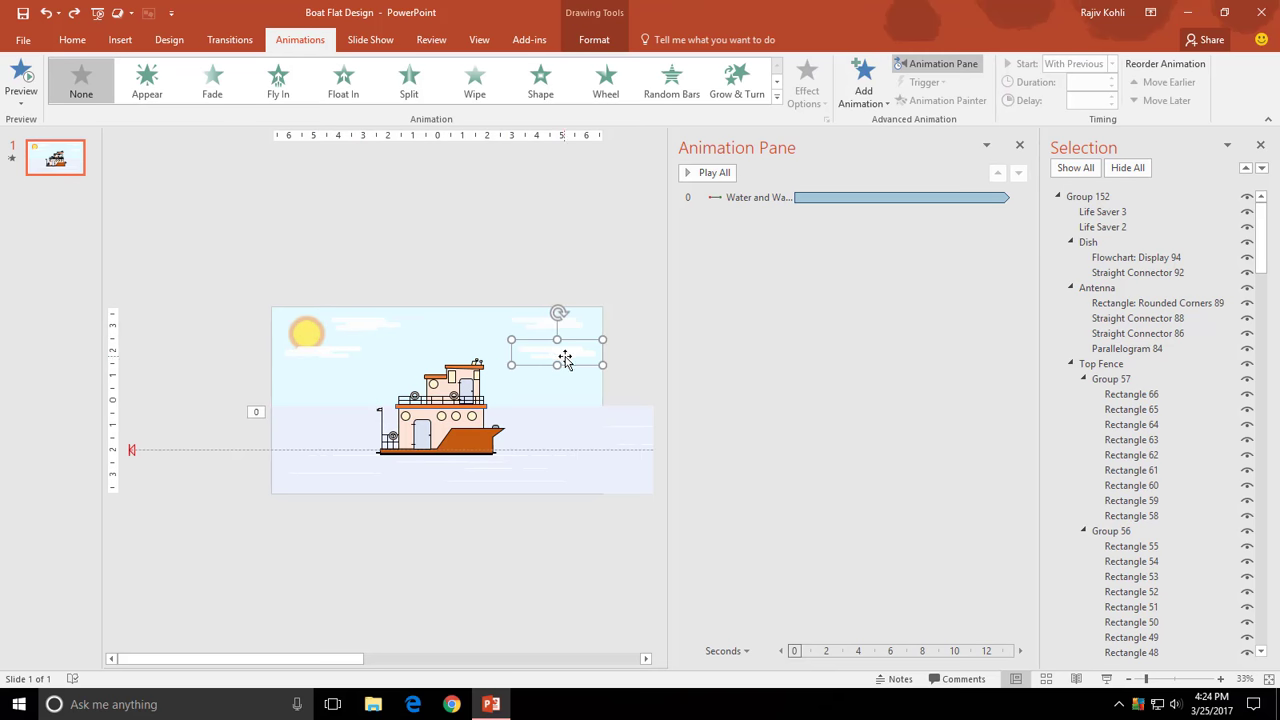
pyautogui.moveTo(596, 355)
pyautogui.mouseDown()
pyautogui.moveTo(651, 354)
pyautogui.moveTo(630, 355)
pyautogui.mouseUp()
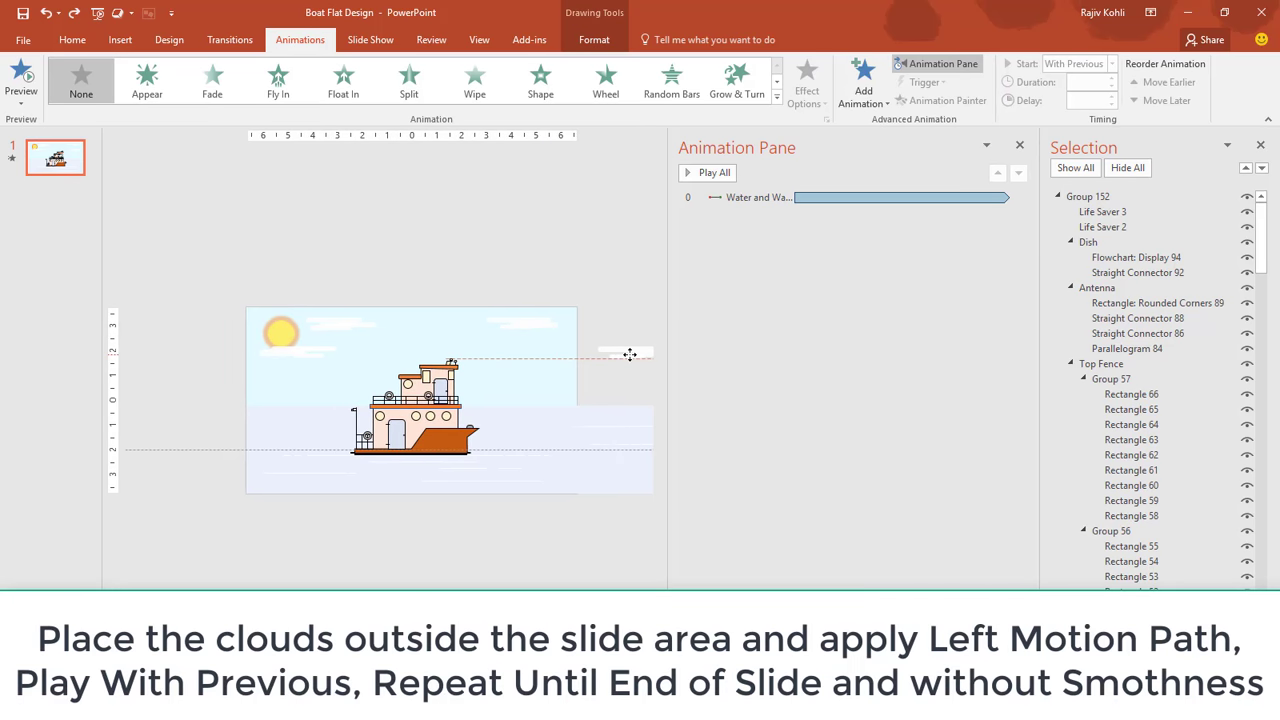
pyautogui.click(862, 80)
pyautogui.click(880, 580)
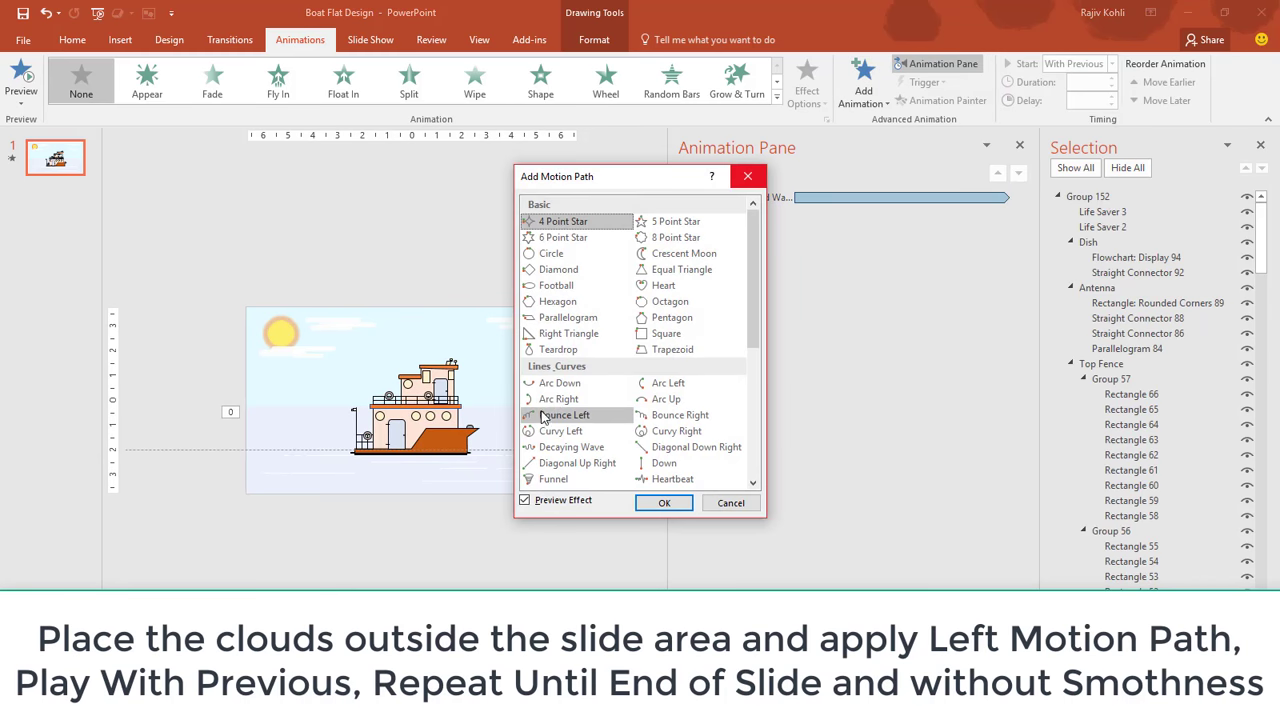
pyautogui.scroll(-3, 543, 418)
pyautogui.click(547, 351)
pyautogui.click(668, 503)
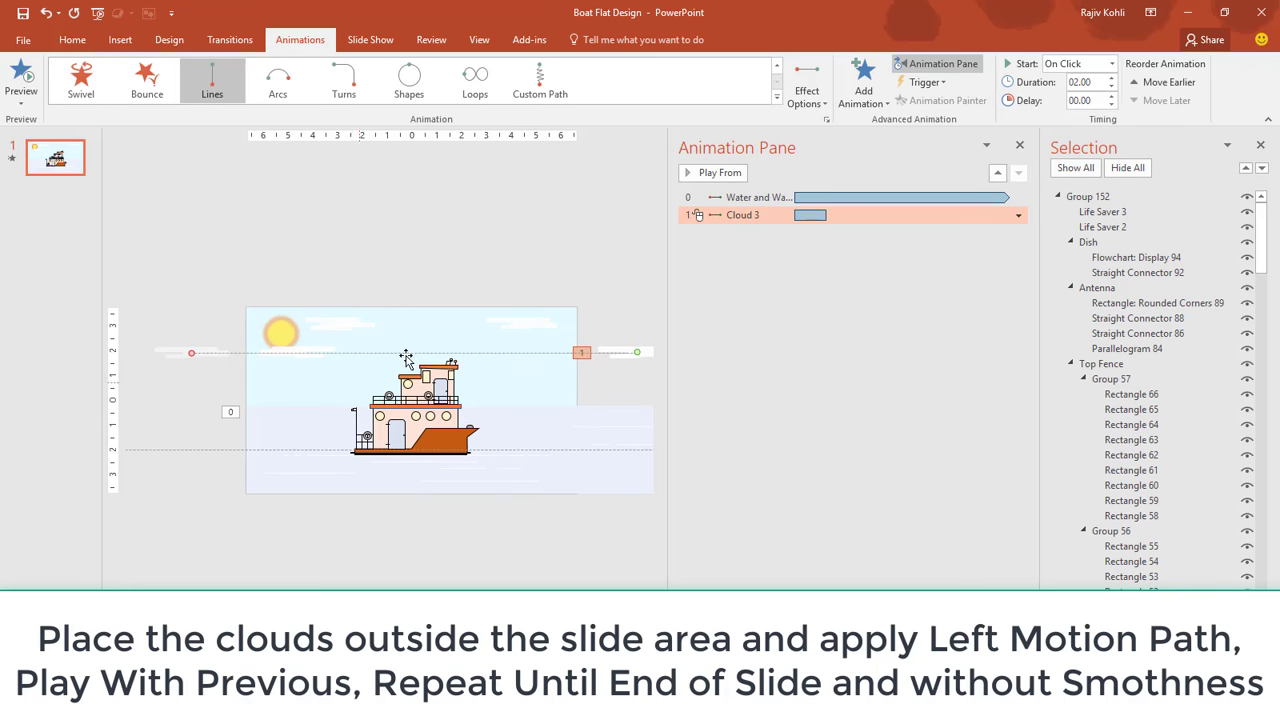
pyautogui.press('Escape')
# - Set Cloud 3's drift to no smooth start, With Previous, repeating until slide end, then preview
pyautogui.click(743, 215)
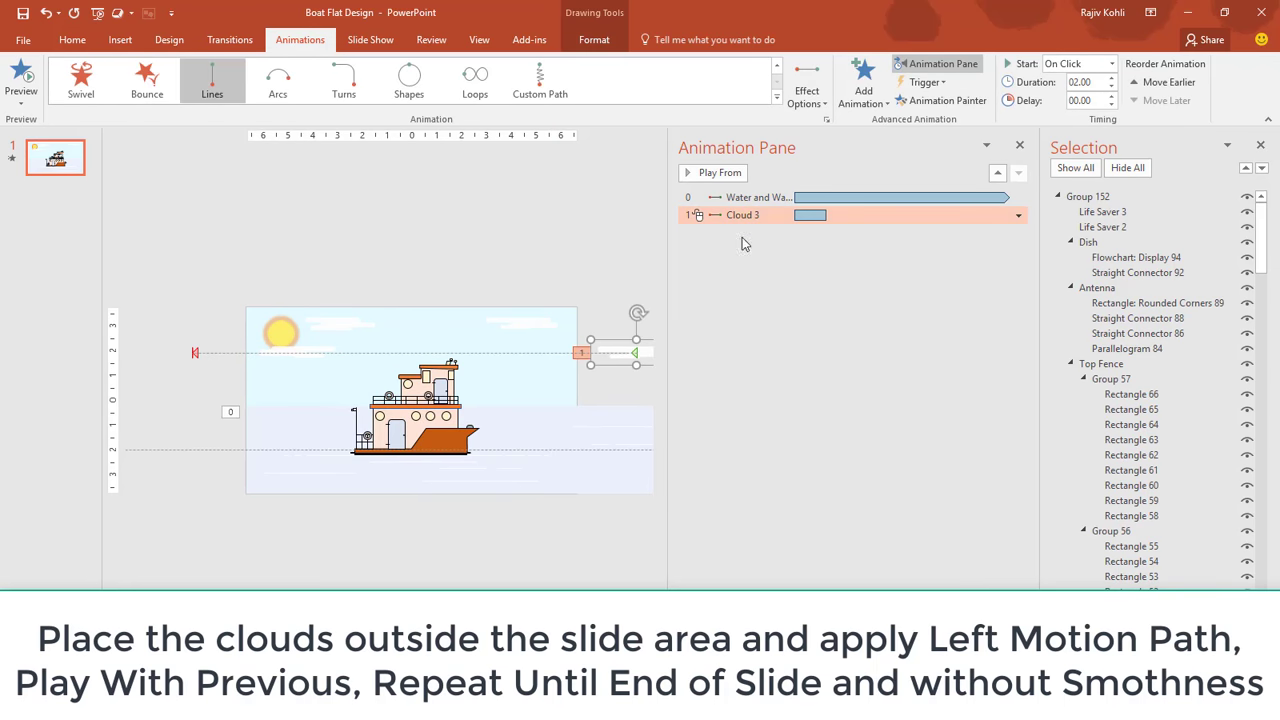
pyautogui.doubleClick(740, 214)
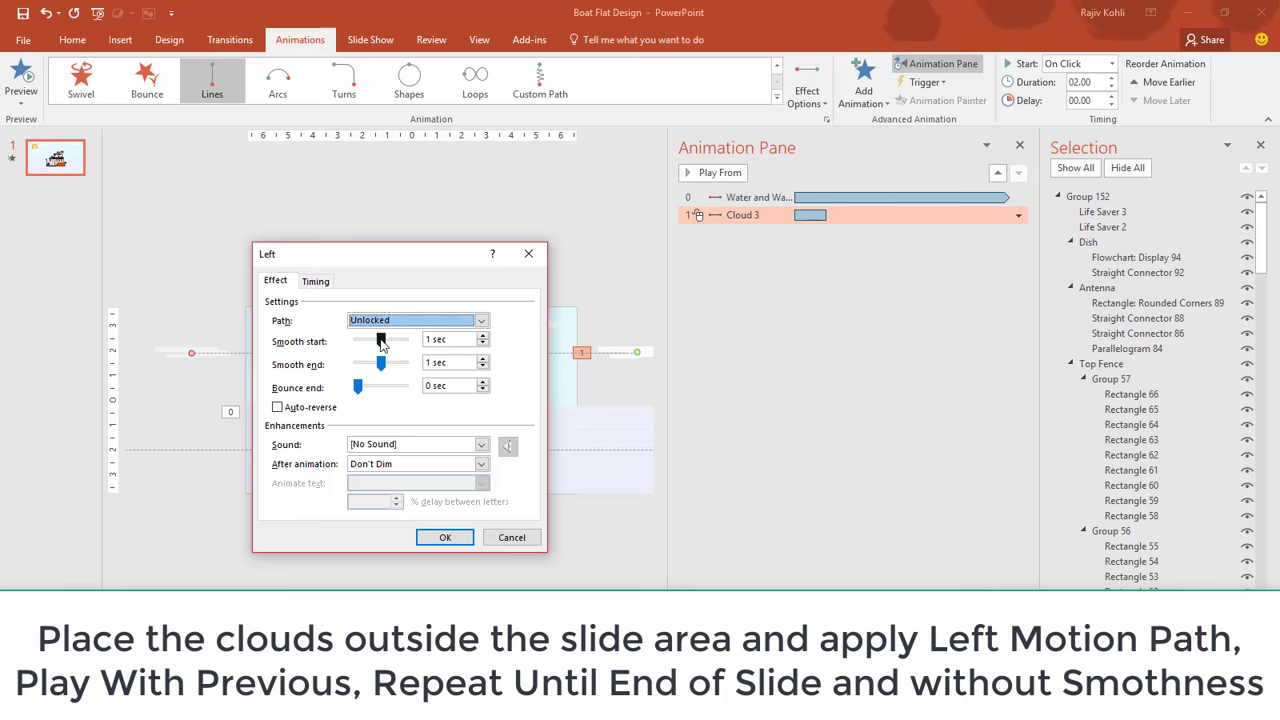
pyautogui.moveTo(382, 345); pyautogui.dragTo(356, 343)
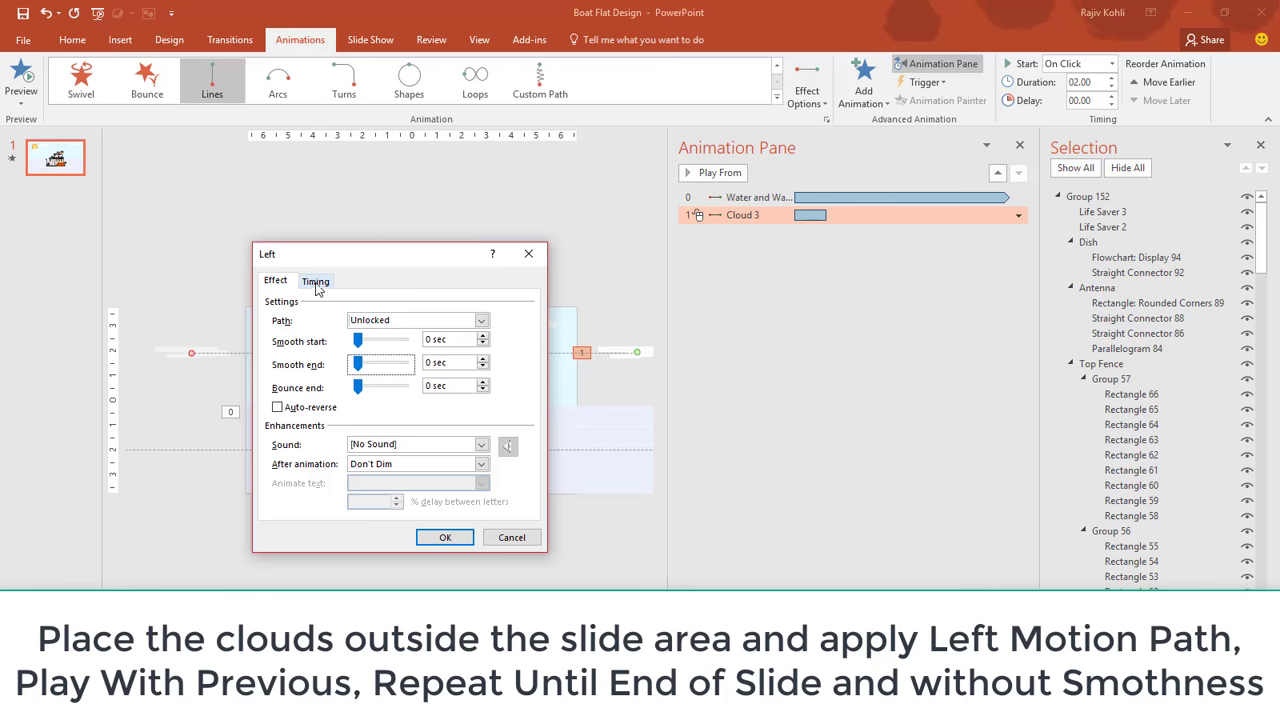
pyautogui.click(316, 282)
pyautogui.click(362, 306)
pyautogui.click(350, 330)
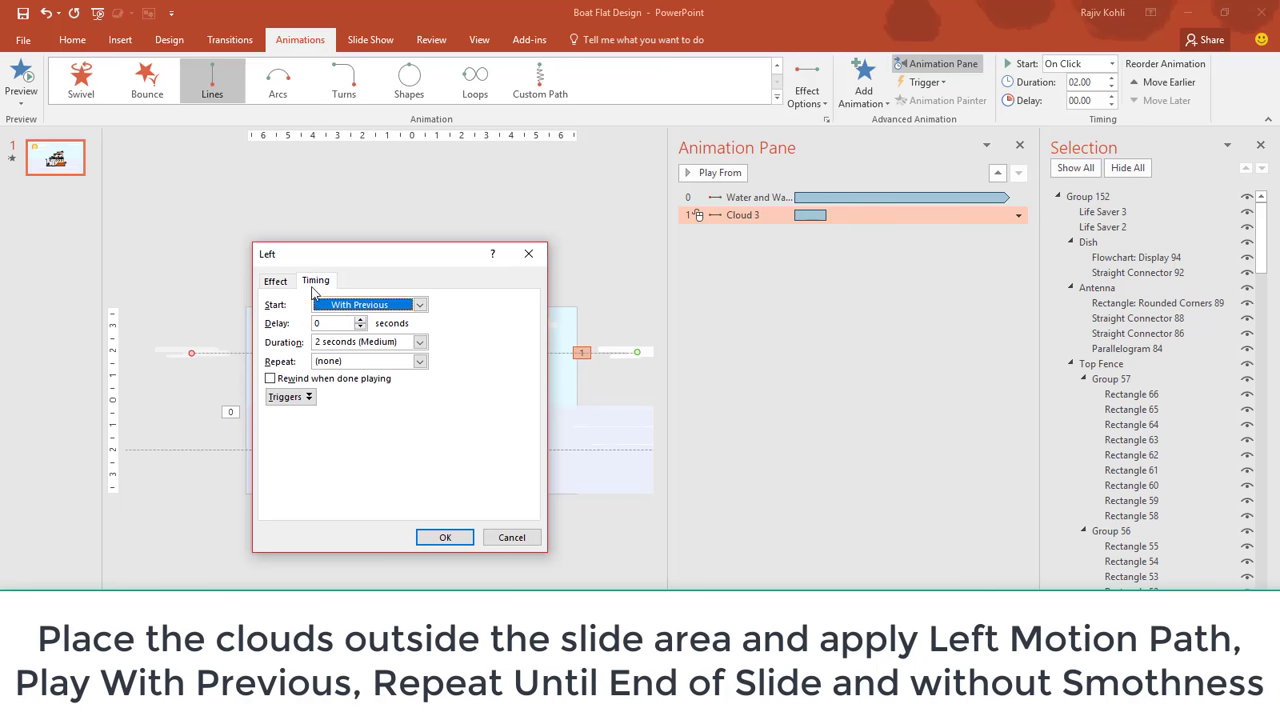
pyautogui.click(420, 362)
pyautogui.click(362, 444)
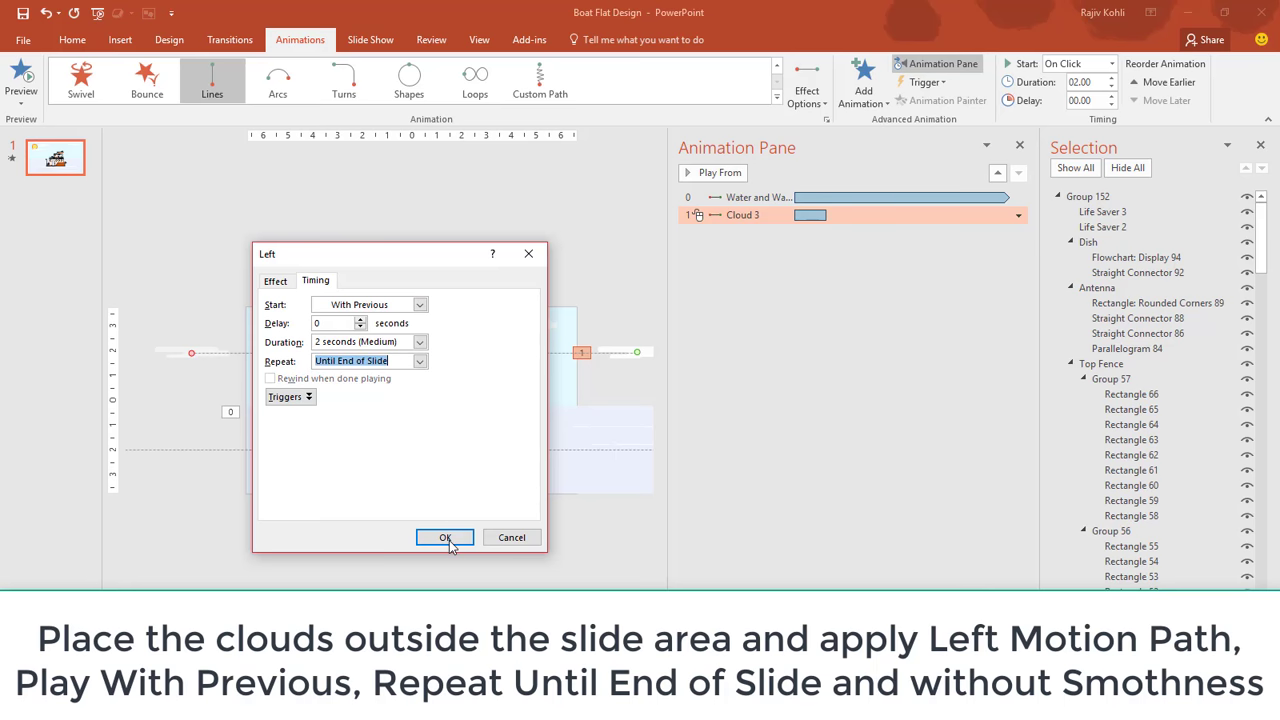
pyautogui.click(445, 537)
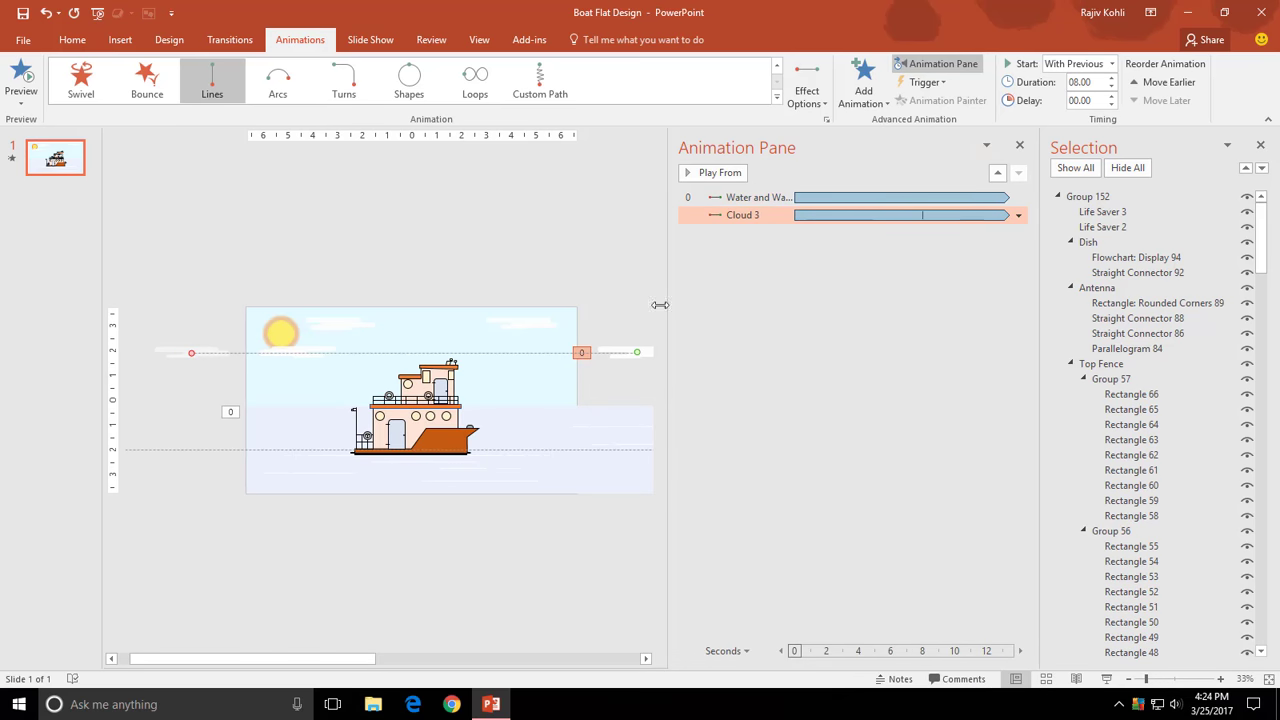
pyautogui.press('F5')
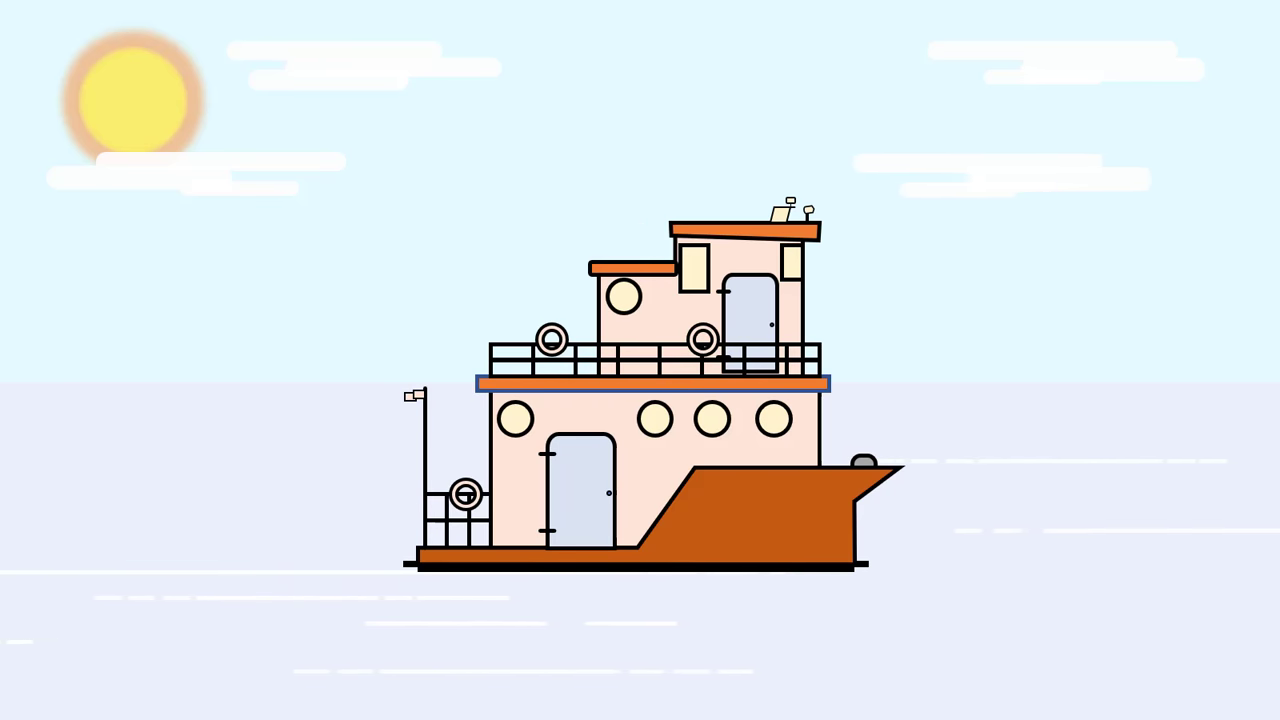
pyautogui.press('Escape')
# - Use Animation Painter to copy Cloud 3's Left drift onto Clouds 2, 1 and 4, then preview
pyautogui.click(562, 348)
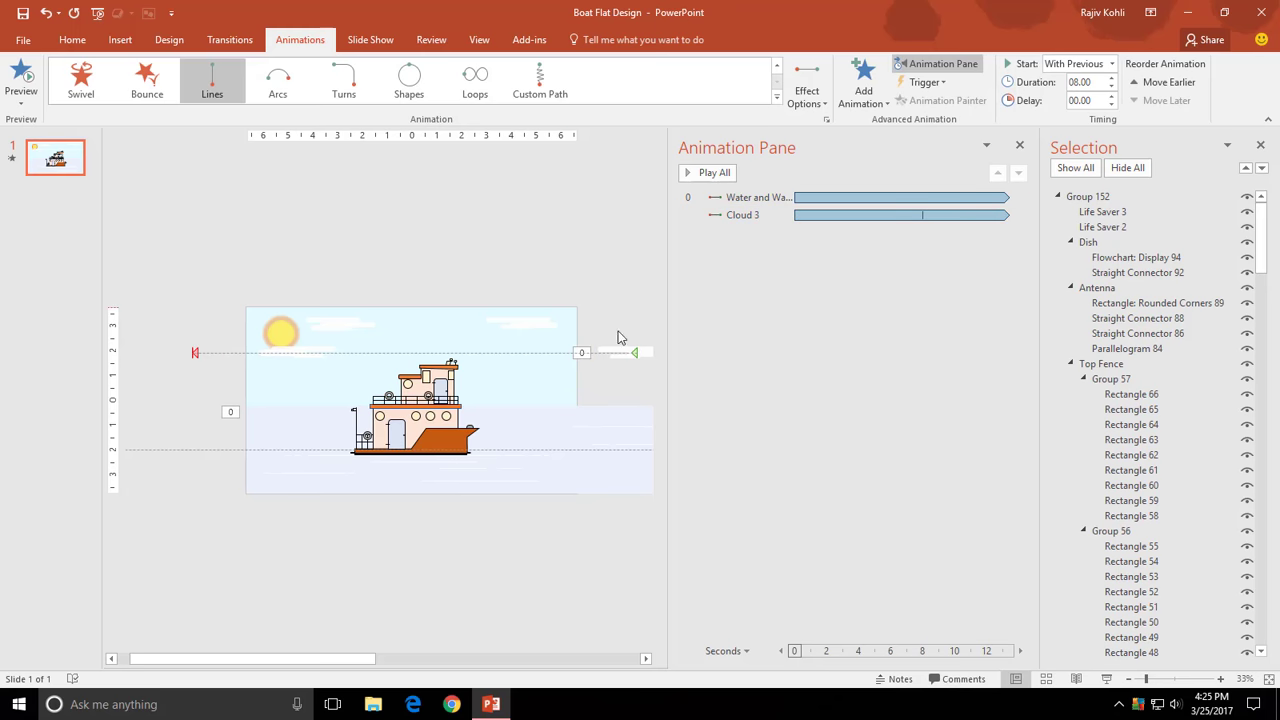
pyautogui.click(940, 100)
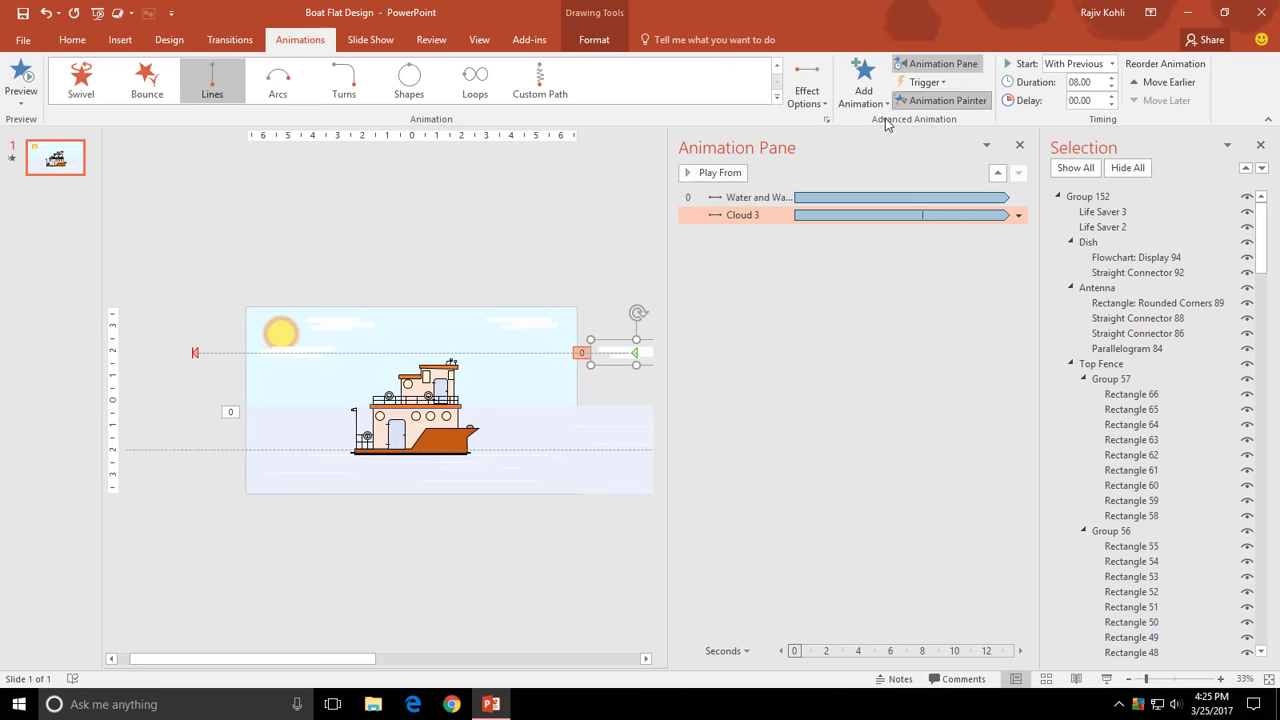
pyautogui.click(545, 325)
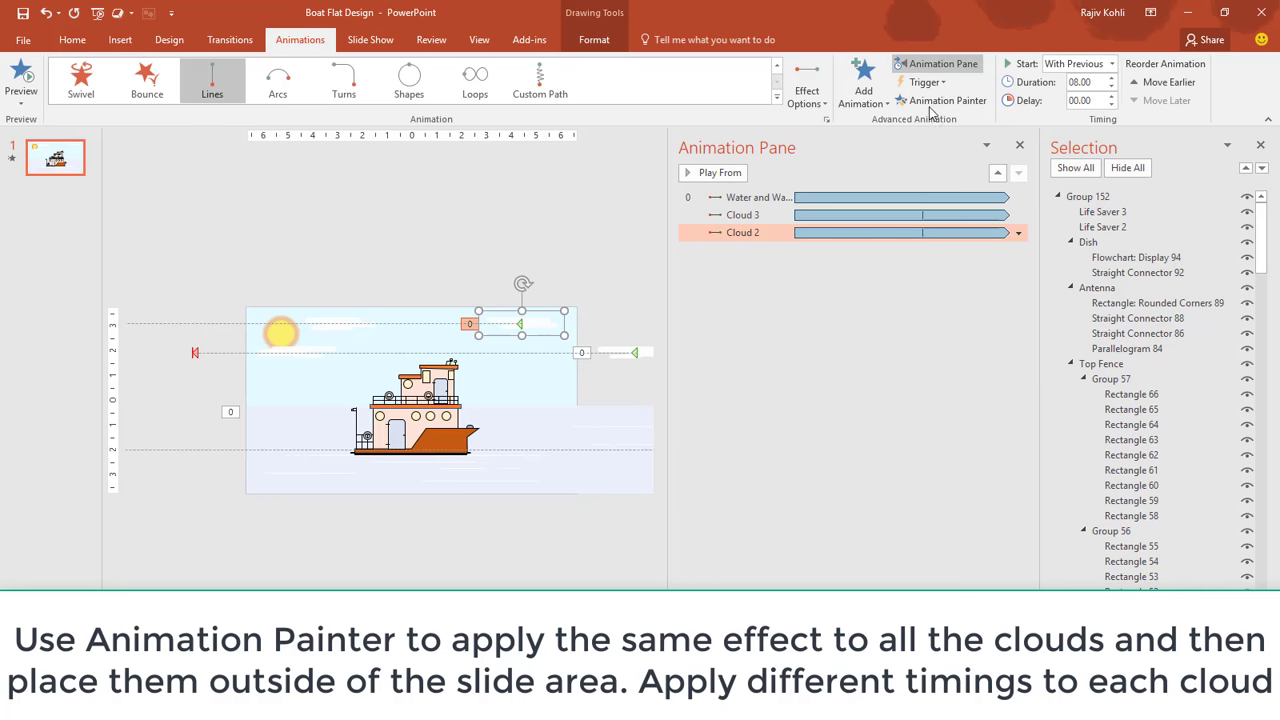
pyautogui.click(933, 102)
pyautogui.click(352, 325)
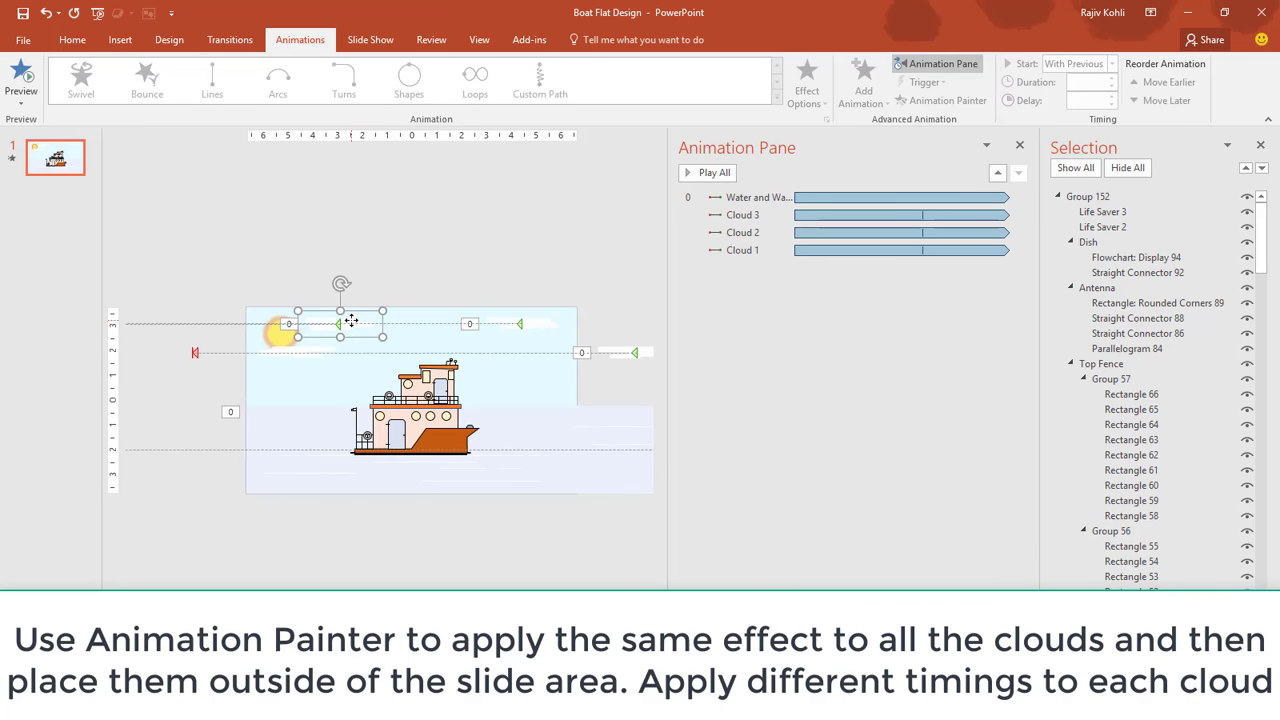
pyautogui.click(939, 106)
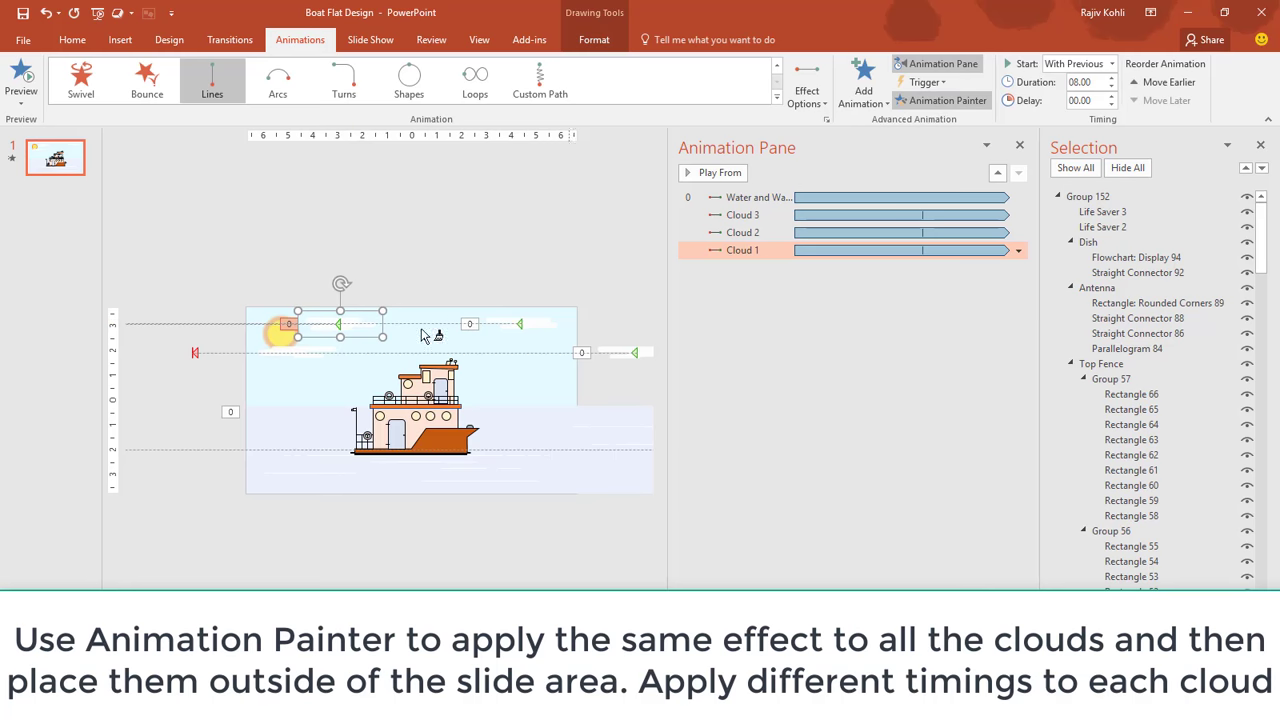
pyautogui.click(316, 354)
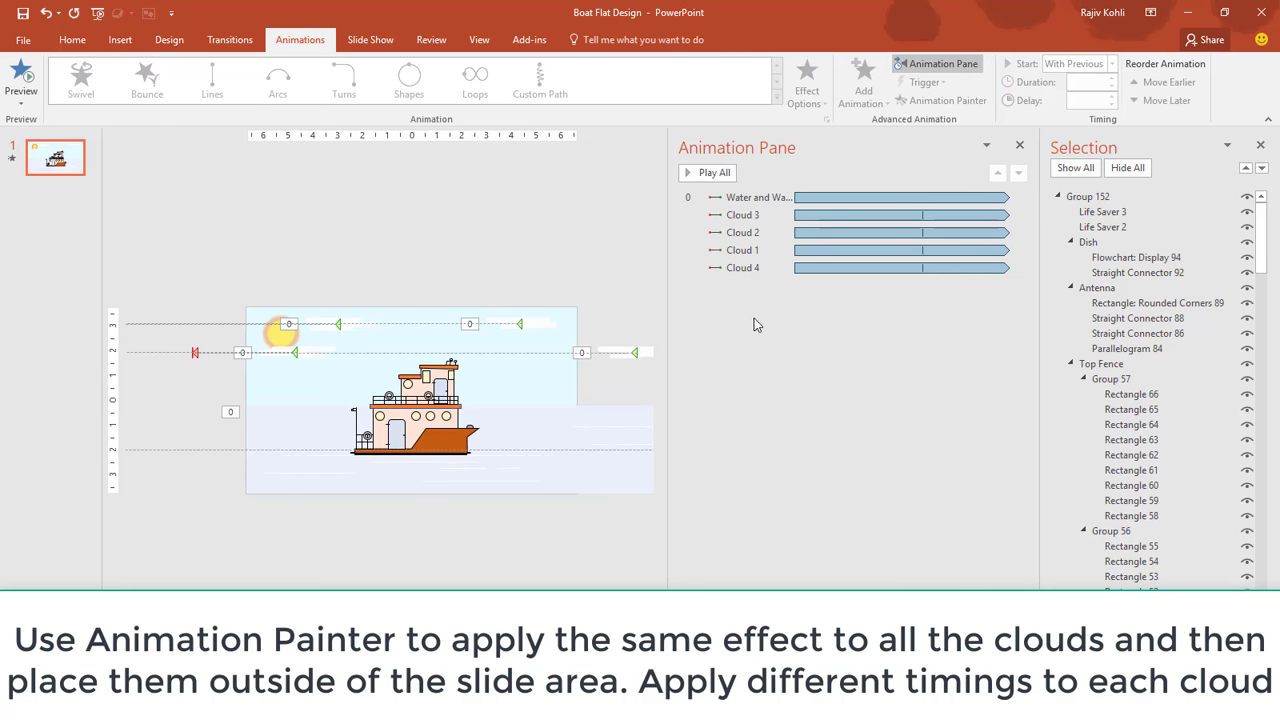
pyautogui.press('F5')
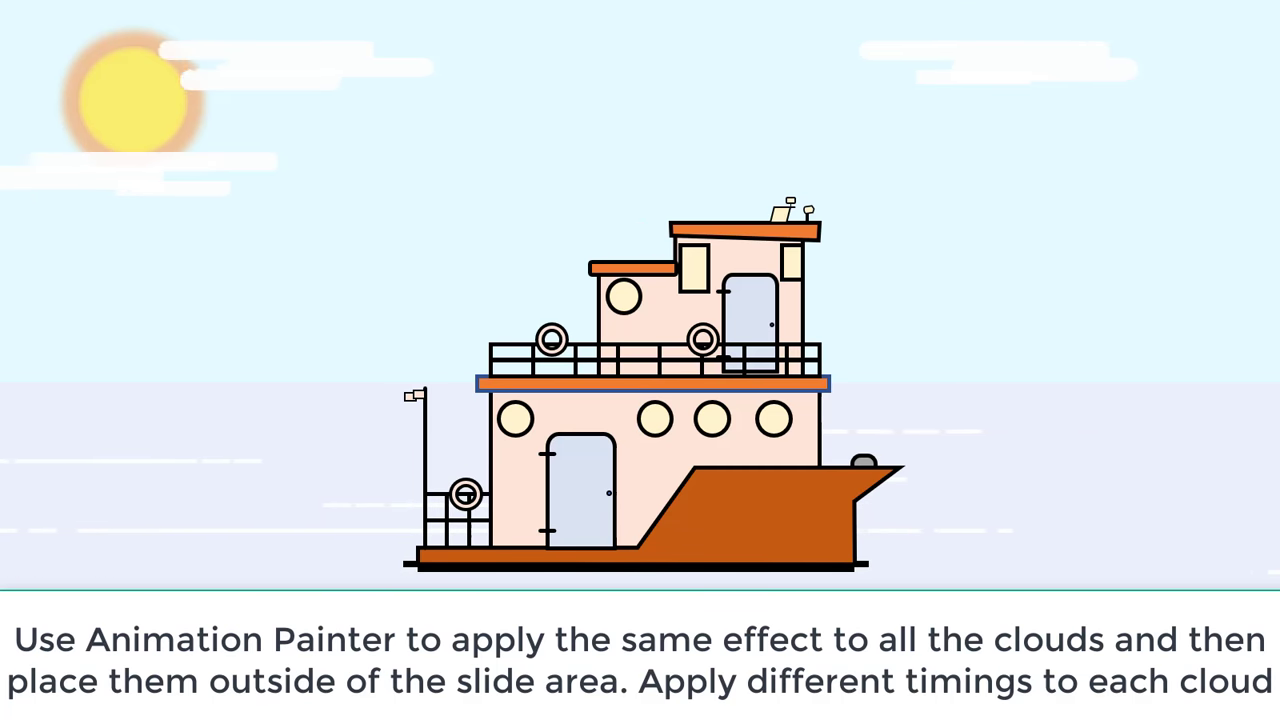
pyautogui.press('Escape')
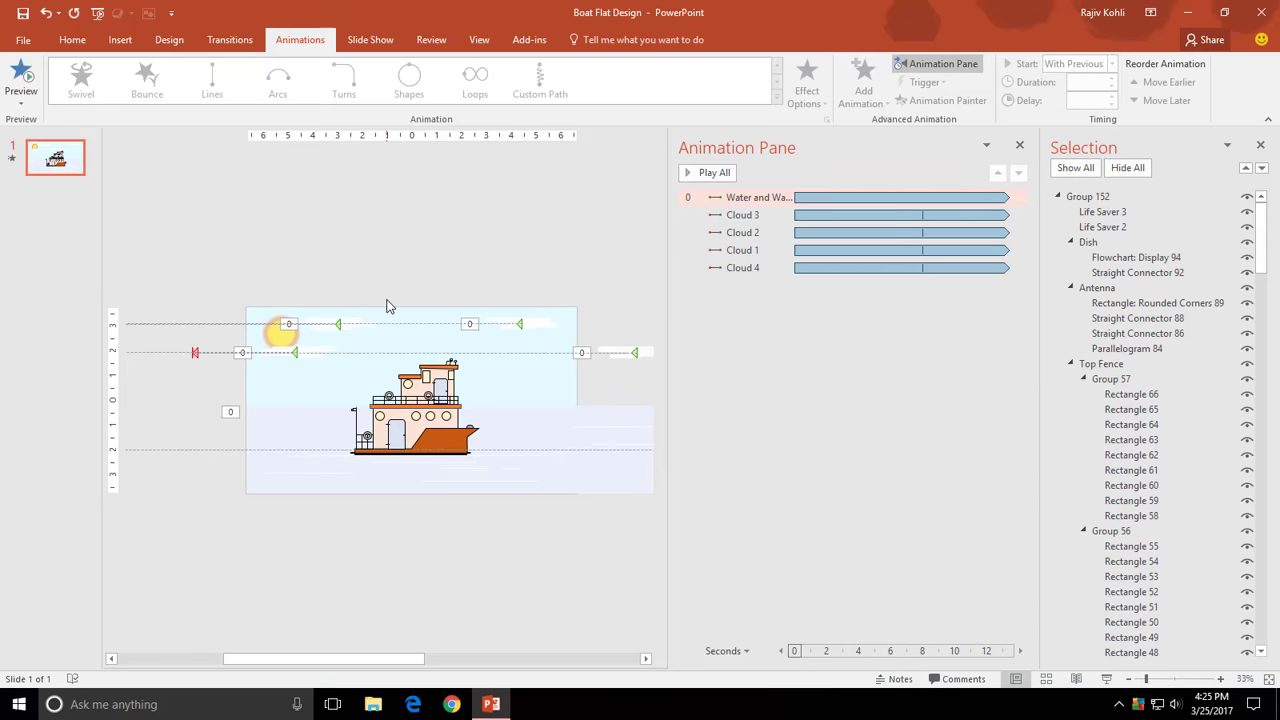
# - Move Cloud 4 just past the right edge and extend the Cloud 4, 1 and 3 paths past the left edge
pyautogui.keyDown('ctrl'); pyautogui.scroll(-1, 458, 335); pyautogui.keyUp('ctrl')
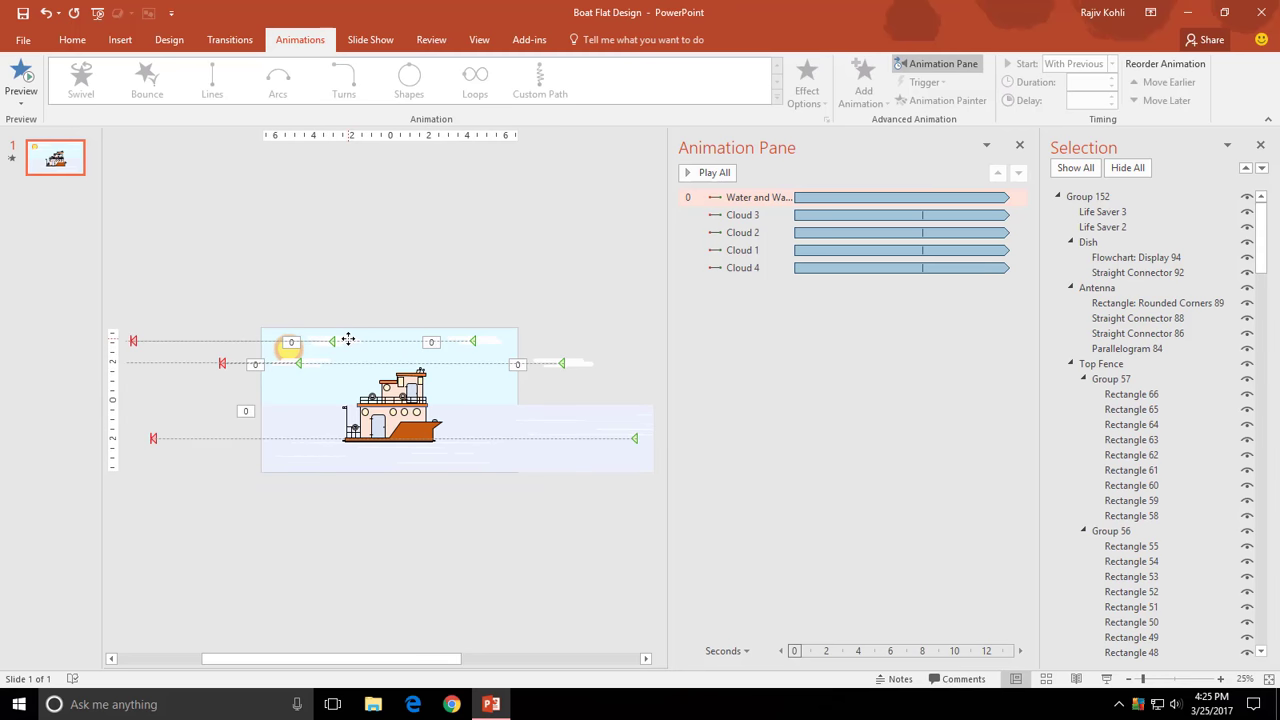
pyautogui.moveTo(348, 340); pyautogui.dragTo(614, 338)
pyautogui.click(318, 373)
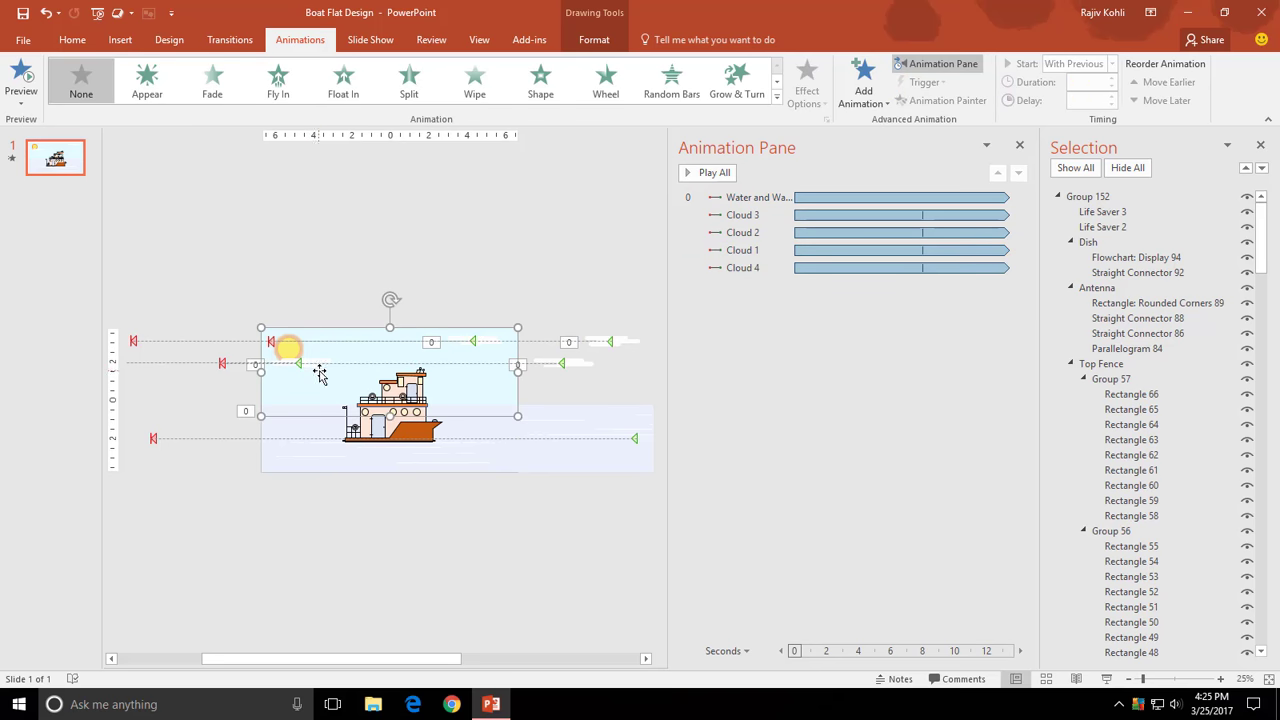
pyautogui.click(313, 297)
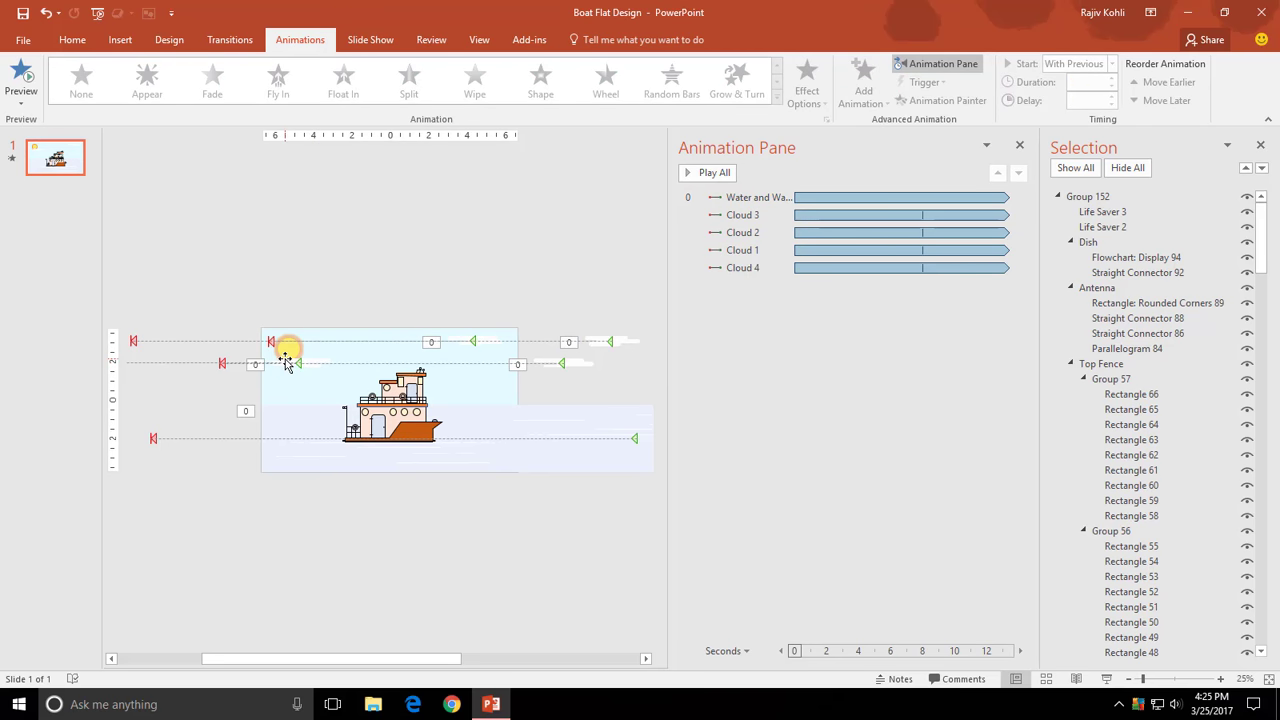
pyautogui.click(285, 360)
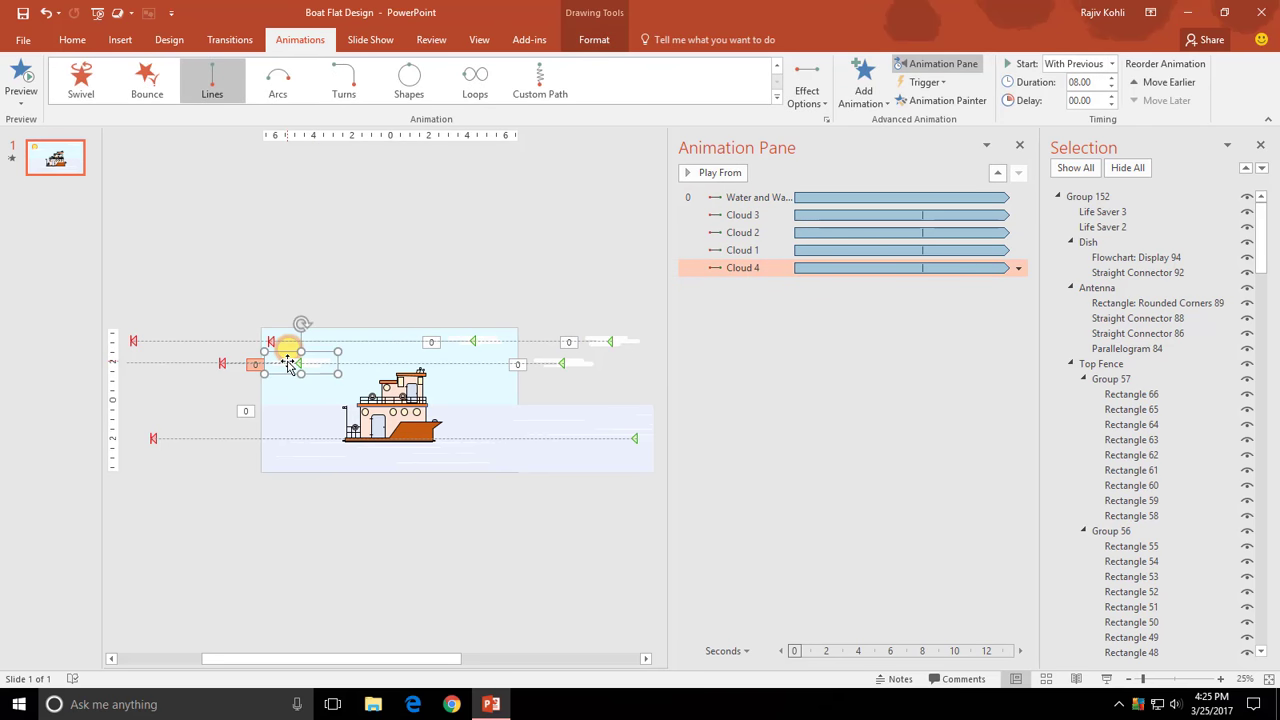
pyautogui.moveTo(287, 365); pyautogui.dragTo(495, 373)
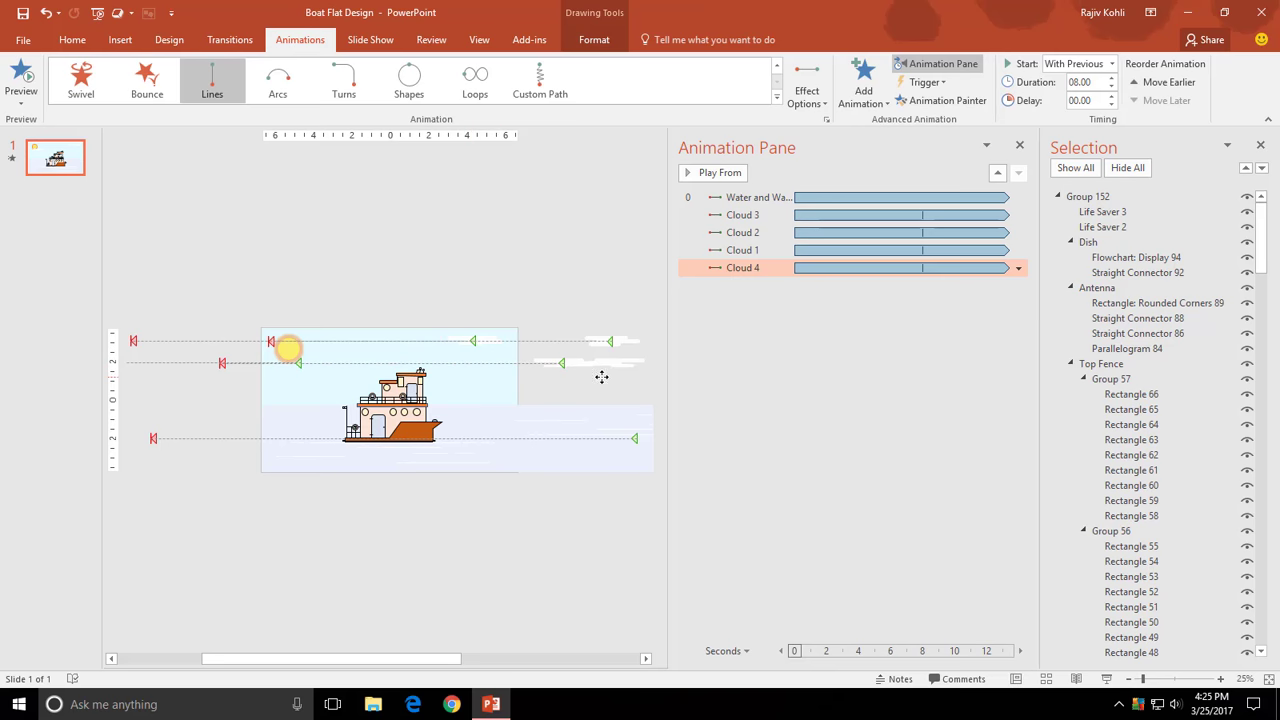
pyautogui.moveTo(613, 375)
pyautogui.mouseDown()
pyautogui.moveTo(625, 368)
pyautogui.moveTo(609, 355)
pyautogui.moveTo(640, 357)
pyautogui.mouseUp()
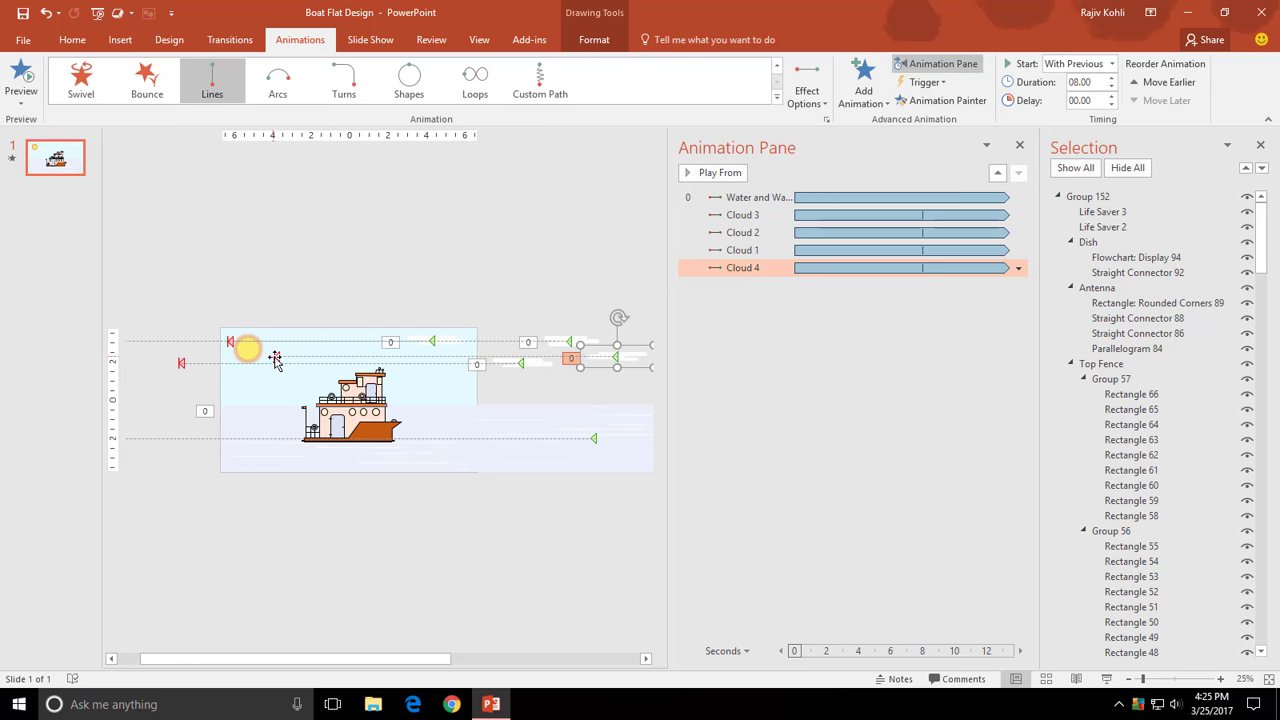
pyautogui.moveTo(180, 358); pyautogui.dragTo(153, 357)
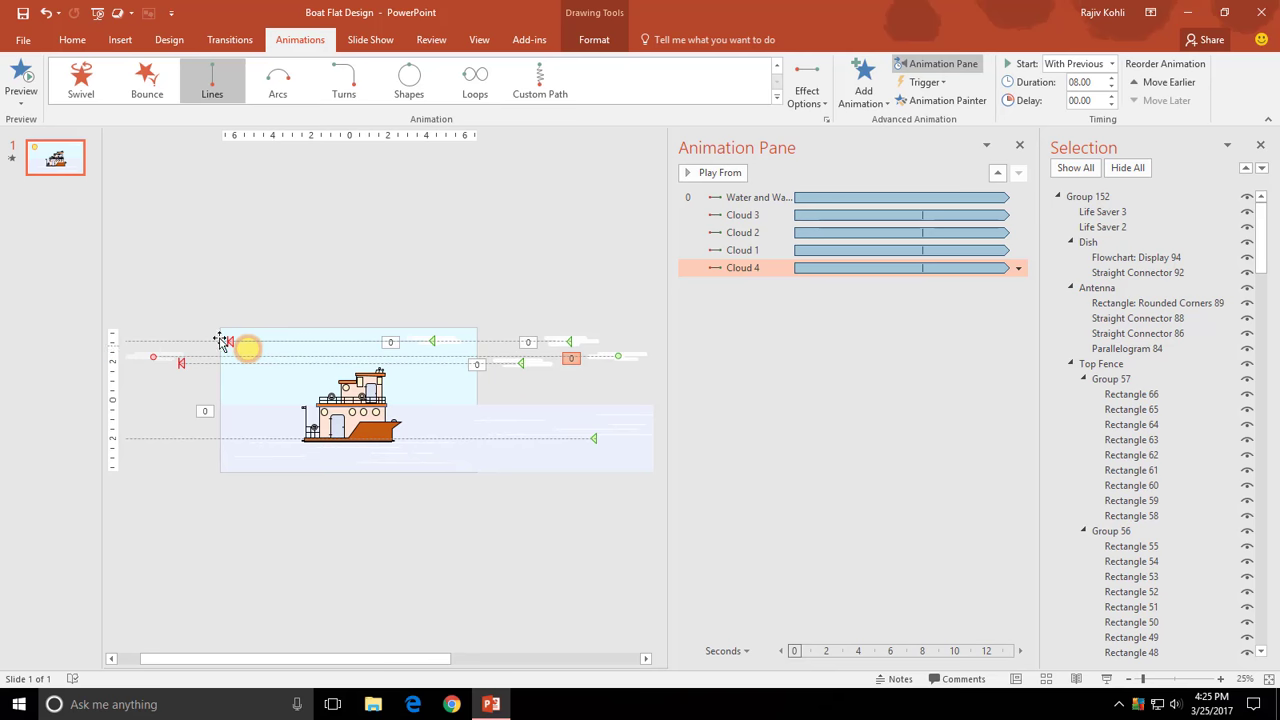
pyautogui.click(233, 343)
pyautogui.moveTo(229, 341); pyautogui.dragTo(155, 343)
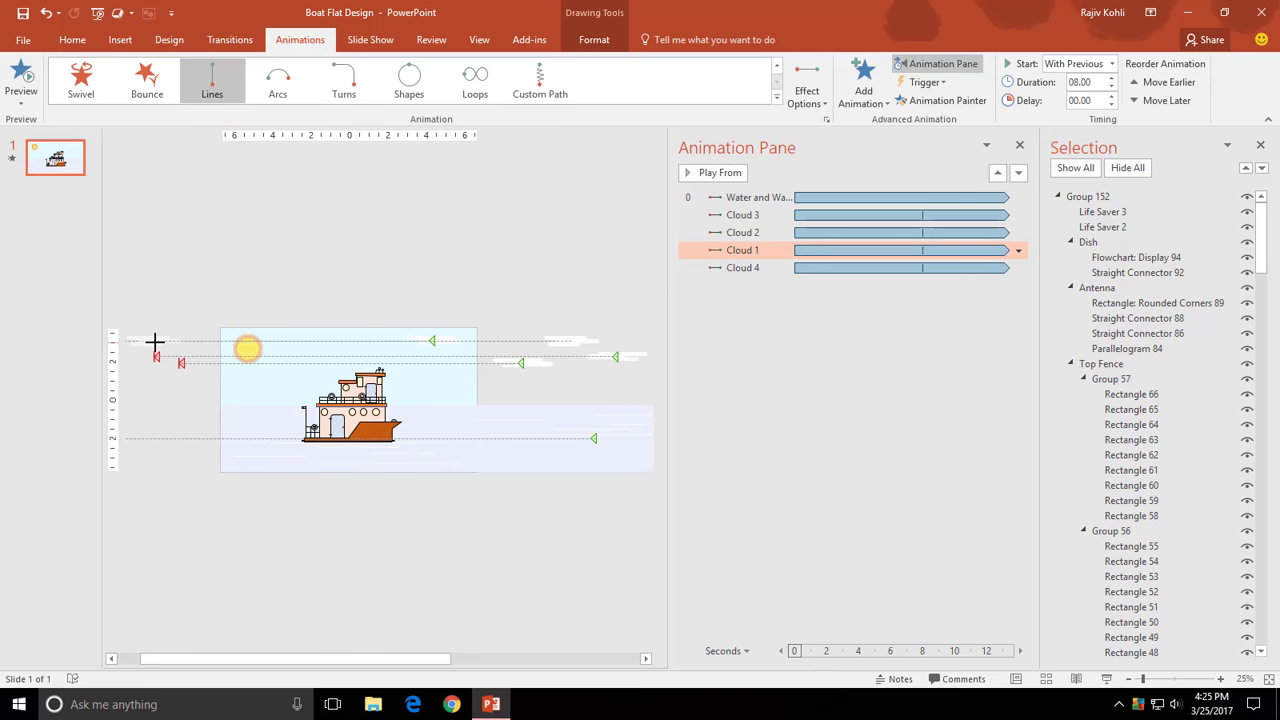
pyautogui.click(181, 364)
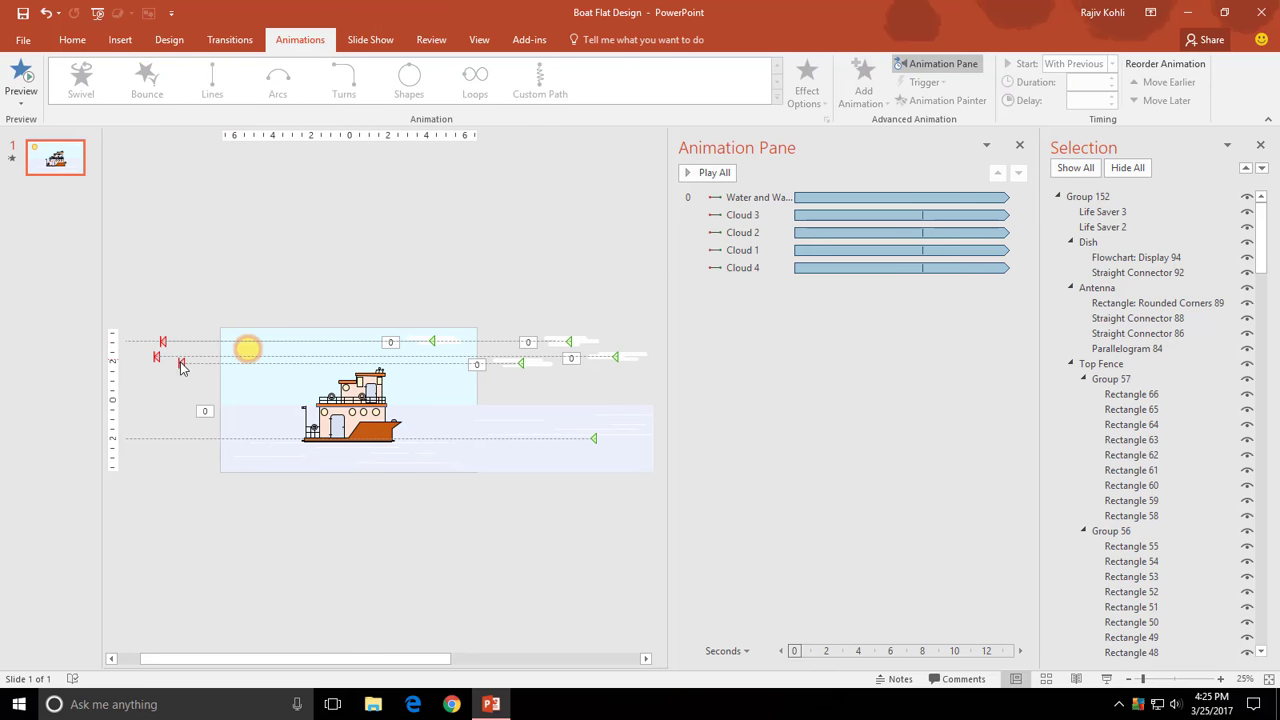
pyautogui.moveTo(177, 365); pyautogui.dragTo(170, 362)
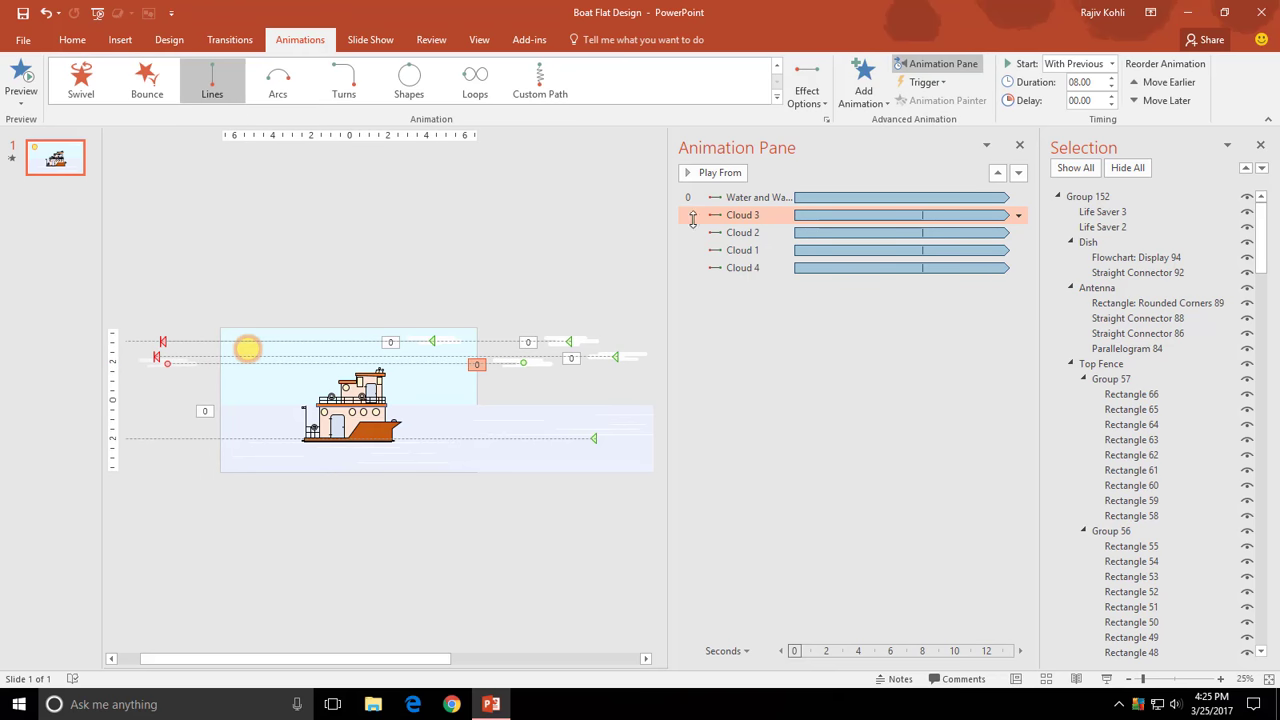
# - Give Cloud 4's animation a 20-second delay and preview the staggered clouds full screen
pyautogui.click(750, 232)
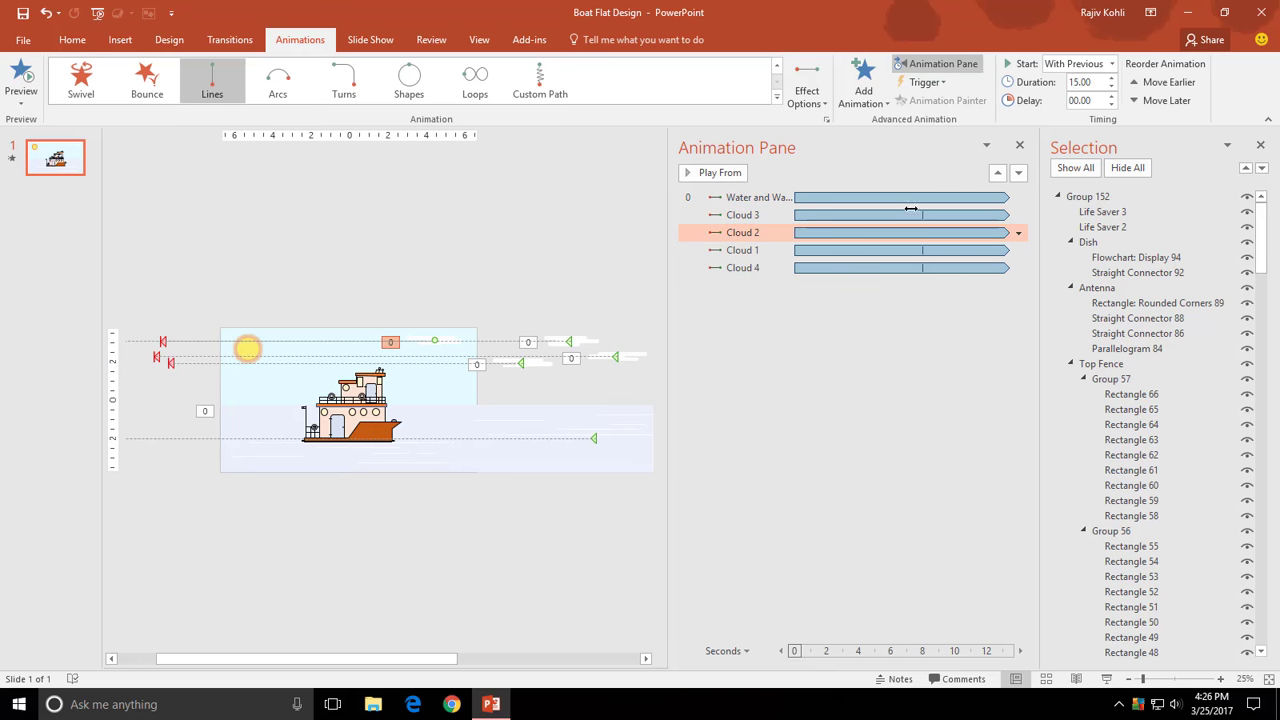
pyautogui.click(860, 250)
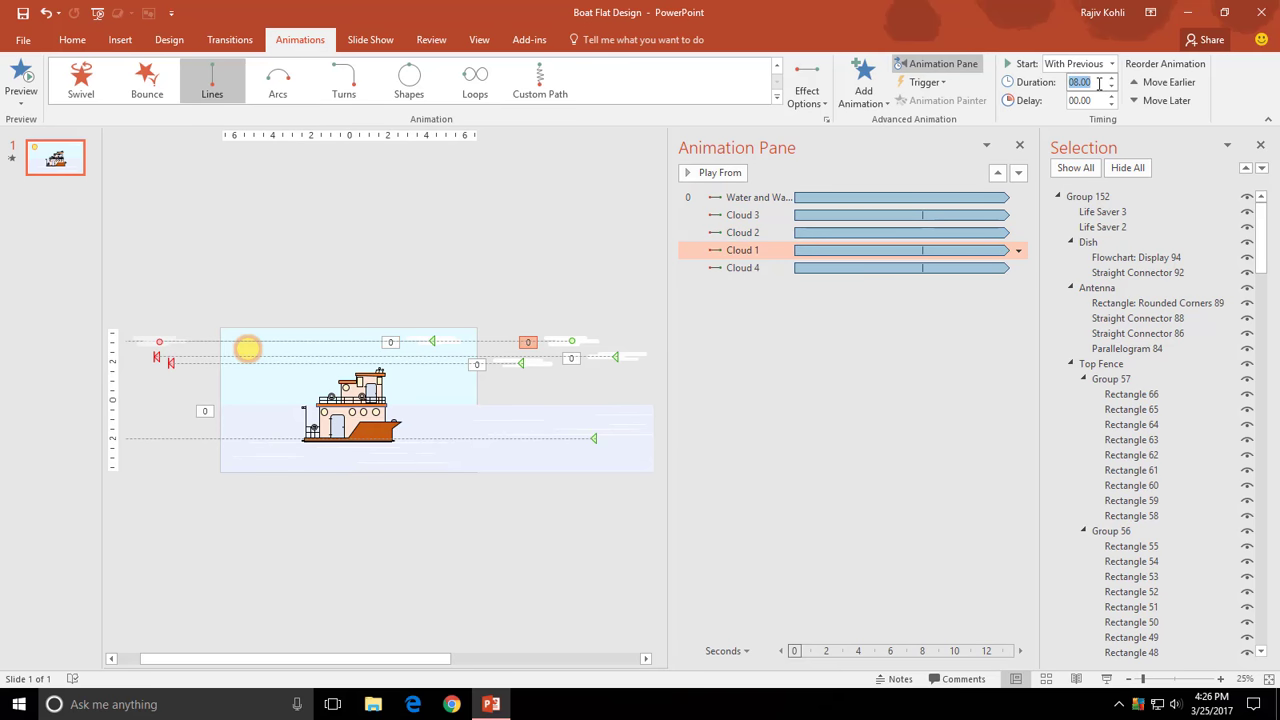
pyautogui.click(785, 267)
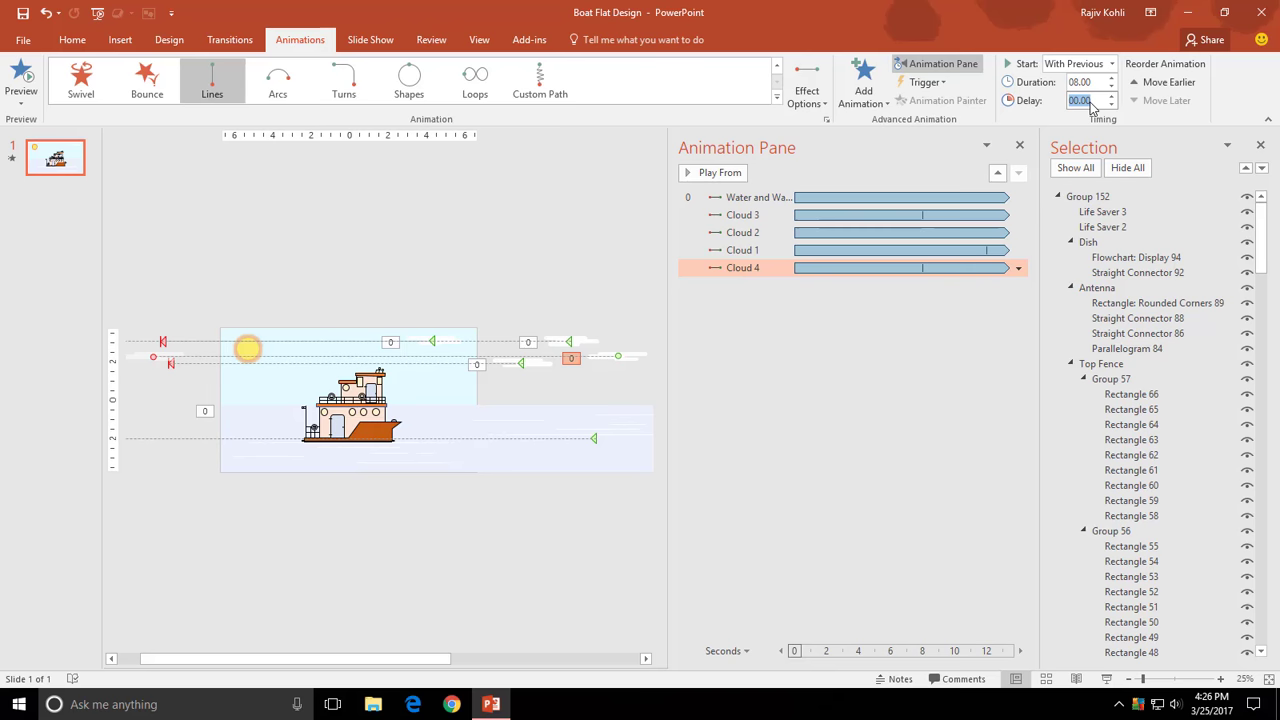
pyautogui.write('20')
pyautogui.press('Return')
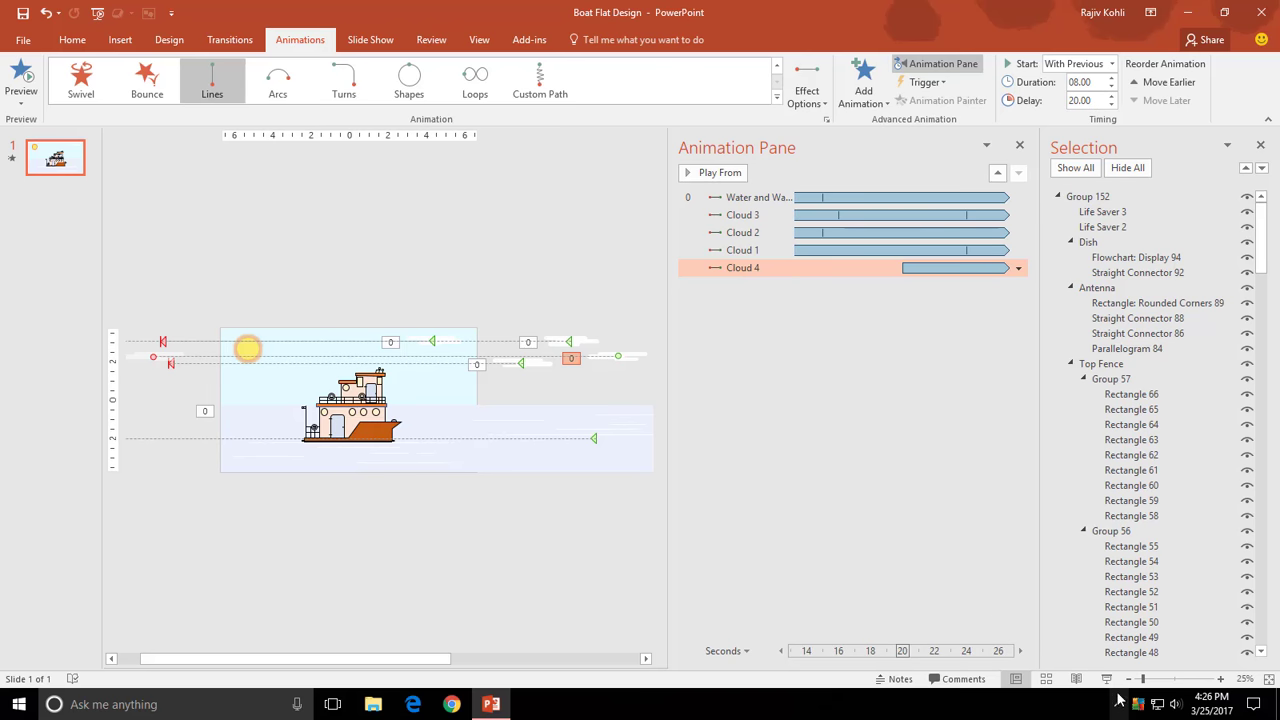
pyautogui.click(1119, 680)
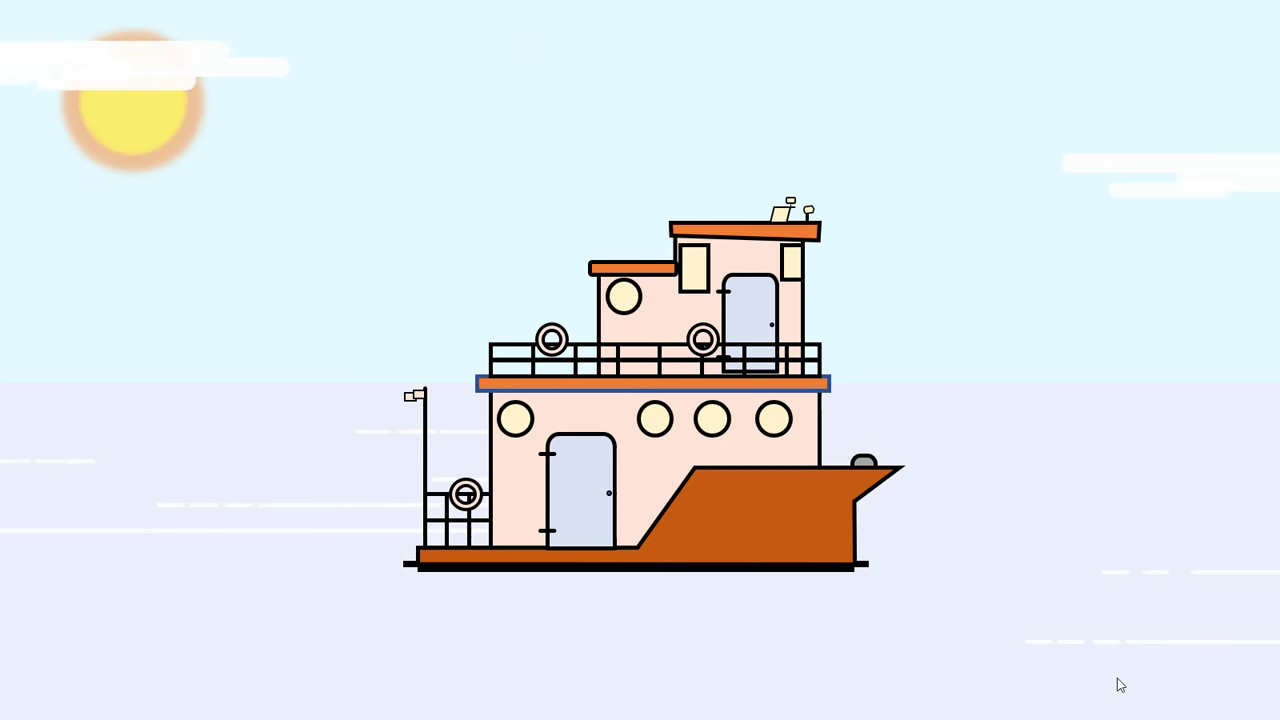
pyautogui.press('Escape')
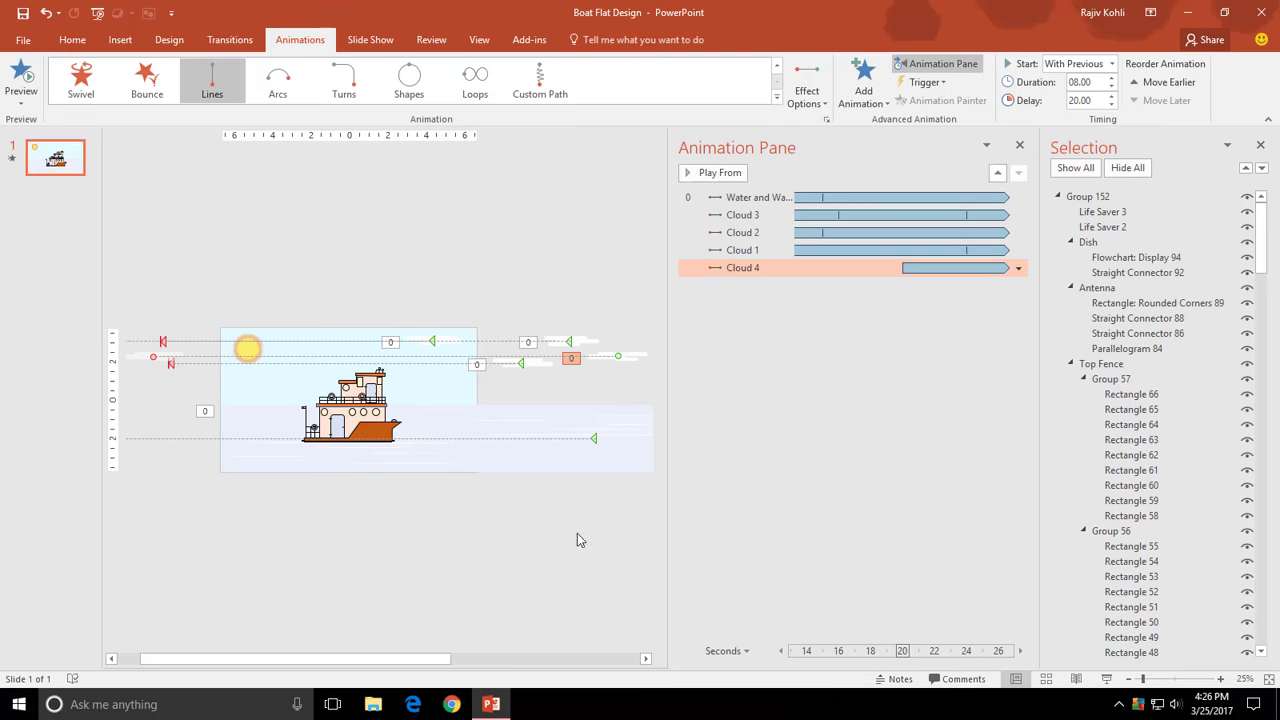
pyautogui.click(248, 348)
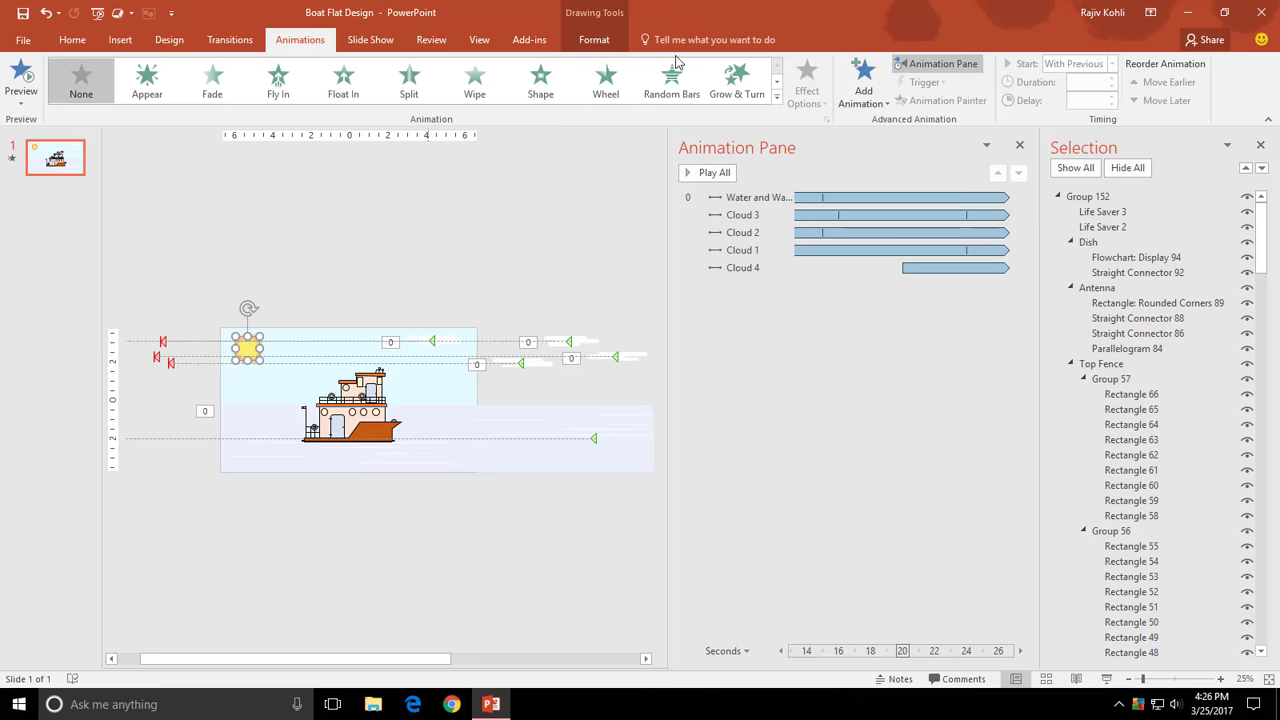
# - Give the sun a shortened Right motion path that starts With Previous
pyautogui.click(870, 88)
pyautogui.click(900, 571)
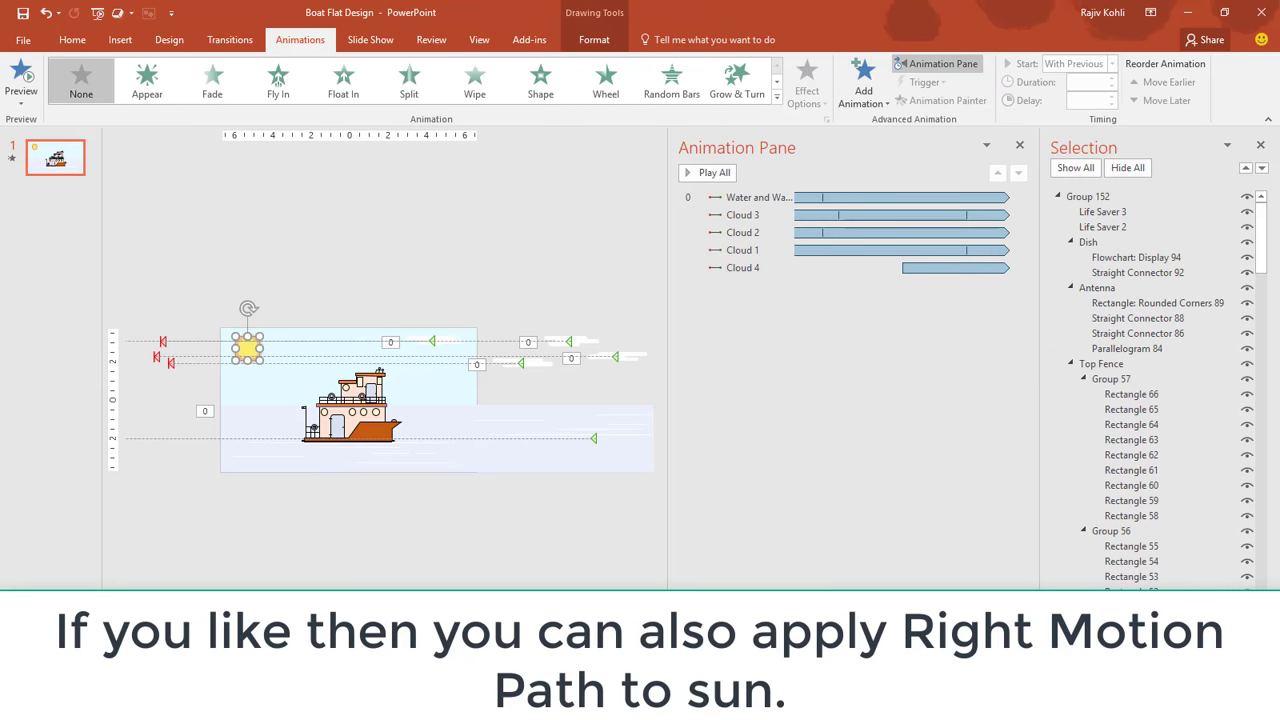
pyautogui.scroll(-1, 665, 420)
pyautogui.click(665, 447)
pyautogui.click(664, 503)
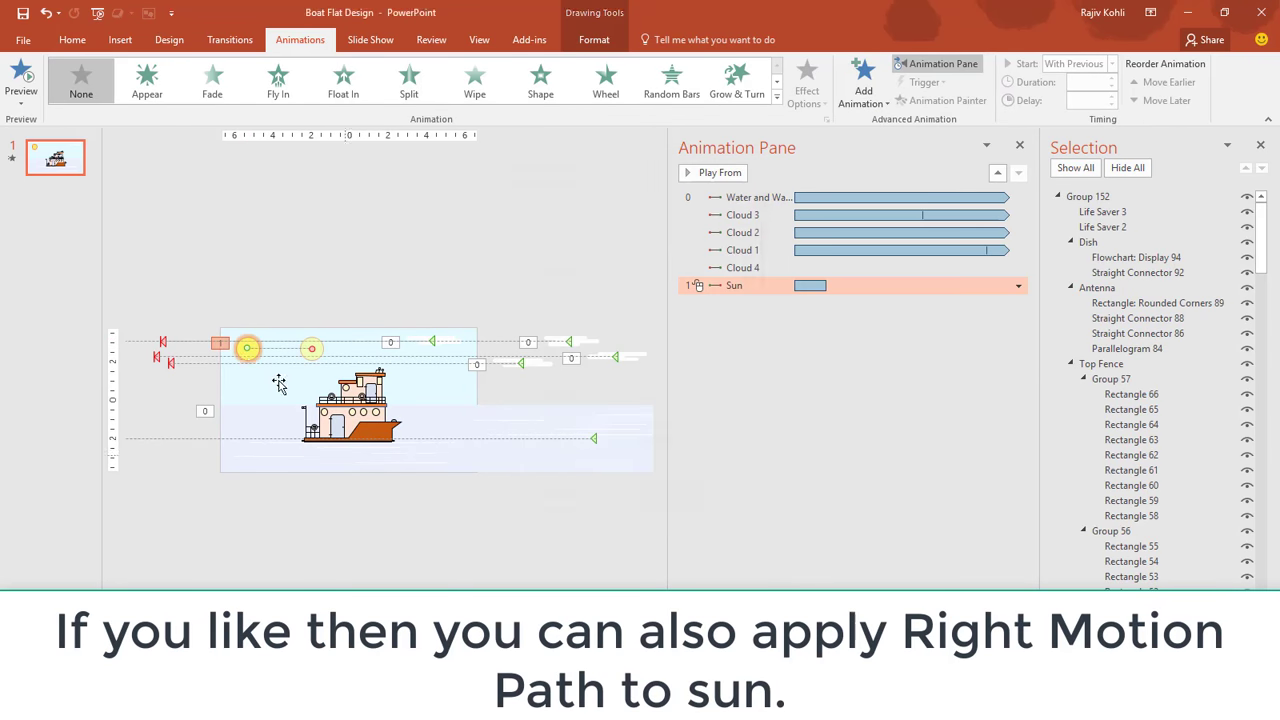
pyautogui.moveTo(312, 348); pyautogui.dragTo(280, 348)
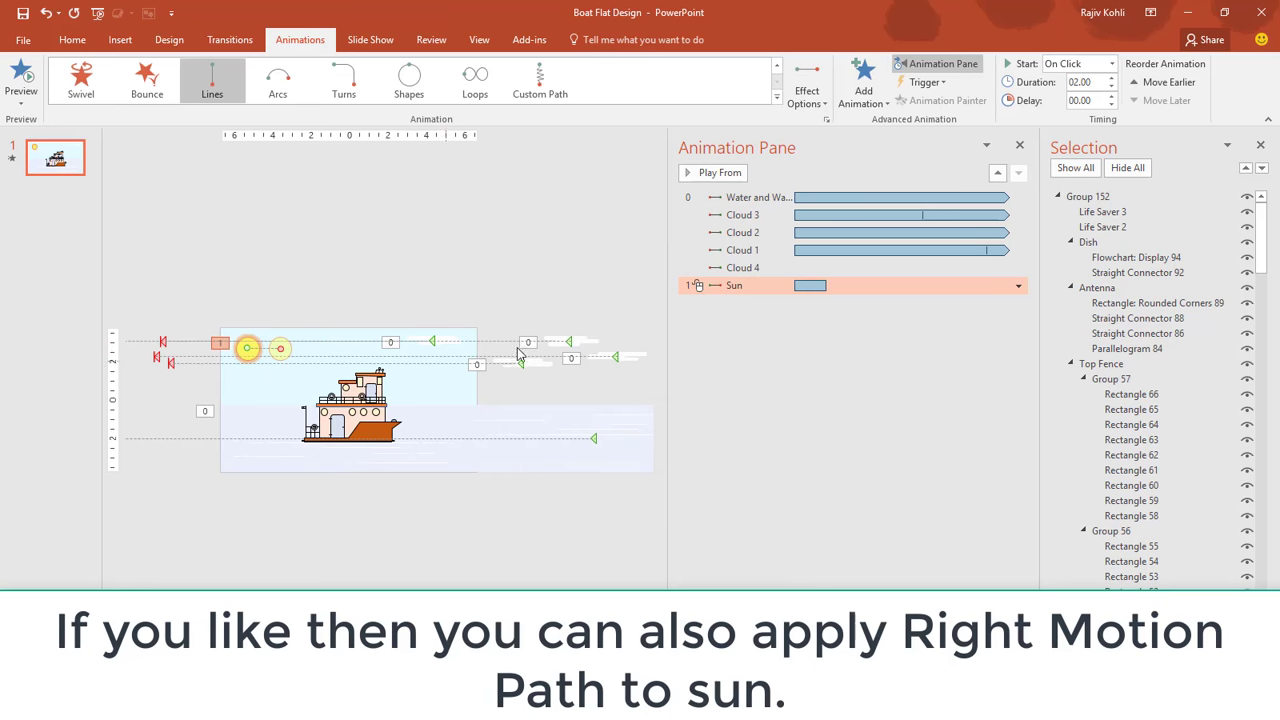
pyautogui.click(1080, 63)
pyautogui.click(1075, 88)
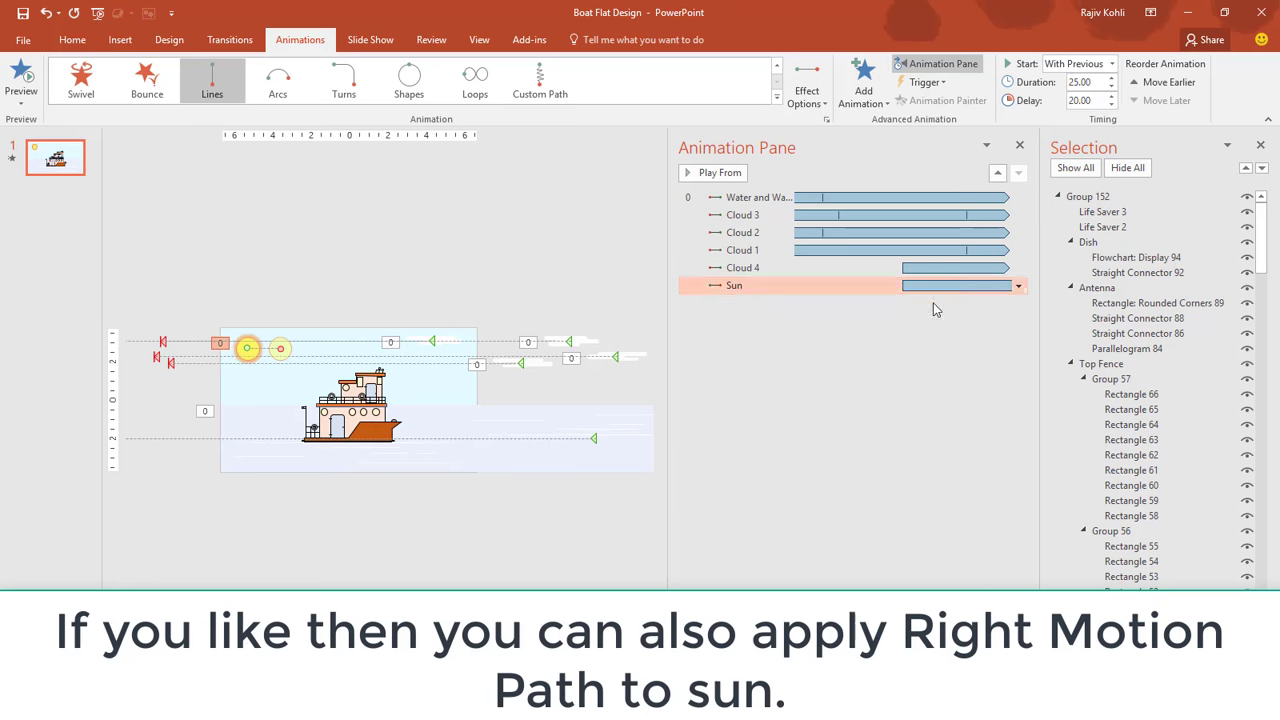
# - Remove the start delays from Cloud 4 and the sun, check each animation's timing, and preview the scene
pyautogui.click(912, 352)
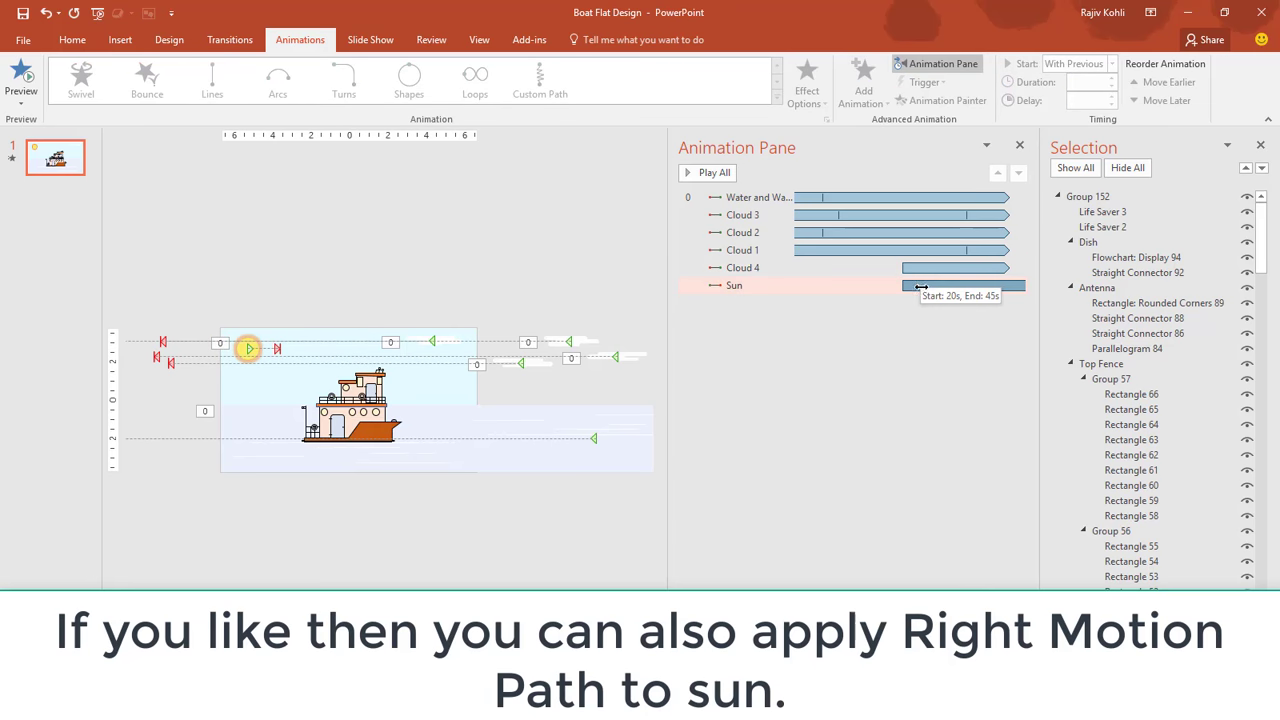
pyautogui.click(884, 268)
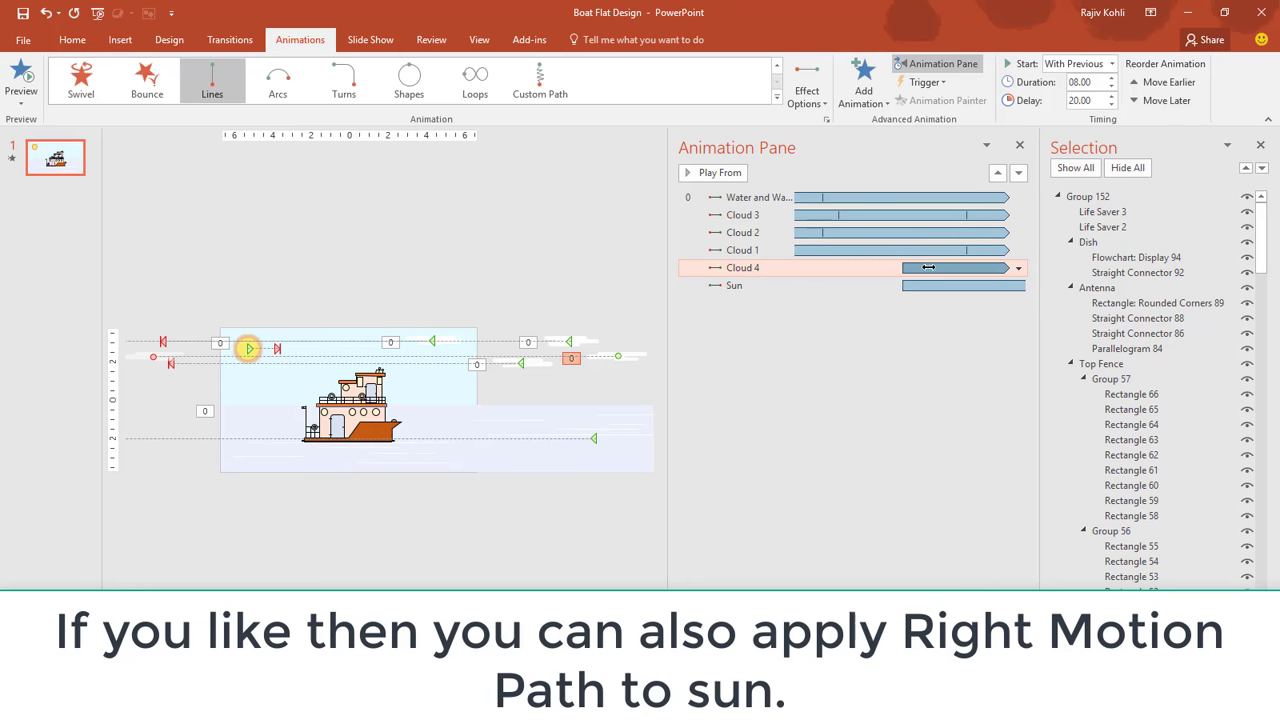
pyautogui.moveTo(928, 267); pyautogui.dragTo(647, 273)
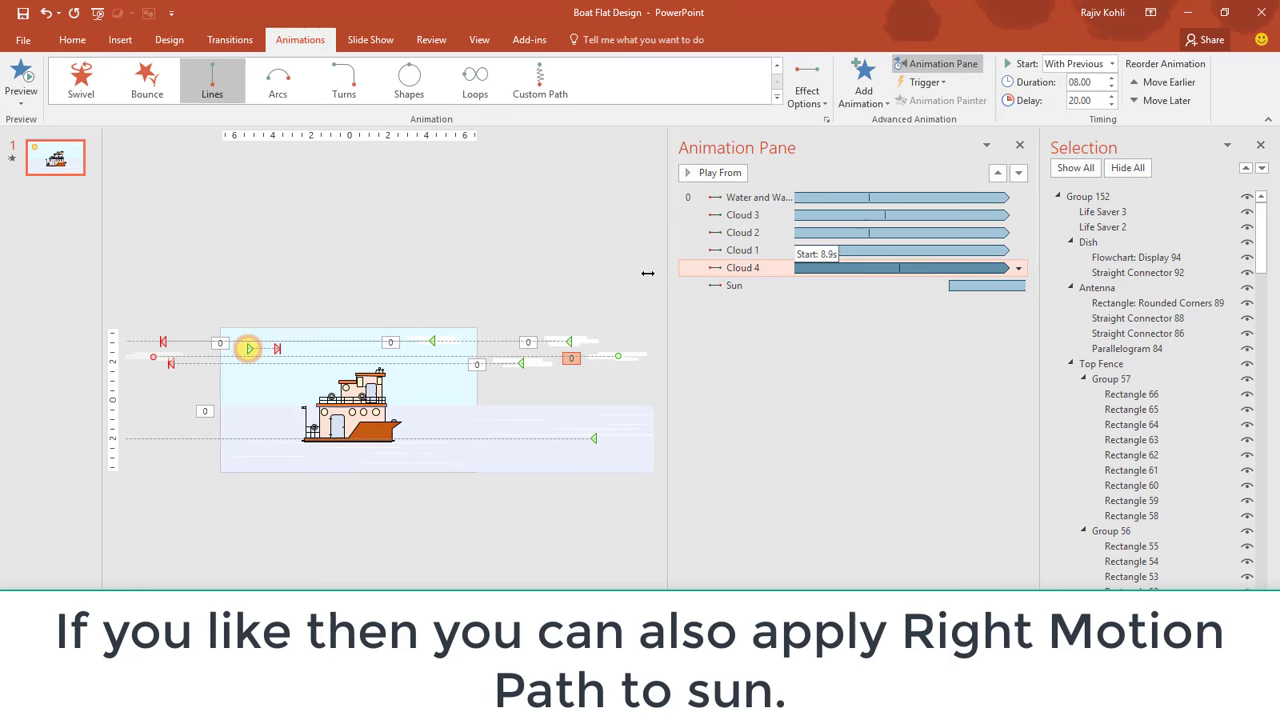
pyautogui.click(737, 285)
pyautogui.write('0')
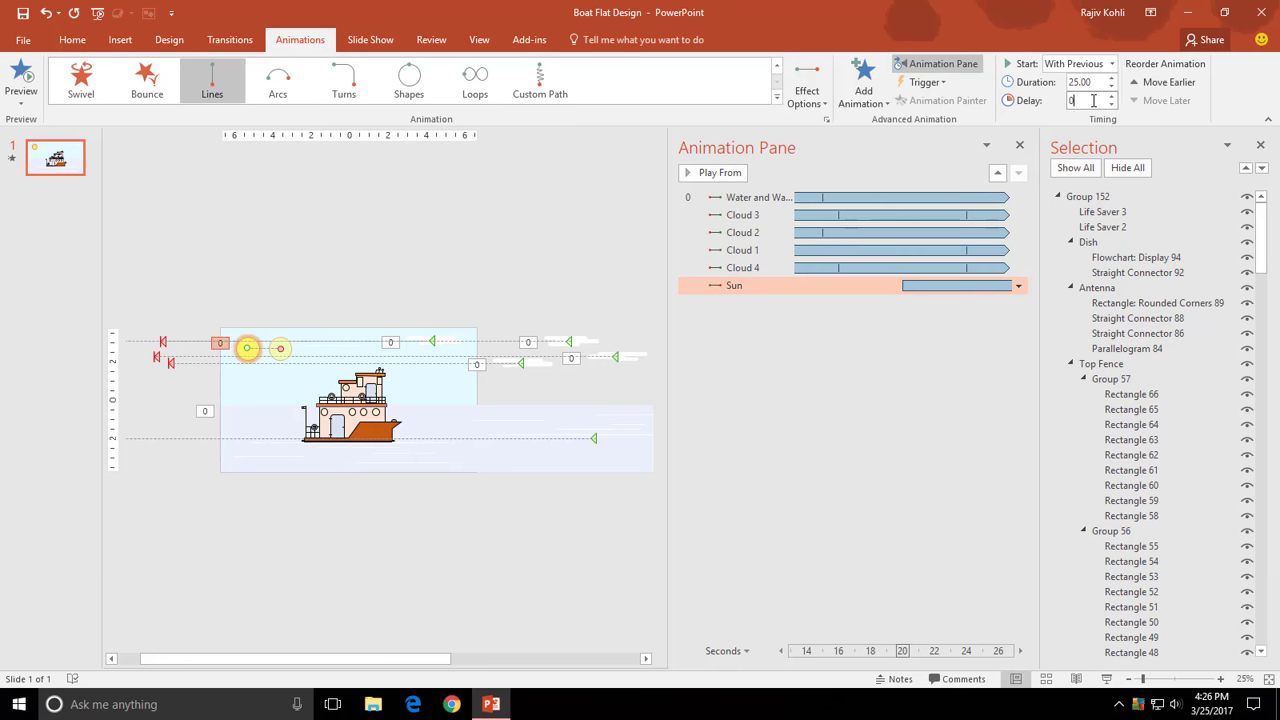
pyautogui.press('Return')
pyautogui.click(787, 268)
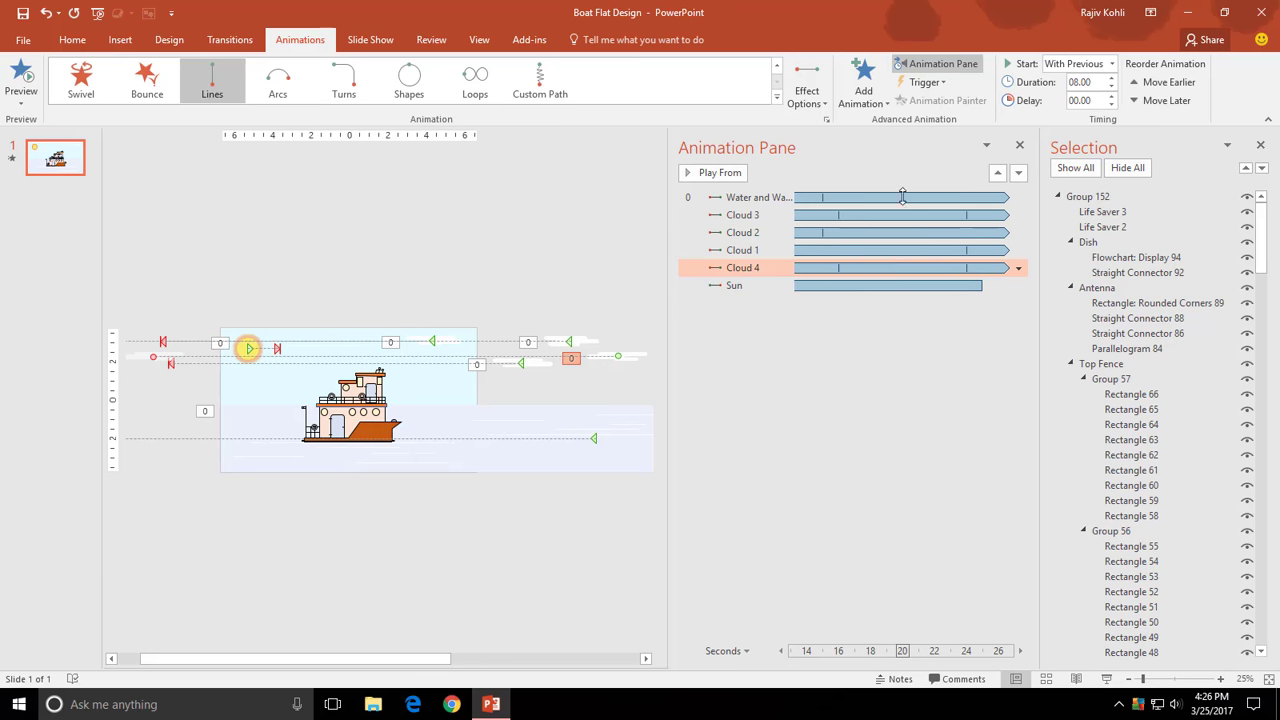
pyautogui.click(778, 248)
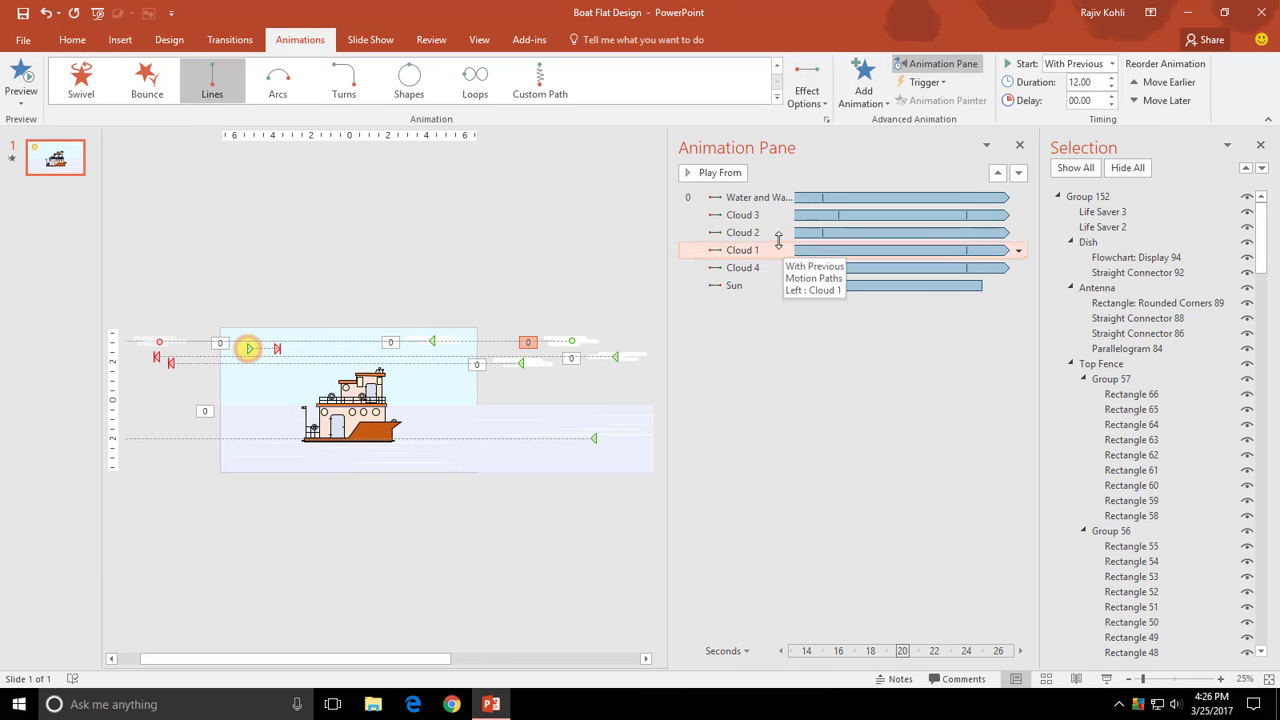
pyautogui.click(772, 197)
pyautogui.click(754, 337)
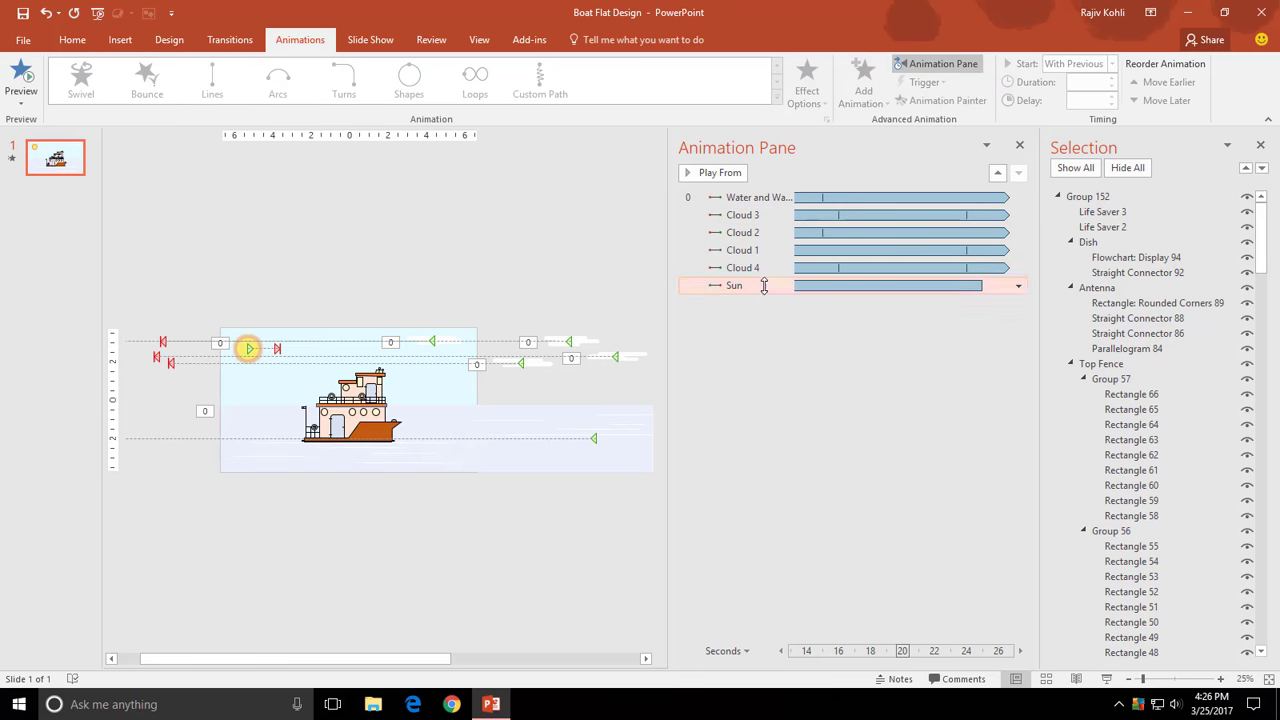
pyautogui.click(763, 286)
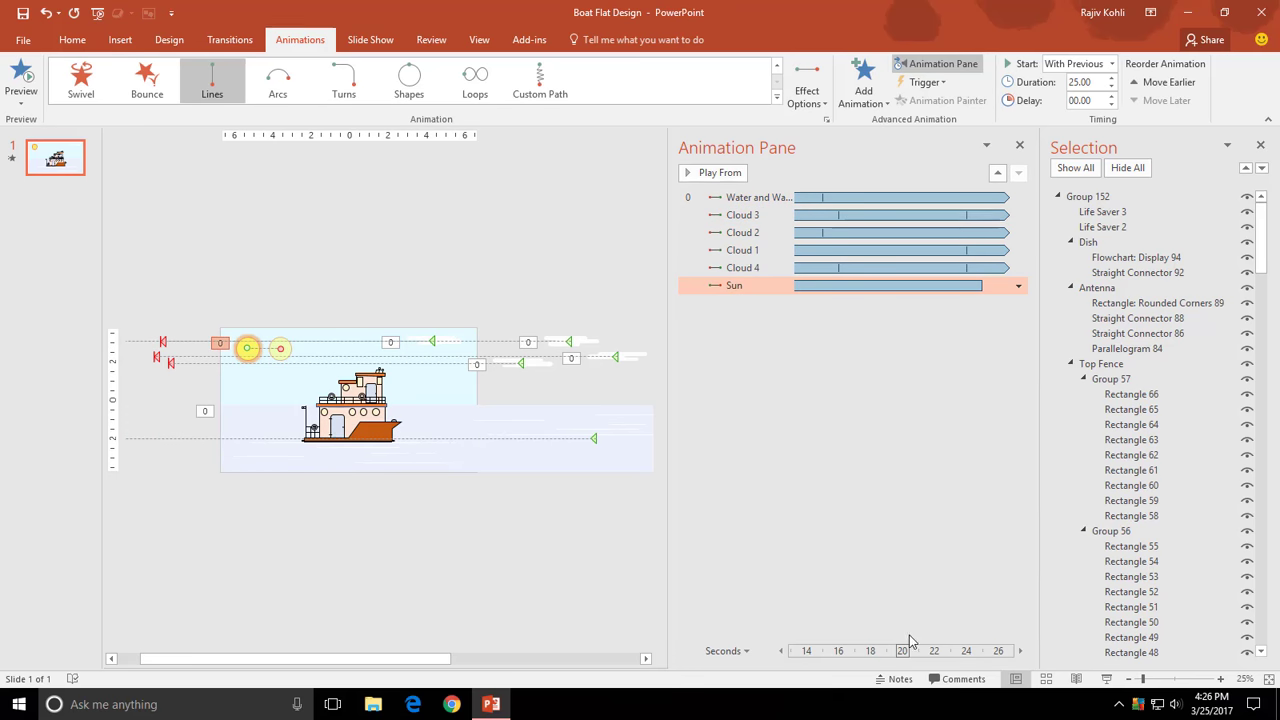
pyautogui.click(449, 516)
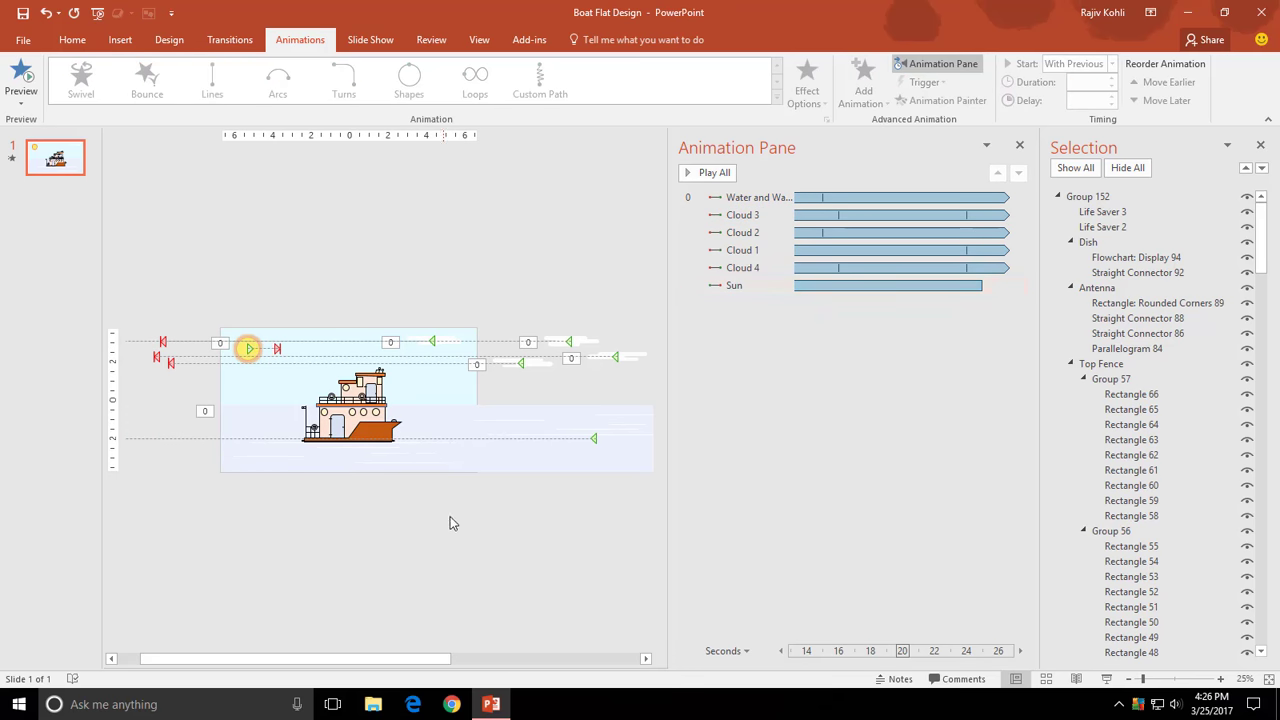
pyautogui.click(1112, 681)
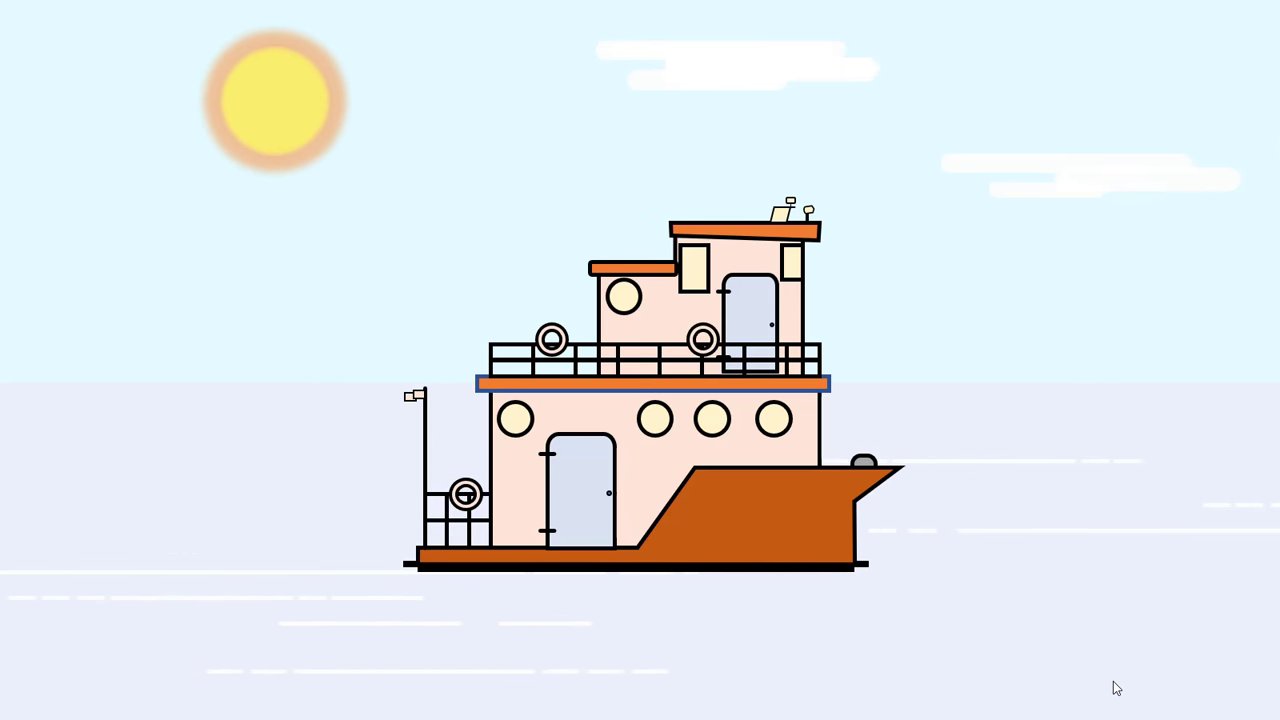
# - Draw a thin oval at the waterline at the back of the hull
pyautogui.press('Escape')
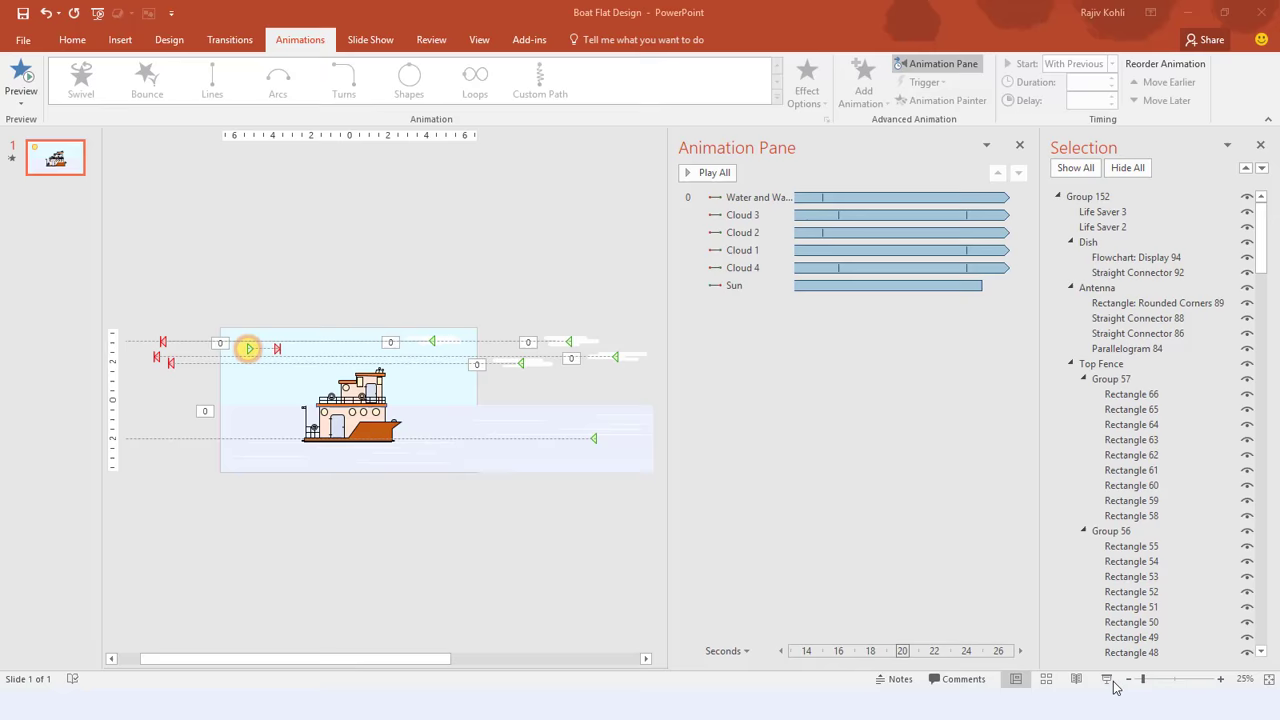
pyautogui.keyDown('ctrl'); pyautogui.scroll(2, 277, 416); pyautogui.keyUp('ctrl')
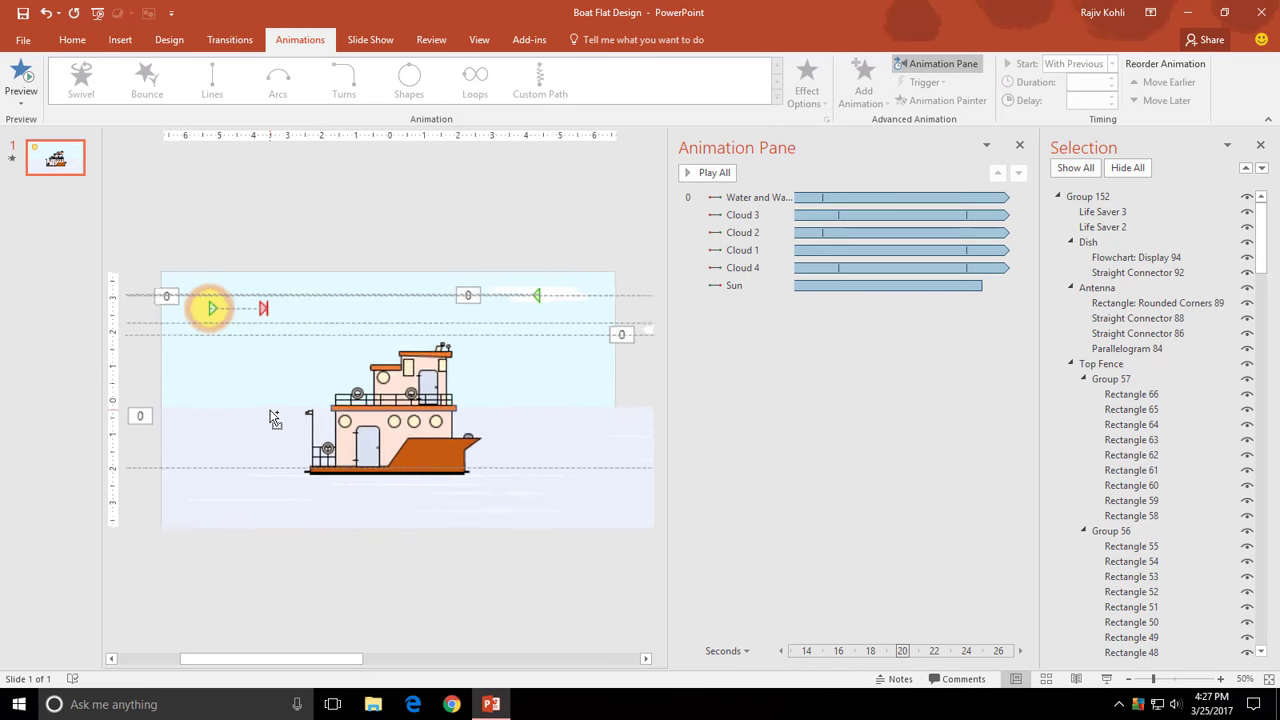
pyautogui.keyDown('ctrl'); pyautogui.scroll(5, 271, 423); pyautogui.keyUp('ctrl')
pyautogui.moveTo(284, 662); pyautogui.dragTo(256, 662)
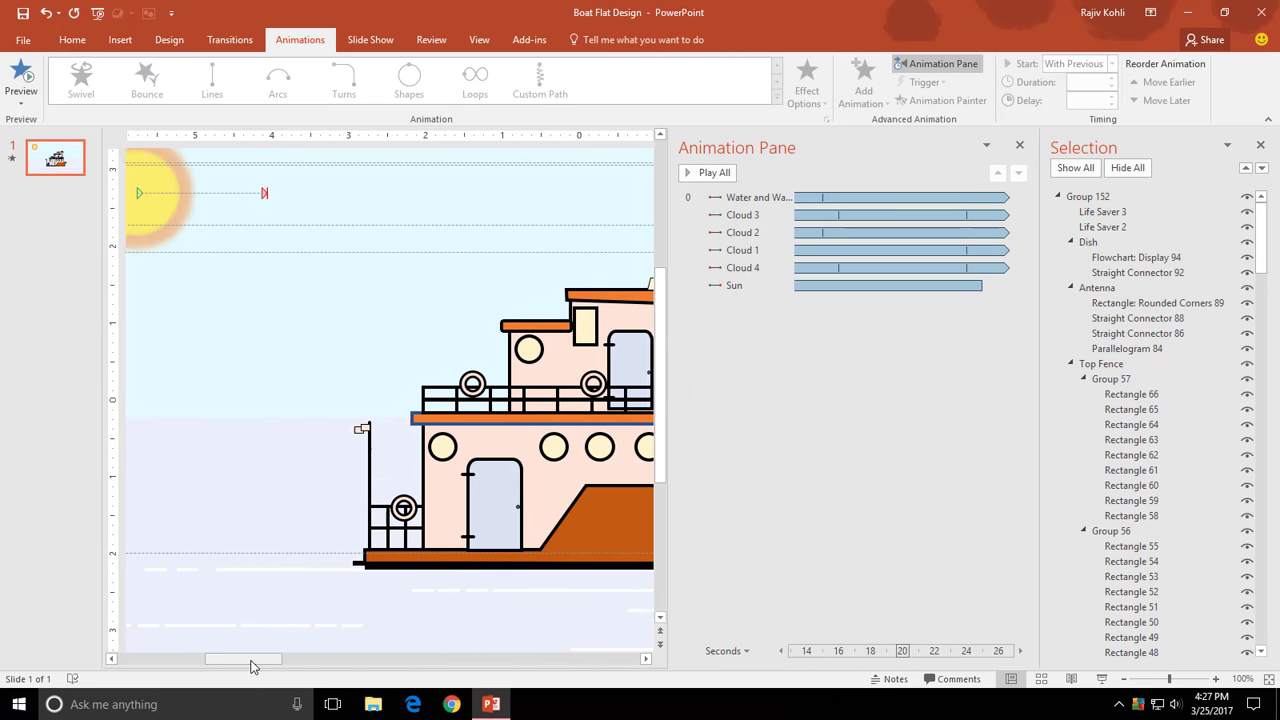
pyautogui.click(120, 40)
pyautogui.click(272, 82)
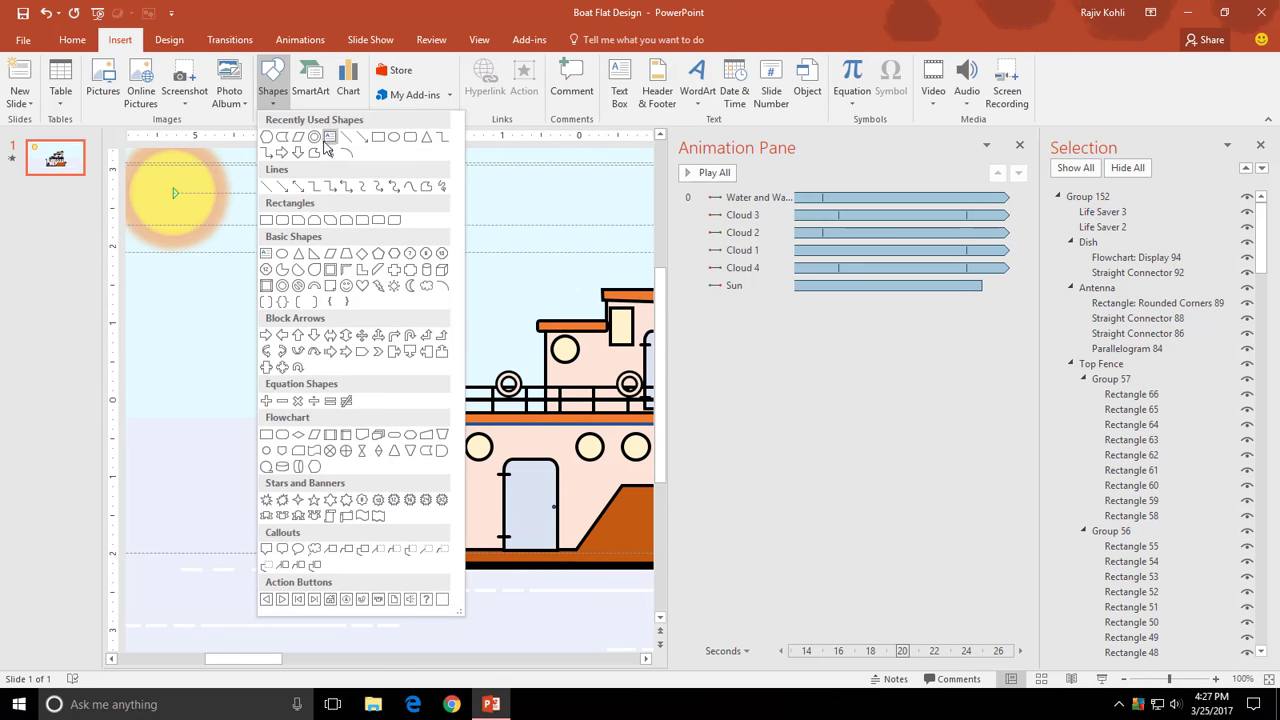
pyautogui.click(394, 139)
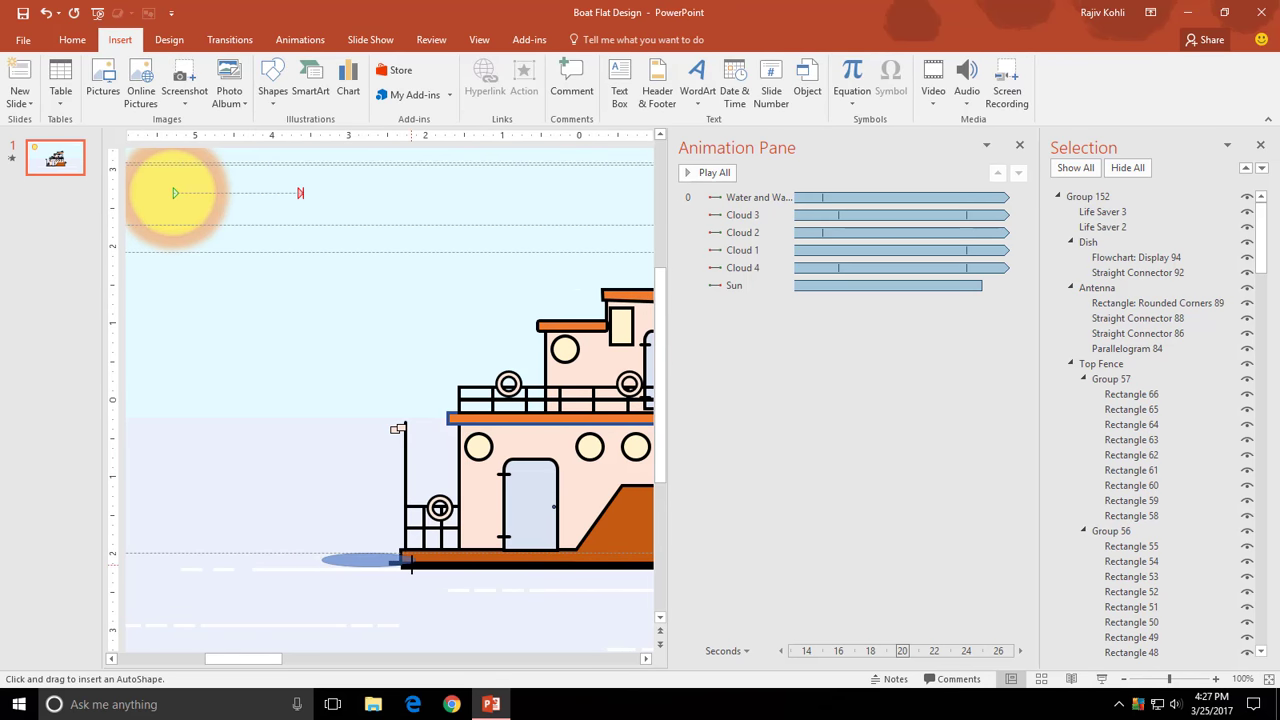
pyautogui.moveTo(409, 564); pyautogui.dragTo(416, 567)
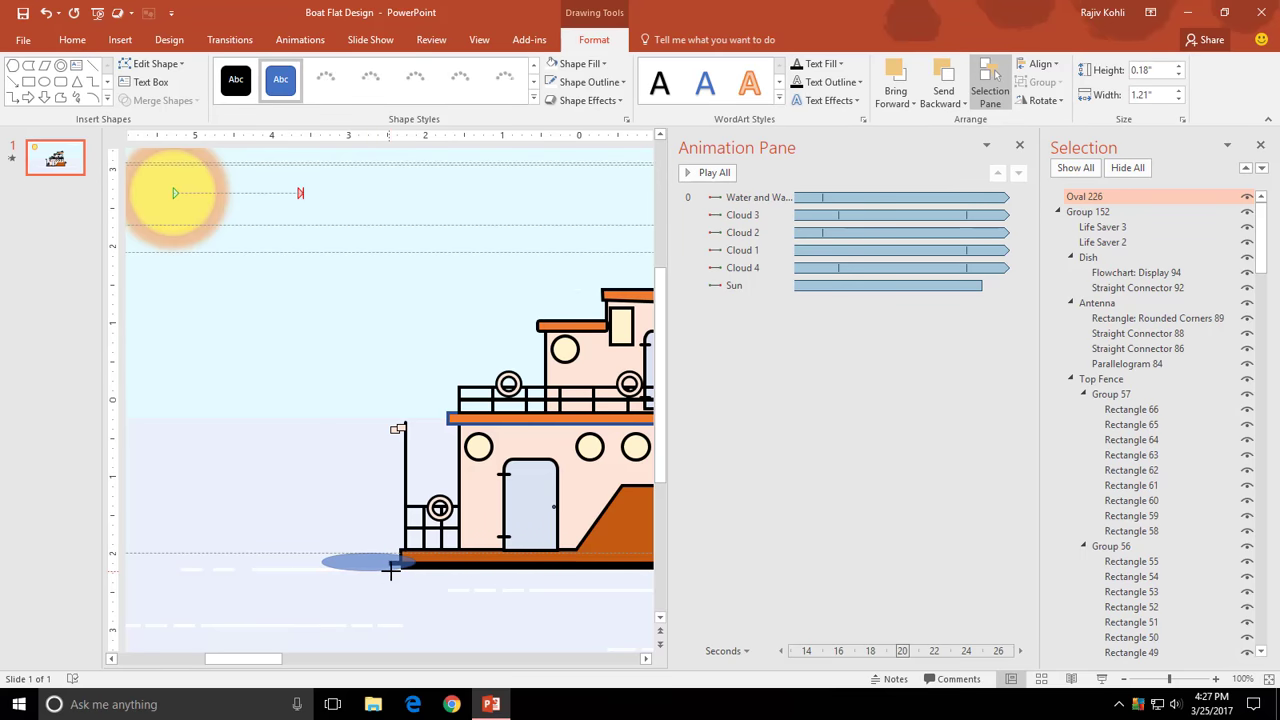
pyautogui.moveTo(391, 570)
pyautogui.mouseDown()
pyautogui.moveTo(388, 557)
pyautogui.moveTo(329, 570)
pyautogui.mouseUp()
# - Remove the oval's fill and give it a 3 pt white outline
pyautogui.click(580, 63)
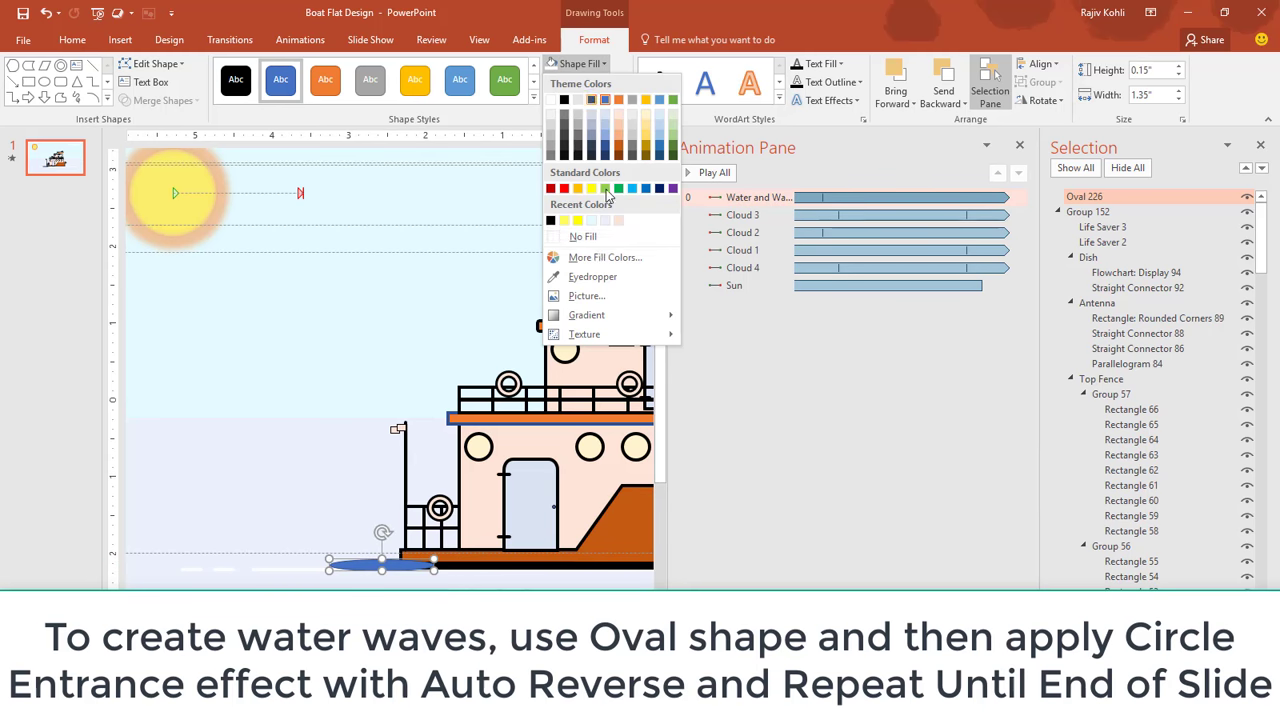
pyautogui.click(587, 237)
pyautogui.click(578, 63)
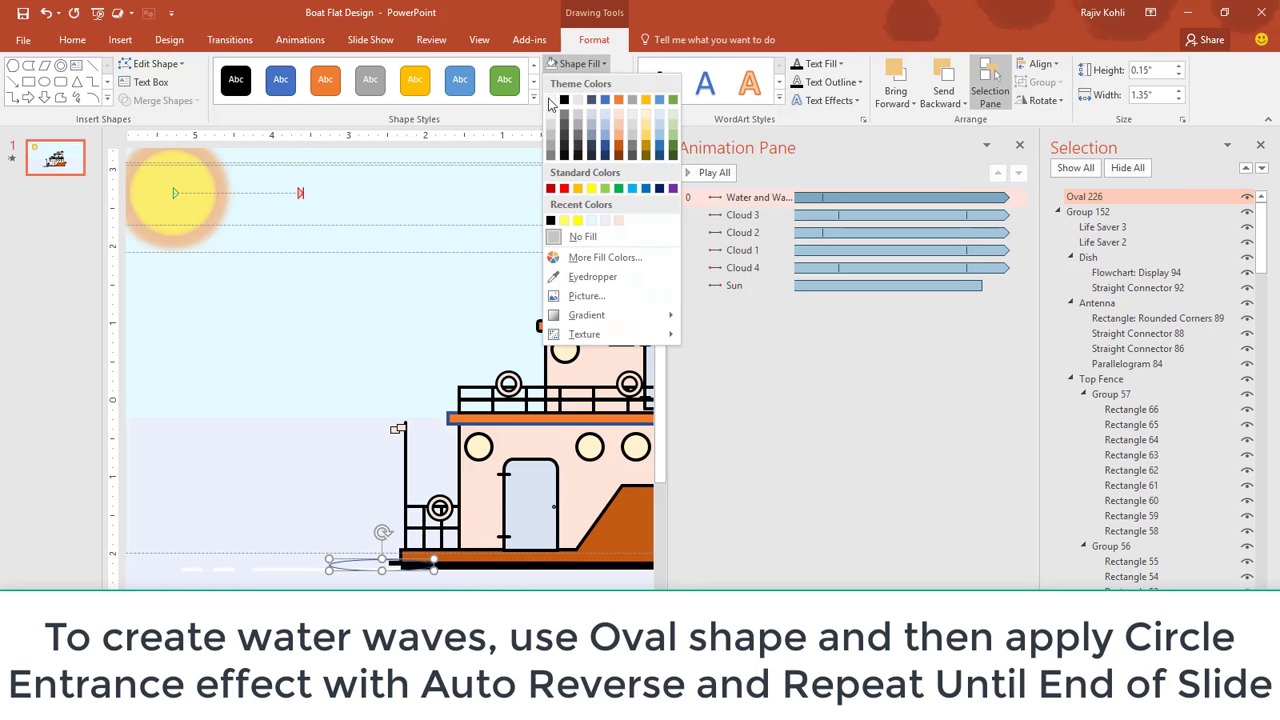
pyautogui.click(550, 101)
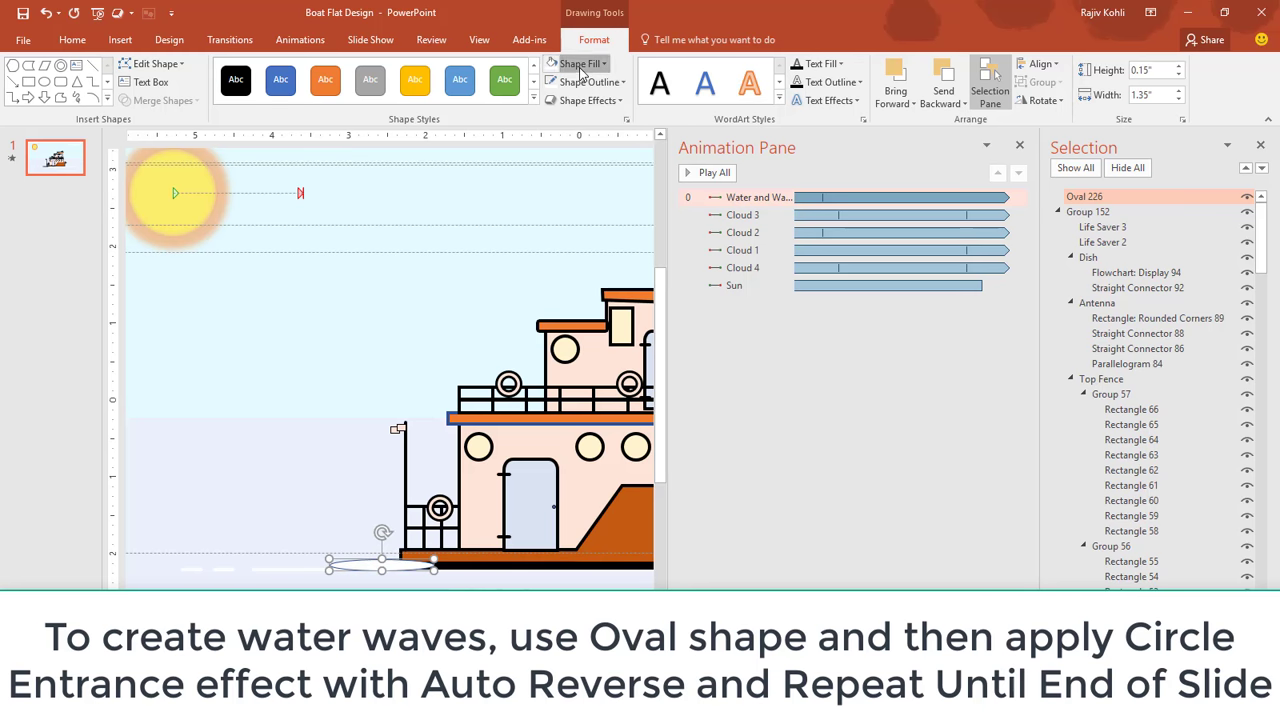
pyautogui.click(580, 64)
pyautogui.click(580, 237)
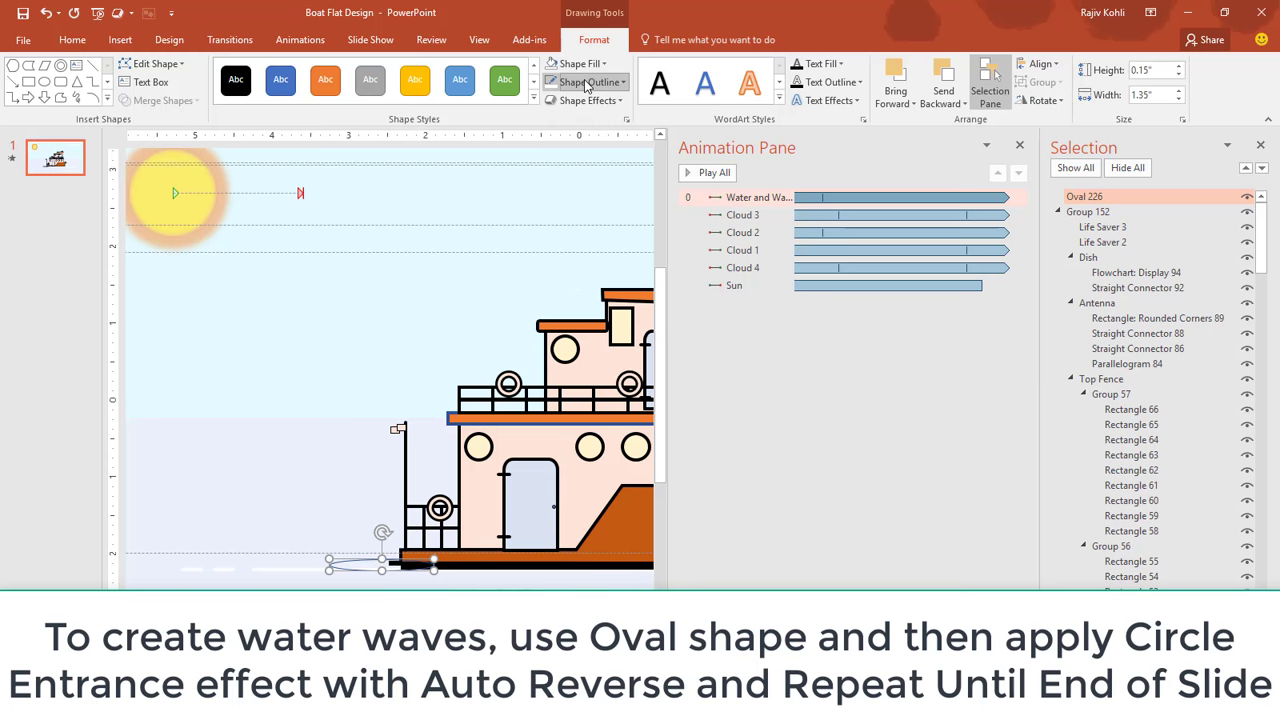
pyautogui.click(590, 82)
pyautogui.moveTo(584, 314)
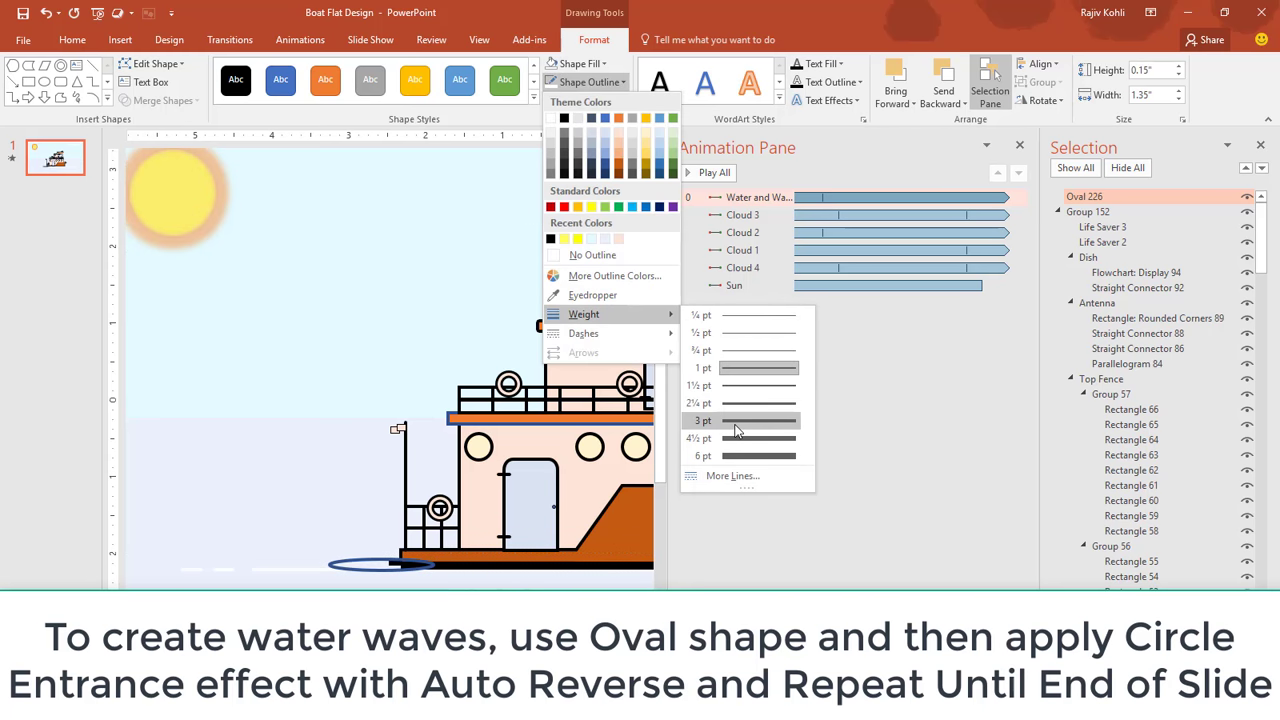
pyautogui.click(736, 430)
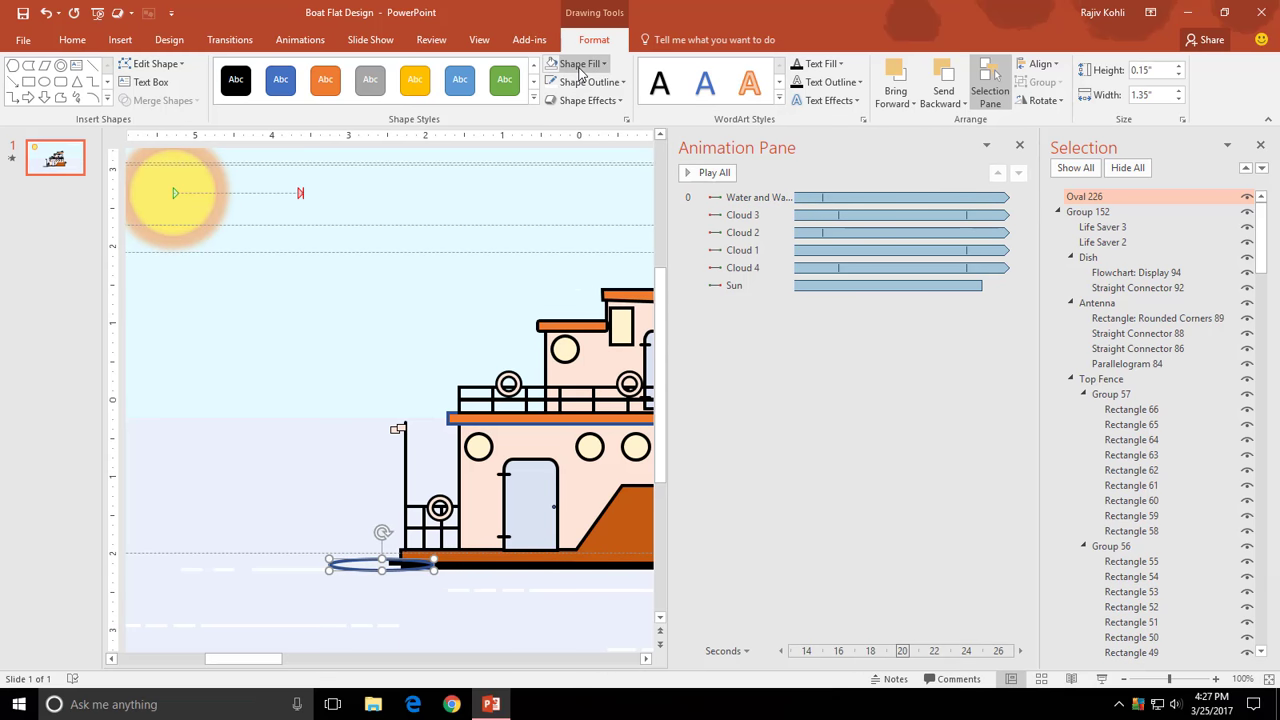
pyautogui.click(574, 84)
pyautogui.click(555, 127)
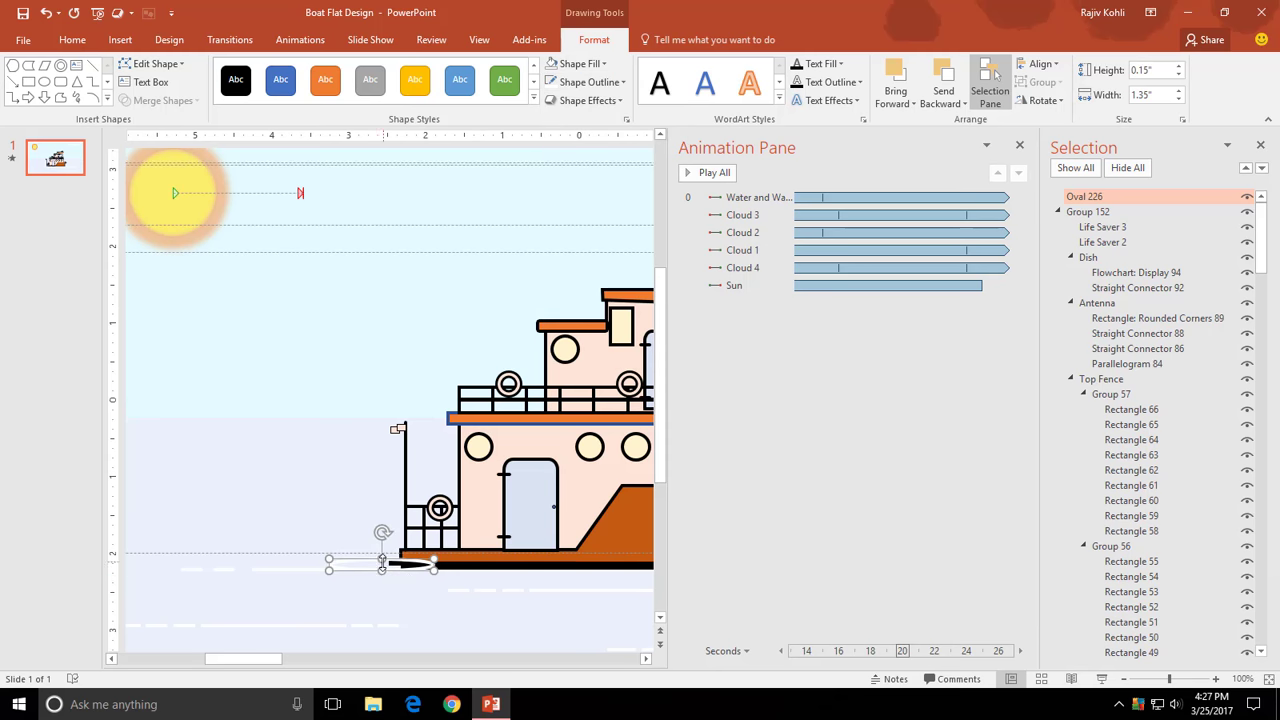
pyautogui.keyDown('ctrl'); pyautogui.scroll(5, 420, 580); pyautogui.keyUp('ctrl')
pyautogui.keyDown('ctrl'); pyautogui.scroll(5, 420, 580); pyautogui.keyUp('ctrl')
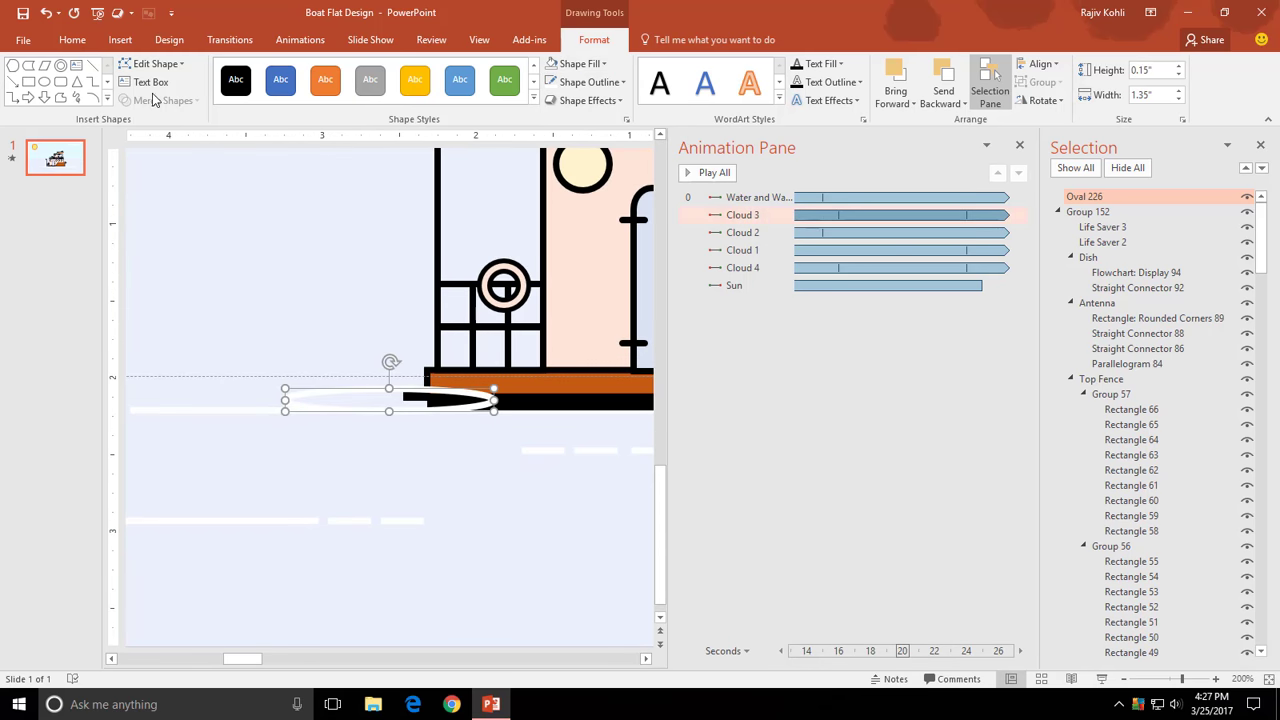
# - Duplicate the white oval twice, narrowing the copies and stacking them on the original
pyautogui.click(72, 40)
pyautogui.click(62, 82)
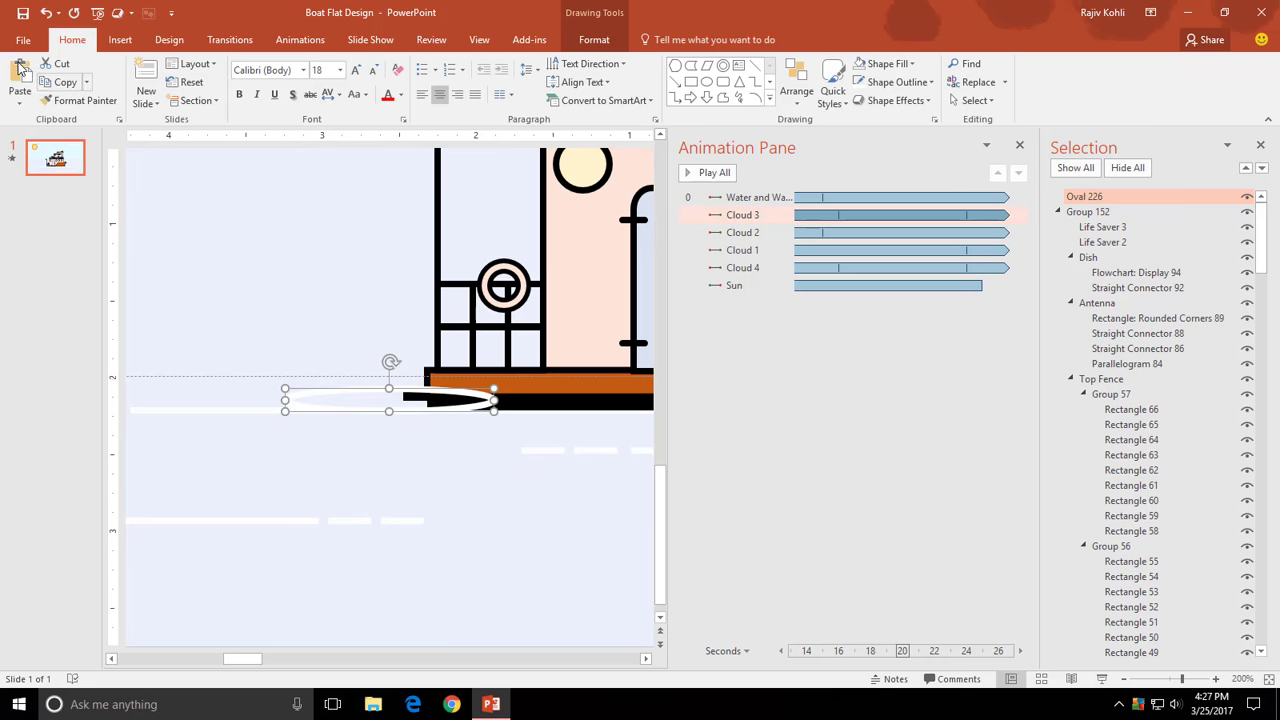
pyautogui.click(19, 78)
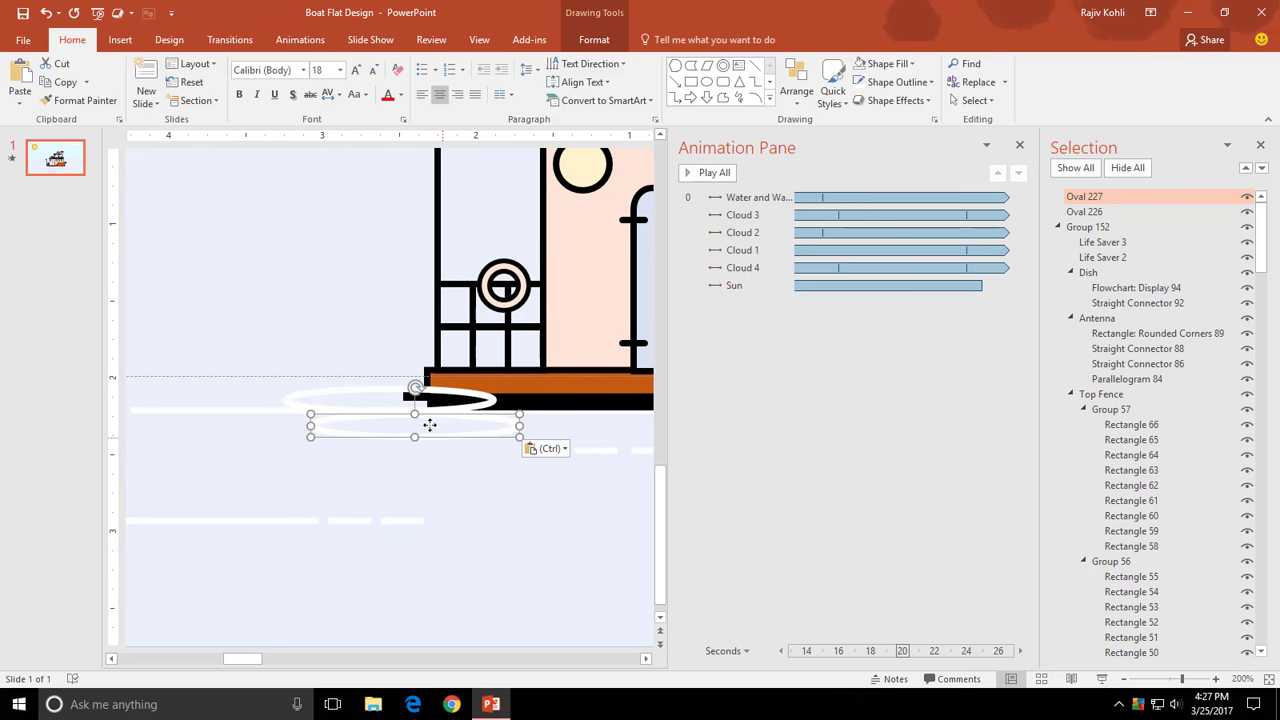
pyautogui.moveTo(432, 428); pyautogui.dragTo(420, 406)
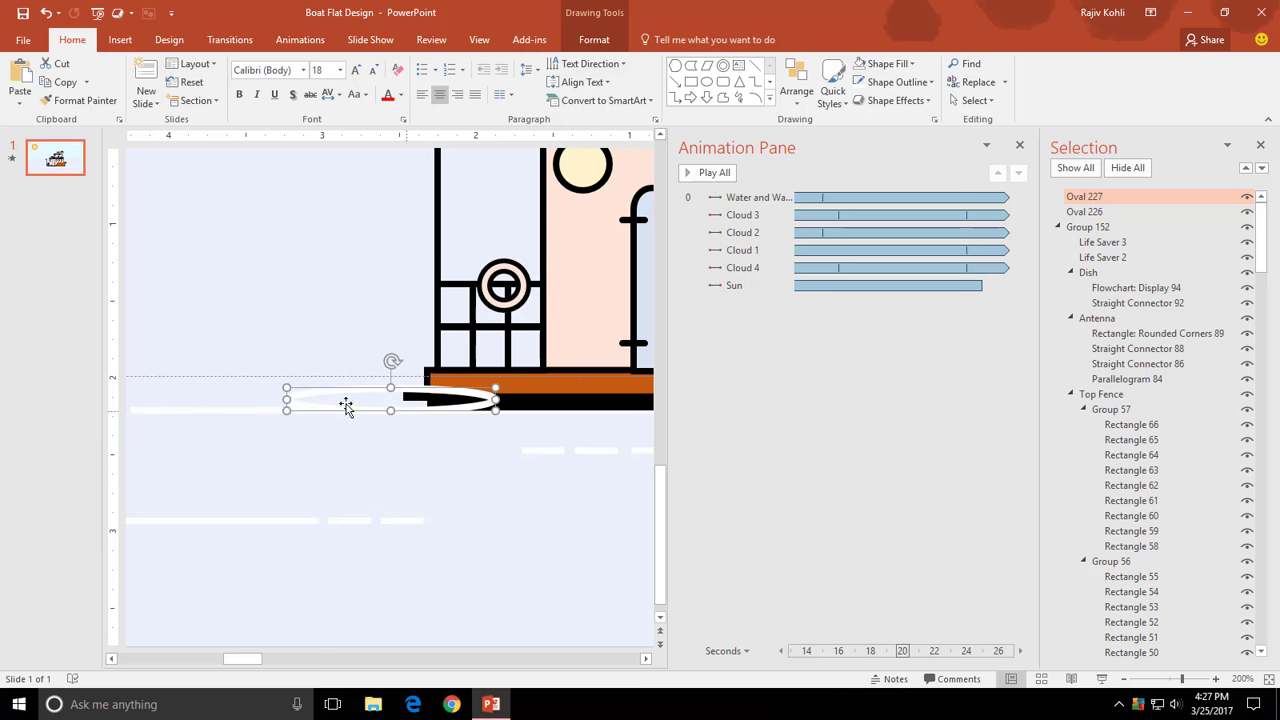
pyautogui.moveTo(288, 397); pyautogui.dragTo(321, 400)
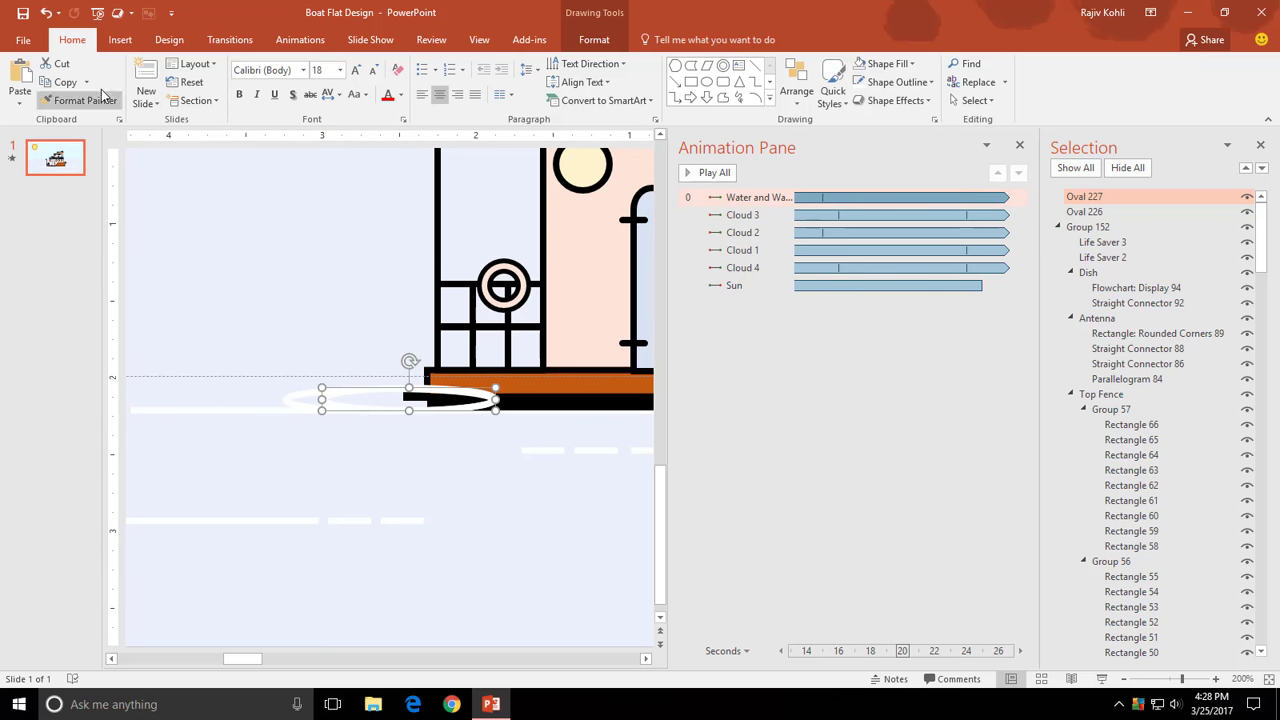
pyautogui.click(40, 80)
pyautogui.hotkey('ctrl', 'v')
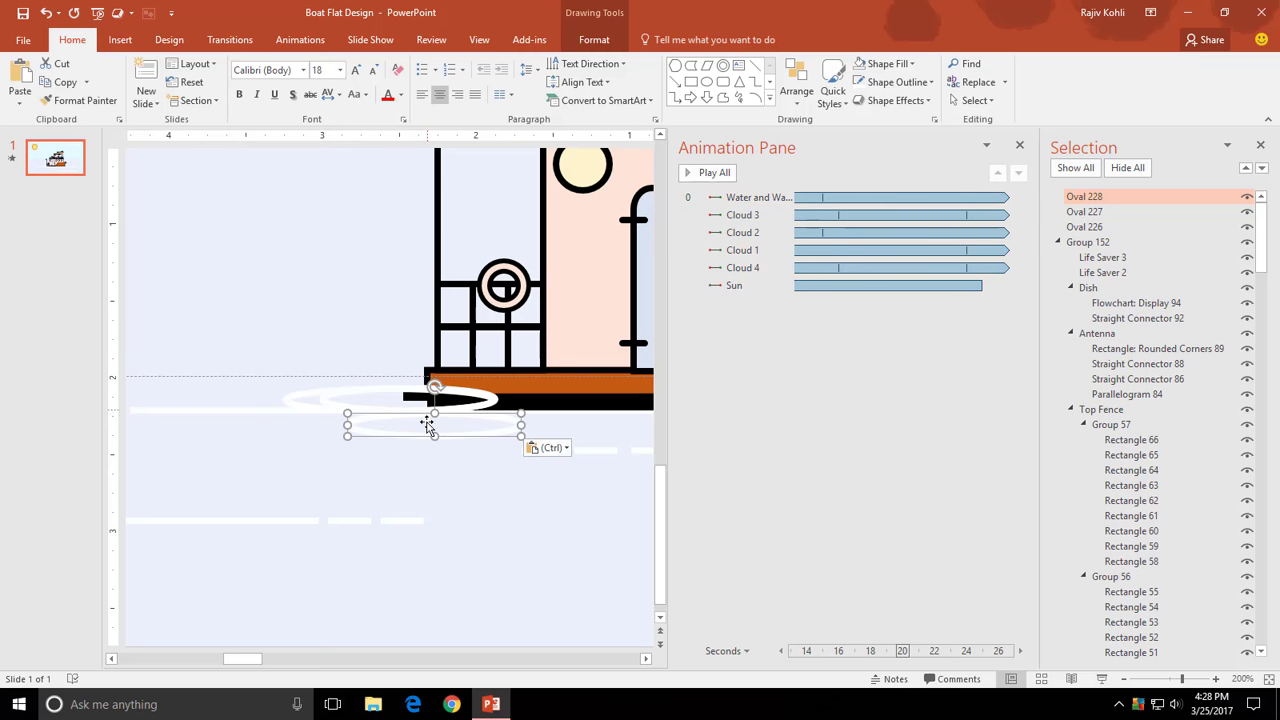
pyautogui.moveTo(410, 438)
pyautogui.mouseDown()
pyautogui.moveTo(387, 407)
pyautogui.moveTo(499, 409)
pyautogui.mouseUp()
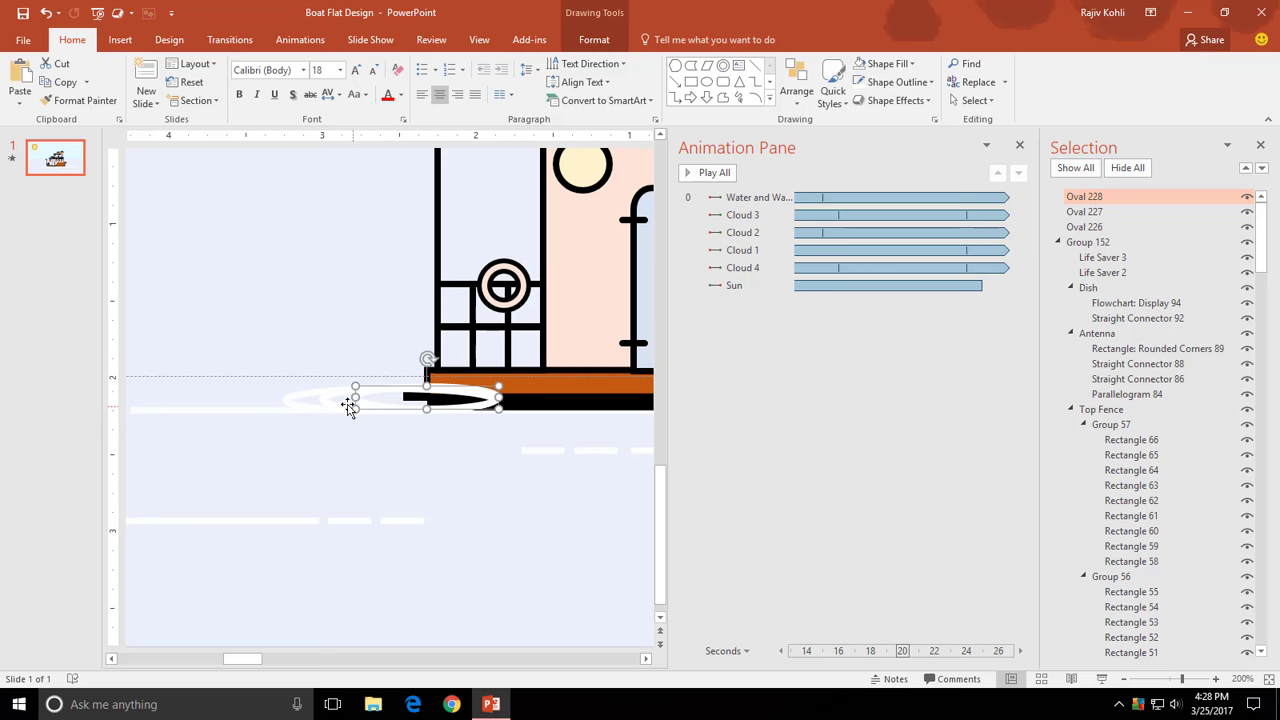
# - Select all three ovals and send them behind the back of the hull
pyautogui.keyDown('shift'); pyautogui.click(328, 403); pyautogui.keyUp('shift')
pyautogui.keyDown('shift'); pyautogui.click(298, 402); pyautogui.keyUp('shift')
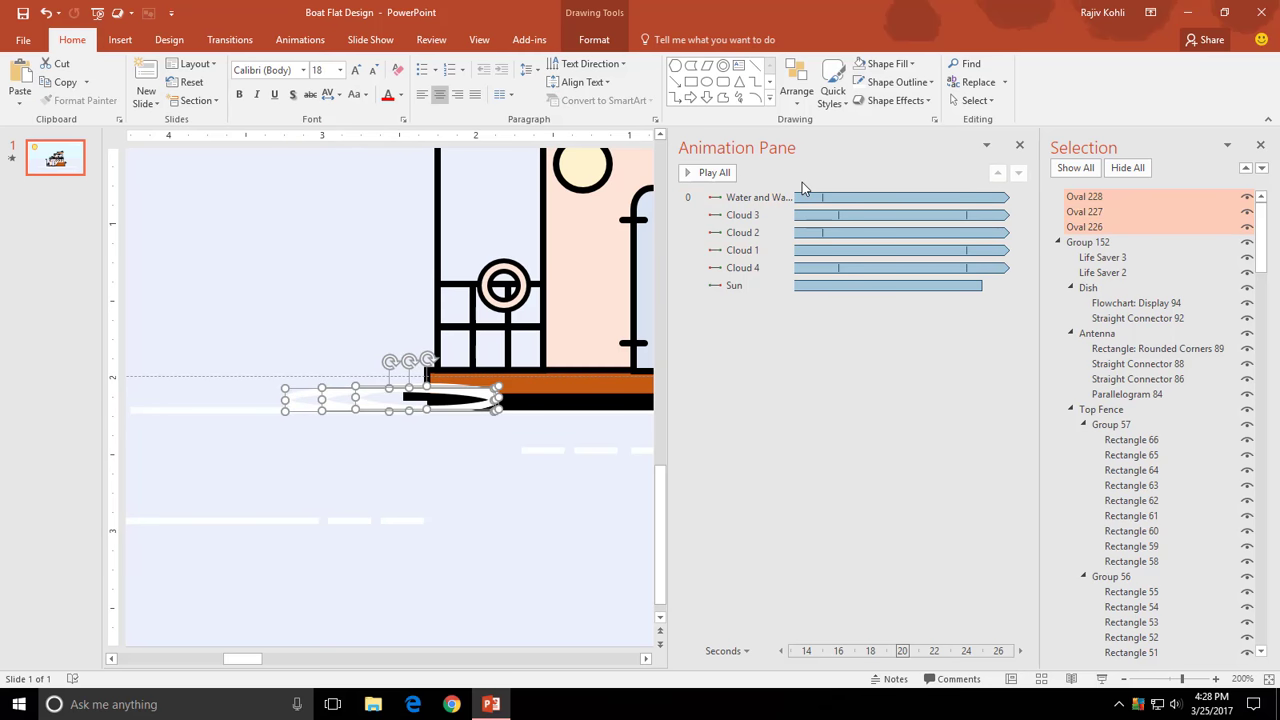
pyautogui.click(594, 39)
pyautogui.click(943, 103)
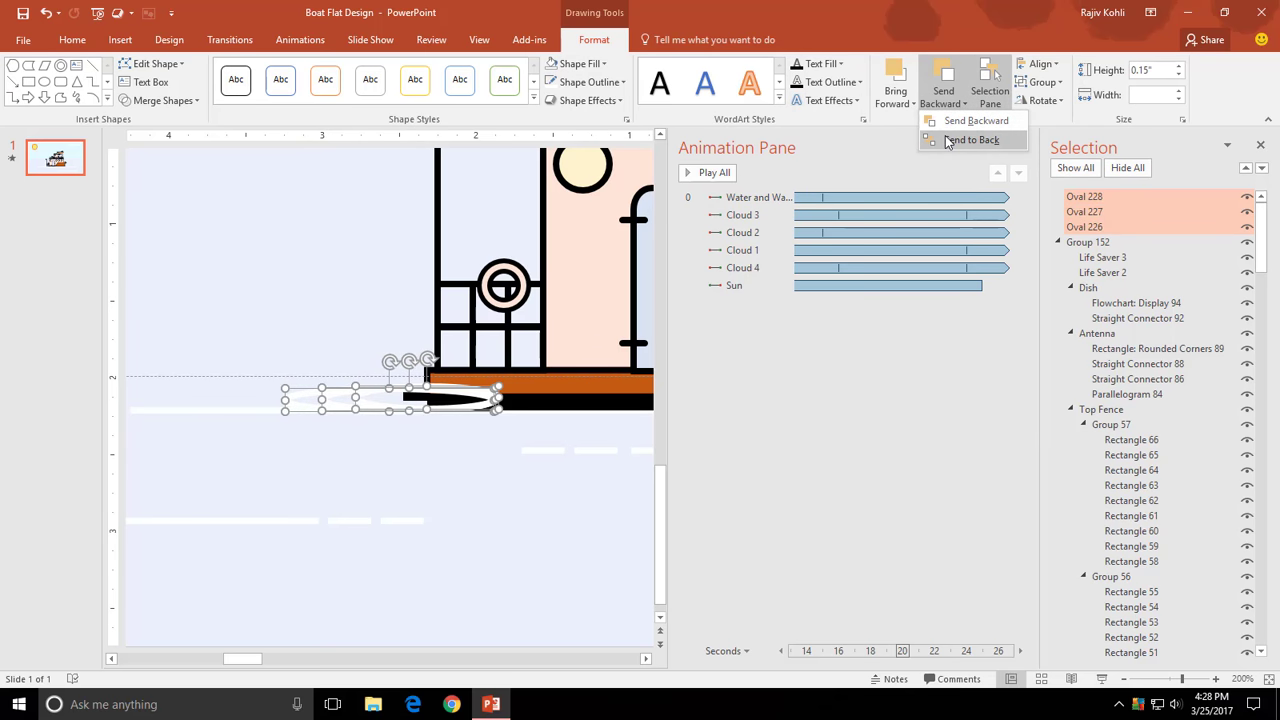
pyautogui.click(950, 139)
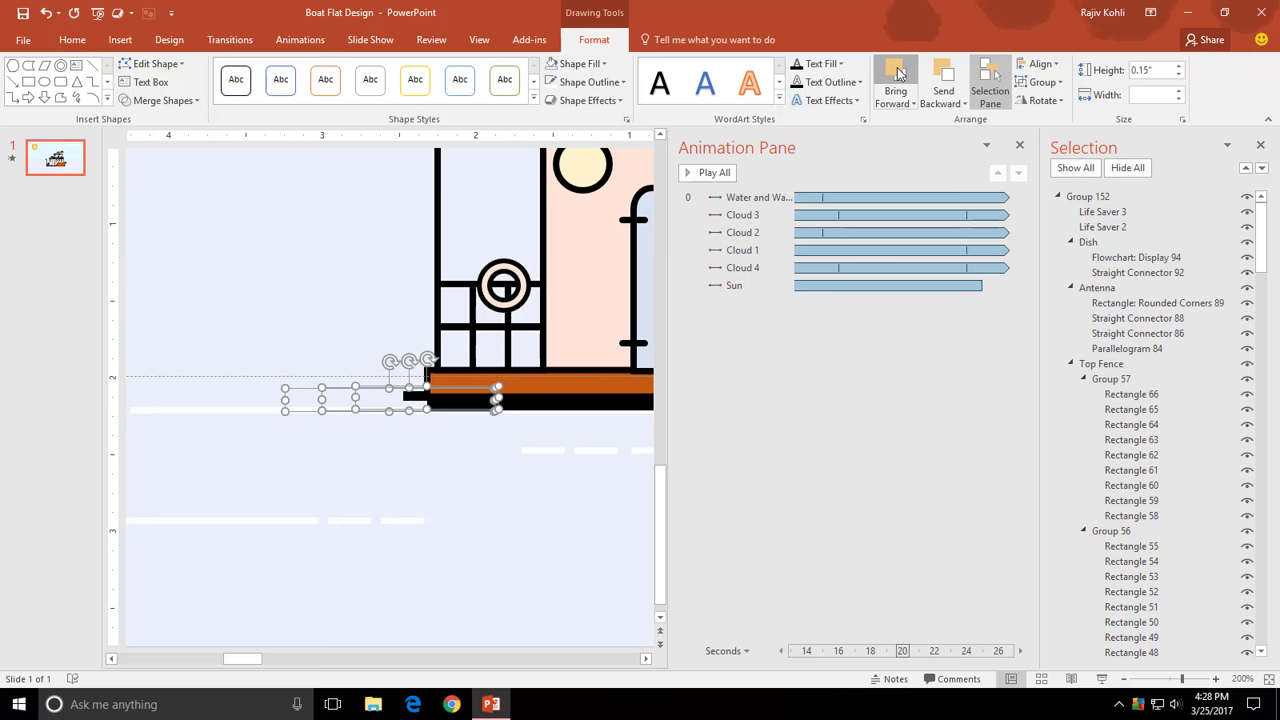
pyautogui.click(897, 72)
pyautogui.click(948, 77)
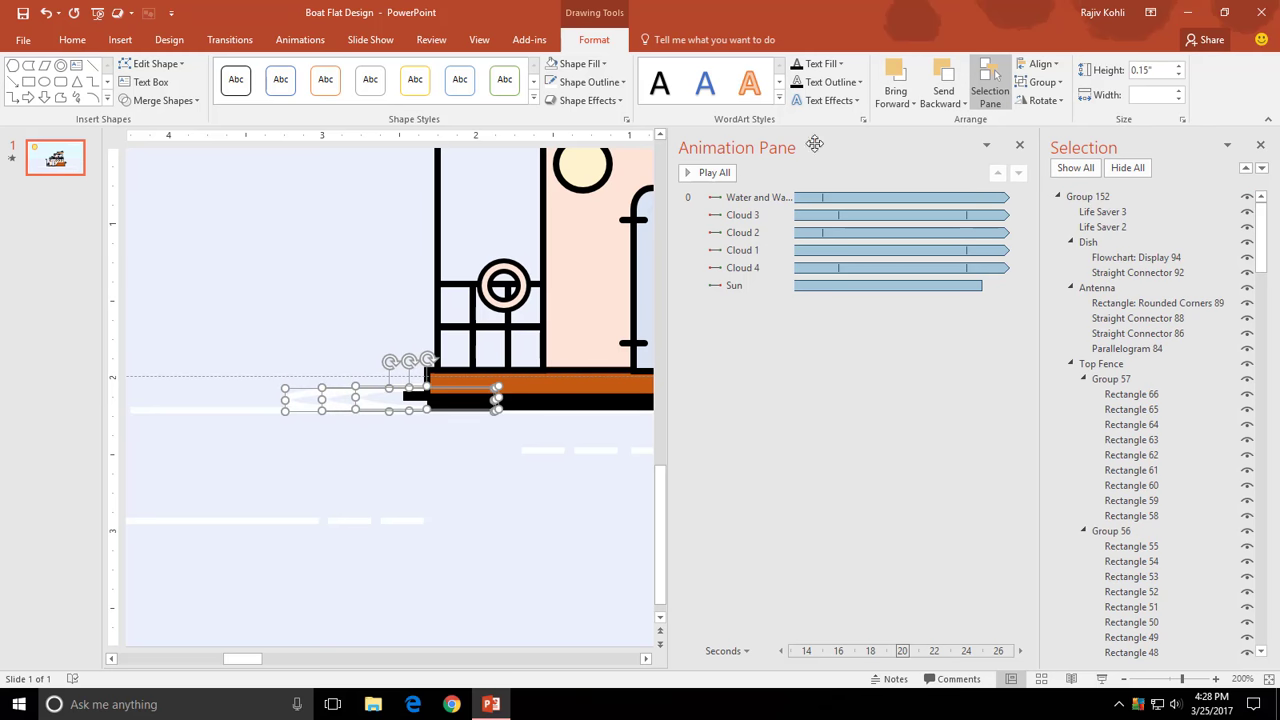
pyautogui.keyDown('ctrl'); pyautogui.scroll(-5, 500, 343); pyautogui.keyUp('ctrl')
pyautogui.keyDown('ctrl'); pyautogui.scroll(-1, 400, 480); pyautogui.keyUp('ctrl')
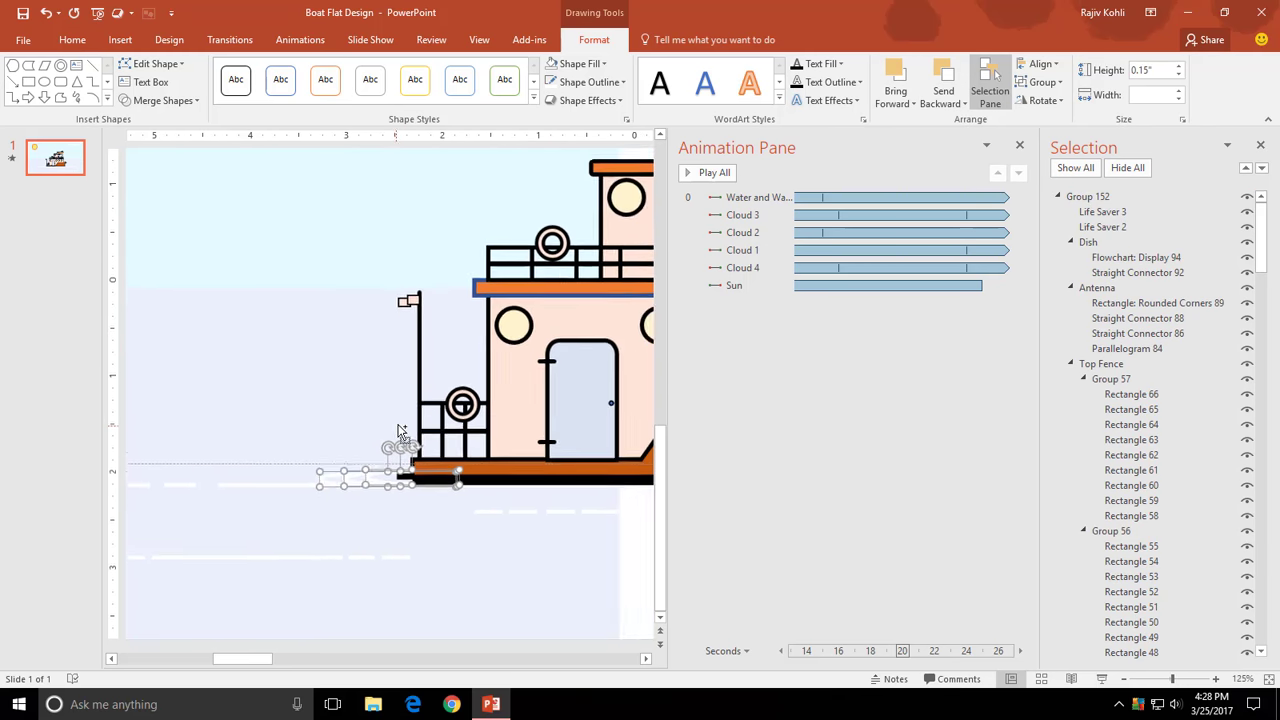
pyautogui.keyDown('ctrl'); pyautogui.scroll(-1, 369, 512); pyautogui.keyUp('ctrl')
pyautogui.keyDown('ctrl'); pyautogui.scroll(3, 320, 494); pyautogui.keyUp('ctrl')
pyautogui.keyDown('ctrl'); pyautogui.scroll(3, 303, 366); pyautogui.keyUp('ctrl')
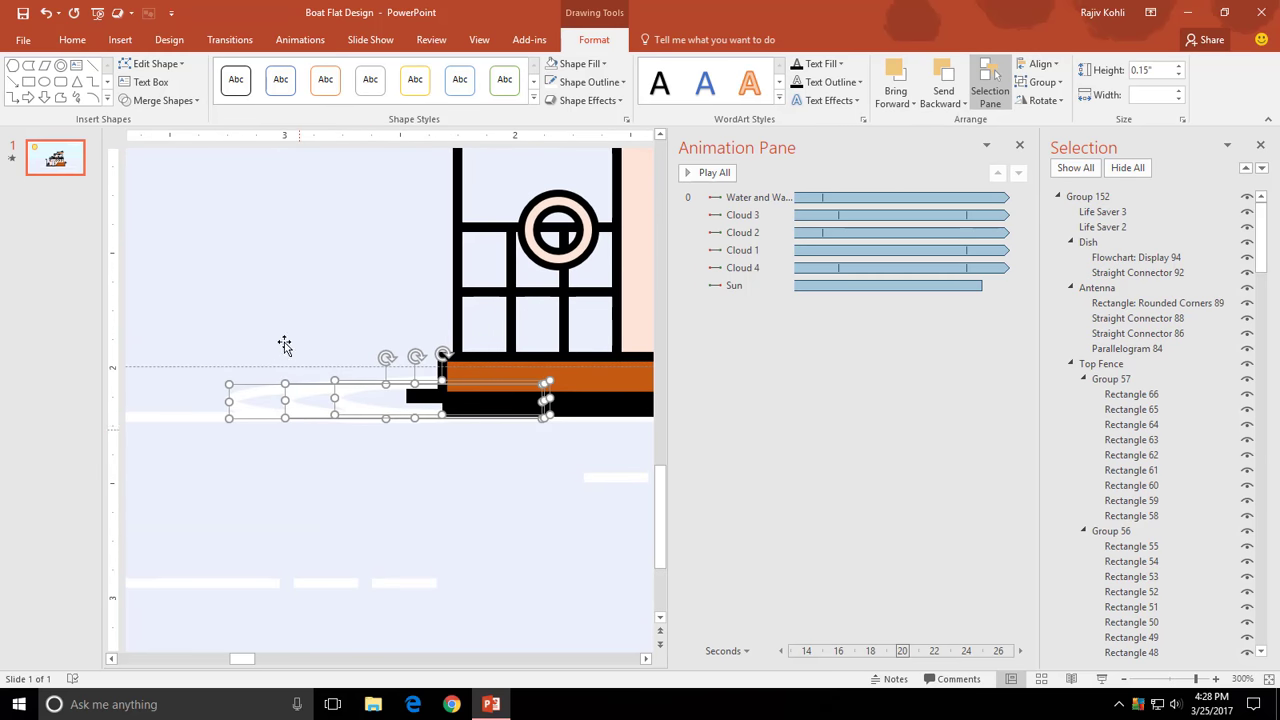
# - Resize the smallest and middle ovals so the widths decrease and the shapes flatten
pyautogui.click(390, 408)
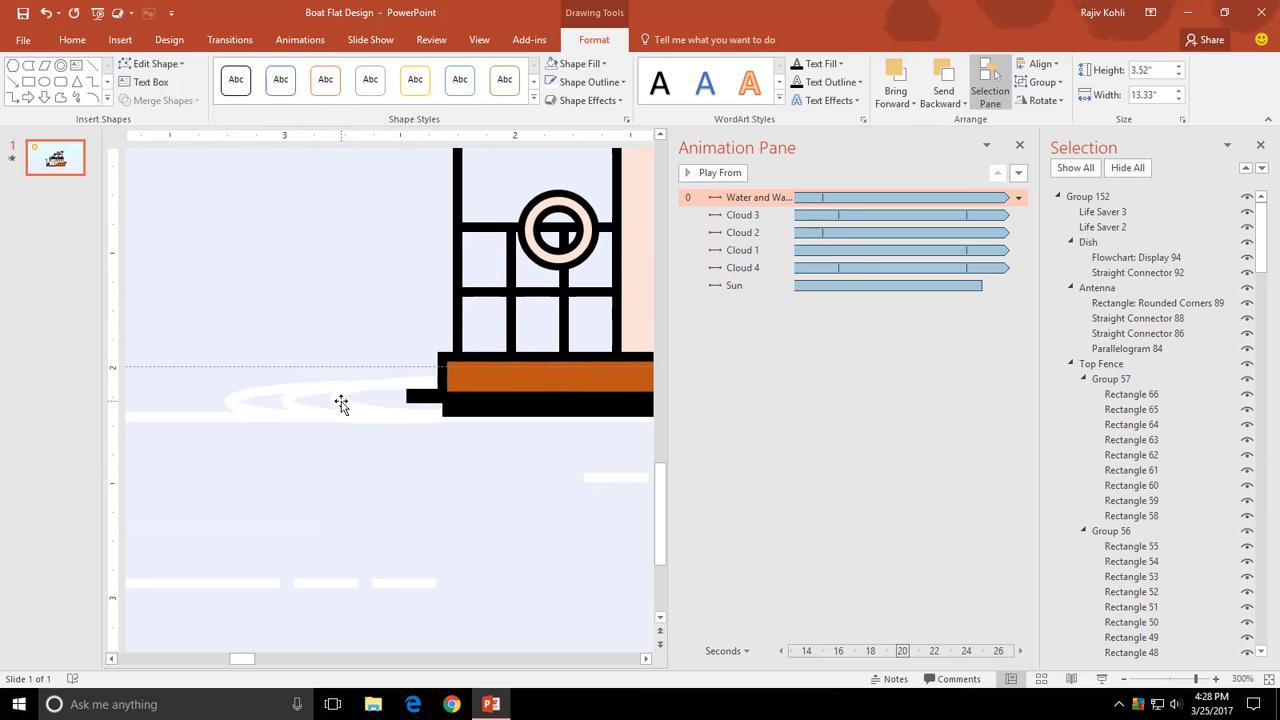
pyautogui.click(340, 403)
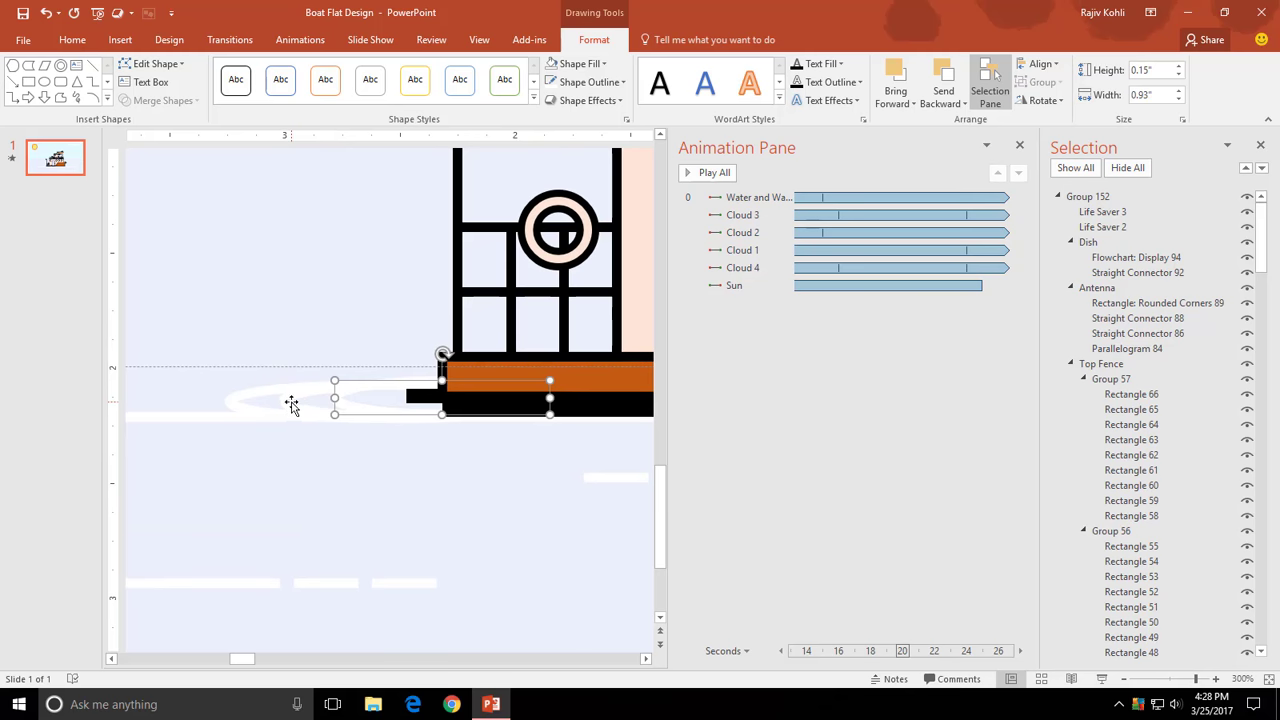
pyautogui.moveTo(291, 403)
pyautogui.mouseDown()
pyautogui.moveTo(275, 407)
pyautogui.moveTo(343, 405)
pyautogui.mouseUp()
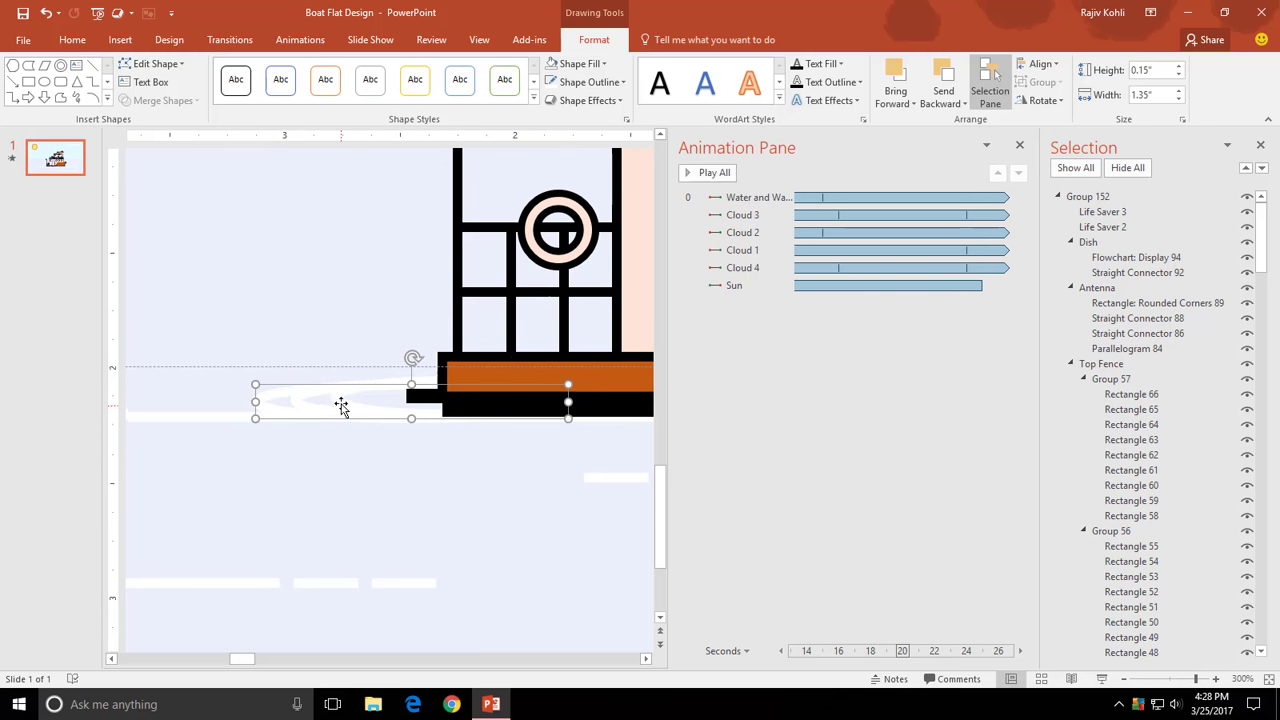
pyautogui.moveTo(442, 381)
pyautogui.mouseDown()
pyautogui.moveTo(442, 405)
pyautogui.moveTo(327, 402)
pyautogui.mouseUp()
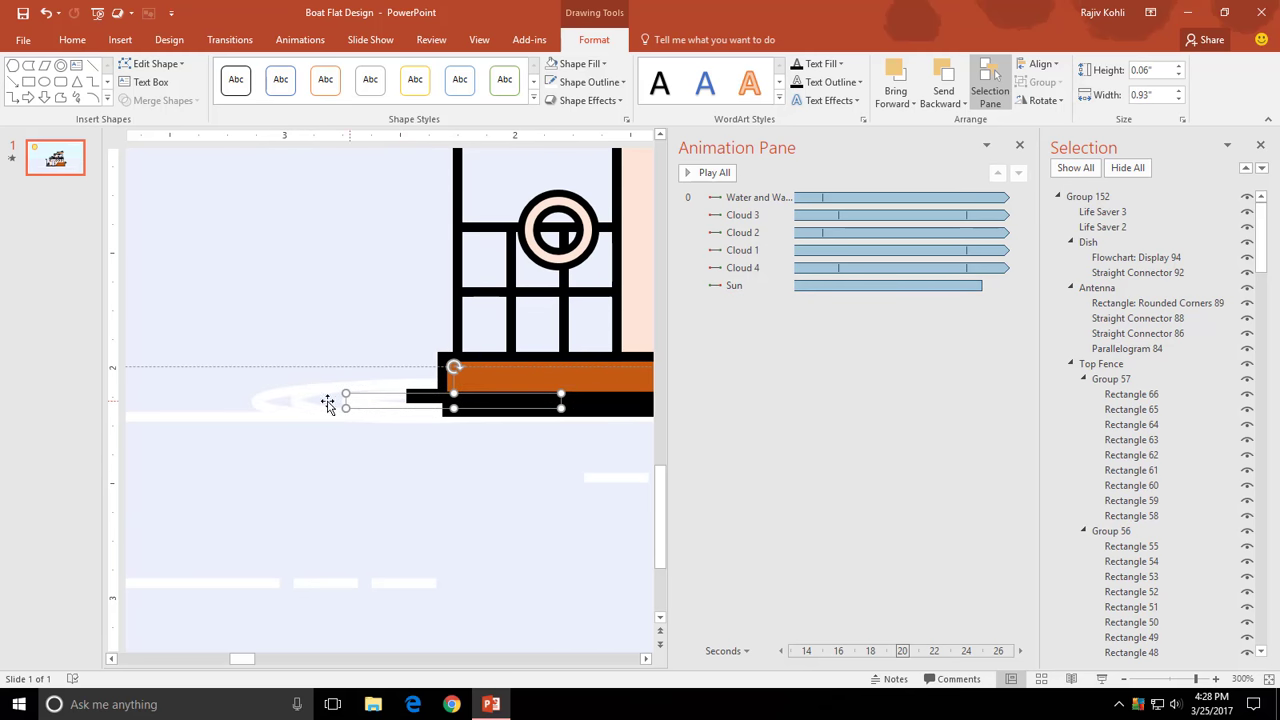
pyautogui.click(308, 394)
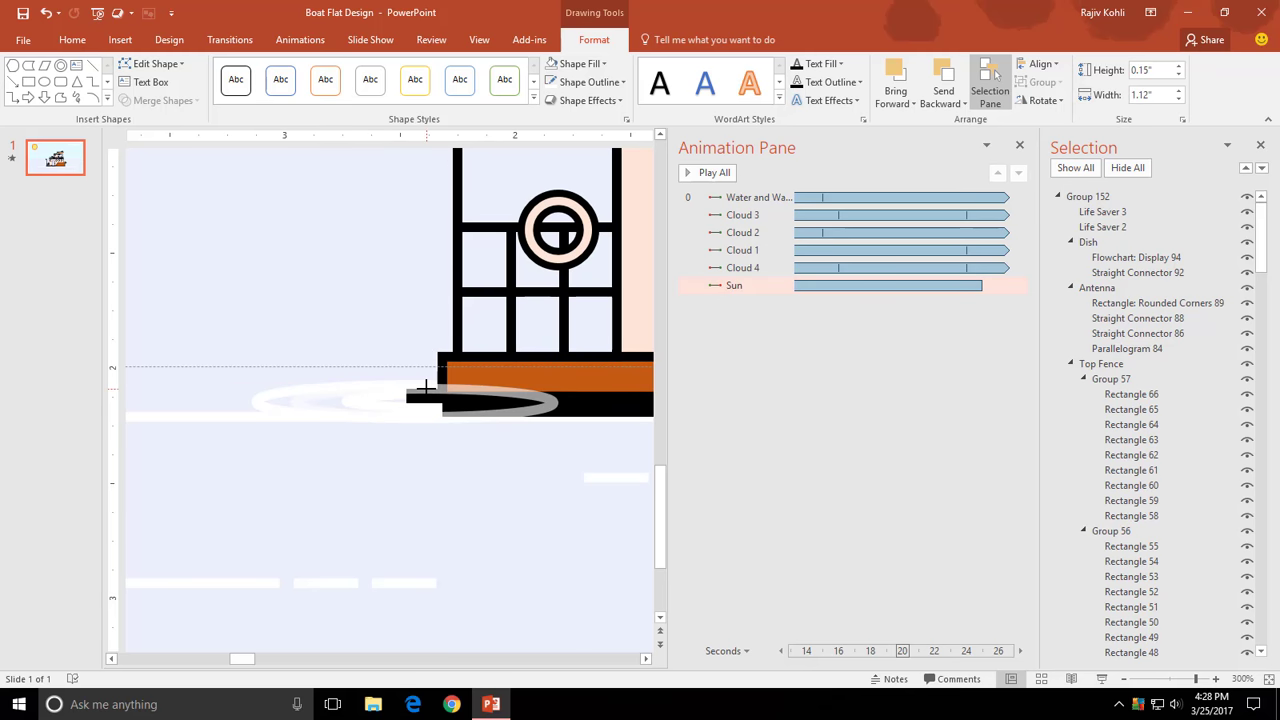
pyautogui.moveTo(425, 382)
pyautogui.mouseDown()
pyautogui.moveTo(424, 409)
pyautogui.moveTo(274, 409)
pyautogui.moveTo(283, 404)
pyautogui.mouseUp()
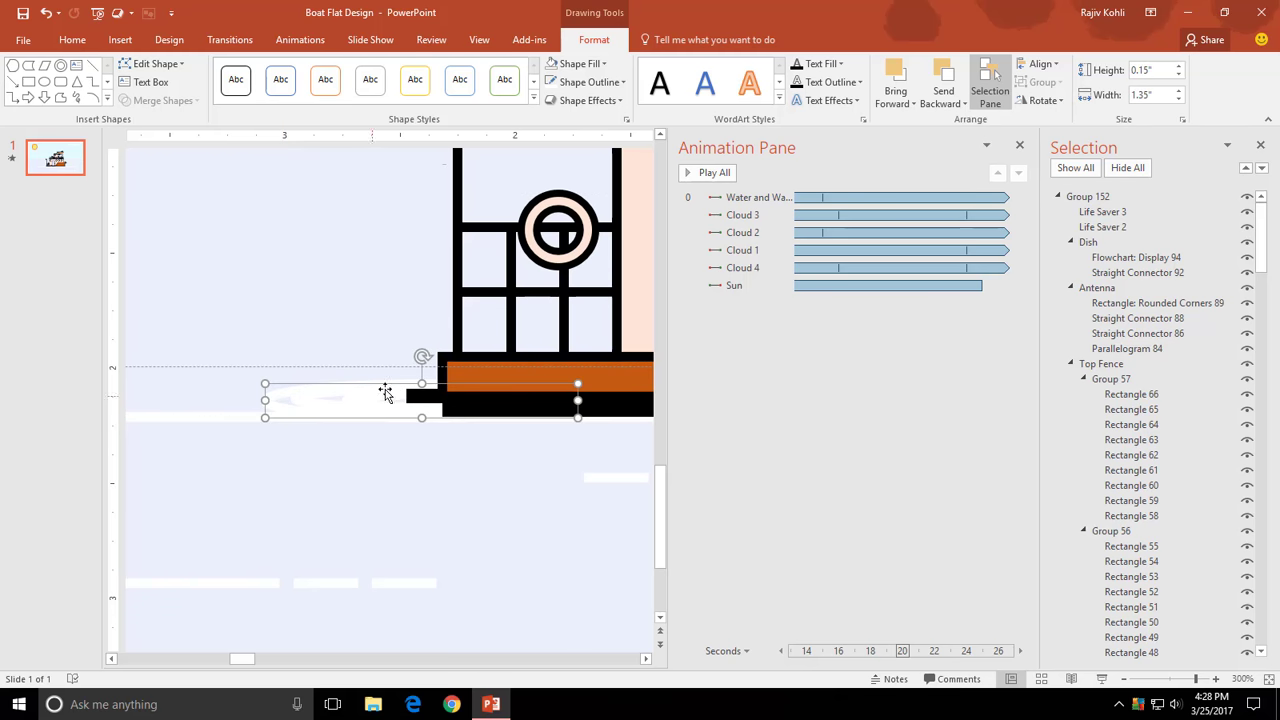
pyautogui.moveTo(421, 383); pyautogui.dragTo(414, 419)
pyautogui.click(352, 401)
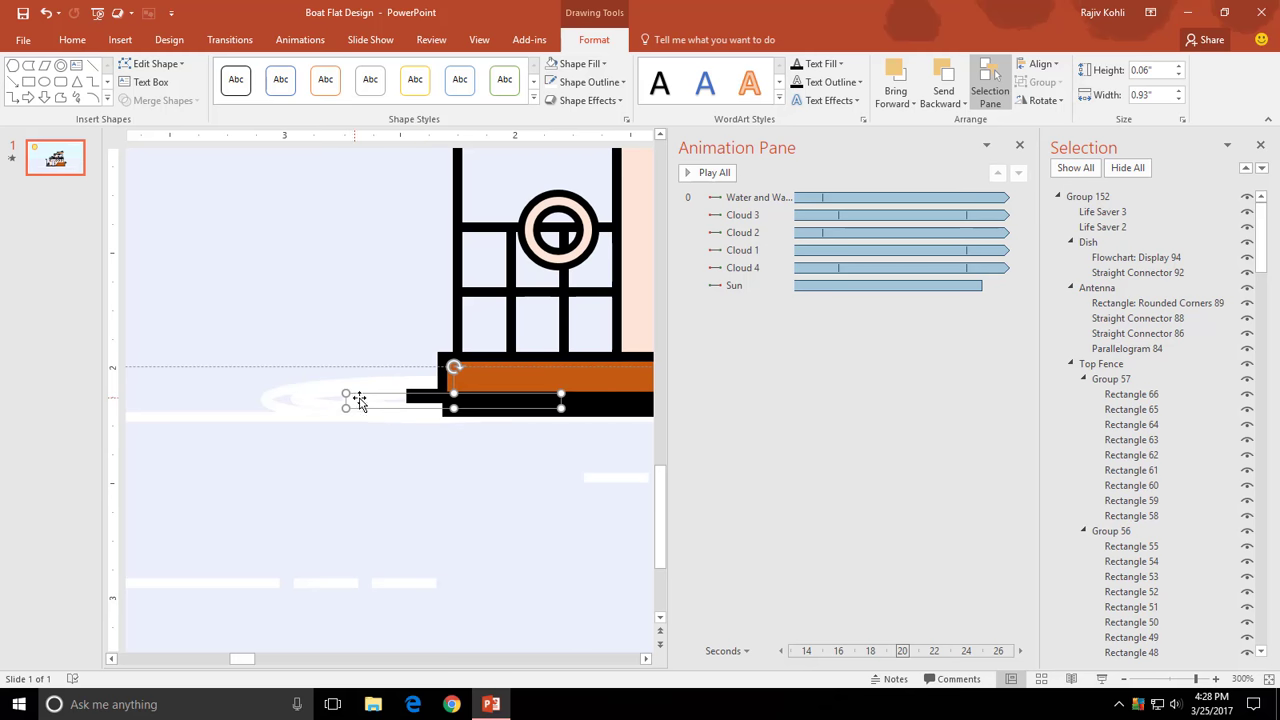
pyautogui.click(300, 40)
# - Give Oval 226 the Circle entrance effect, starting With Previous
pyautogui.click(875, 105)
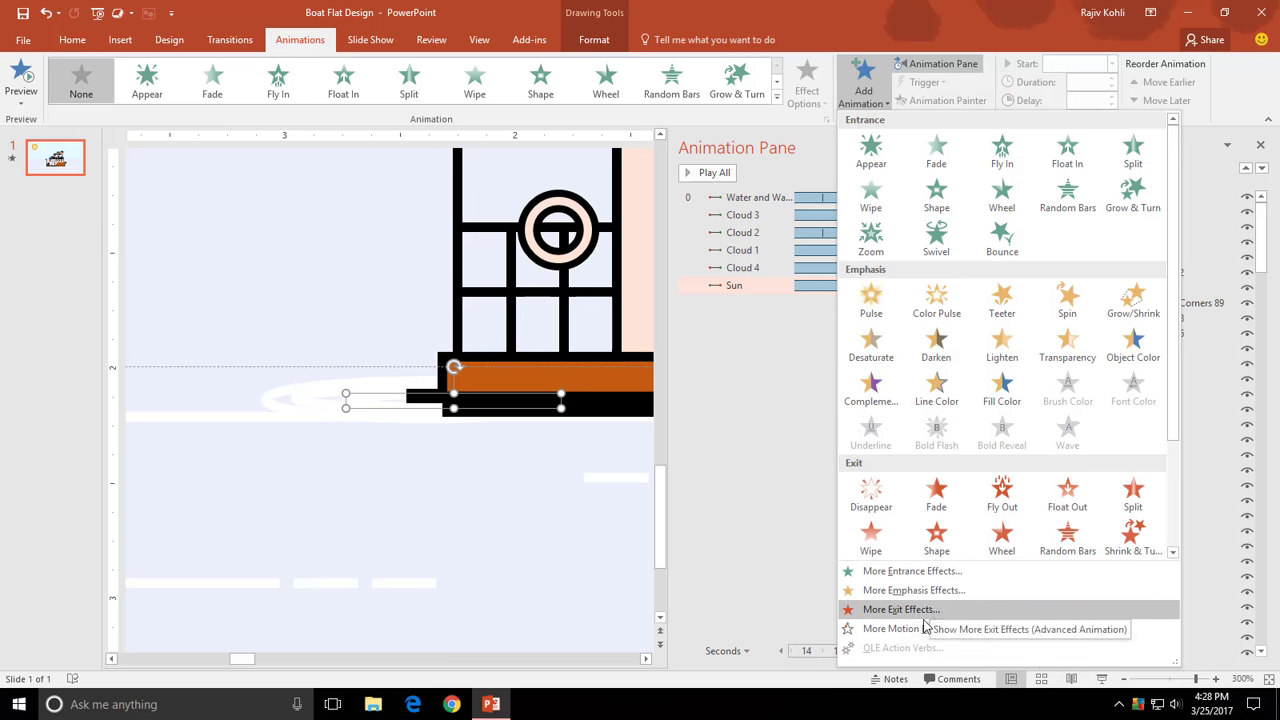
pyautogui.click(912, 571)
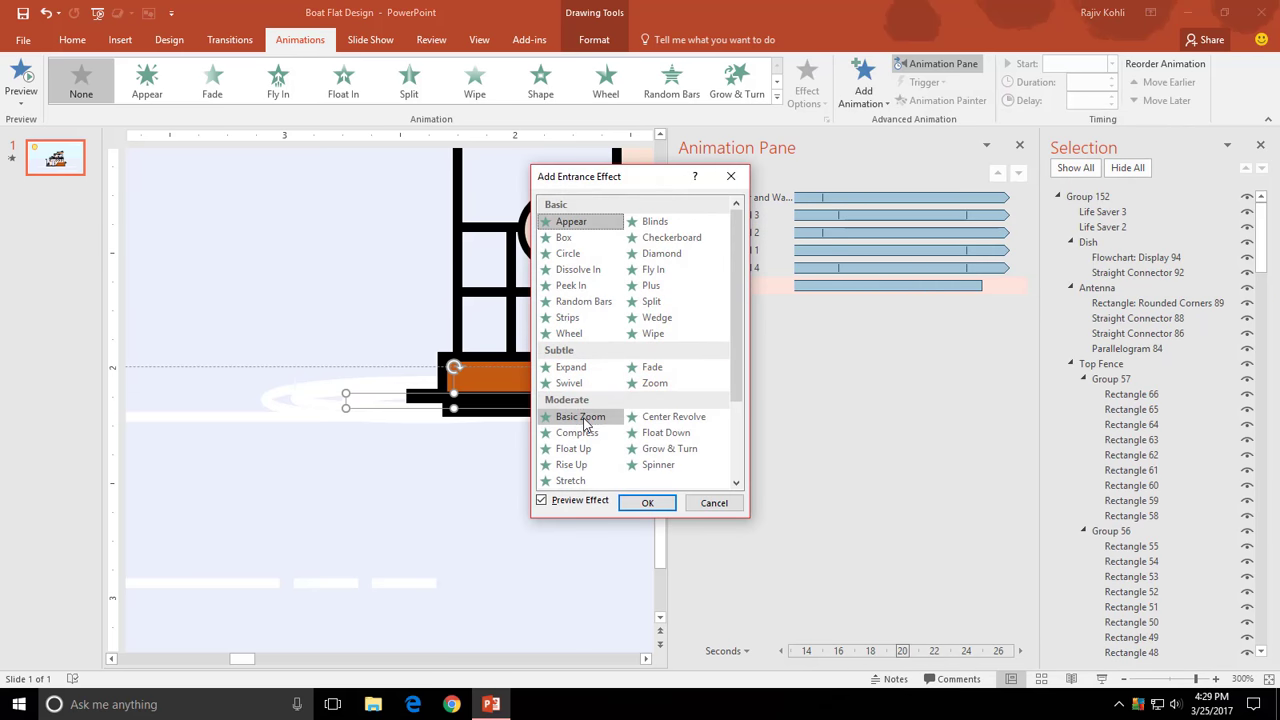
pyautogui.click(566, 253)
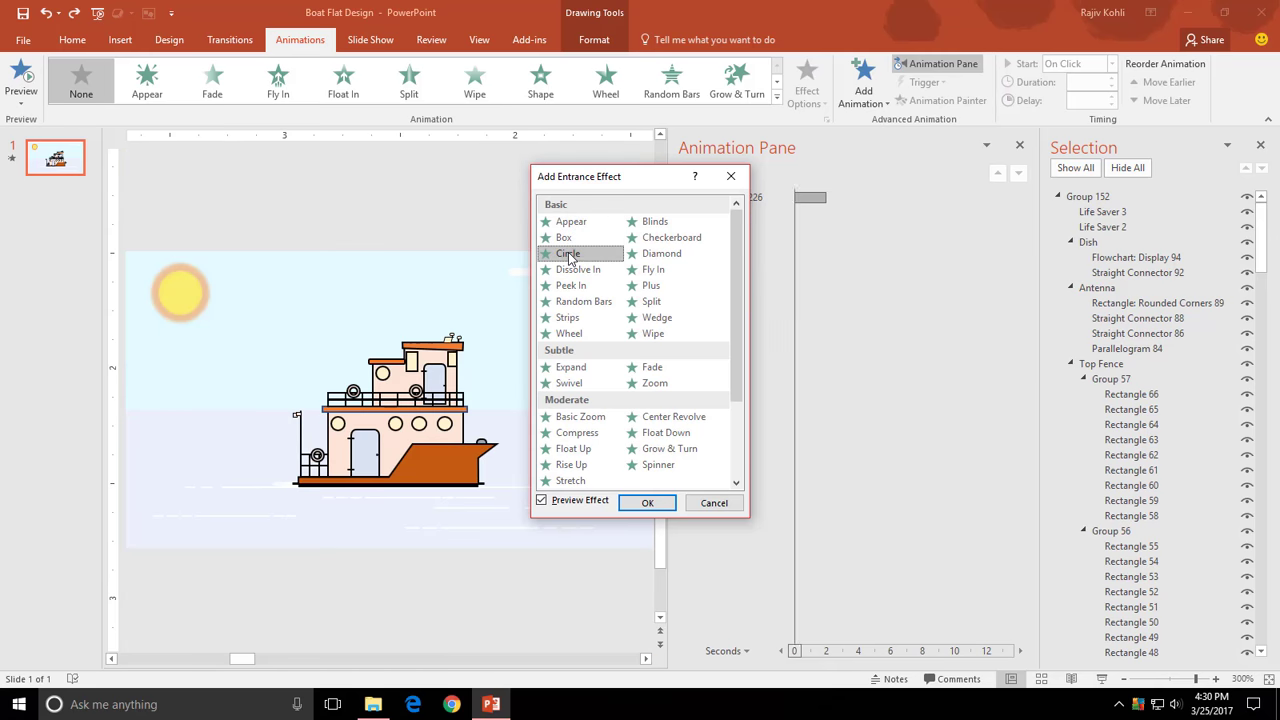
pyautogui.click(644, 503)
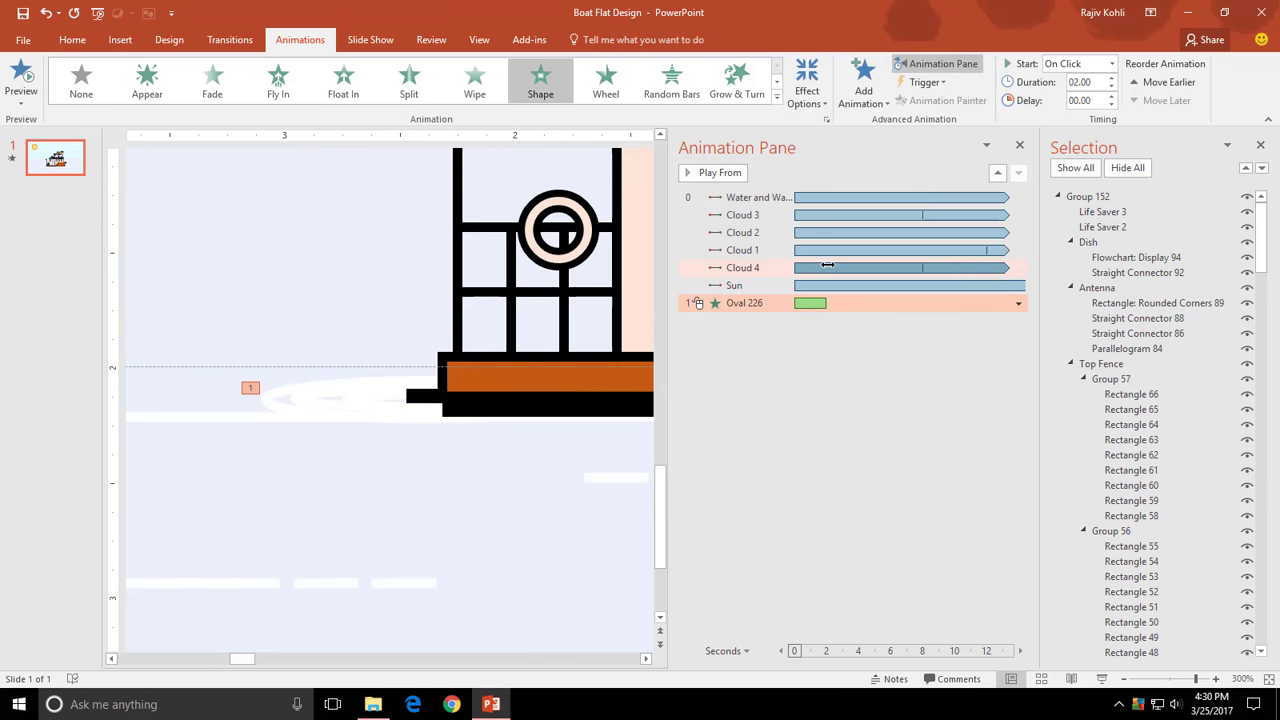
pyautogui.click(1108, 64)
pyautogui.click(1076, 97)
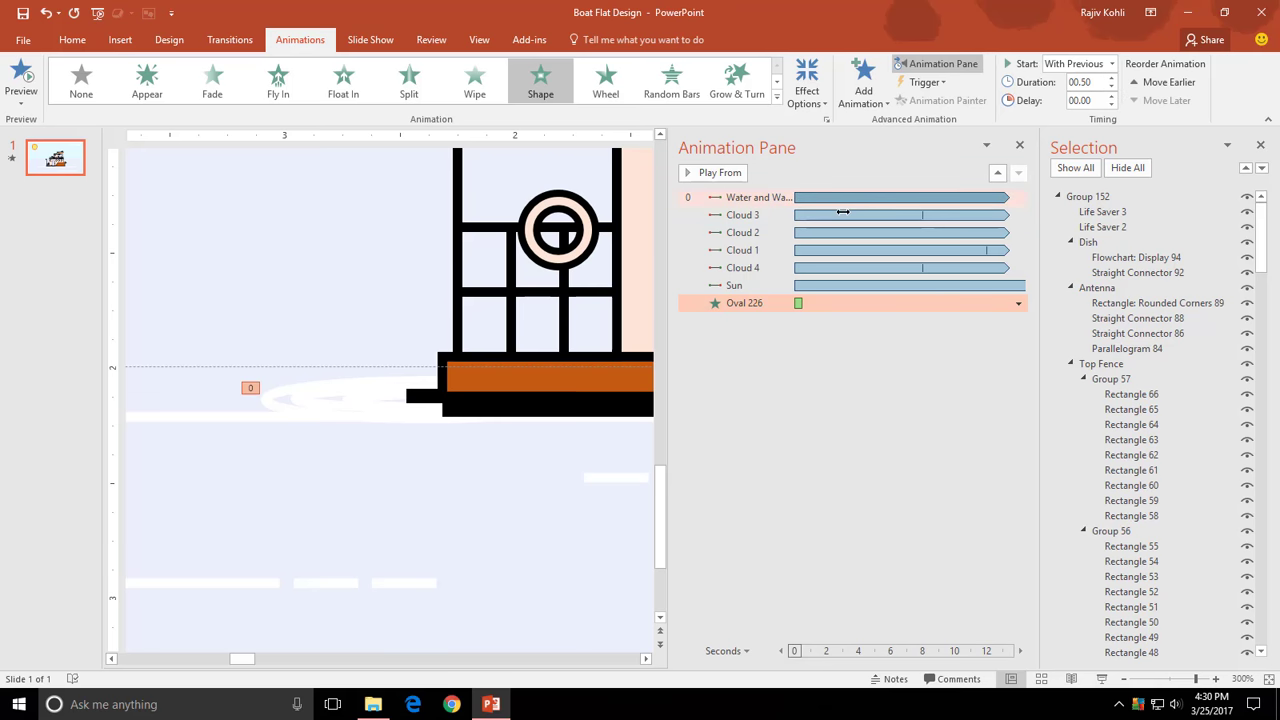
# - In the Circle effect's Timing settings, set Repeat to Until End of Slide
pyautogui.doubleClick(716, 308)
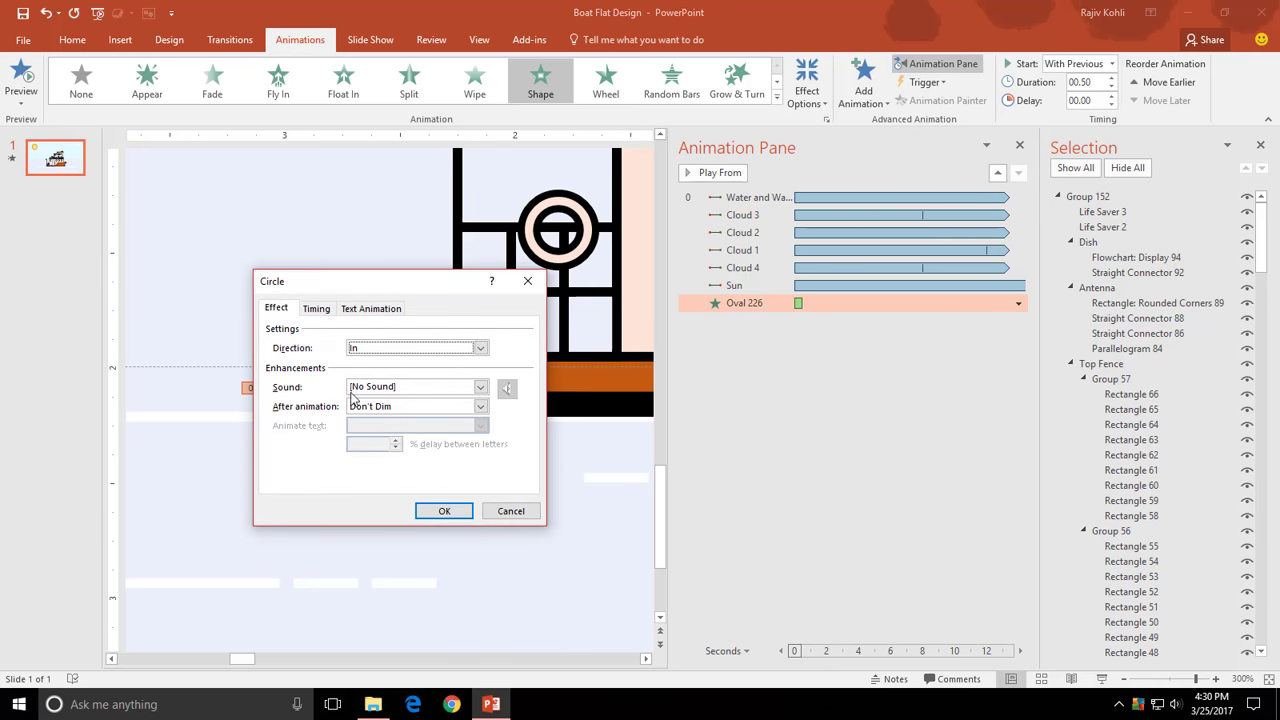
pyautogui.click(318, 309)
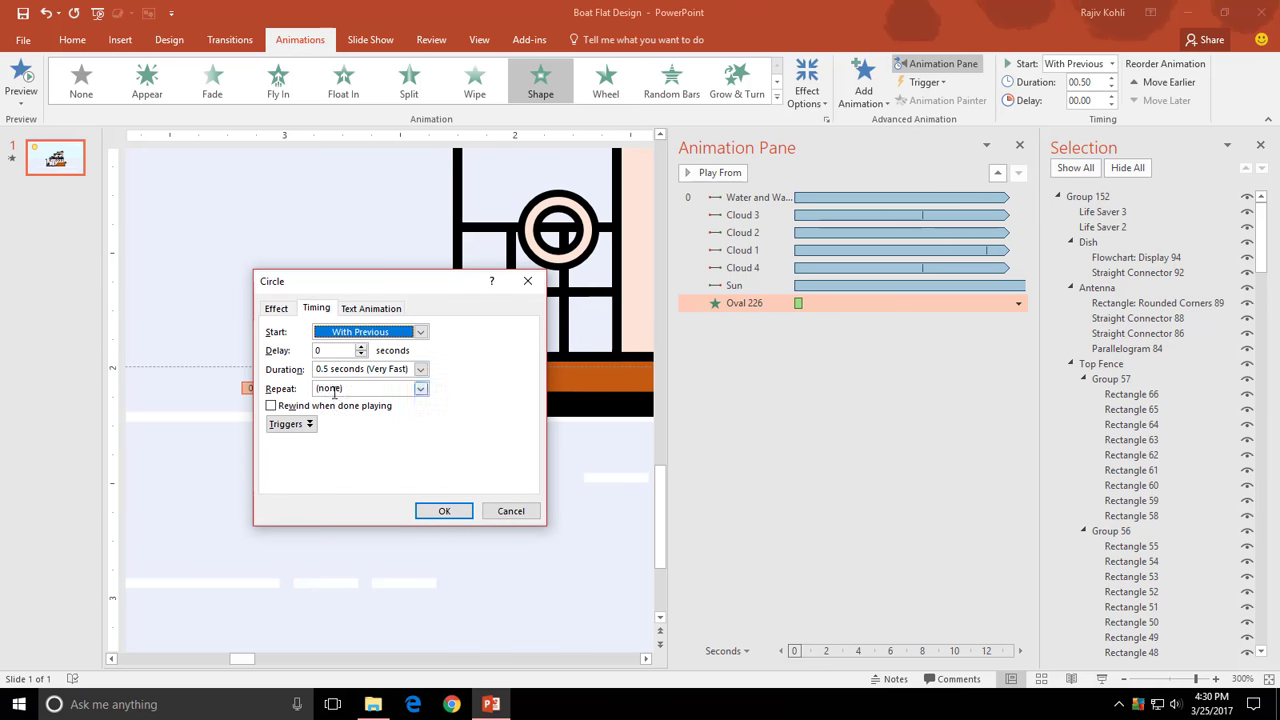
pyautogui.click(421, 389)
pyautogui.click(355, 480)
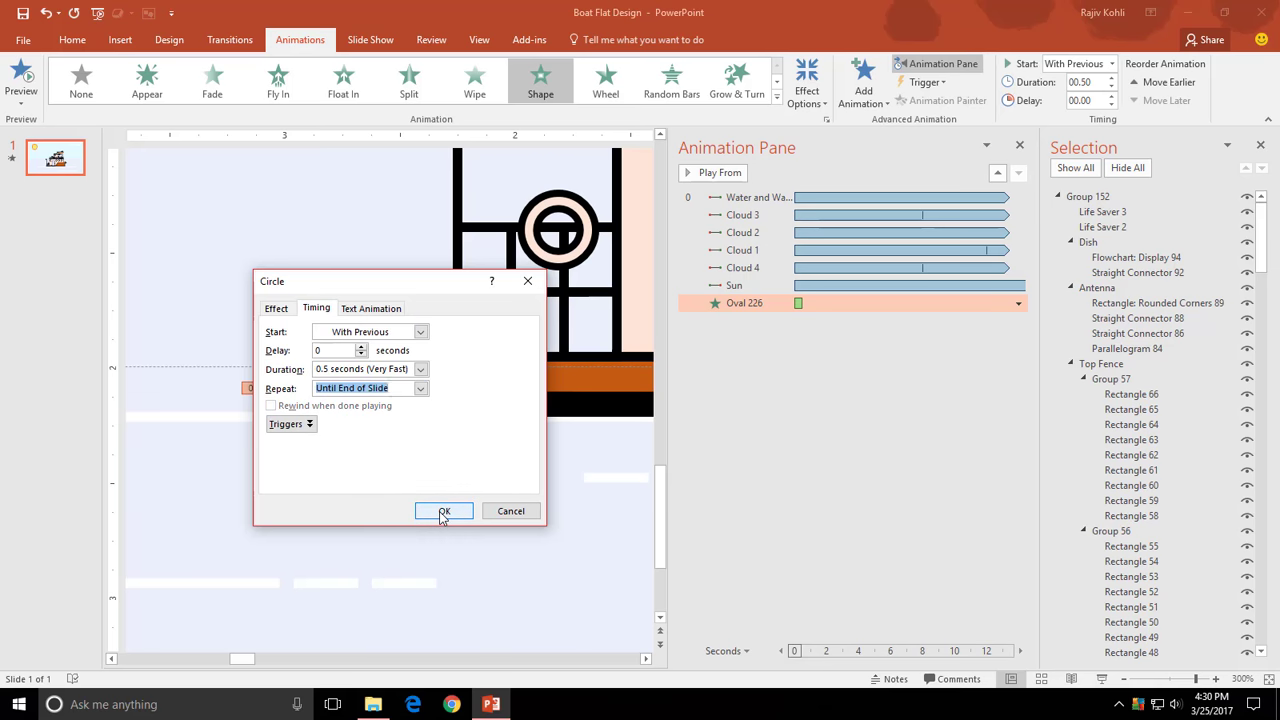
pyautogui.click(443, 513)
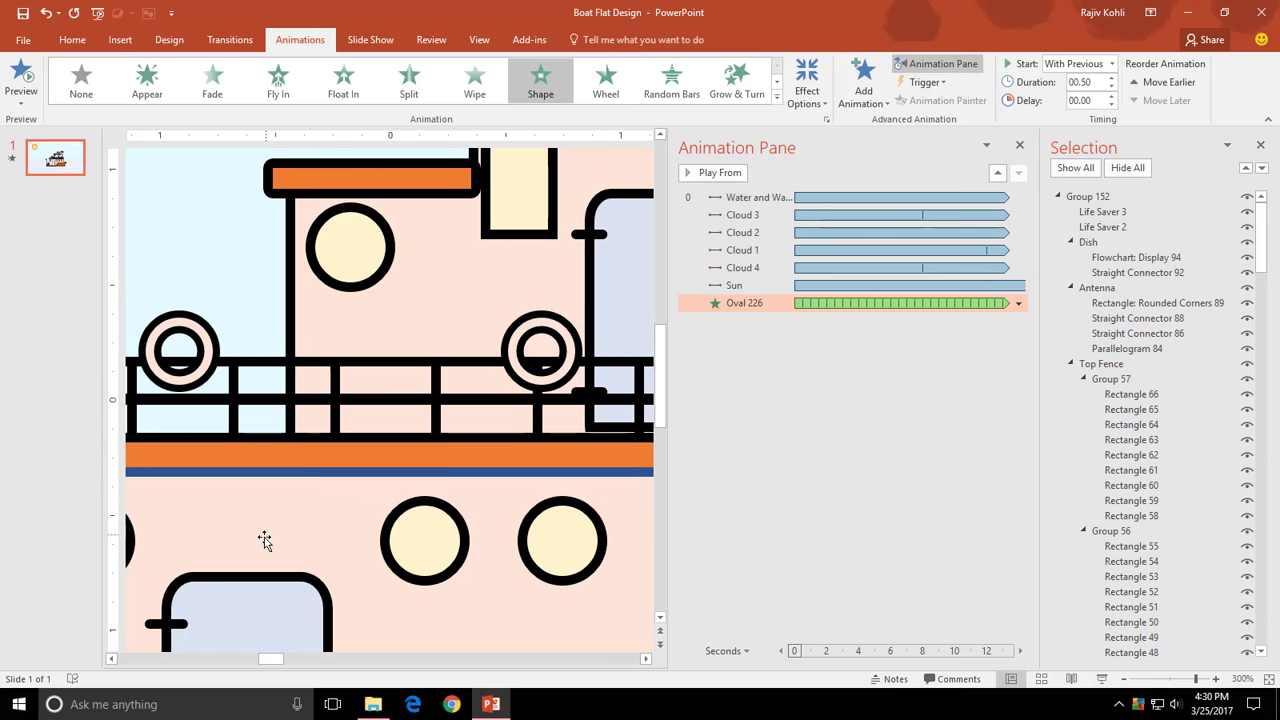
pyautogui.keyDown('ctrl'); pyautogui.scroll(-20, 264, 540); pyautogui.keyUp('ctrl')
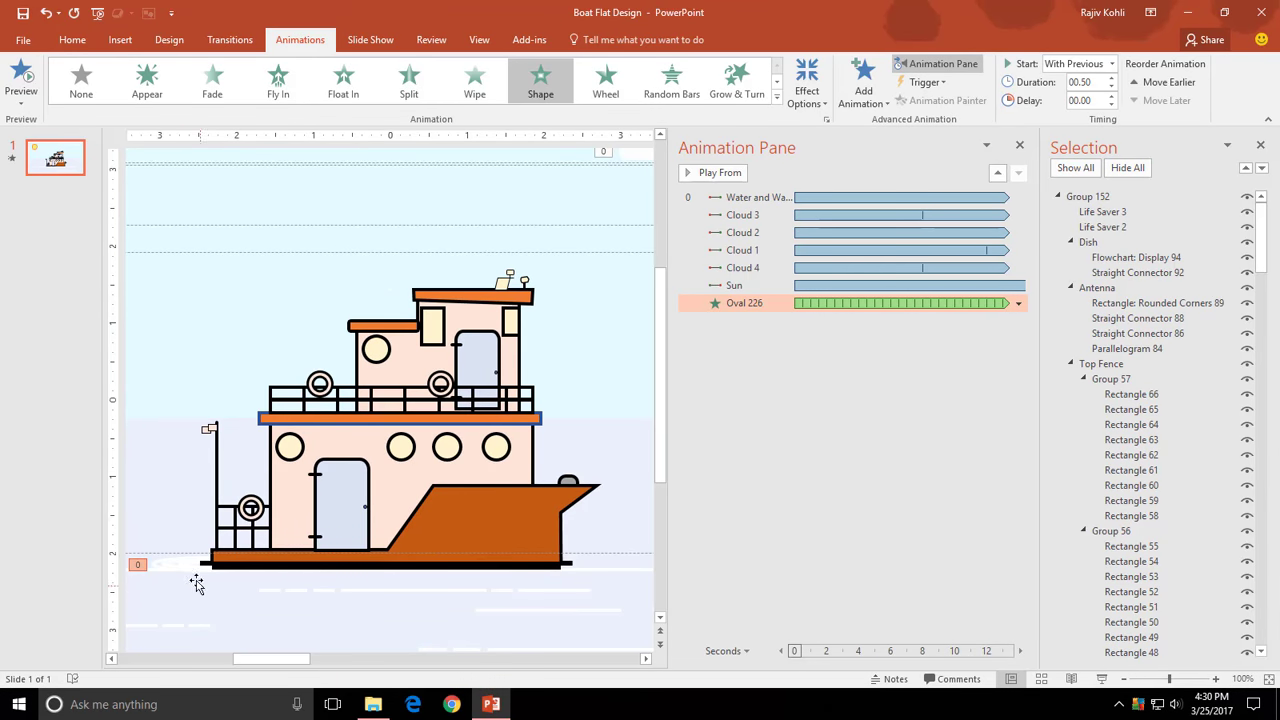
# - Copy Oval 226's pulsing Circle animation onto Ovals 227 and 228
pyautogui.click(181, 564)
pyautogui.keyDown('ctrl'); pyautogui.scroll(15, 200, 545); pyautogui.keyUp('ctrl')
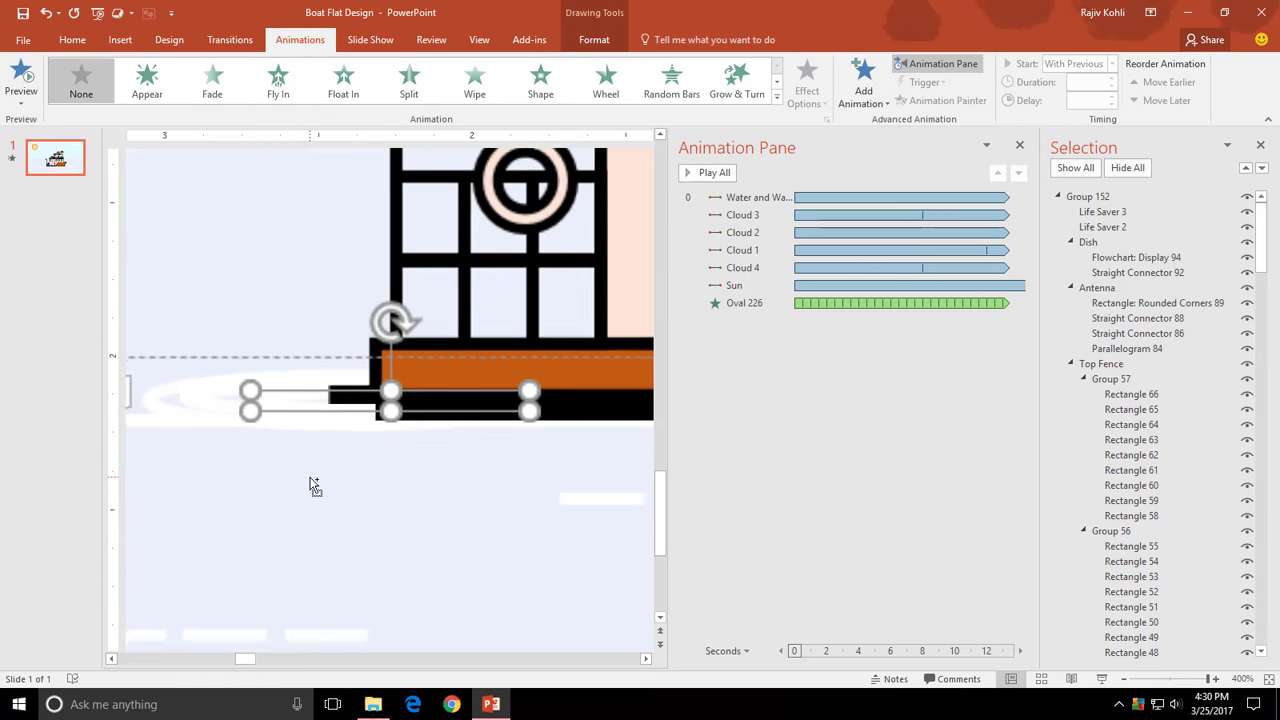
pyautogui.click(150, 394)
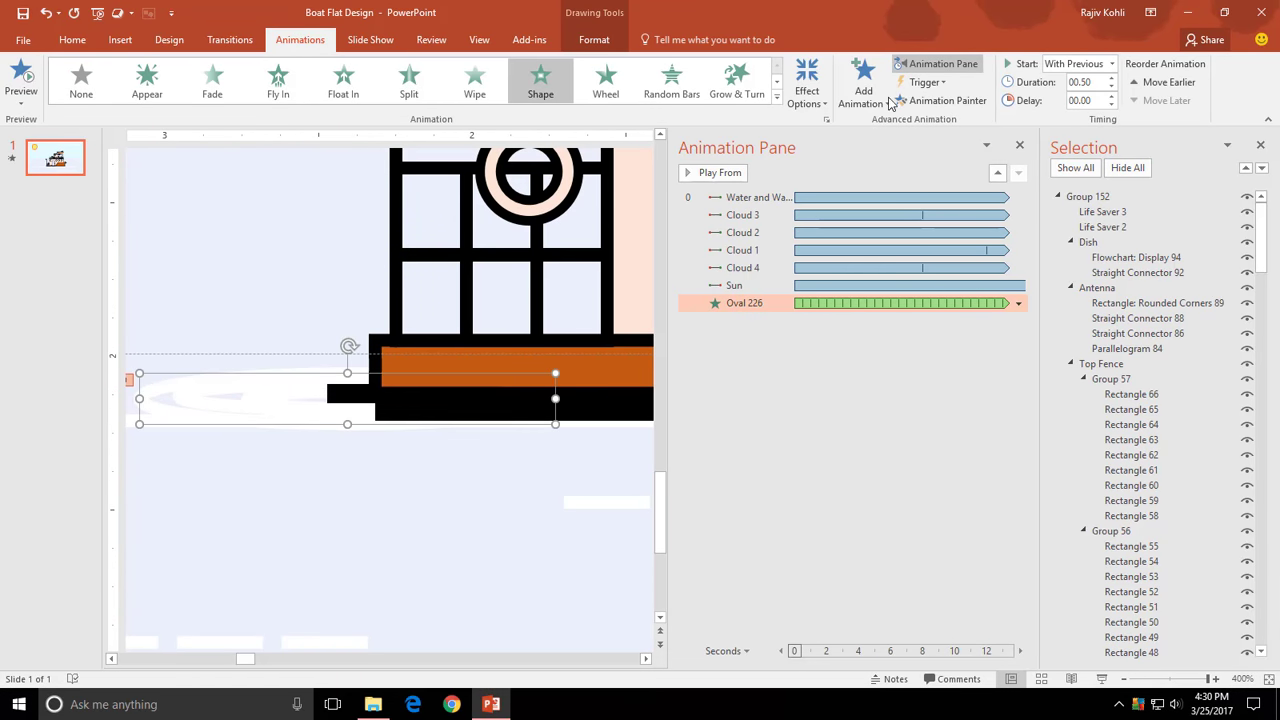
pyautogui.click(214, 406)
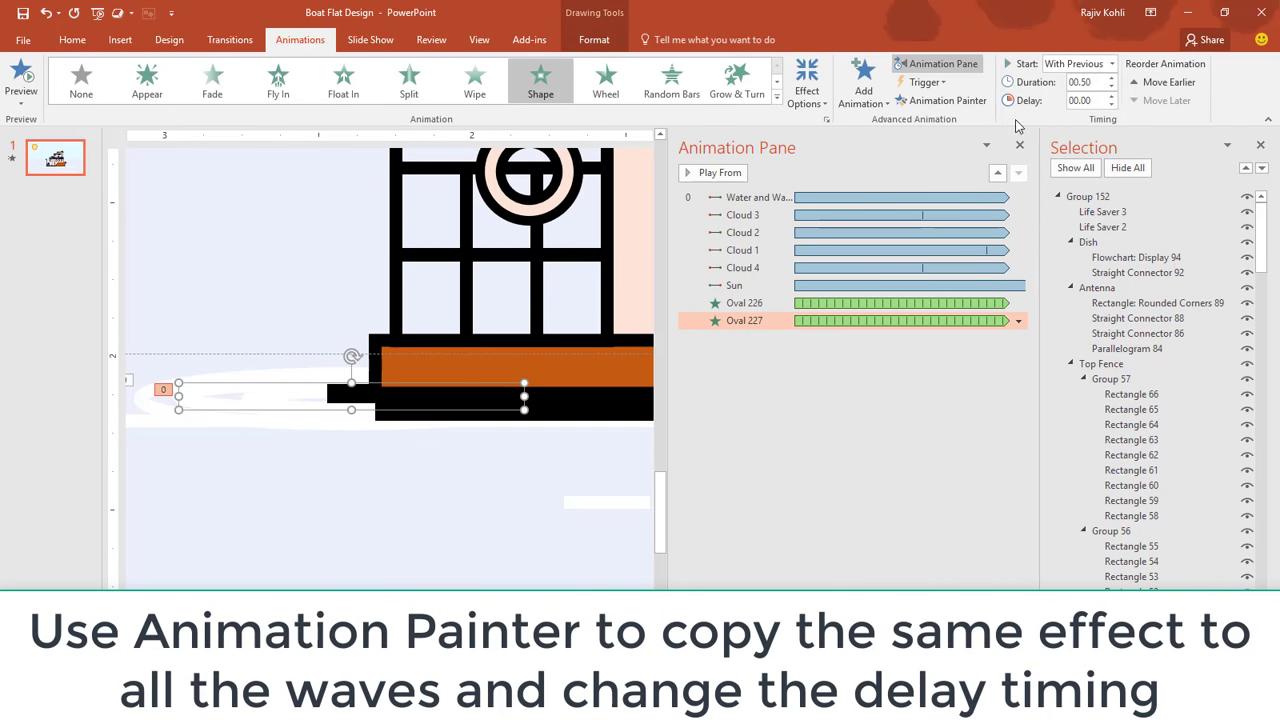
pyautogui.click(258, 400)
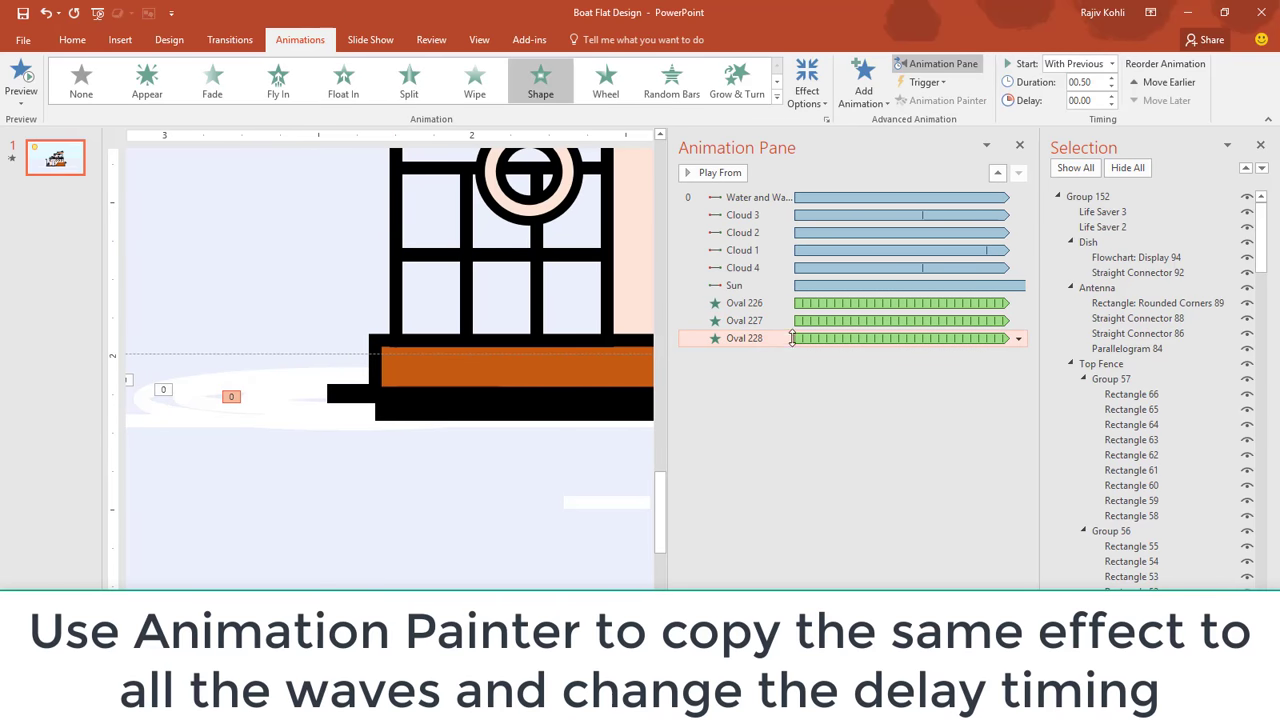
# - Give Oval 226's animation a 0.5-second start delay and play the slide show
pyautogui.click(742, 320)
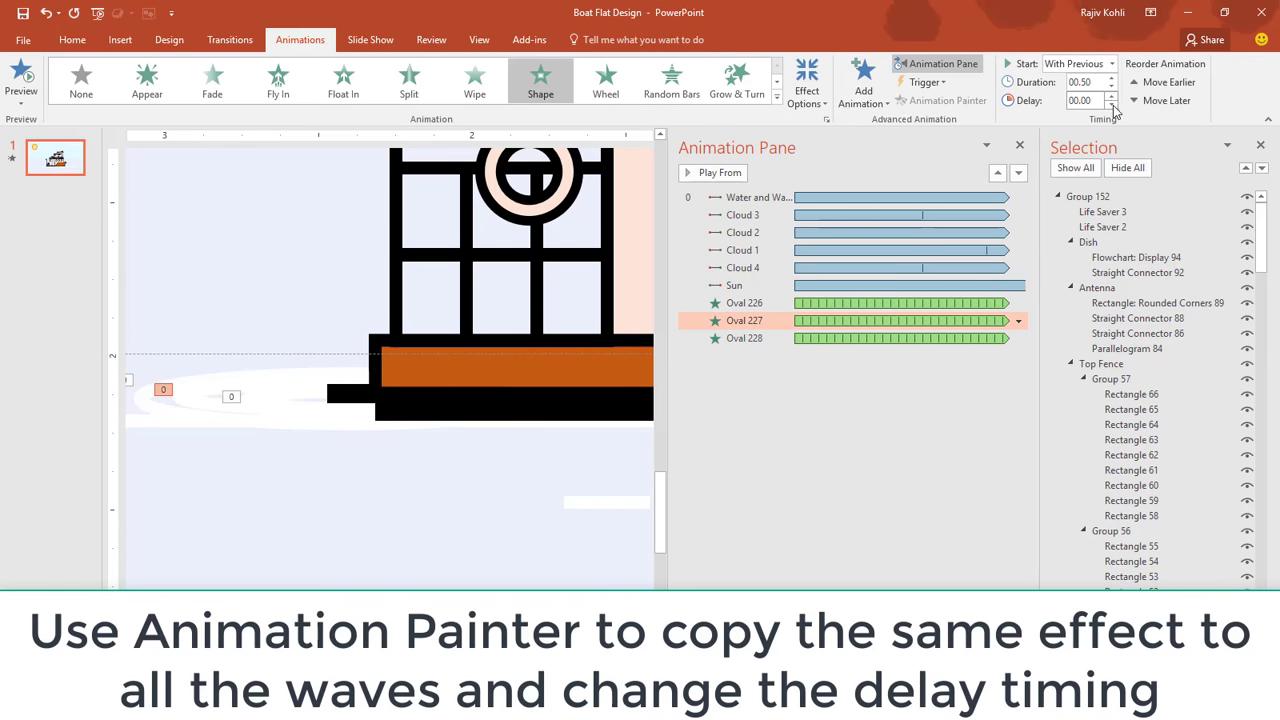
pyautogui.click(744, 303)
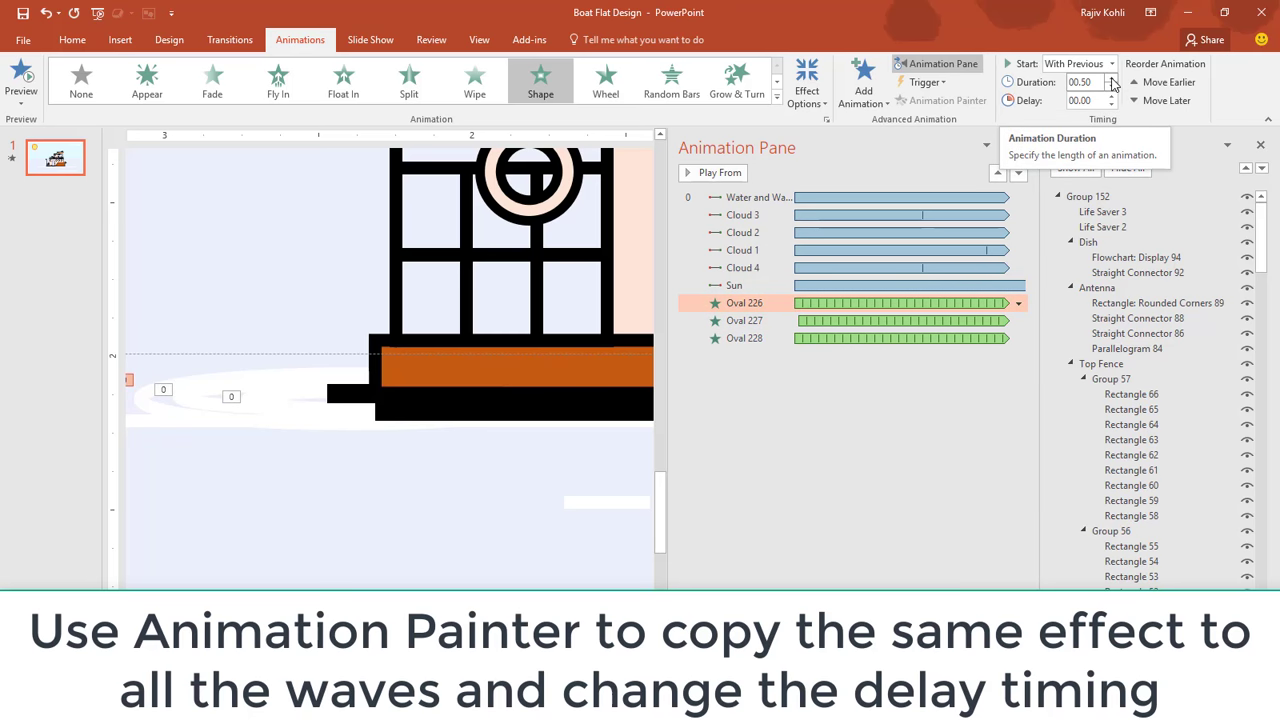
pyautogui.click(1111, 96)
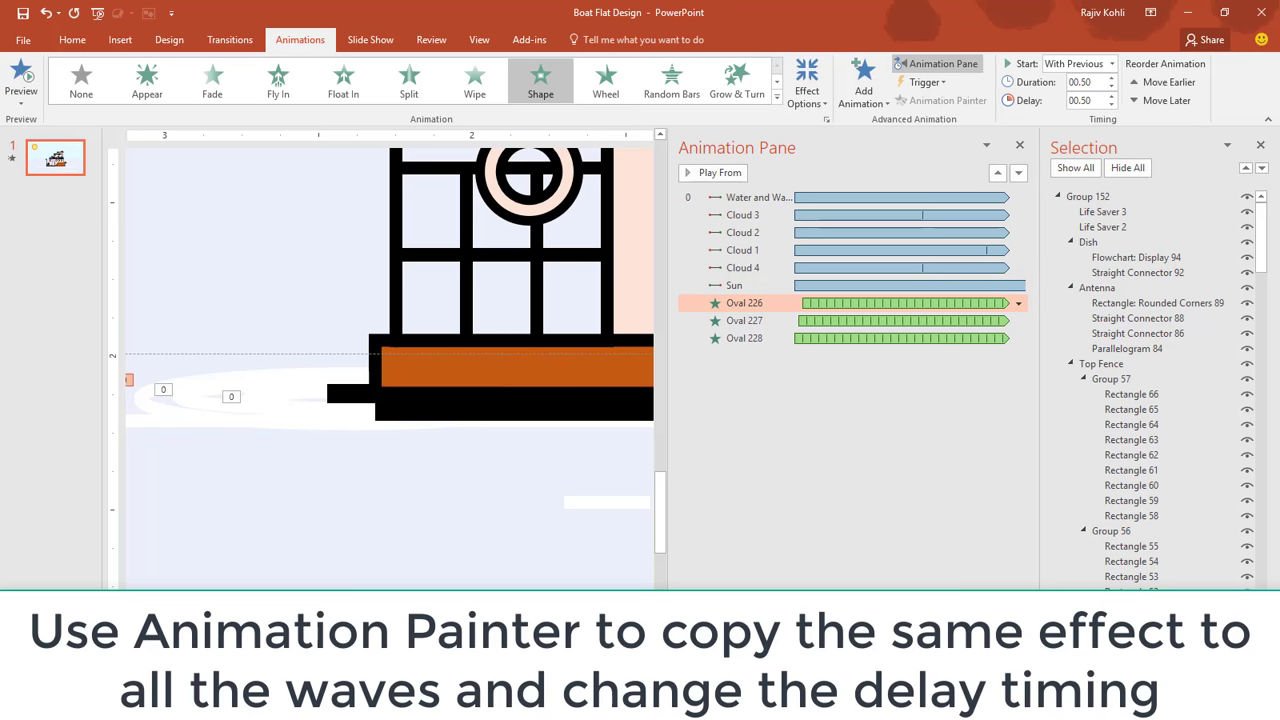
pyautogui.press('F5')
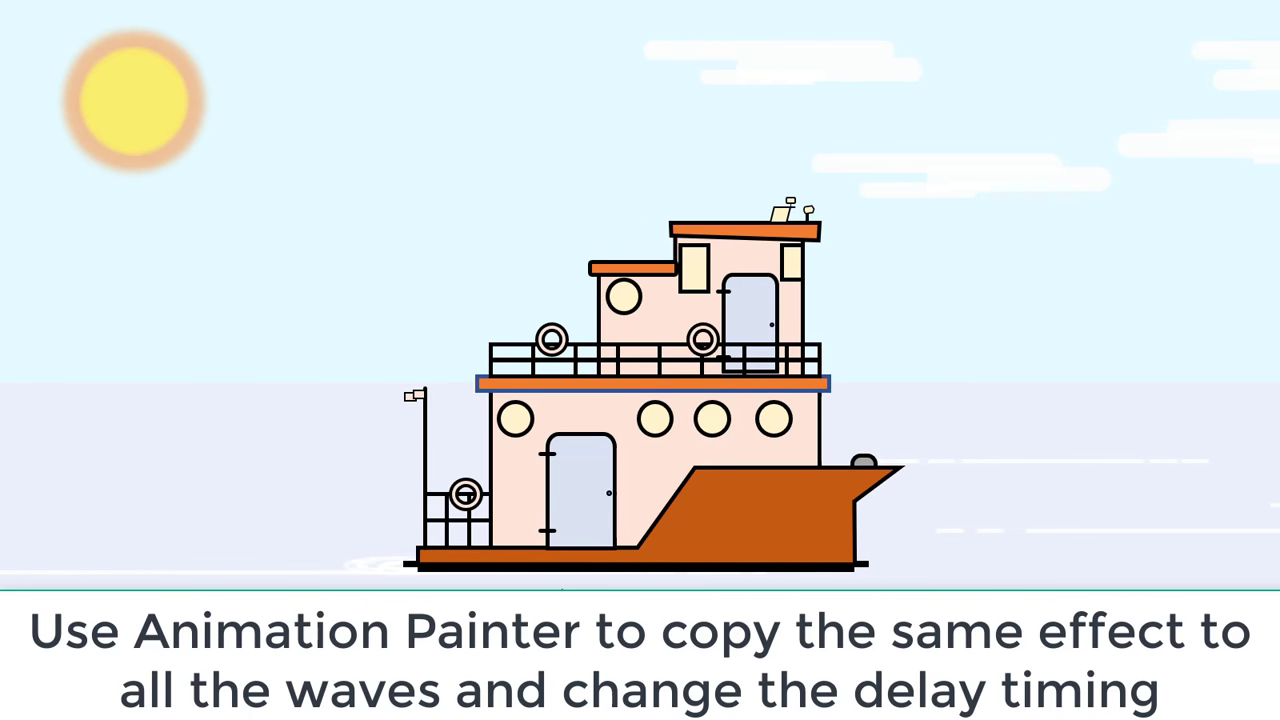
# - Exit the slide show and select the three wave ovals 226, 227 and 228
pyautogui.press('Escape')
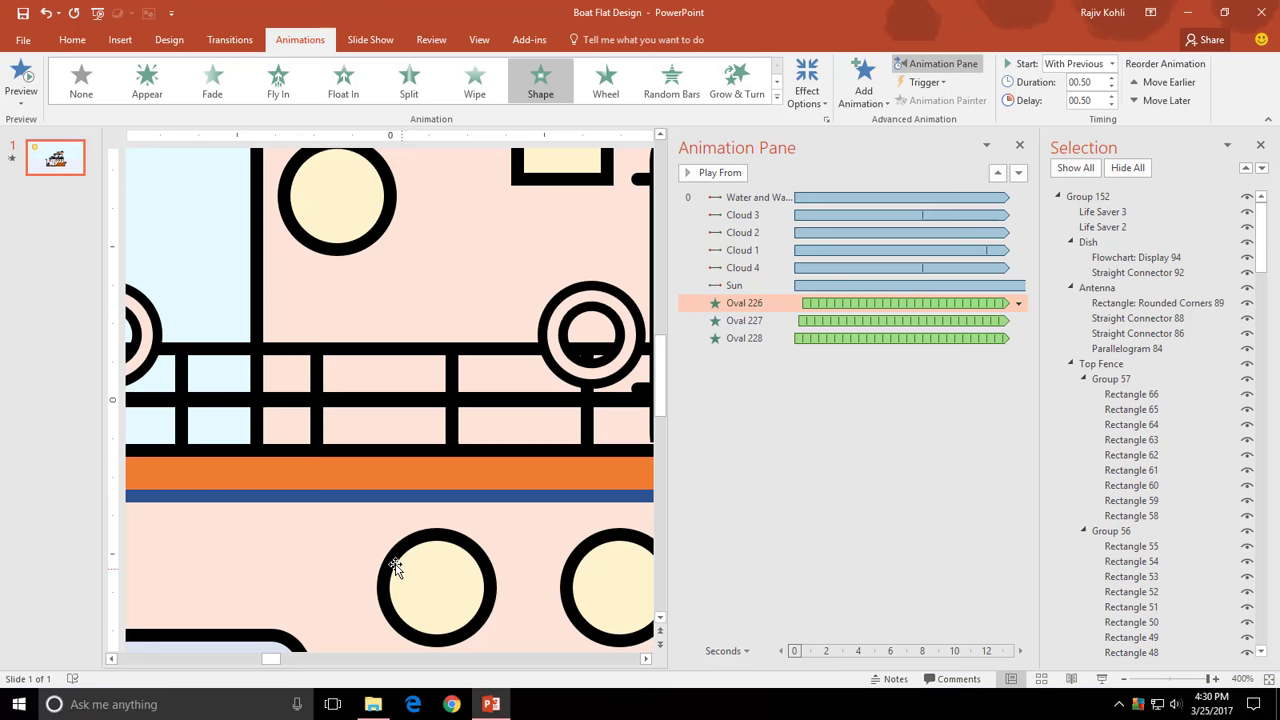
pyautogui.scroll(3, 400, 567)
pyautogui.scroll(-5, 395, 563)
pyautogui.scroll(-2, 391, 559)
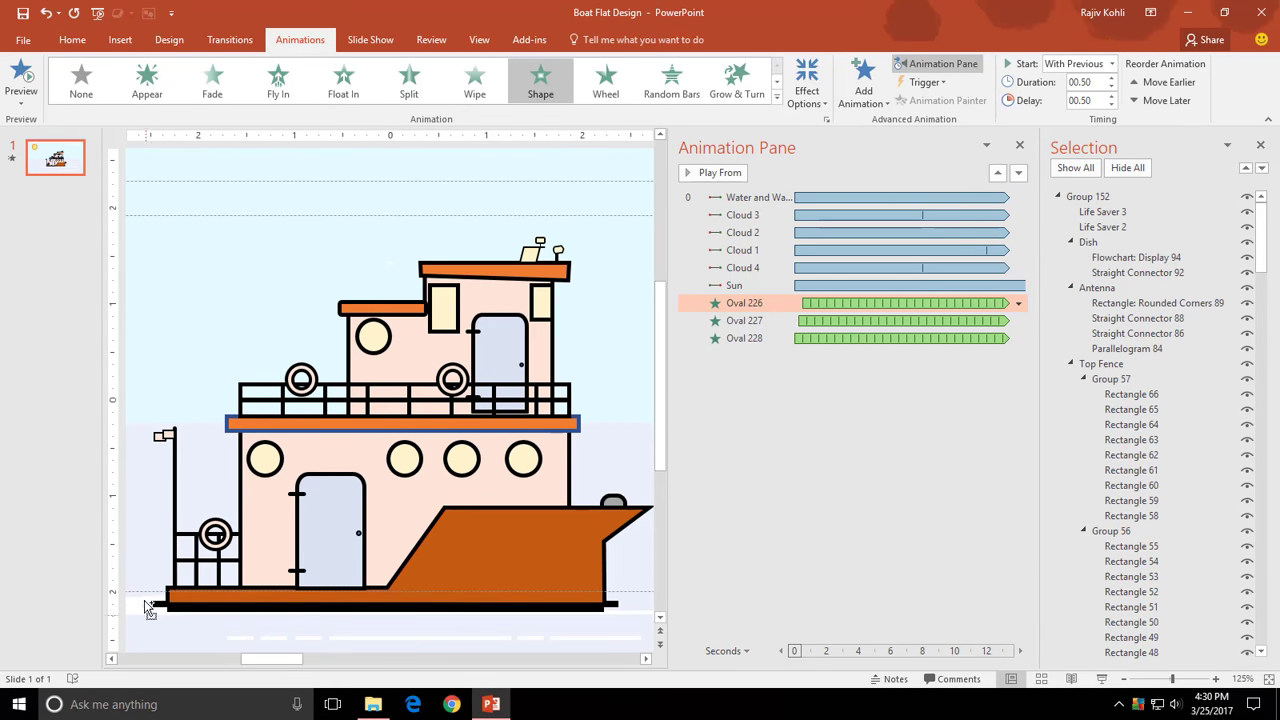
pyautogui.click(140, 612)
pyautogui.scroll(5, 148, 606)
pyautogui.scroll(3, 306, 443)
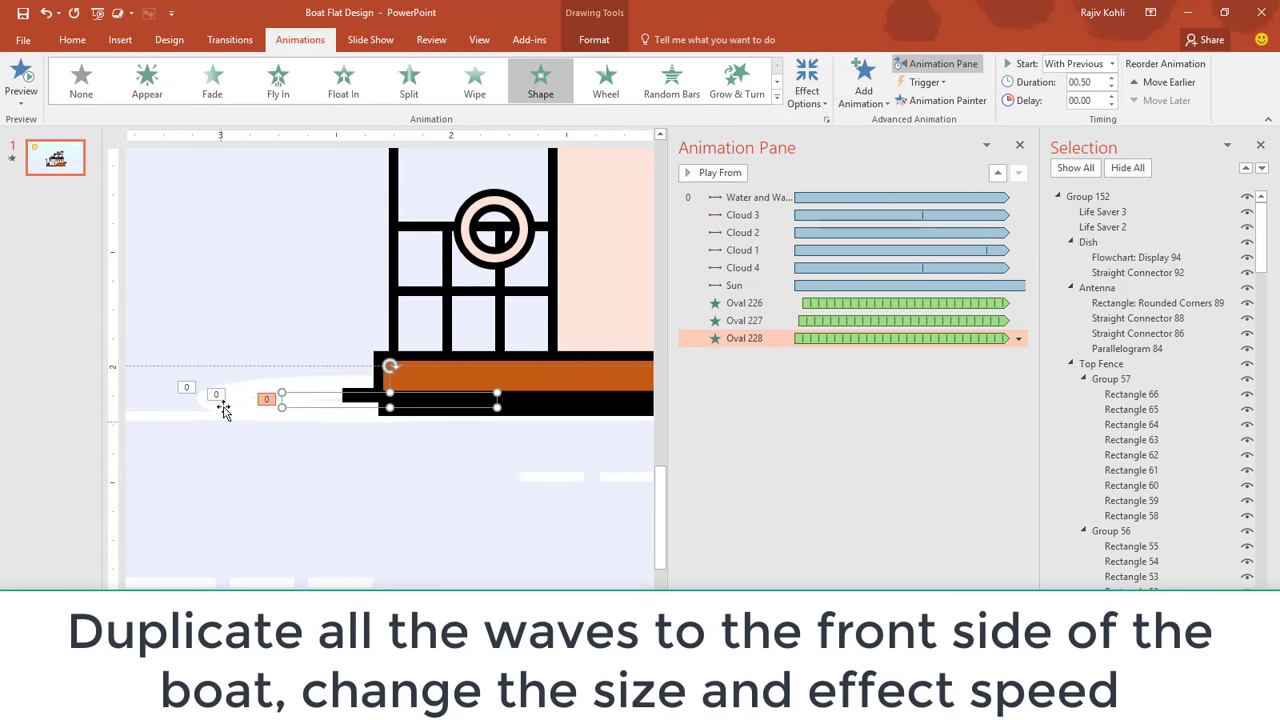
pyautogui.click(214, 405)
pyautogui.keyDown('shift'); pyautogui.click(240, 404); pyautogui.keyUp('shift')
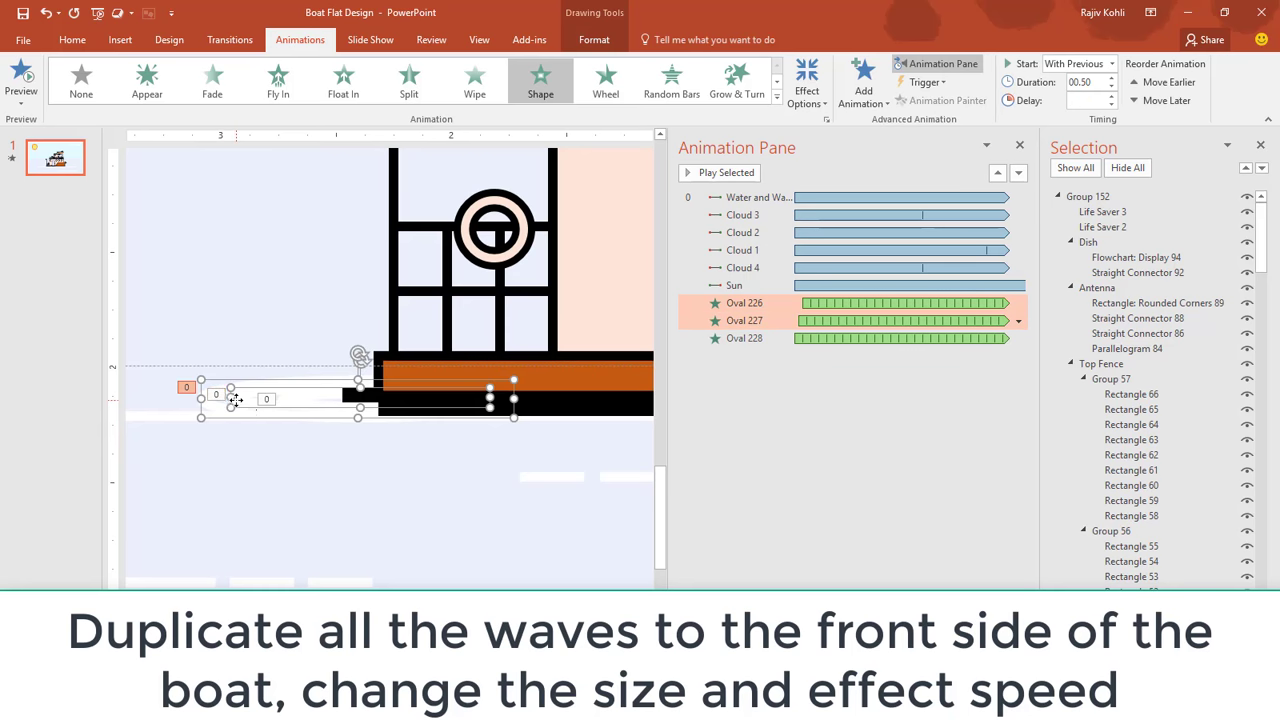
pyautogui.keyDown('shift'); pyautogui.click(350, 417); pyautogui.keyUp('shift')
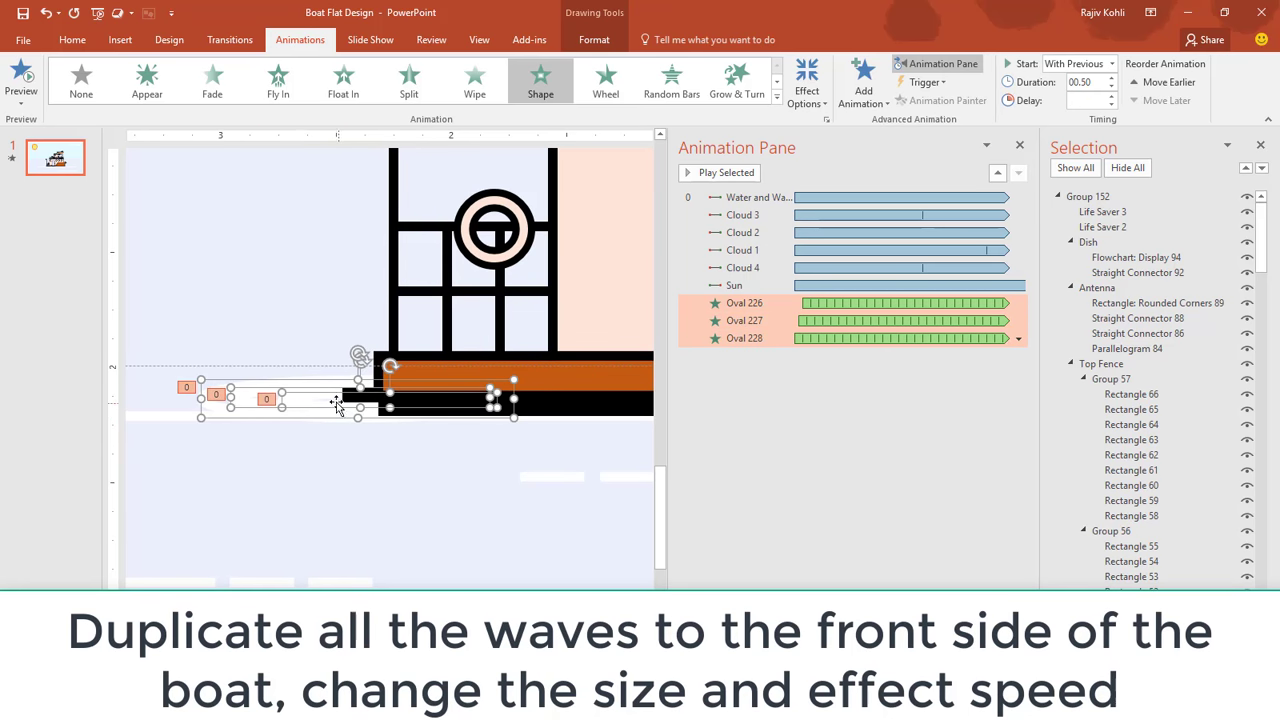
# - Copy and paste the three wave ovals and move the copies to the boat's front
pyautogui.scroll(-2, 380, 450)
pyautogui.scroll(-2, 400, 500)
pyautogui.scroll(-1, 426, 535)
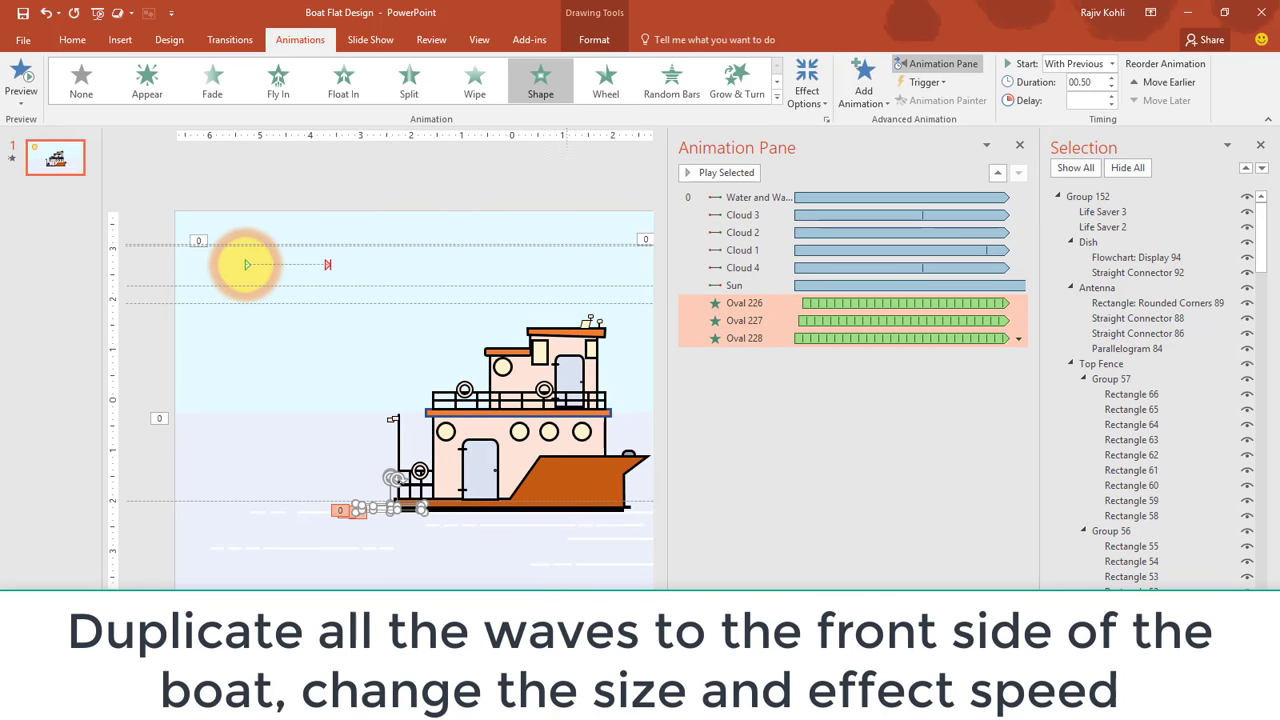
pyautogui.hscroll(2, 199, 272)
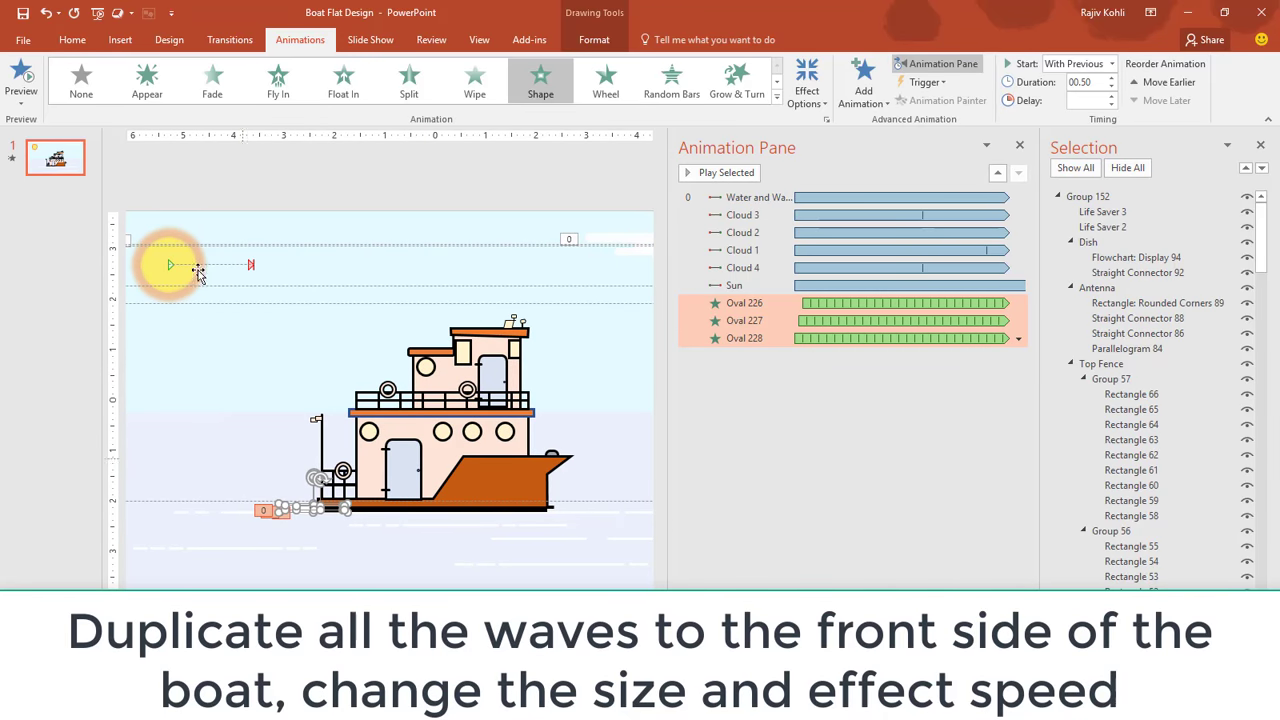
pyautogui.click(72, 39)
pyautogui.click(60, 82)
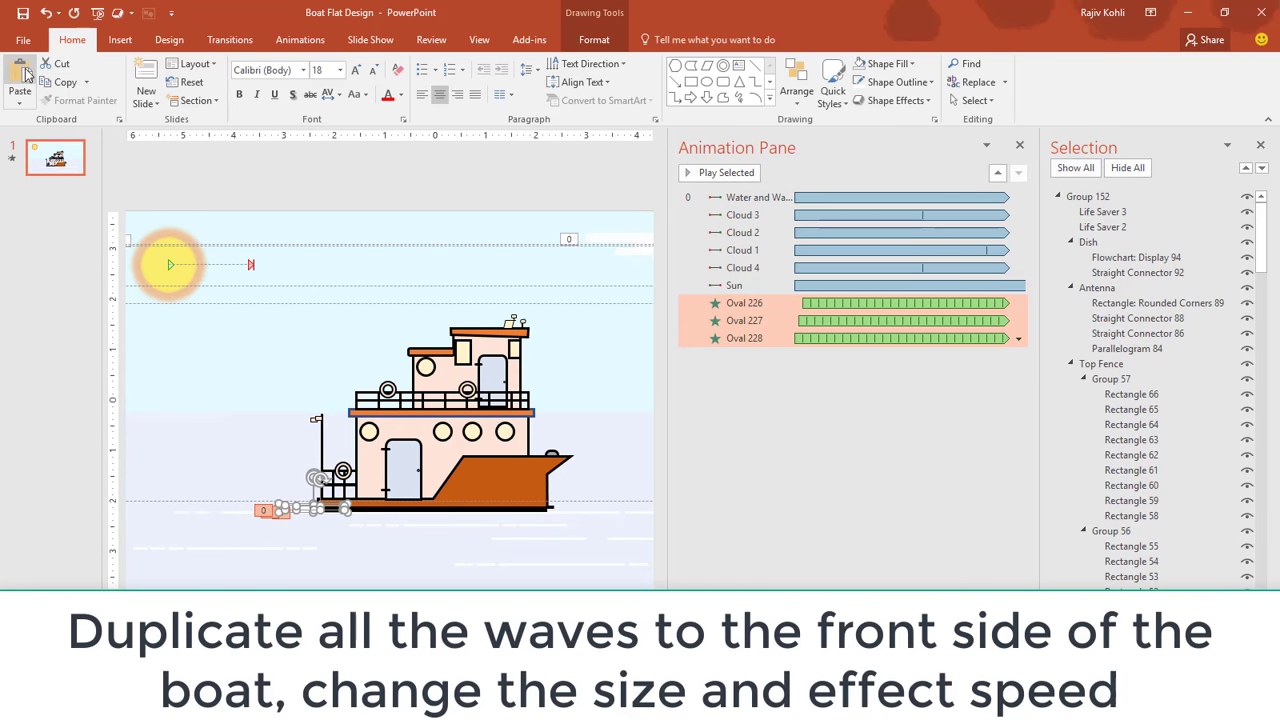
pyautogui.click(20, 80)
pyautogui.moveTo(340, 524); pyautogui.dragTo(585, 506)
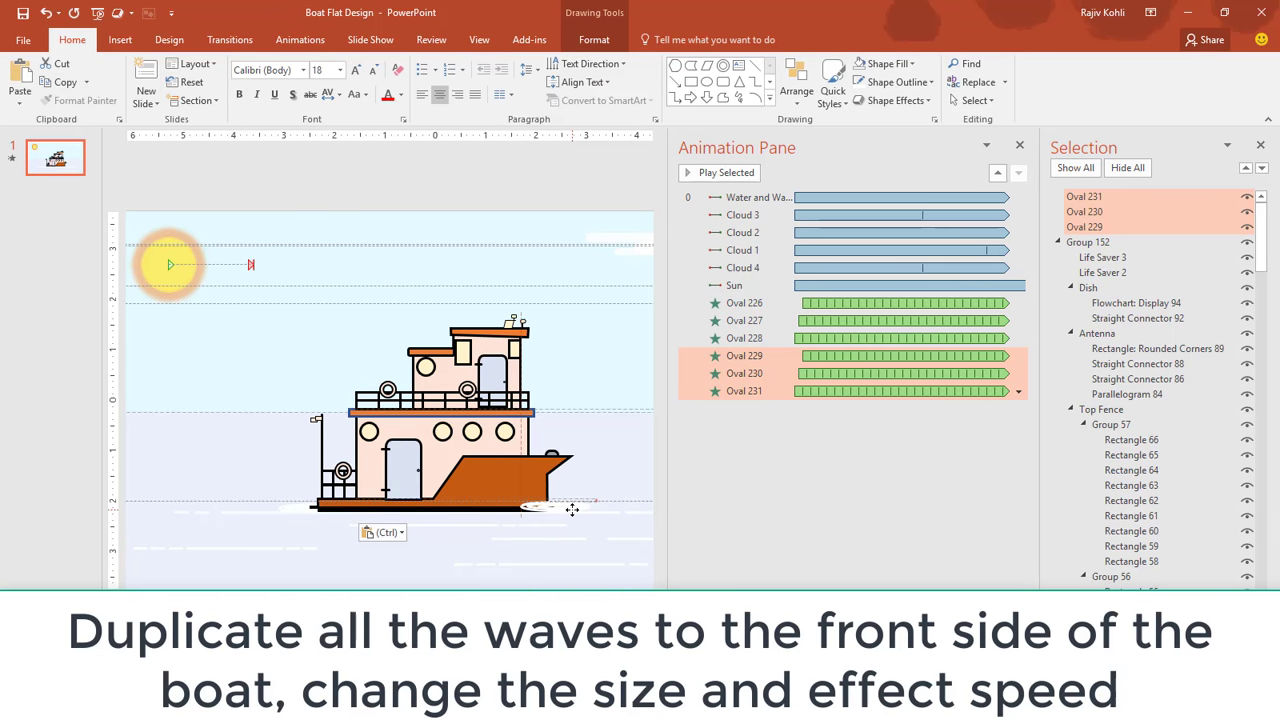
# - Send the new wave ovals backward, behind the boat's hull
pyautogui.scroll(3, 419, 486)
pyautogui.scroll(1, 425, 477)
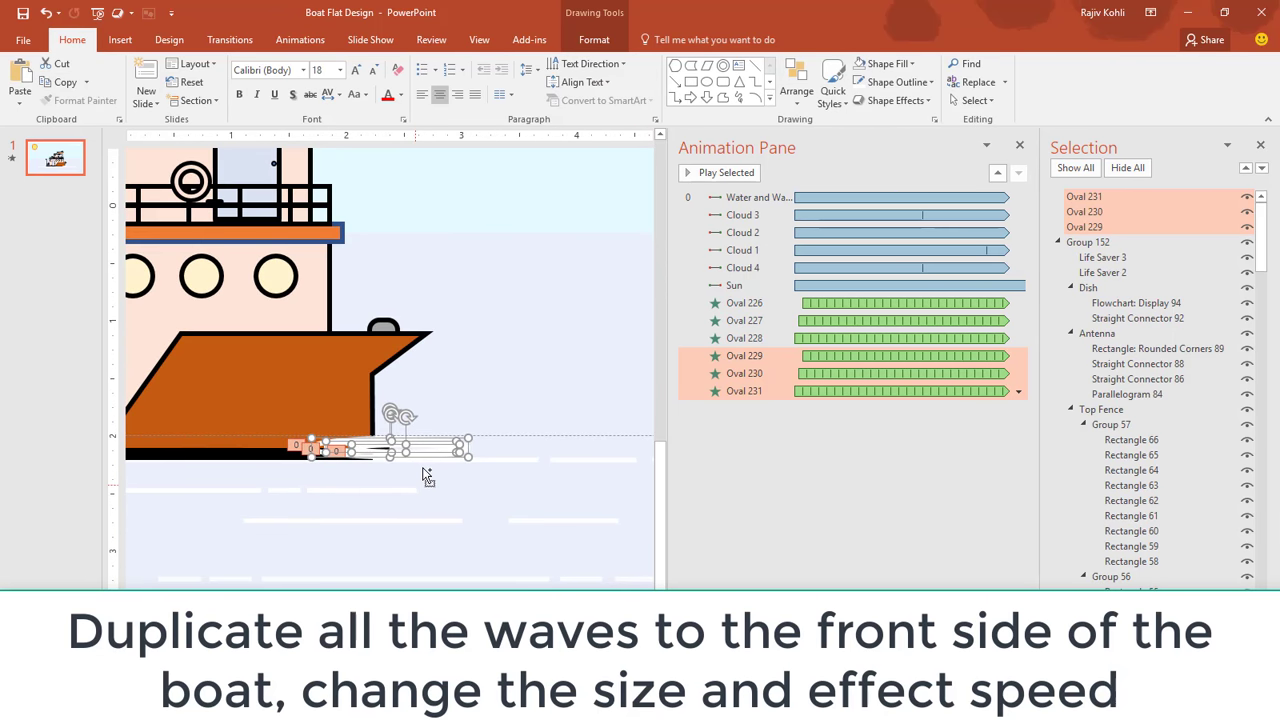
pyautogui.scroll(2, 425, 477)
pyautogui.click(594, 39)
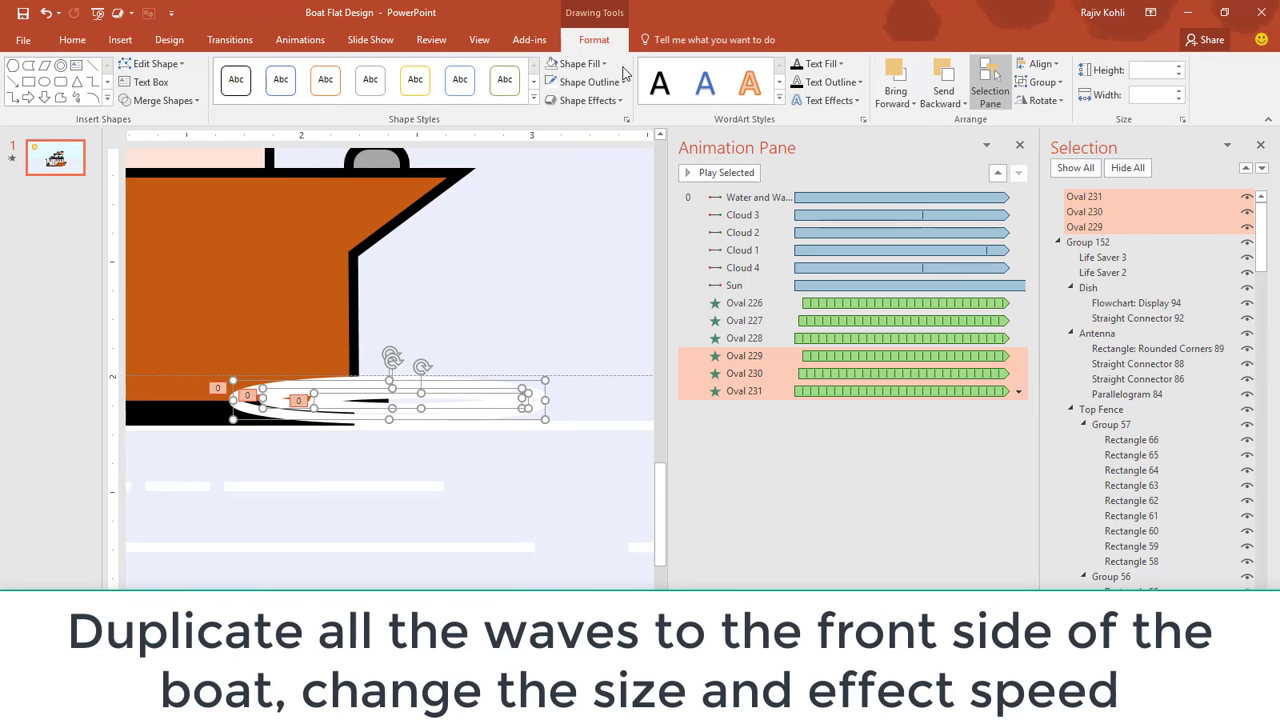
pyautogui.click(943, 80)
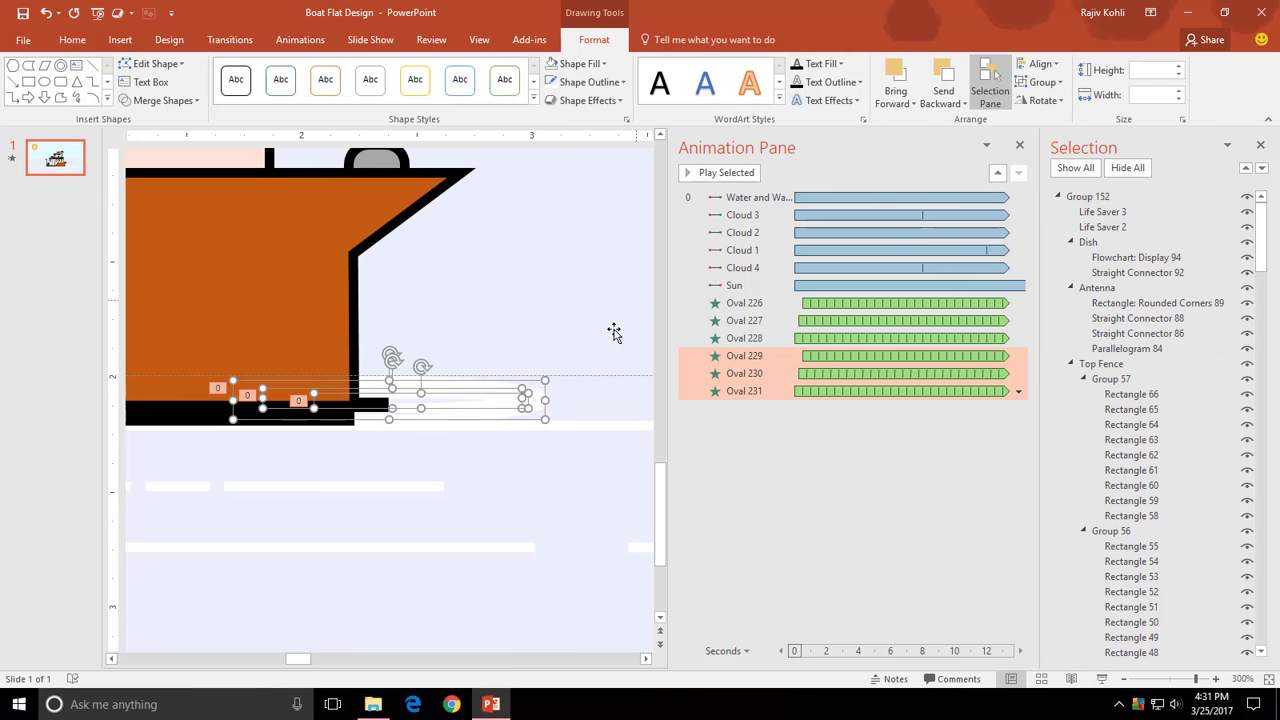
# - Check the delays of the Oval 229–231 animations and preview all waves in the slide show
pyautogui.click(744, 357)
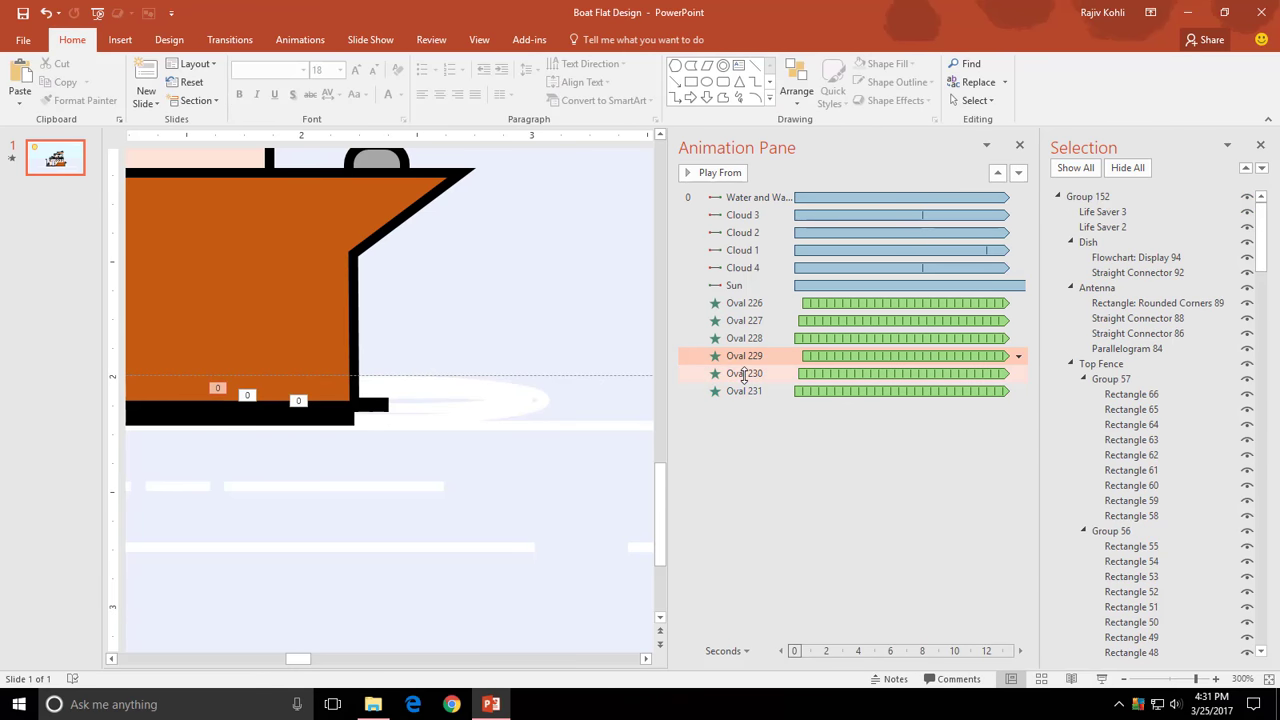
pyautogui.click(744, 338)
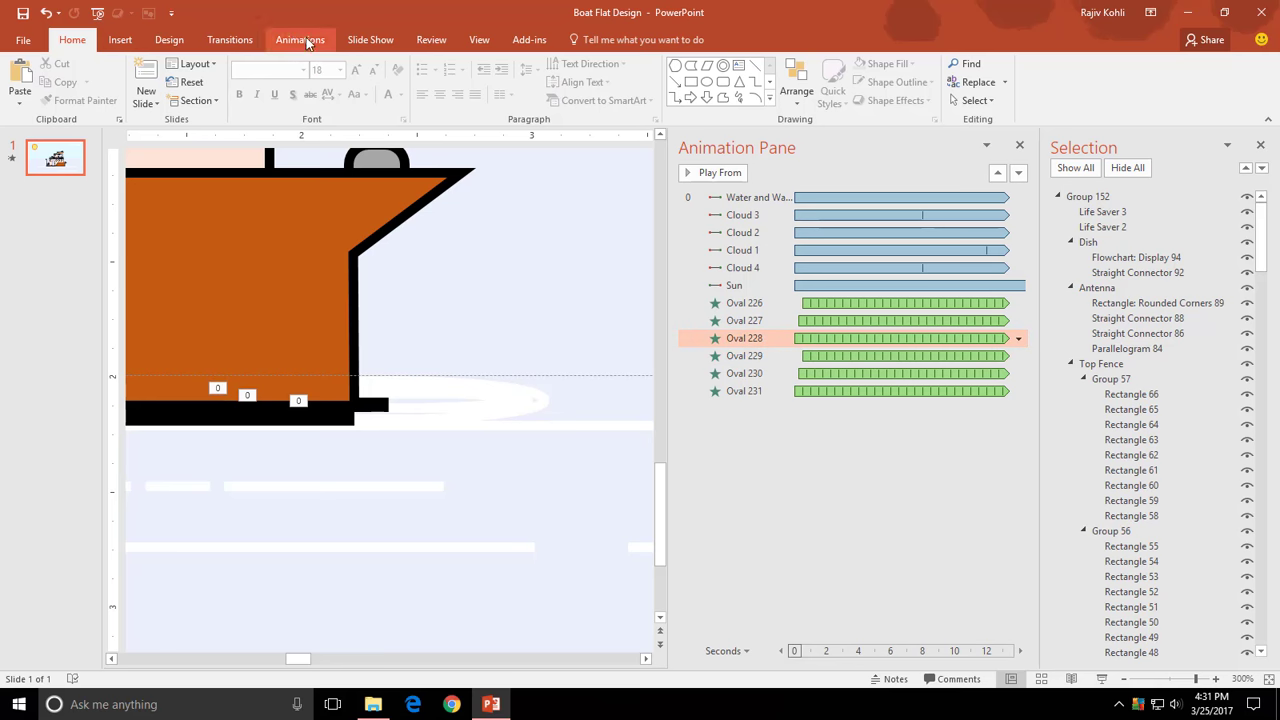
pyautogui.click(300, 40)
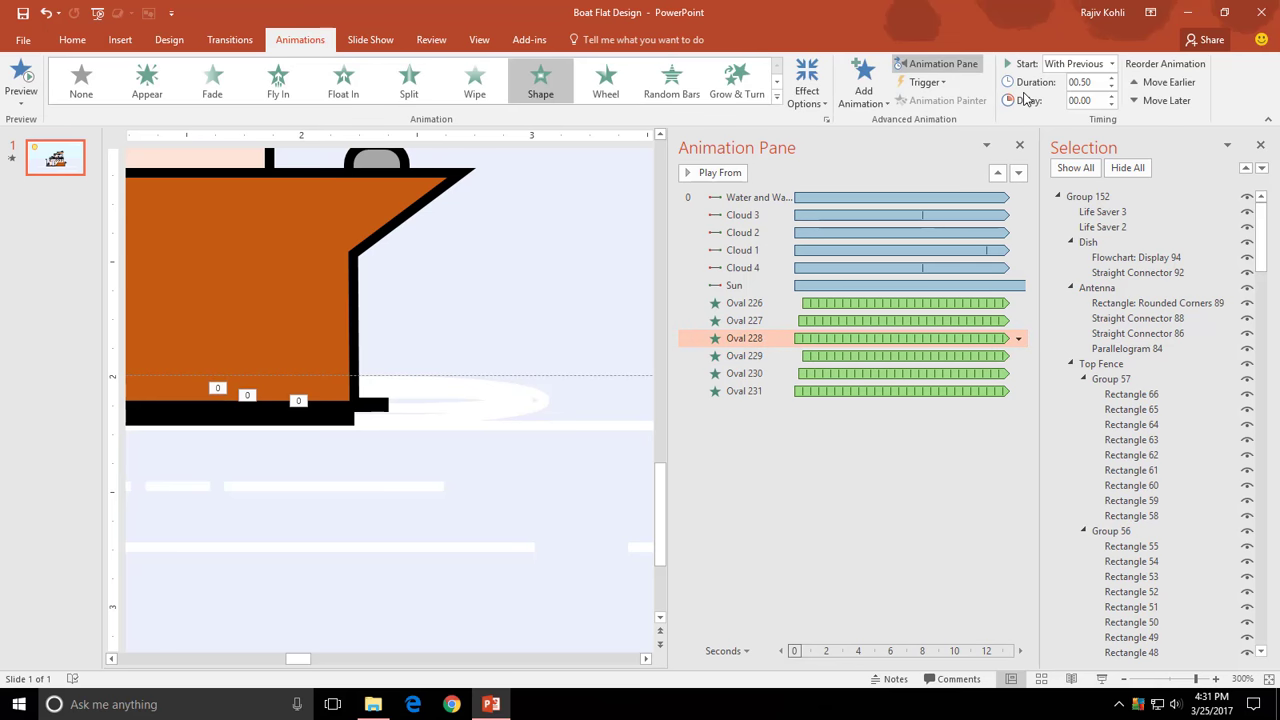
pyautogui.click(786, 356)
pyautogui.keyDown('shift'); pyautogui.click(777, 391); pyautogui.keyUp('shift')
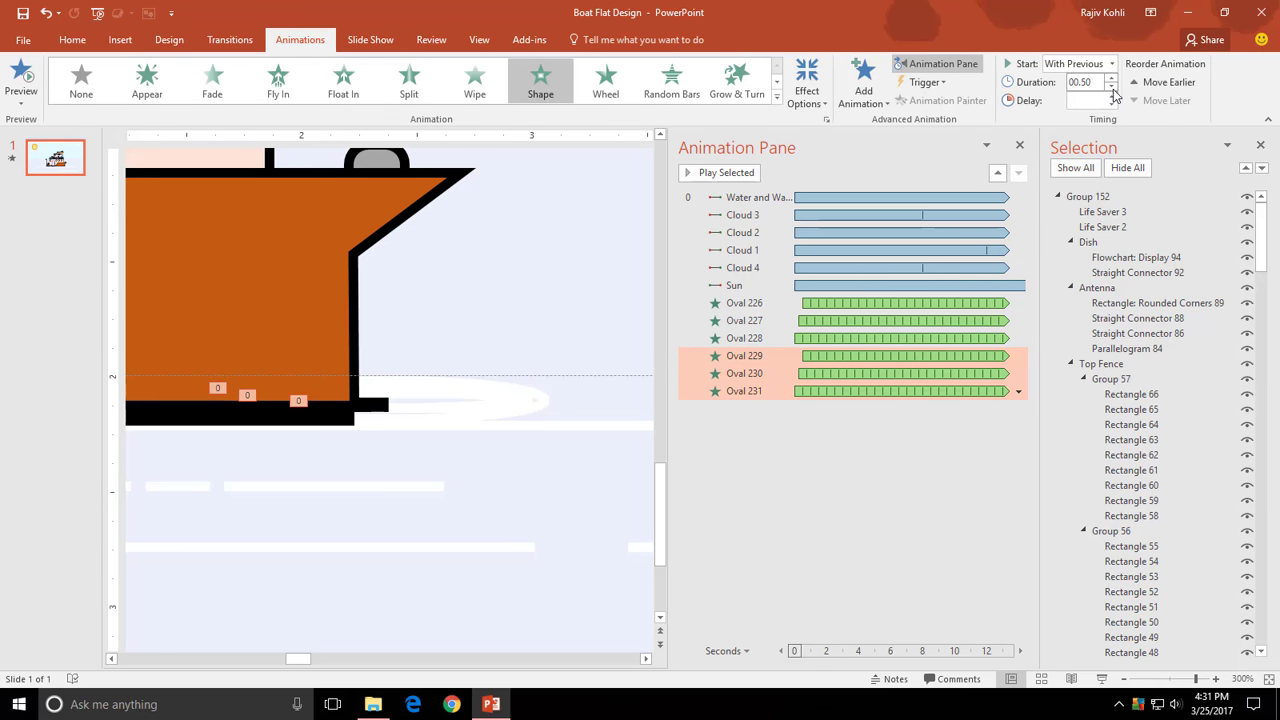
pyautogui.click(1100, 679)
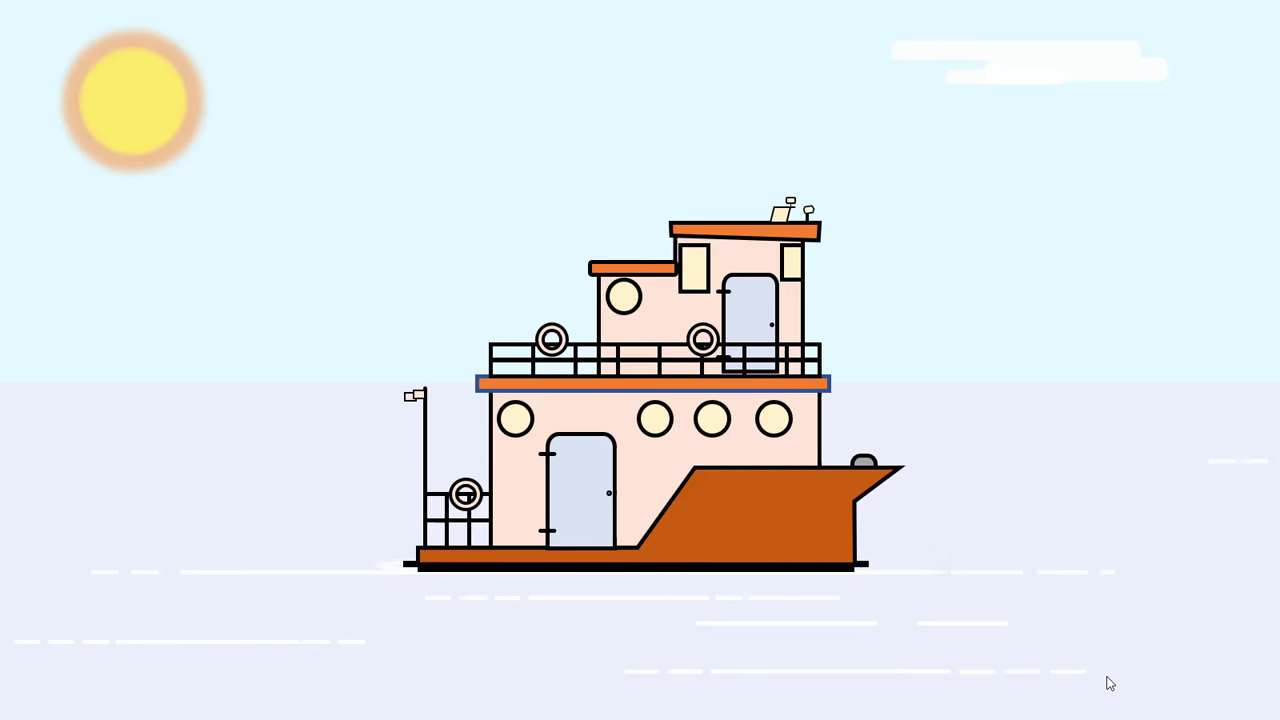
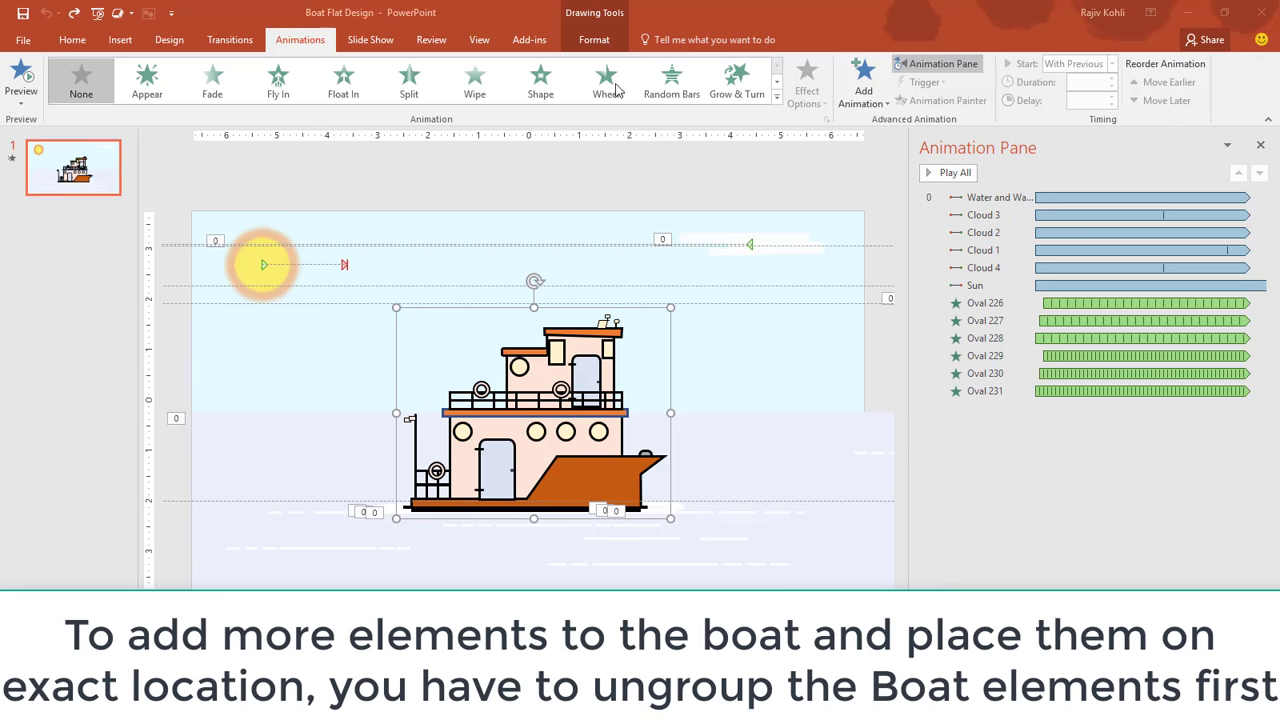
# - Ungroup the boat into its separate shapes, then deselect the pieces
pyautogui.click(597, 43)
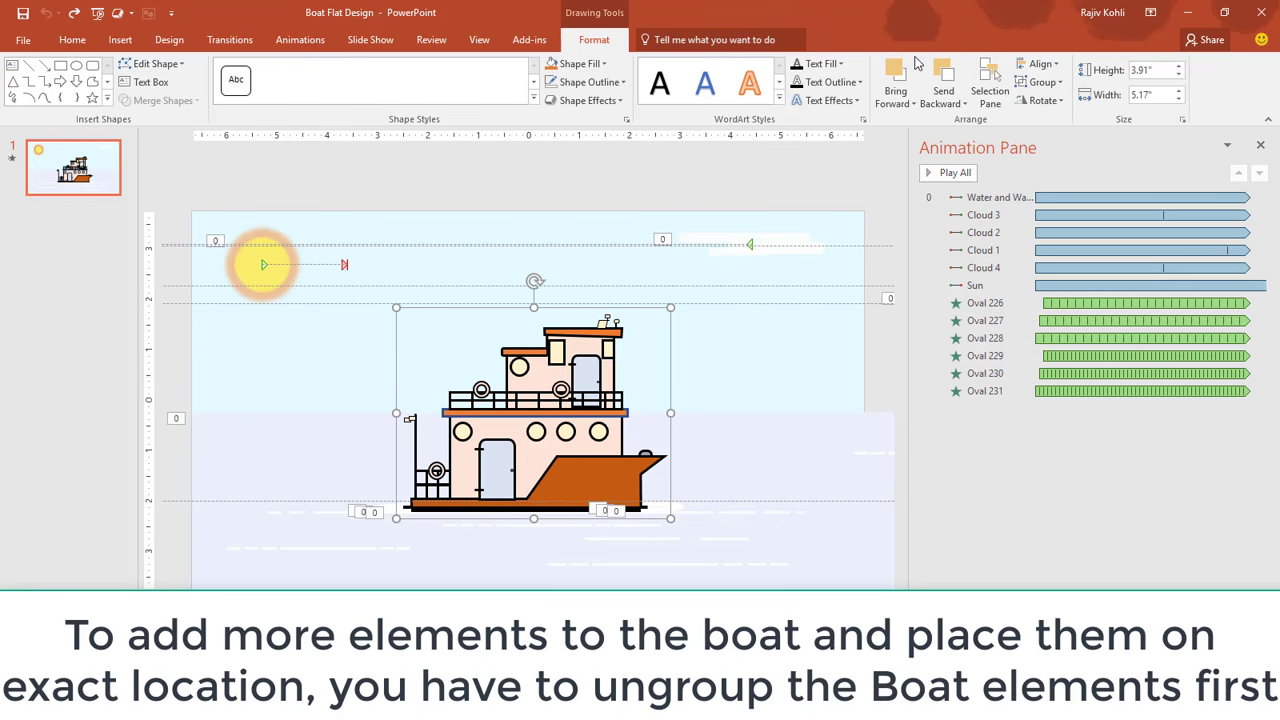
pyautogui.click(1040, 83)
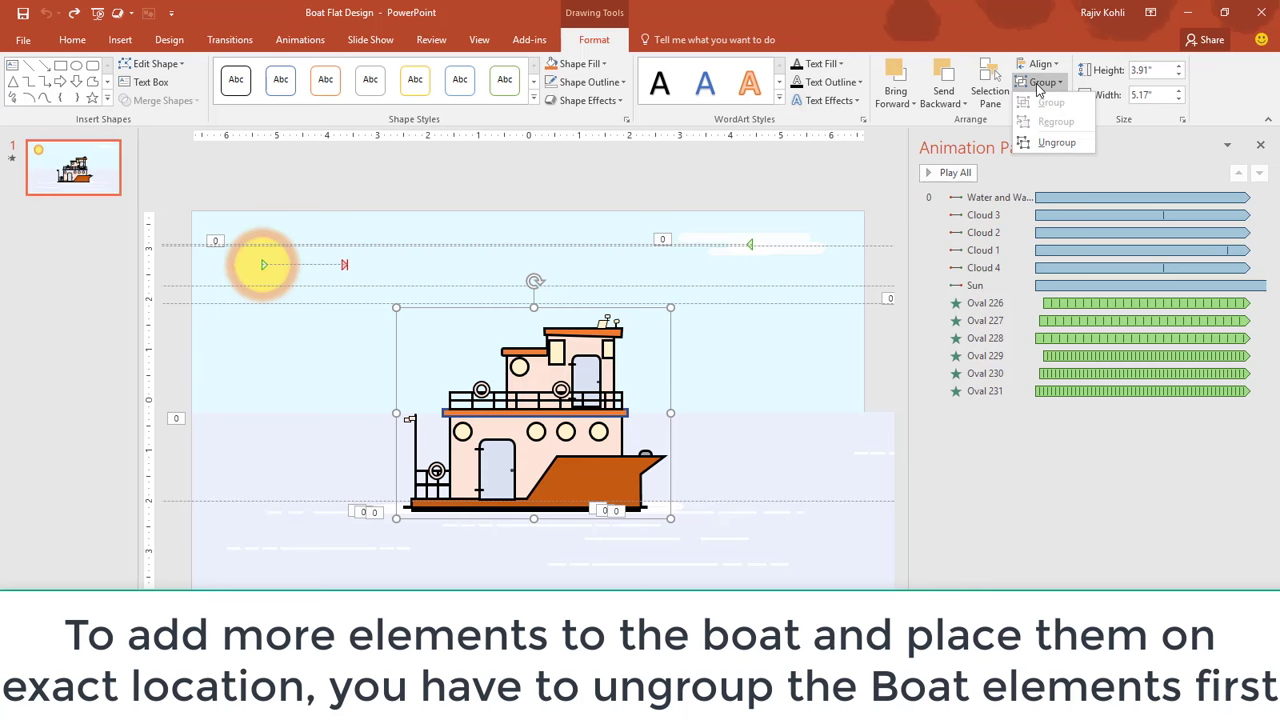
pyautogui.click(1043, 143)
pyautogui.click(644, 189)
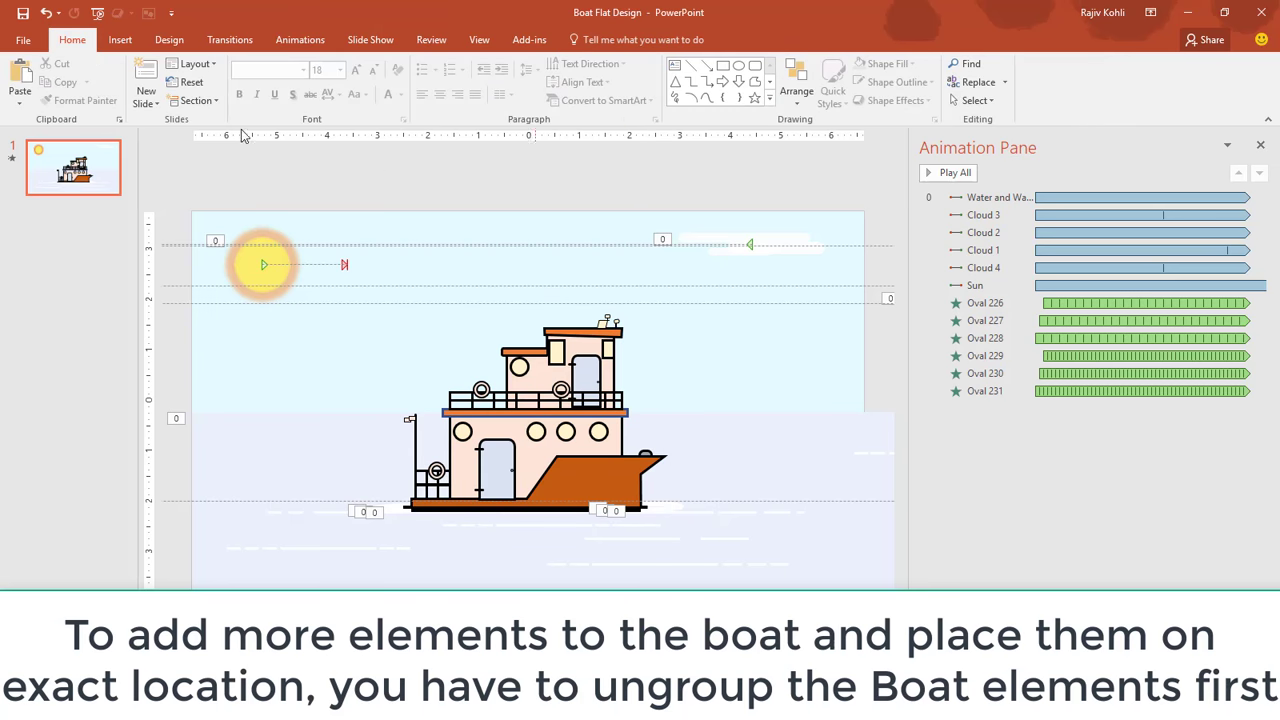
# - Copy the walking man from Realistic Walk Cycle and return to the Boat Flat Design window
pyautogui.click(9, 42)
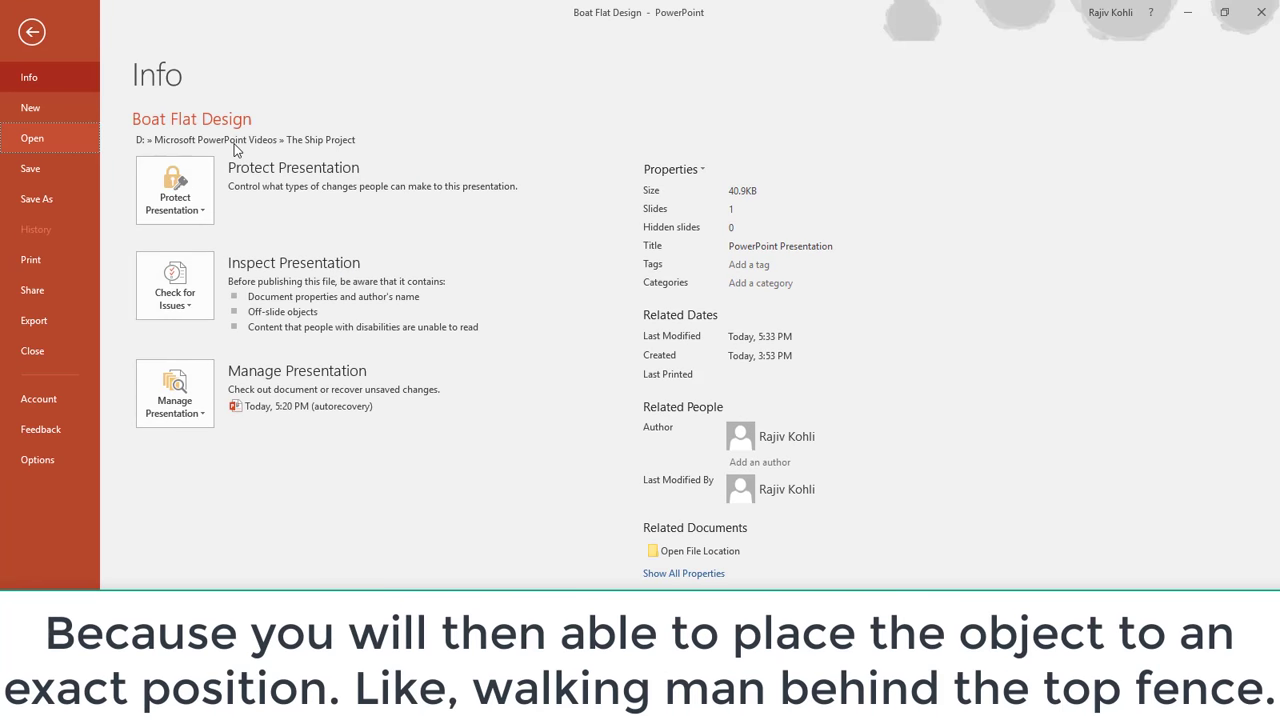
pyautogui.press('Escape')
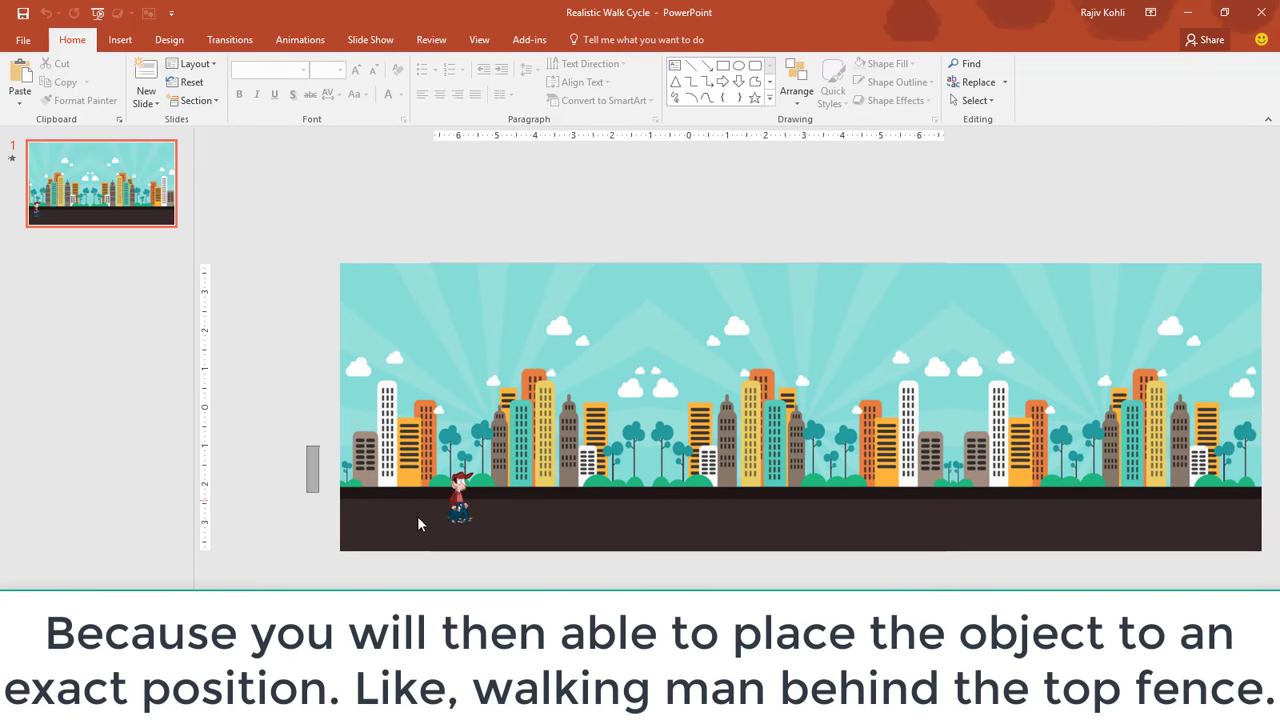
pyautogui.moveTo(310, 446); pyautogui.dragTo(510, 540)
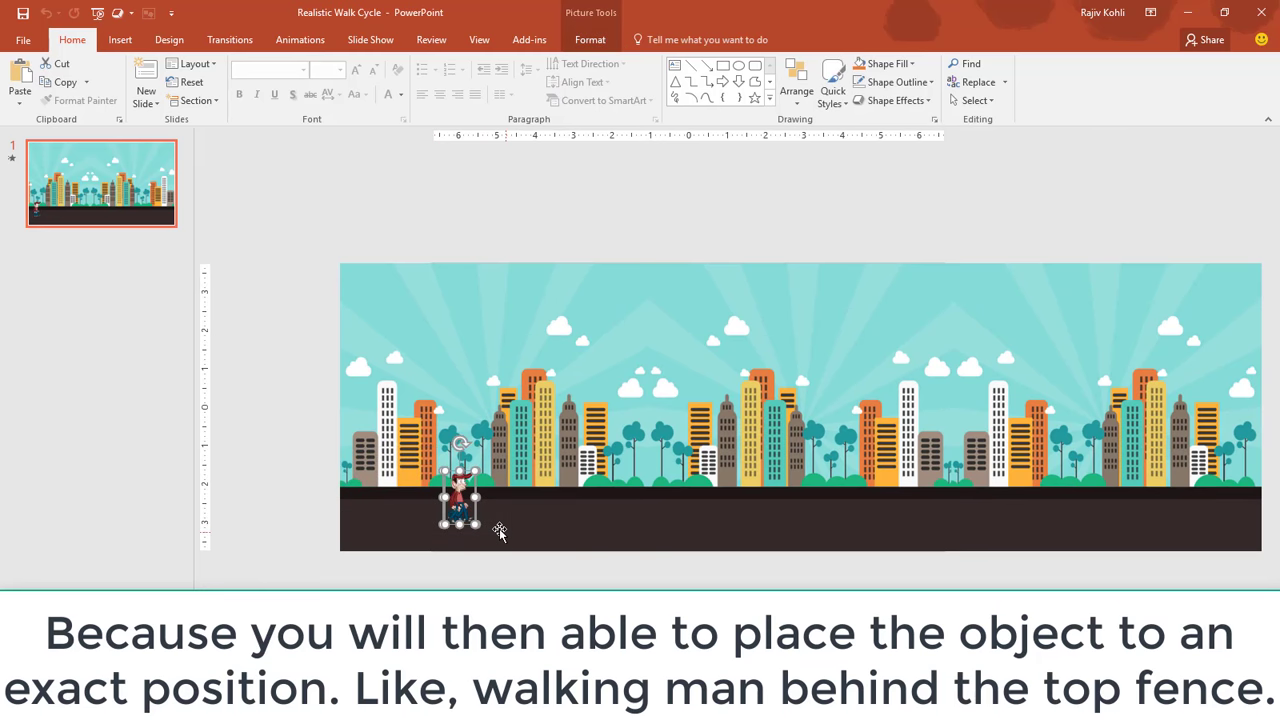
pyautogui.click(60, 82)
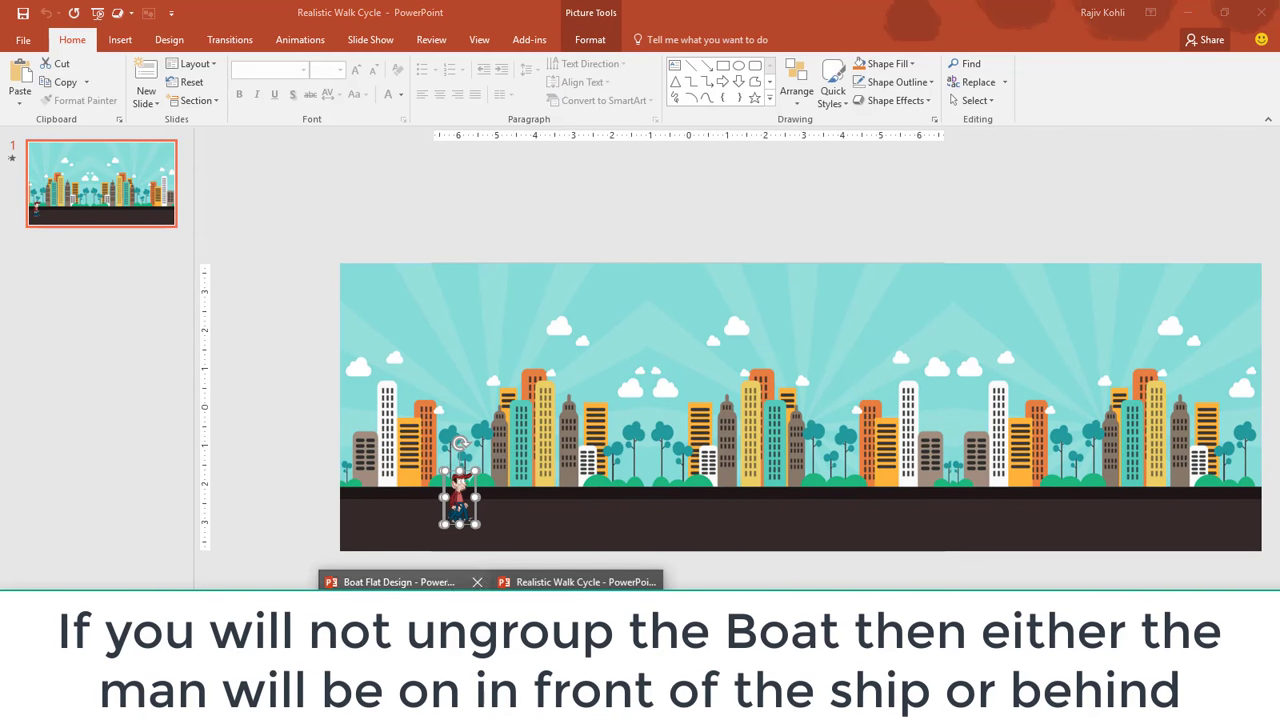
pyautogui.click(400, 587)
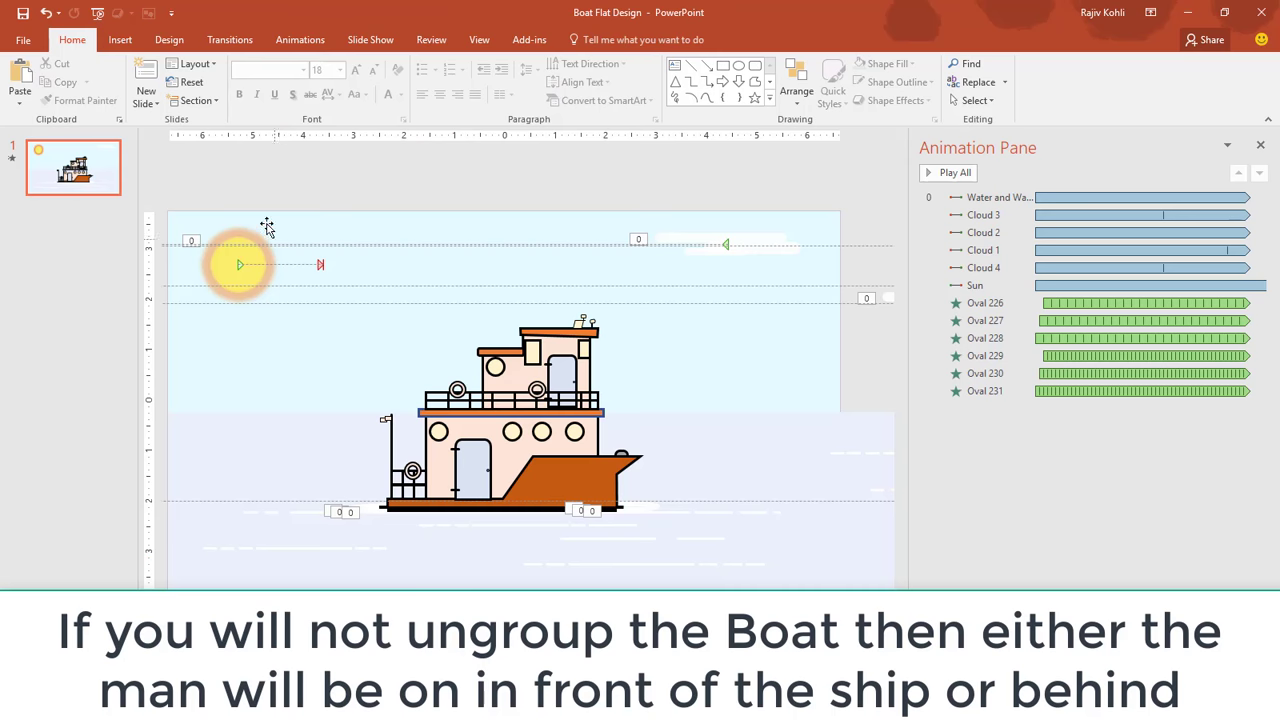
# - Paste the walking man and drag him onto the boat's upper deck
pyautogui.click(20, 75)
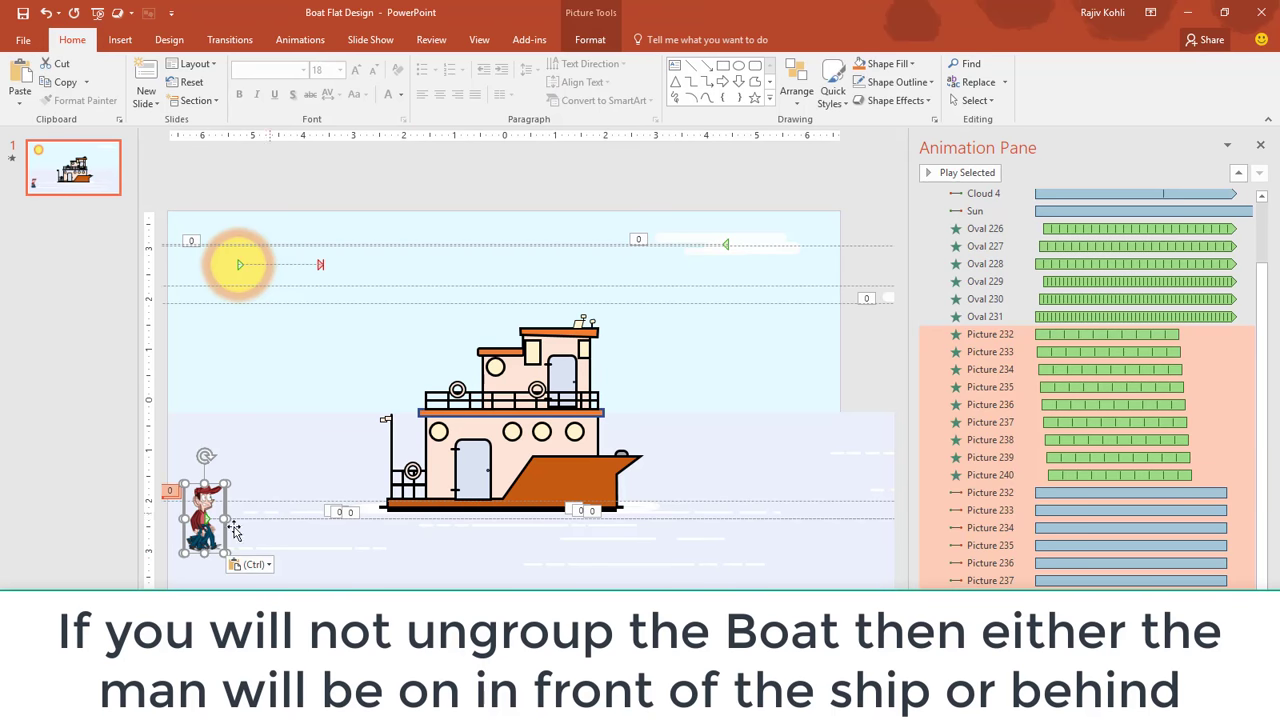
pyautogui.moveTo(333, 448); pyautogui.dragTo(439, 386)
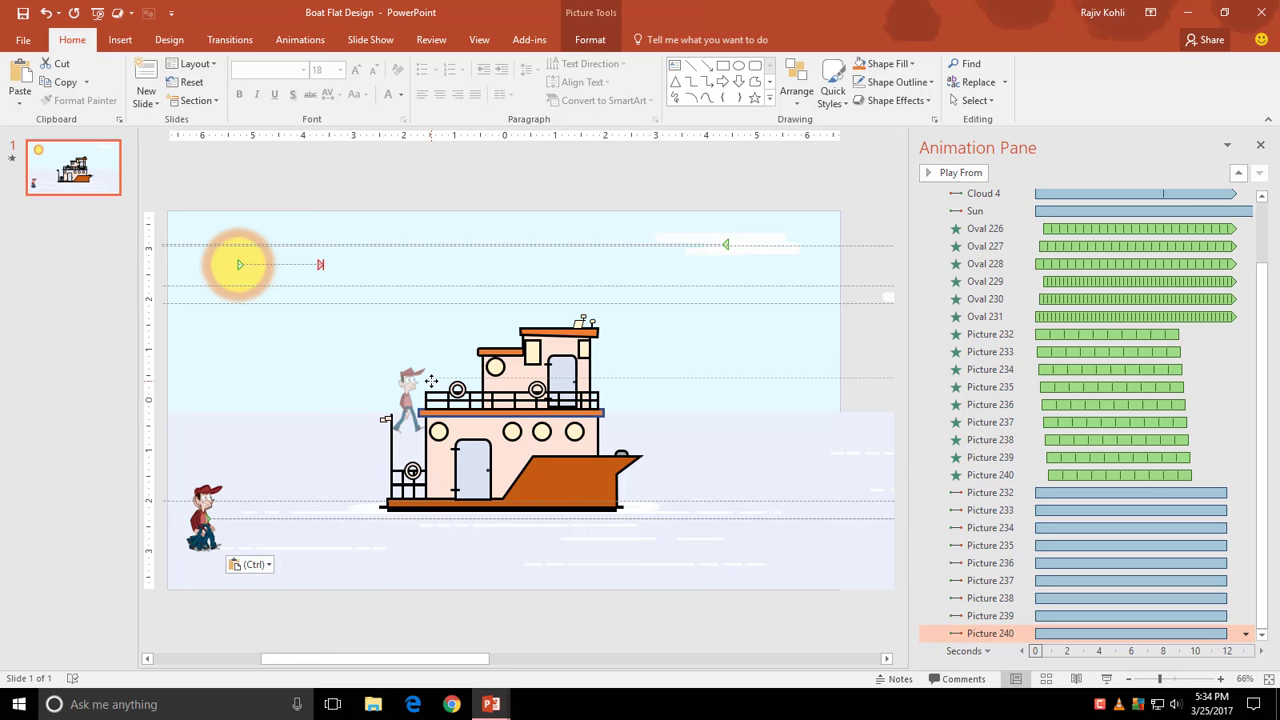
pyautogui.click(216, 490)
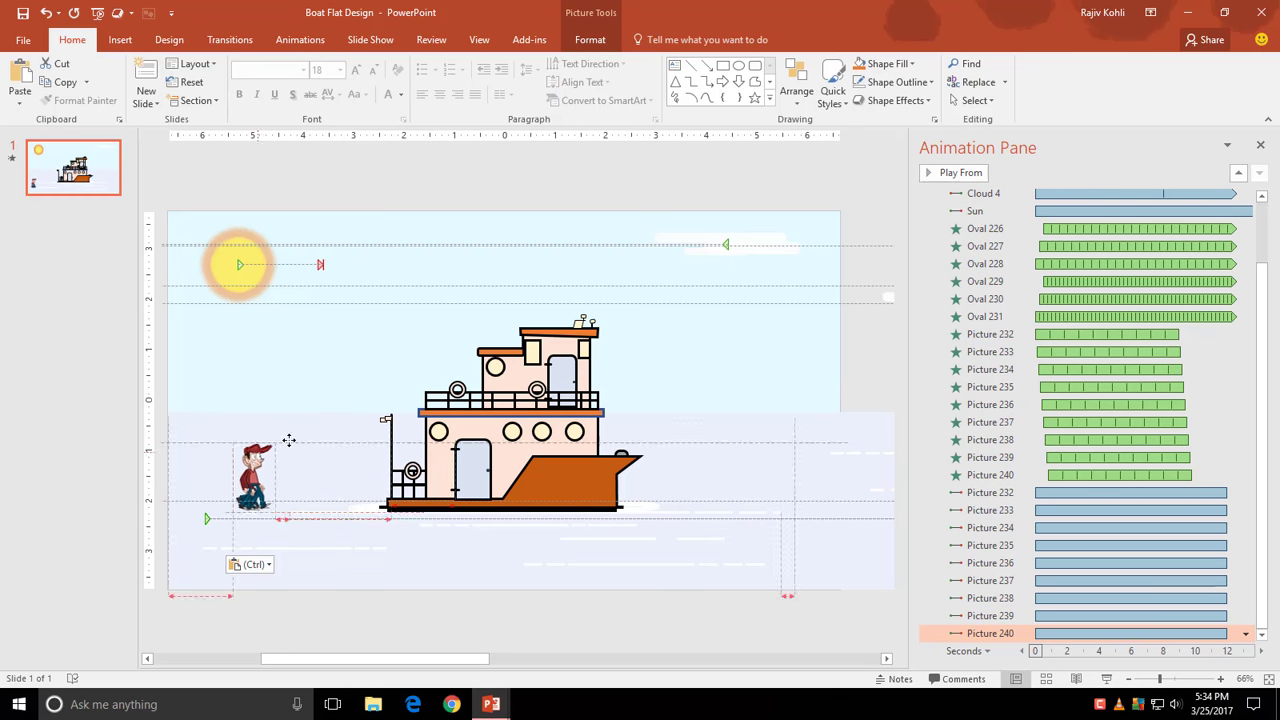
pyautogui.moveTo(232, 472); pyautogui.dragTo(468, 335)
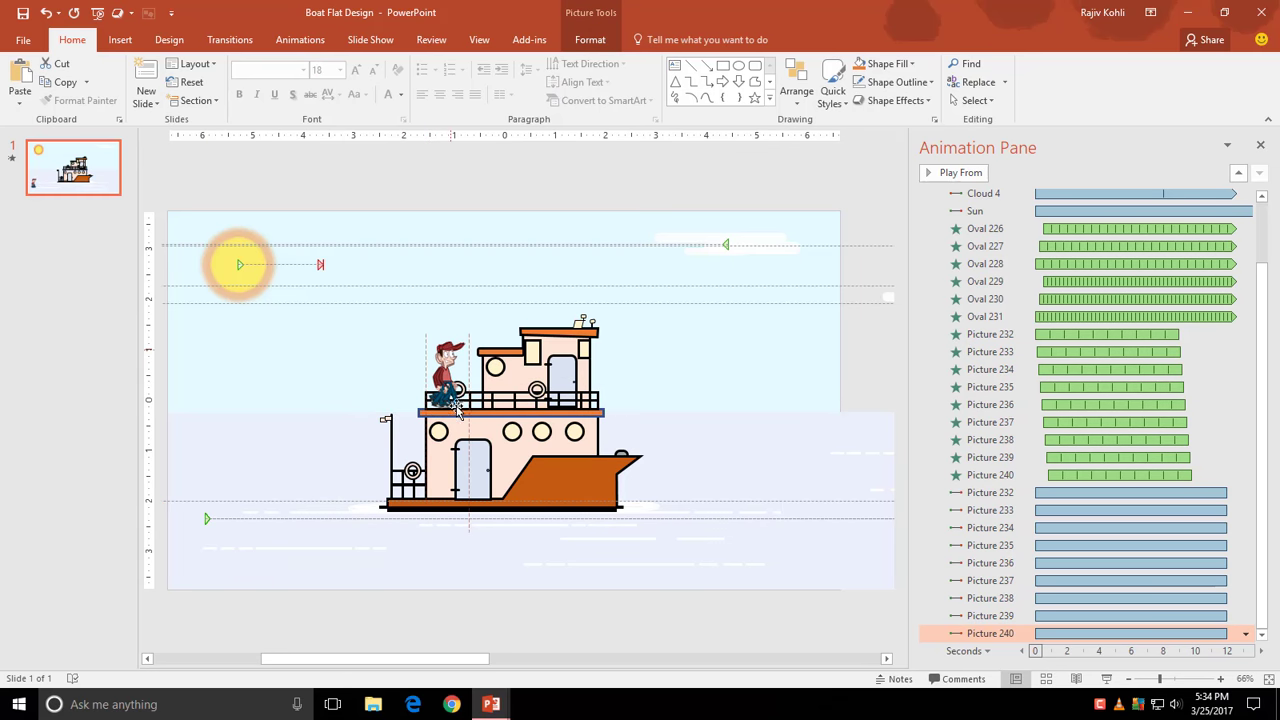
# - Zoom in, shrink the walking man and nudge him into place at the railing
pyautogui.scroll(5, 598, 398)
pyautogui.scroll(3, 598, 398)
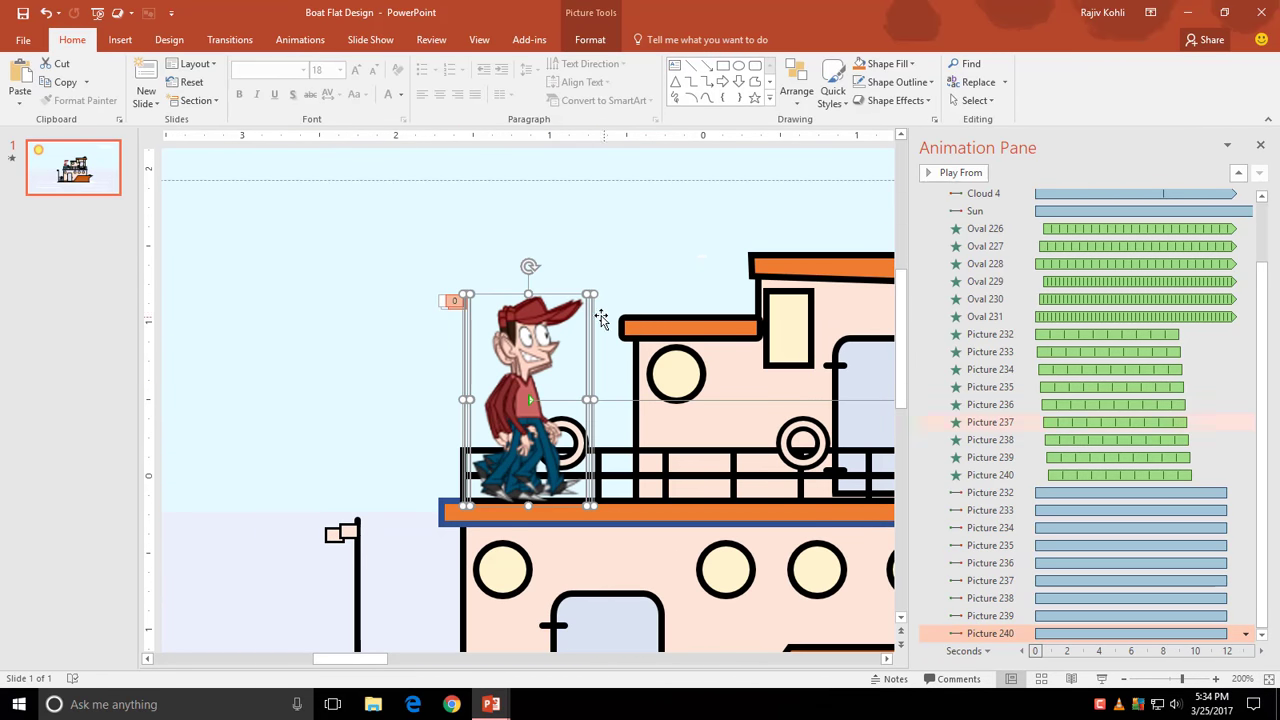
pyautogui.press('Escape')
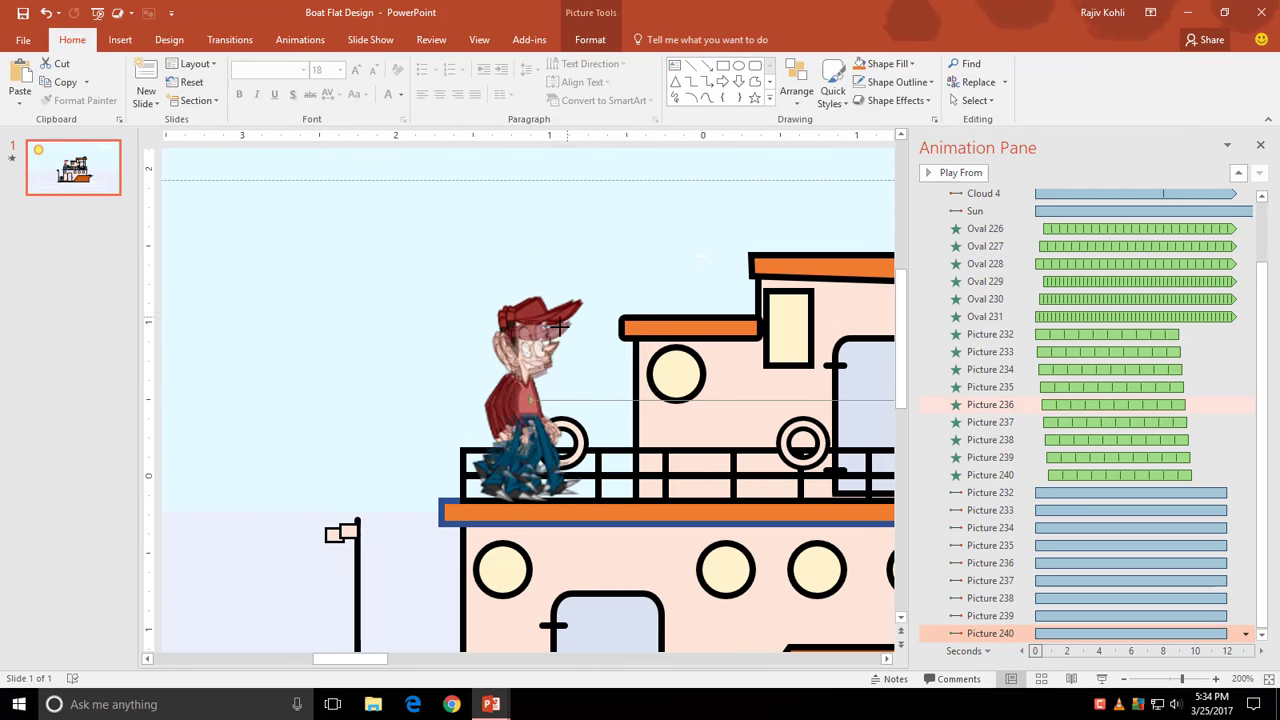
pyautogui.hotkey('ctrl', 'z')
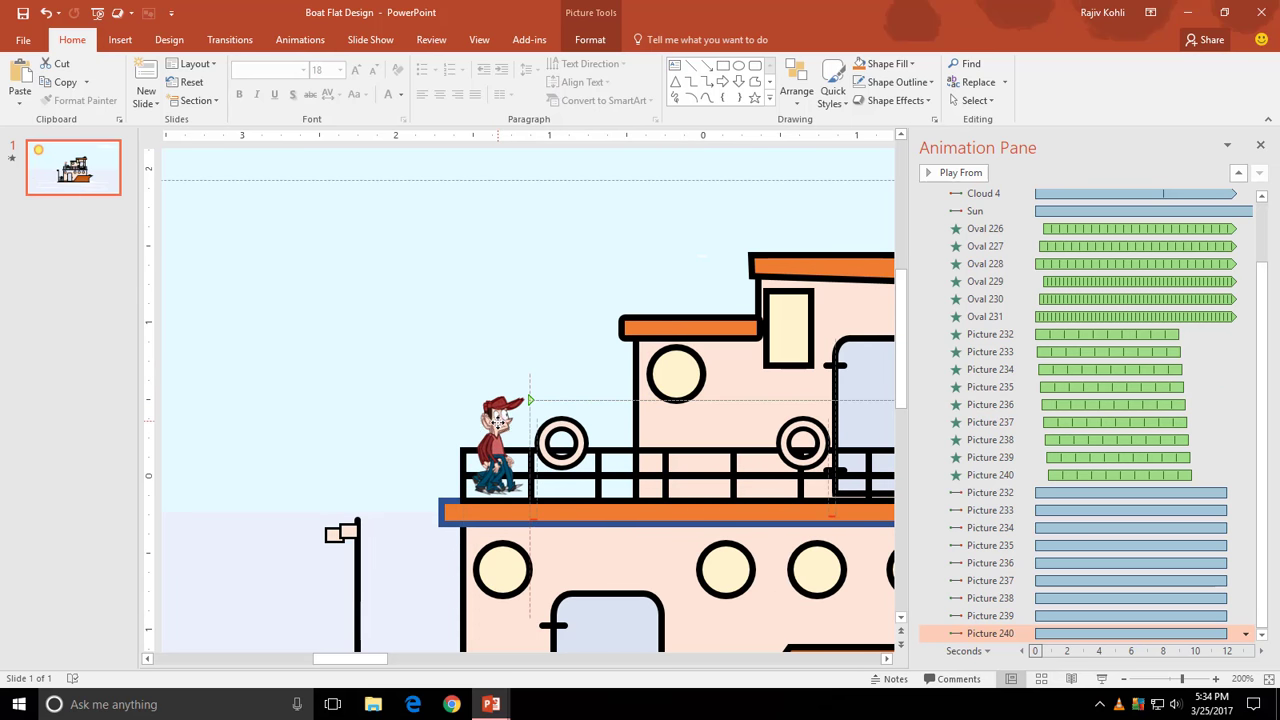
pyautogui.moveTo(495, 423); pyautogui.dragTo(500, 426)
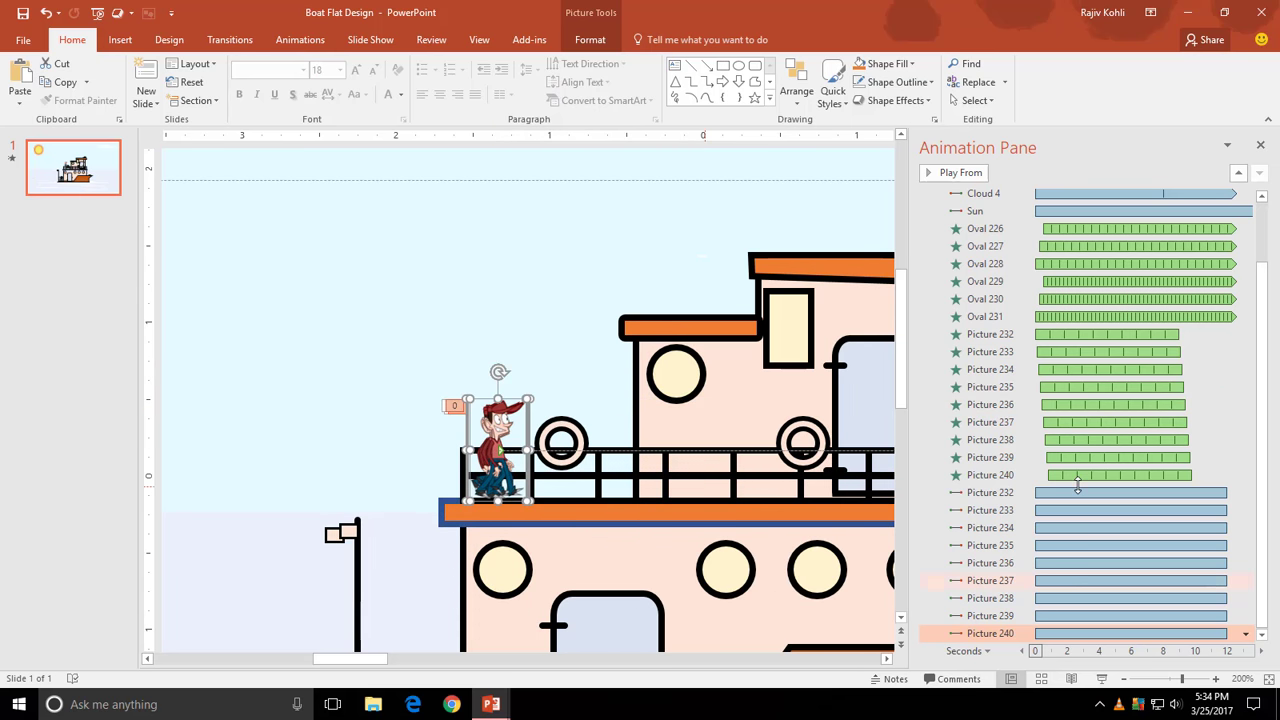
# - Send the walking man's pictures backward beneath the Top Fence so he stands behind the railing
pyautogui.click(975, 100)
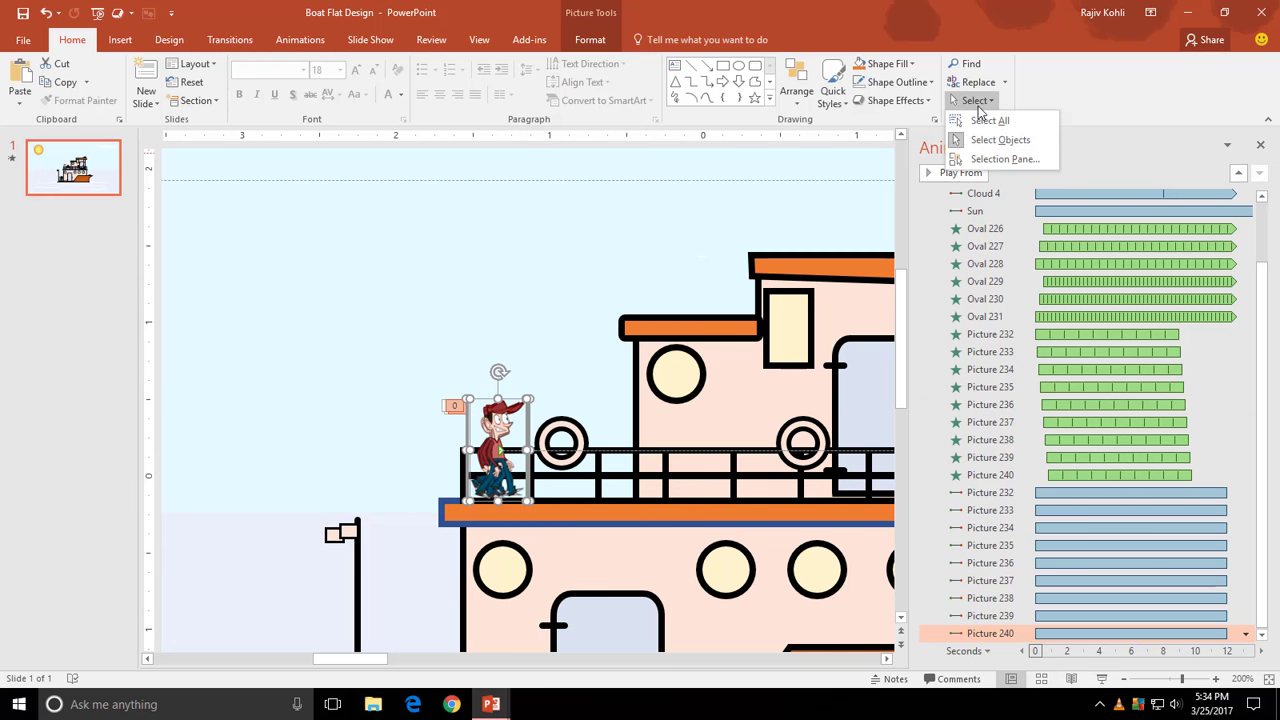
pyautogui.click(995, 157)
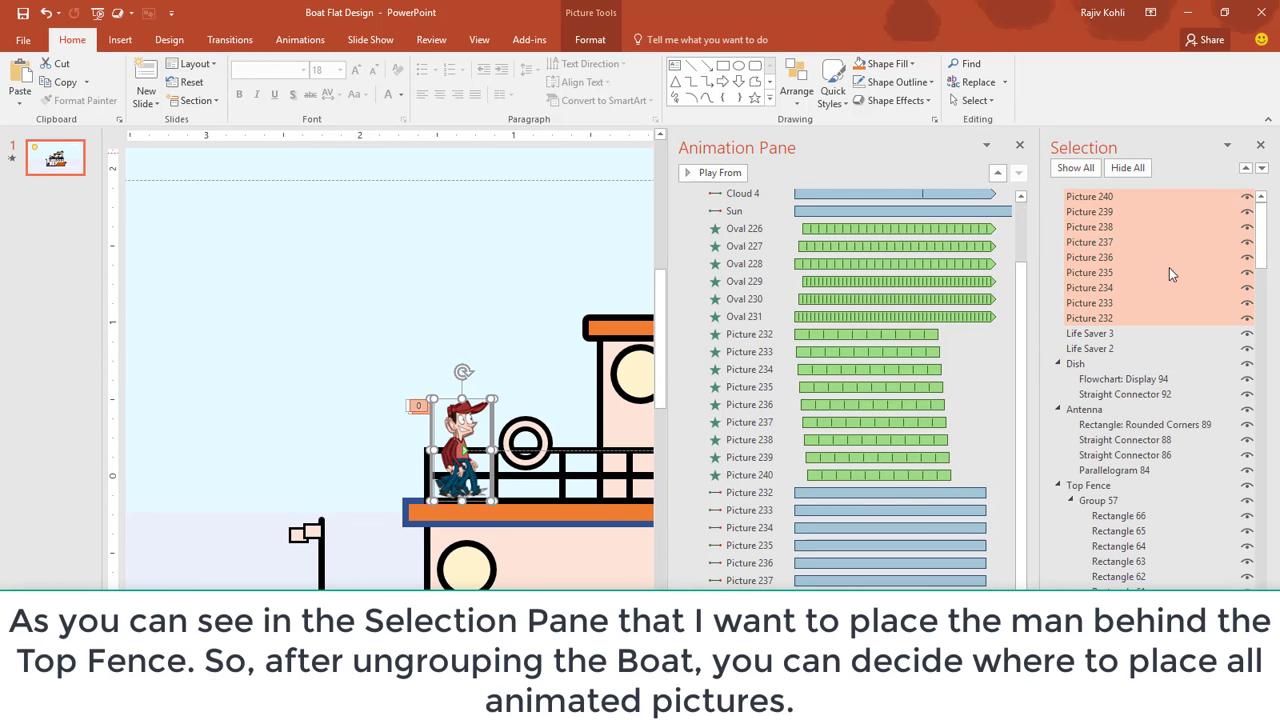
pyautogui.moveTo(1265, 245); pyautogui.dragTo(1265, 271)
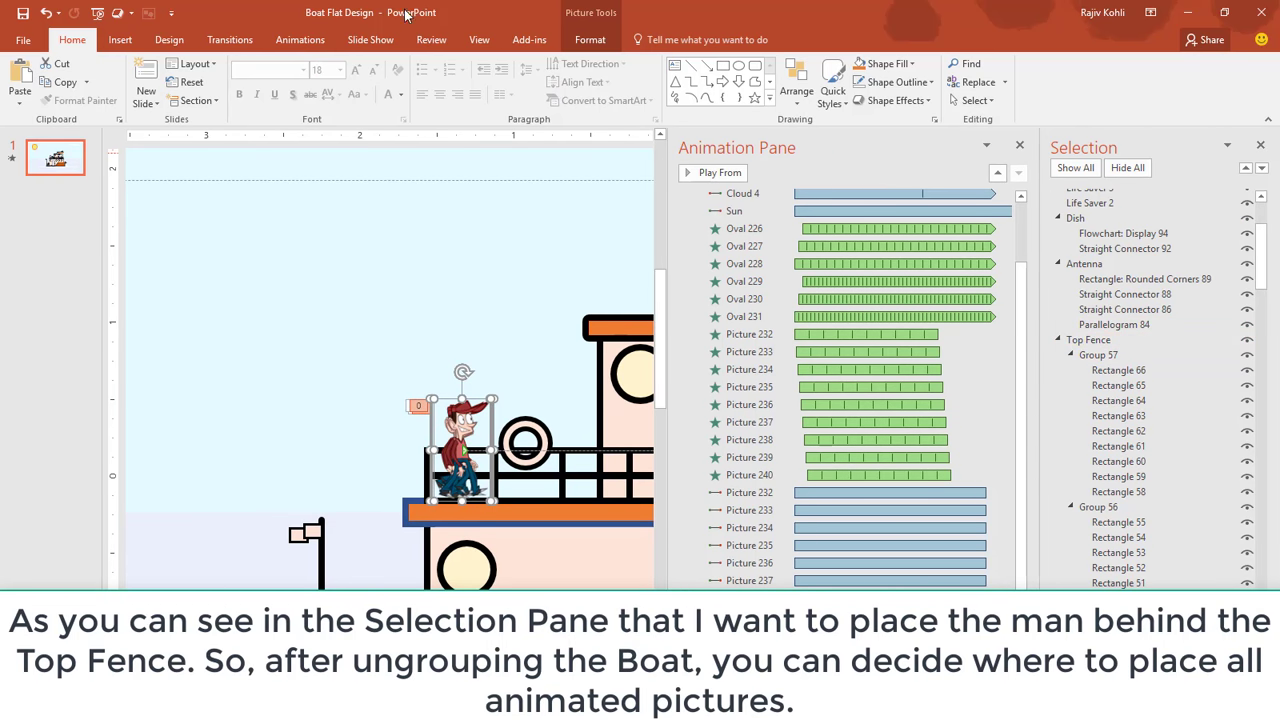
pyautogui.click(595, 42)
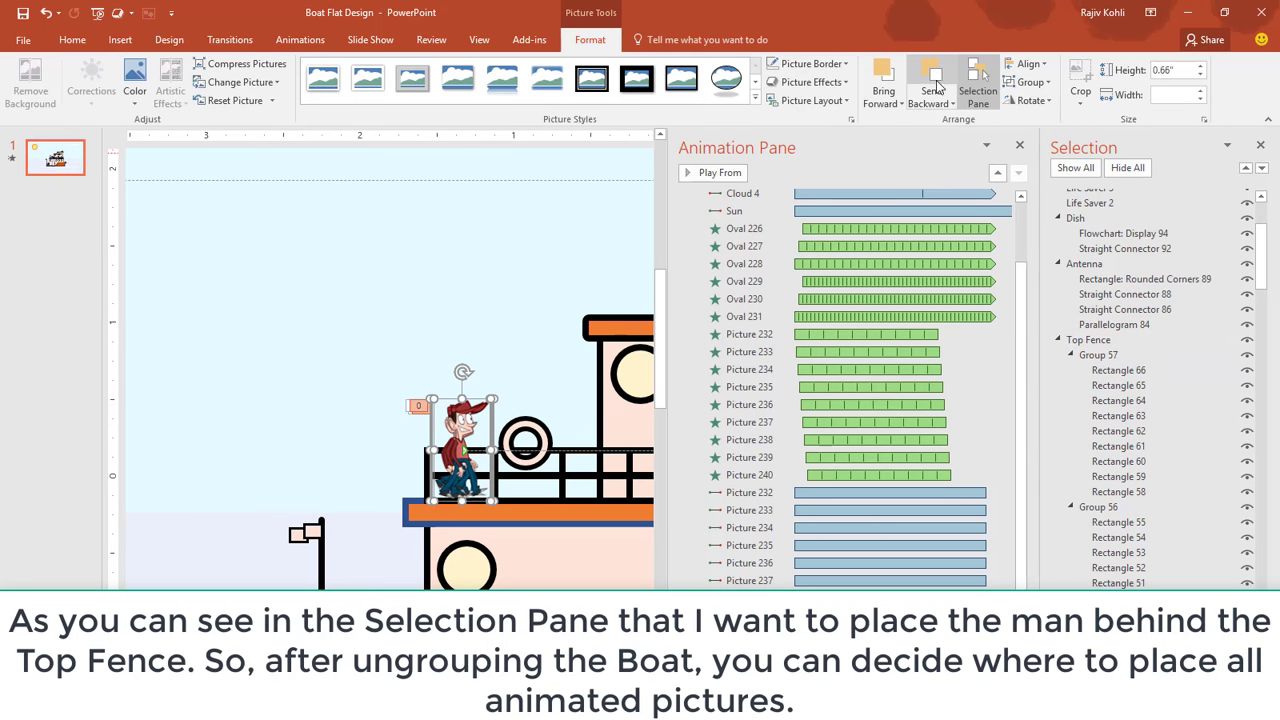
pyautogui.click(938, 85)
pyautogui.click(938, 85)
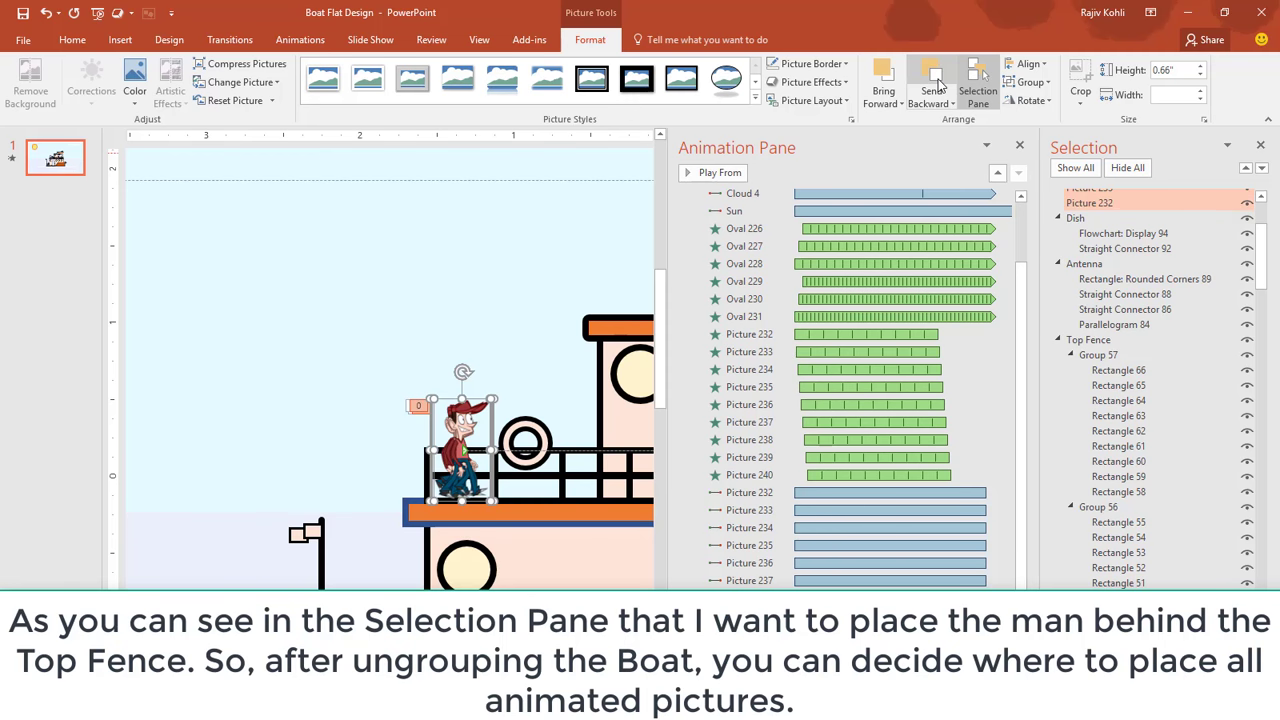
pyautogui.click(938, 85)
pyautogui.click(938, 85)
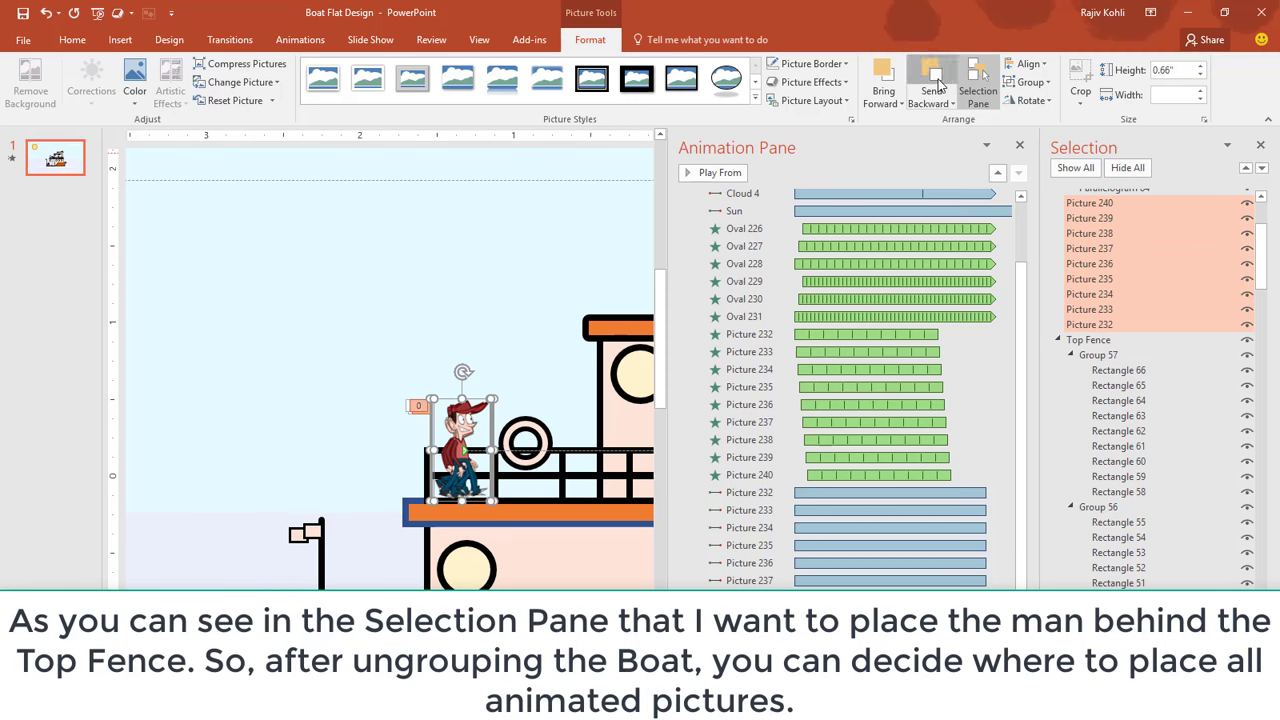
pyautogui.click(938, 85)
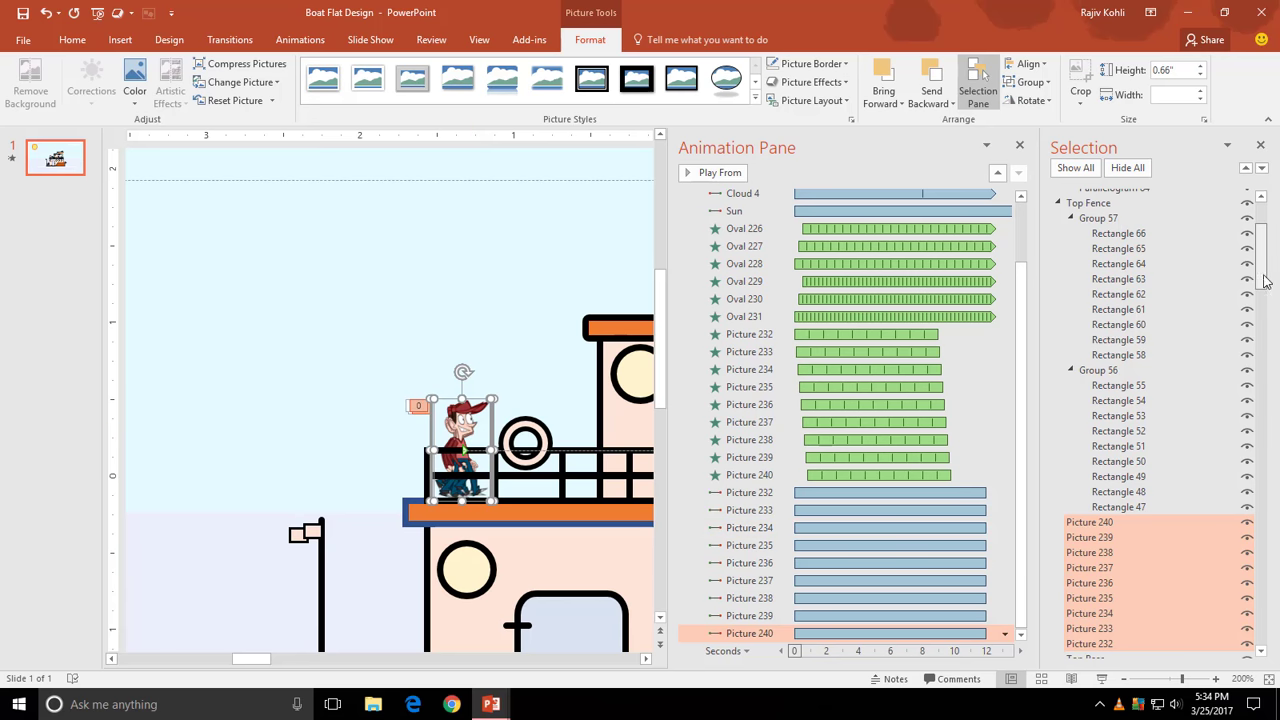
pyautogui.moveTo(1262, 240)
pyautogui.mouseDown()
pyautogui.moveTo(1262, 316)
pyautogui.moveTo(1262, 305)
pyautogui.mouseUp()
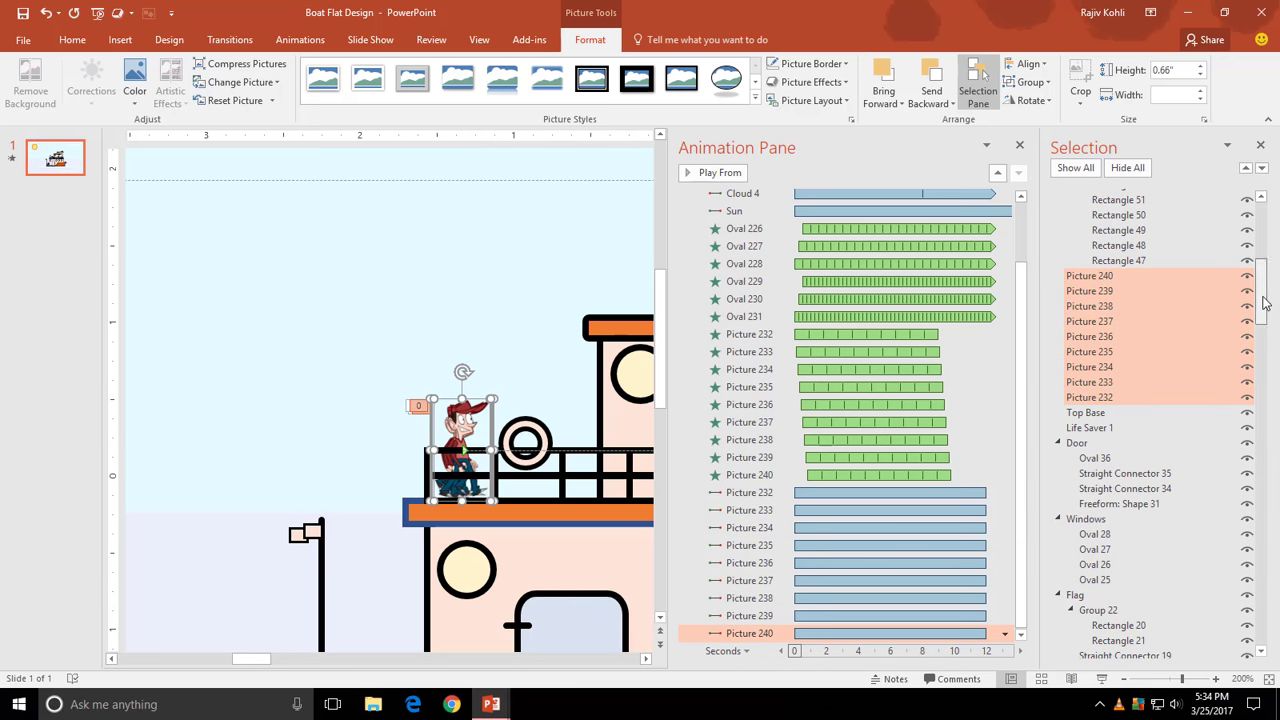
pyautogui.moveTo(1262, 310); pyautogui.dragTo(1262, 285)
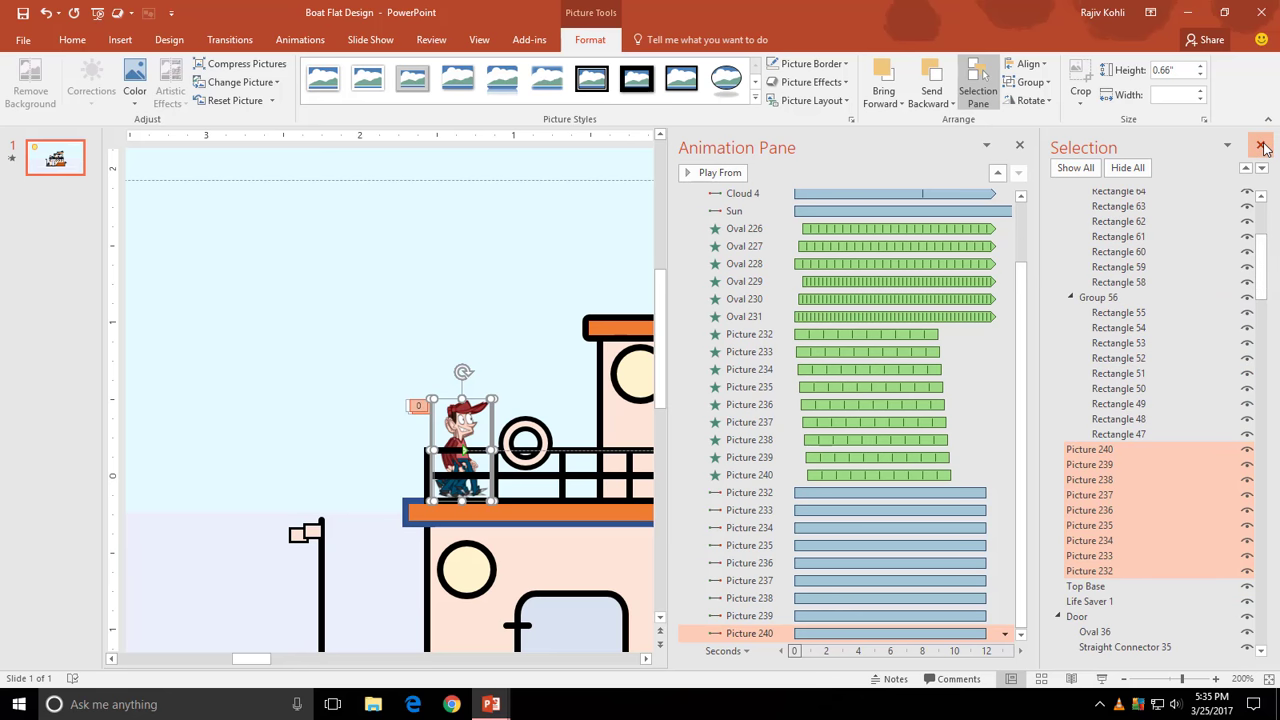
pyautogui.click(1262, 147)
# - Preview the boat scene as a full-screen slide show
pyautogui.click(1262, 147)
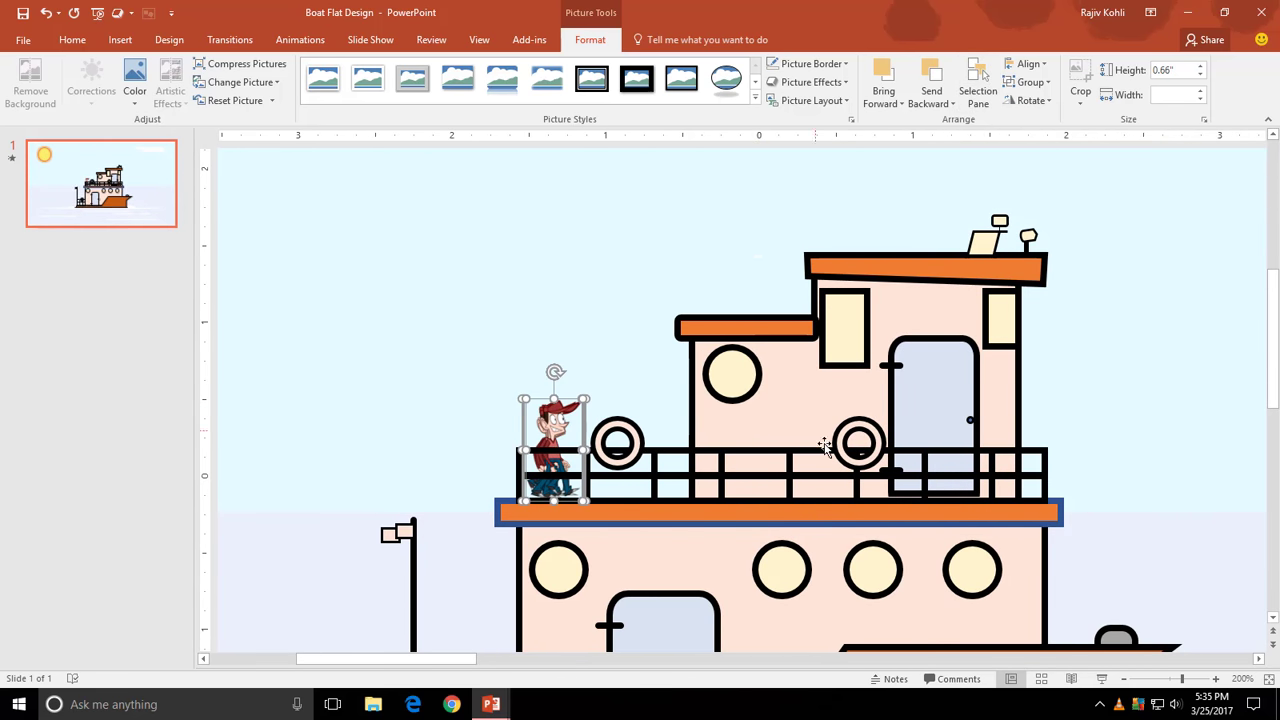
pyautogui.click(1096, 677)
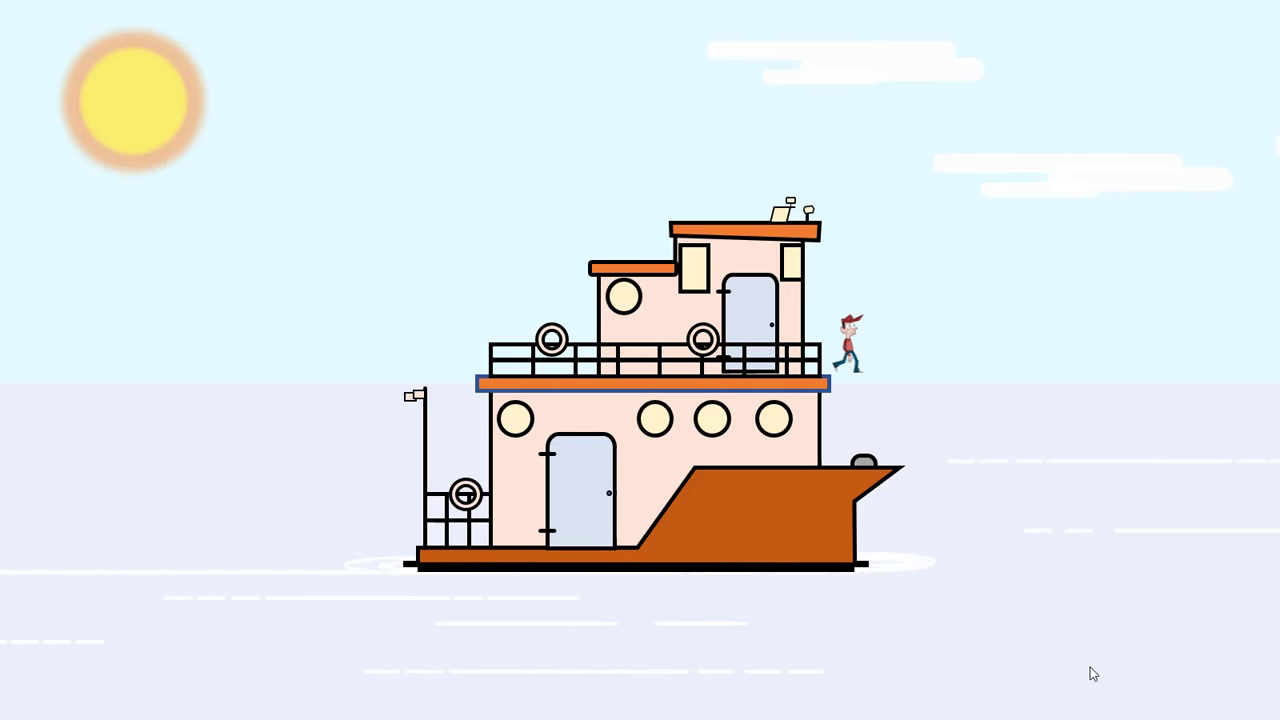
pyautogui.press('Escape')
# - Select the Picture 232–240 motion paths and drag their end point to lengthen the walk
pyautogui.click(300, 39)
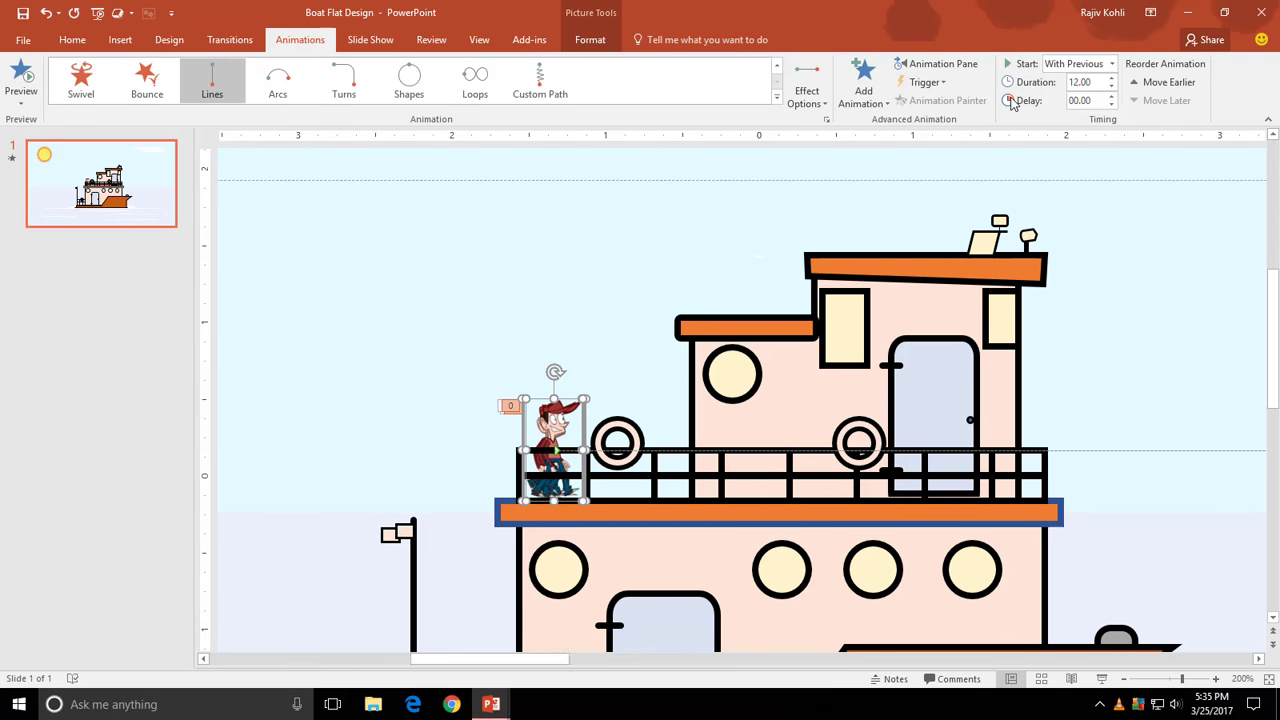
pyautogui.click(938, 64)
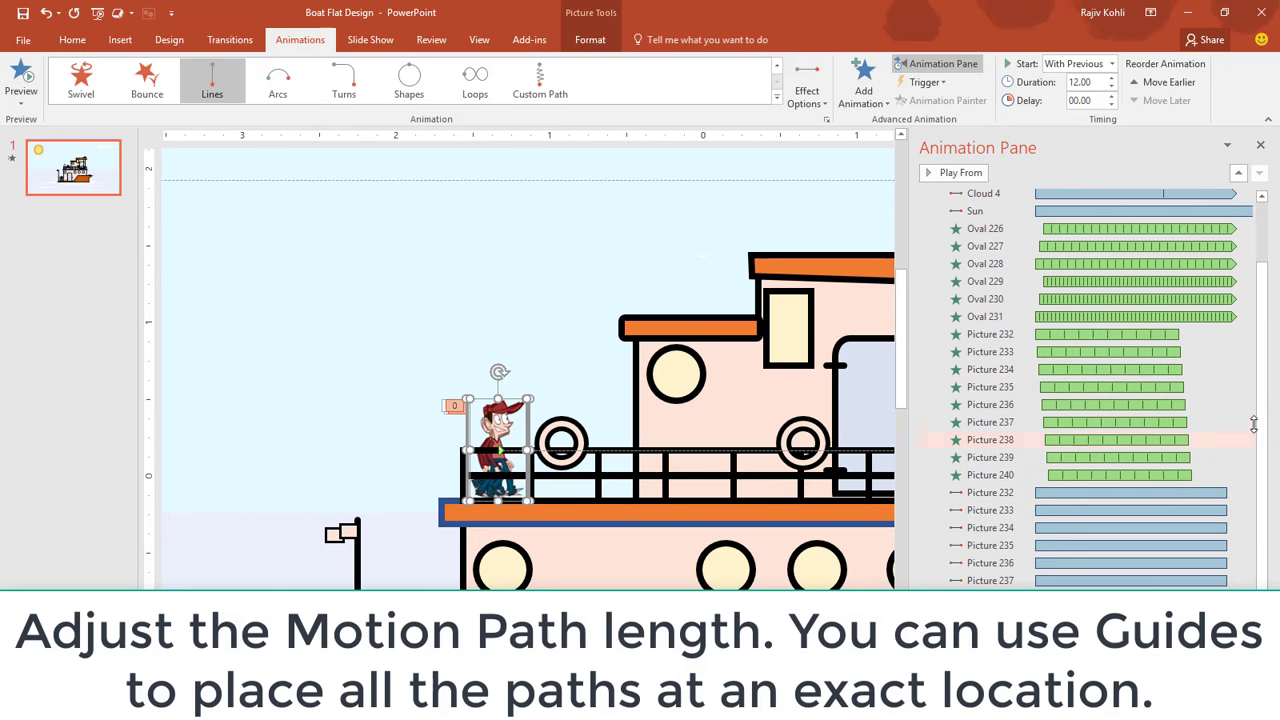
pyautogui.keyDown('shift'); pyautogui.click(993, 495); pyautogui.keyUp('shift')
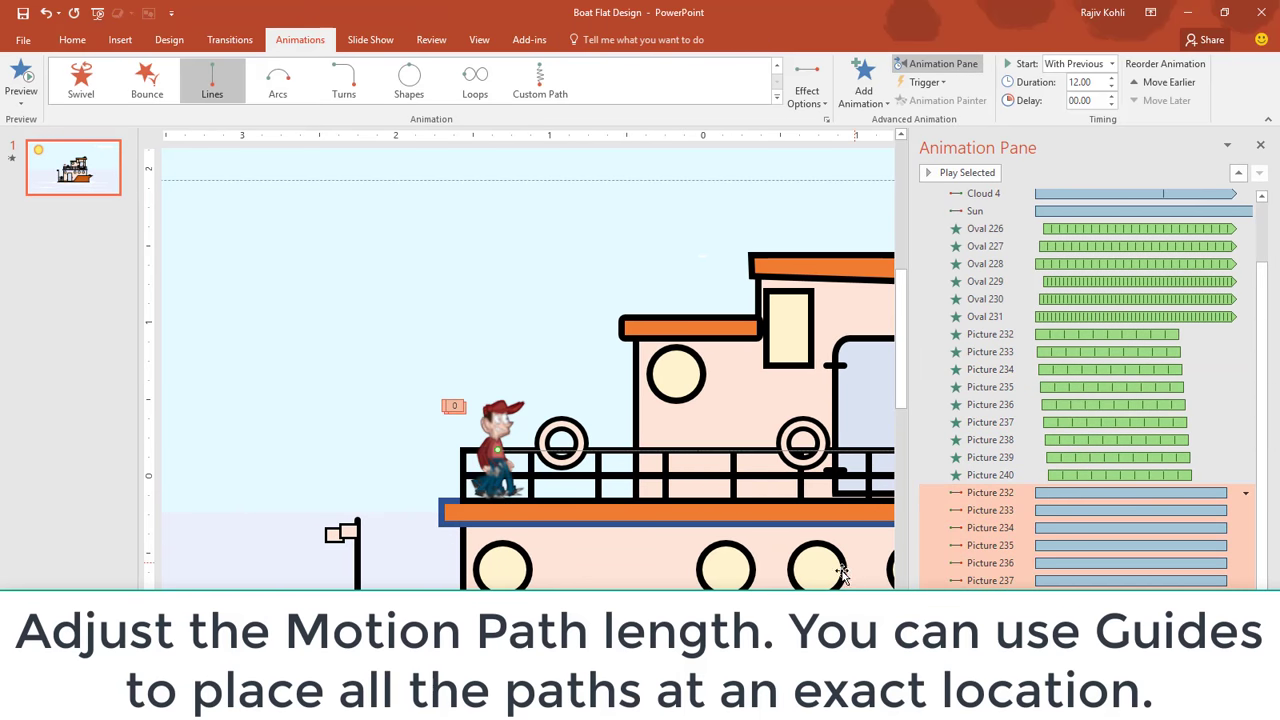
pyautogui.click(491, 408)
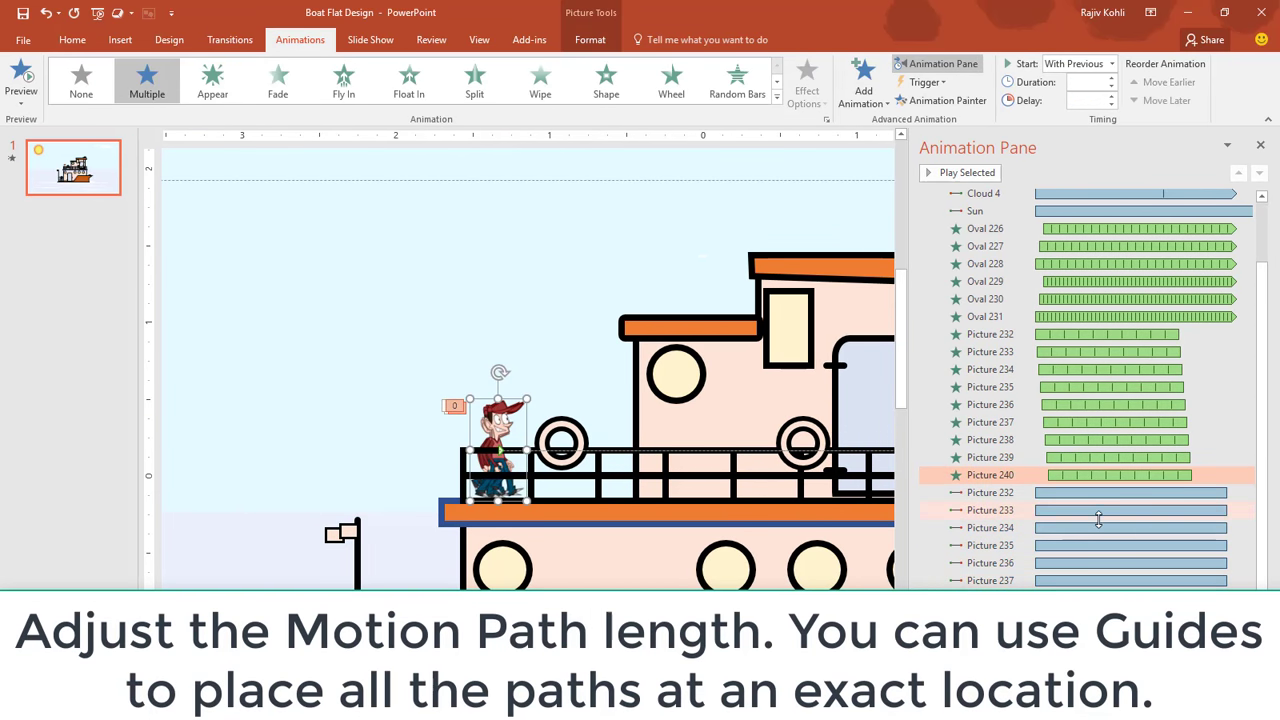
pyautogui.click(985, 493)
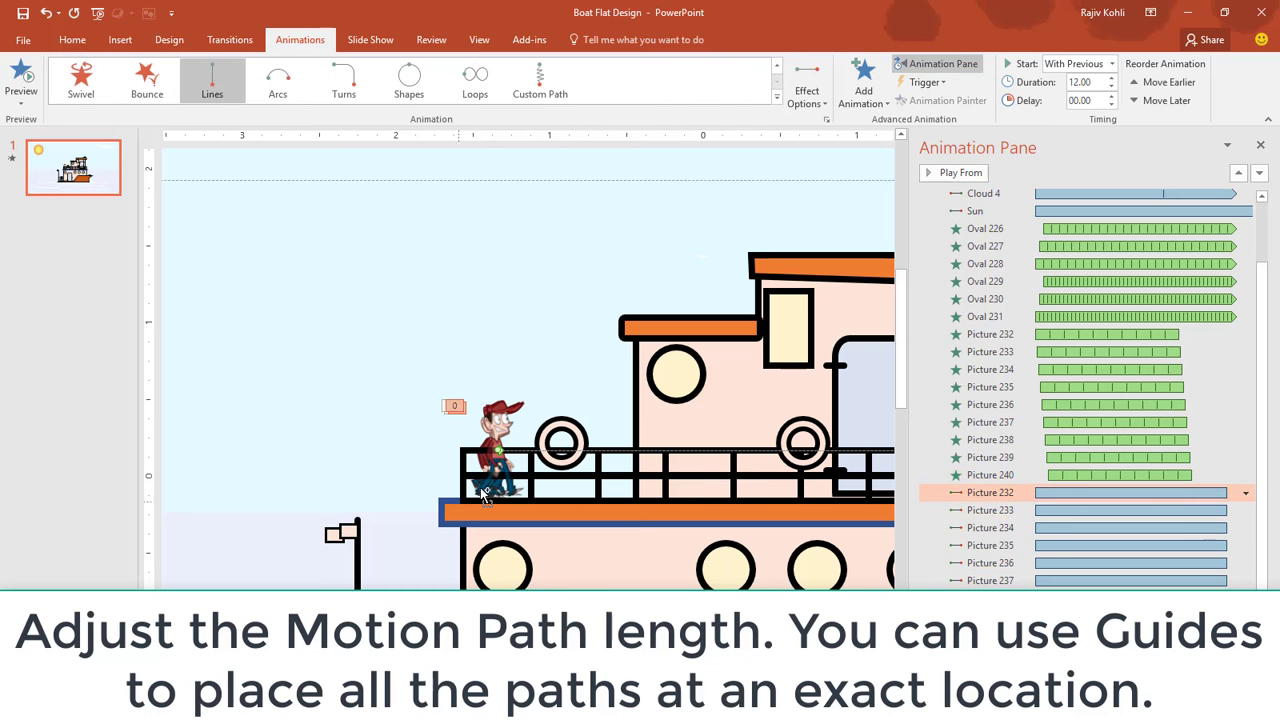
pyautogui.keyDown('ctrl'); pyautogui.scroll(-1, 481, 494); pyautogui.keyUp('ctrl')
pyautogui.keyDown('ctrl'); pyautogui.scroll(-1, 763, 400); pyautogui.keyUp('ctrl')
pyautogui.keyDown('ctrl'); pyautogui.scroll(-1, 763, 400); pyautogui.keyUp('ctrl')
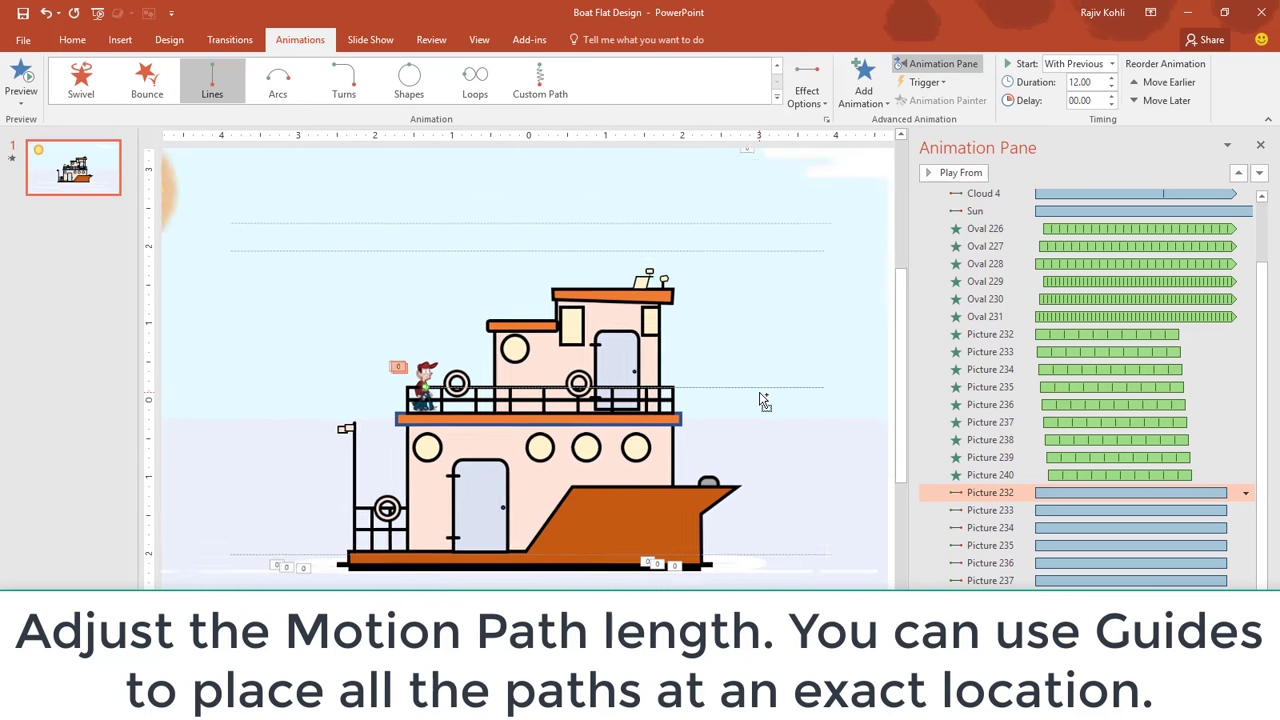
pyautogui.keyDown('ctrl'); pyautogui.scroll(-1, 763, 400); pyautogui.keyUp('ctrl')
pyautogui.keyDown('ctrl'); pyautogui.scroll(-1, 790, 393); pyautogui.keyUp('ctrl')
pyautogui.keyDown('ctrl'); pyautogui.scroll(-1, 810, 395); pyautogui.keyUp('ctrl')
pyautogui.keyDown('ctrl'); pyautogui.scroll(-1, 810, 395); pyautogui.keyUp('ctrl')
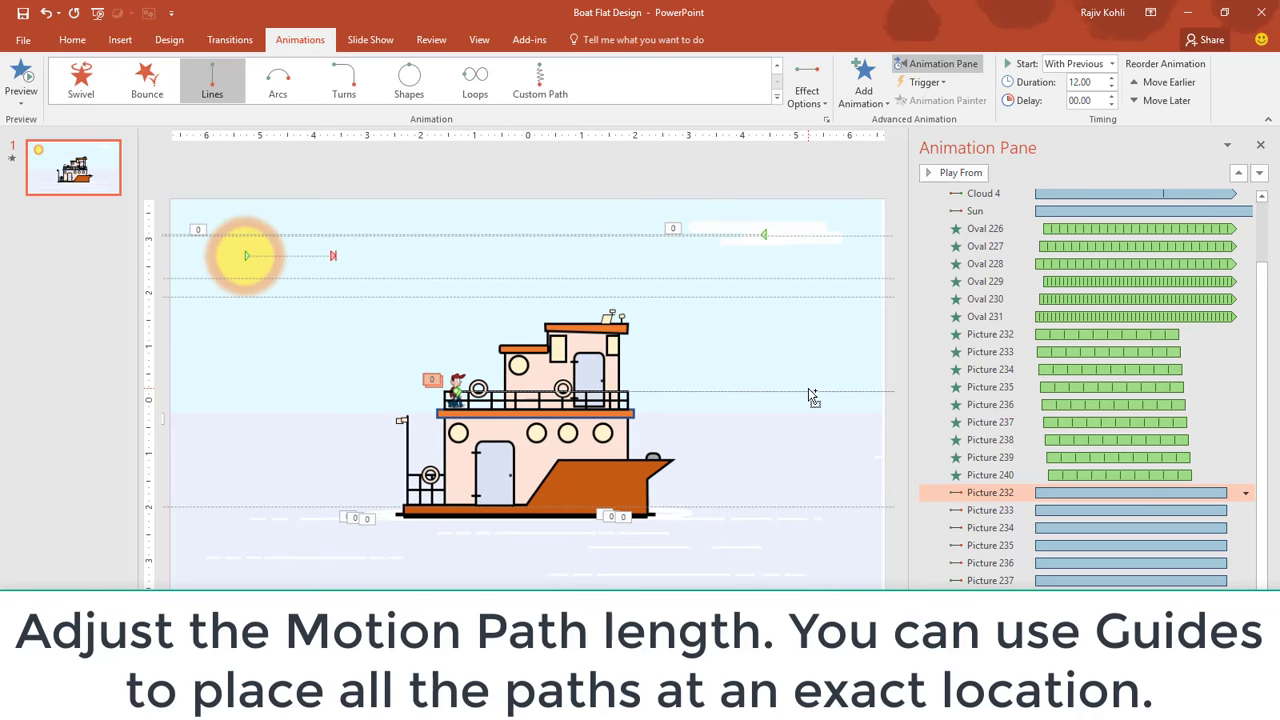
pyautogui.keyDown('ctrl'); pyautogui.scroll(-2, 810, 395); pyautogui.keyUp('ctrl')
pyautogui.keyDown('ctrl'); pyautogui.scroll(-2, 813, 396); pyautogui.keyUp('ctrl')
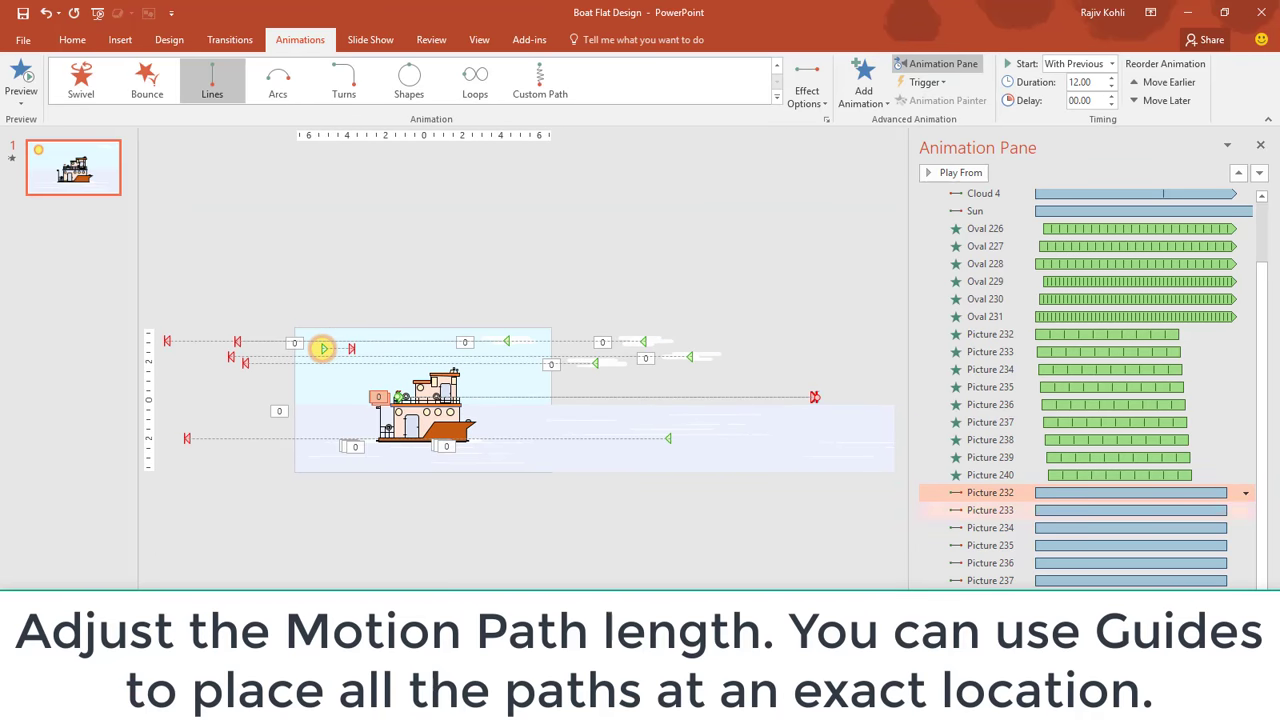
pyautogui.keyDown('shift'); pyautogui.click(990, 580); pyautogui.keyUp('shift')
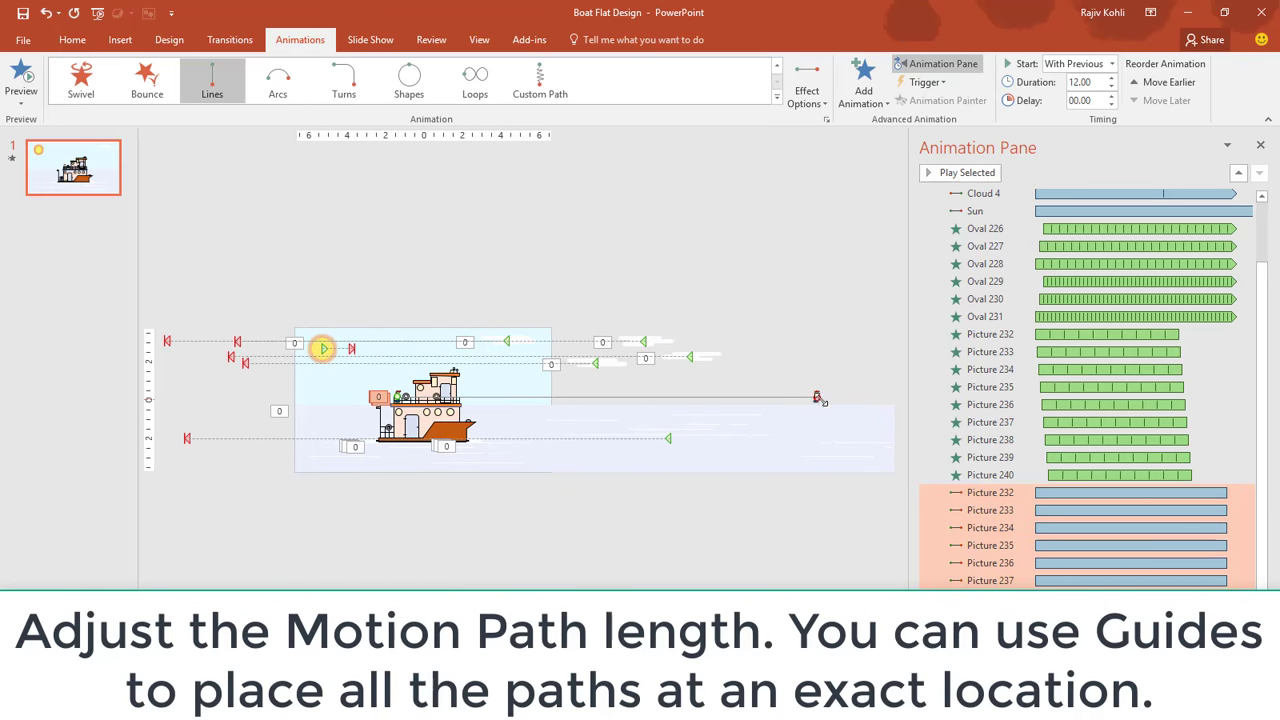
pyautogui.moveTo(816, 397); pyautogui.dragTo(480, 405)
# - Replay the walk, then align the motion path end points for Pictures 240, 239 and 238
pyautogui.click(1102, 679)
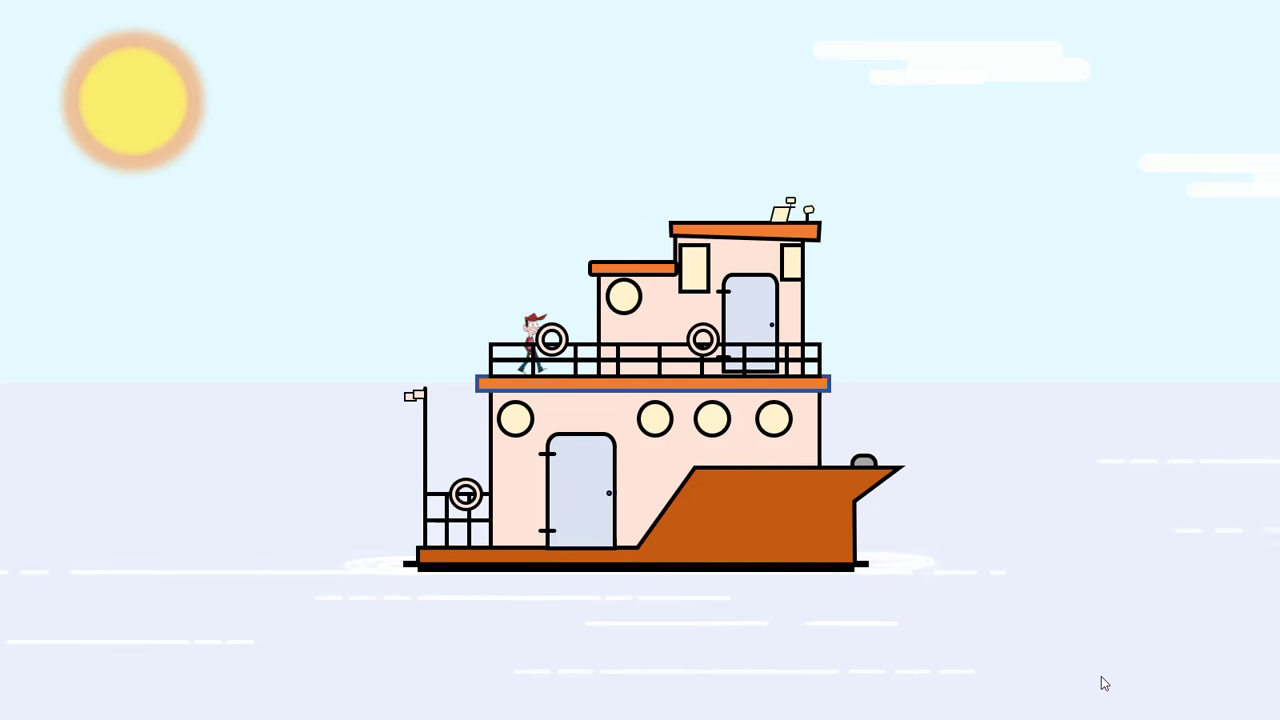
pyautogui.press('Escape')
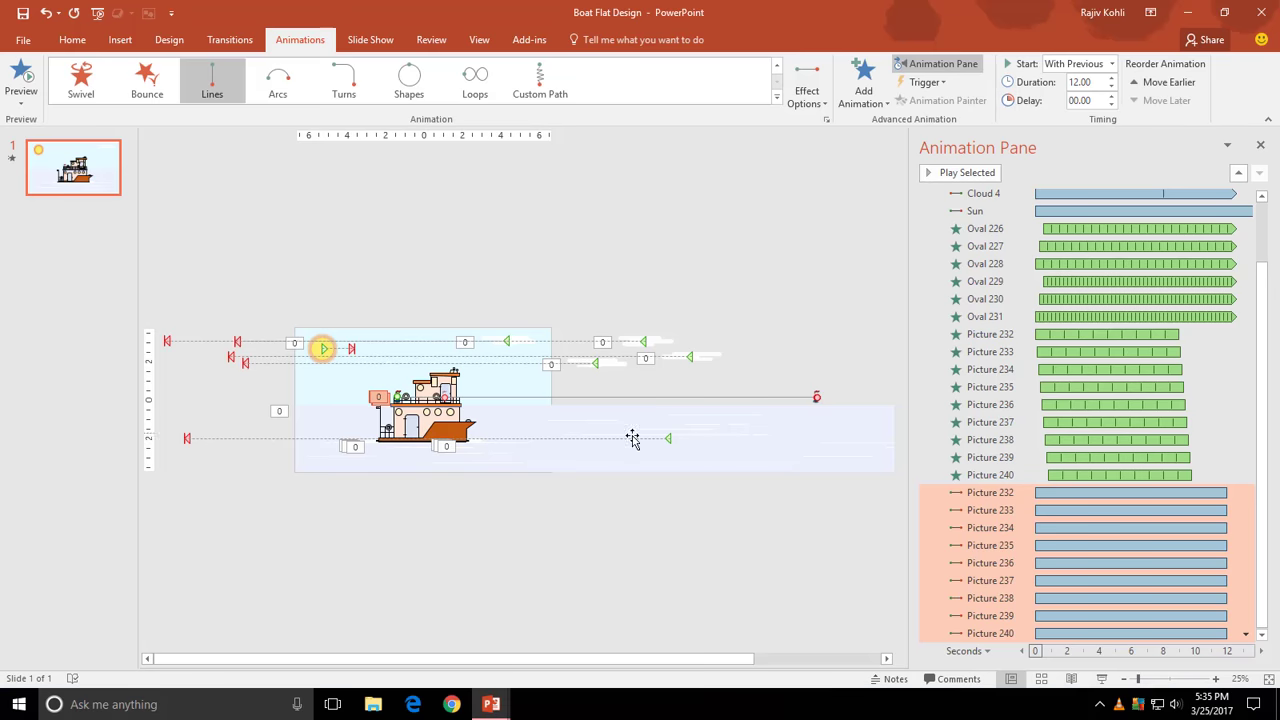
pyautogui.click(816, 398)
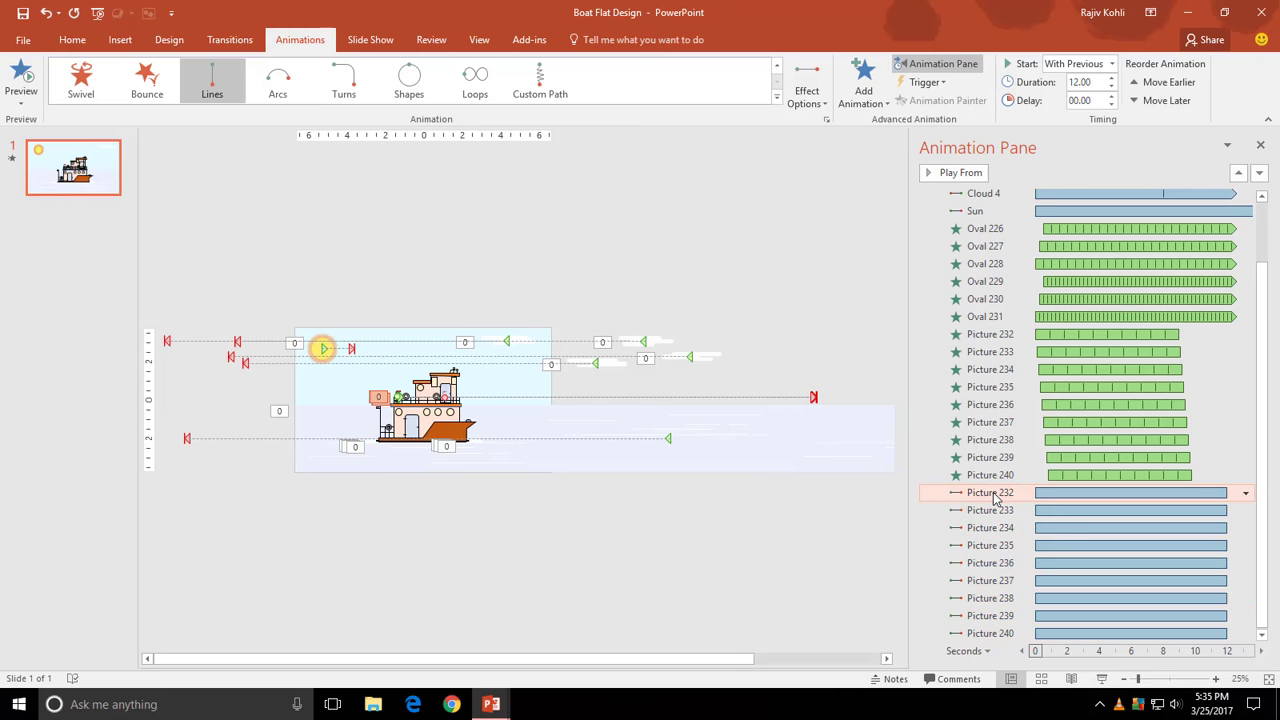
pyautogui.click(816, 398)
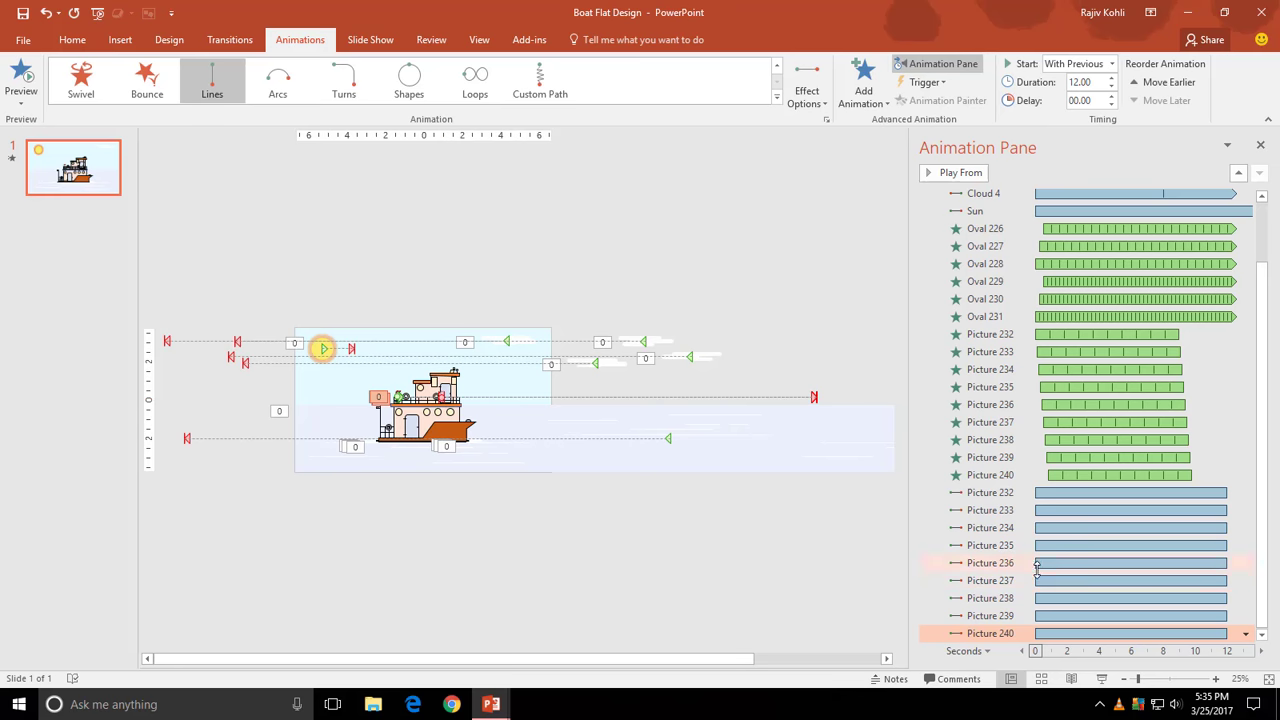
pyautogui.click(1008, 615)
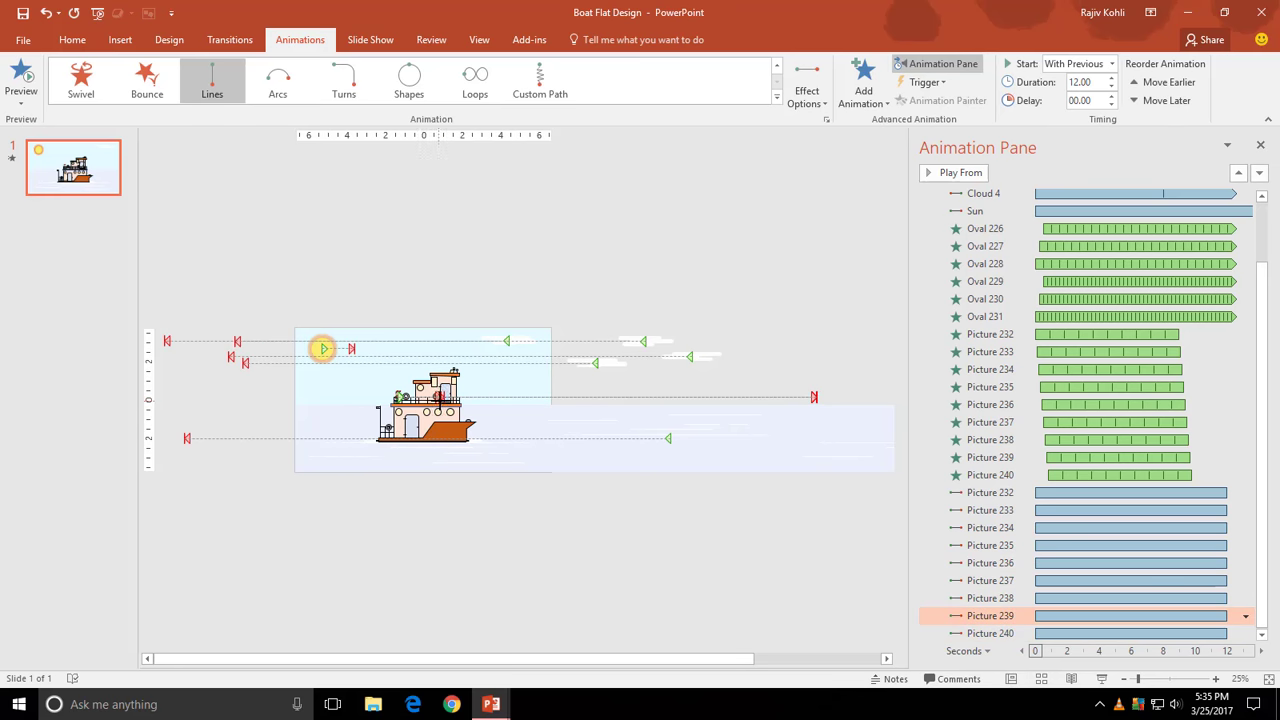
pyautogui.click(990, 598)
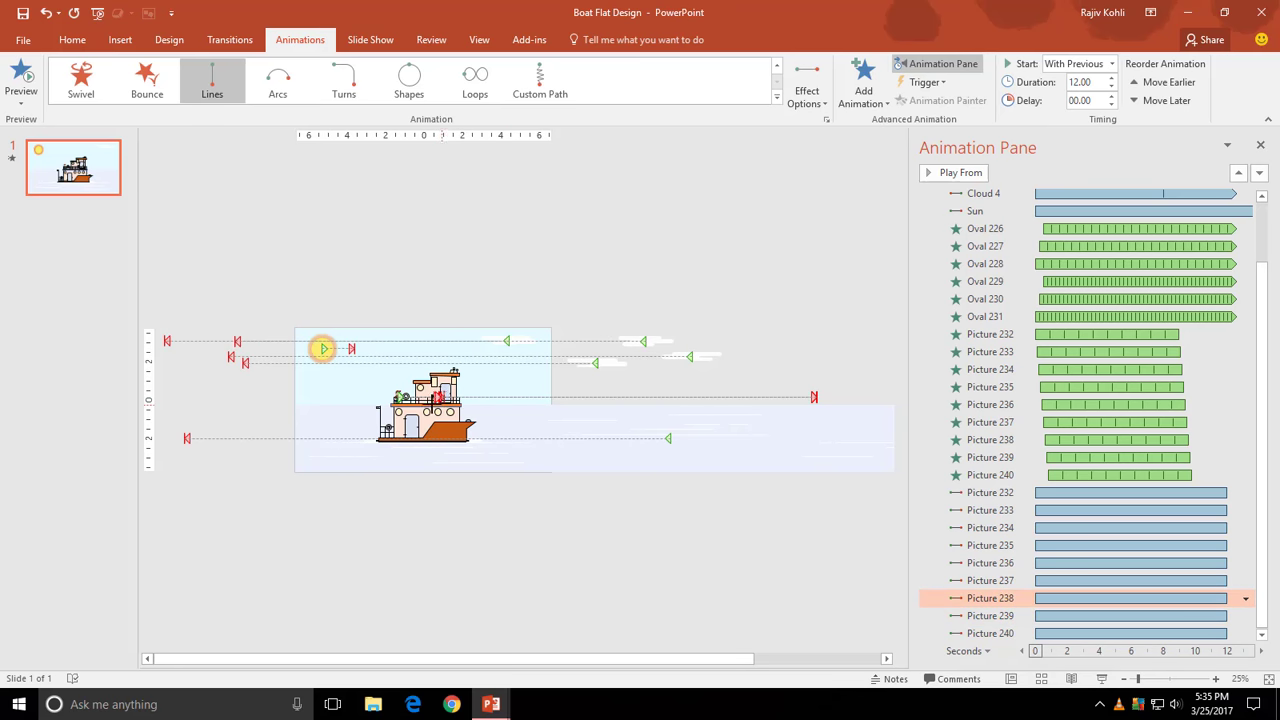
# - Align the motion path end points for Pictures 237 through 233
pyautogui.click(1010, 580)
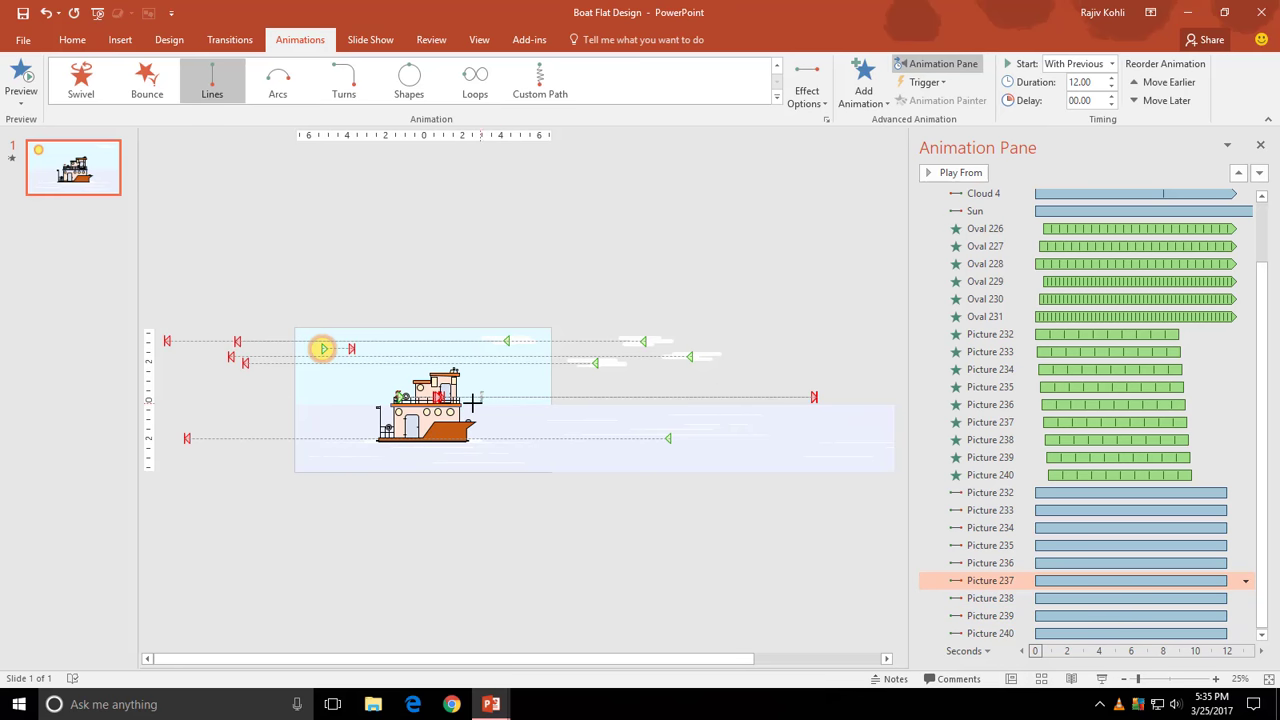
pyautogui.click(992, 563)
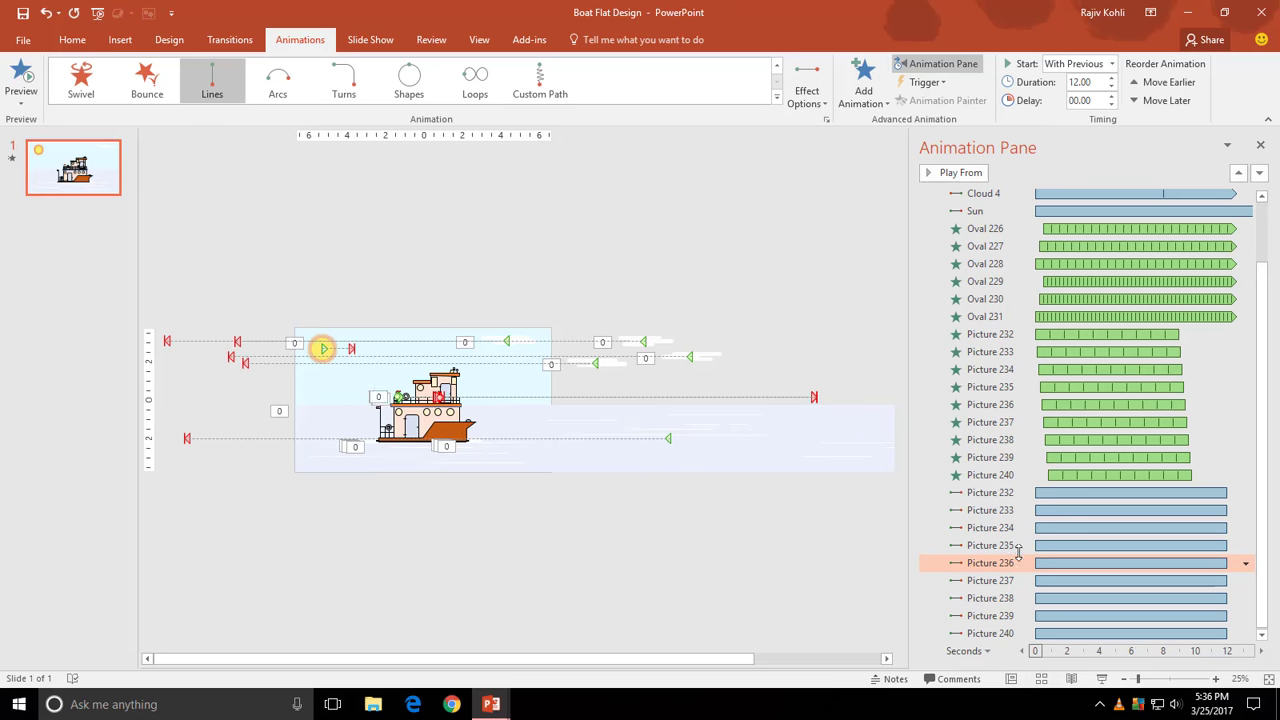
pyautogui.click(815, 397)
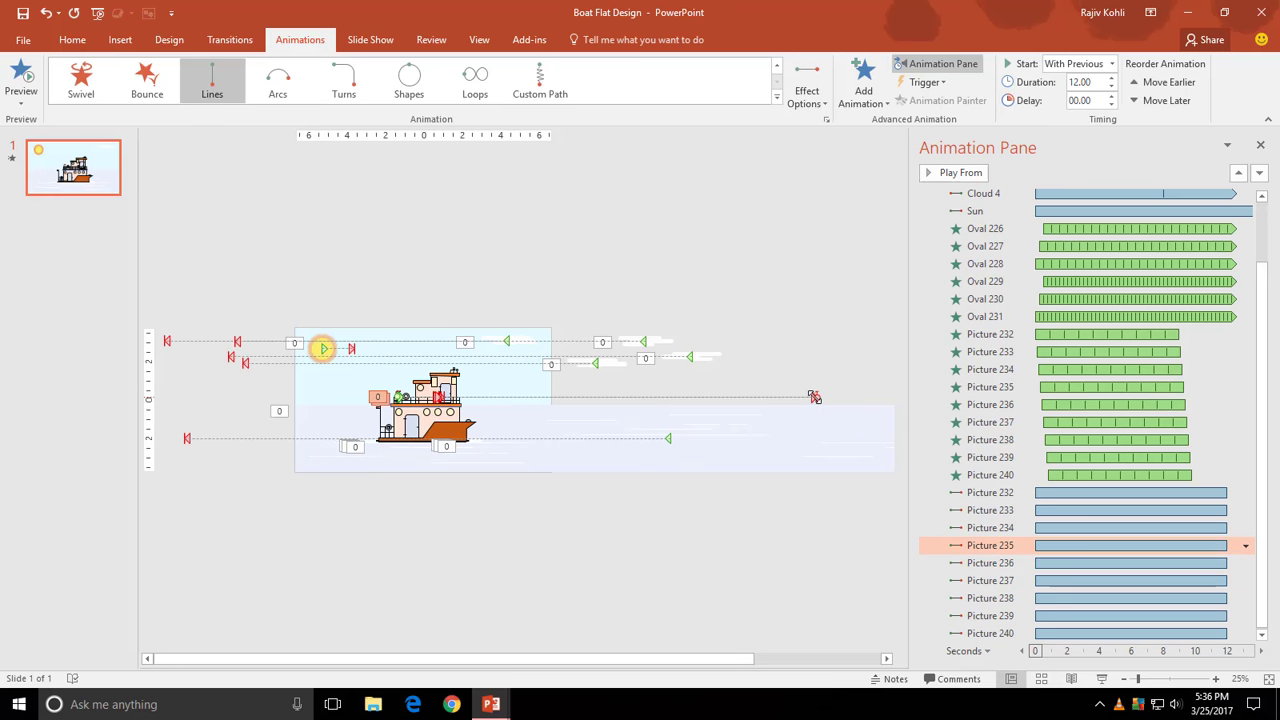
pyautogui.click(995, 527)
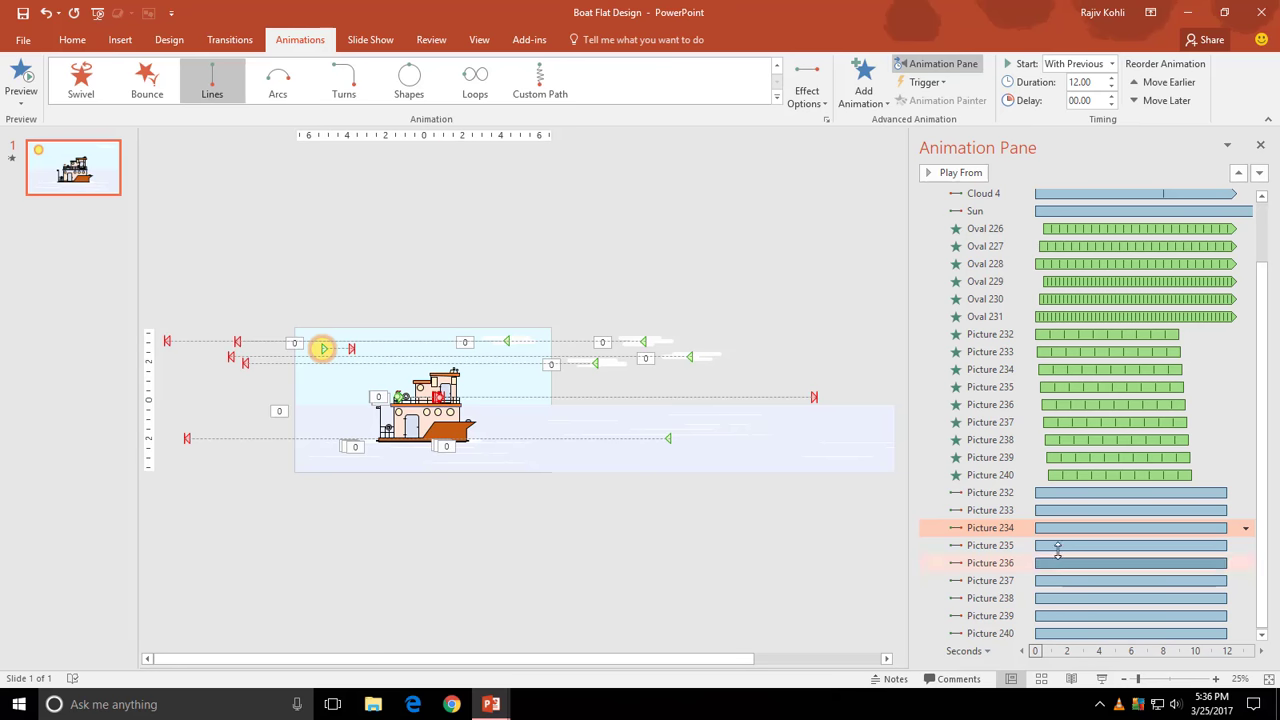
pyautogui.click(1020, 510)
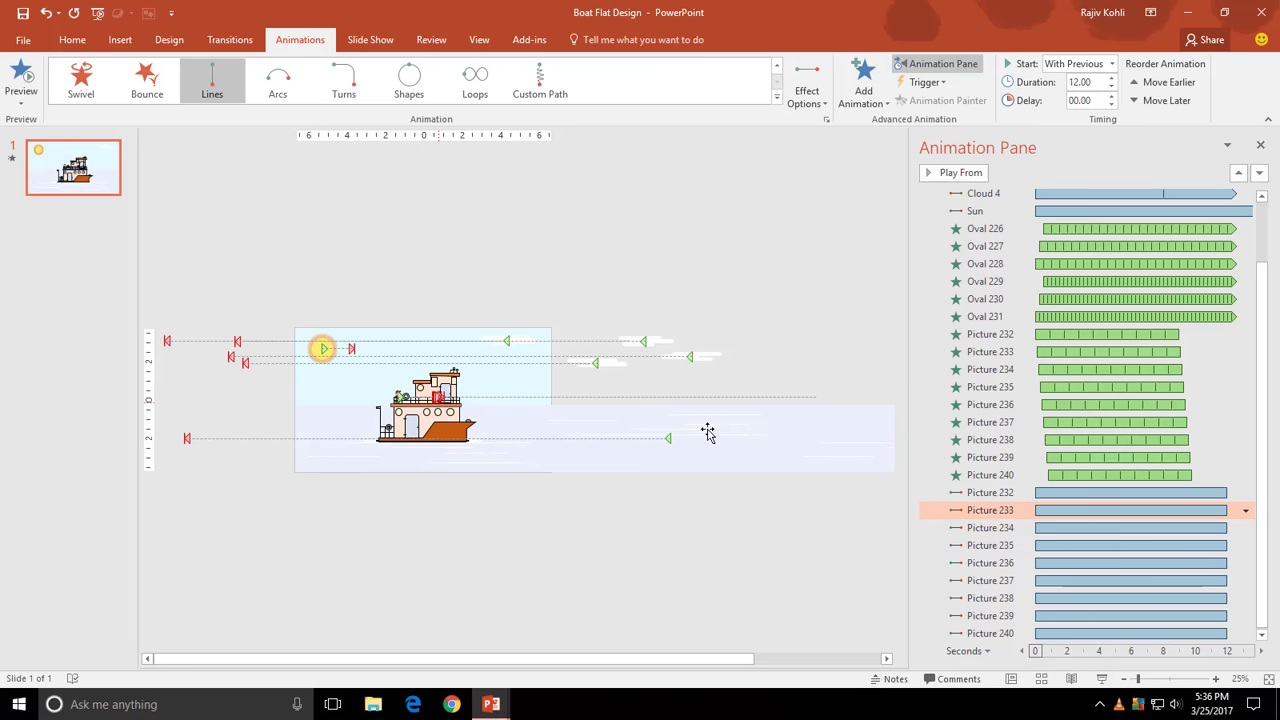
# - Zoom out, drag the vertical guide right to the upper-deck lifebuoy, then zoom back to 150%
pyautogui.click(986, 492)
pyautogui.keyDown('ctrl'); pyautogui.scroll(5, 383, 403); pyautogui.keyUp('ctrl')
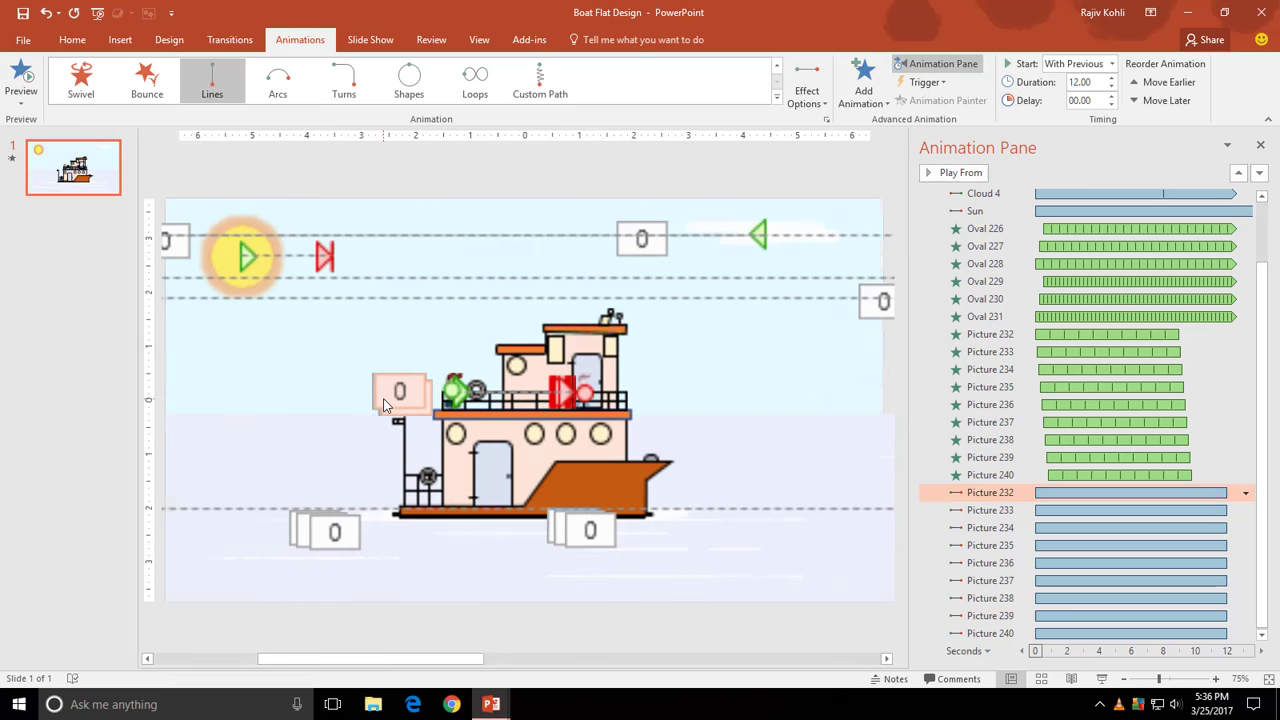
pyautogui.keyDown('ctrl'); pyautogui.scroll(6, 421, 419); pyautogui.keyUp('ctrl')
pyautogui.keyDown('ctrl'); pyautogui.scroll(4, 460, 425); pyautogui.keyUp('ctrl')
pyautogui.keyDown('ctrl'); pyautogui.scroll(3, 480, 428); pyautogui.keyUp('ctrl')
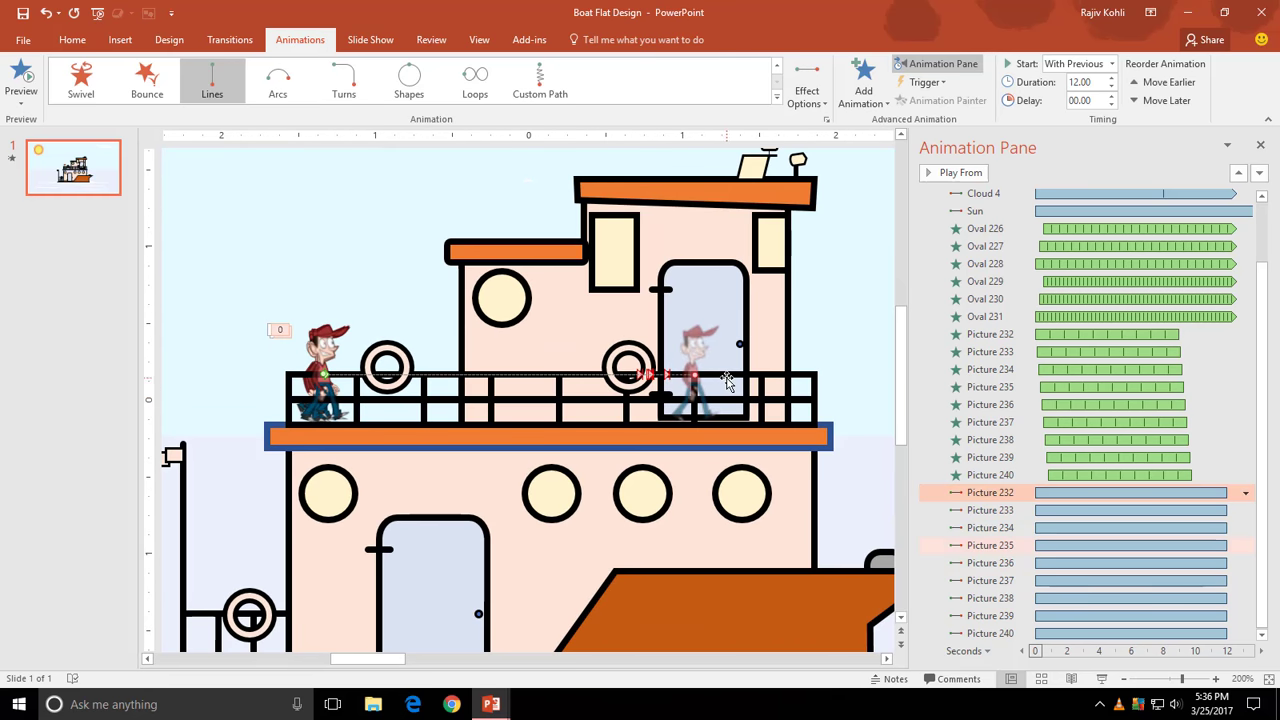
pyautogui.click(479, 39)
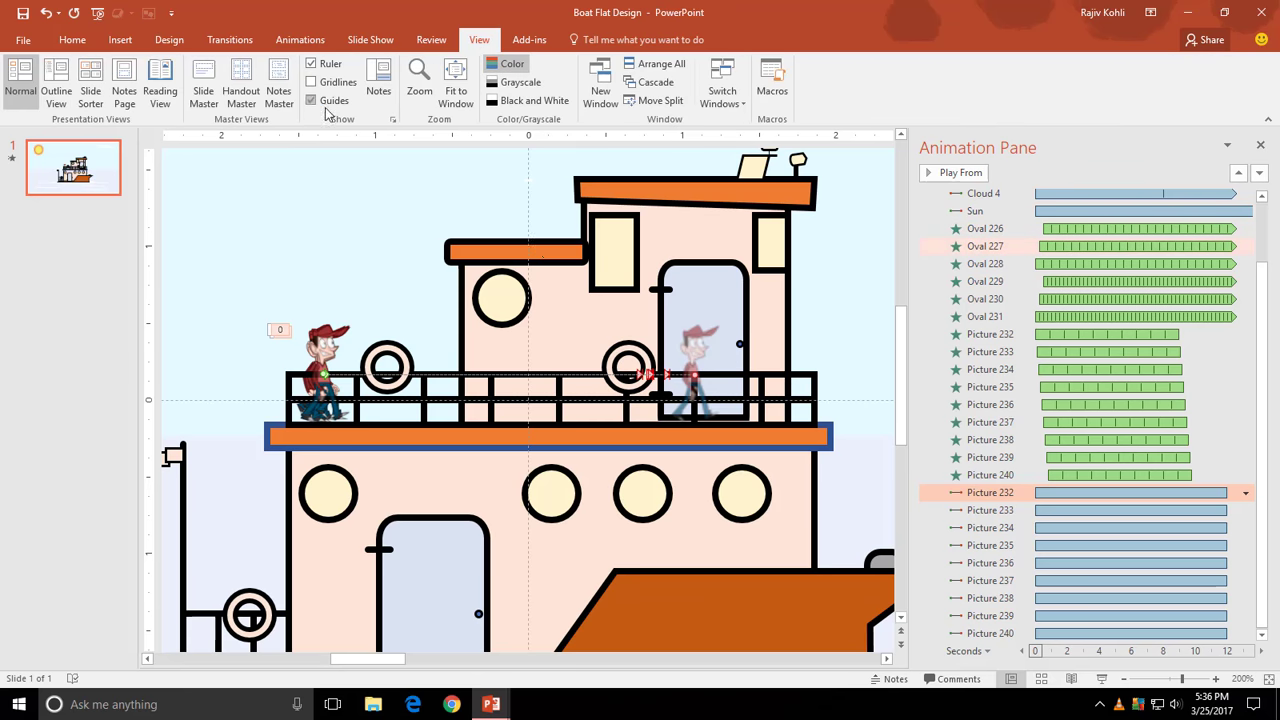
pyautogui.click(528, 203)
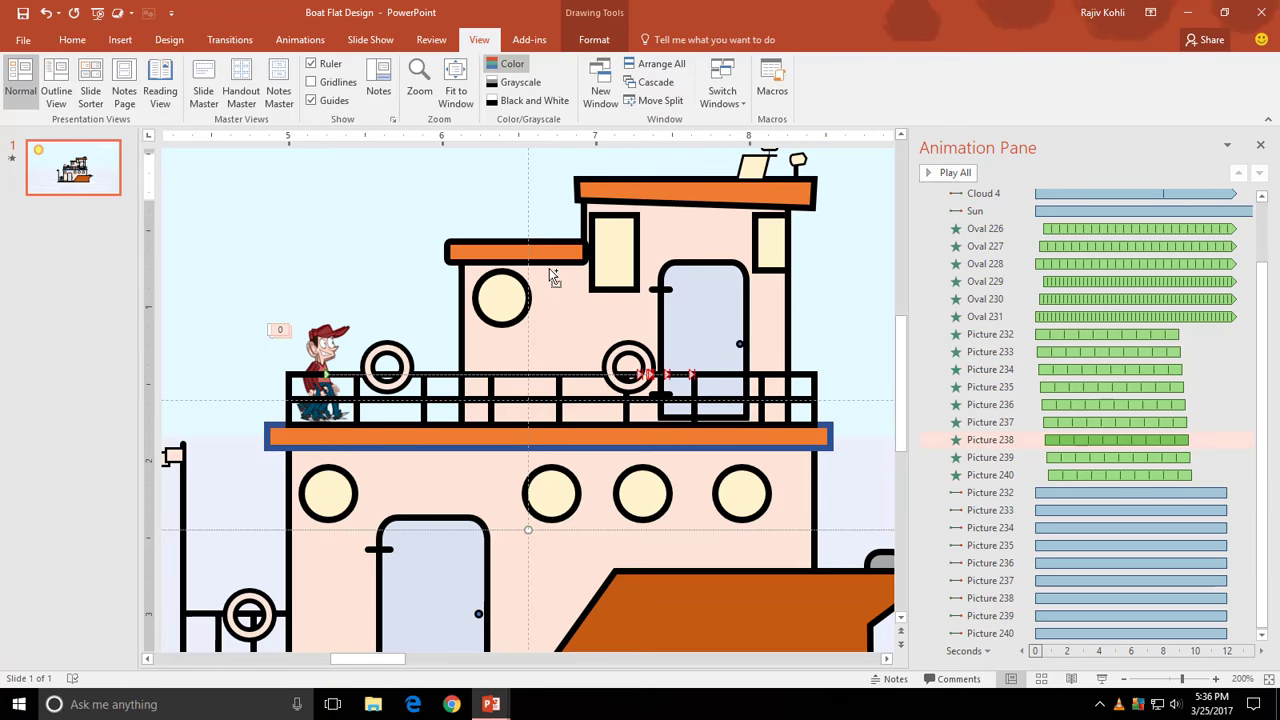
pyautogui.keyDown('ctrl'); pyautogui.scroll(-10, 532, 242); pyautogui.keyUp('ctrl')
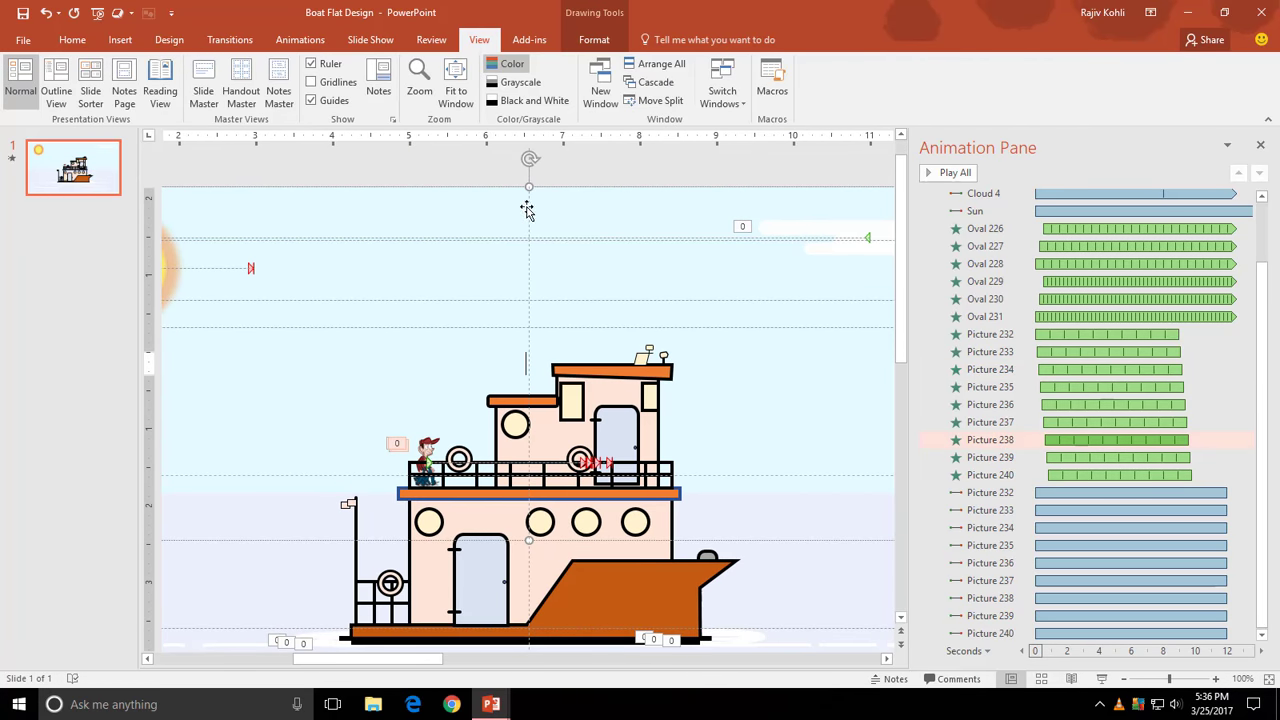
pyautogui.keyDown('ctrl'); pyautogui.scroll(-3, 548, 193); pyautogui.keyUp('ctrl')
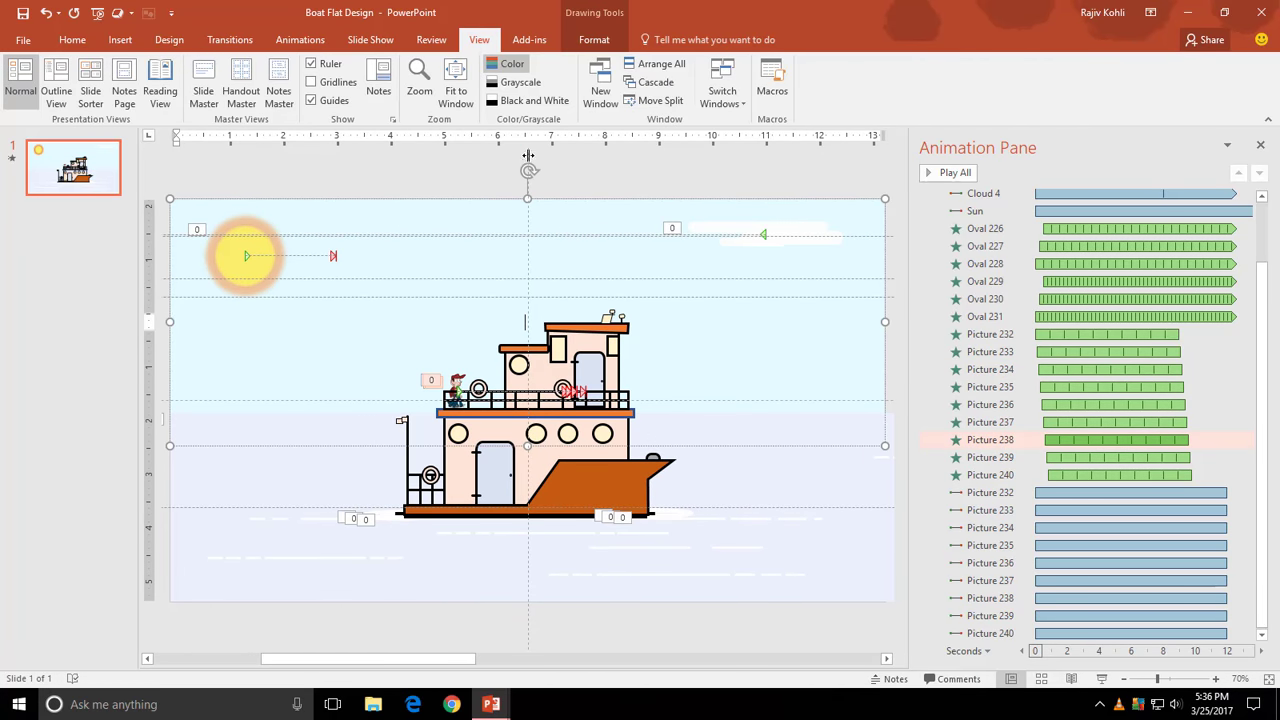
pyautogui.moveTo(551, 175); pyautogui.dragTo(577, 180)
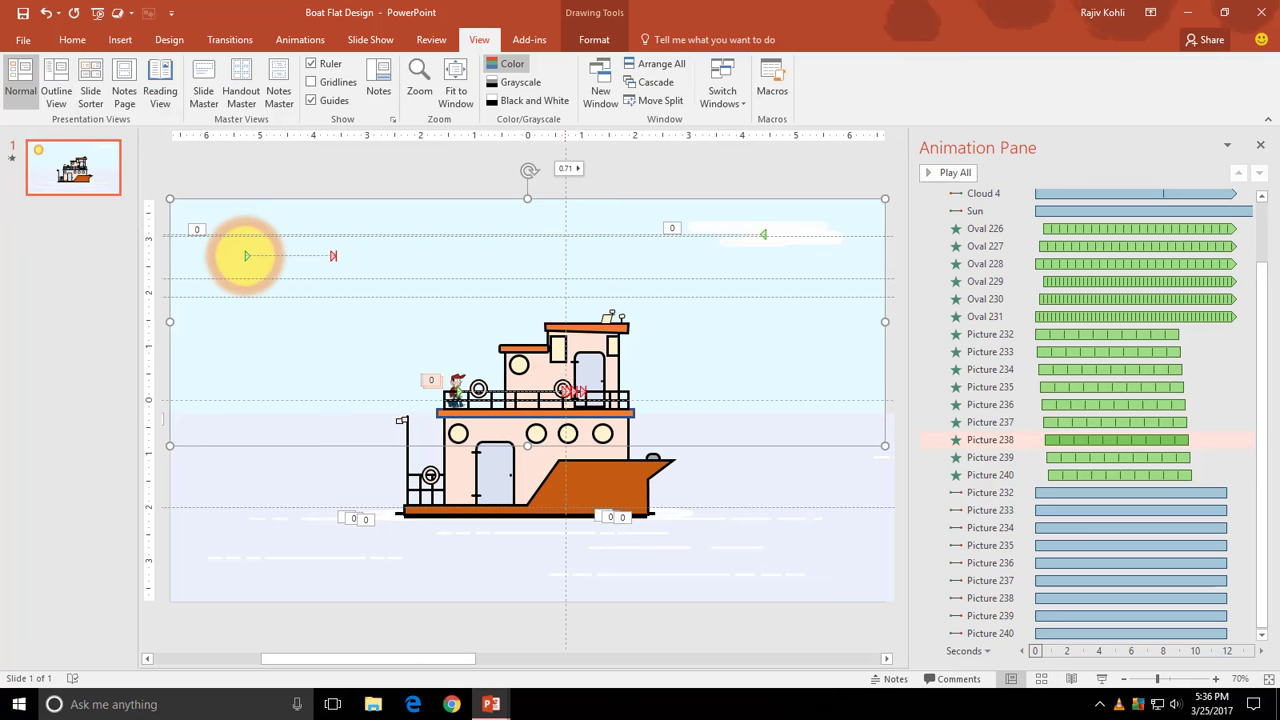
pyautogui.keyDown('ctrl'); pyautogui.scroll(5, 705, 440); pyautogui.keyUp('ctrl')
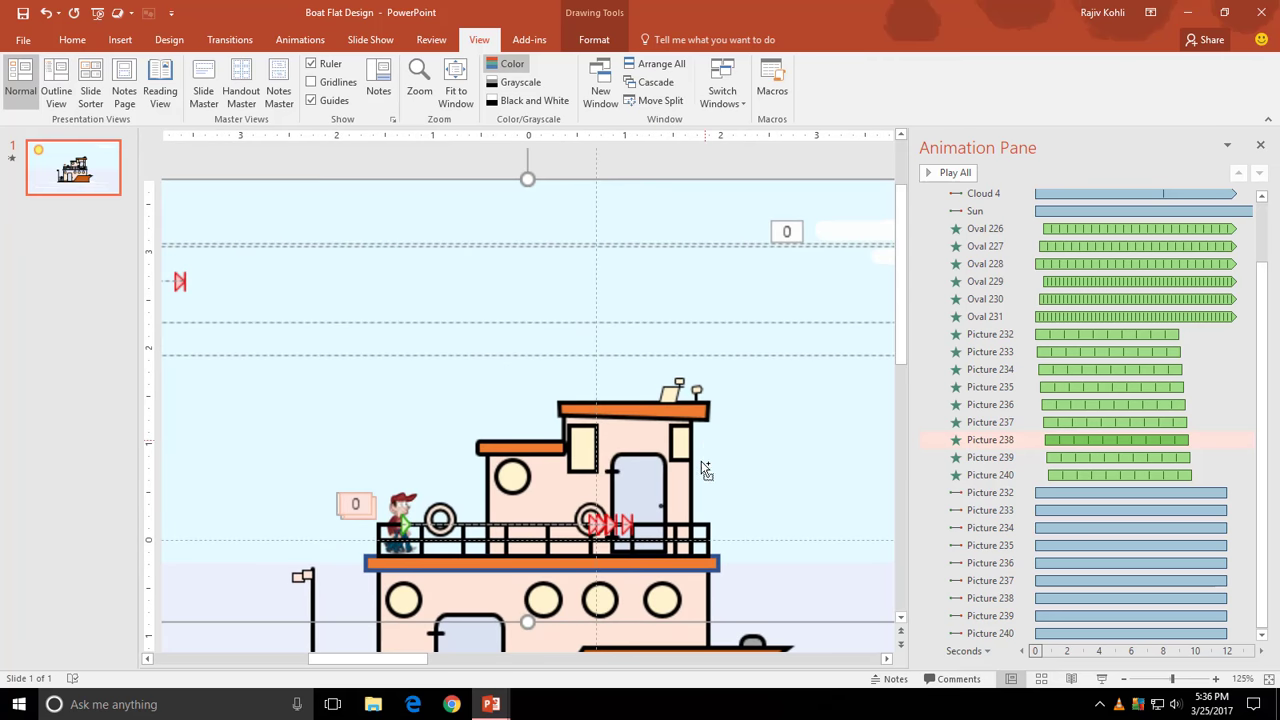
pyautogui.keyDown('ctrl'); pyautogui.scroll(3, 687, 614); pyautogui.keyUp('ctrl')
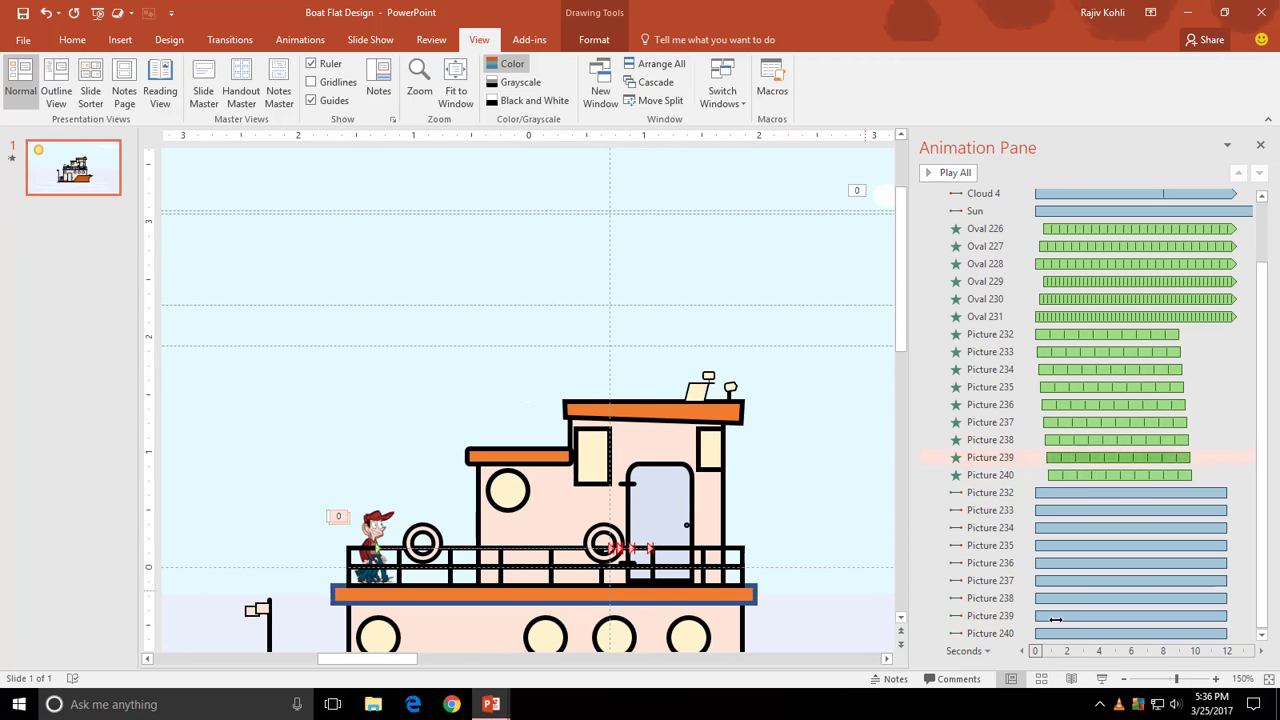
pyautogui.click(1002, 492)
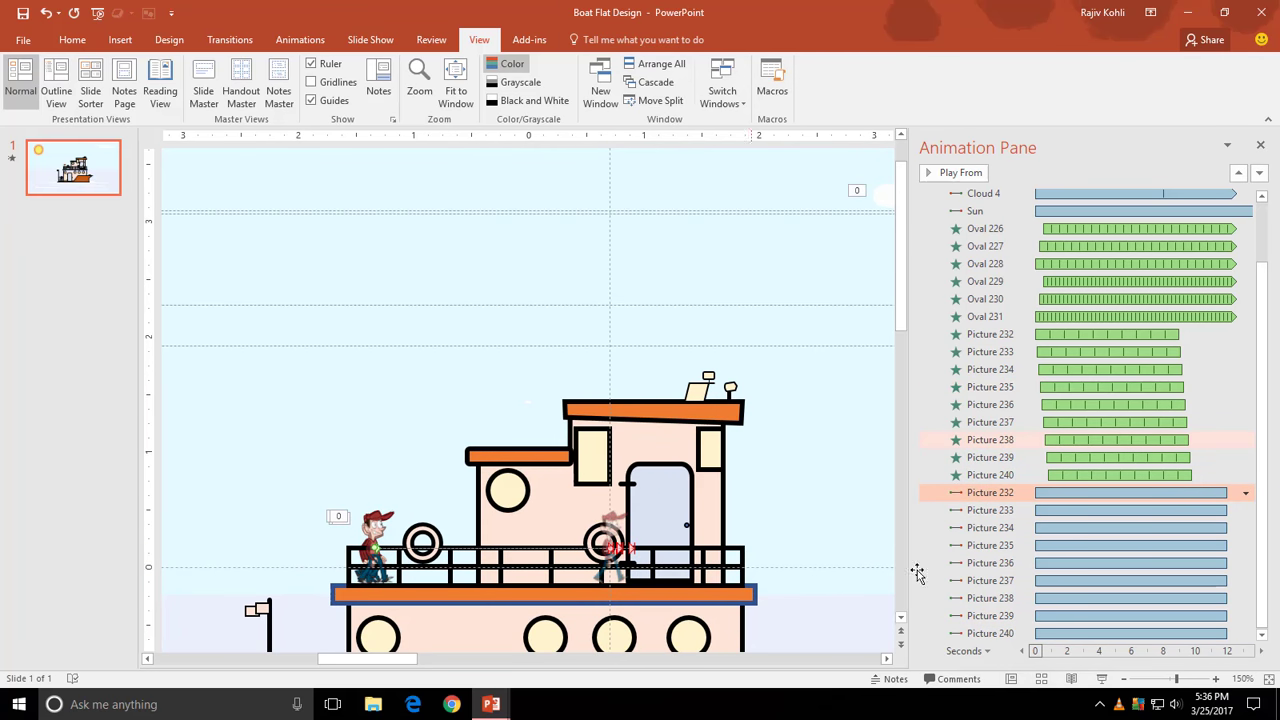
pyautogui.click(985, 510)
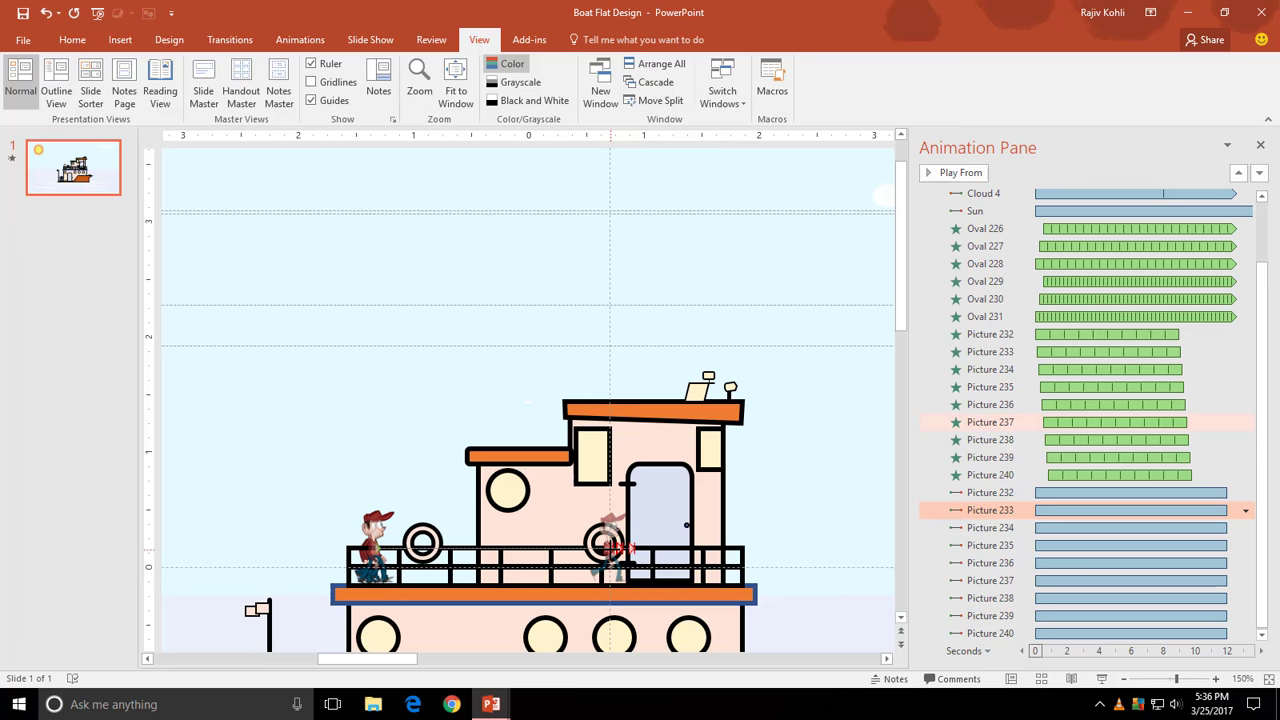
pyautogui.click(955, 529)
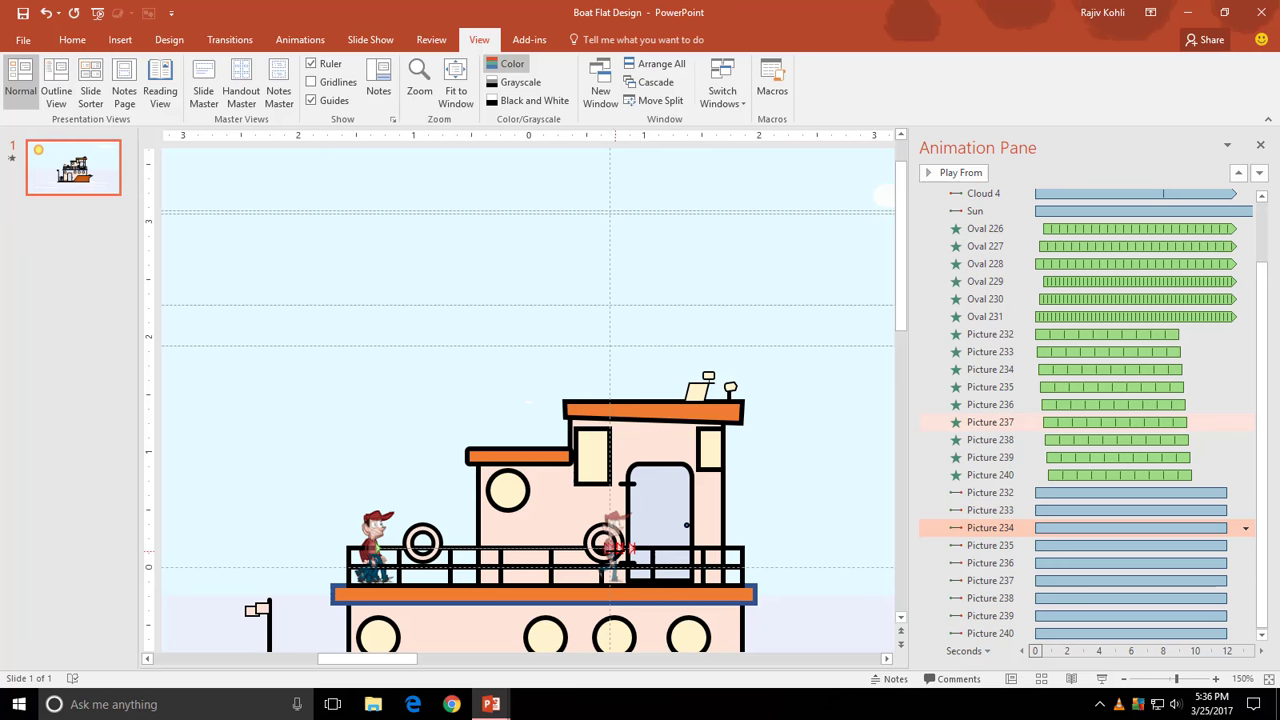
pyautogui.click(950, 545)
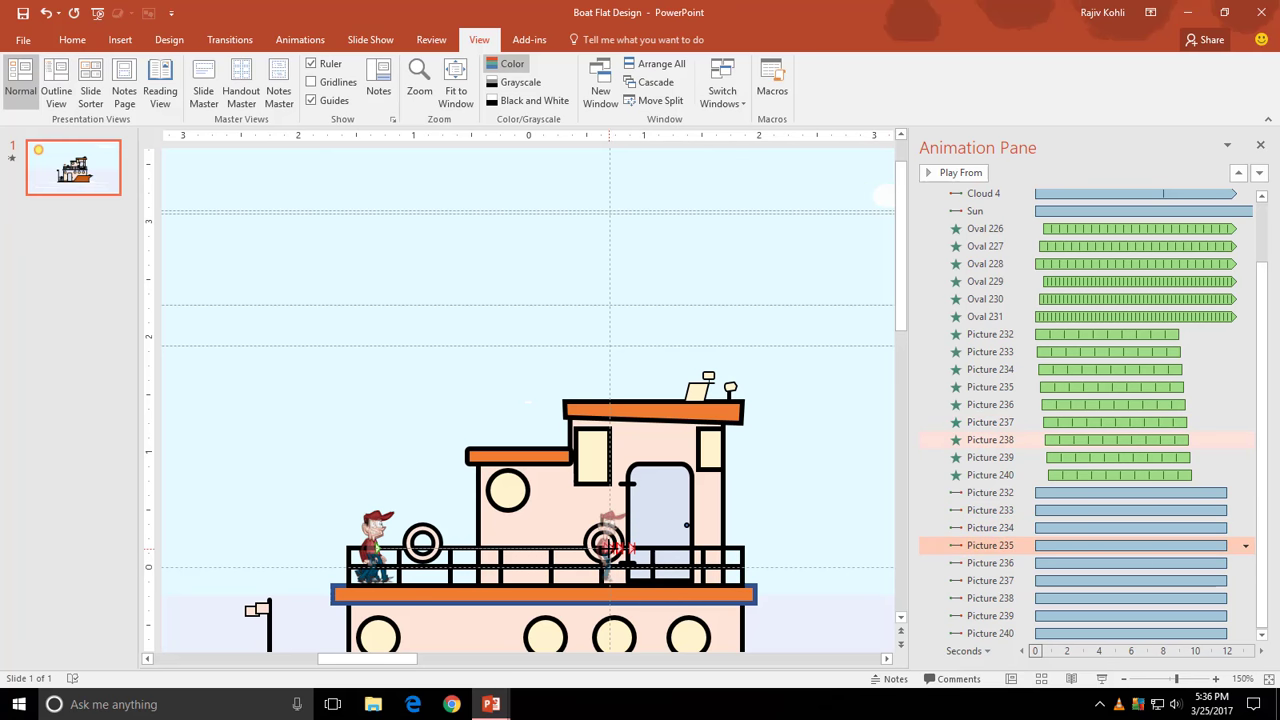
pyautogui.click(978, 563)
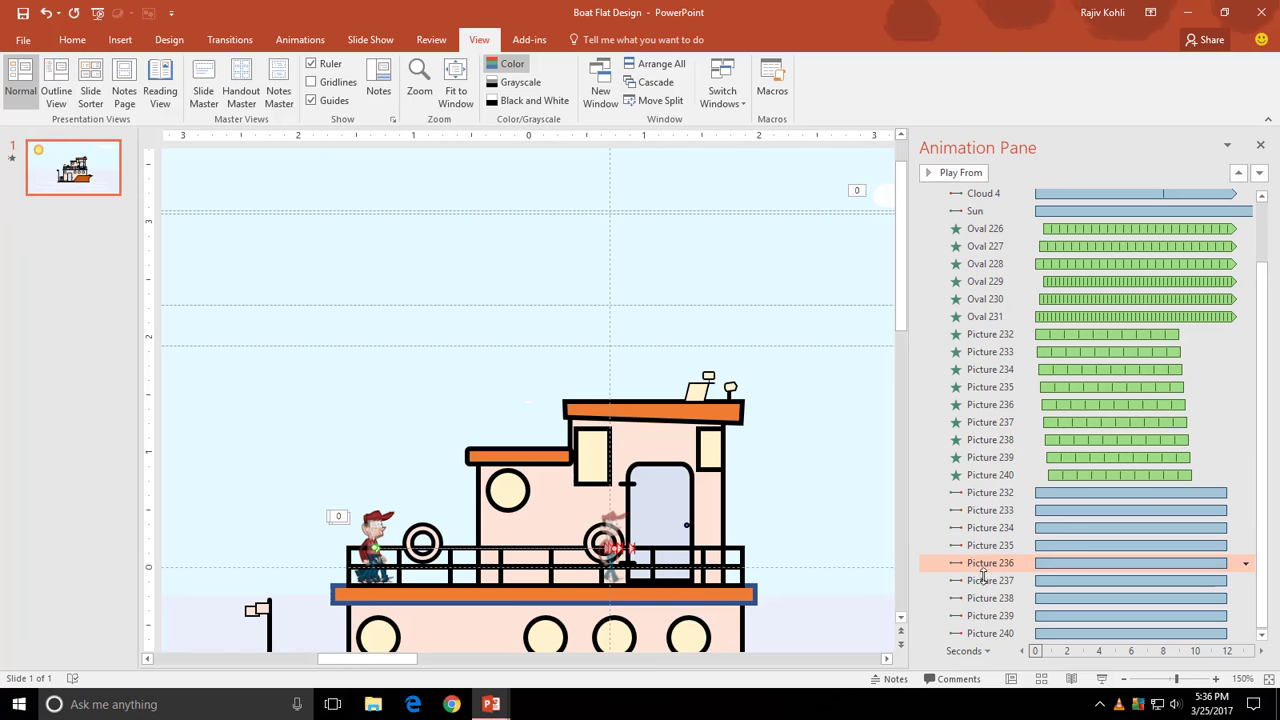
pyautogui.press('Down')
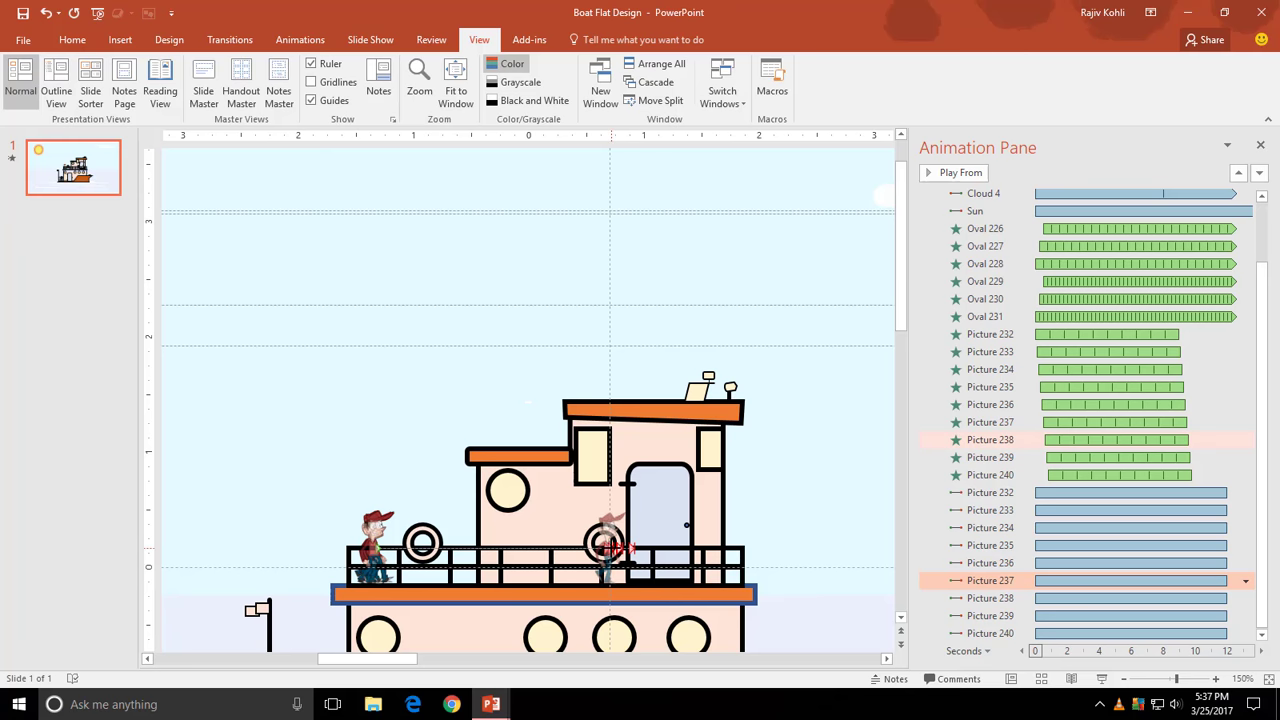
pyautogui.press('Down')
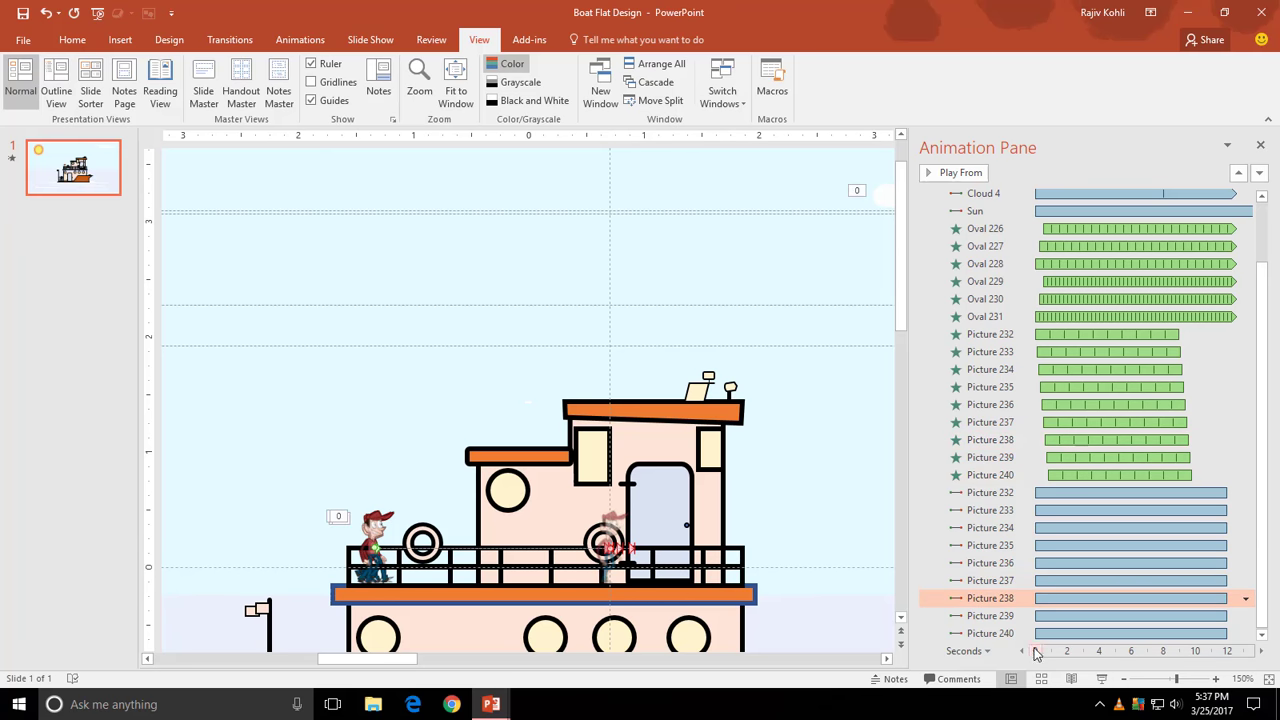
pyautogui.click(1006, 612)
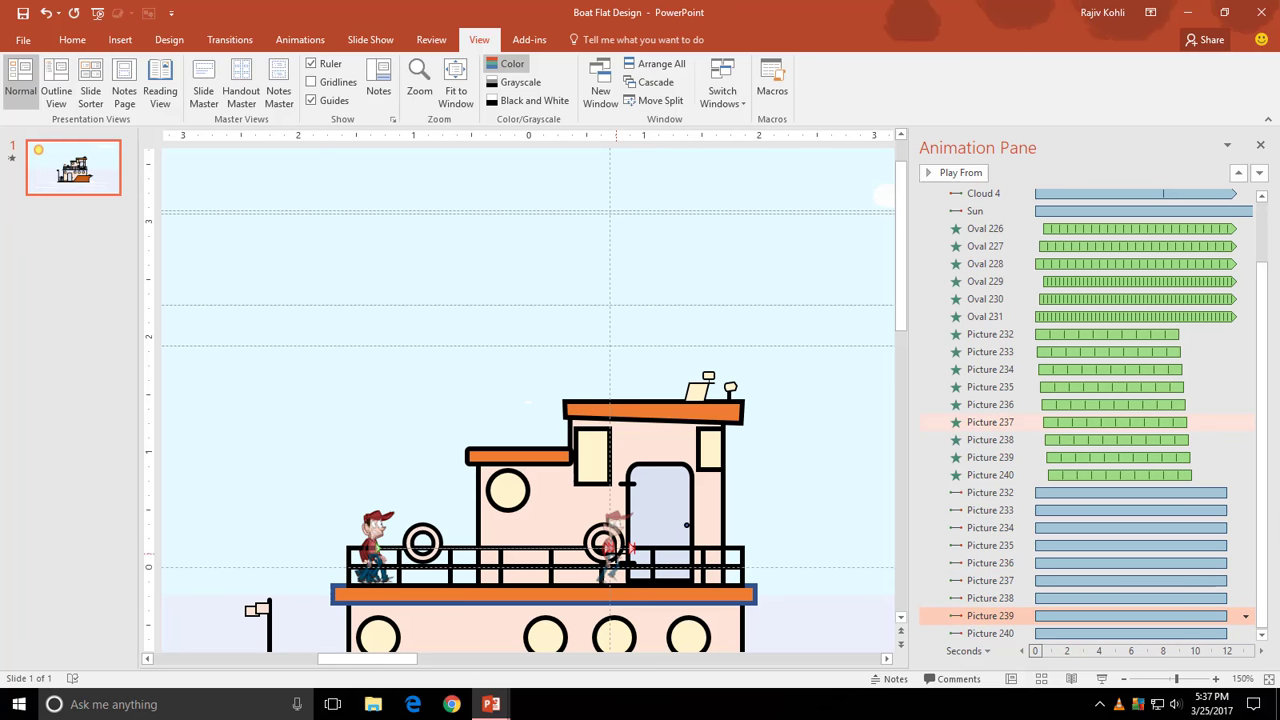
pyautogui.click(1008, 632)
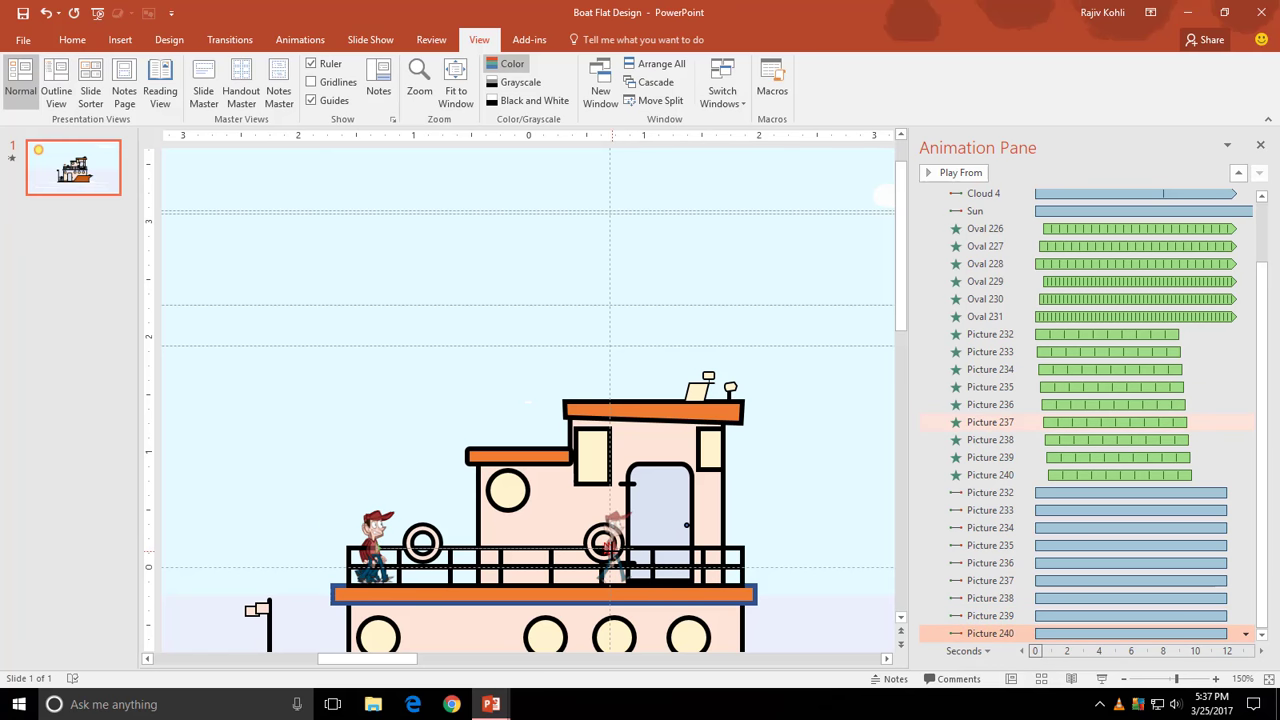
pyautogui.keyDown('ctrl'); pyautogui.scroll(5, 633, 596); pyautogui.keyUp('ctrl')
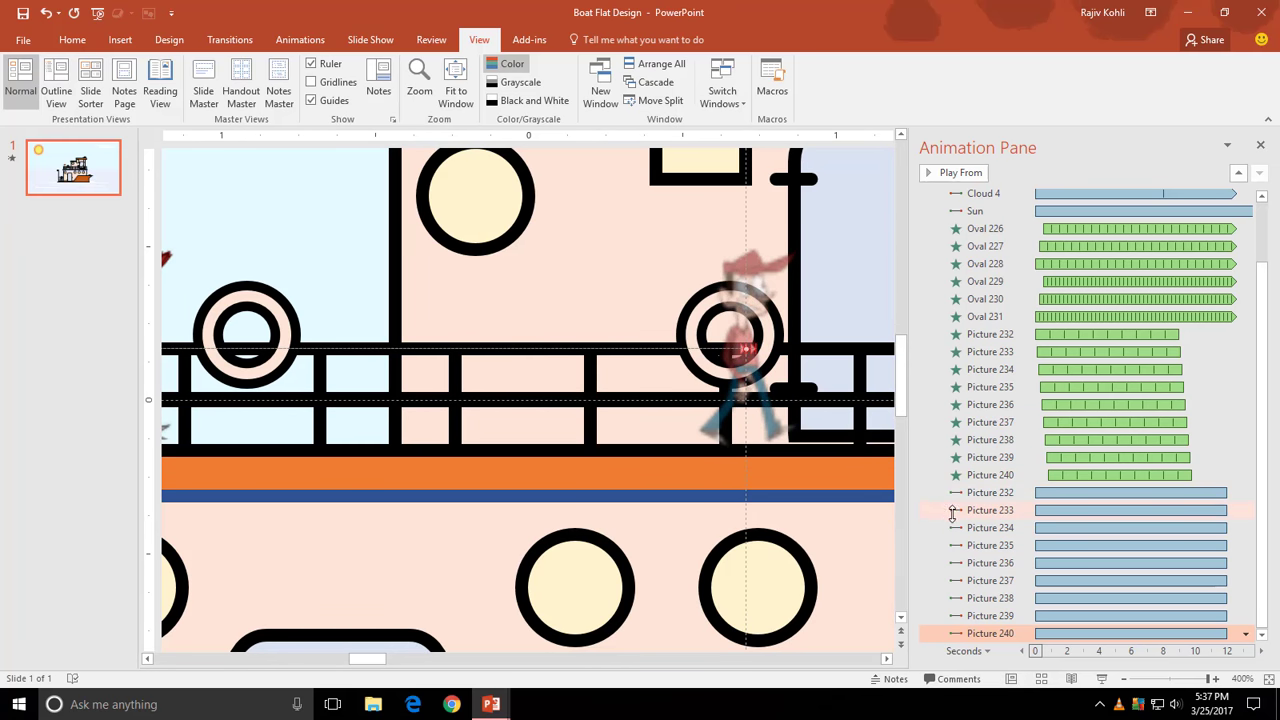
# - Give the Picture 232–240 motion paths a 10.00-second duration and play the slide show
pyautogui.click(1102, 679)
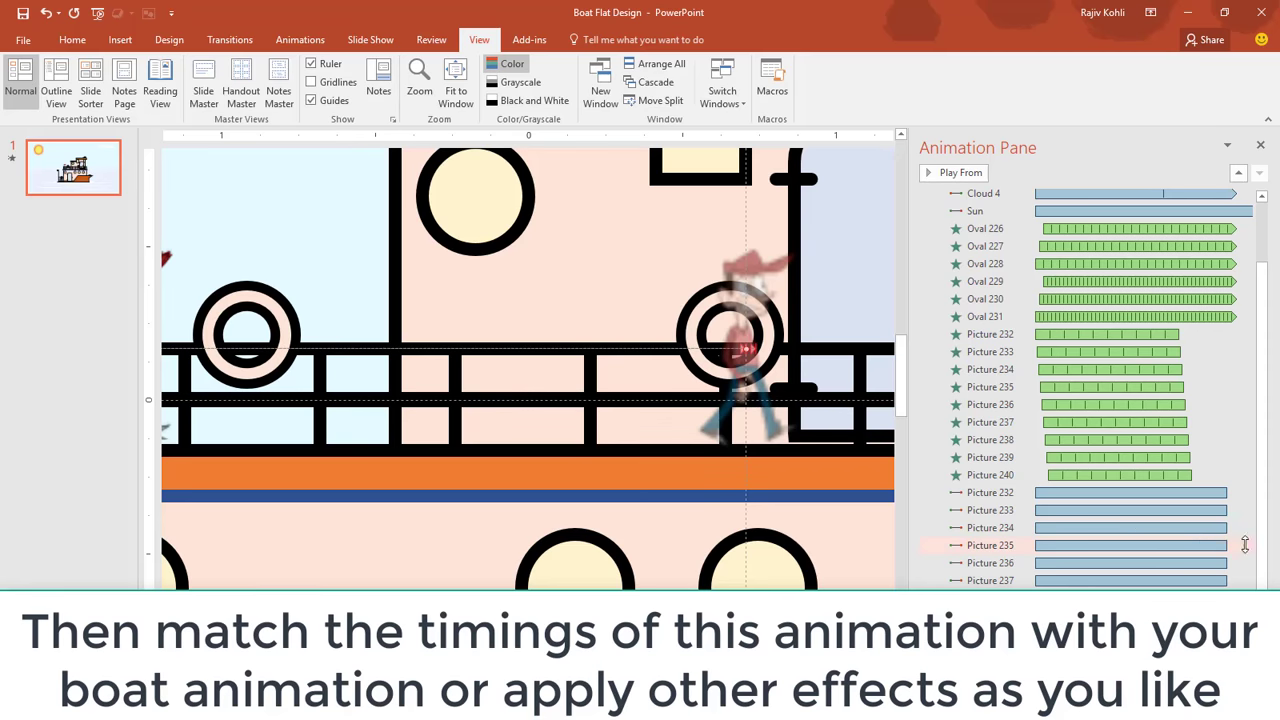
pyautogui.keyDown('shift'); pyautogui.click(990, 580); pyautogui.keyUp('shift')
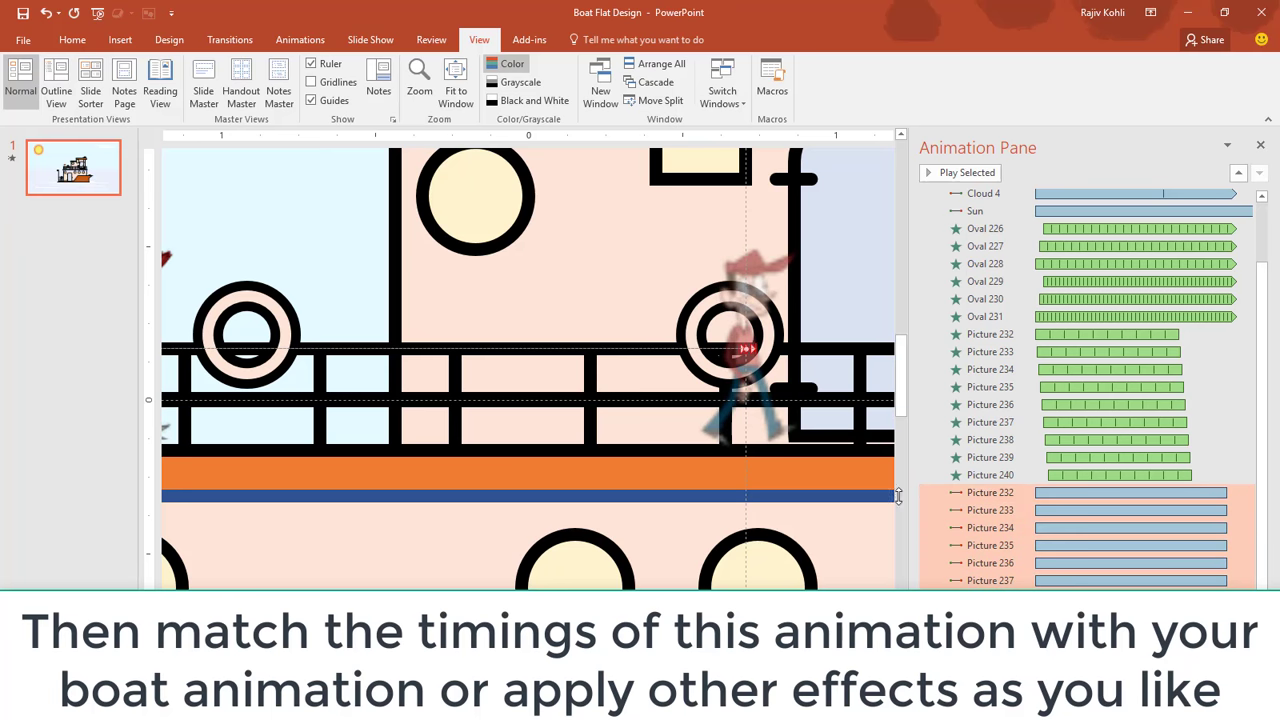
pyautogui.click(300, 39)
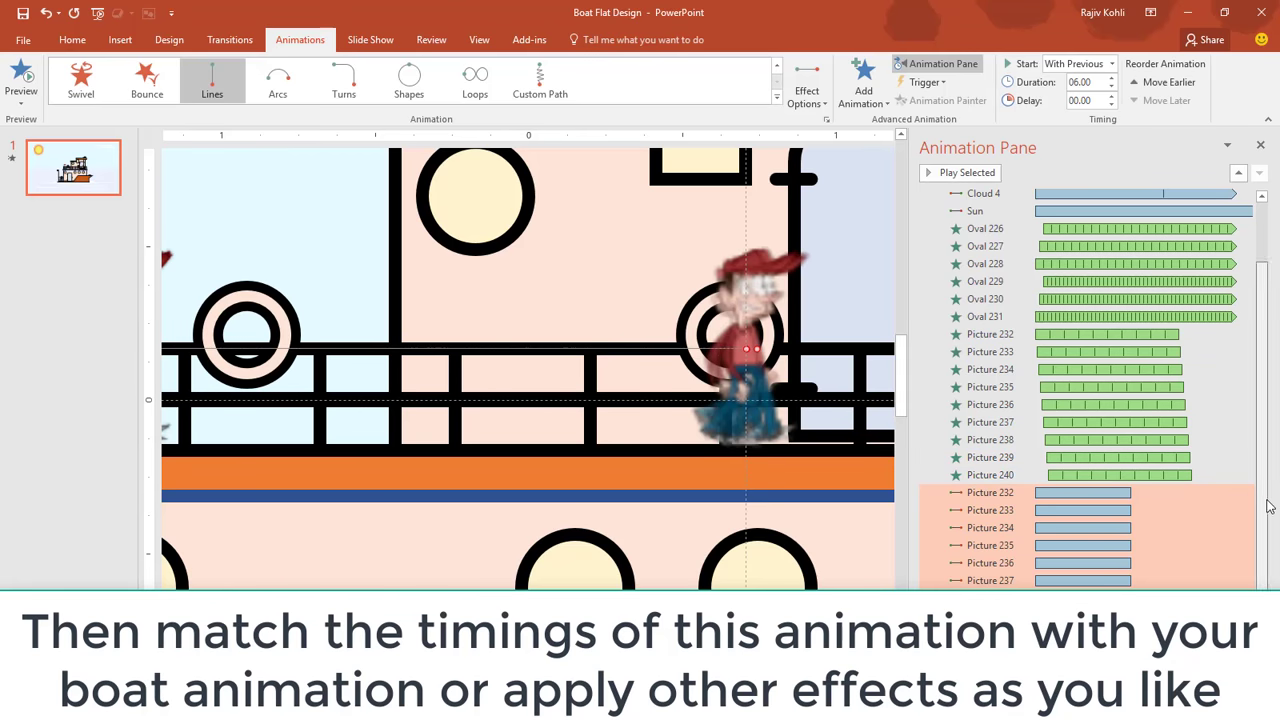
pyautogui.click(1005, 335)
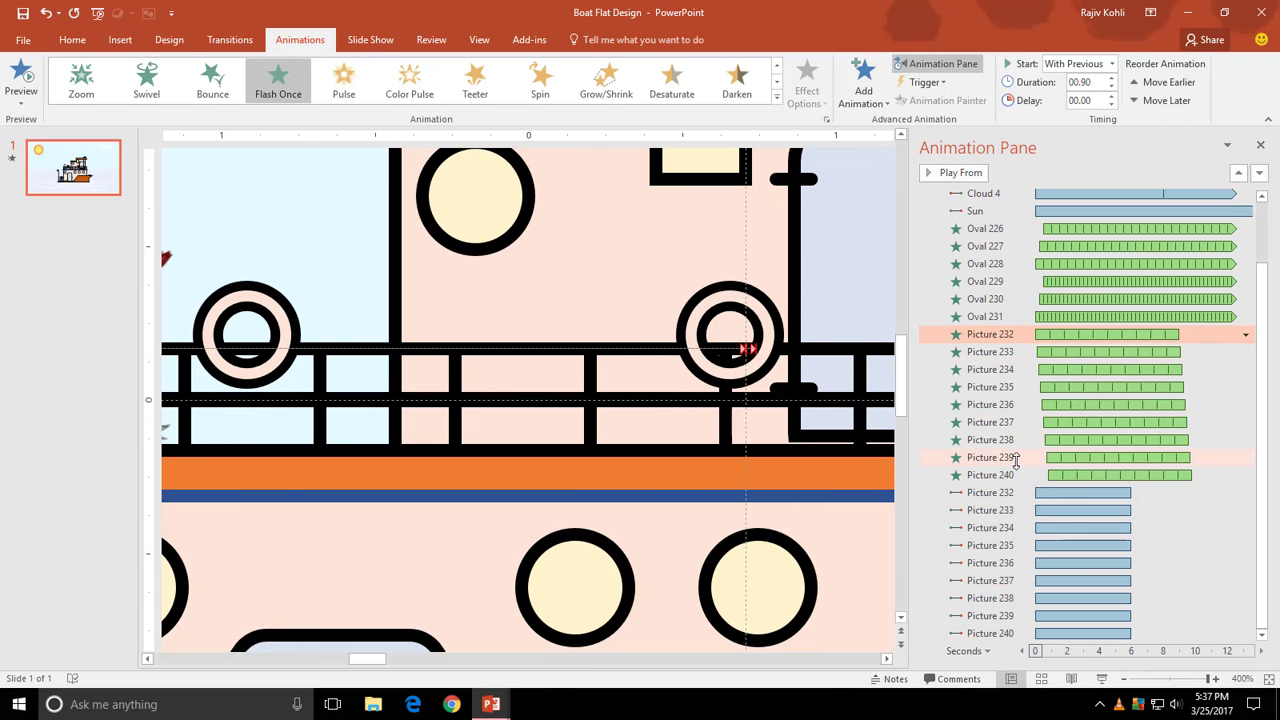
pyautogui.click(1005, 493)
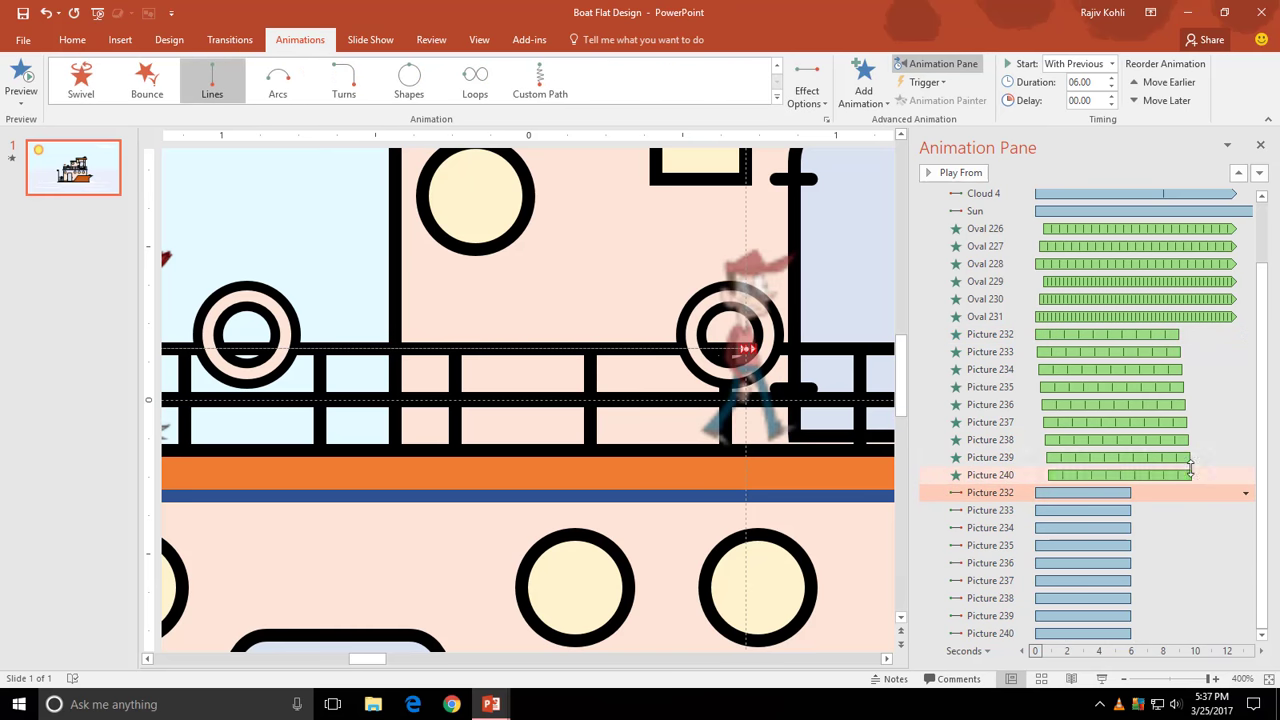
pyautogui.keyDown('shift'); pyautogui.click(1007, 634); pyautogui.keyUp('shift')
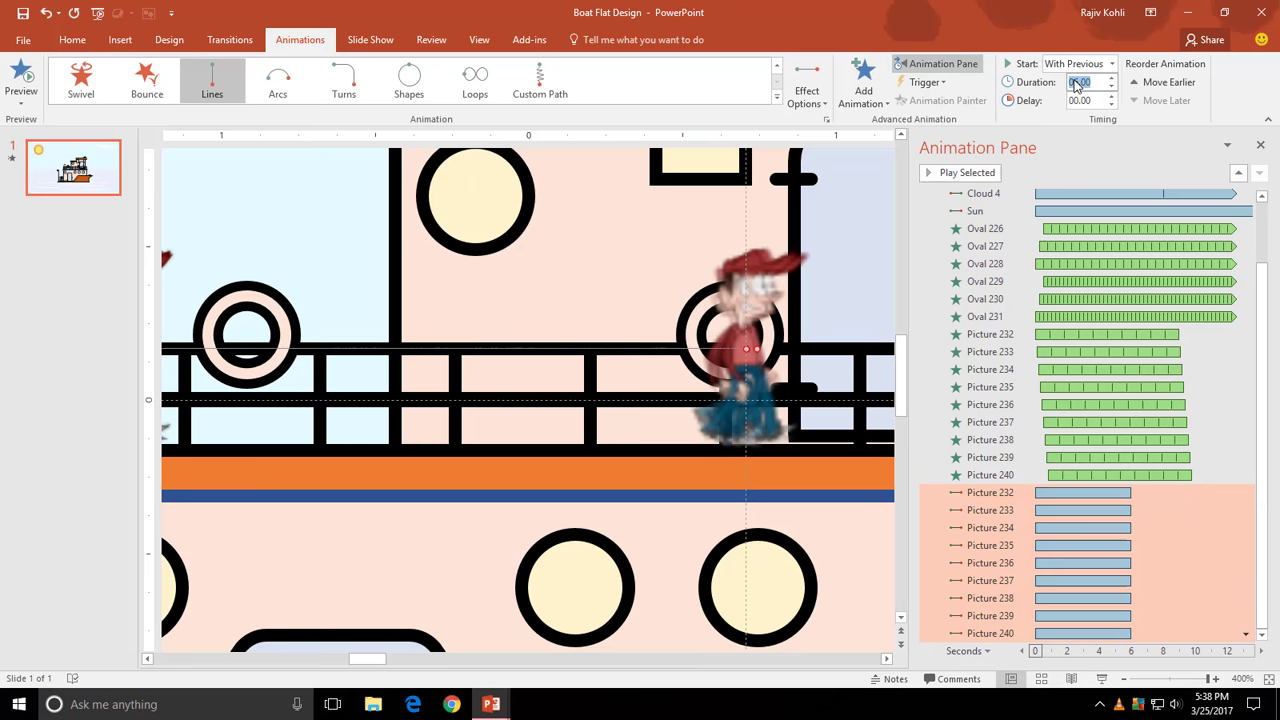
pyautogui.click(1102, 680)
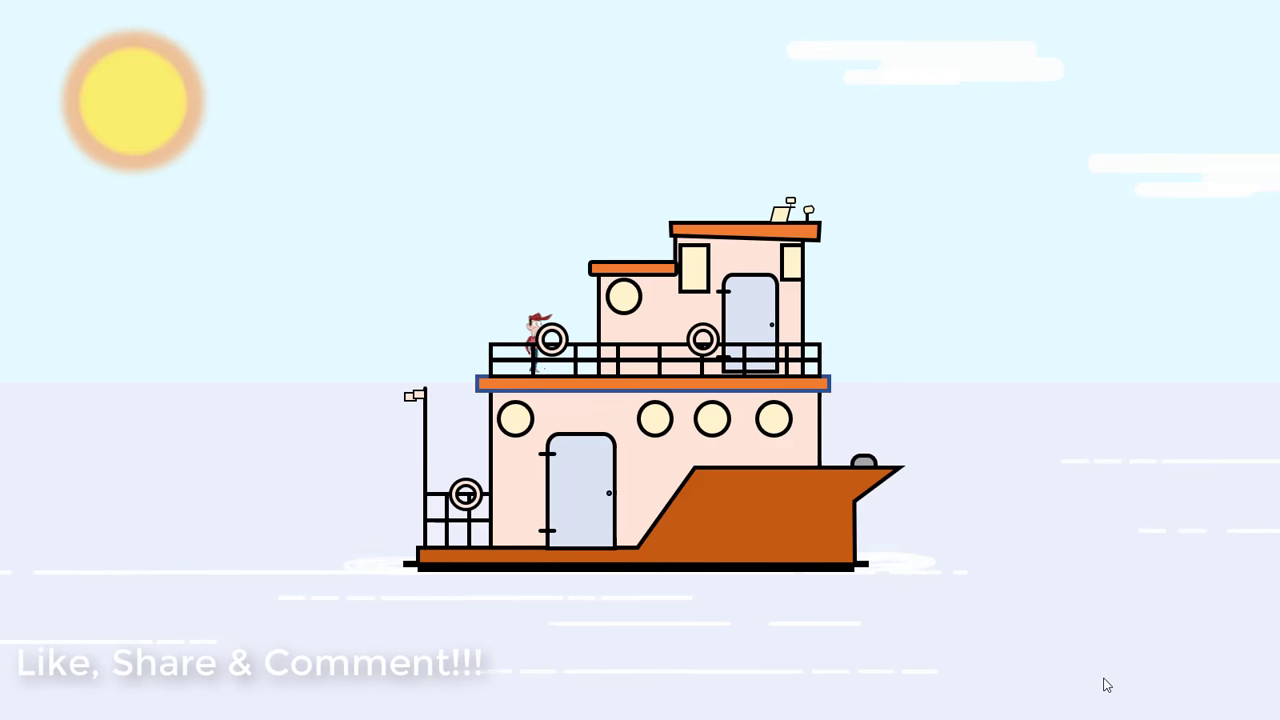